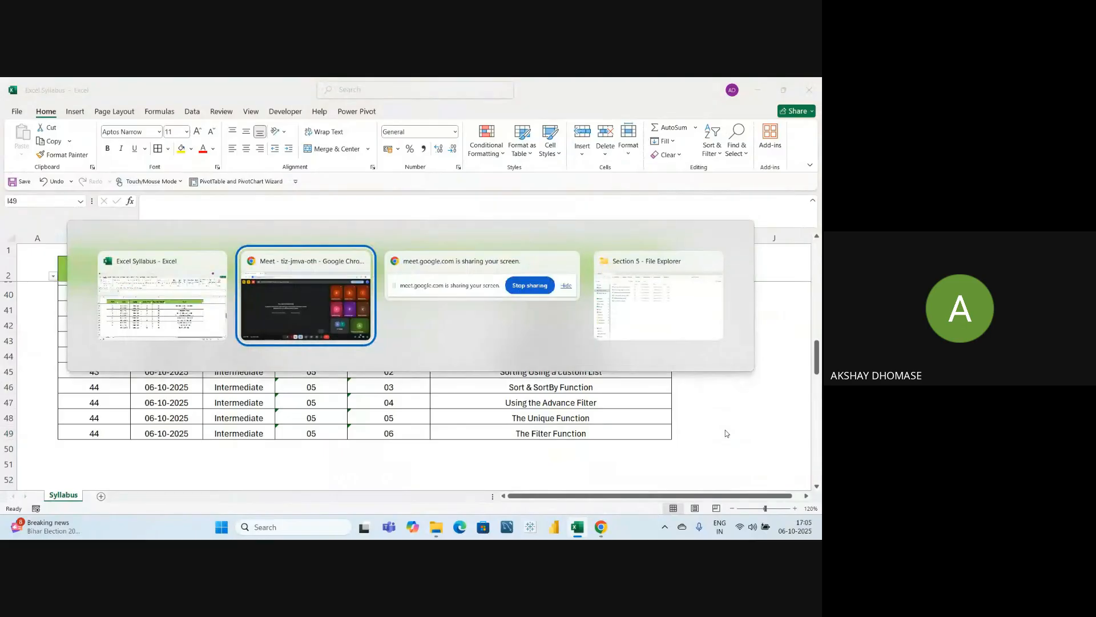
Step: Switch to File Explorer, go to the Intermediate folder and open the Exercise02 workbook
key("alt+Tab")
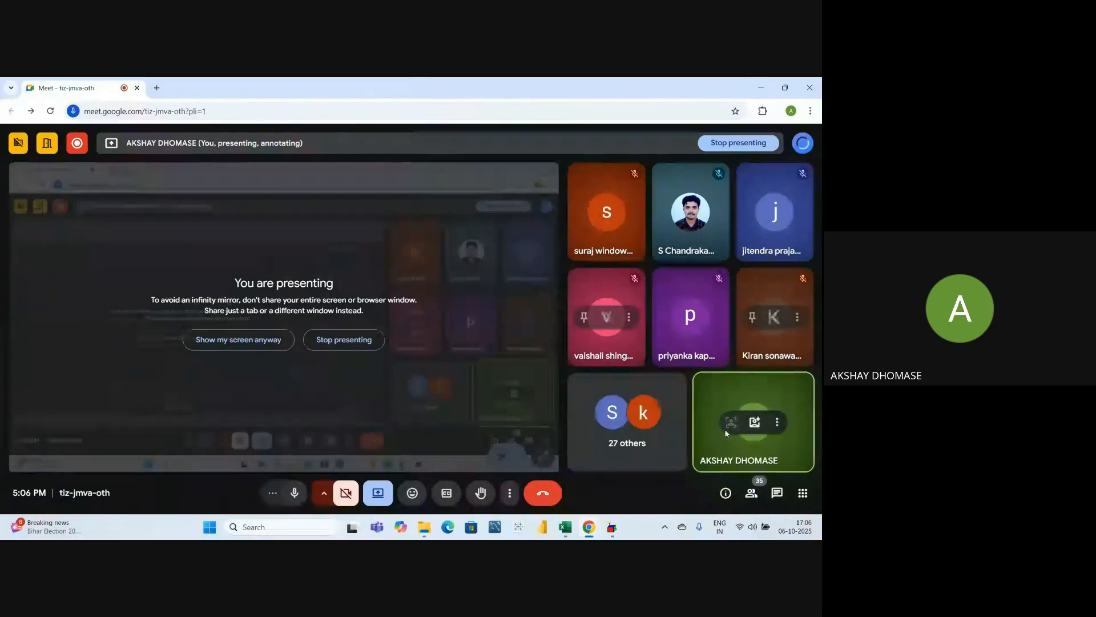
key("alt+Tab")
key("alt+Tab")
key("alt+Tab")
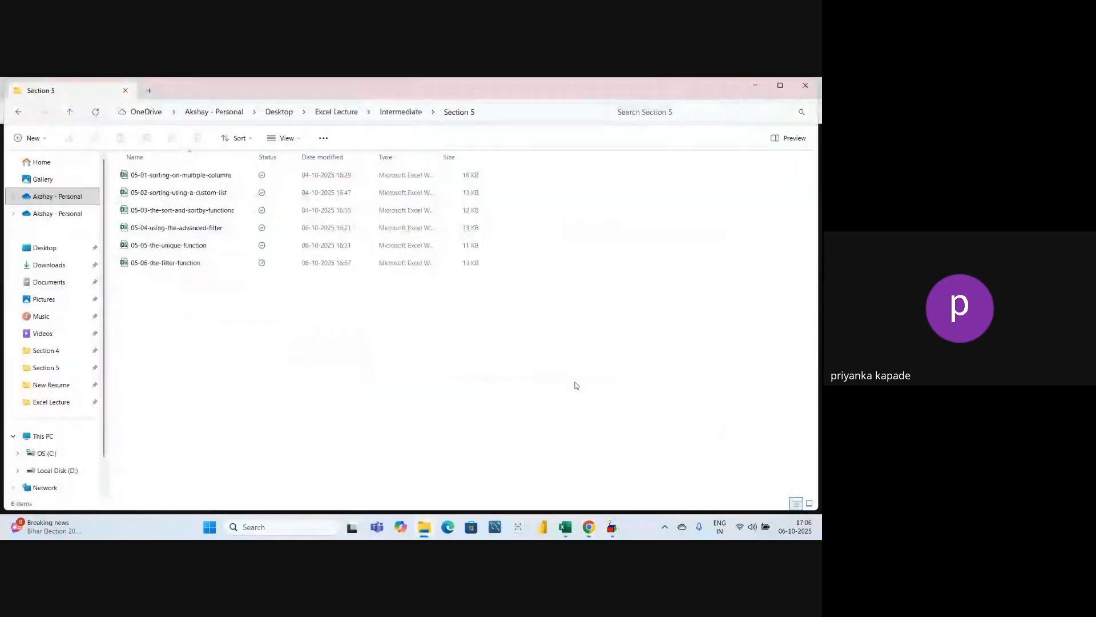
left_click(20, 113)
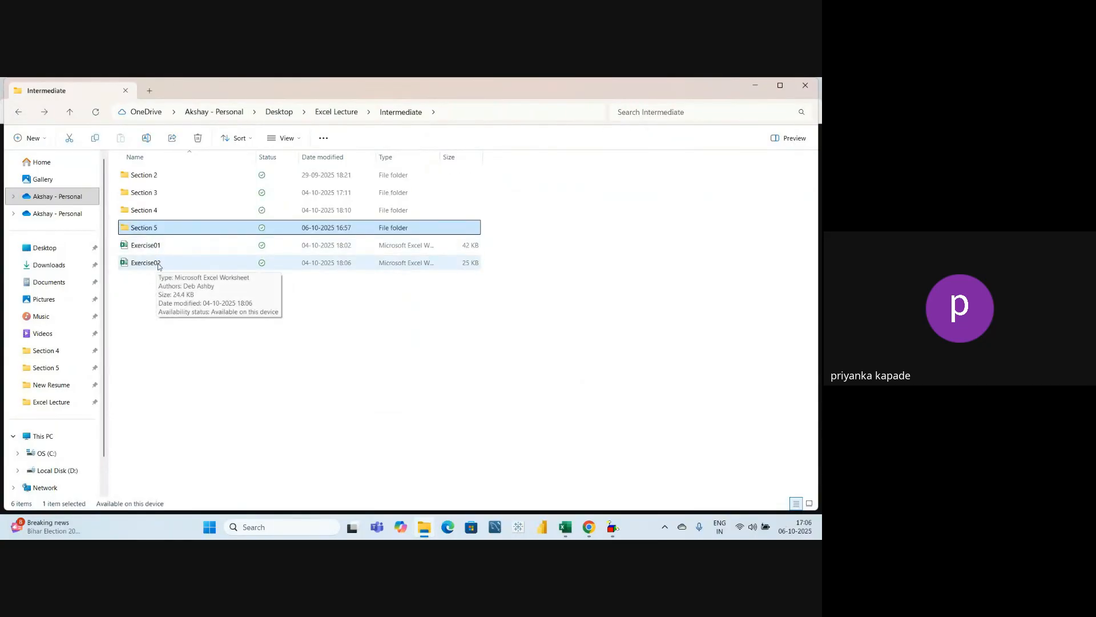
left_click(145, 263)
key("alt+Tab")
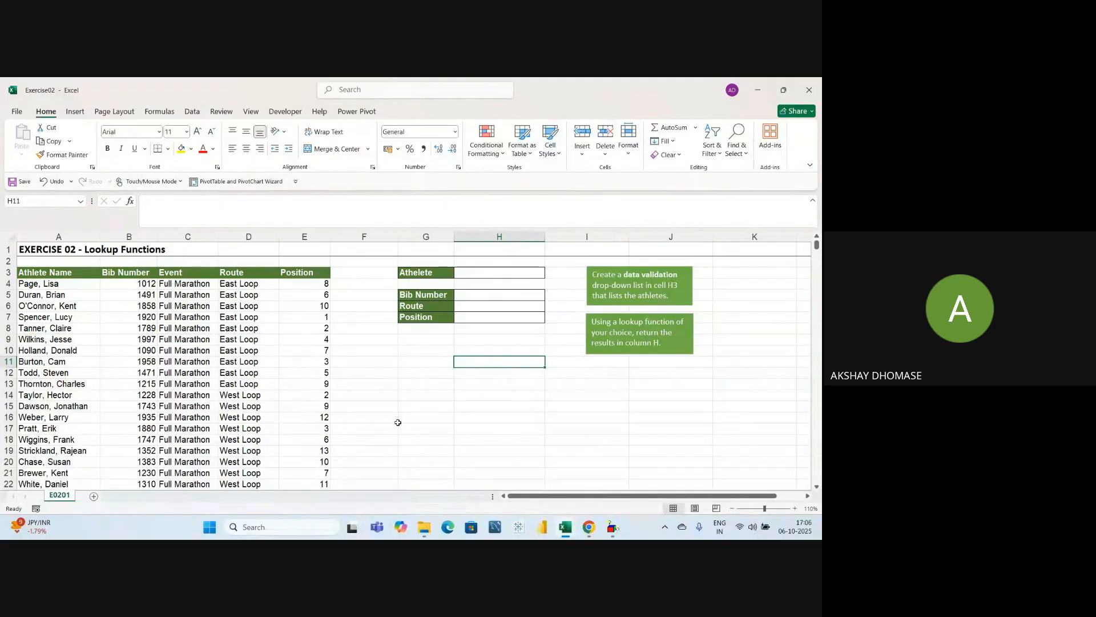
left_click(393, 405)
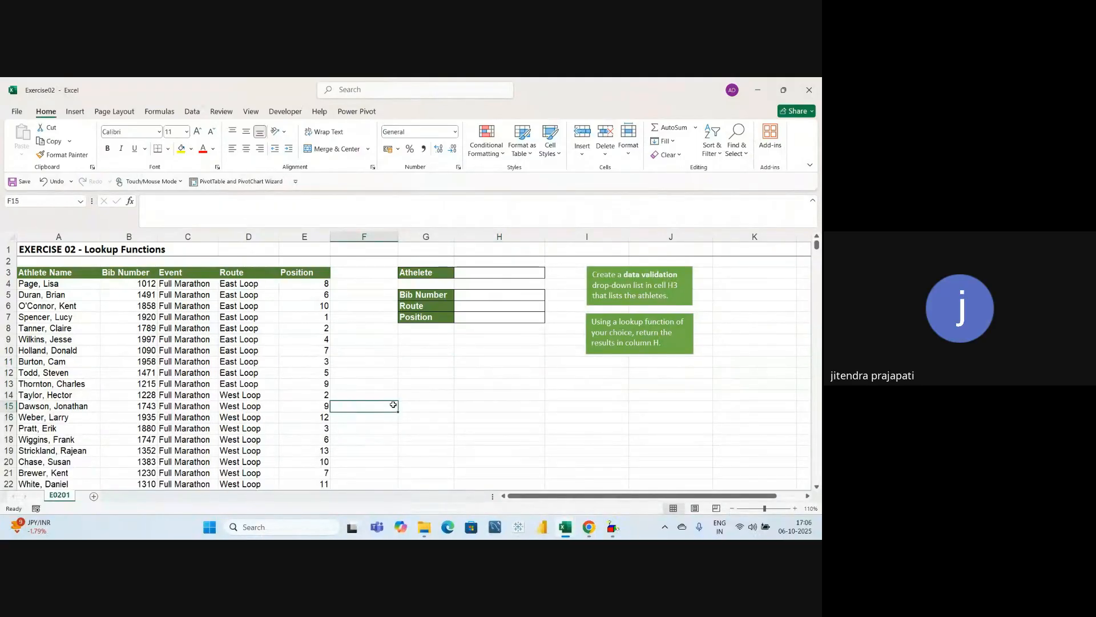
left_click(406, 385)
left_click(413, 362)
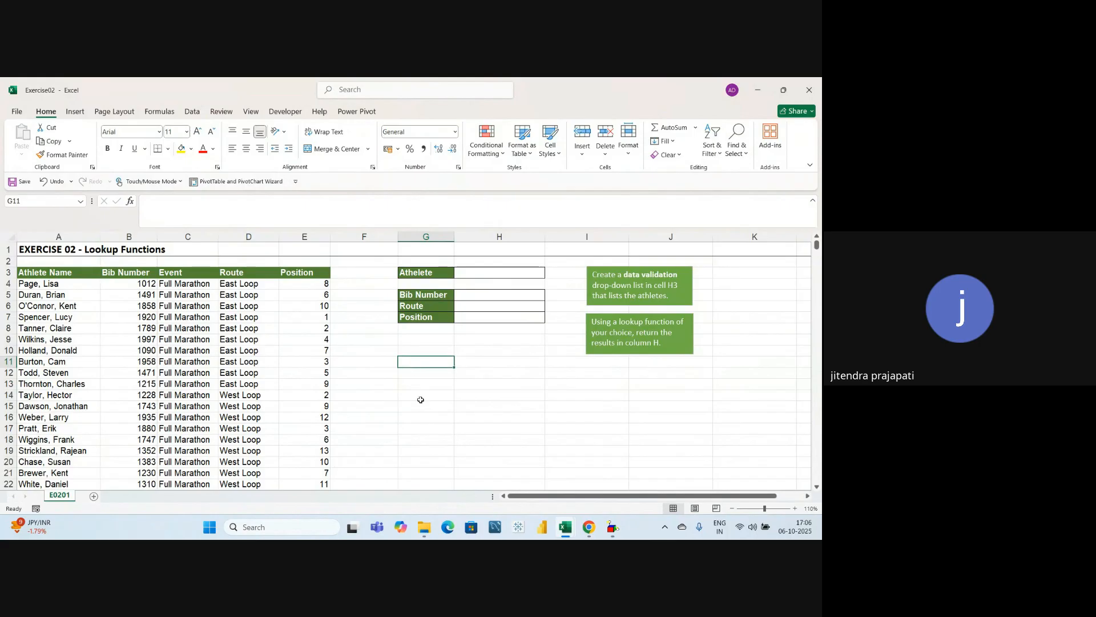
left_click(426, 428)
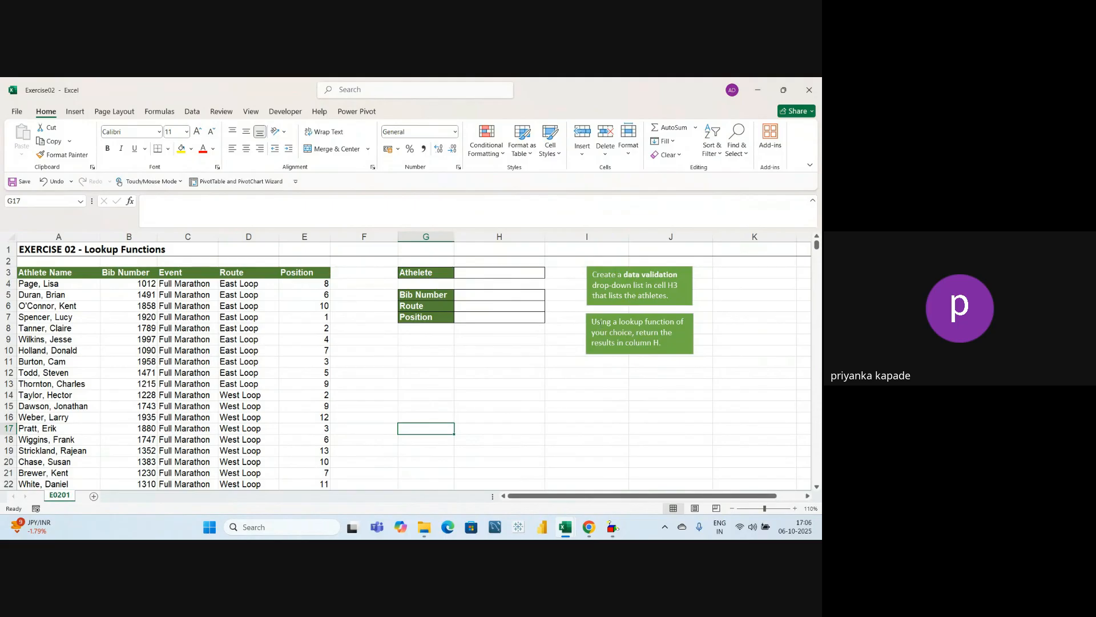
left_click(473, 405)
left_click(482, 363)
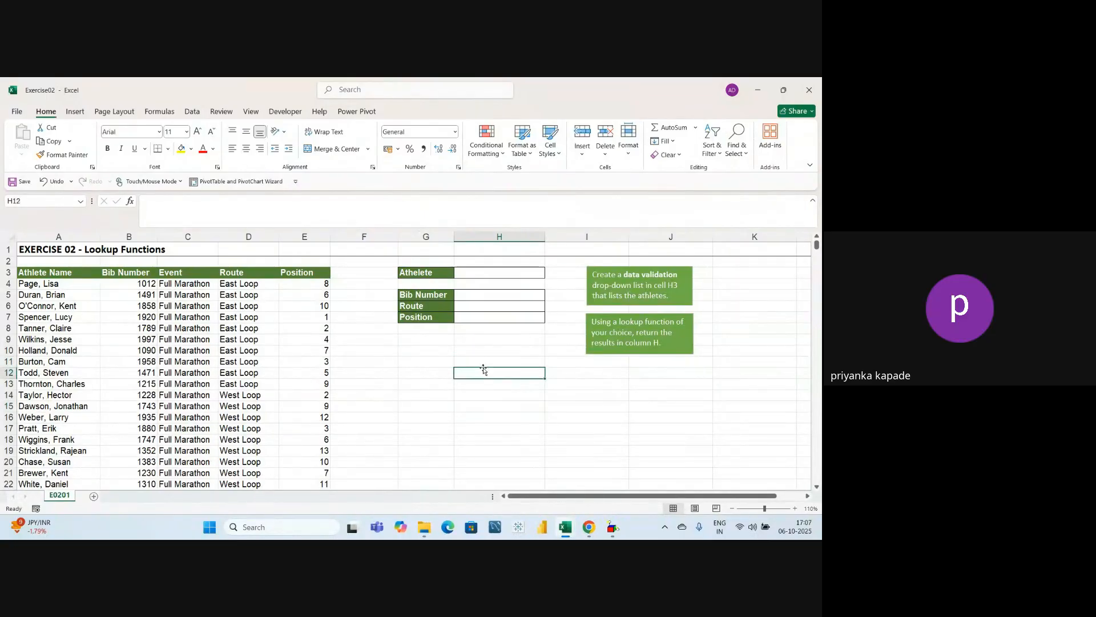
left_click(485, 353)
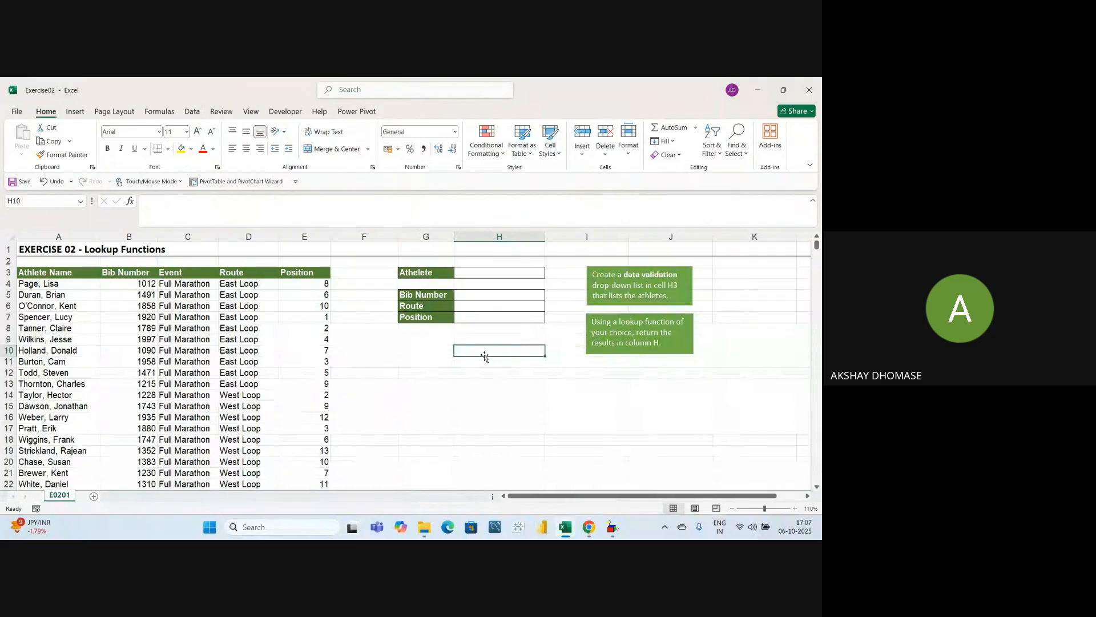
left_click(488, 390)
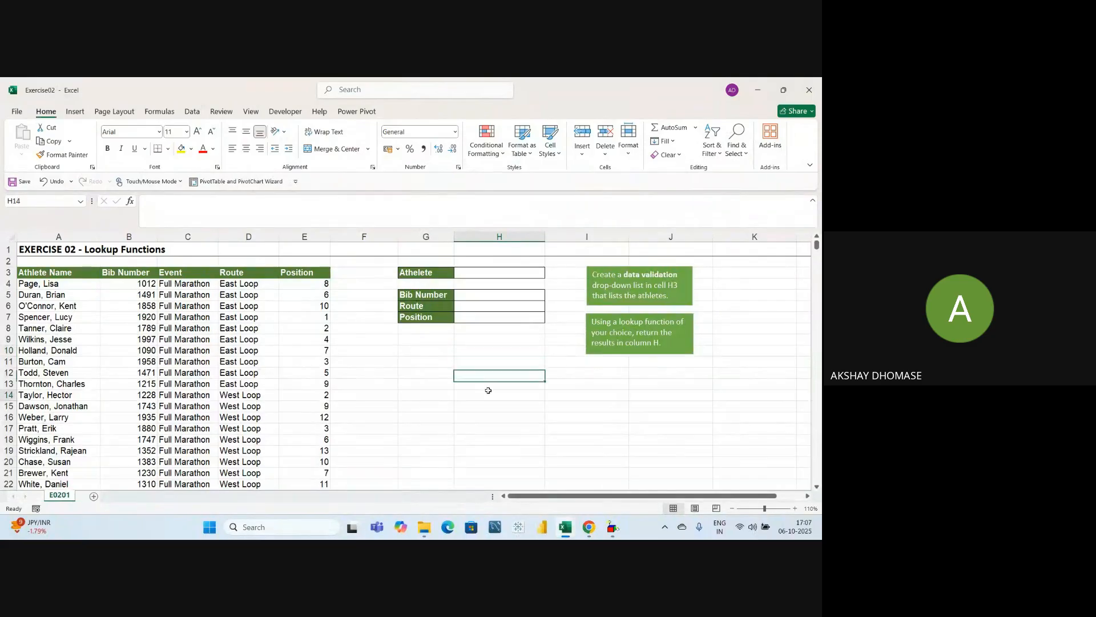
Step: Examine the athlete input cell H3 and the Bib Number, Route and Position result cells H5:H7
left_click(494, 311)
left_click(495, 316)
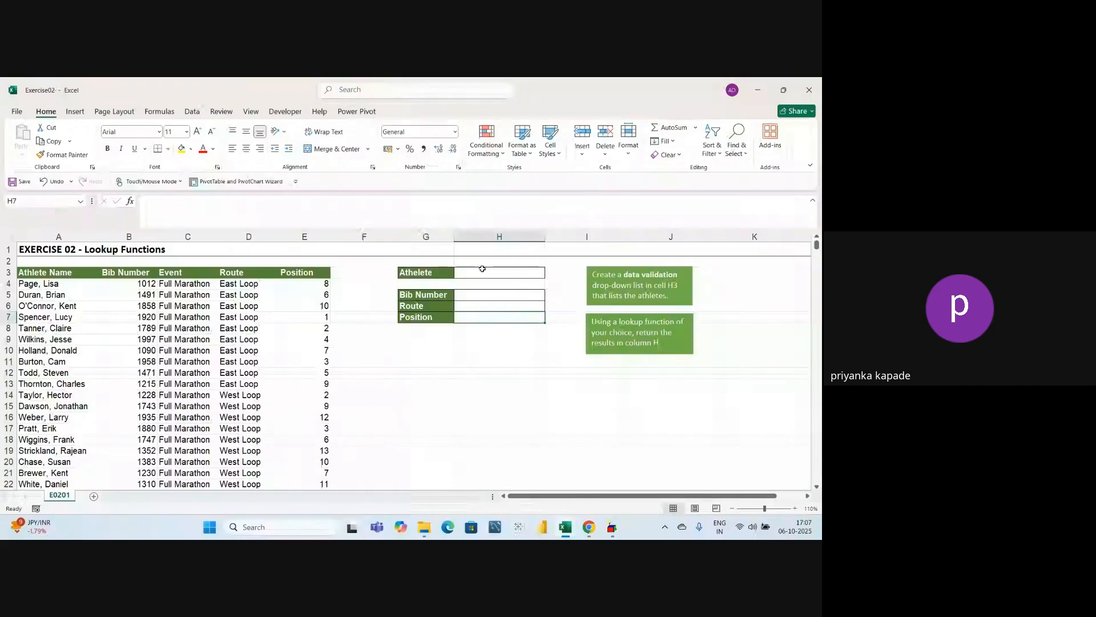
left_click(482, 268)
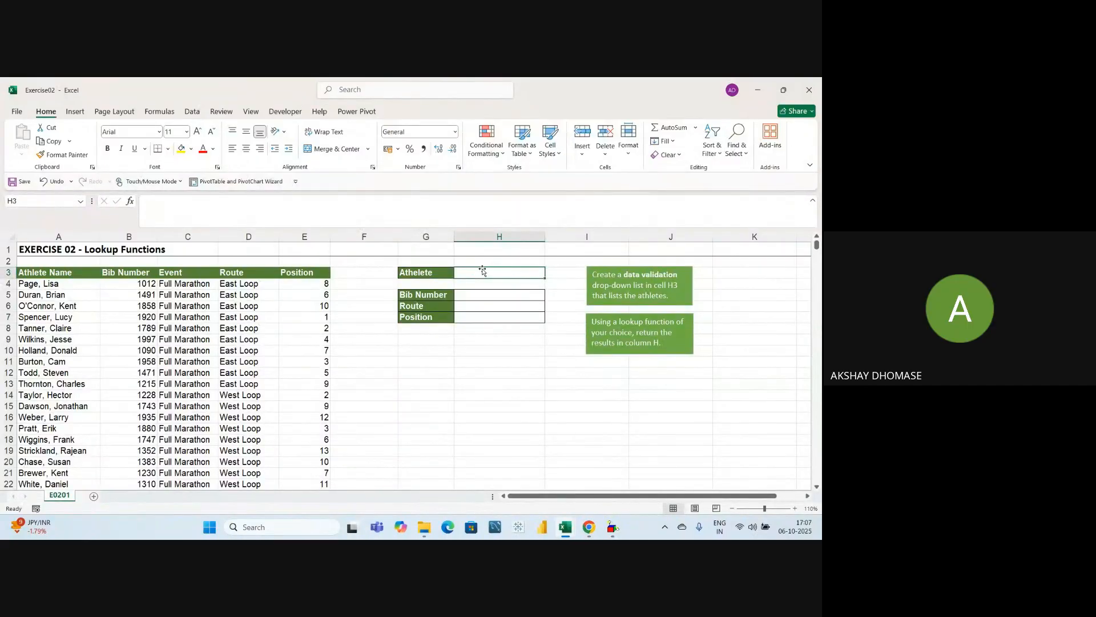
left_click(497, 296)
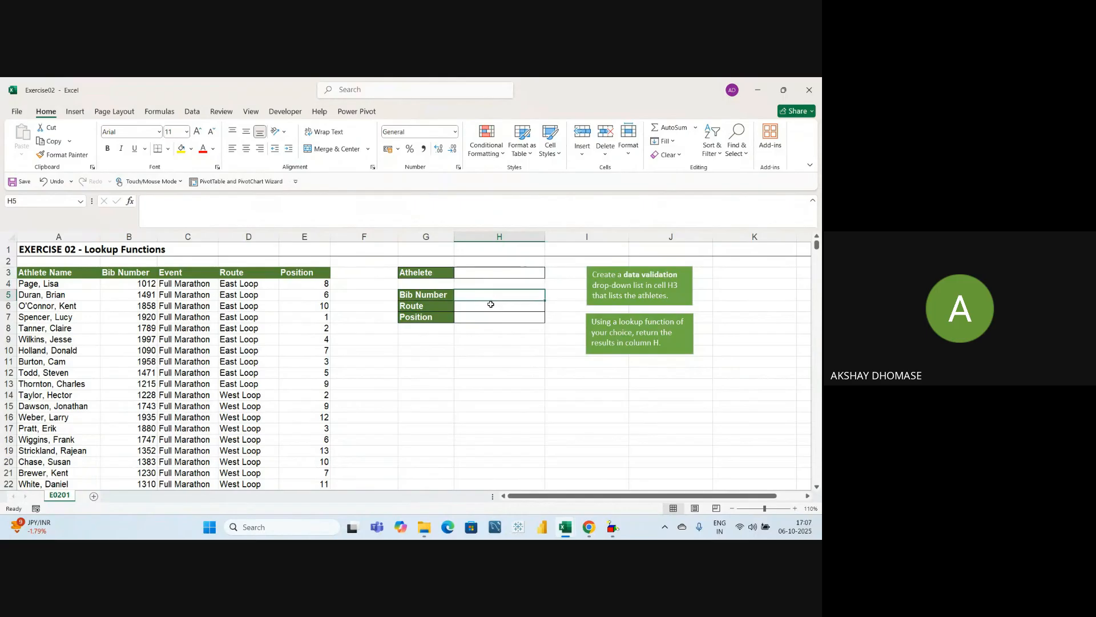
left_click(491, 305)
left_click(476, 321)
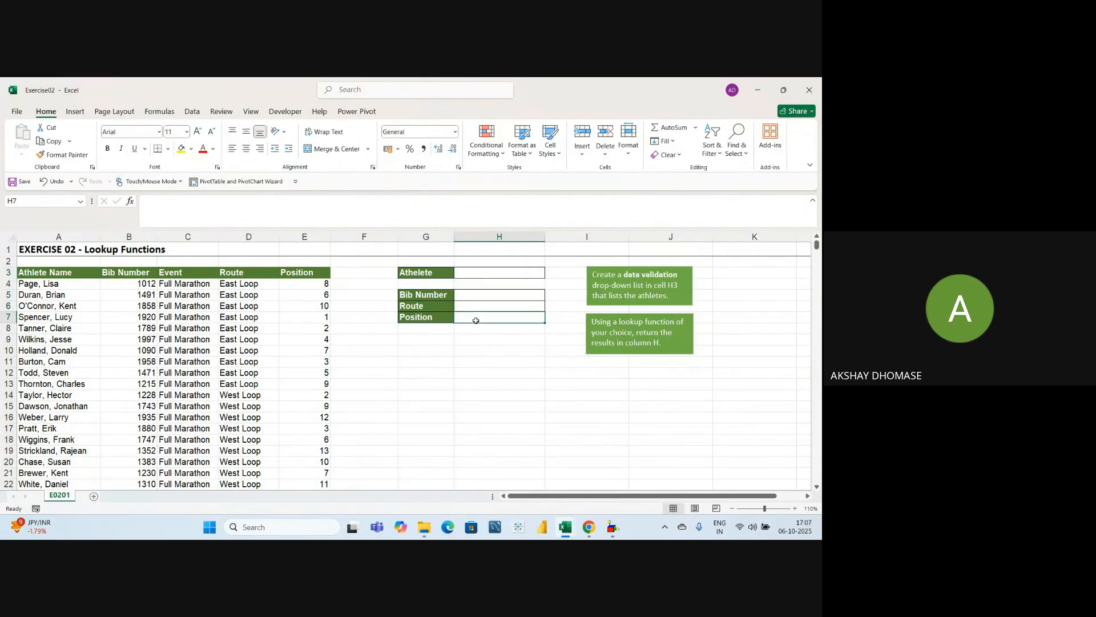
left_click_drag(474, 294, 473, 316)
left_click(473, 359)
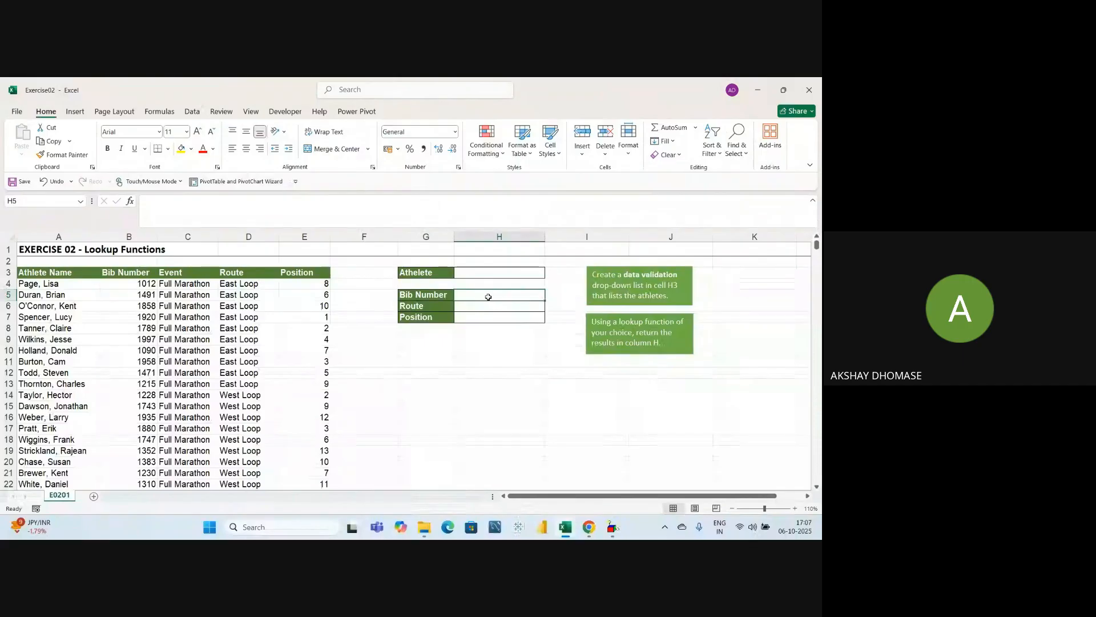
key("Down")
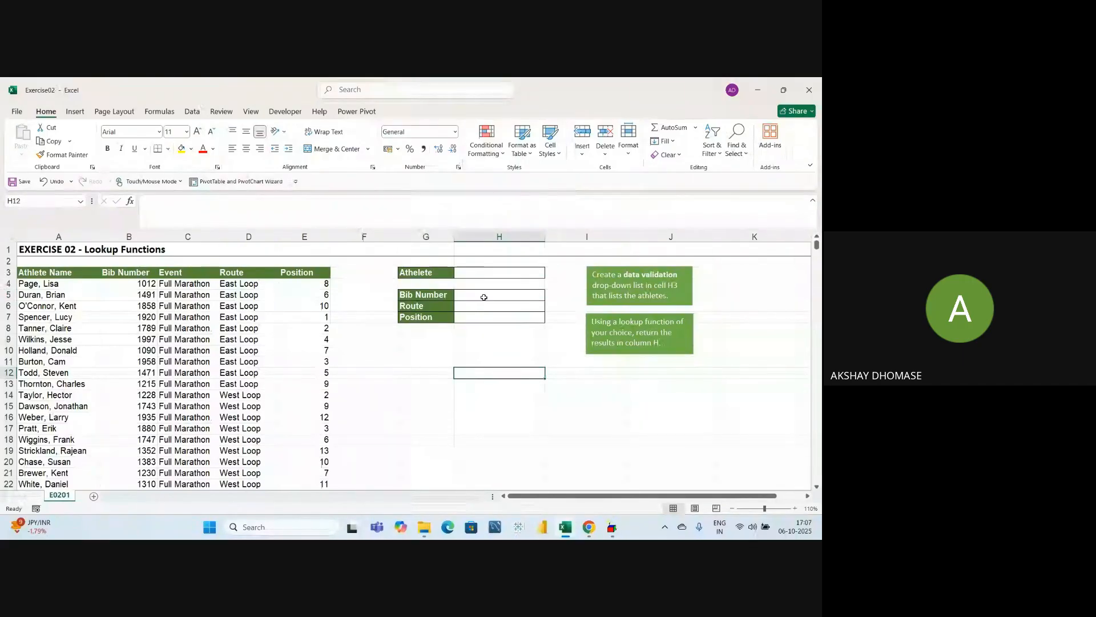
left_click_drag(482, 296, 488, 315)
left_click(489, 348)
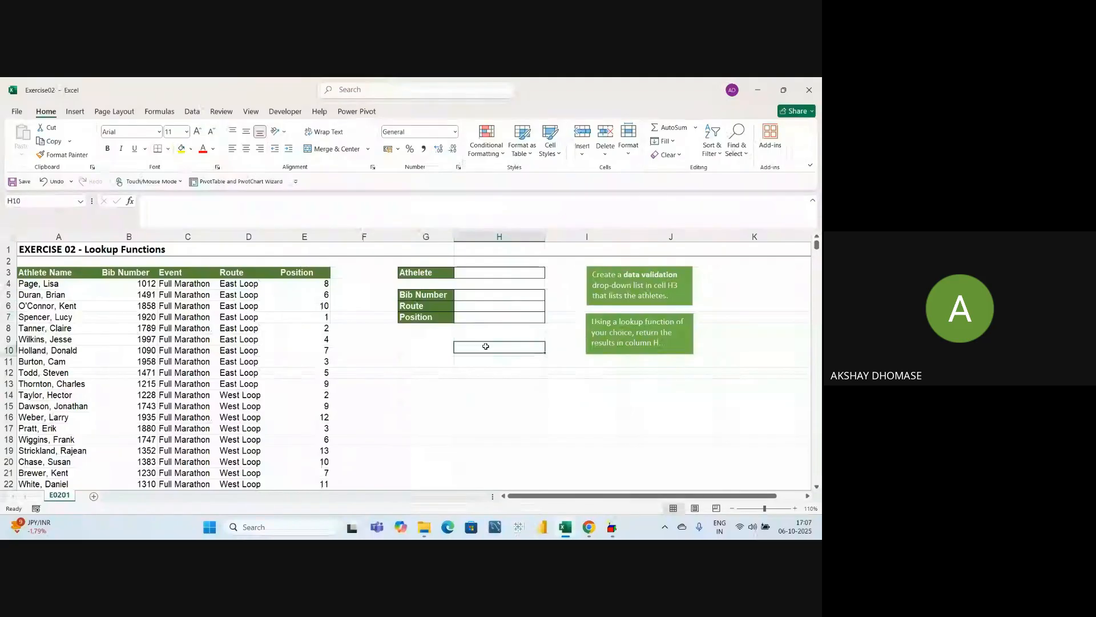
left_click(483, 293)
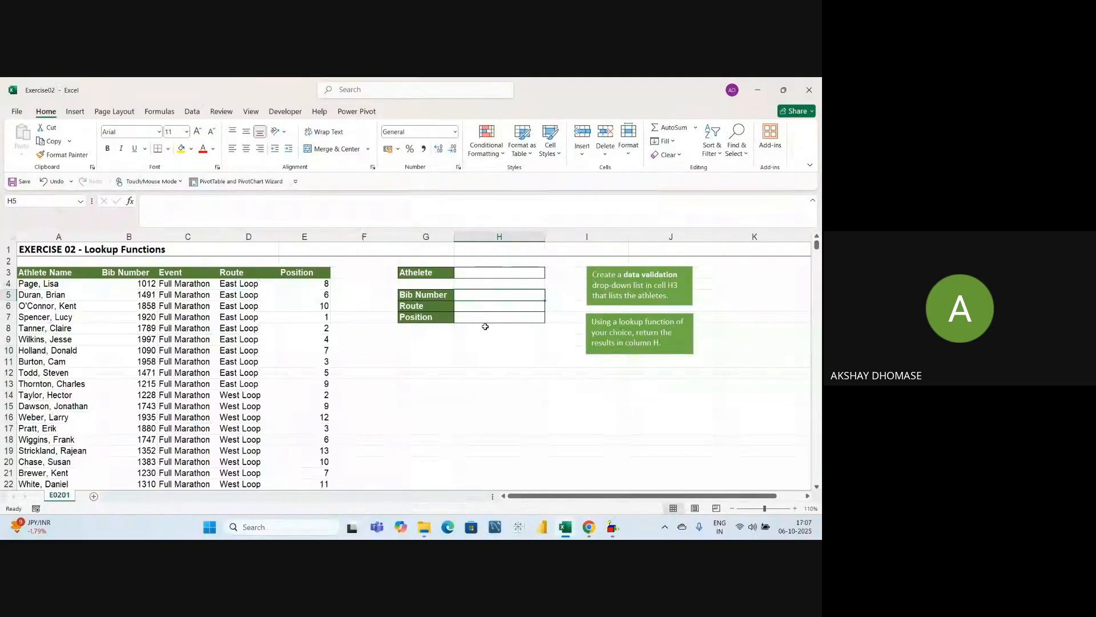
left_click(483, 336)
left_click(487, 293)
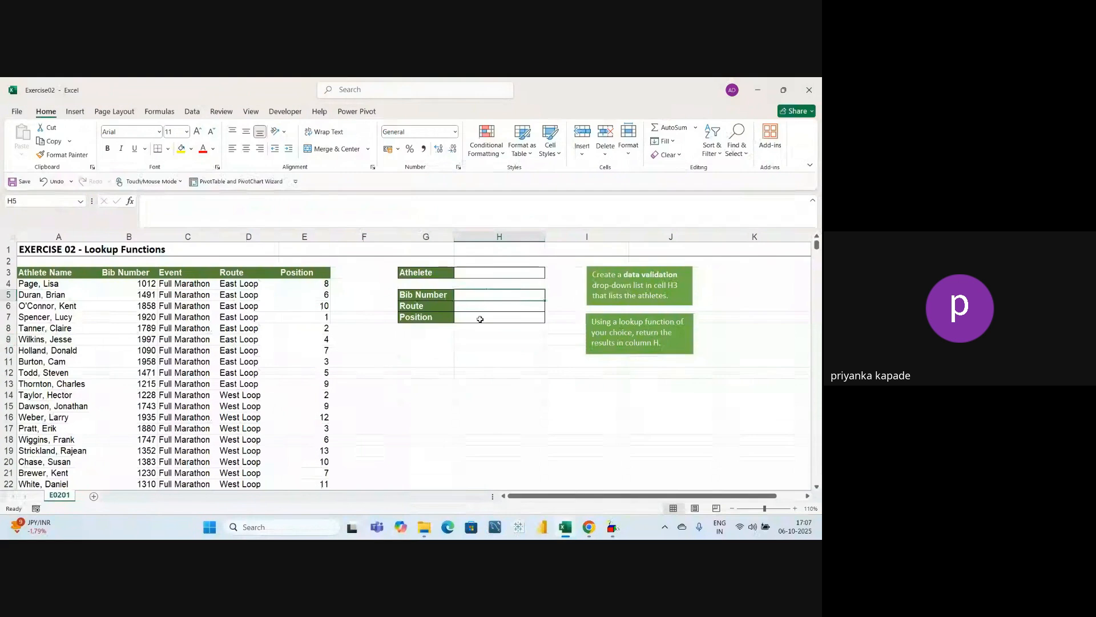
left_click(480, 317)
left_click(482, 306)
left_click(482, 296)
left_click(483, 338)
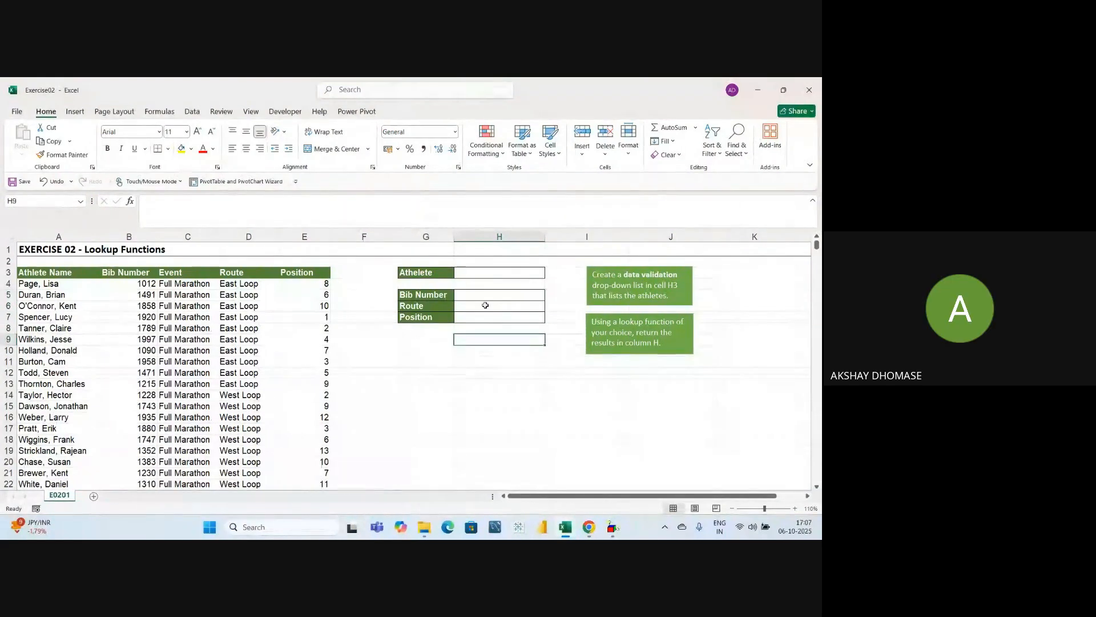
left_click(486, 297)
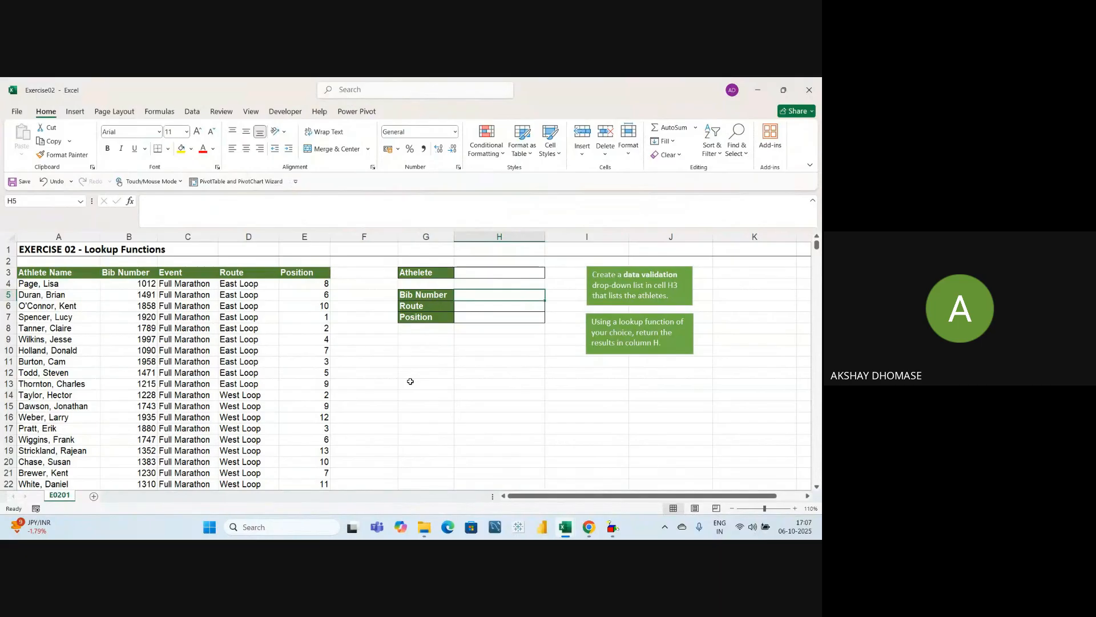
left_click(440, 359)
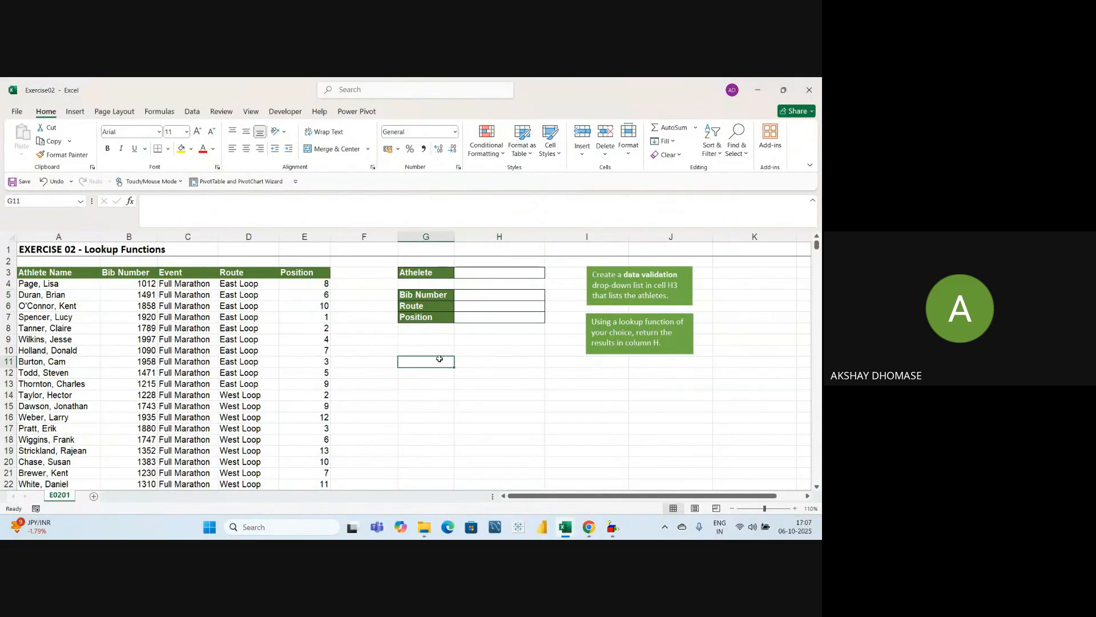
Step: Number the athlete table's columns 1 to 5 in cells A2:E2, above the header row
left_click(51, 276)
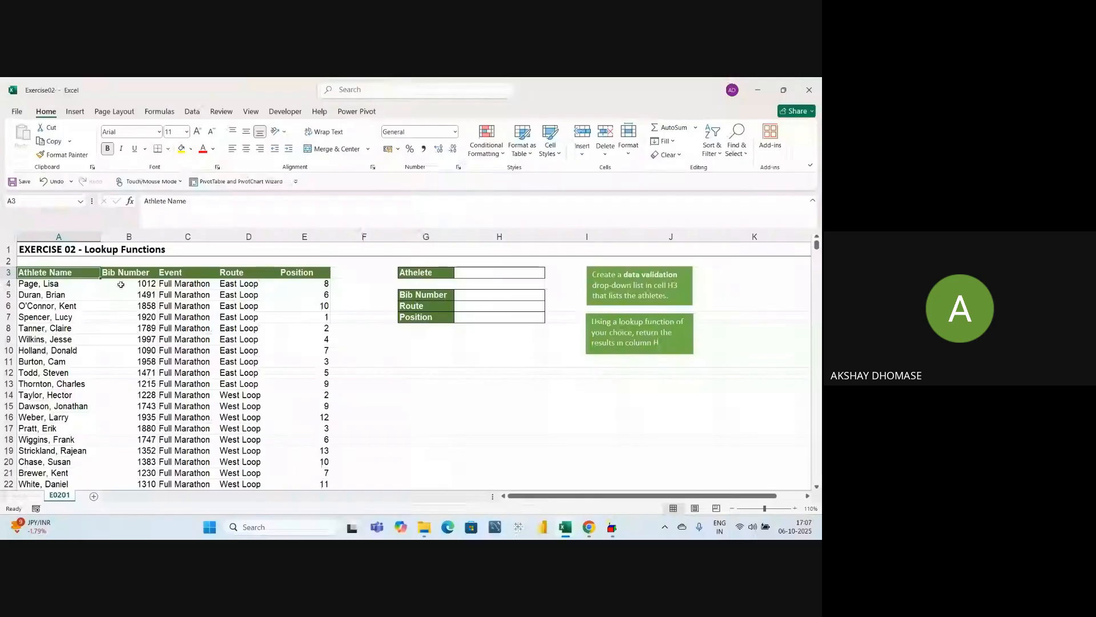
left_click(60, 262)
type("1")
left_click(129, 261)
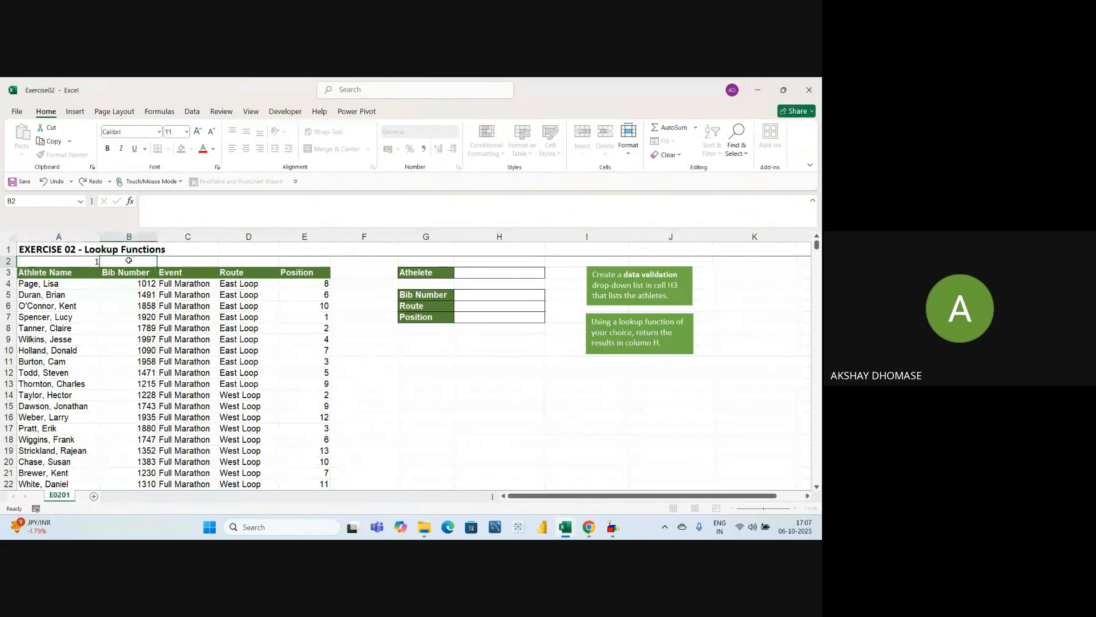
type("2")
left_click(186, 260)
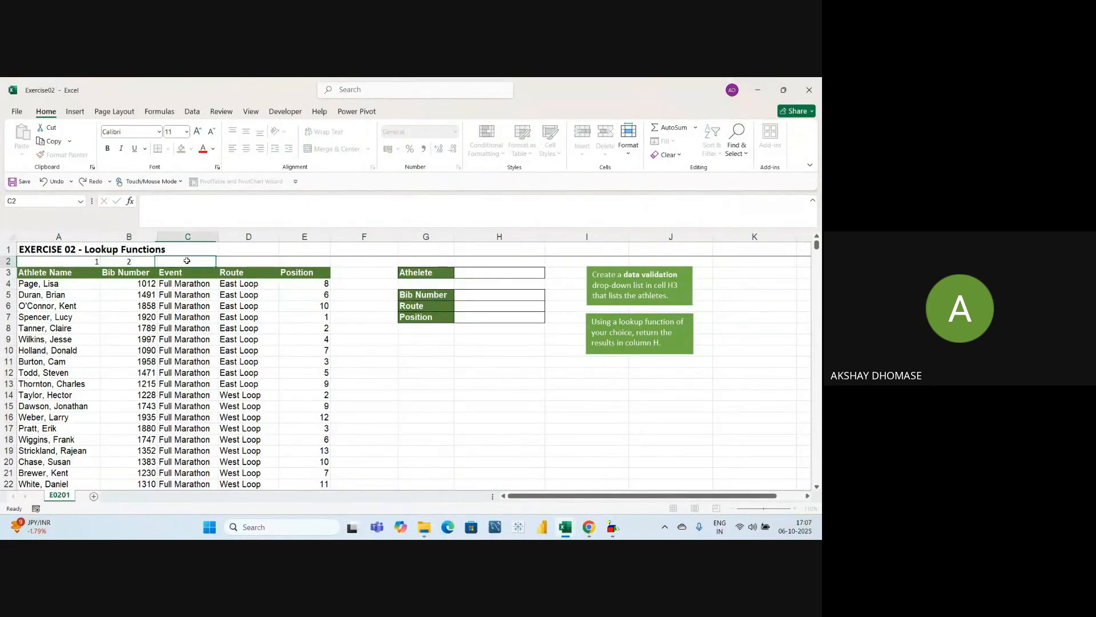
left_click(242, 260)
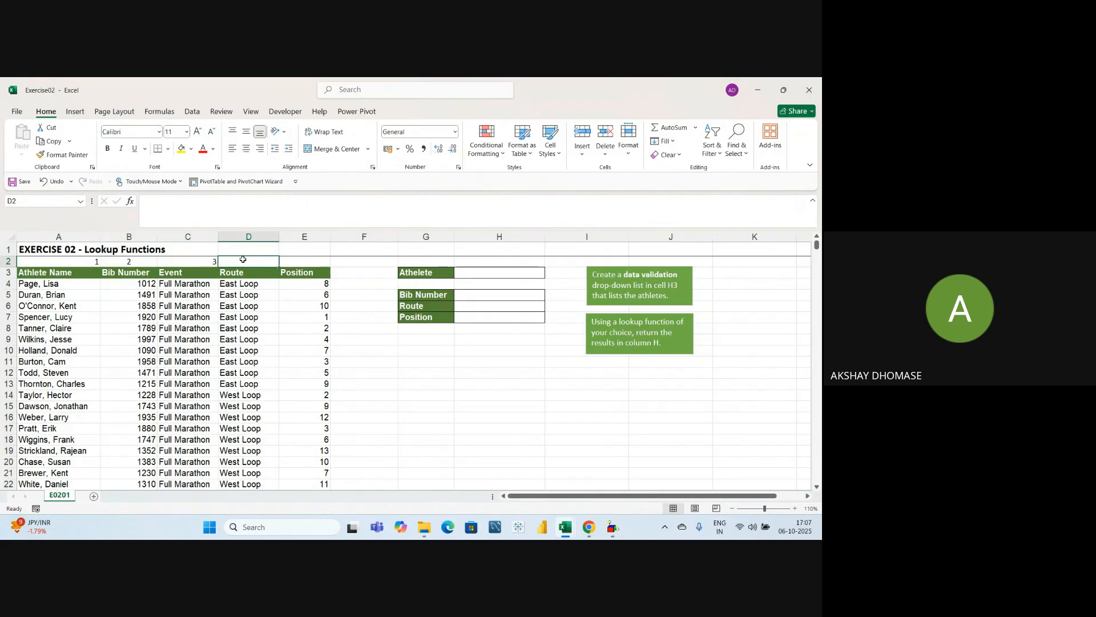
type("4")
left_click(289, 261)
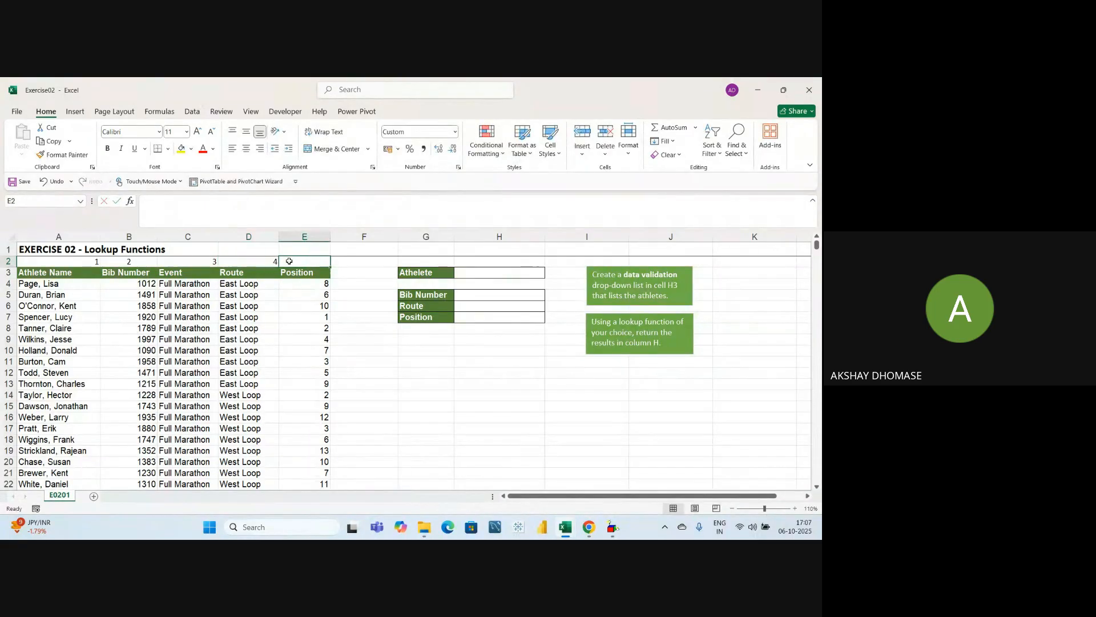
type("5")
left_click(417, 349)
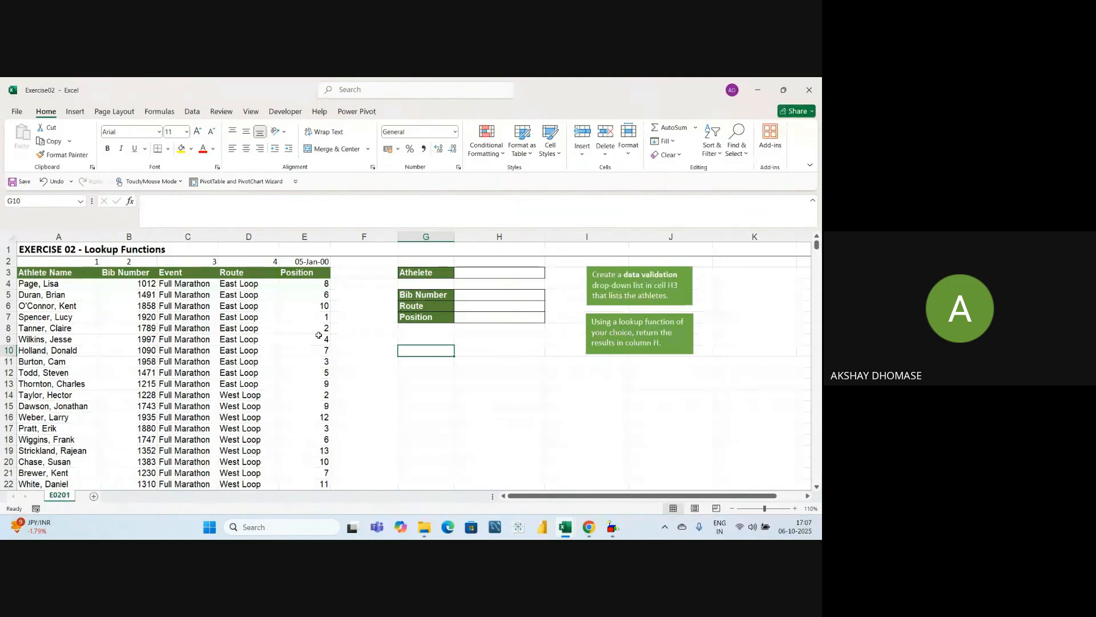
Step: Apply the General number format to cell E2, above the Position header
left_click(307, 262)
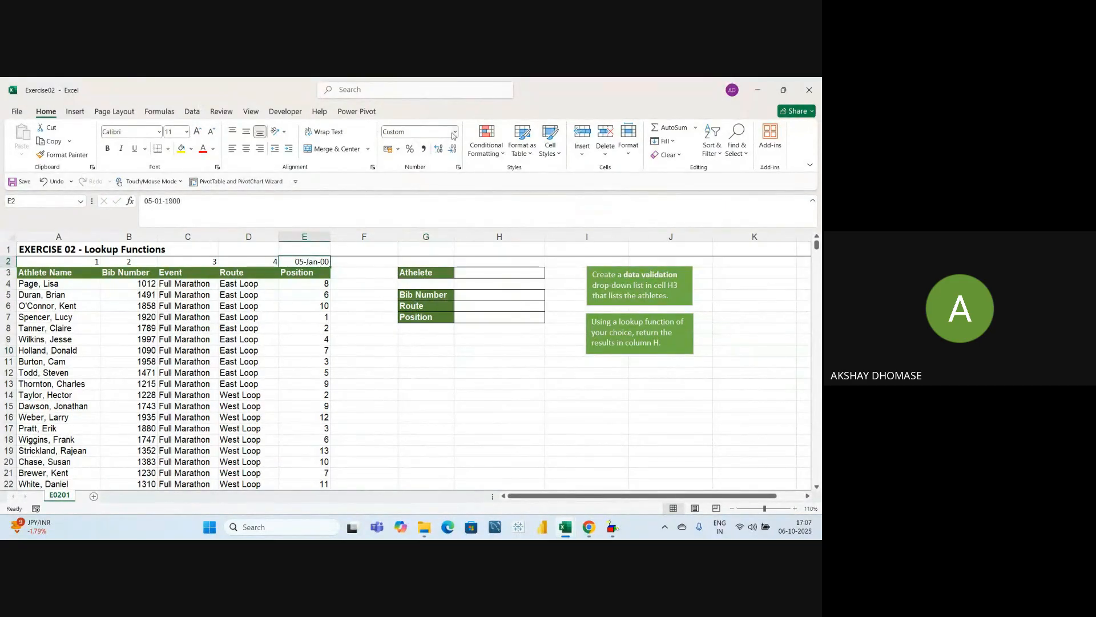
left_click(453, 135)
left_click(422, 177)
left_click(423, 384)
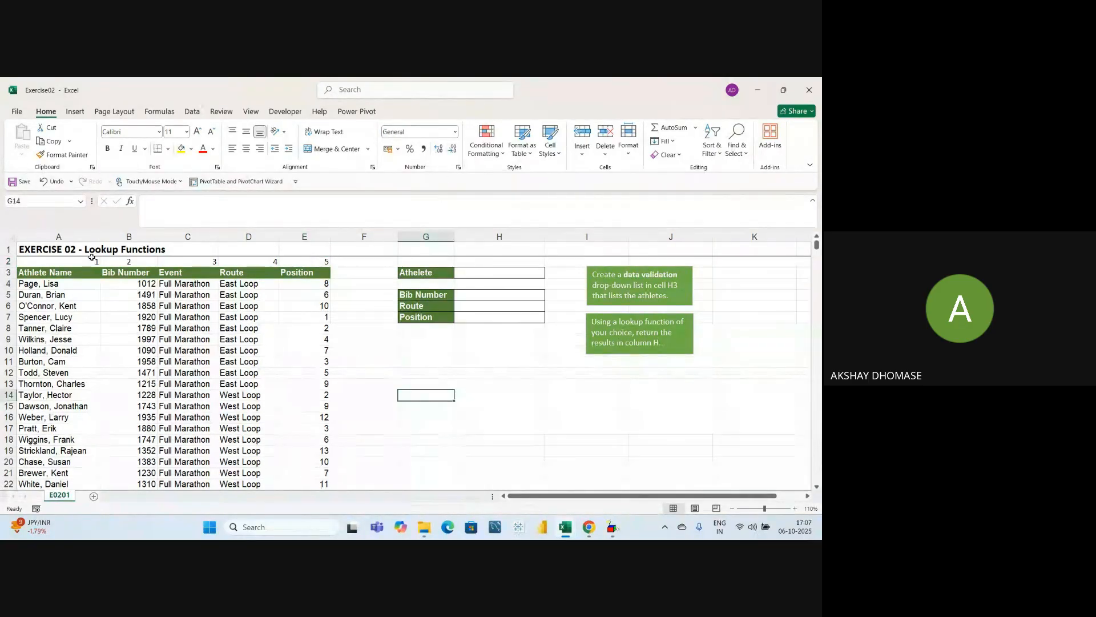
Step: Center the column numbers horizontally in cells A2:E2
left_click_drag(86, 262, 286, 260)
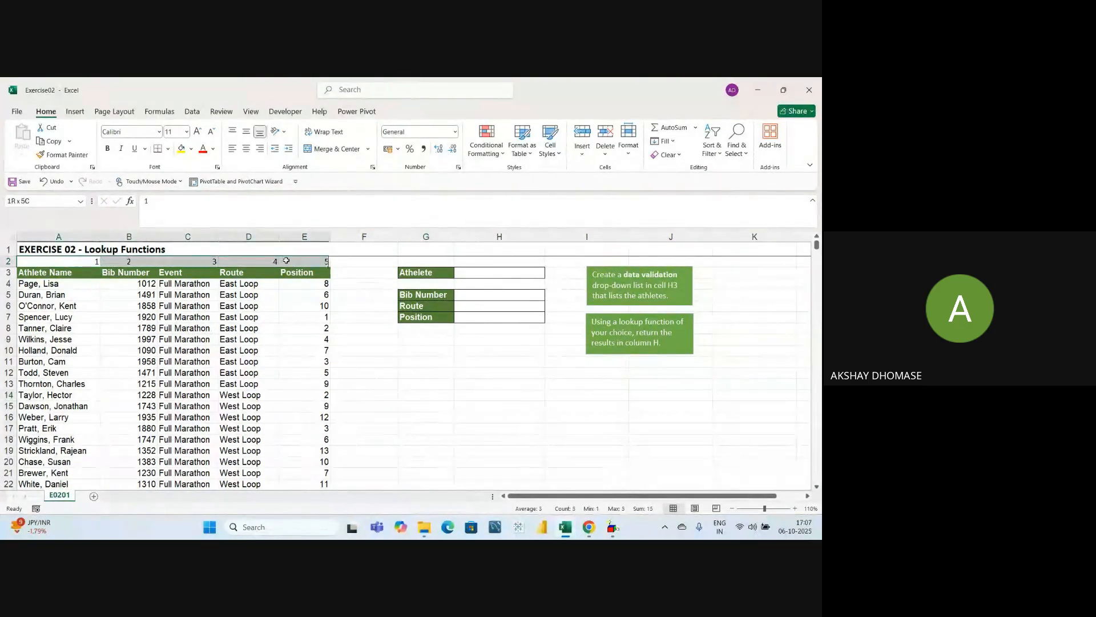
left_click(246, 148)
left_click(432, 417)
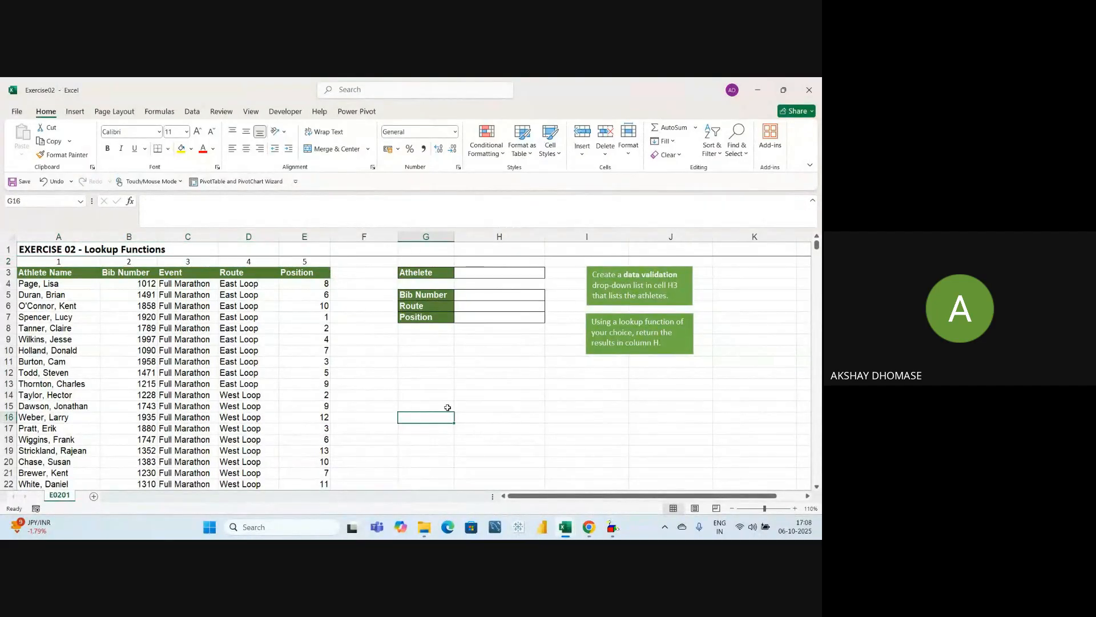
left_click(466, 404)
left_click(468, 372)
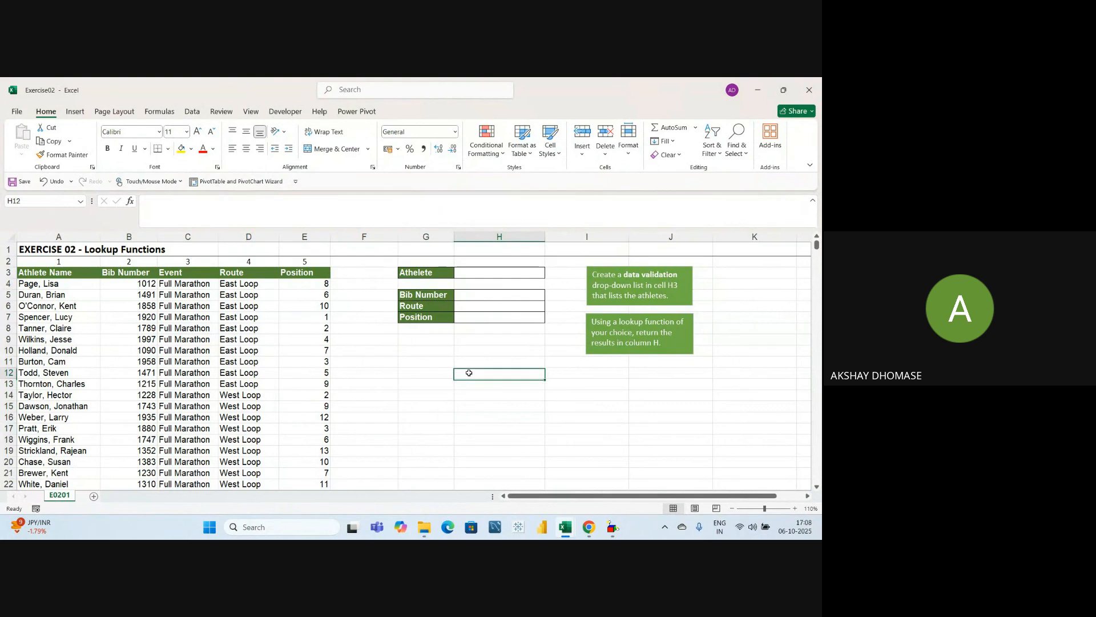
left_click(56, 275)
left_click(54, 339)
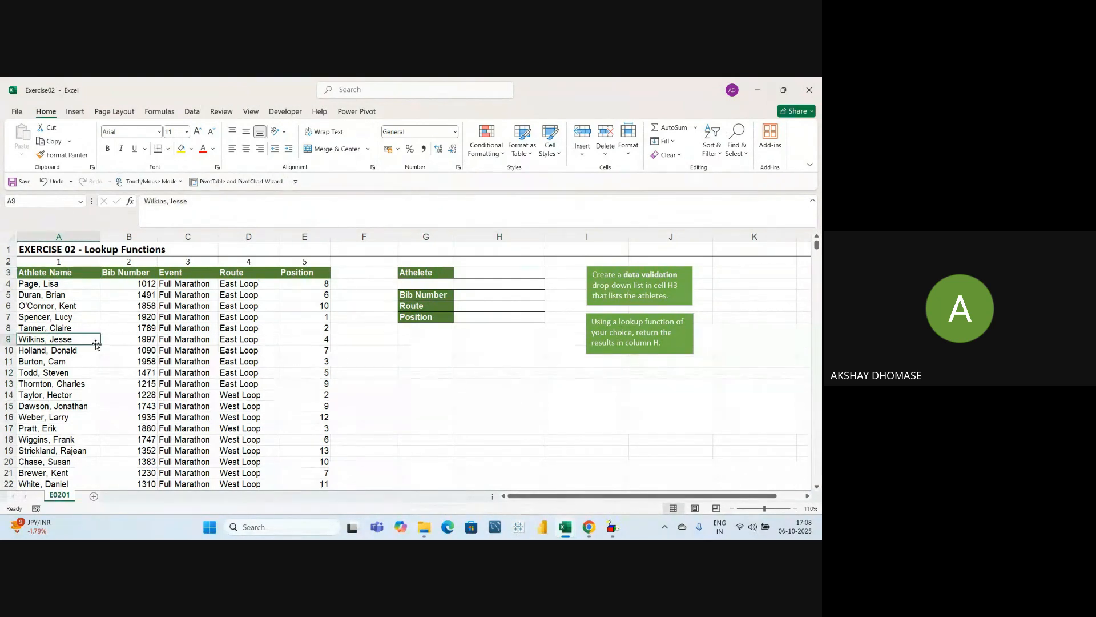
left_click(490, 273)
left_click(412, 276)
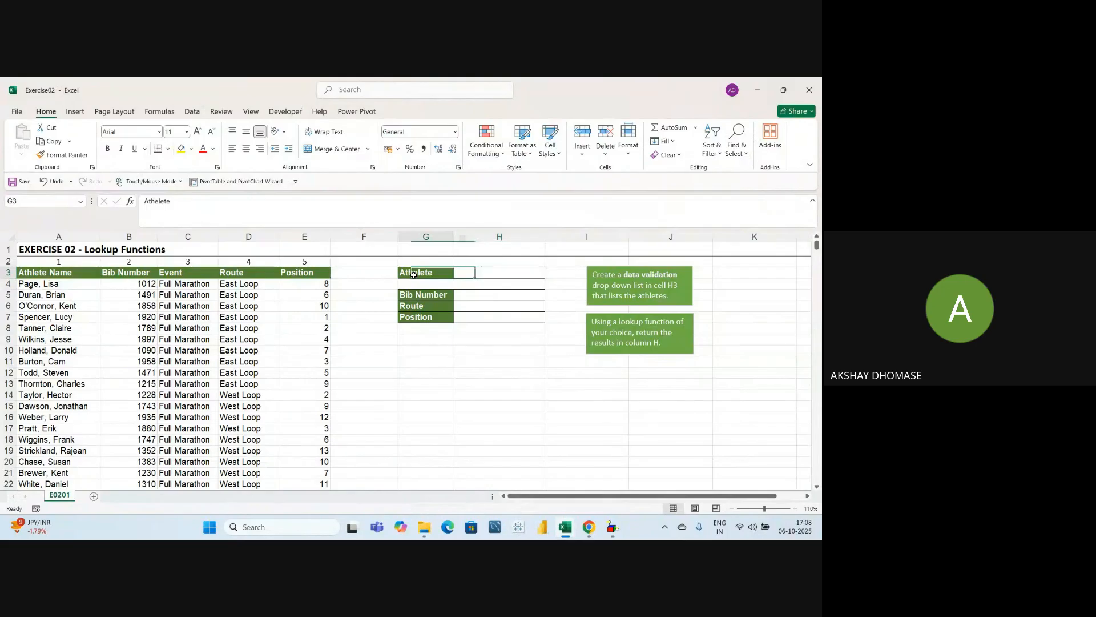
Step: Examine the athlete names in column A and the matching bib number, event, route and position data in columns B to E
left_click(483, 276)
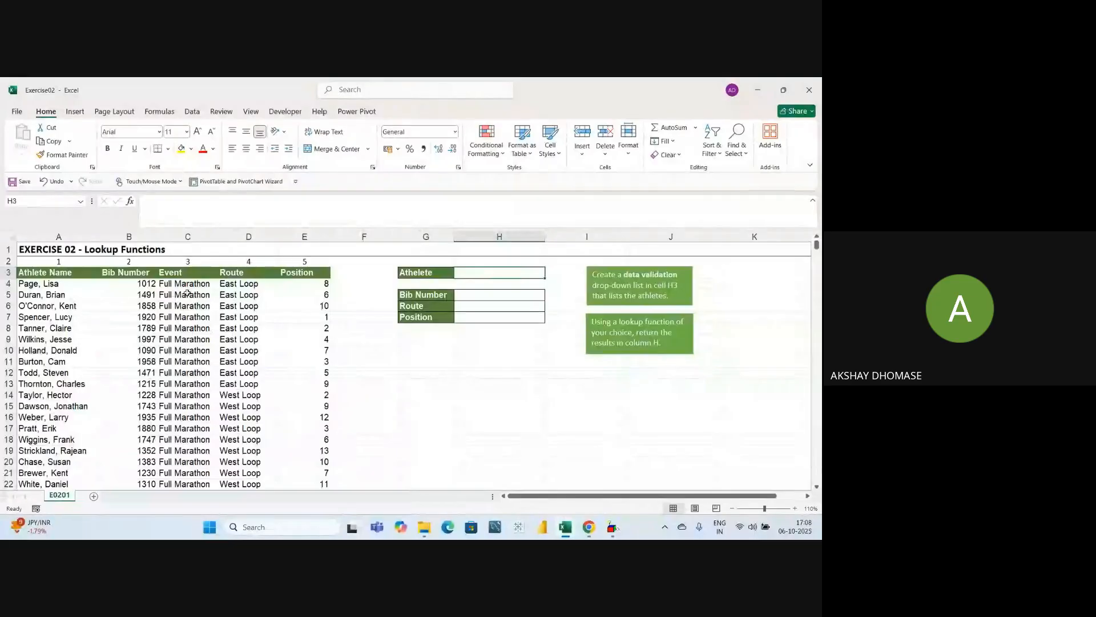
left_click_drag(54, 284, 61, 483)
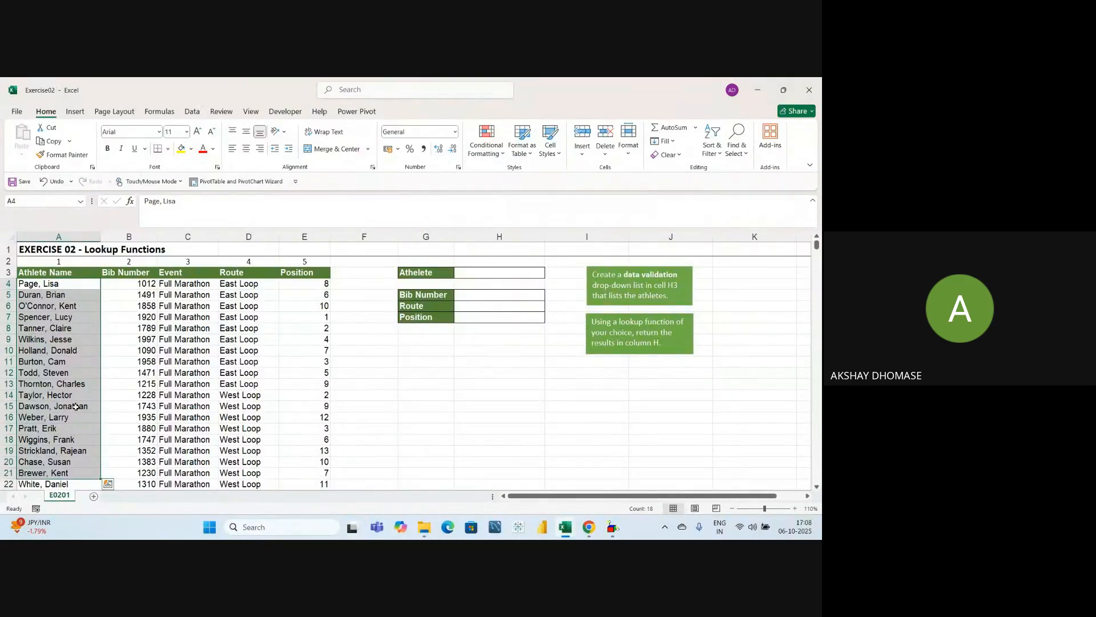
left_click(129, 284)
left_click(181, 281)
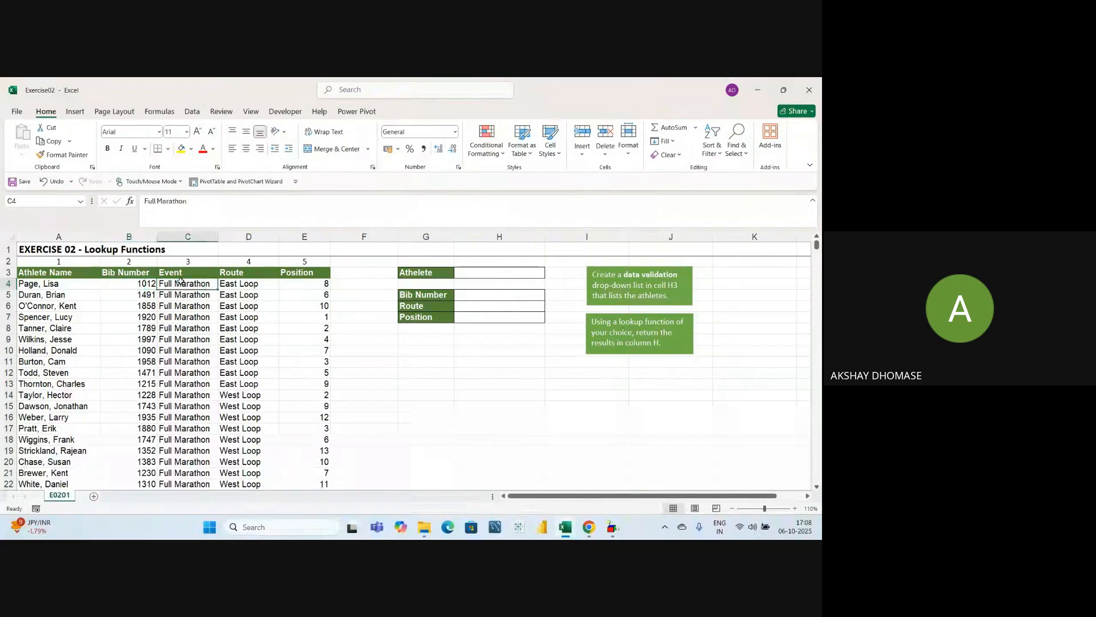
key("Left")
left_click(255, 285)
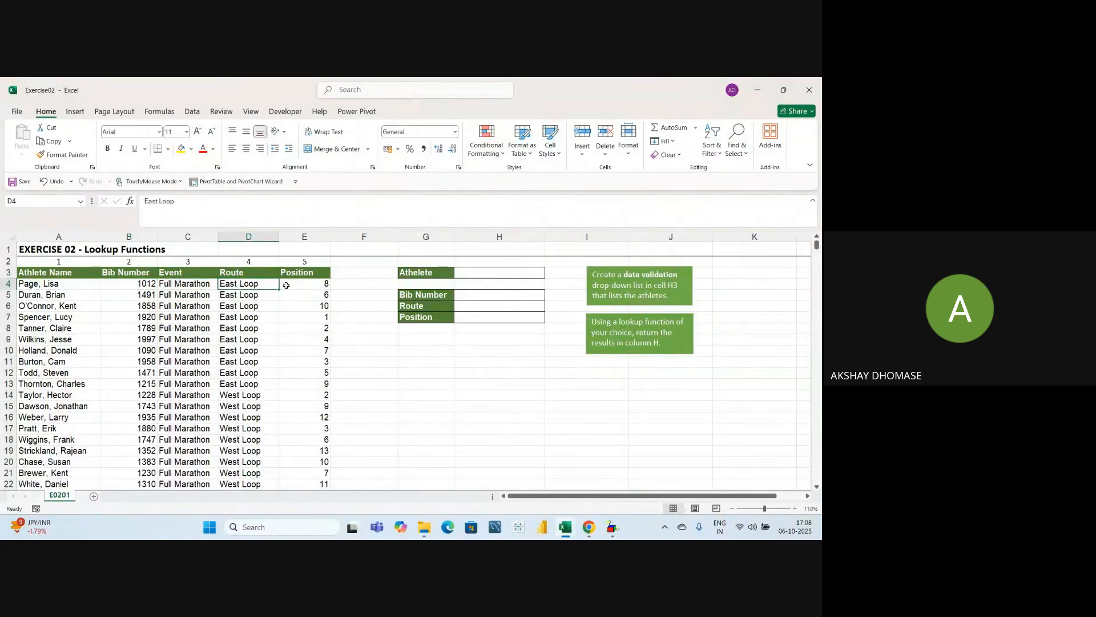
left_click(317, 283)
left_click(55, 284)
left_click_drag(55, 284, 53, 384)
left_click_drag(137, 283, 323, 407)
left_click(402, 395)
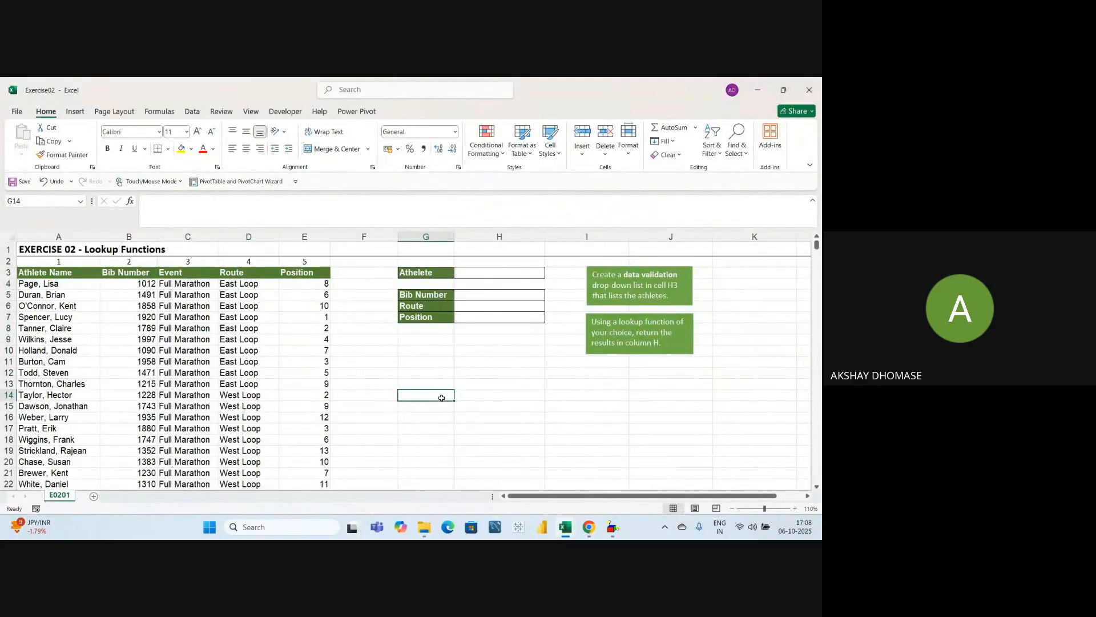
left_click(471, 374)
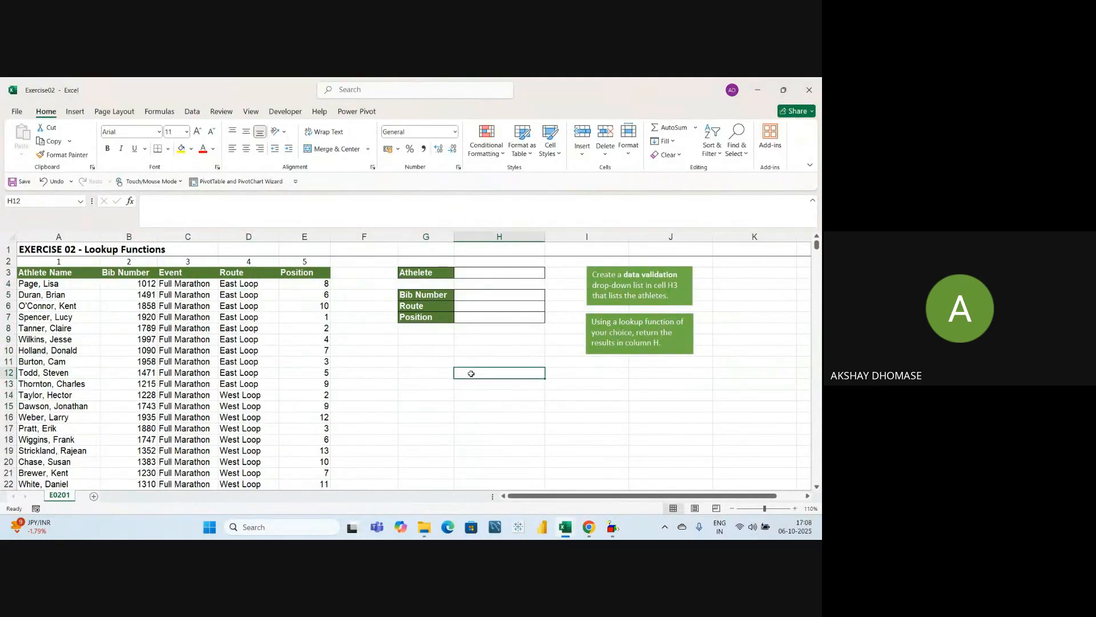
left_click(154, 306)
left_click_drag(34, 284, 38, 318)
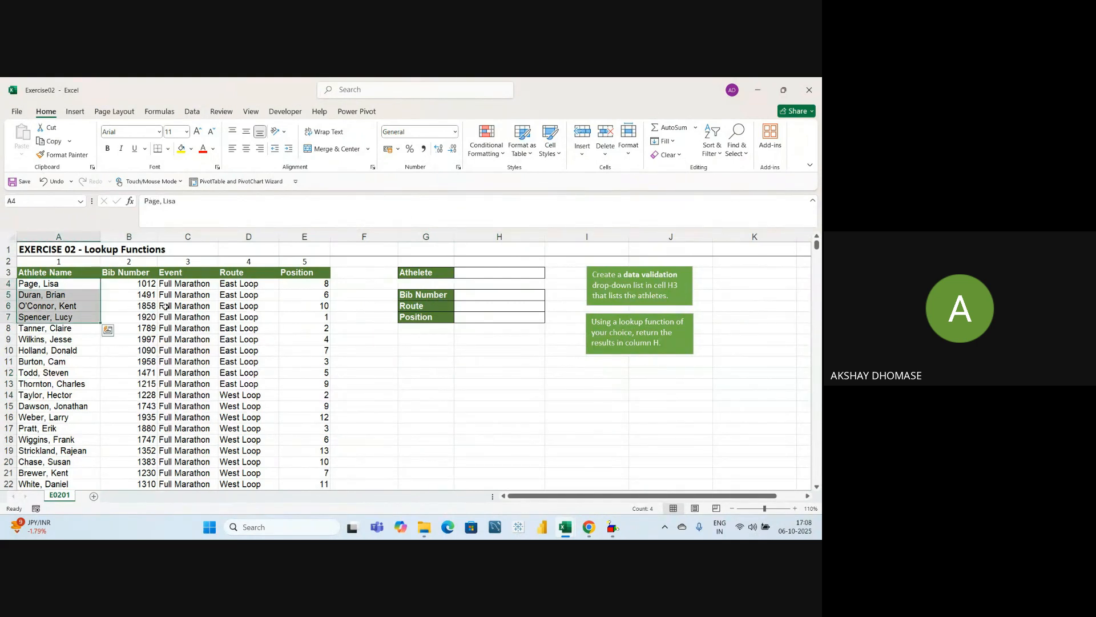
left_click(135, 287)
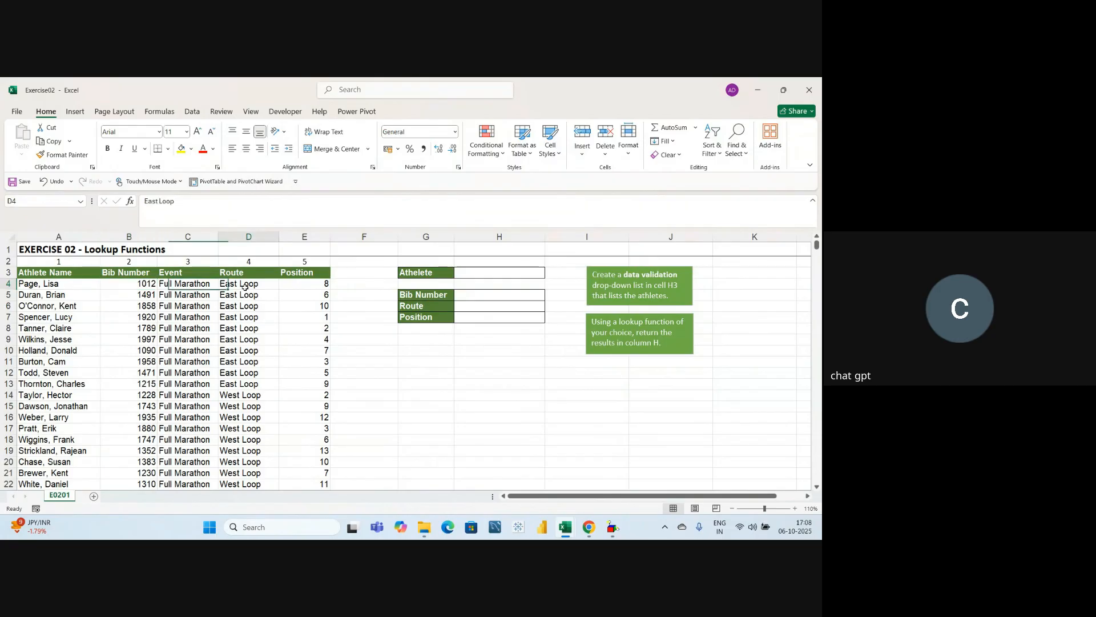
left_click(425, 372)
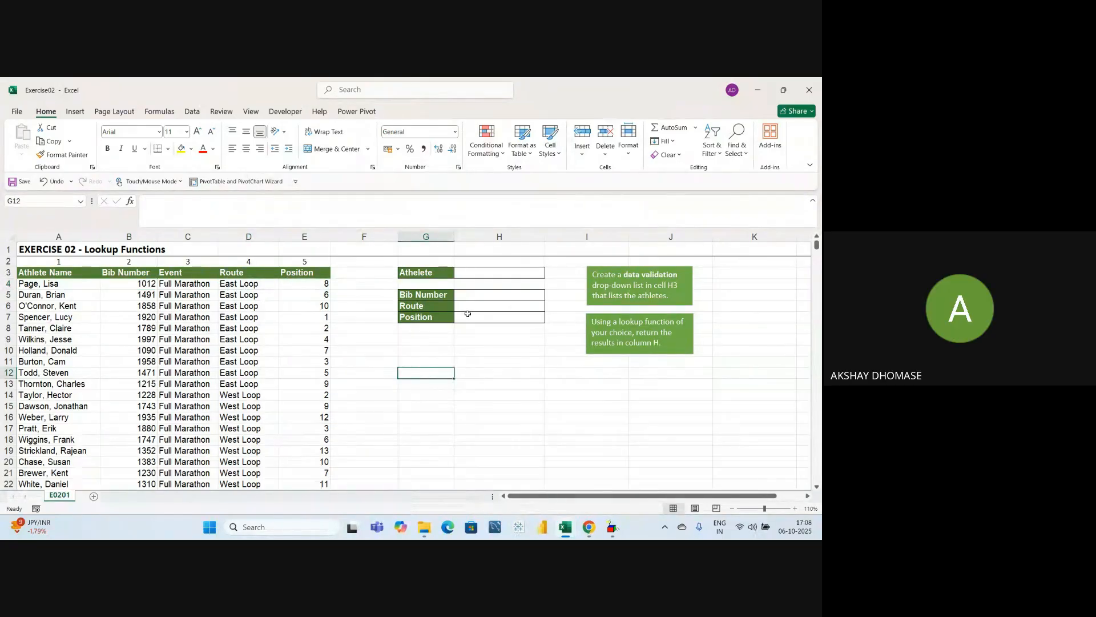
Step: Add a List data validation to the athlete input cell H3 with the source =$A$4:$A$27
left_click(484, 275)
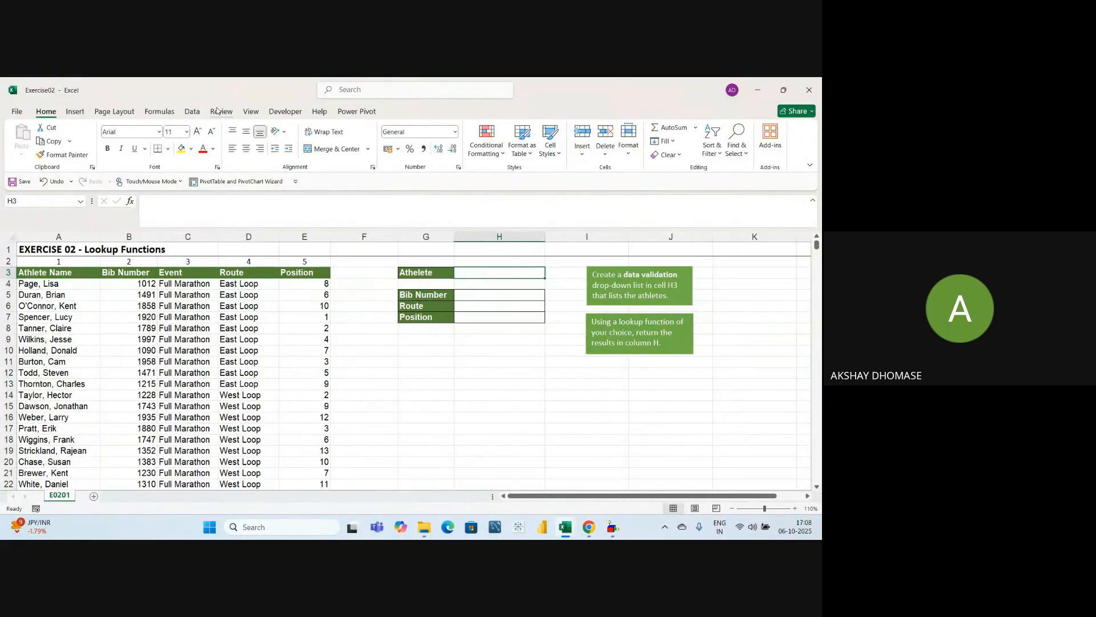
left_click(197, 113)
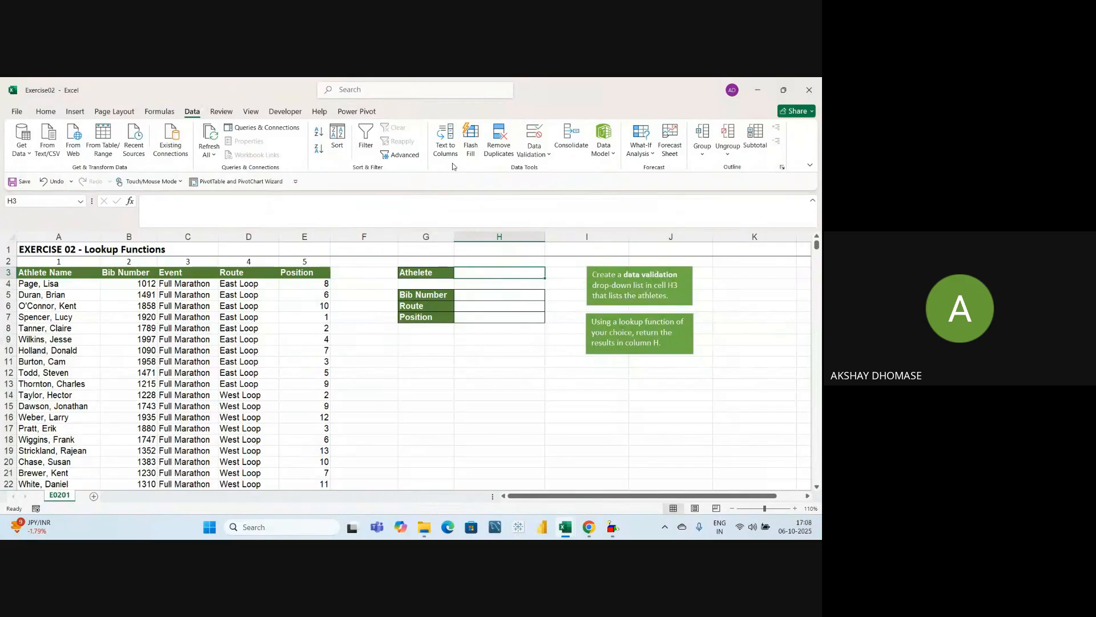
left_click(535, 150)
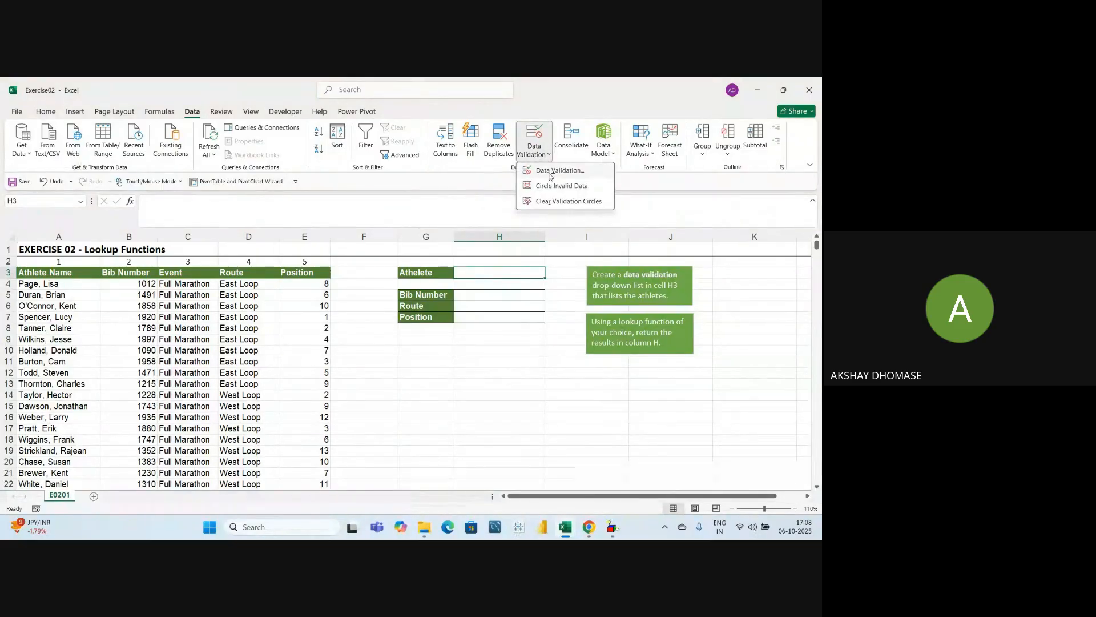
left_click(551, 172)
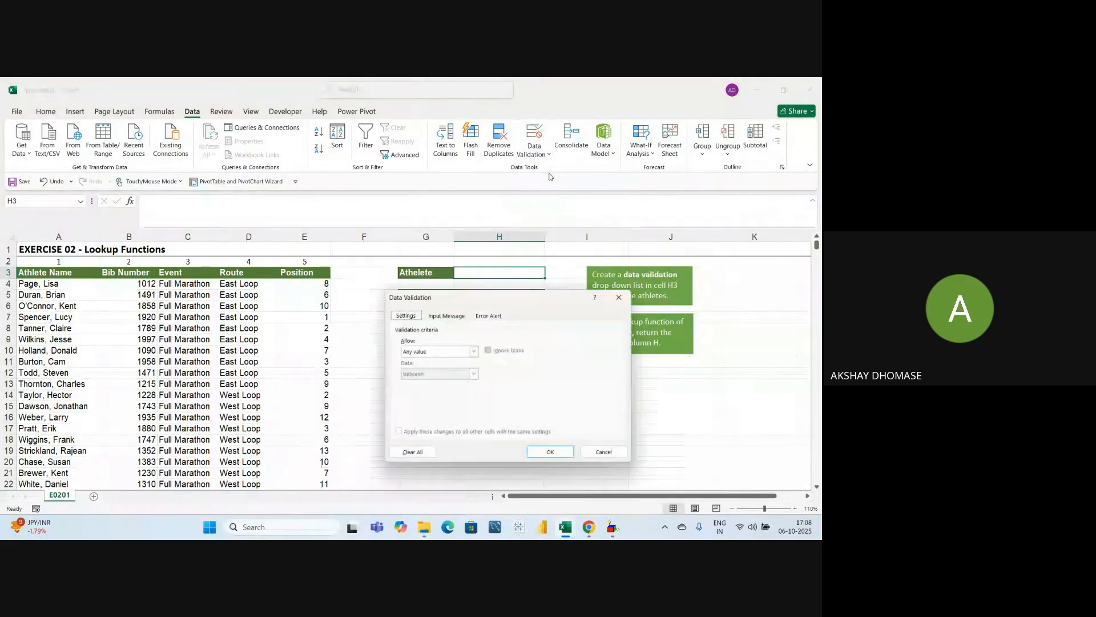
left_click(473, 352)
left_click(419, 388)
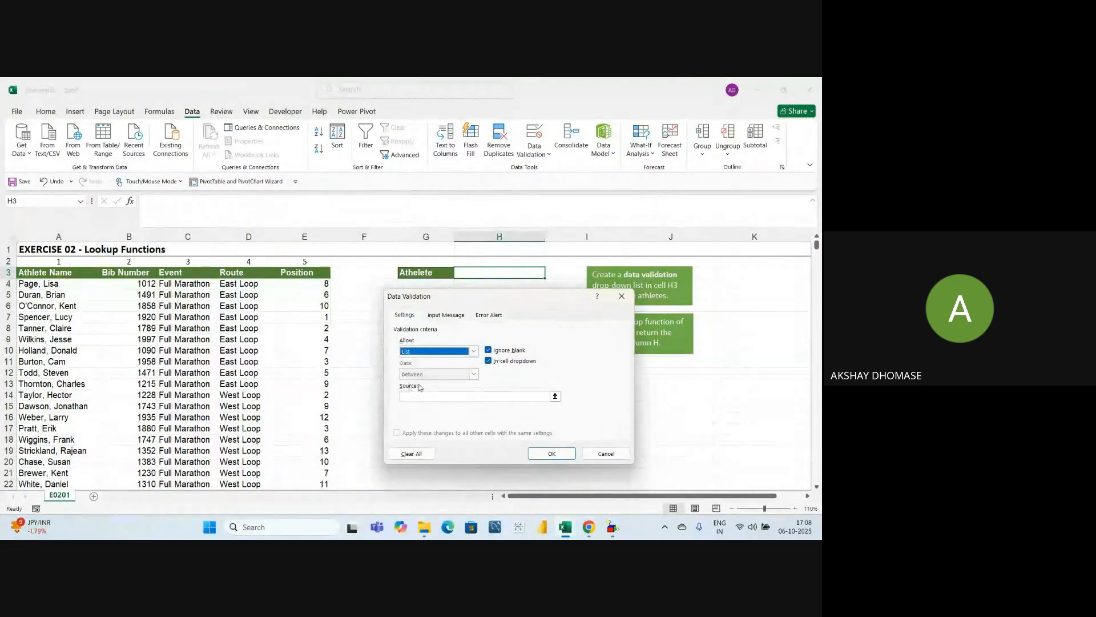
left_click(555, 396)
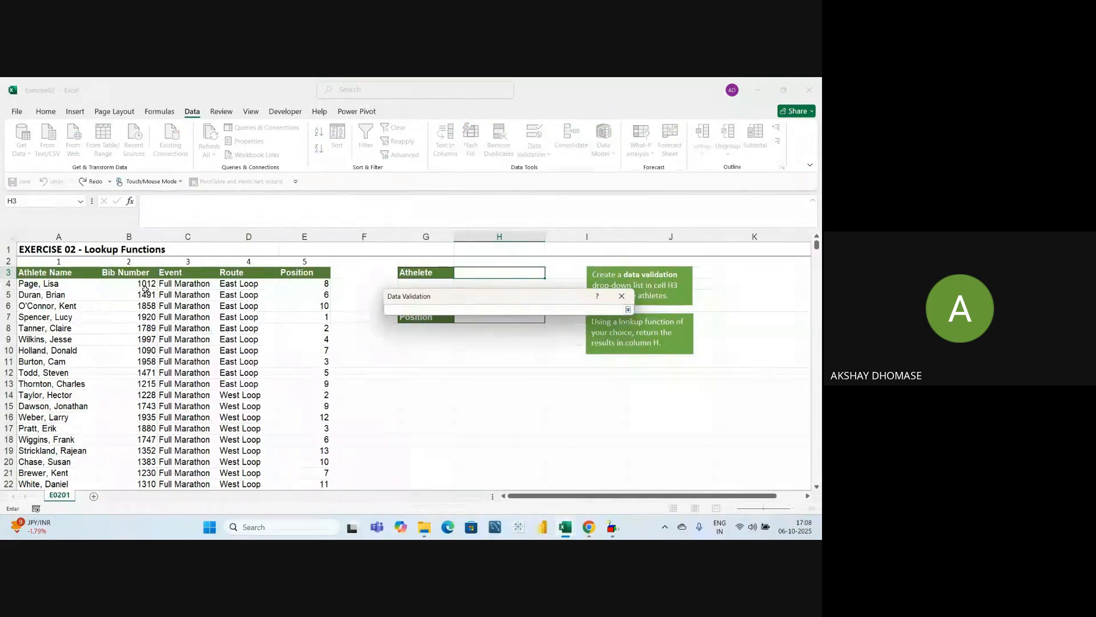
left_click_drag(78, 287, 75, 304)
left_click_drag(54, 403, 55, 449)
scroll(65, 421, "up", 3)
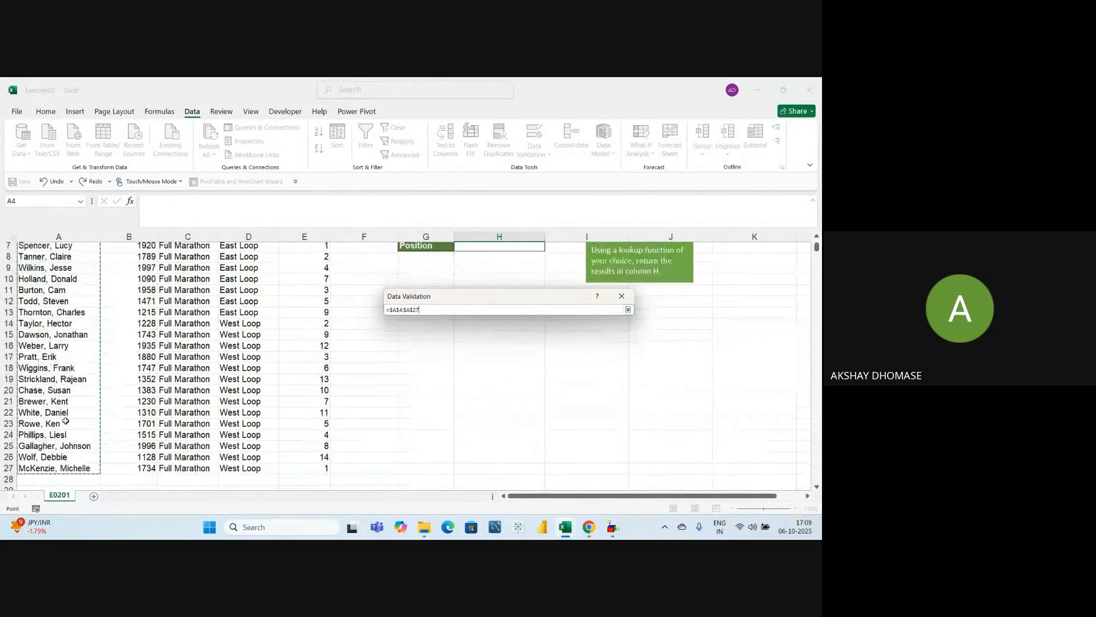
key("Return")
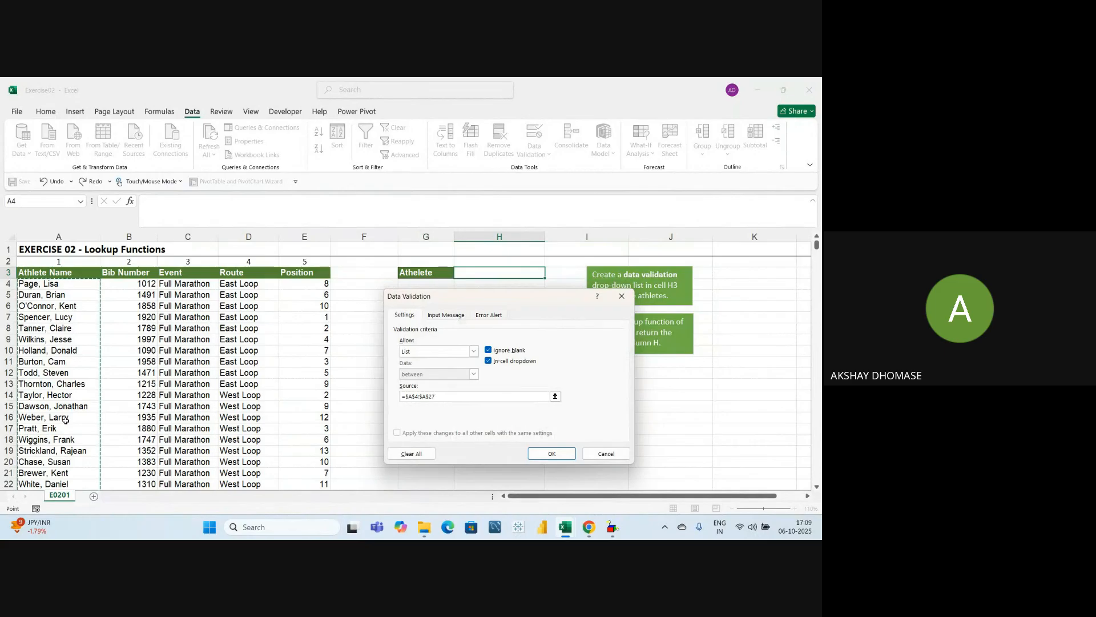
left_click(550, 453)
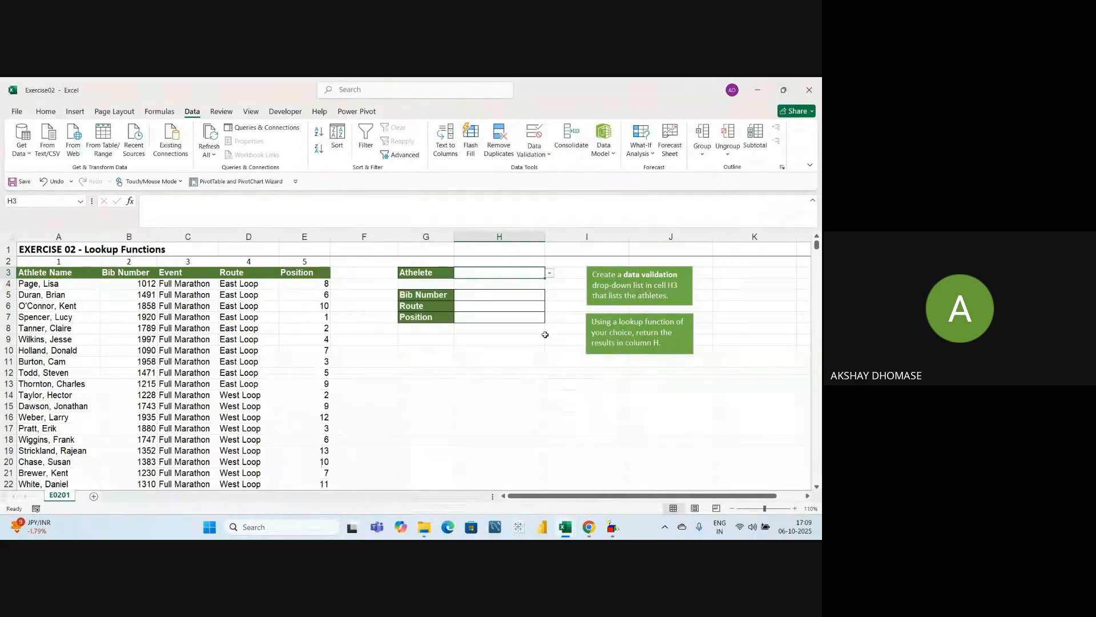
Step: Check the drop-down list in H3 and choose the athlete listed in row 8 of the table
left_click(557, 275)
left_click(541, 273)
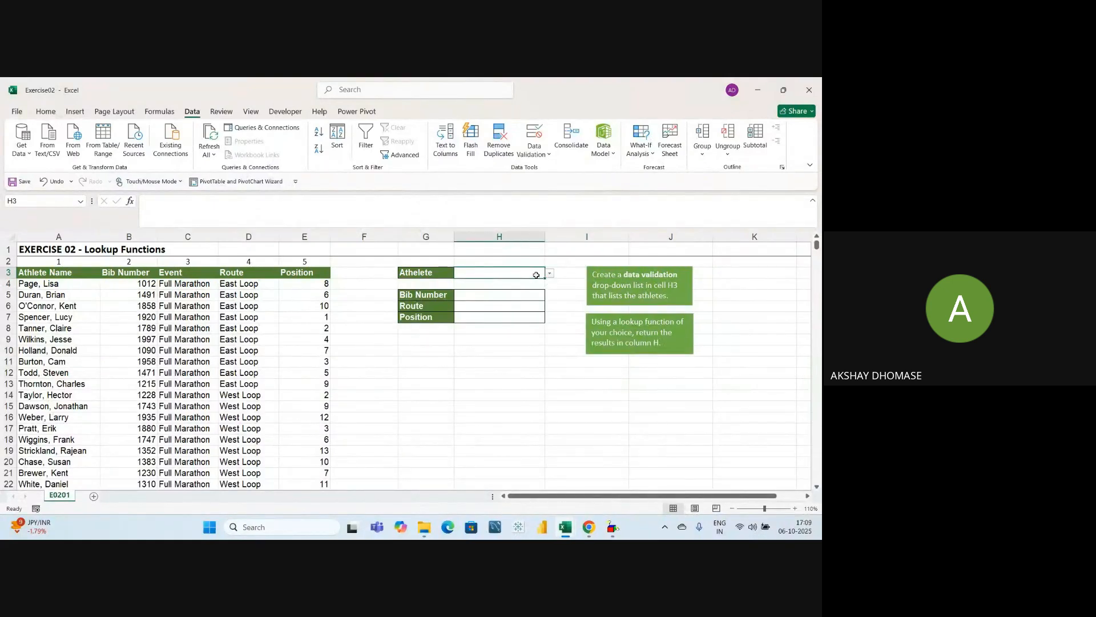
left_click(552, 272)
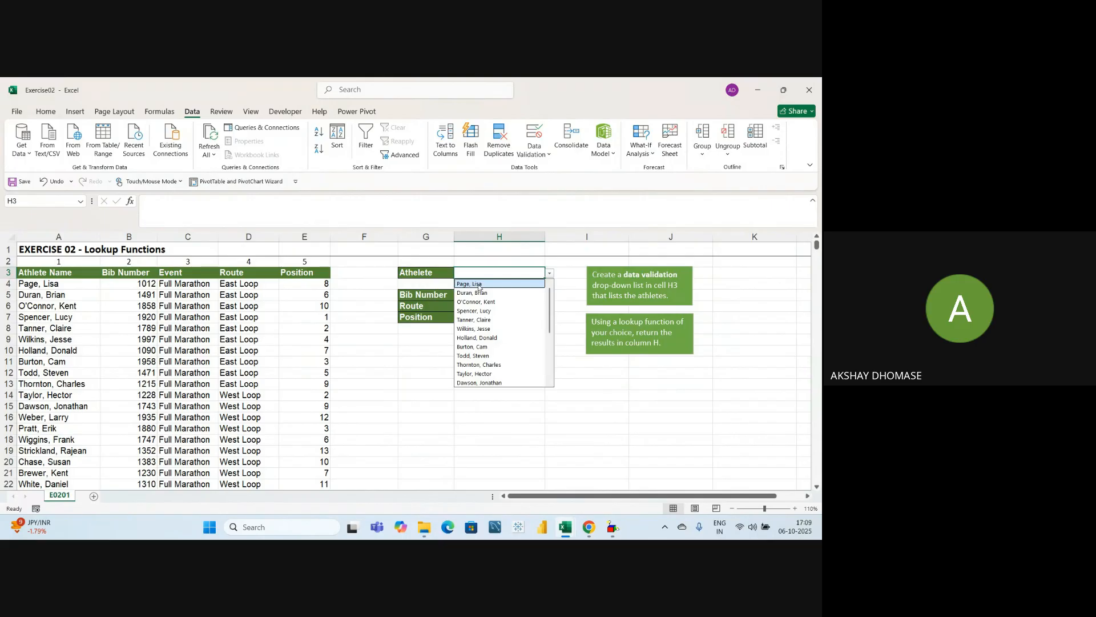
left_click(427, 407)
left_click(473, 273)
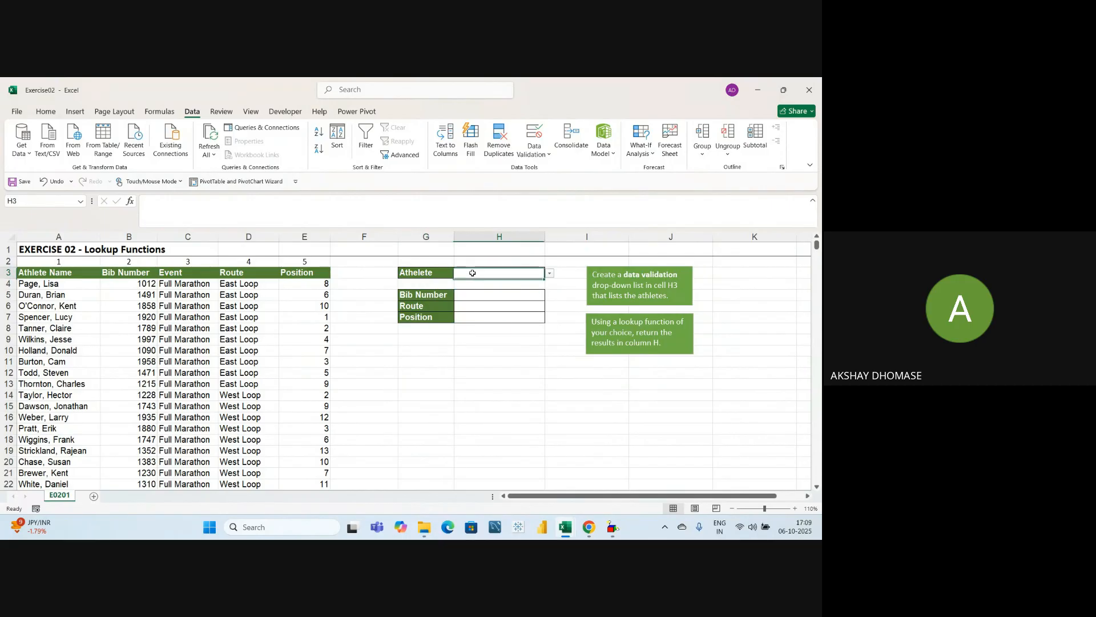
left_click(549, 274)
left_click(470, 321)
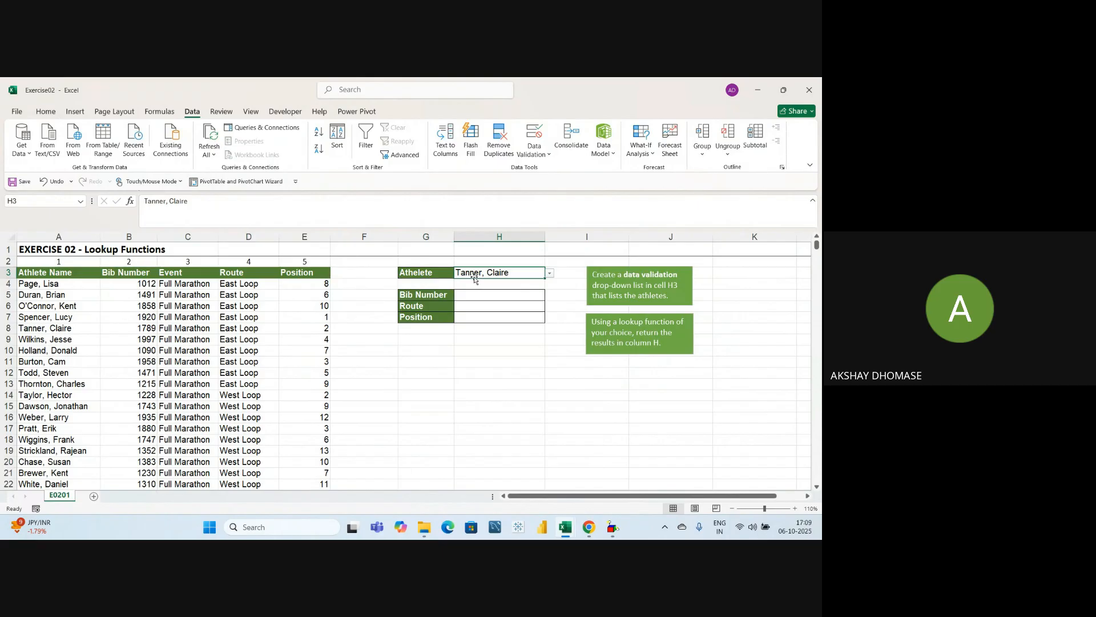
Step: Enter the exact-match bib number lookup =VLOOKUP(H3,A3:E27,2,FALSE) in cell H5
left_click(460, 294)
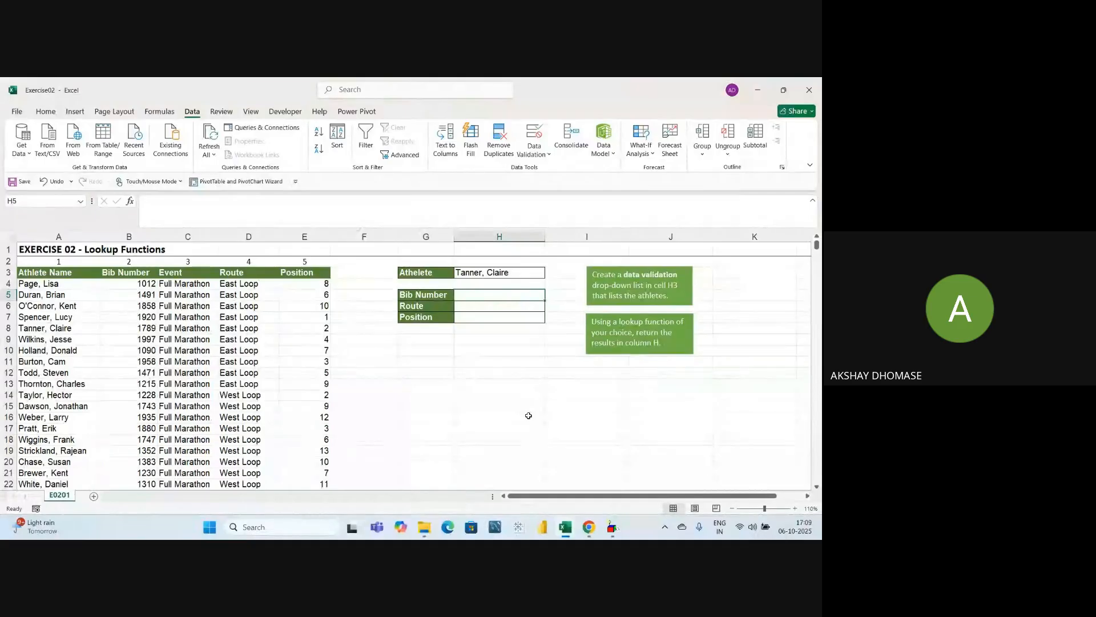
type("=v")
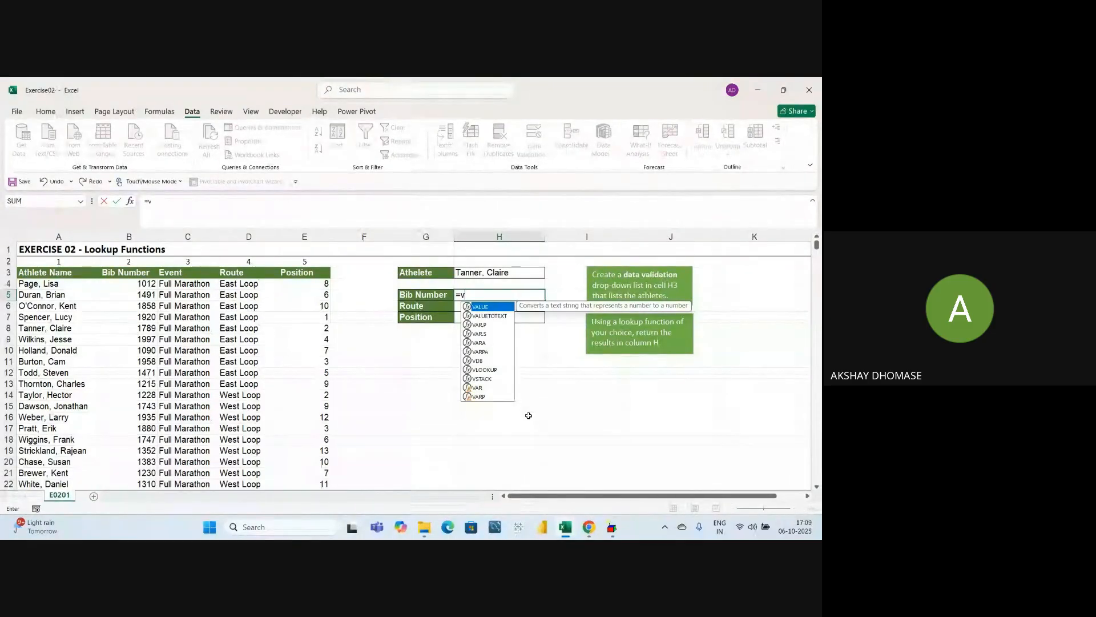
type("look")
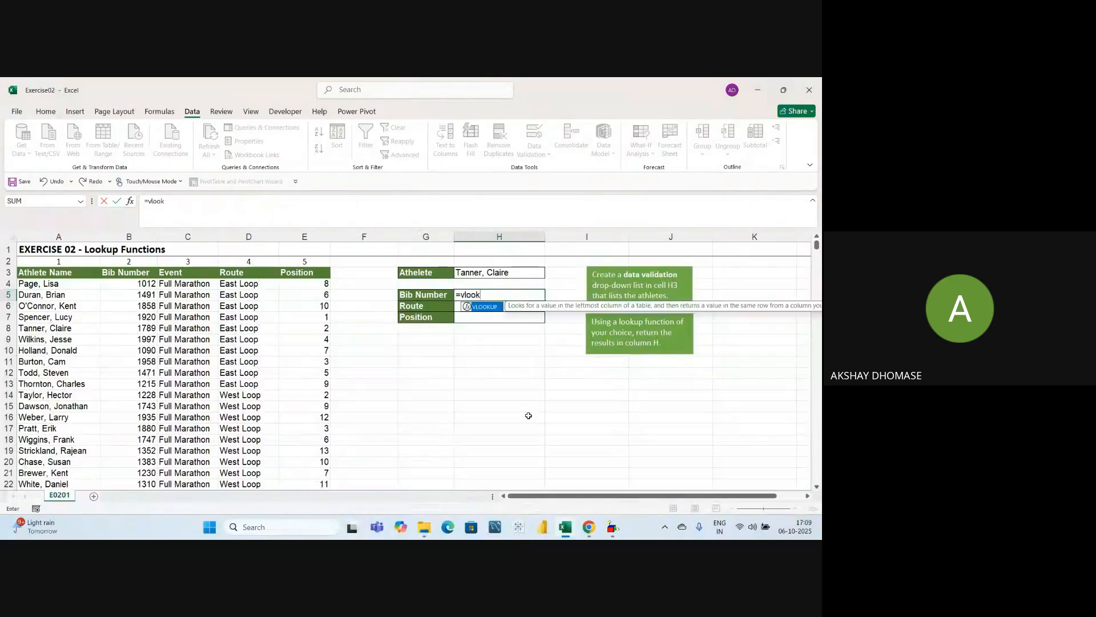
type("up(")
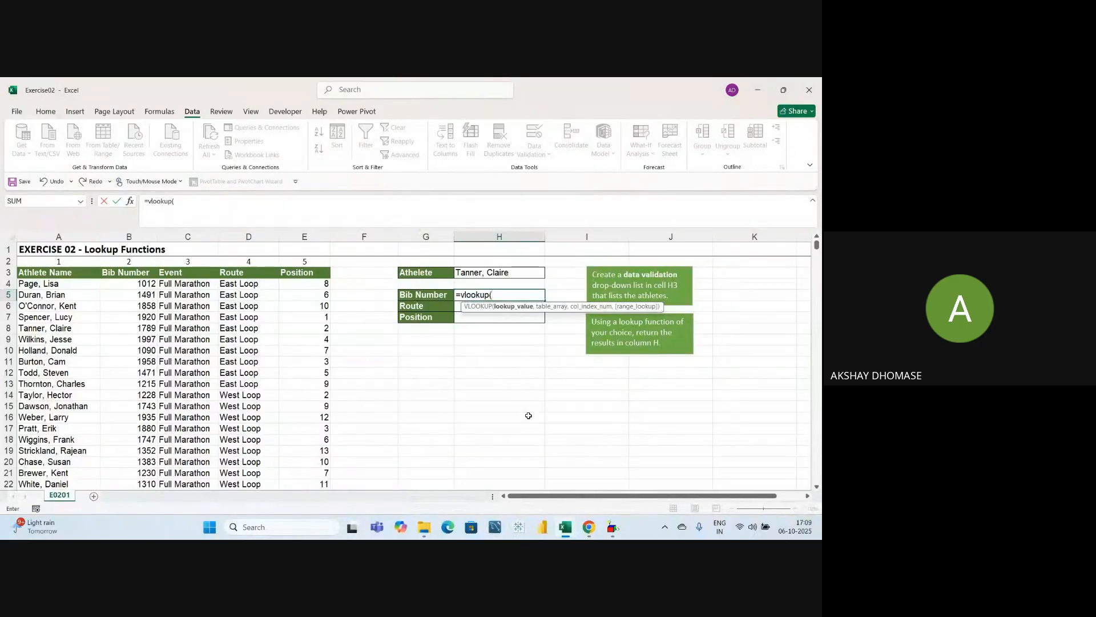
left_click(489, 274)
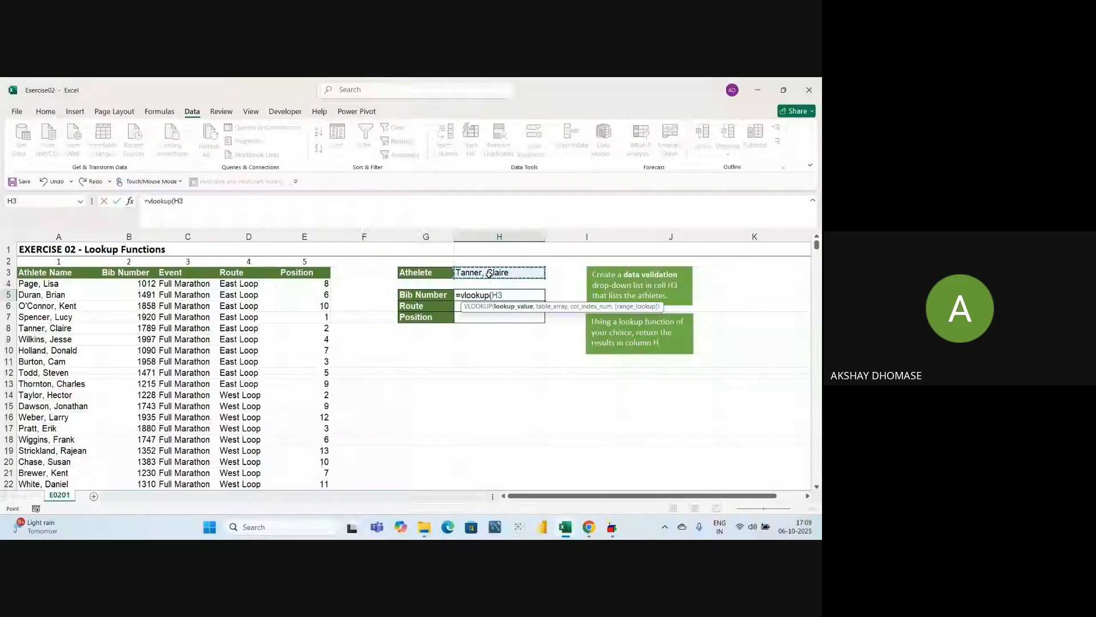
type(",")
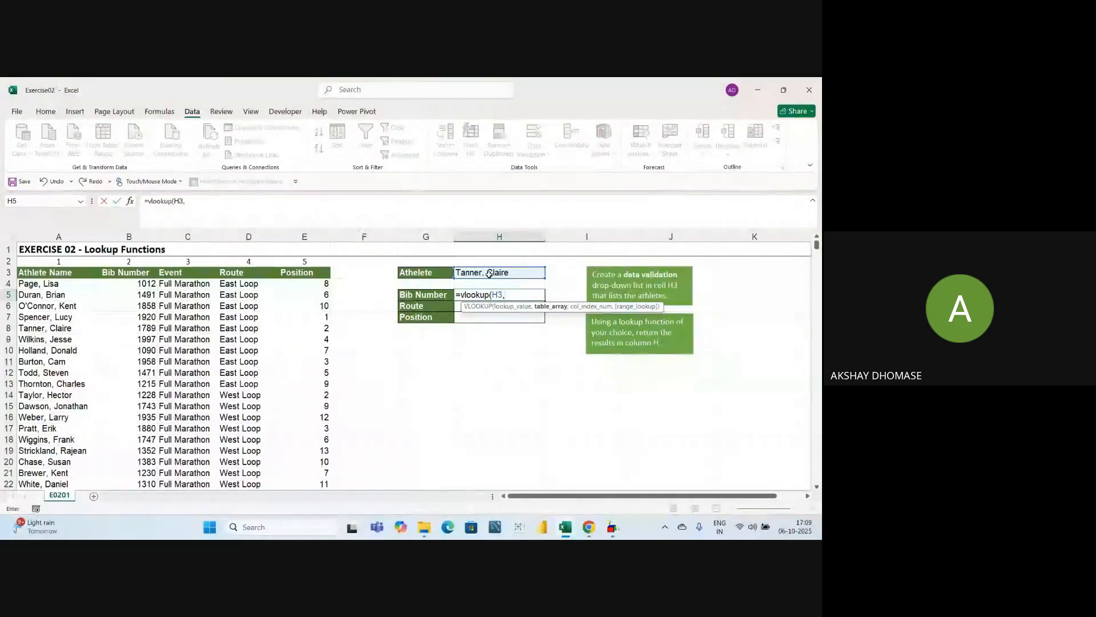
left_click_drag(49, 272, 298, 280)
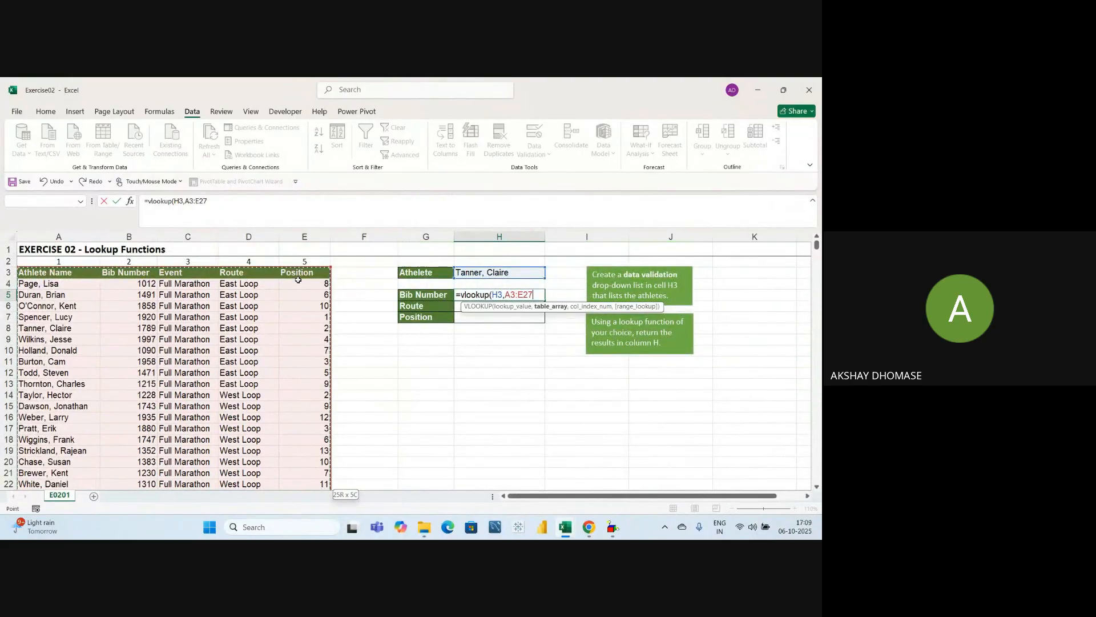
type(",")
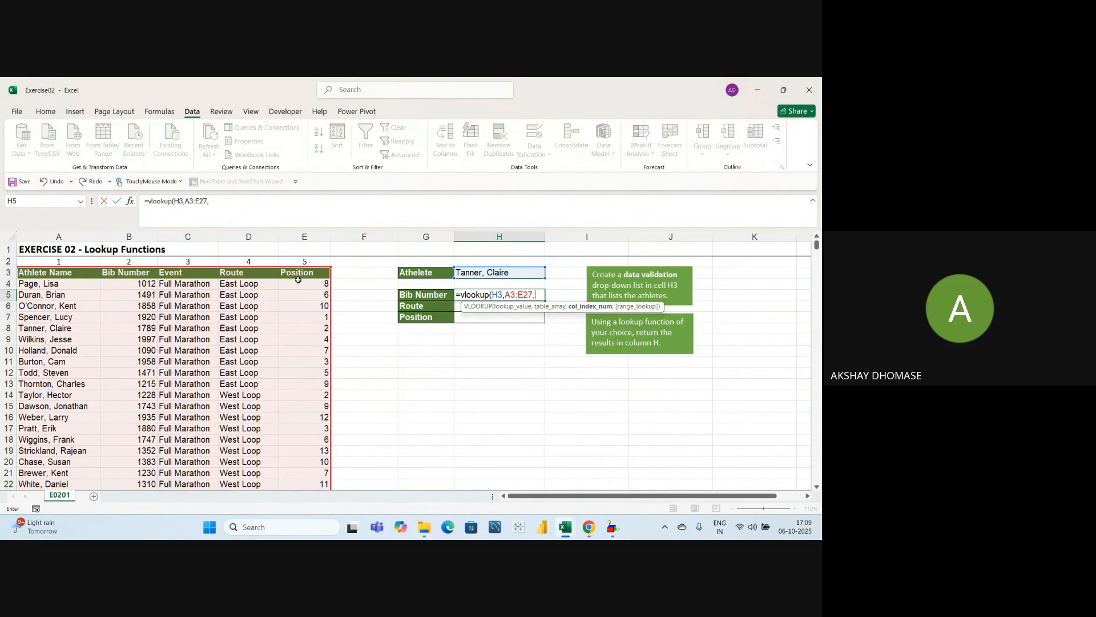
type("2,")
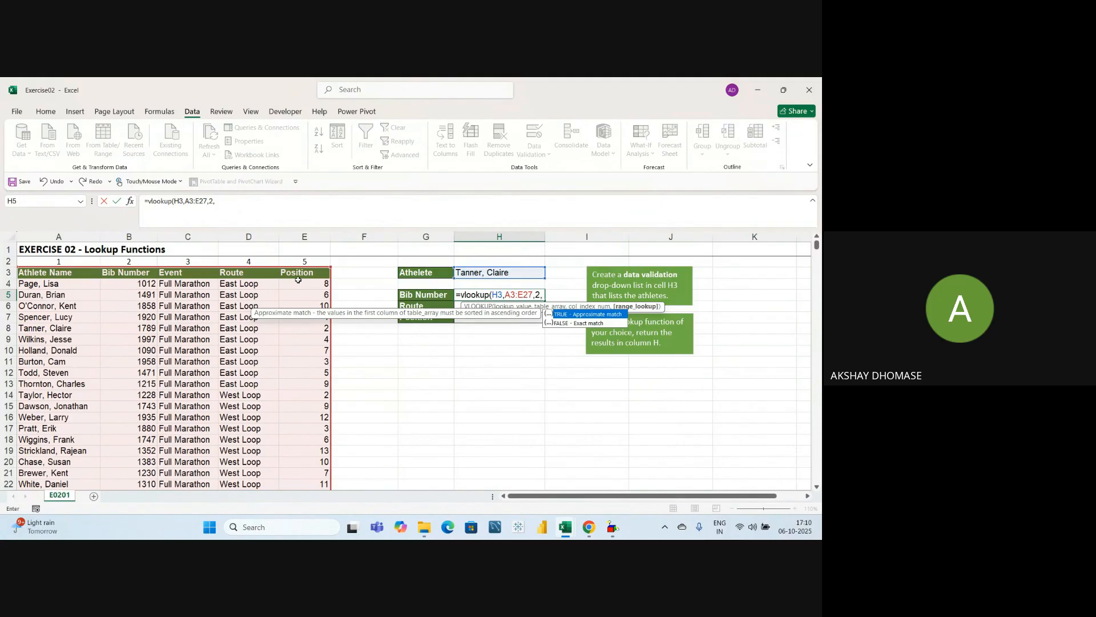
key("Down")
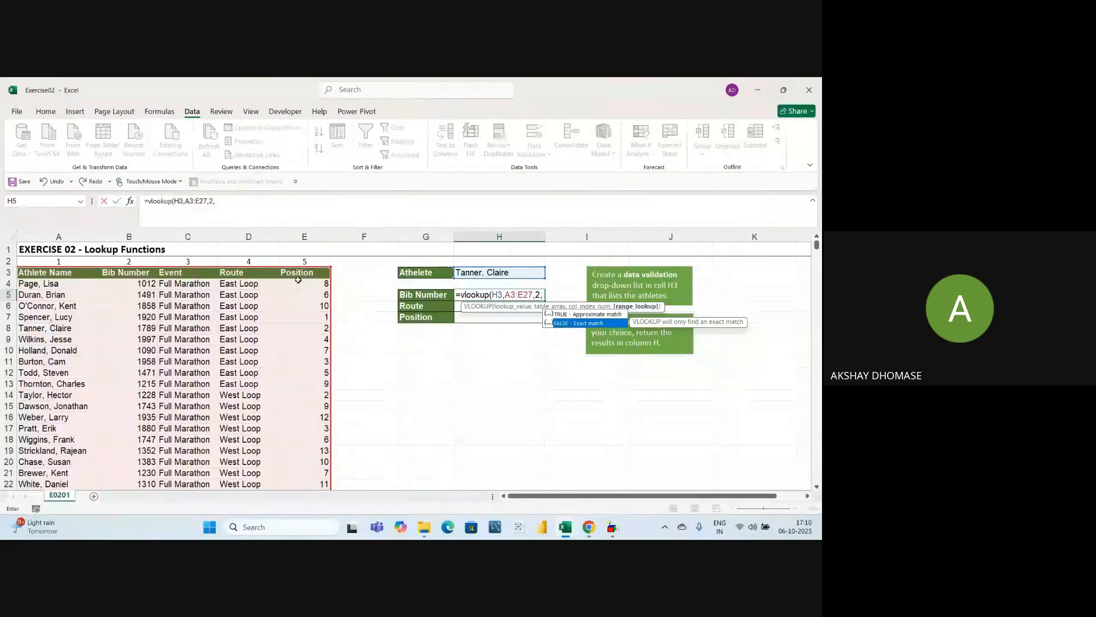
key("Tab")
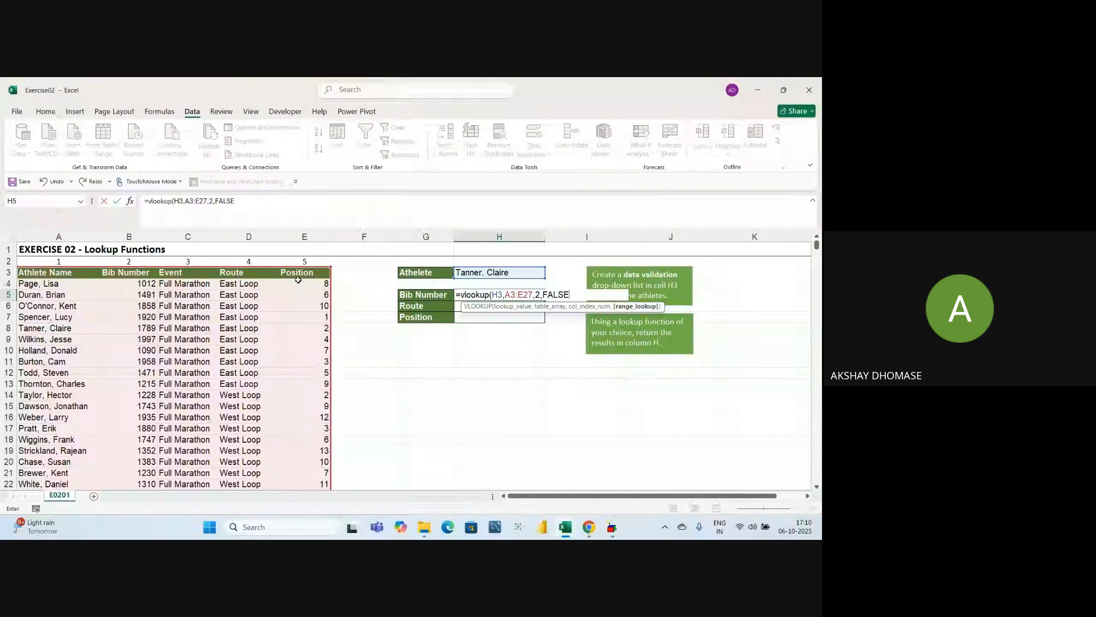
type(")")
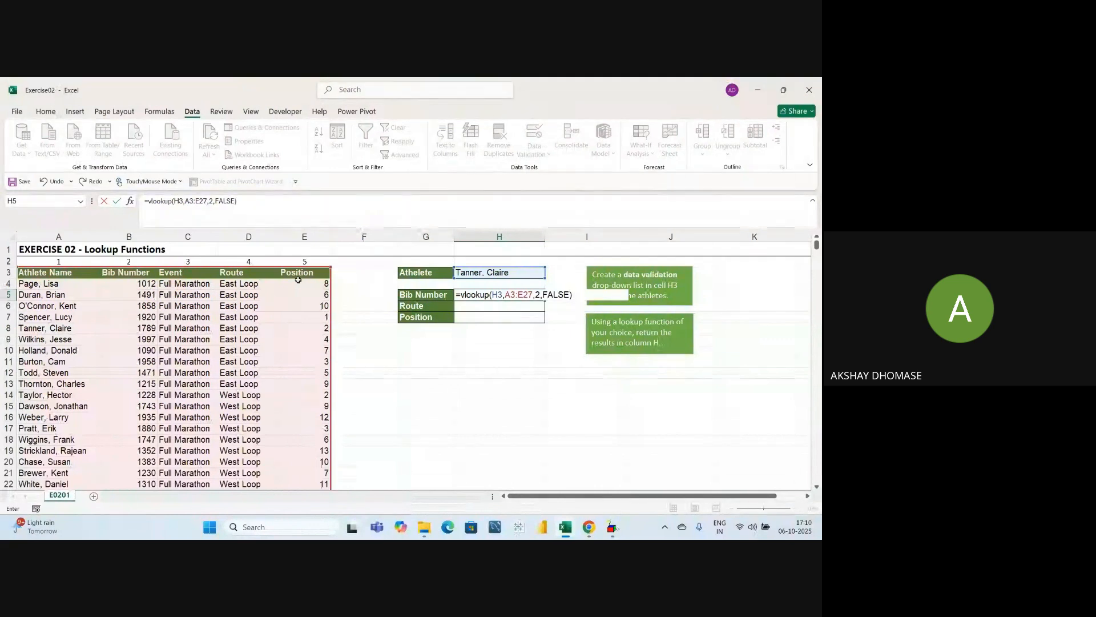
key("Return")
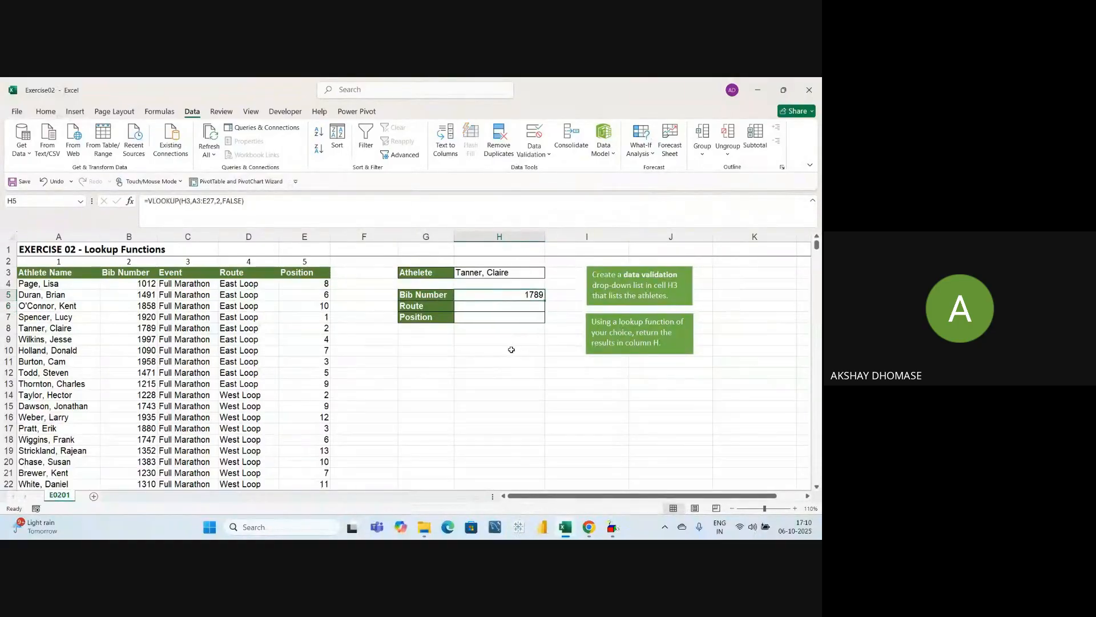
Step: Compare the bib number result in H5 with the chosen athlete's record in row 8 of the table
left_click(108, 331)
left_click(57, 331)
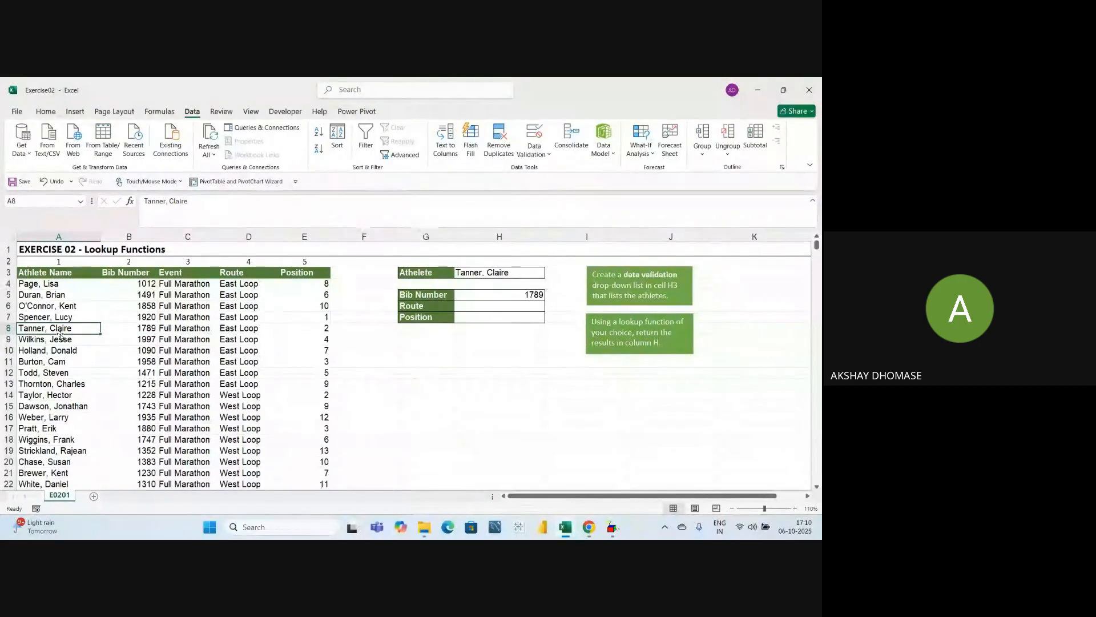
key("Right")
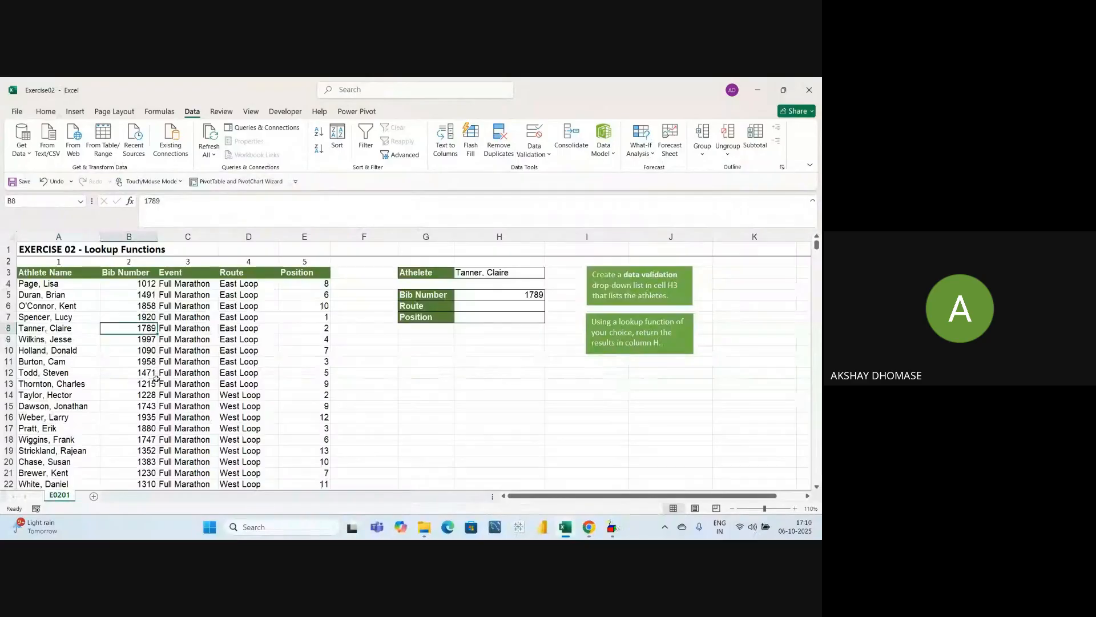
left_click(494, 296)
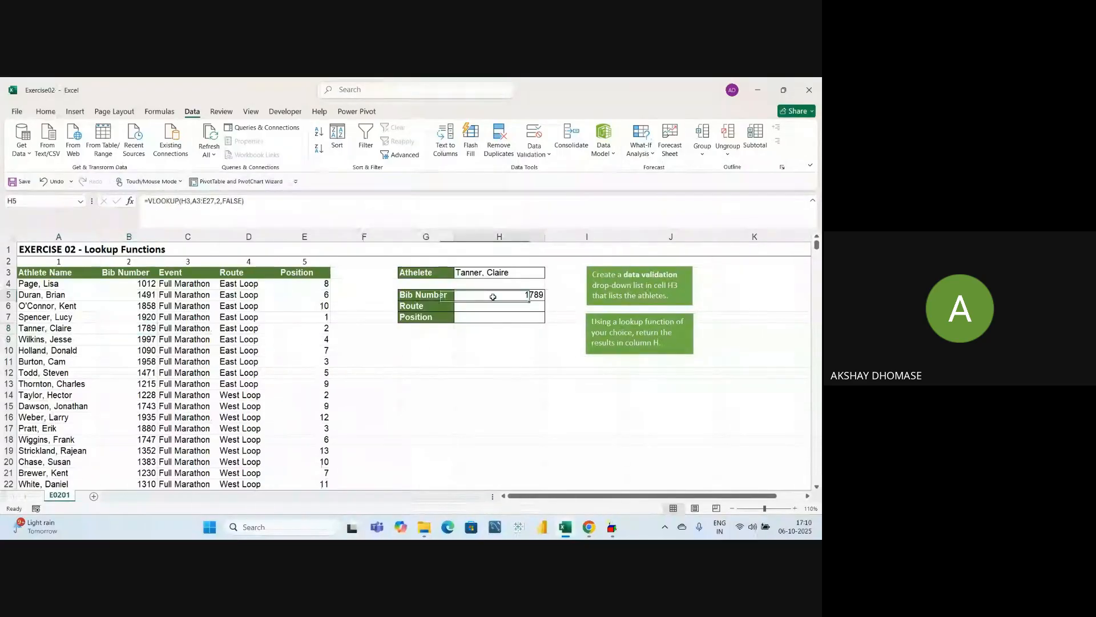
Step: Enter the exact-match route lookup =VLOOKUP(H3,A3:E27,4,FALSE) in cell H6
left_click(506, 308)
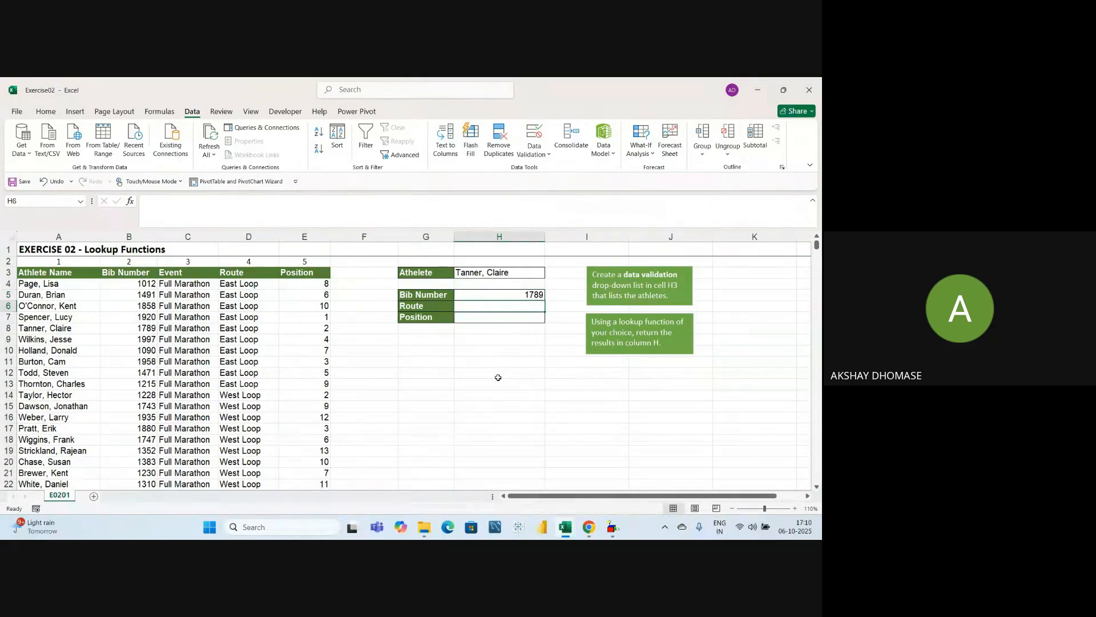
type("=vlook")
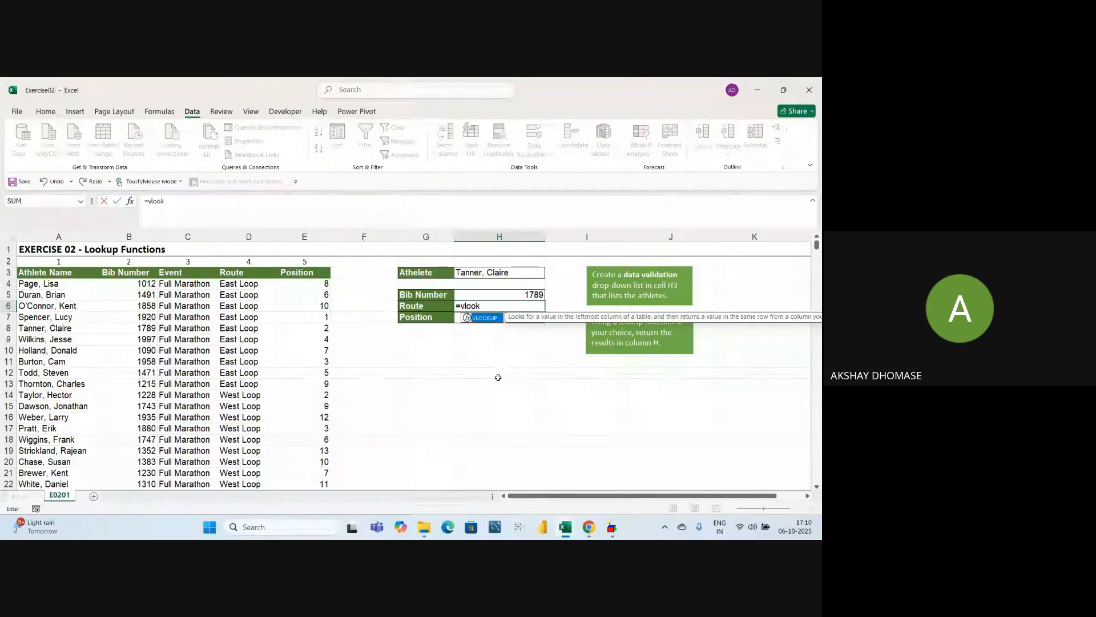
type("up(")
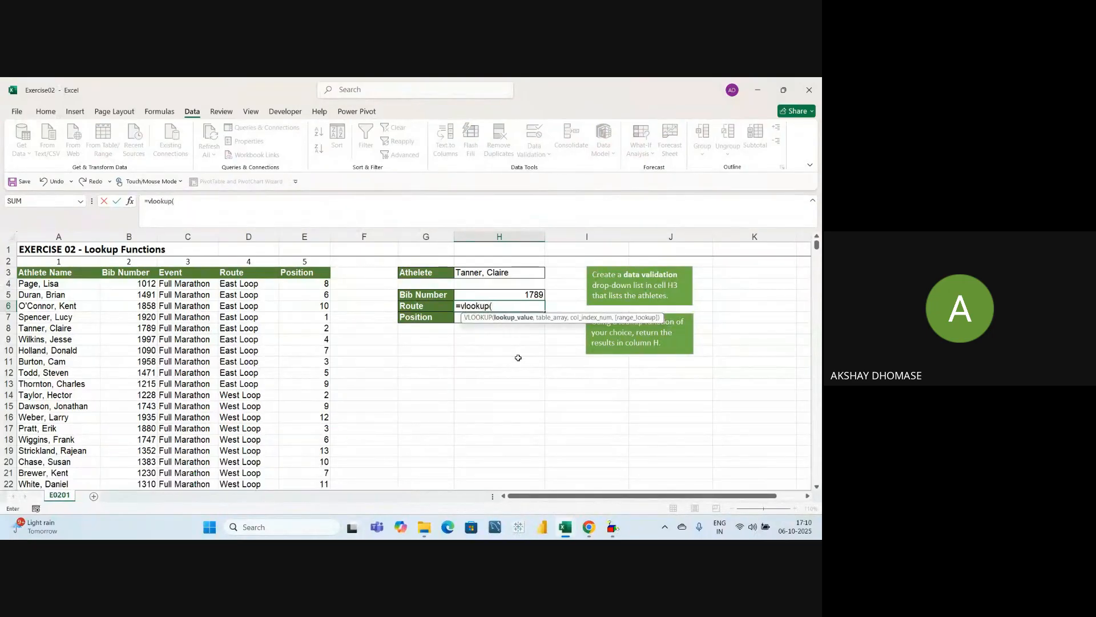
left_click(497, 272)
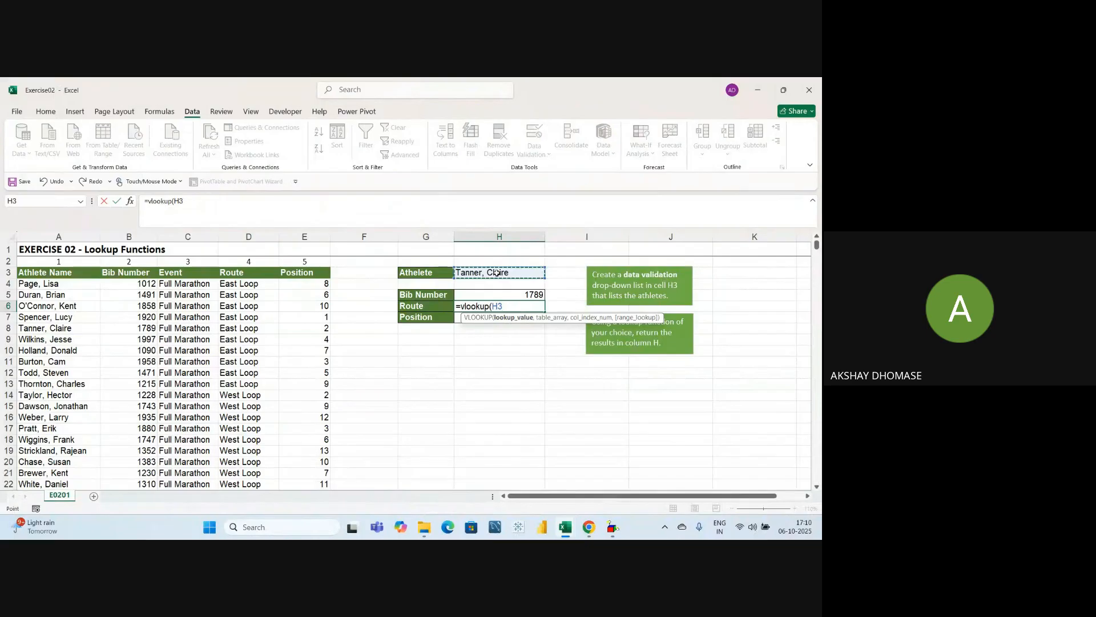
type(",")
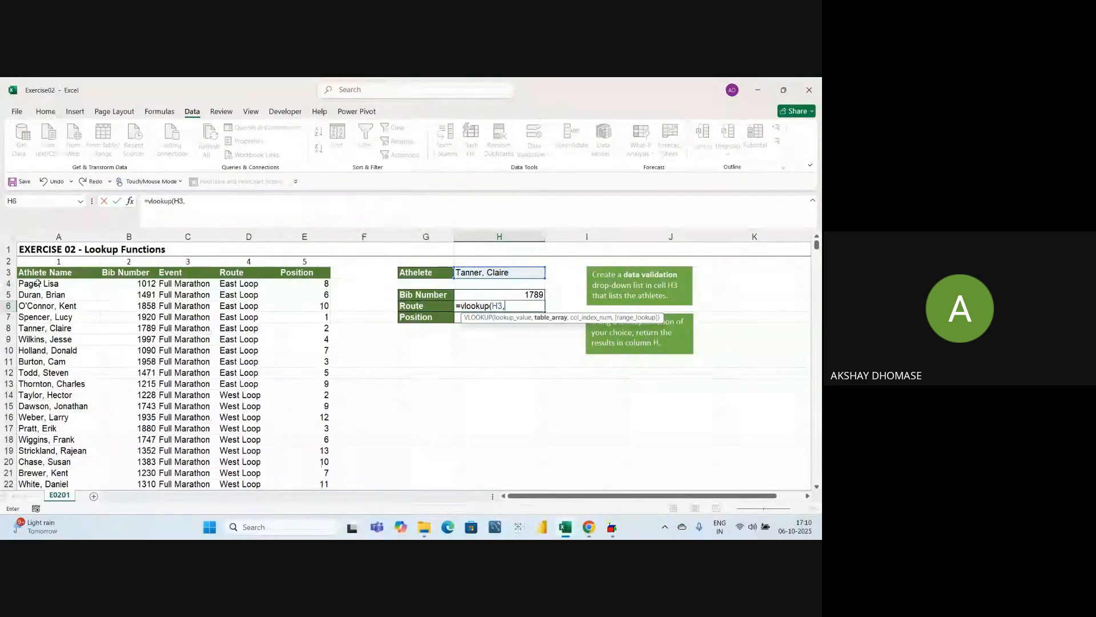
left_click_drag(37, 273, 287, 280)
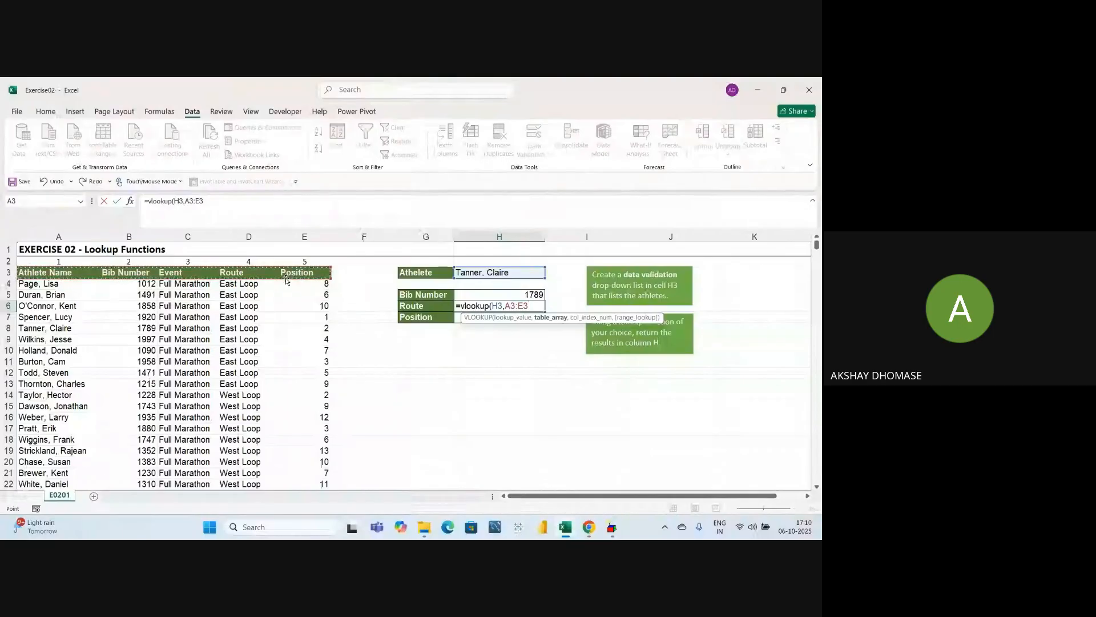
key("ctrl+shift+Down")
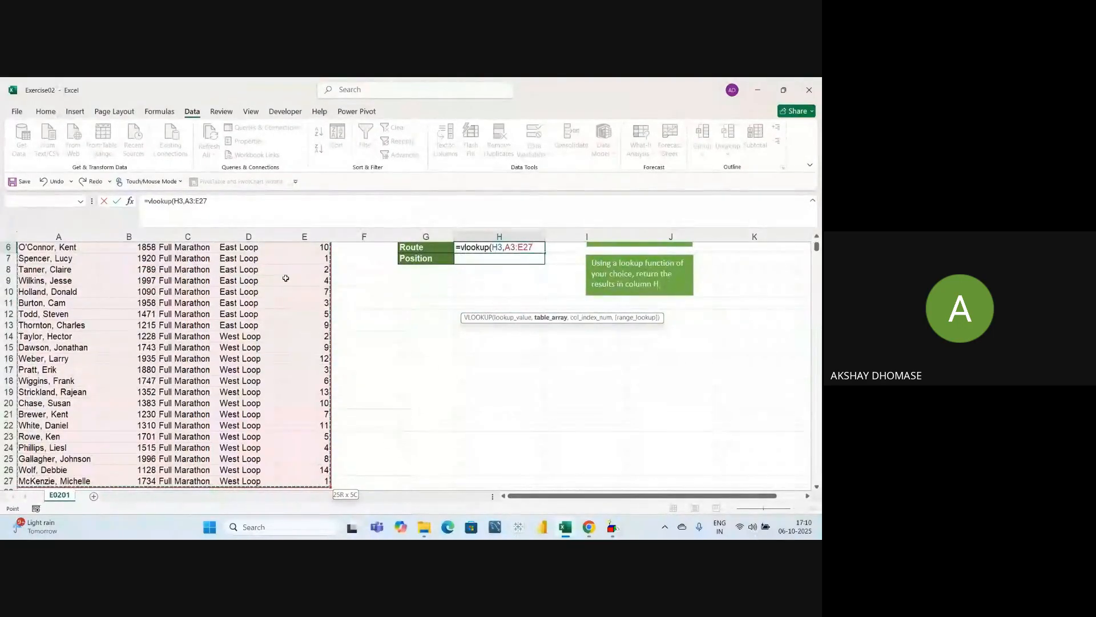
type(",")
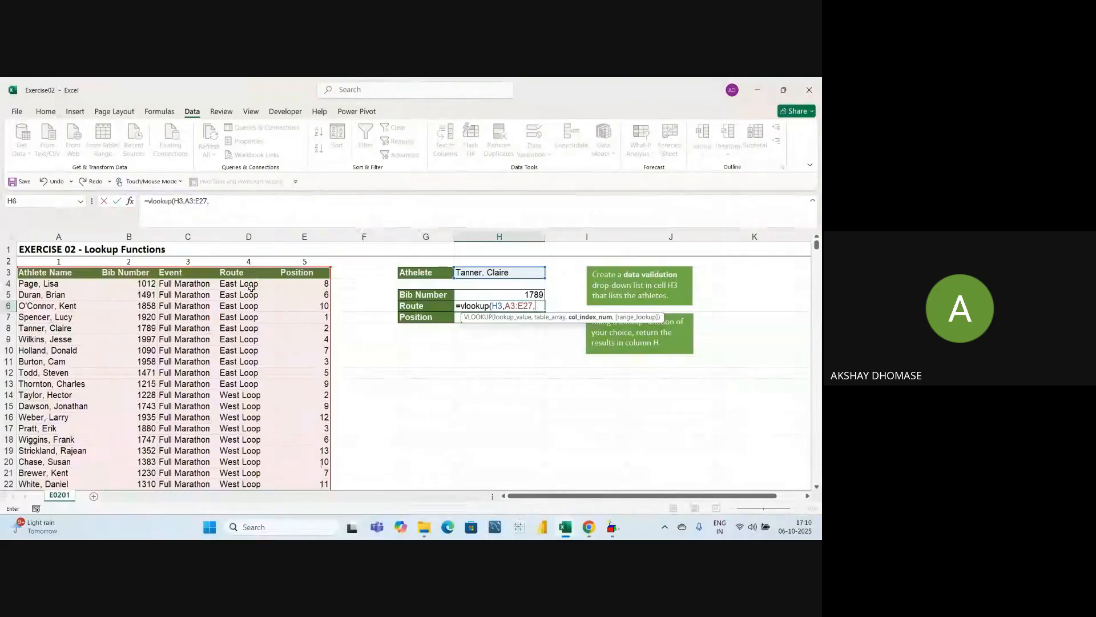
type("4")
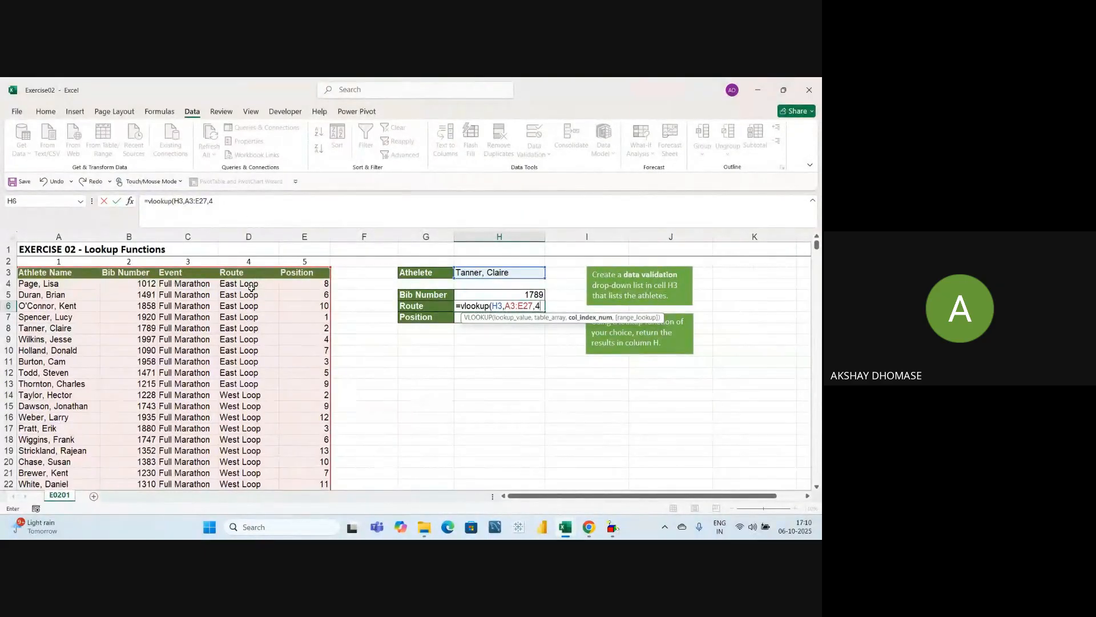
type(",")
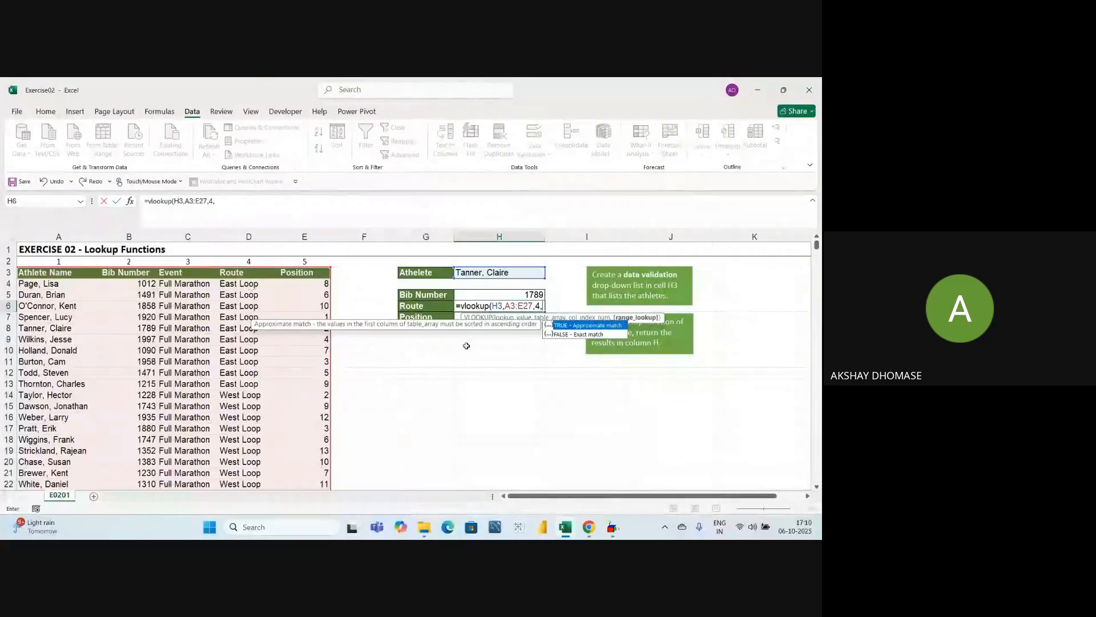
left_click(578, 334)
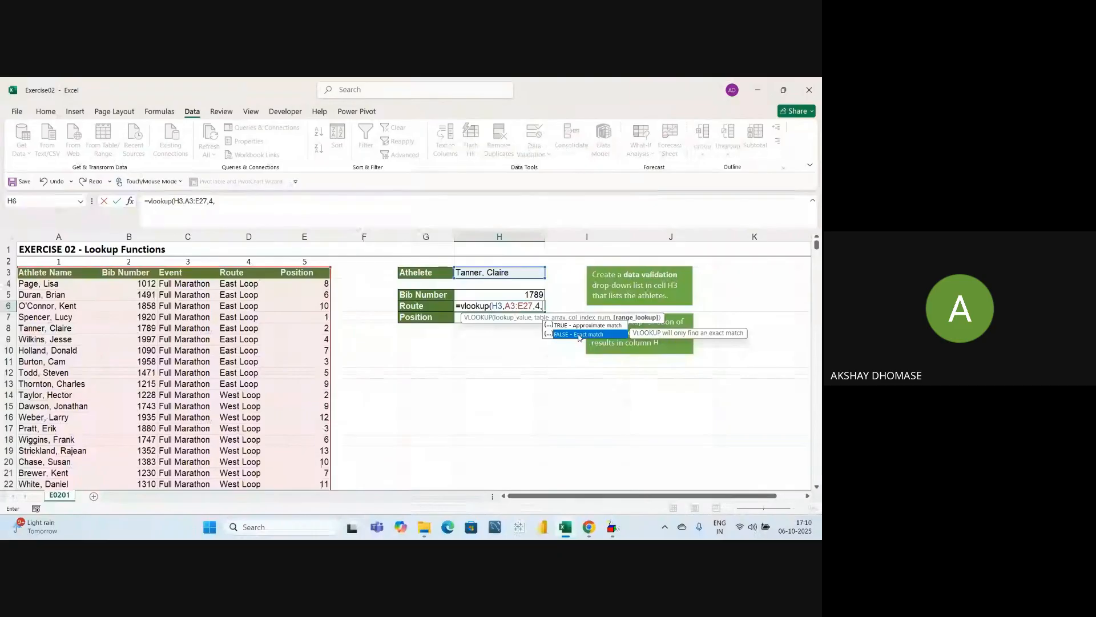
double_click(579, 334)
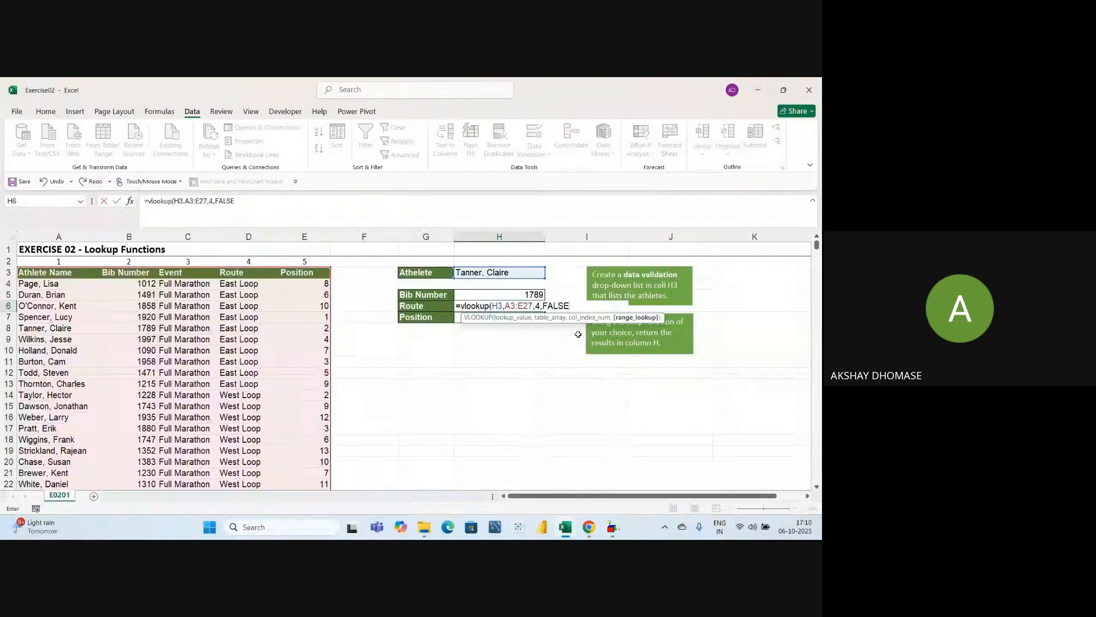
type(")")
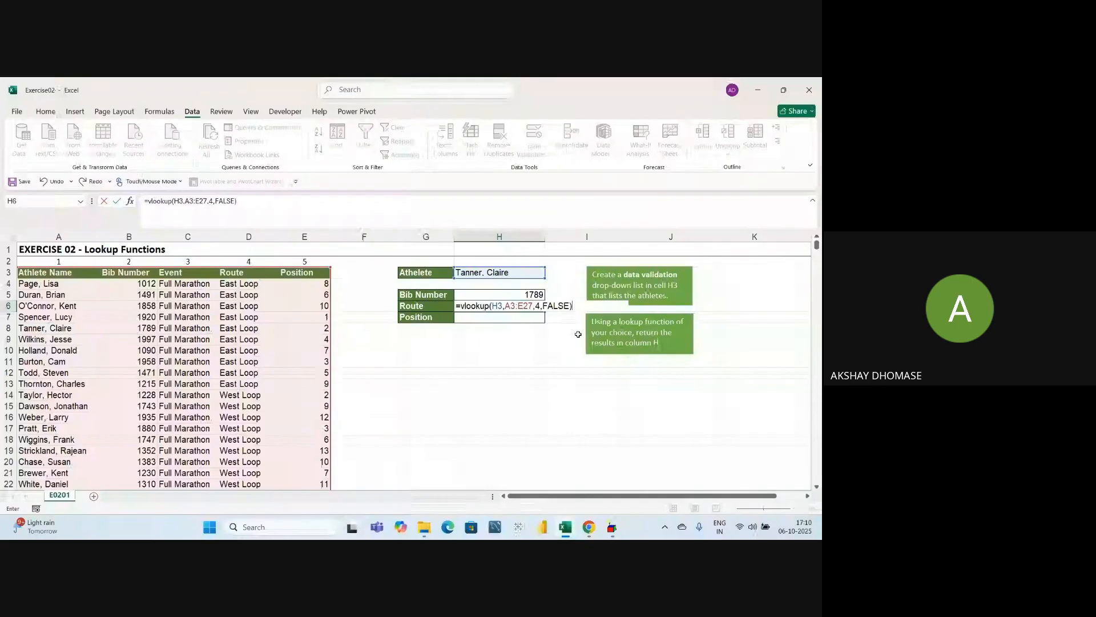
key("Return")
left_click(529, 350)
left_click(518, 372)
Step: Compare the route result in H6 with the name, bib number and route cells in row 8
left_click(499, 306)
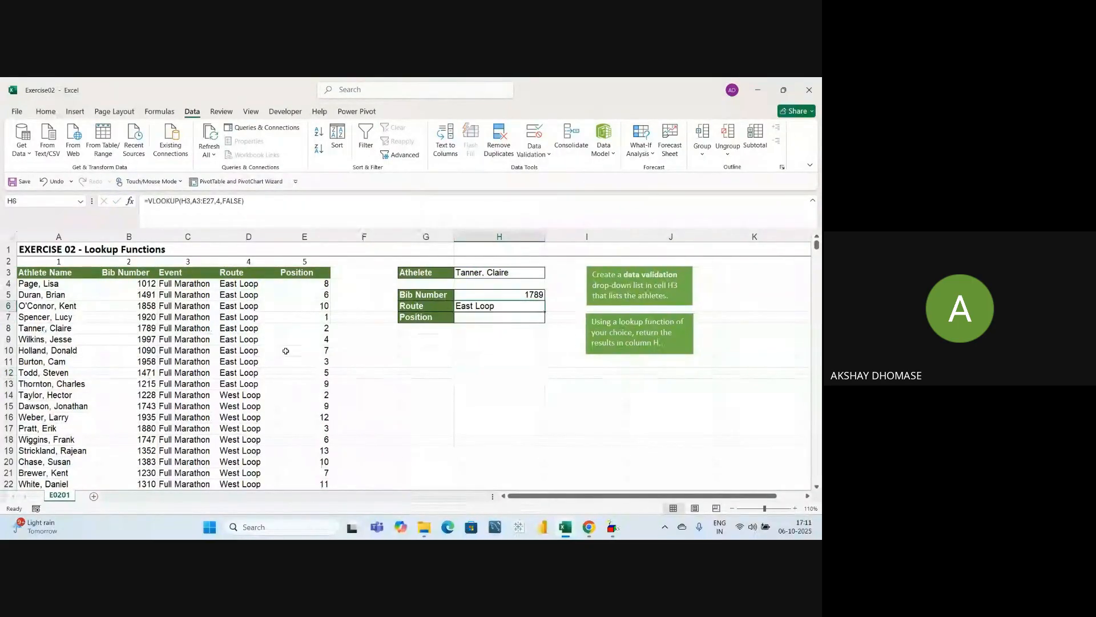
left_click(85, 328)
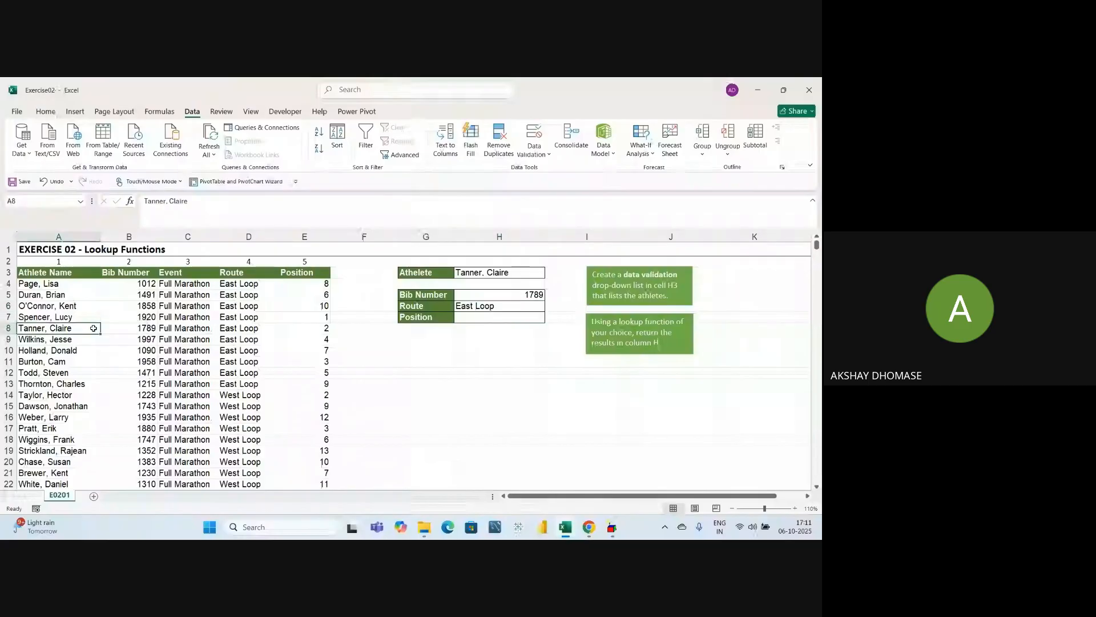
left_click(140, 329)
left_click(256, 329)
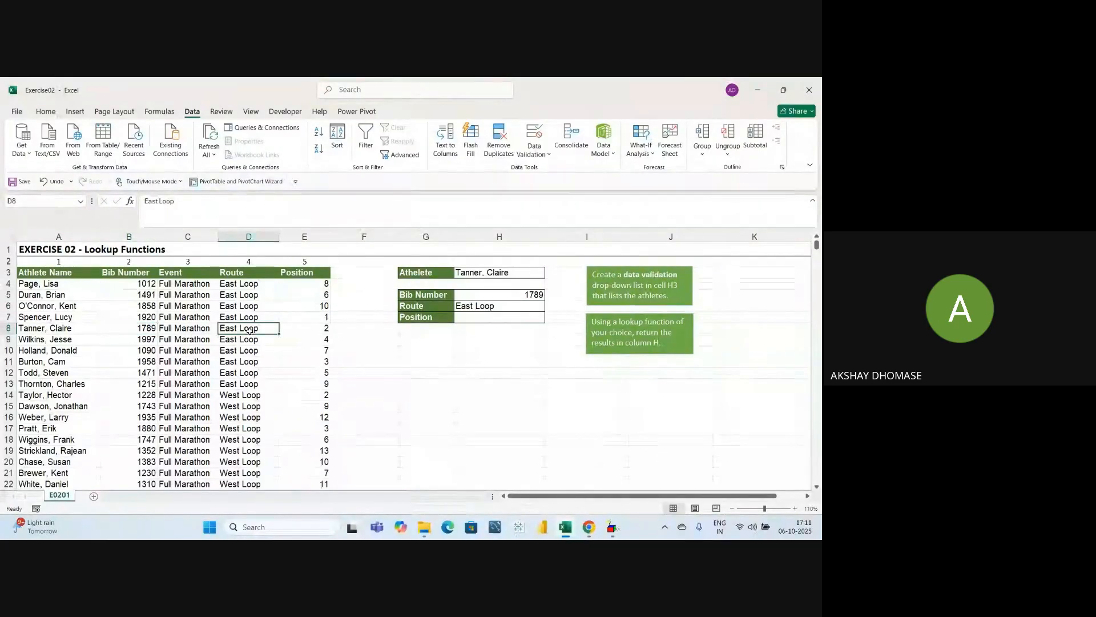
Step: Enter the exact-match position lookup =VLOOKUP(H3,A3:E27,5,FALSE) in cell H7
left_click(492, 321)
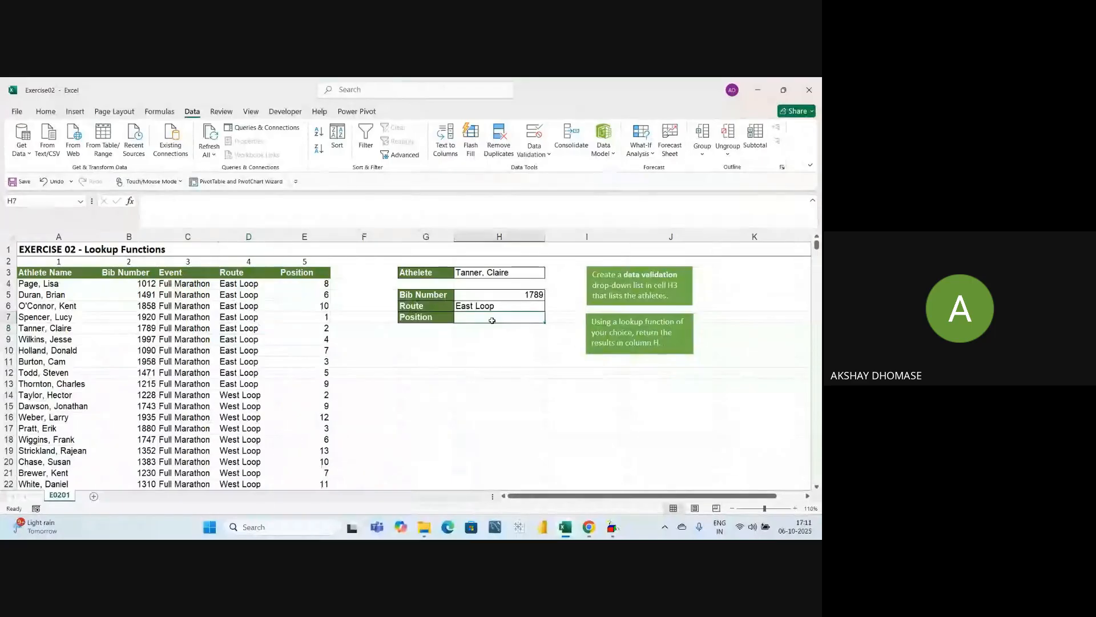
type("=vl")
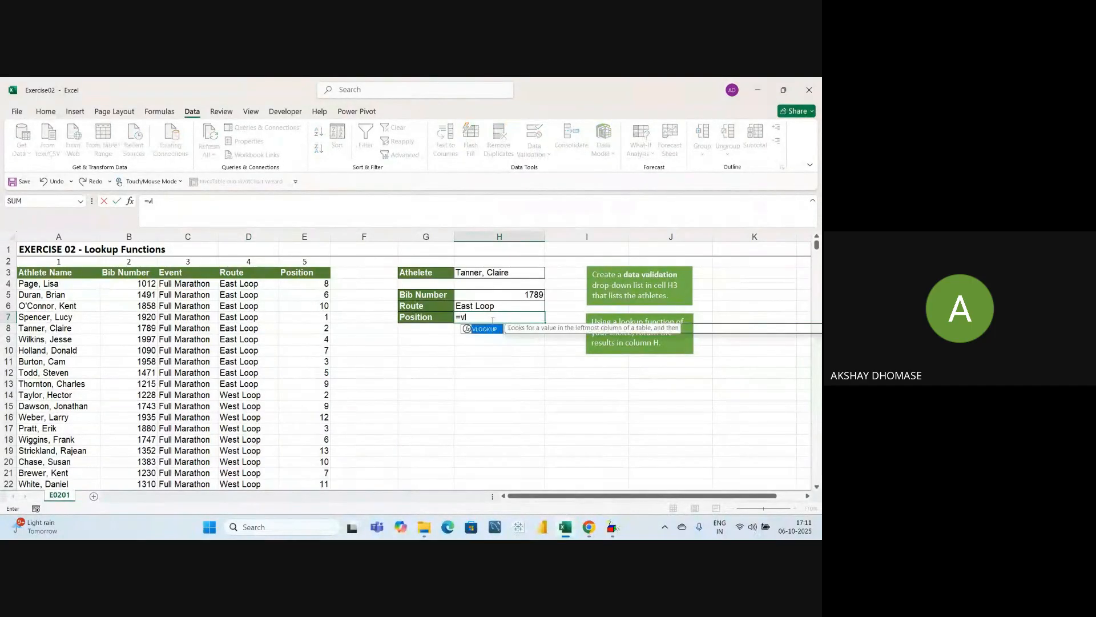
type("ookup(")
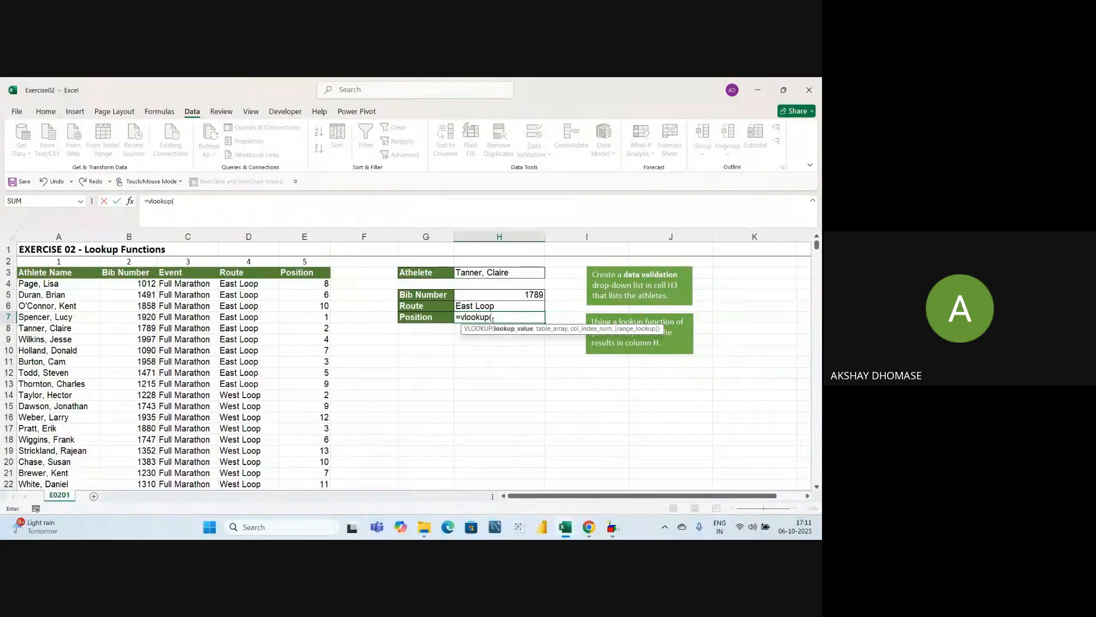
left_click(505, 275)
type(",")
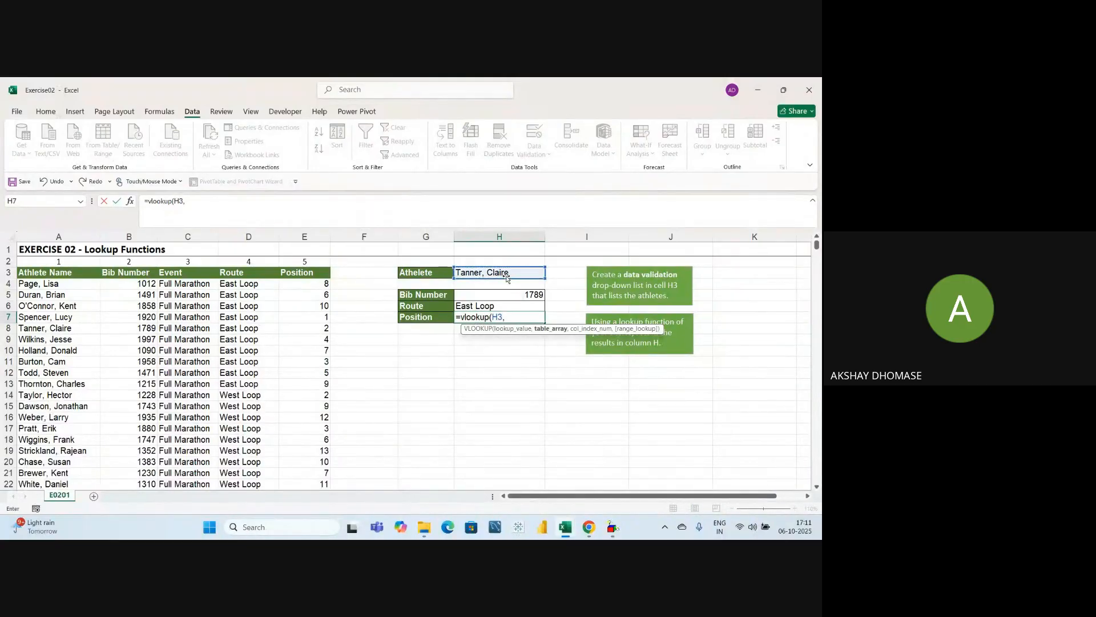
left_click(88, 271)
key("ctrl+shift+Right")
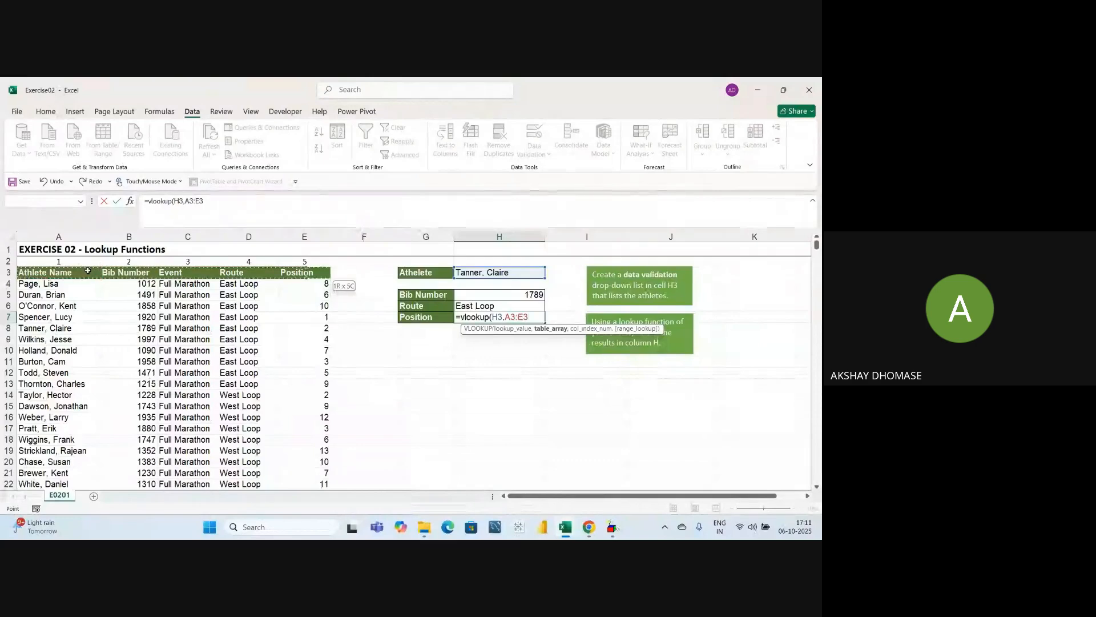
key("ctrl+shift+Down")
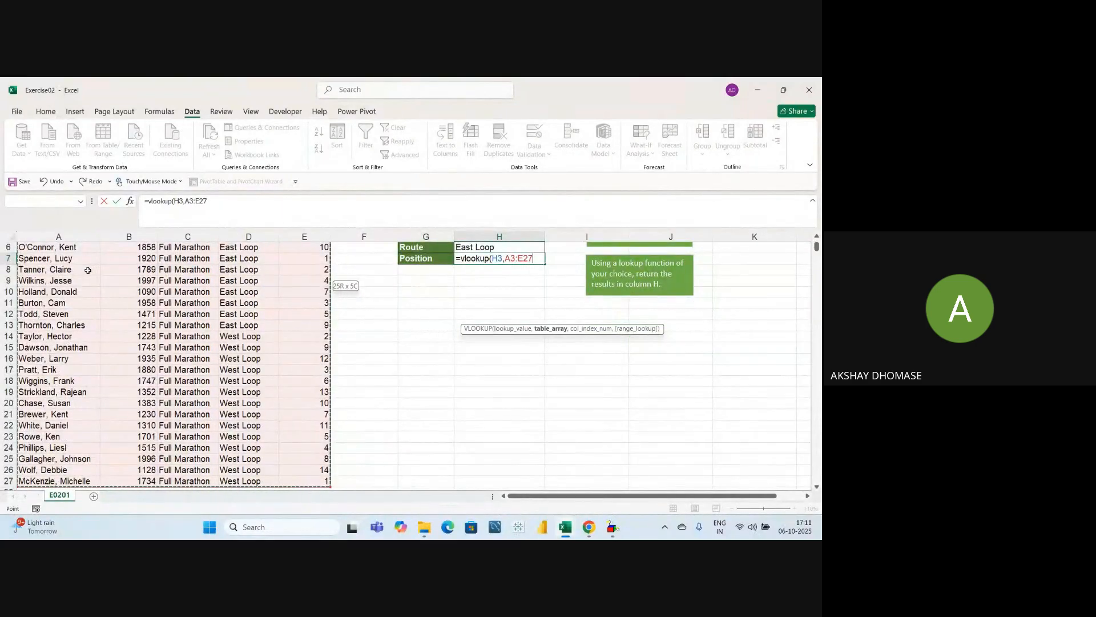
type(",")
scroll(279, 335, "up", 2)
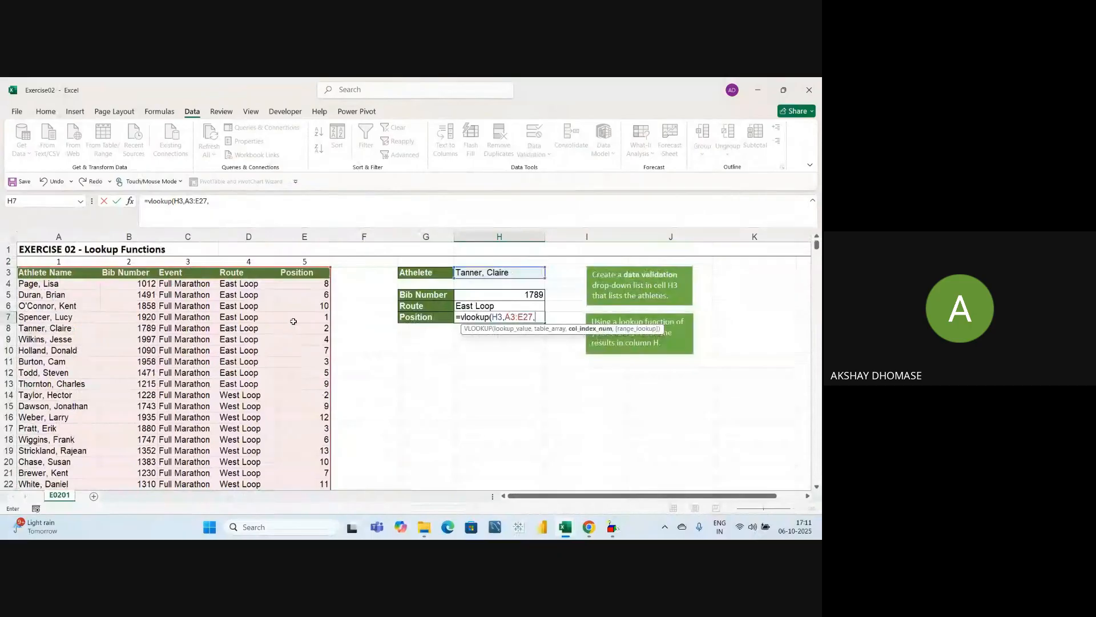
type("5,")
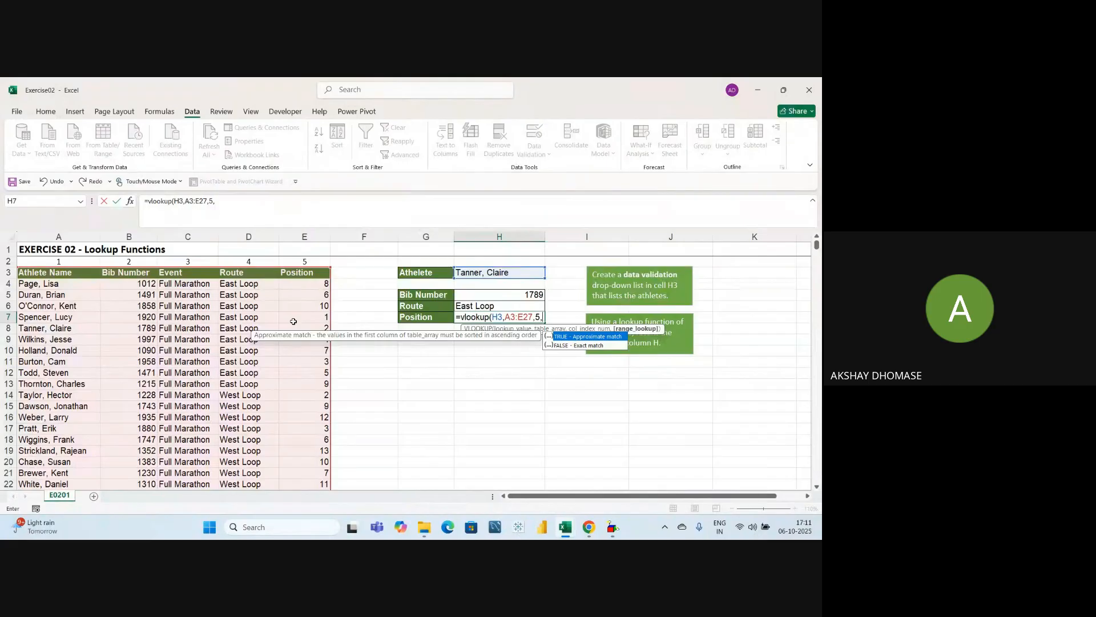
key("Down")
key("Tab")
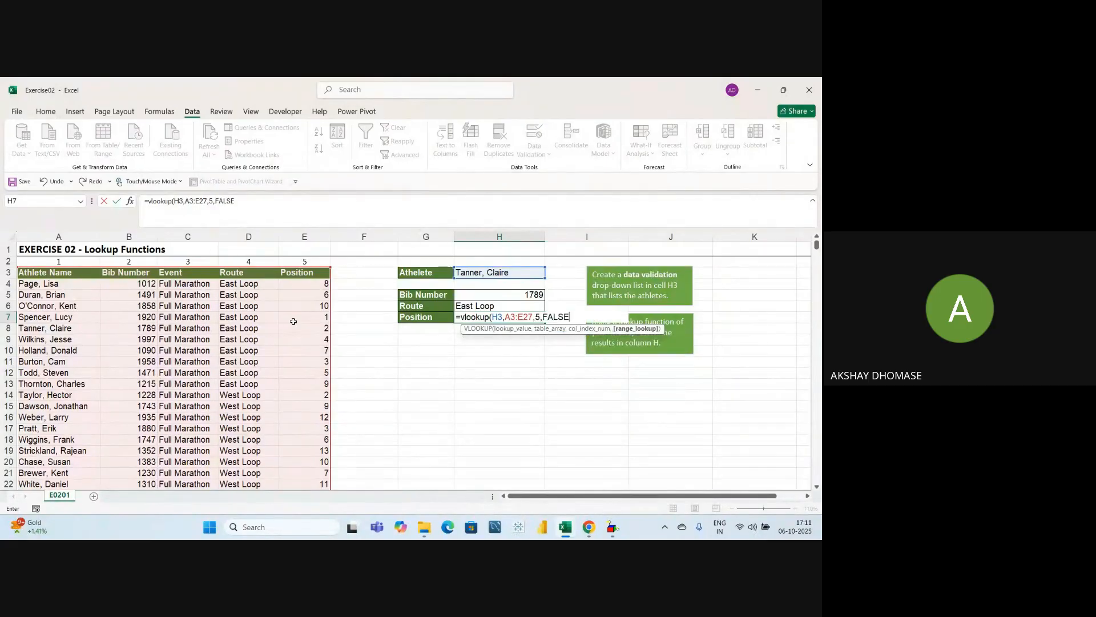
type(")")
key("Return")
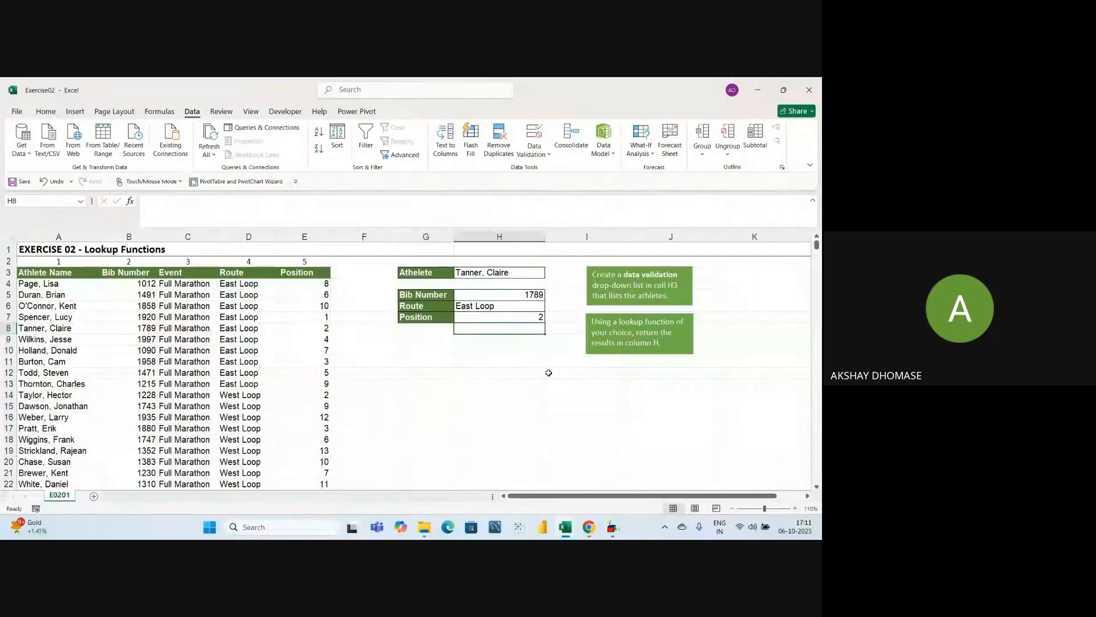
left_click(550, 372)
left_click(507, 314)
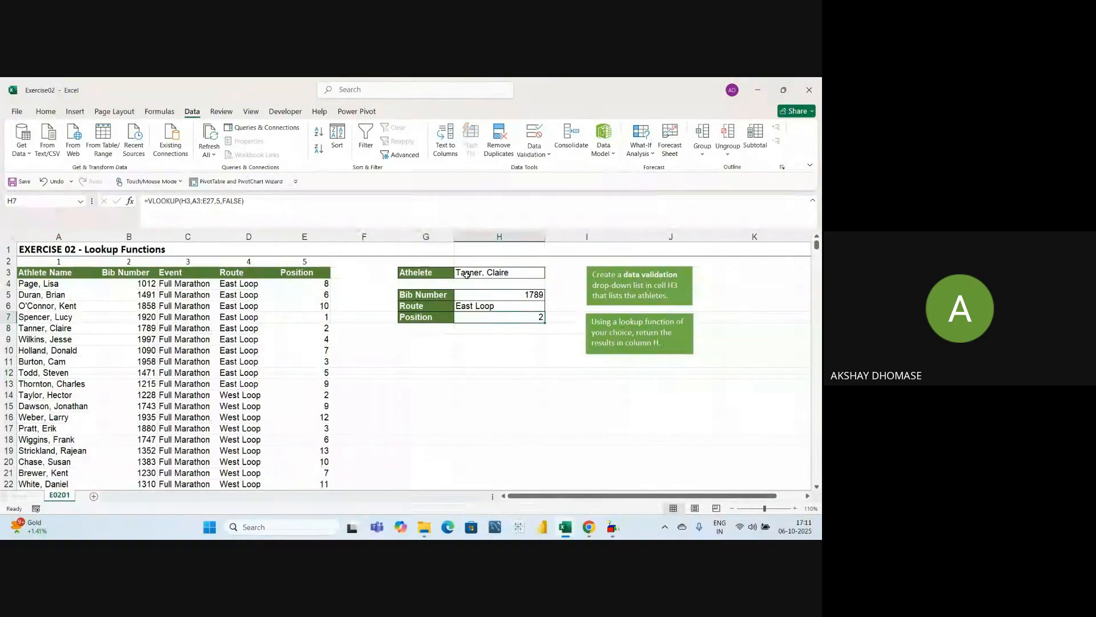
Step: Choose the athlete listed in row 5 of the table in H3's drop-down list
left_click(485, 273)
left_click(551, 273)
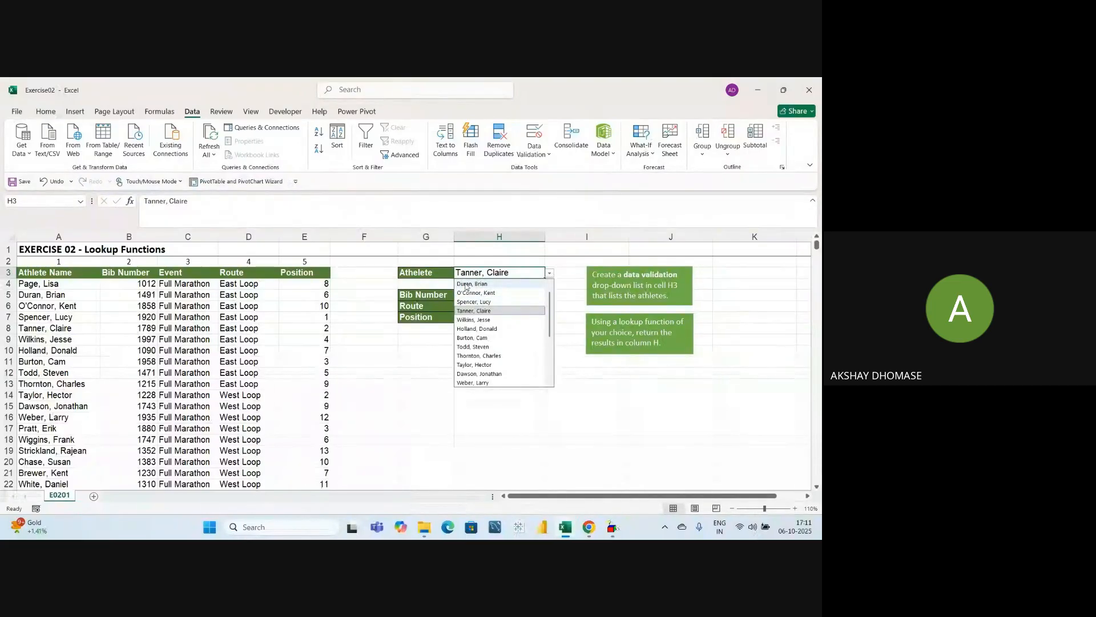
left_click(480, 284)
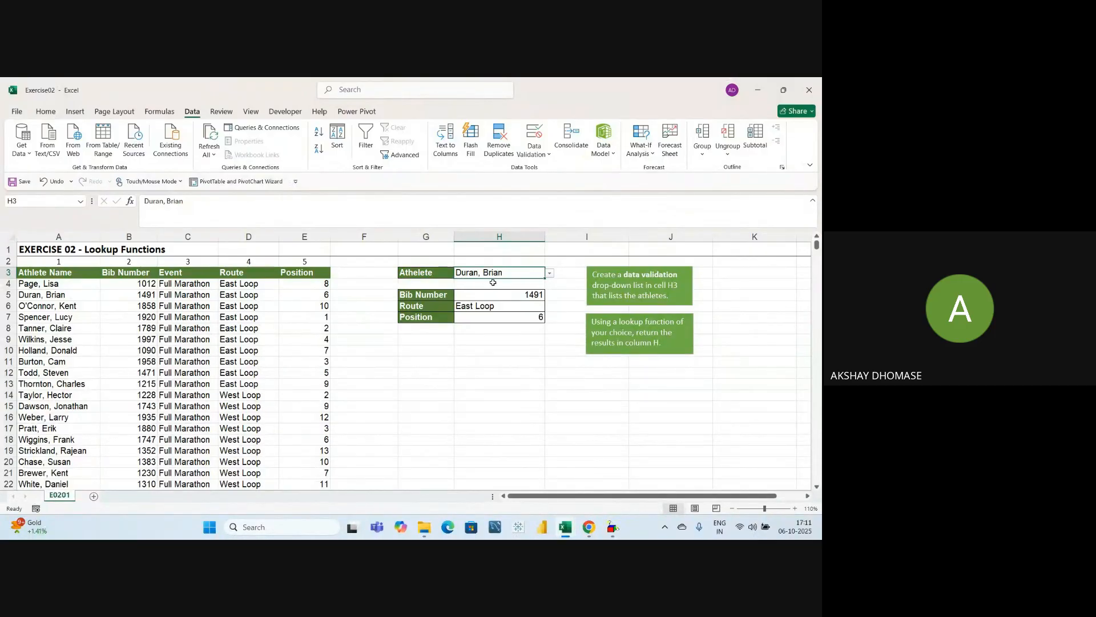
Step: Fill the table row of the athlete chosen in H3, cells A5:E5, with yellow
left_click(38, 295)
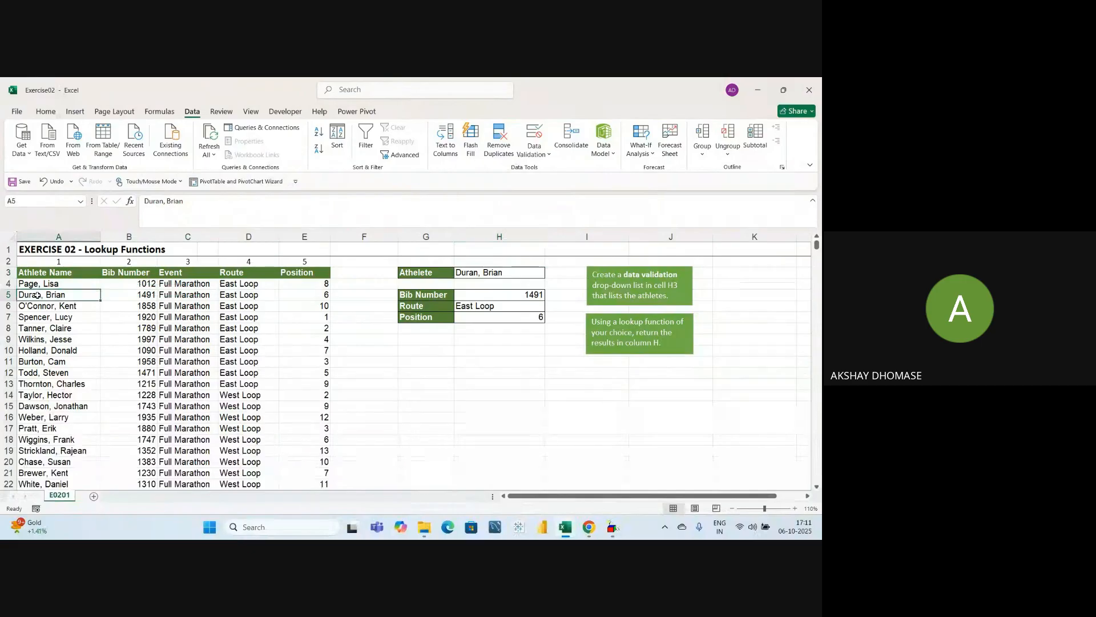
left_click_drag(37, 295, 303, 298)
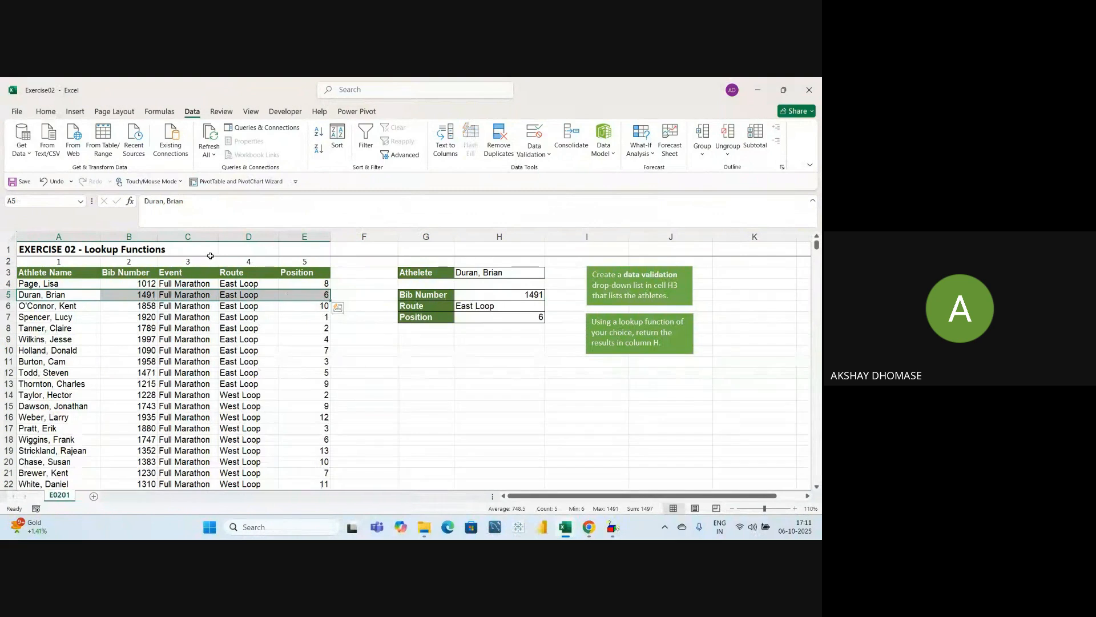
left_click(45, 112)
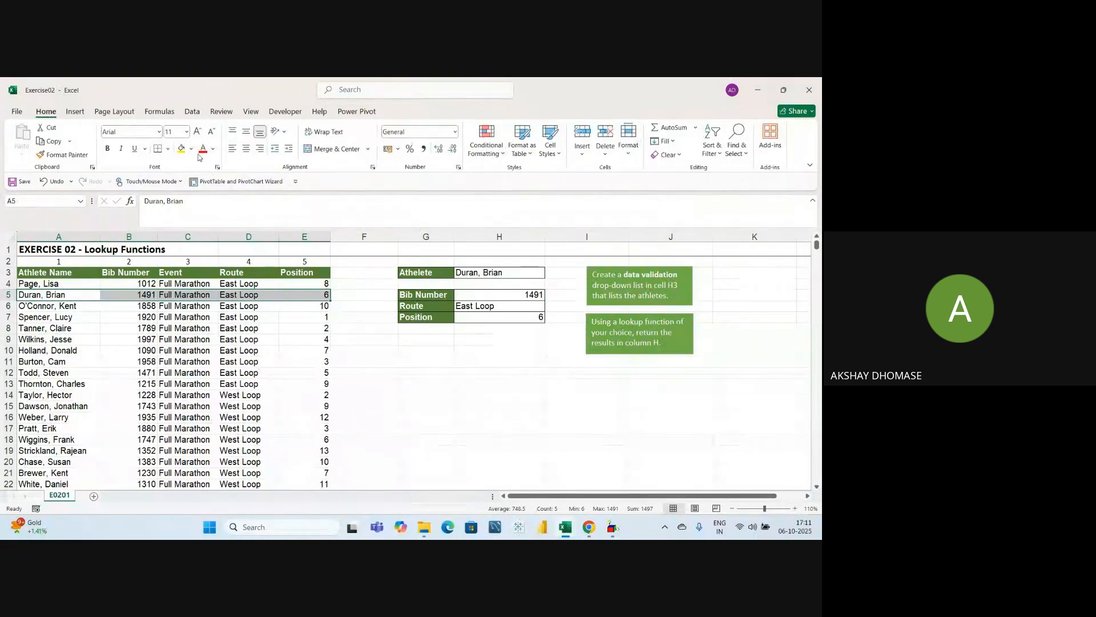
left_click(181, 149)
left_click(414, 404)
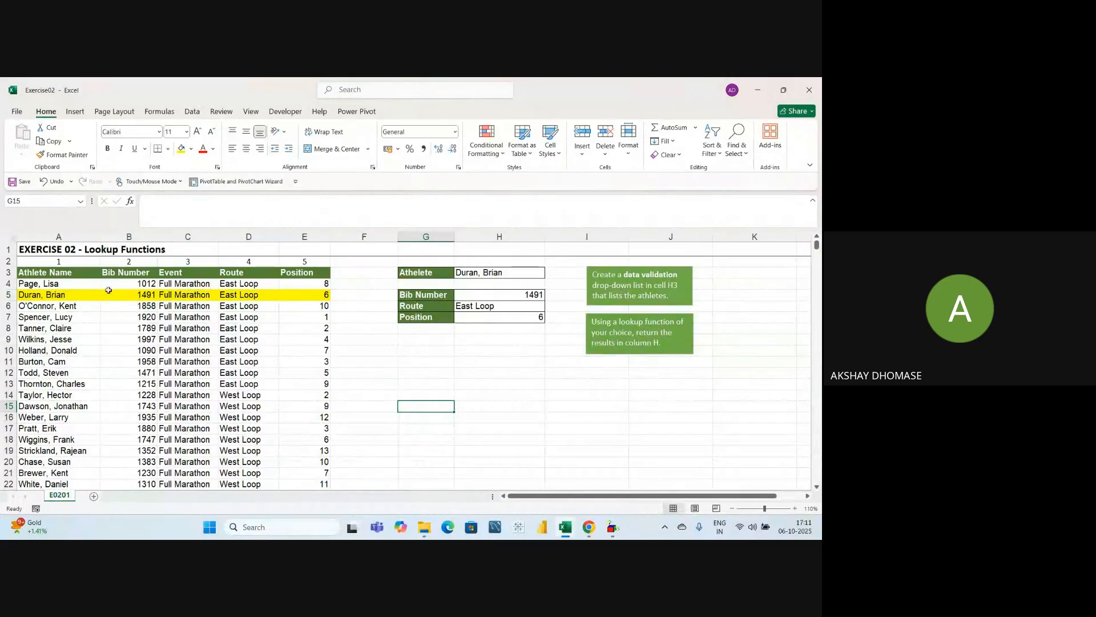
Step: Choose the athlete listed in row 11 of the table in H3's drop-down list
left_click(502, 273)
left_click(550, 273)
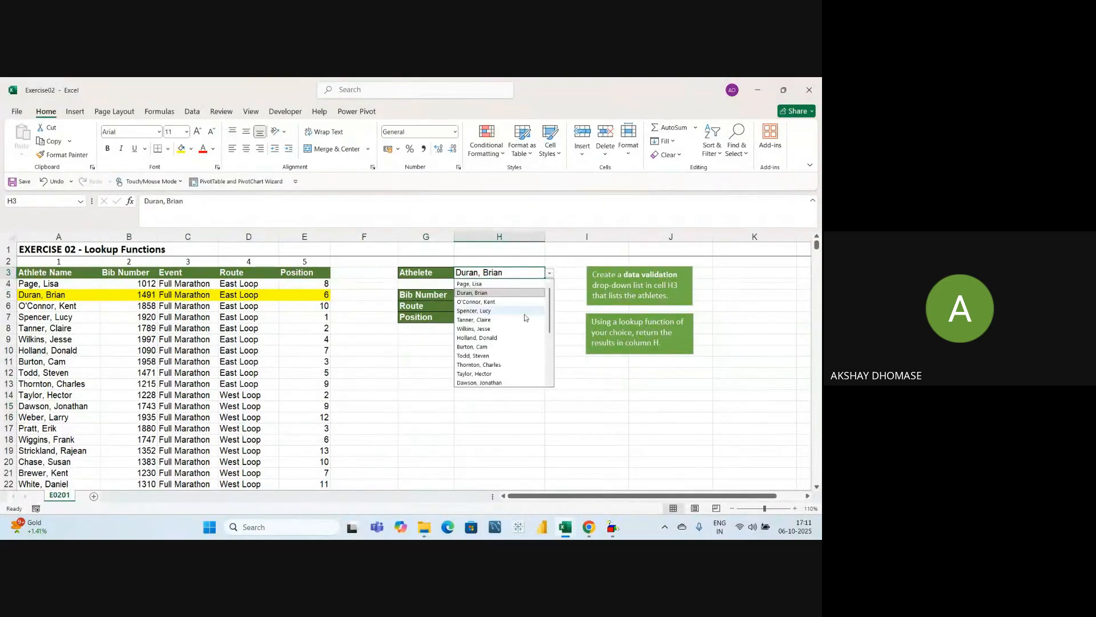
left_click(473, 347)
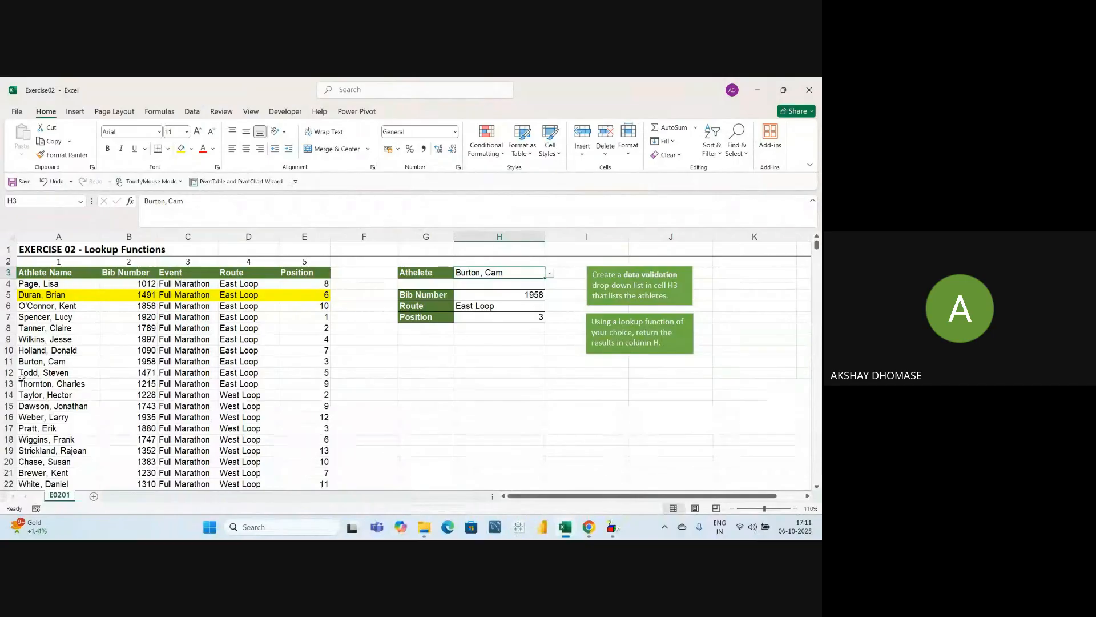
Step: Fill the newly chosen athlete's table row, cells A11:E11, with yellow
left_click_drag(23, 362, 319, 364)
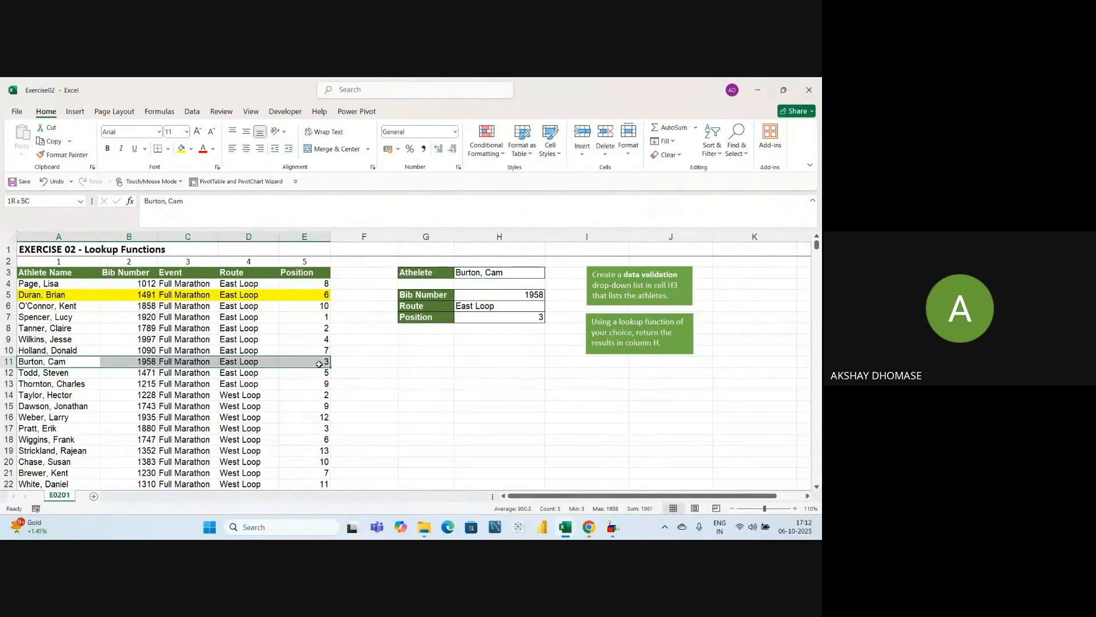
left_click(181, 149)
key("Down")
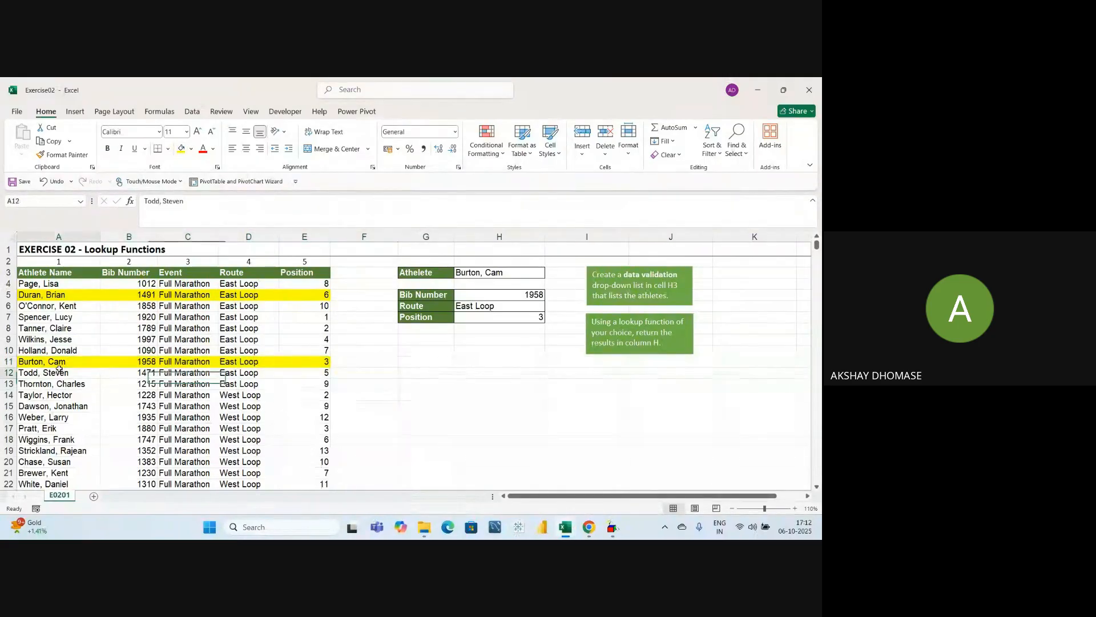
Step: Compare the bib number, route and position cells in row 11 with the lookup results in H5:H7
left_click(130, 360)
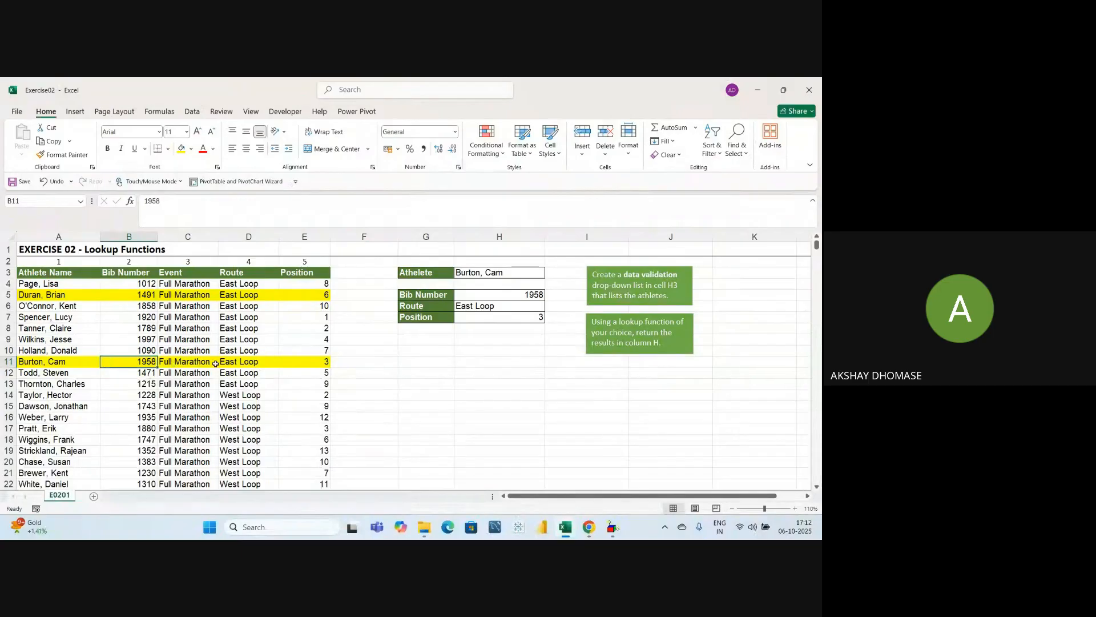
key("Right")
key("Right")
key("Right")
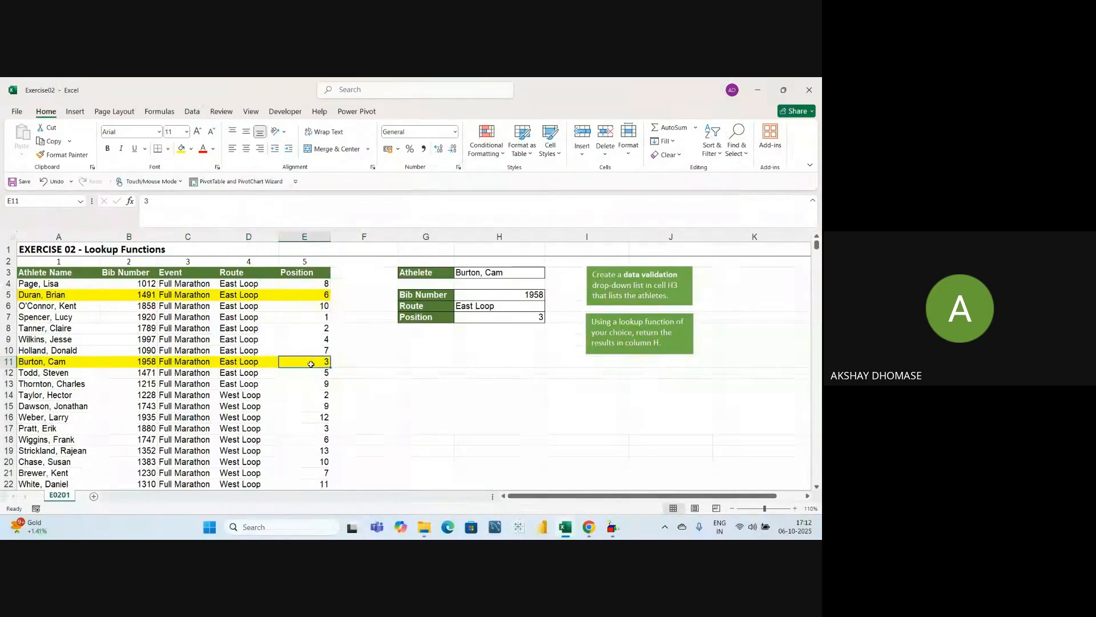
left_click(371, 373)
left_click(451, 382)
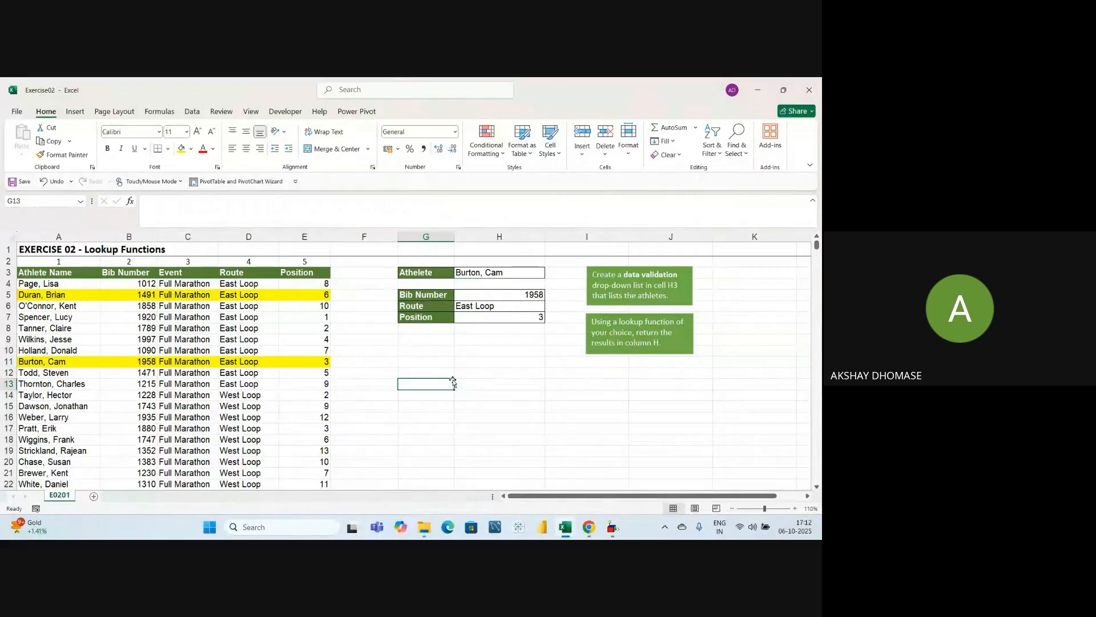
Step: Switch to the Google Meet call in Chrome and return to the Exercise02 workbook in Excel
key("alt+Tab")
key("alt+Tab")
key("alt+Tab")
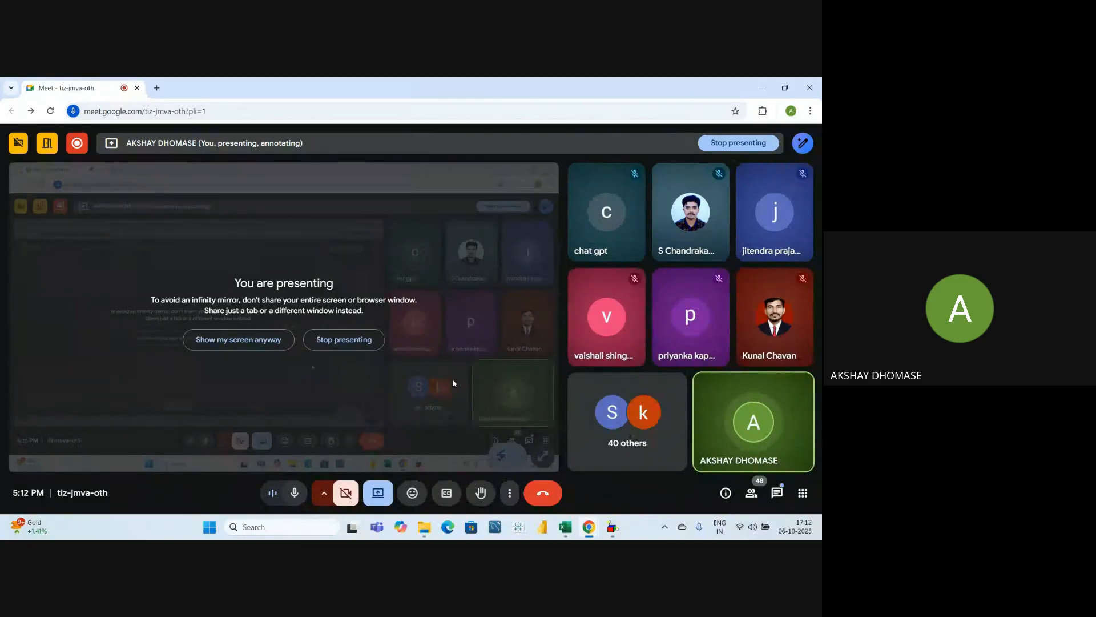
key("alt+Tab")
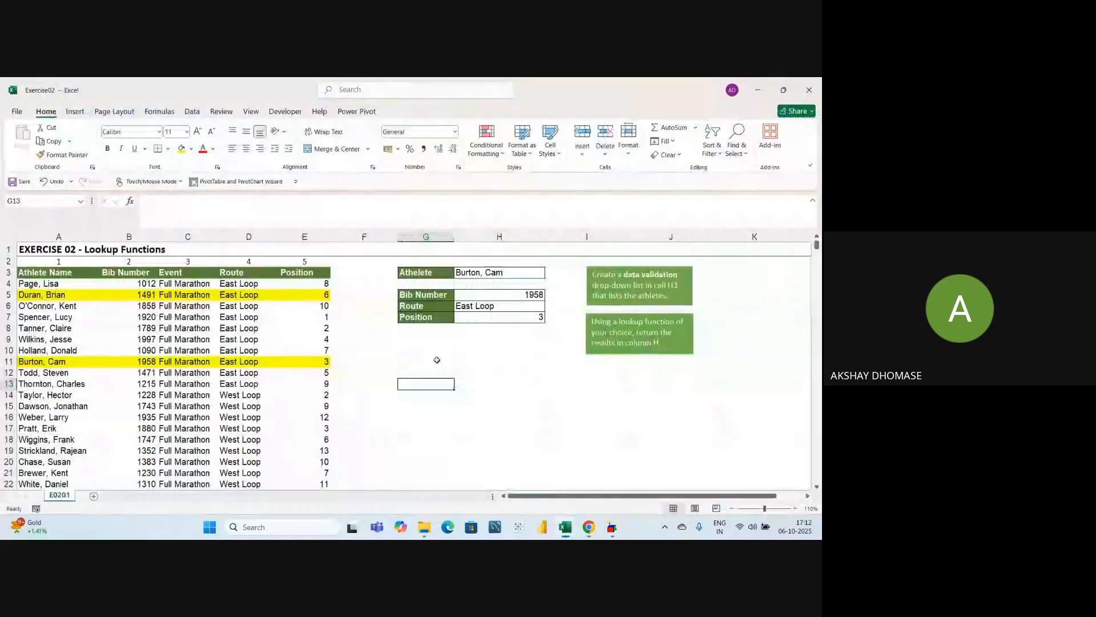
Step: Examine the route lookup formula in H6 and the Athlete Name, Route and Position headers in row 3
left_click(496, 295)
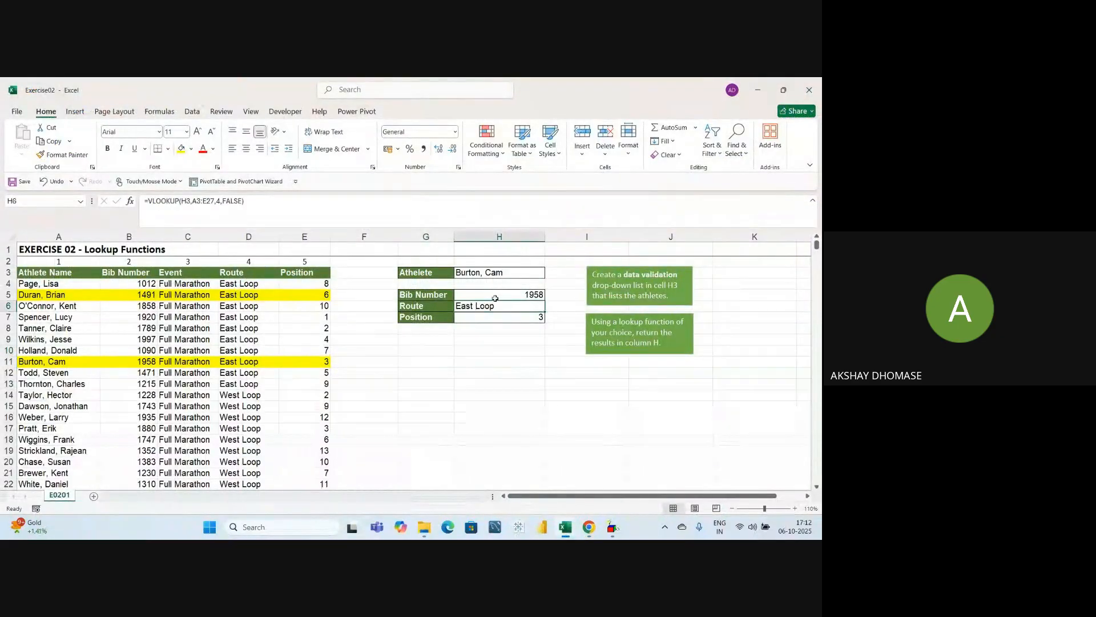
left_click(44, 270)
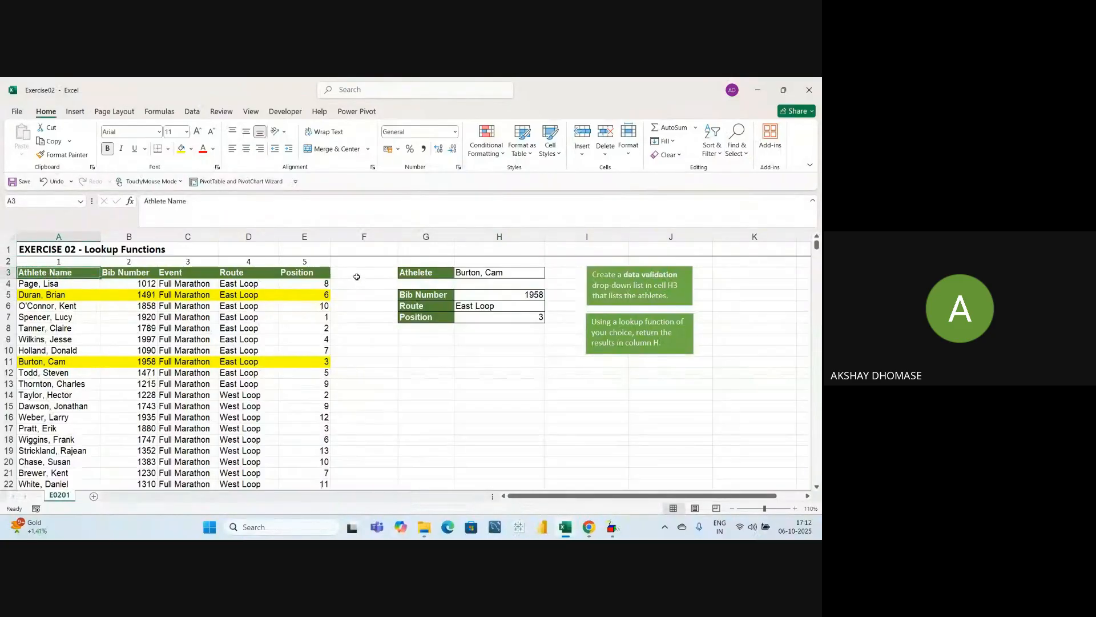
left_click(356, 274)
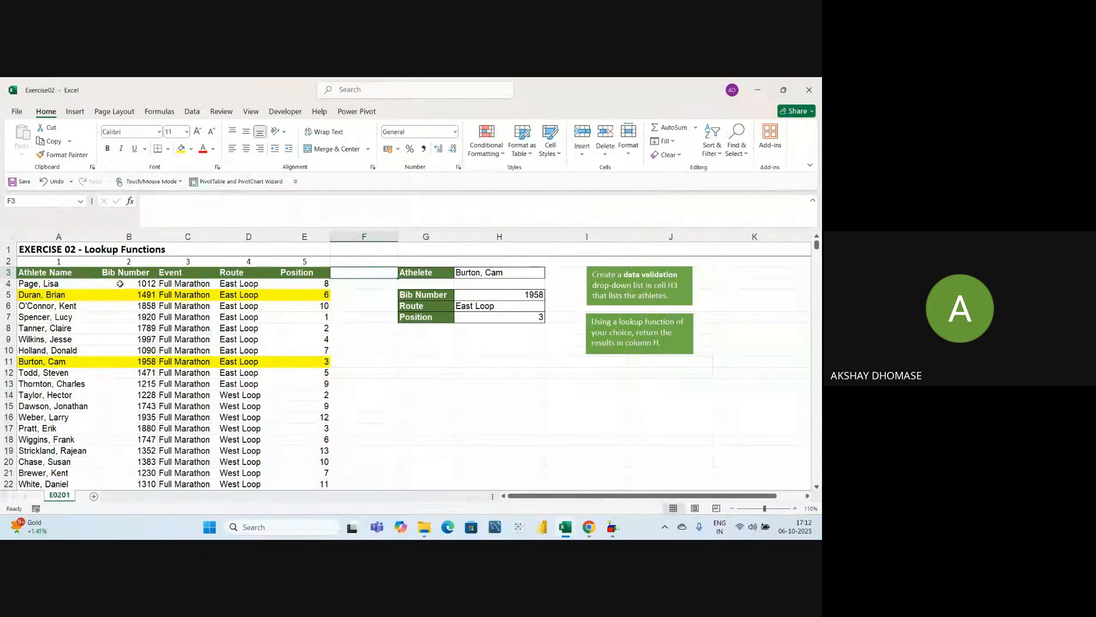
left_click(235, 274)
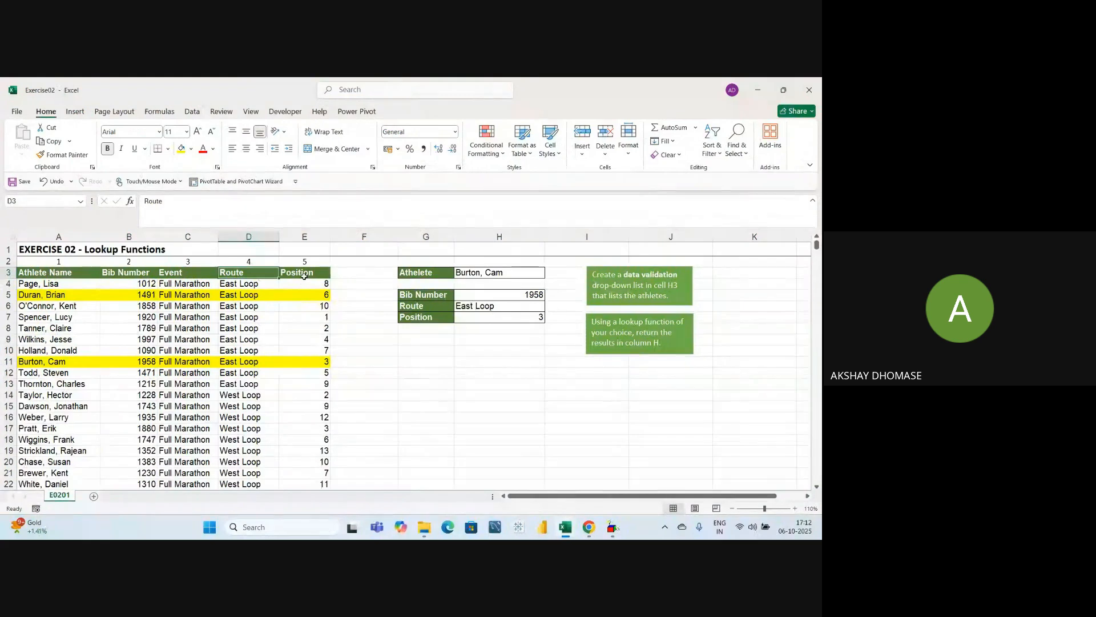
left_click(304, 276)
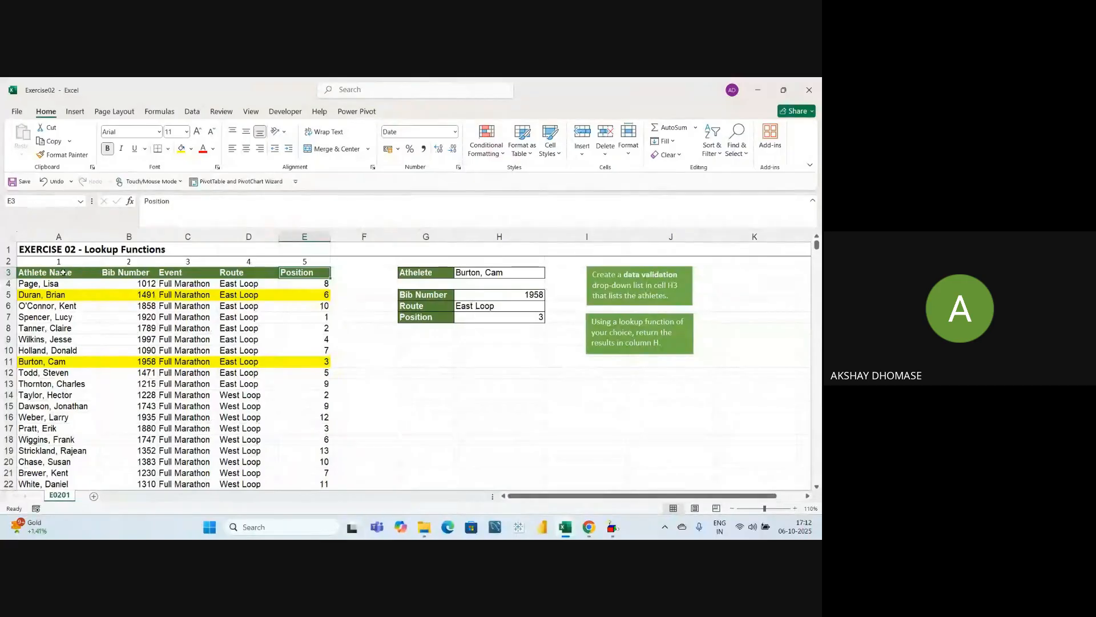
Step: Compare the Athlete Name column's place at the start of the lookup table with empty column F and the lookup value in H3
left_click_drag(46, 273, 59, 474)
left_click_drag(355, 277, 363, 469)
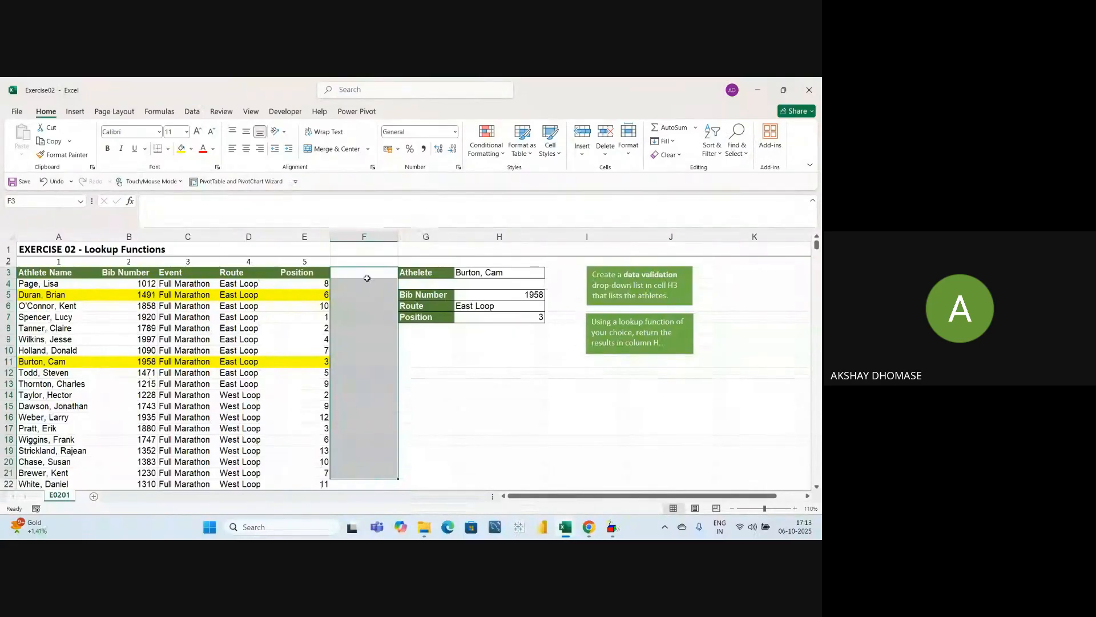
left_click_drag(367, 274, 365, 331)
left_click(46, 272)
left_click_drag(47, 272, 47, 473)
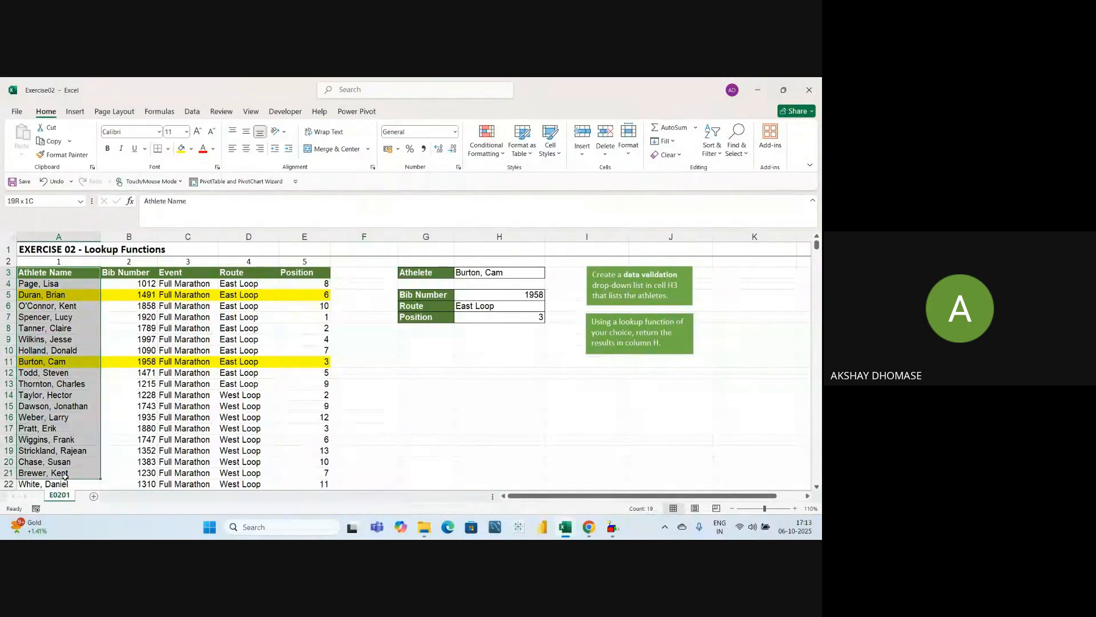
left_click(479, 272)
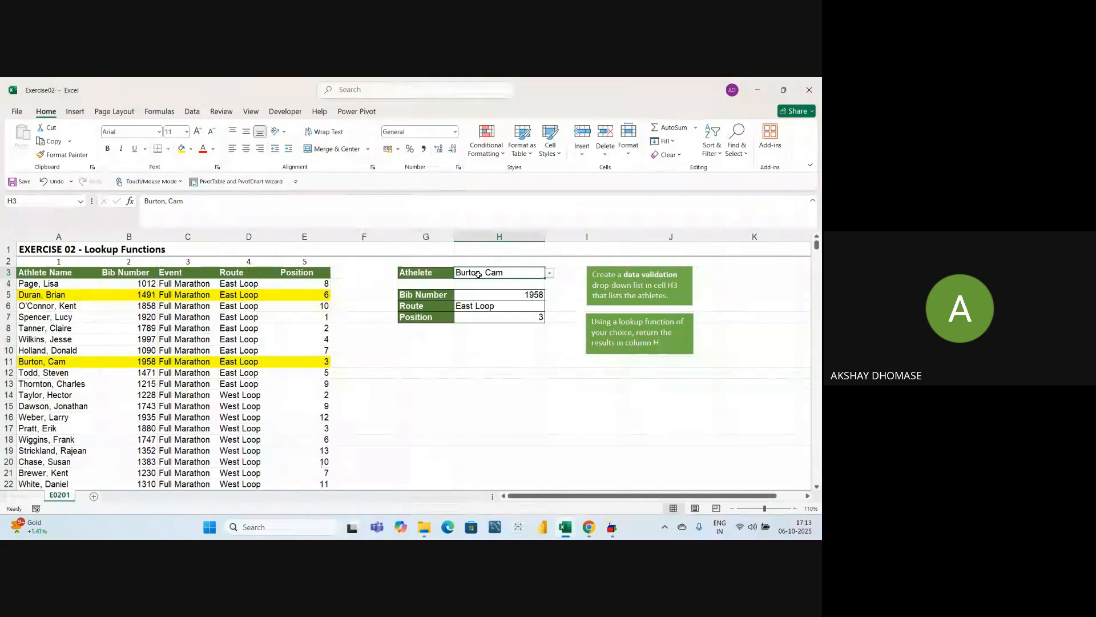
left_click(70, 269)
left_click_drag(71, 269, 66, 461)
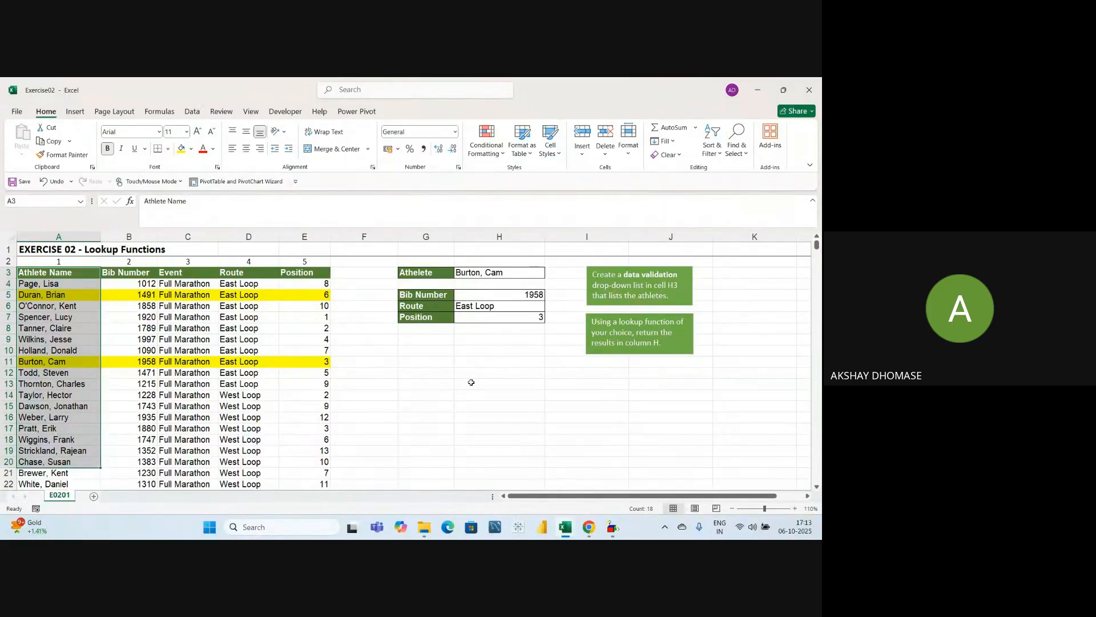
left_click(504, 359)
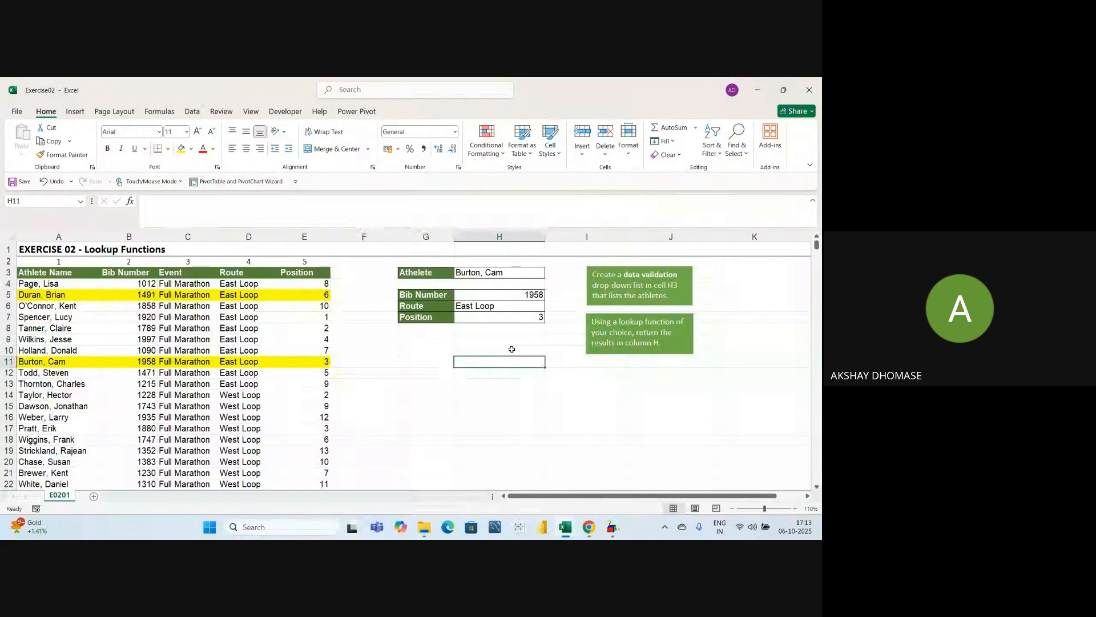
key("alt+Tab")
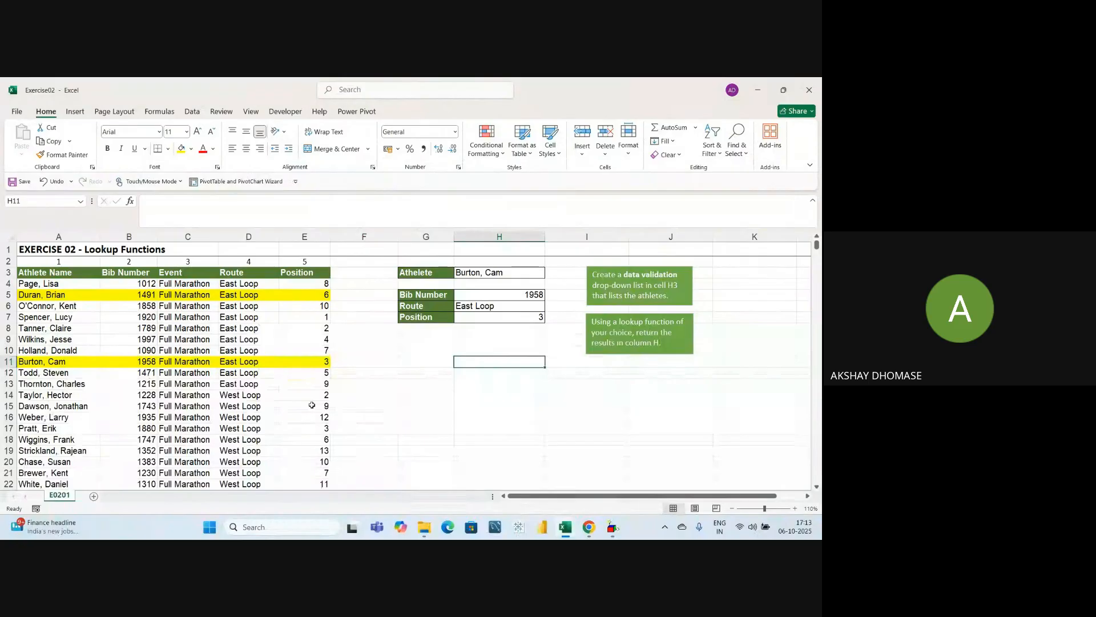
Step: Undo the yellow fills, athlete choices and lookup formulas until H3 and H5:H7 are empty again
key("ctrl+z")
key("ctrl+z")
key("ctrl+z")
key("ctrl+z")
key("ctrl+z")
key("ctrl+z")
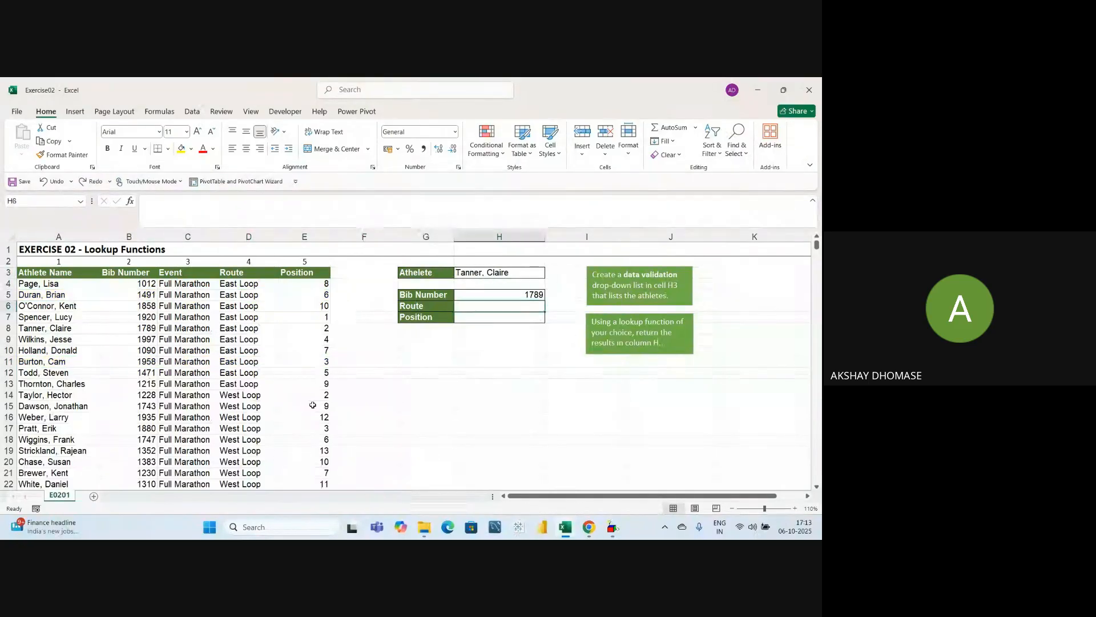
key("ctrl+z")
key("ctrl+z")
left_click(431, 419)
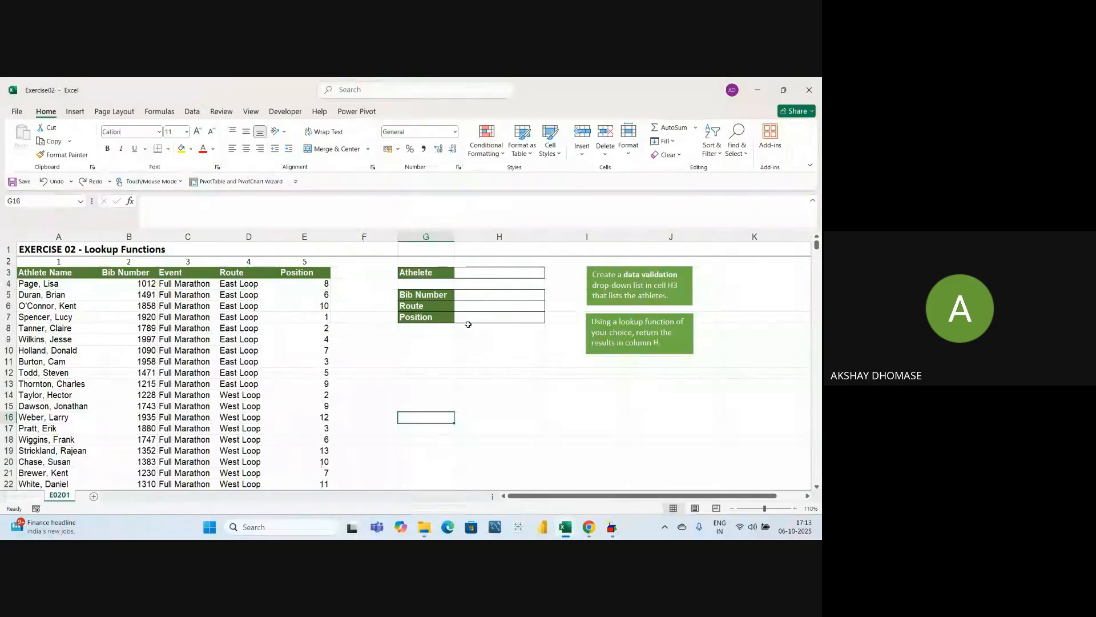
left_click(450, 361)
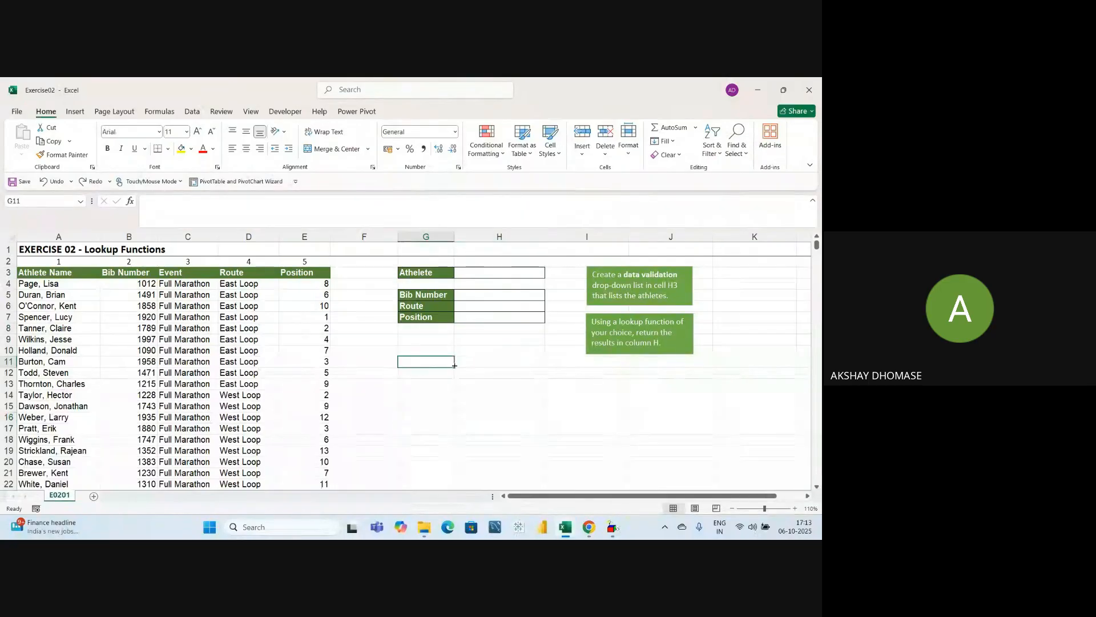
Step: Close the Exercise02 workbook and locate the Sorting On Multiple Columns topic in row 44 of the Excel Syllabus workbook
left_click(809, 90)
left_click(425, 315)
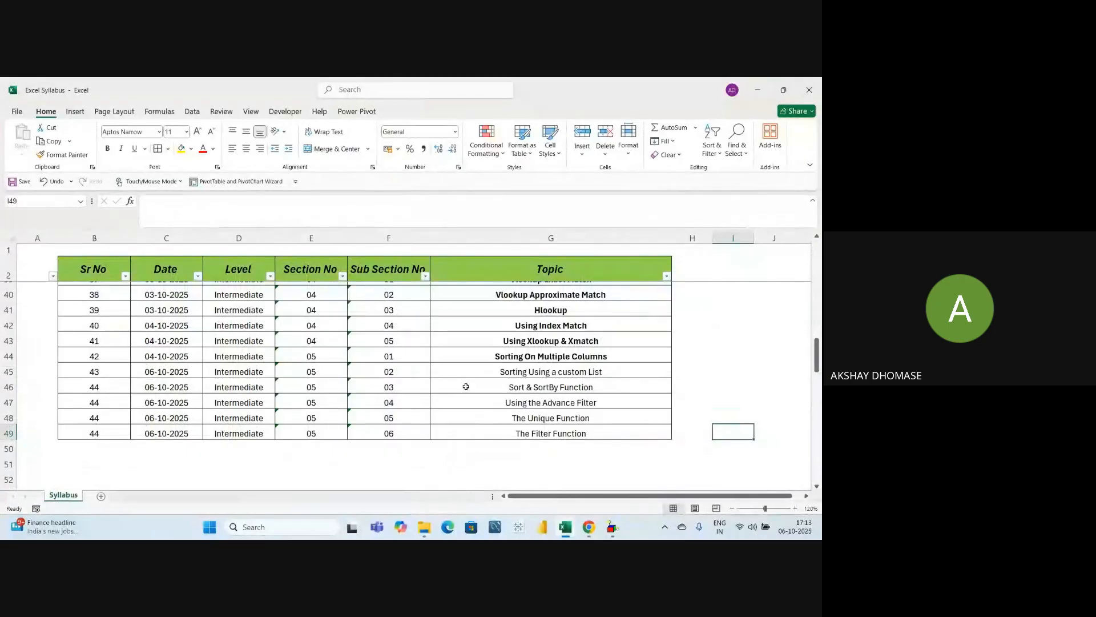
left_click(538, 359)
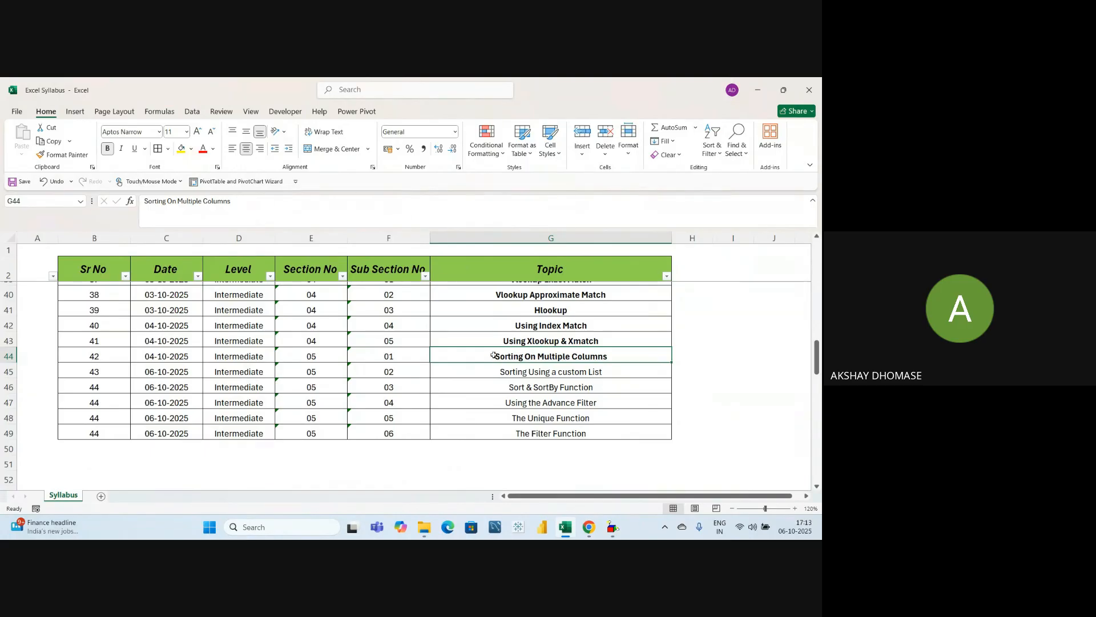
left_click(378, 353)
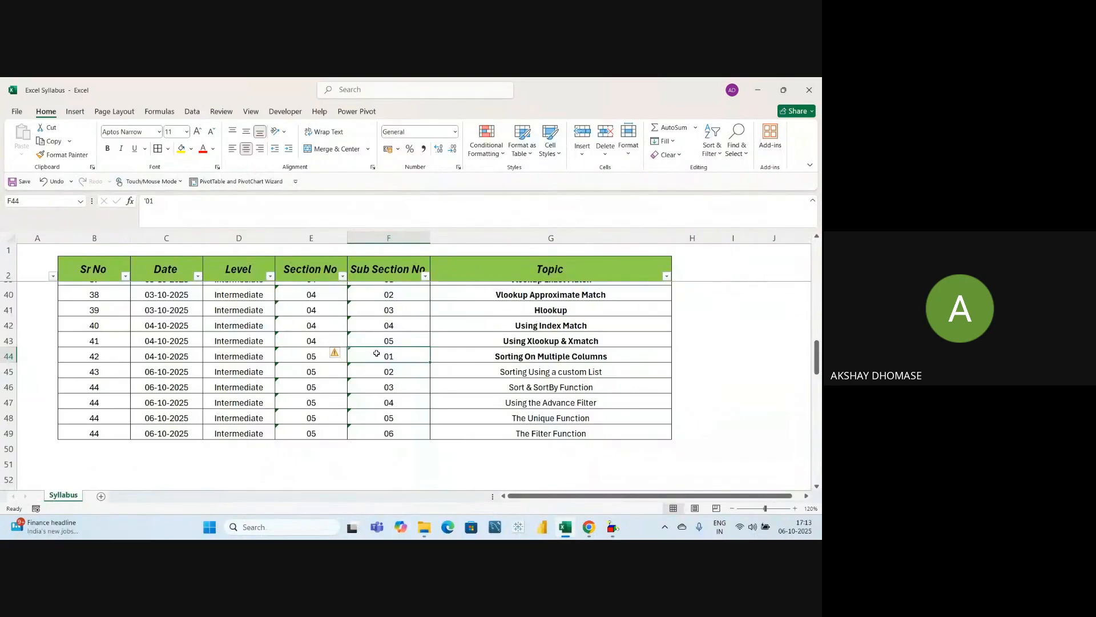
left_click(508, 354)
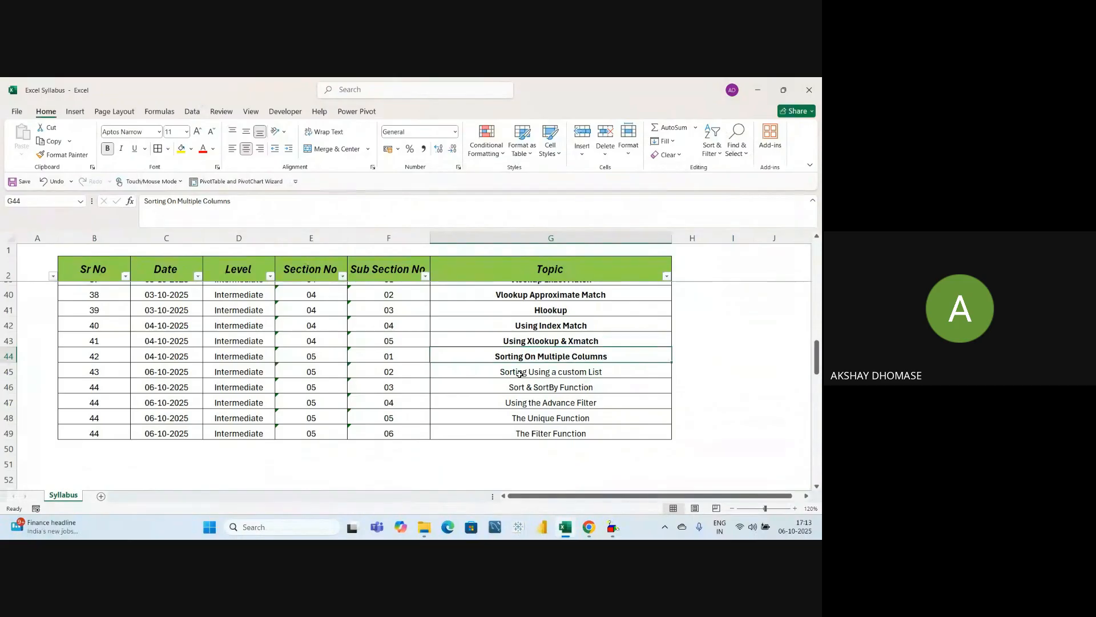
Step: Check the Google Meet call and return to the Excel Syllabus workbook, selecting the Sorting Using a custom List topic in G45
key("alt+Tab")
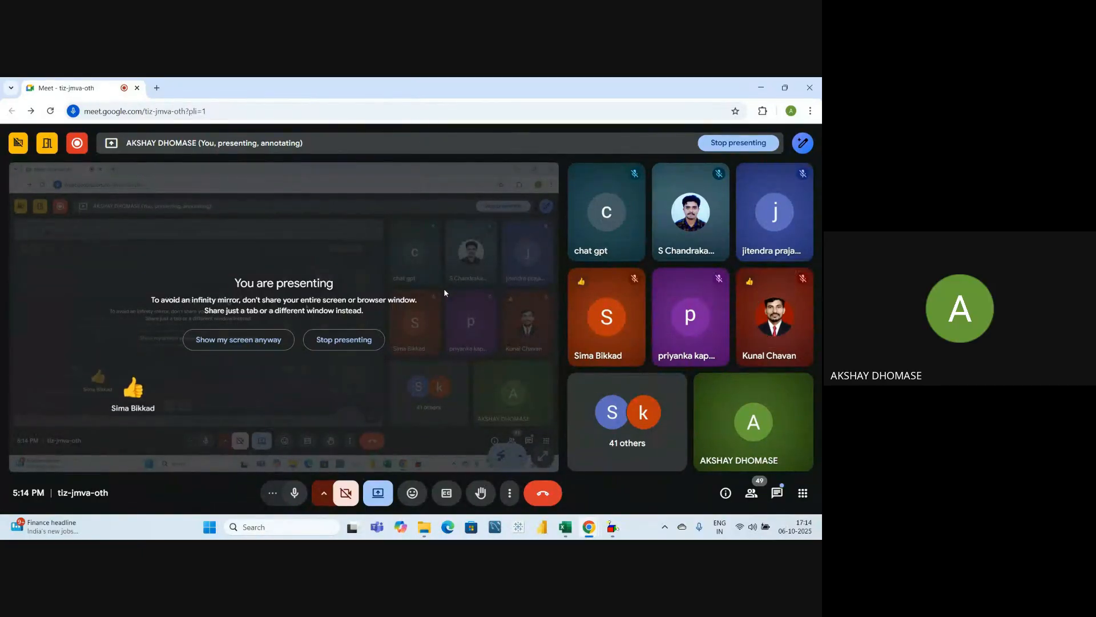
key("alt+Tab")
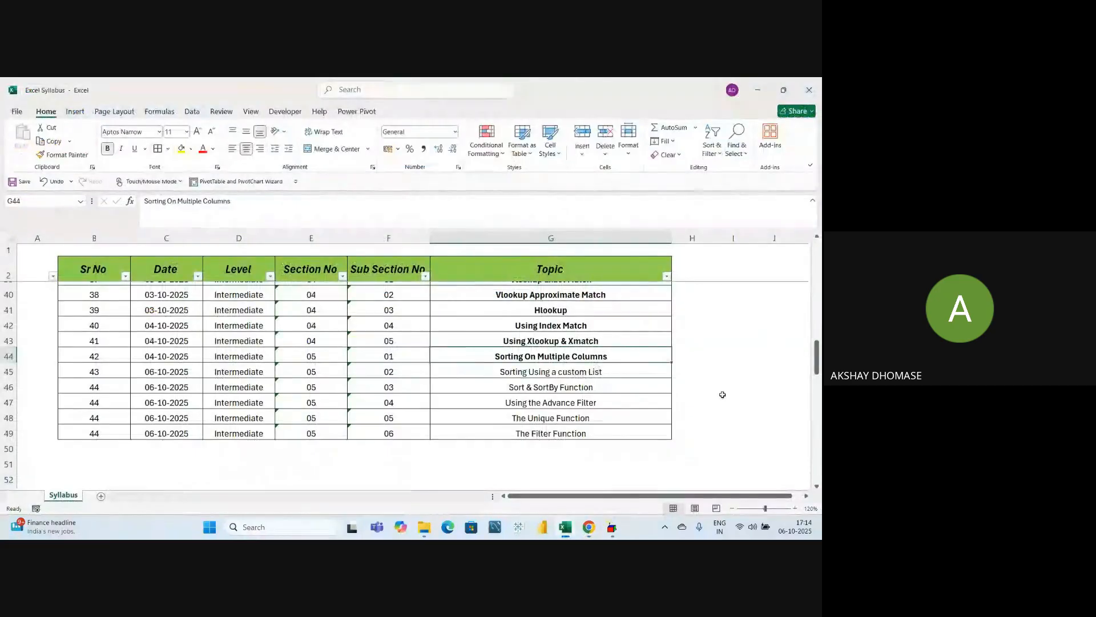
left_click(765, 374)
left_click(580, 384)
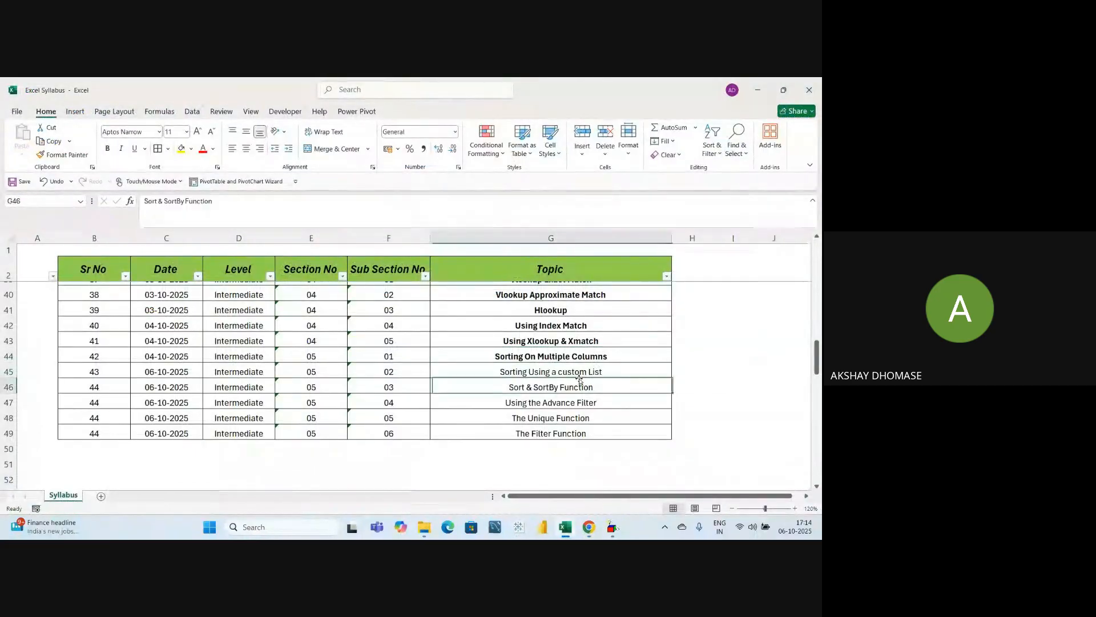
key("Up")
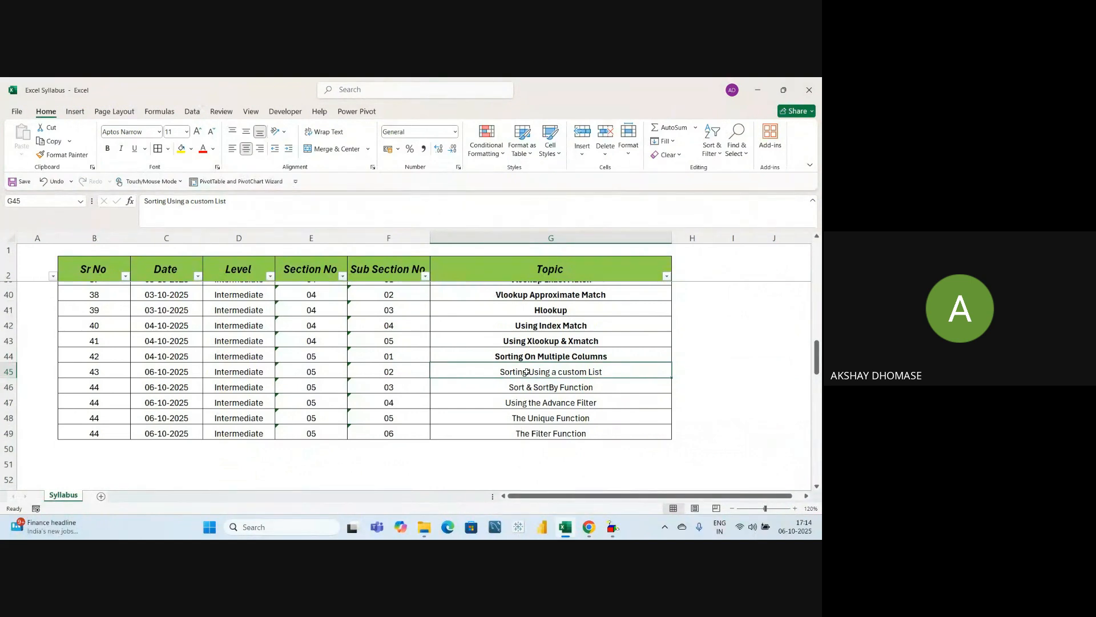
left_click(613, 390)
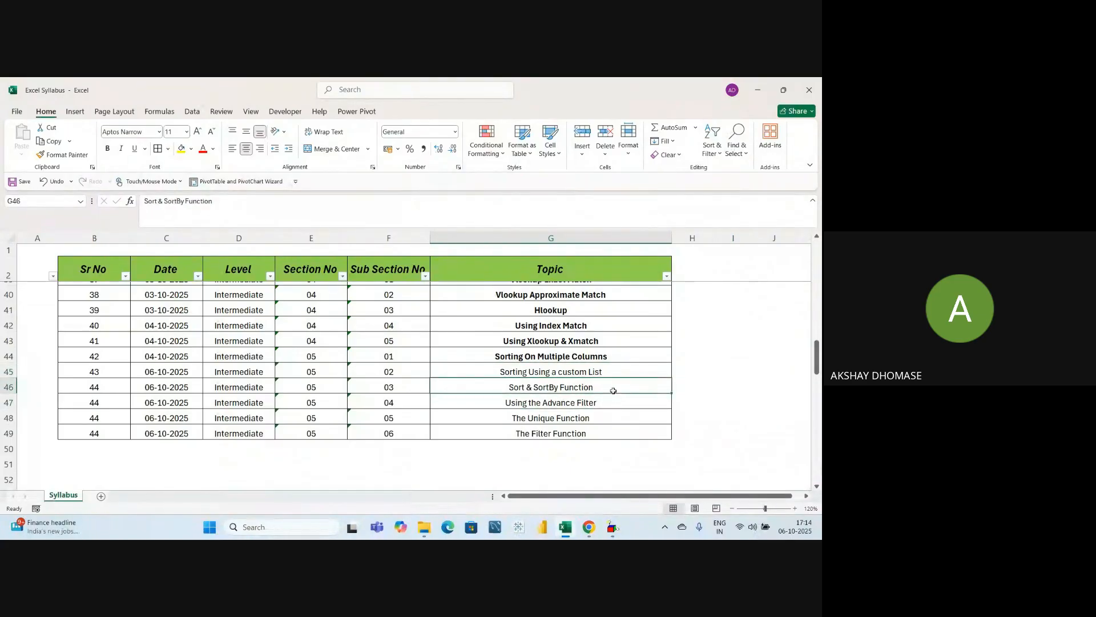
left_click(617, 372)
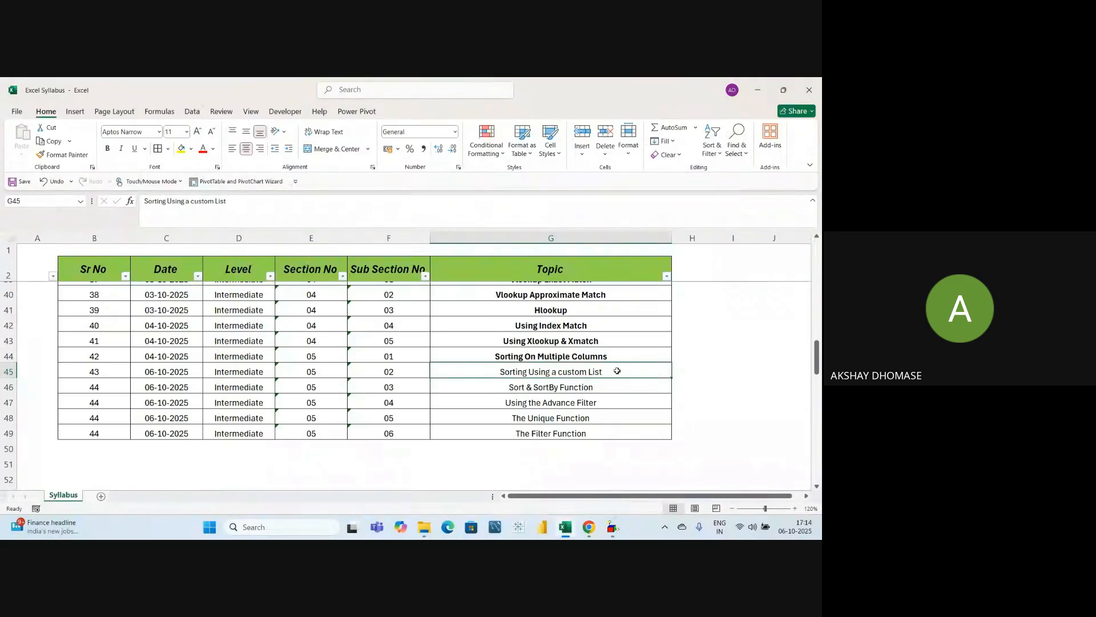
key("alt+Tab")
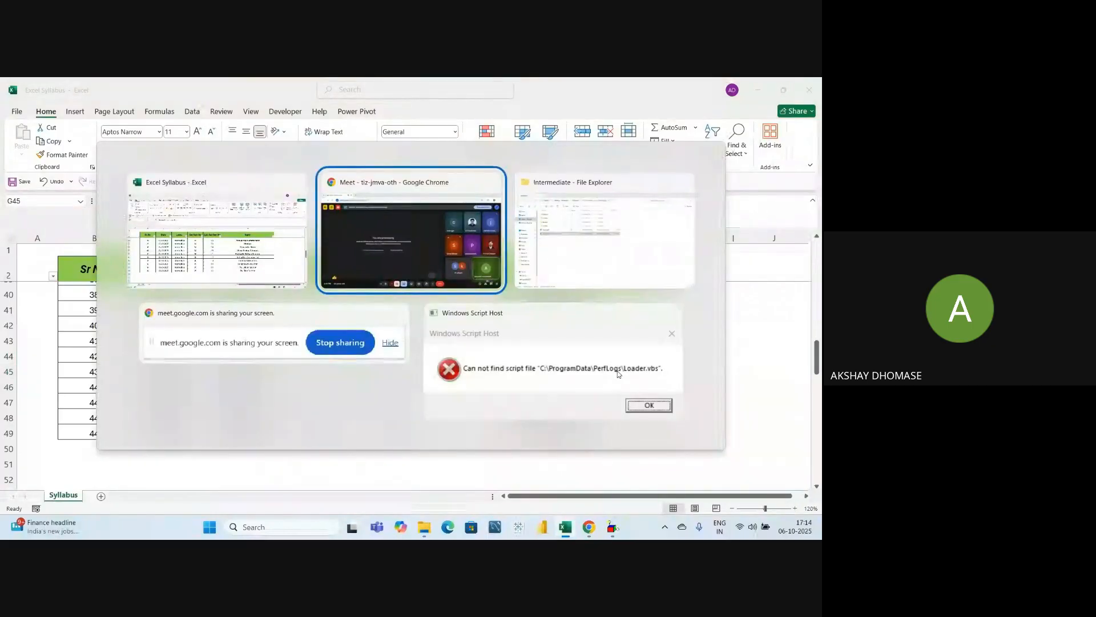
key("alt+Tab")
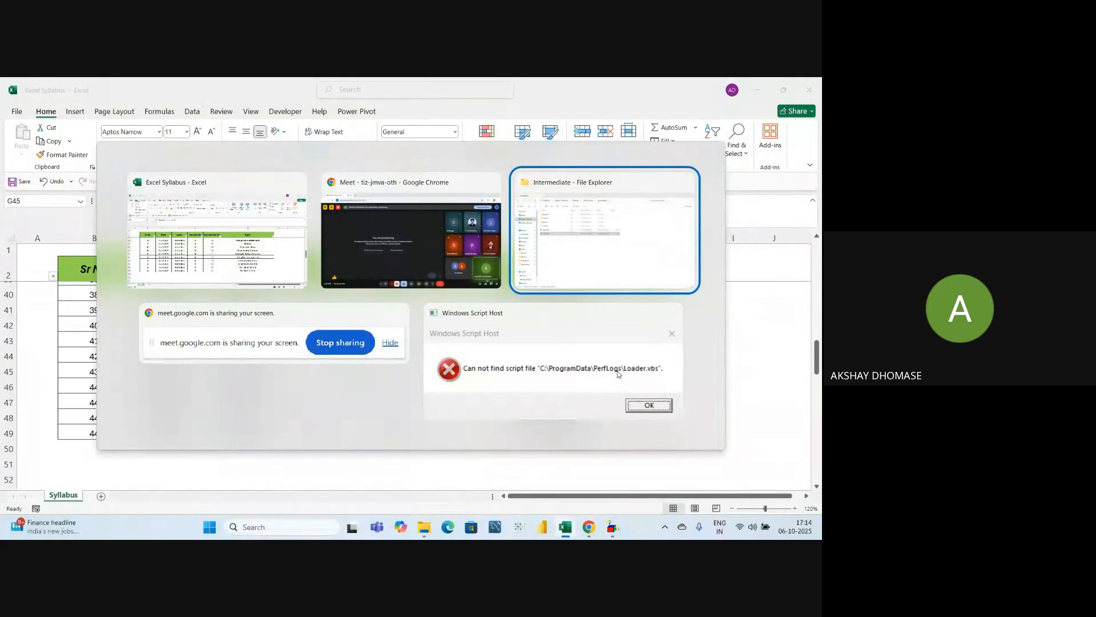
key("alt+Tab")
key("alt+Tab")
key("alt+Tab")
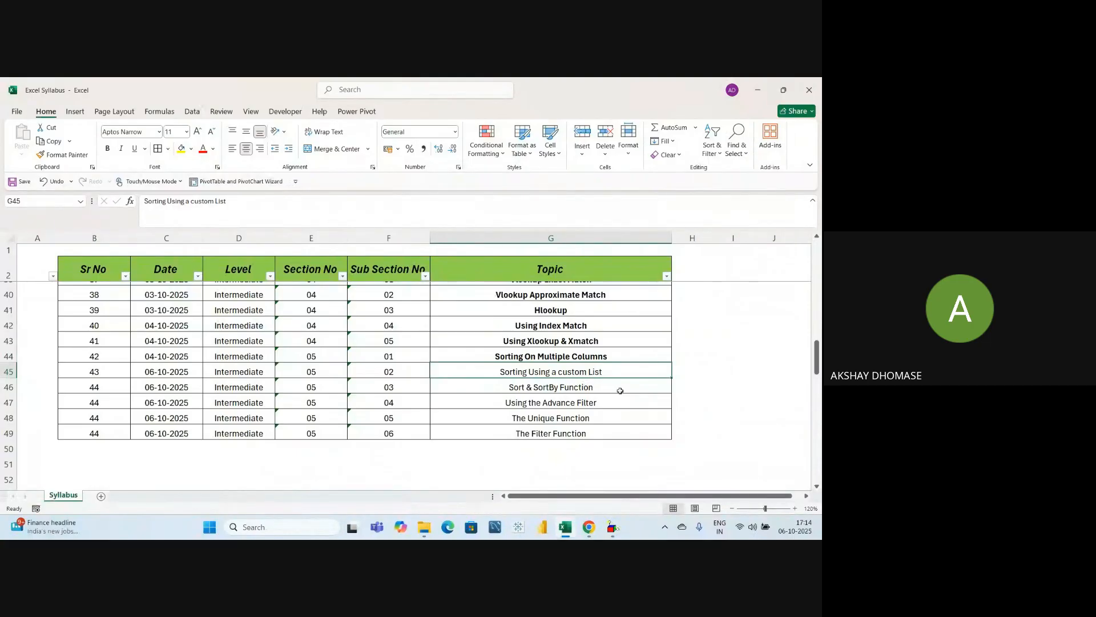
Step: Switch to File Explorer and open the 05-02-sorting-using-a-custom-list workbook from the Section 5 folder
key("alt+Tab")
key("alt+Tab")
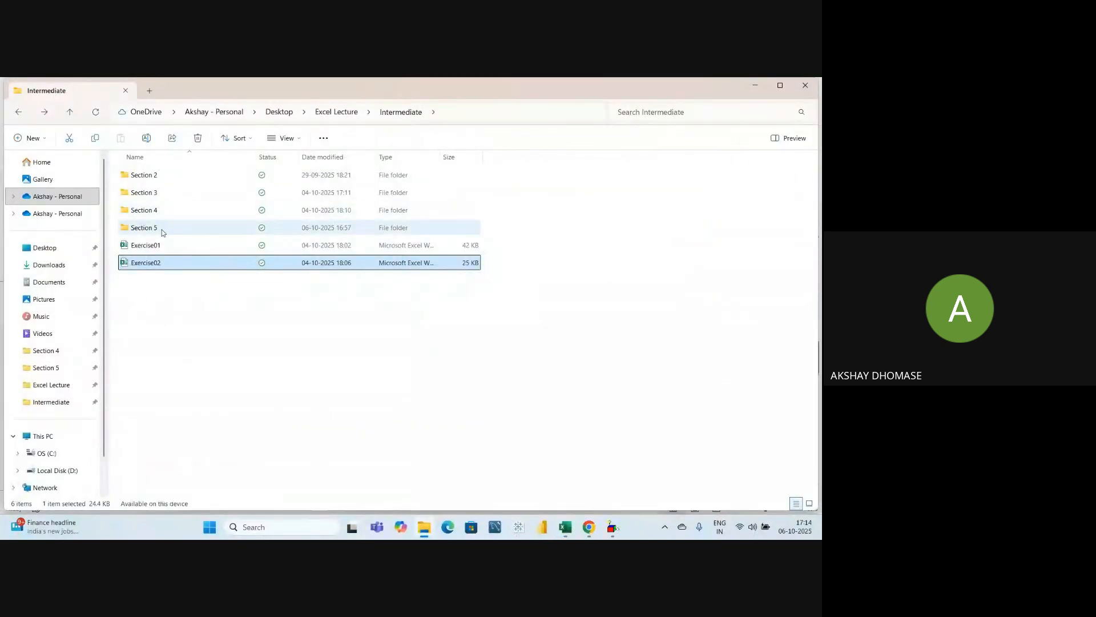
double_click(162, 231)
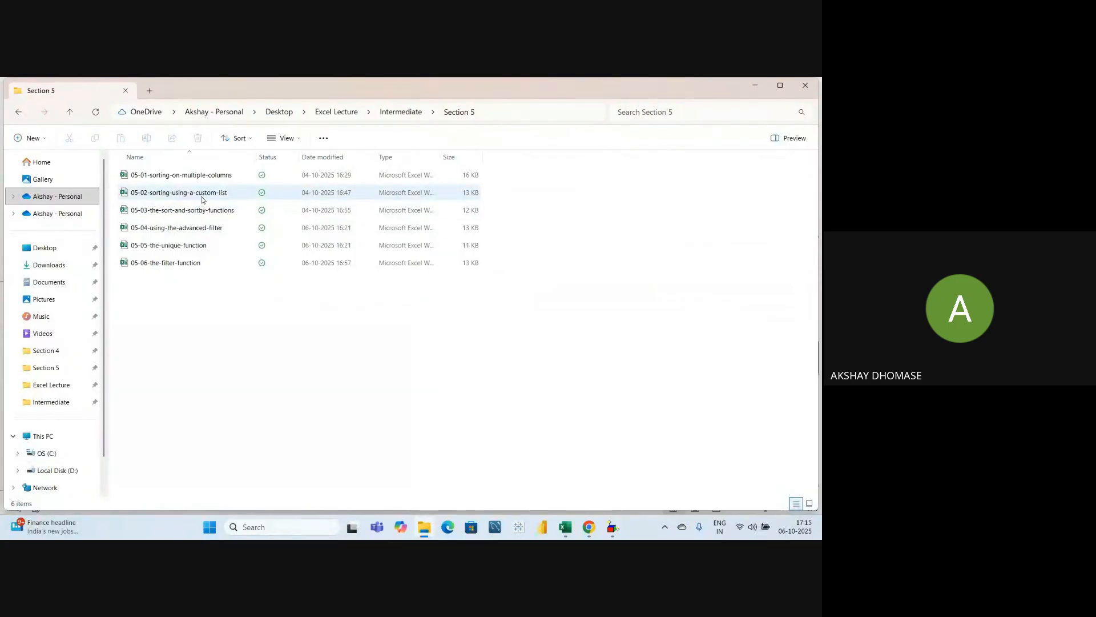
left_click(202, 198)
key("alt+Tab")
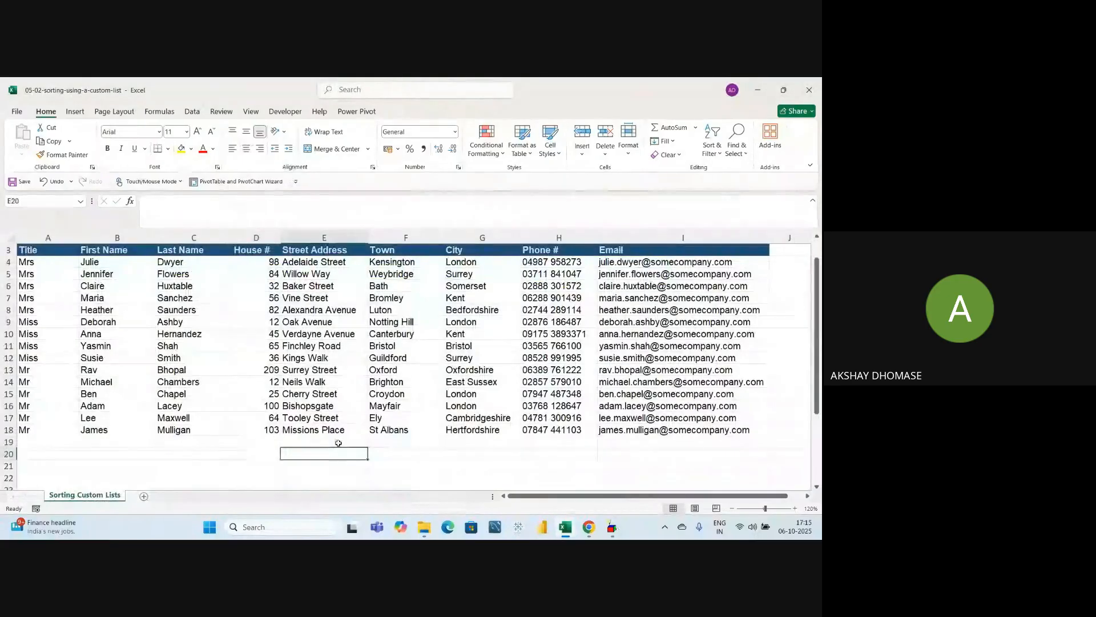
Step: Examine each column of the contact table on the Sorting Custom Lists sheet, from Title through Email
left_click(402, 478)
scroll(400, 467, "up", 1)
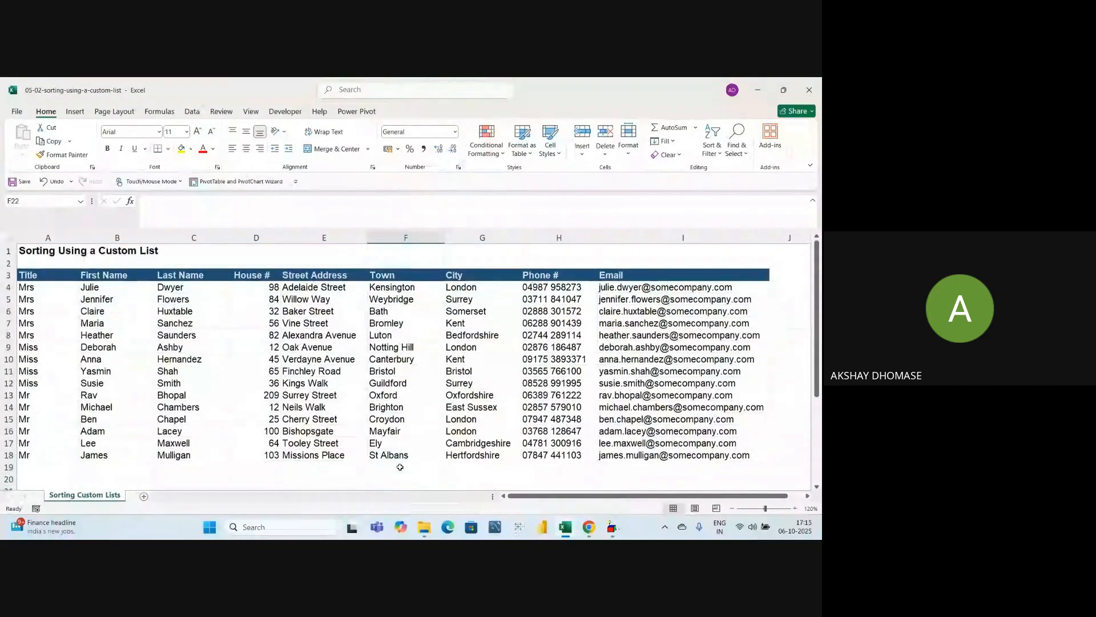
scroll(399, 467, "down", 1)
scroll(397, 465, "up", 1)
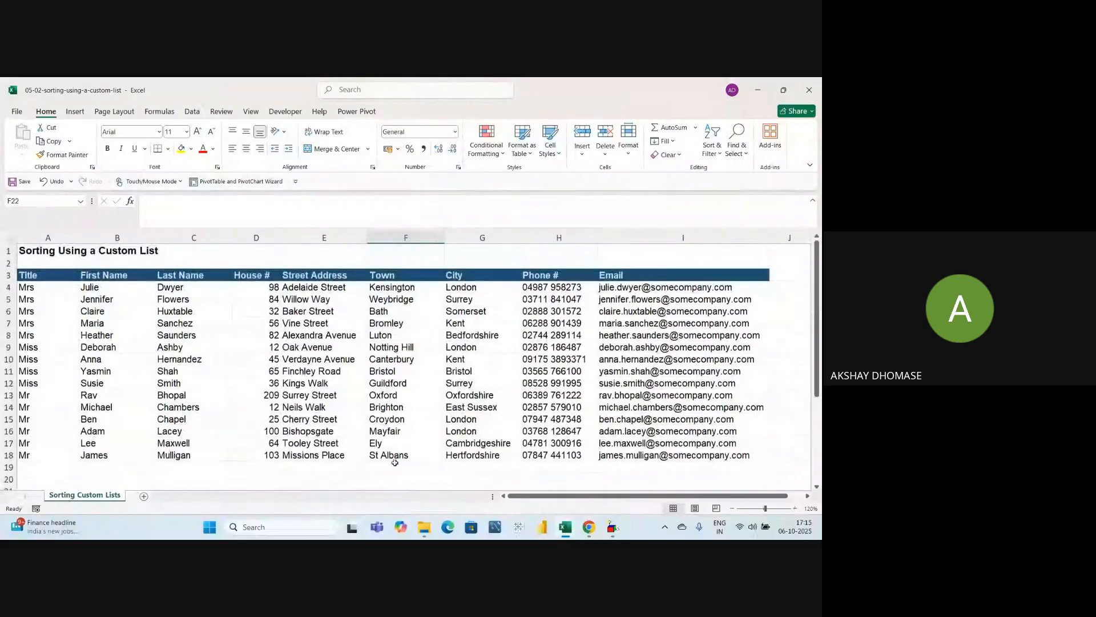
left_click(54, 275)
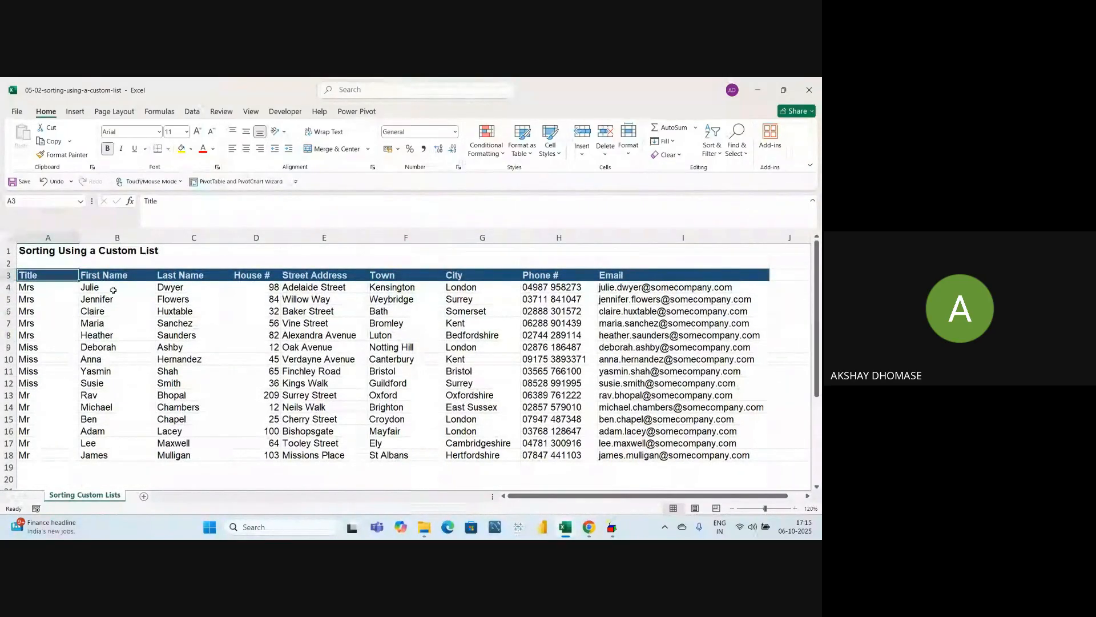
key("shift+Down")
key("shift+Down")
key("shift+Down")
key("shift+Down")
key("shift+Down")
key("shift+Down")
key("shift+Down")
key("shift+Down")
key("shift+Down")
key("shift+Down")
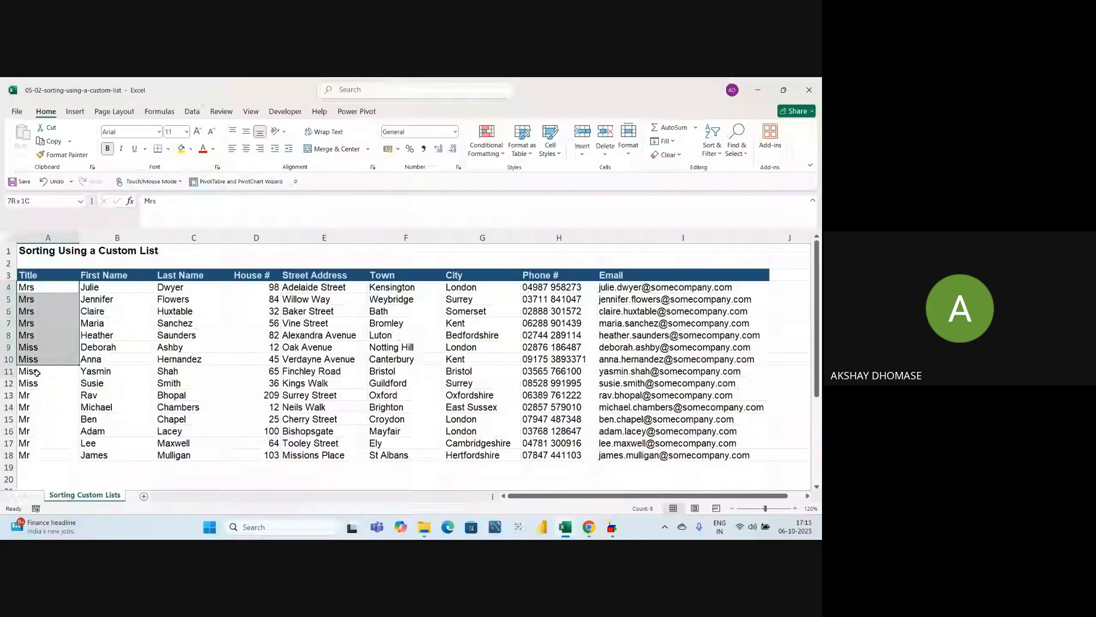
left_click(117, 276)
left_click_drag(97, 287, 97, 383)
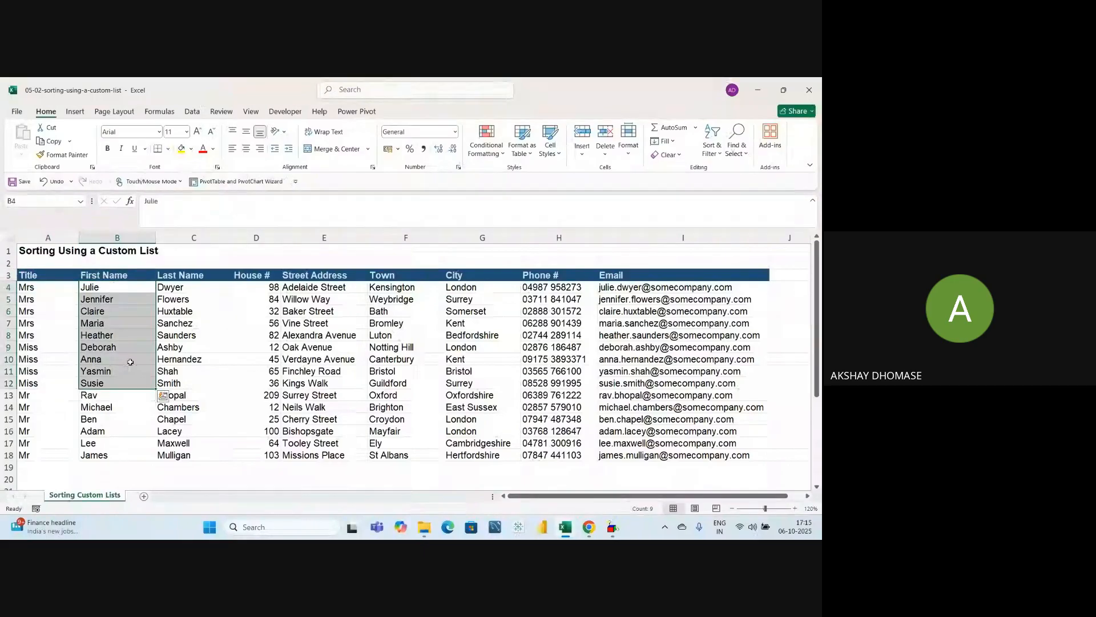
left_click_drag(172, 287, 191, 382)
left_click_drag(252, 288, 257, 383)
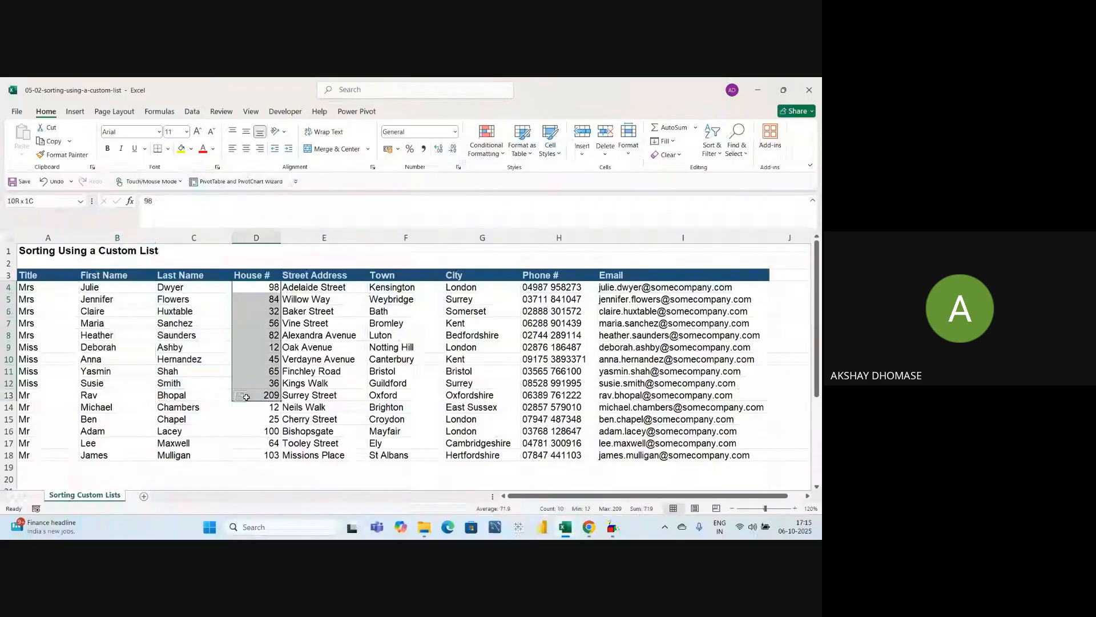
left_click_drag(316, 290, 313, 378)
left_click_drag(382, 275, 396, 358)
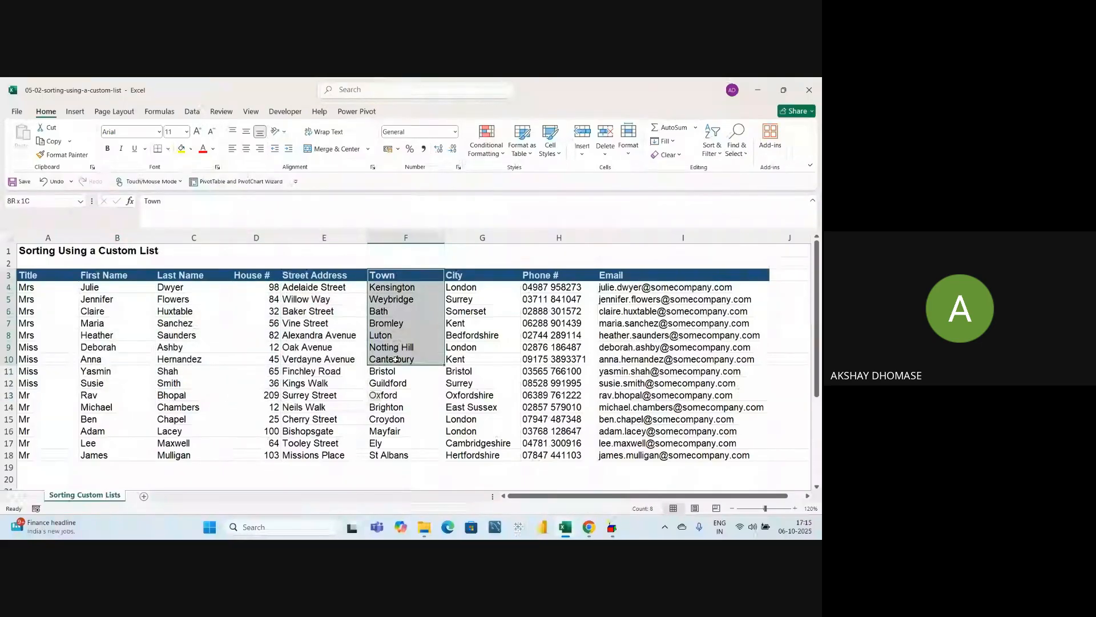
left_click_drag(457, 287, 474, 381)
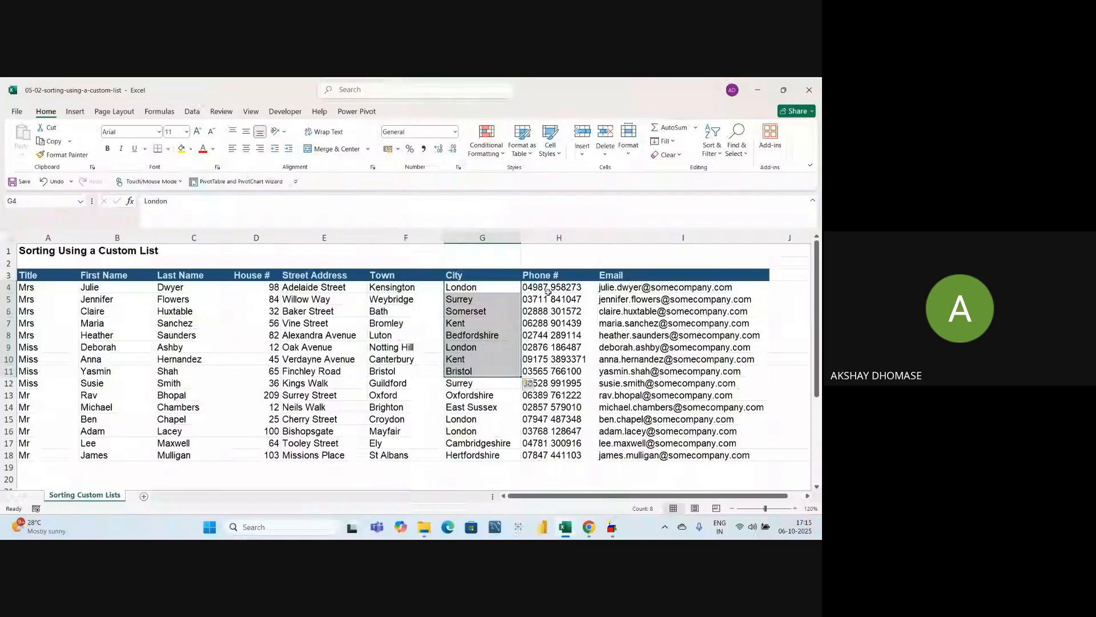
left_click_drag(546, 287, 551, 395)
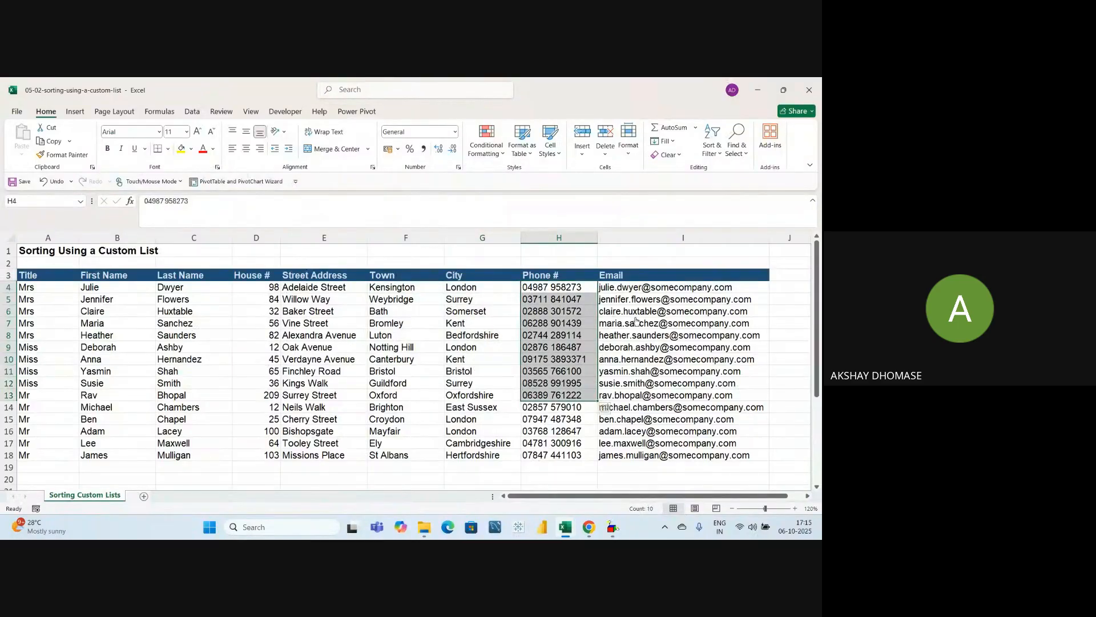
left_click_drag(757, 287, 722, 420)
left_click(701, 476)
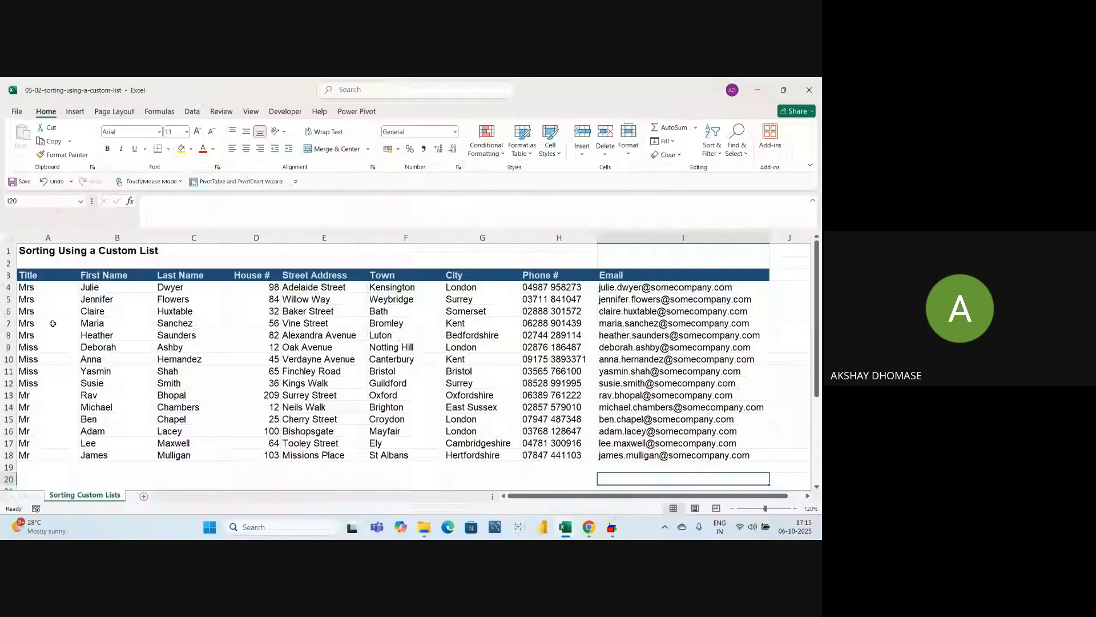
Step: Examine the data range A4:I18 and how the Mrs, Miss and Mr rows are grouped in the Title column
left_click_drag(52, 287, 759, 455)
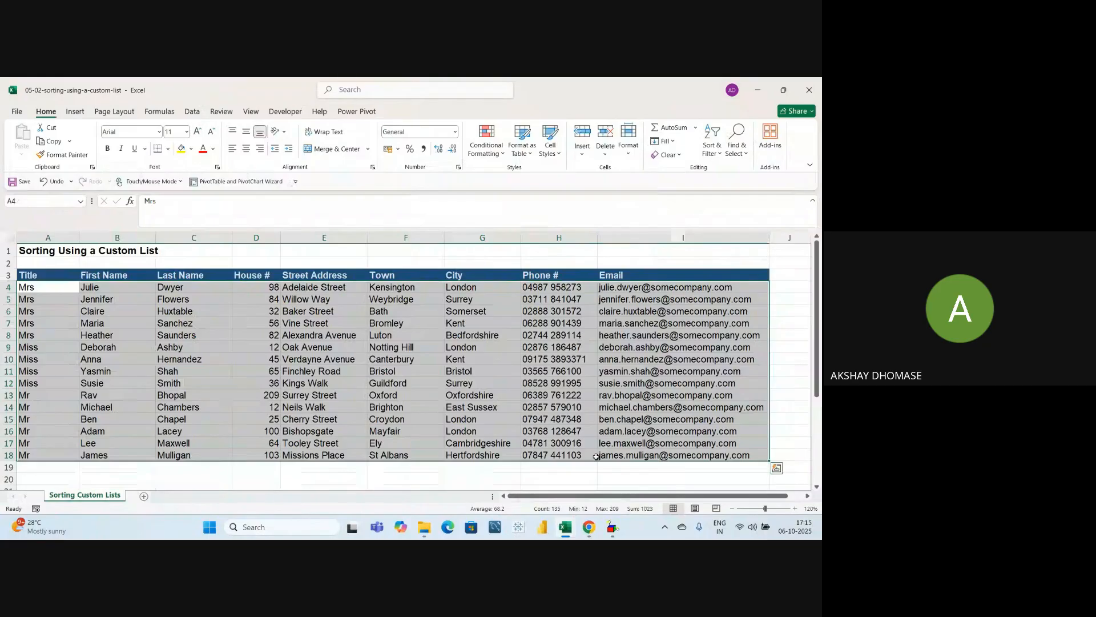
left_click(43, 293)
left_click_drag(44, 292, 43, 324)
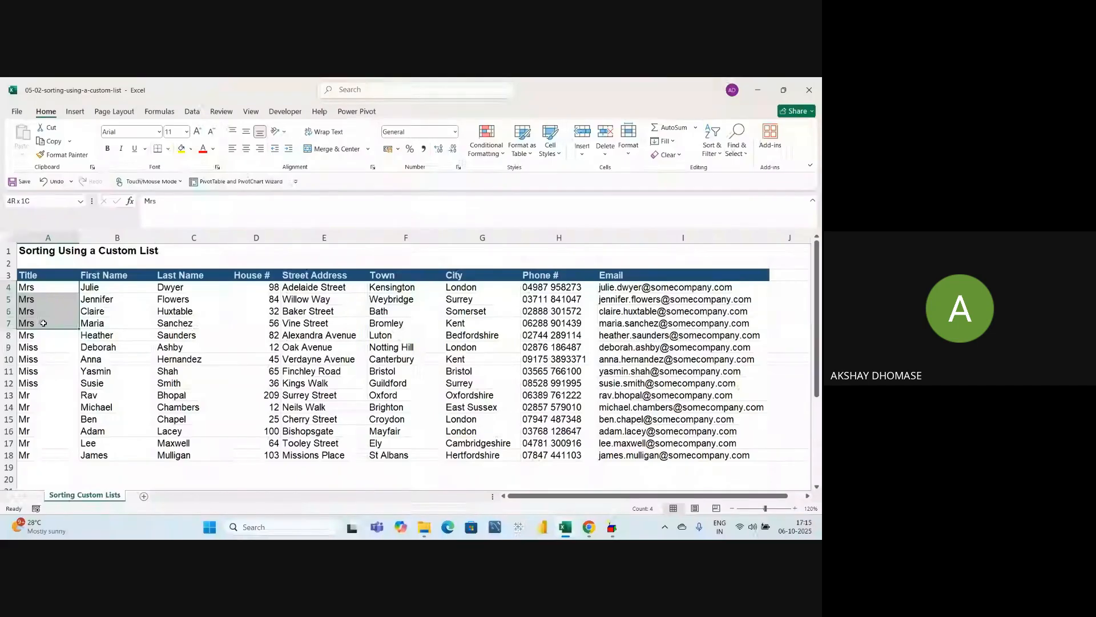
left_click_drag(39, 349, 40, 456)
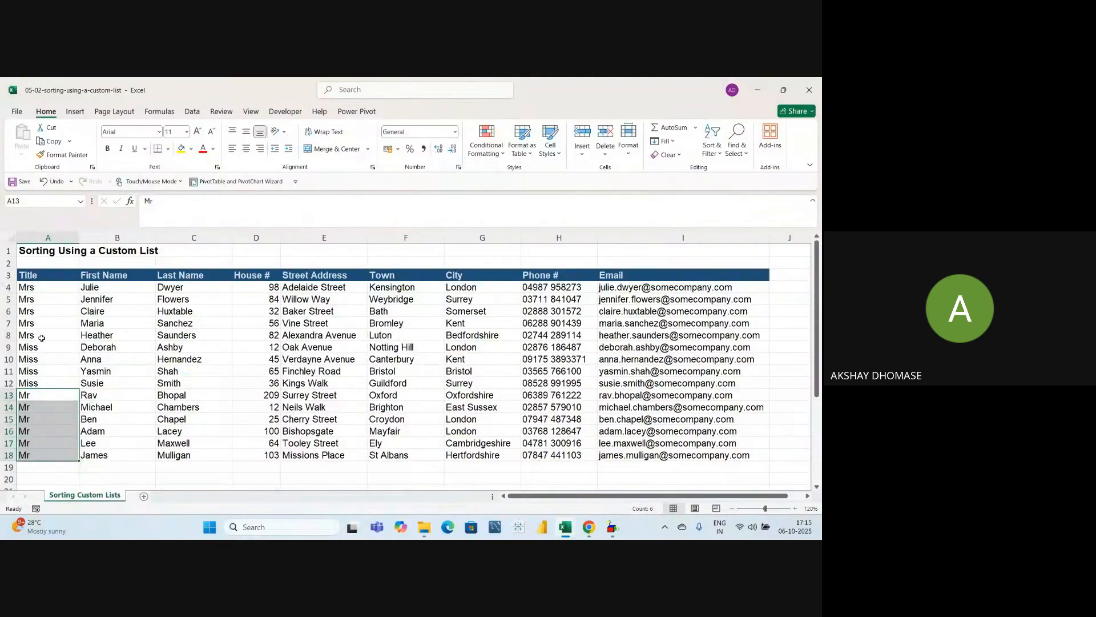
left_click_drag(39, 347, 38, 384)
left_click_drag(51, 288, 49, 337)
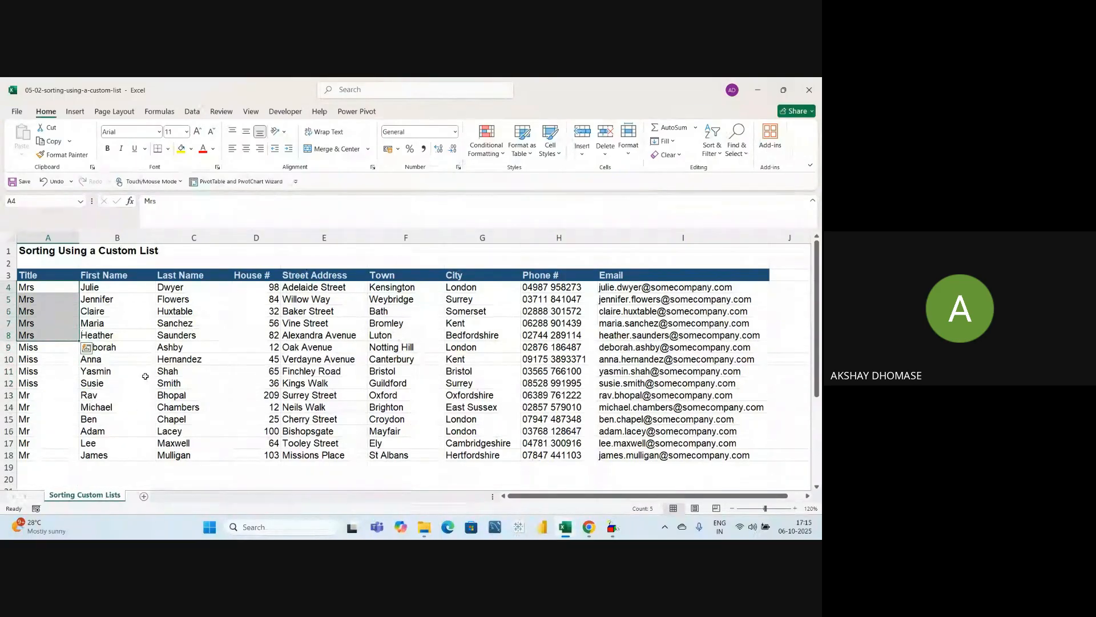
left_click(41, 396)
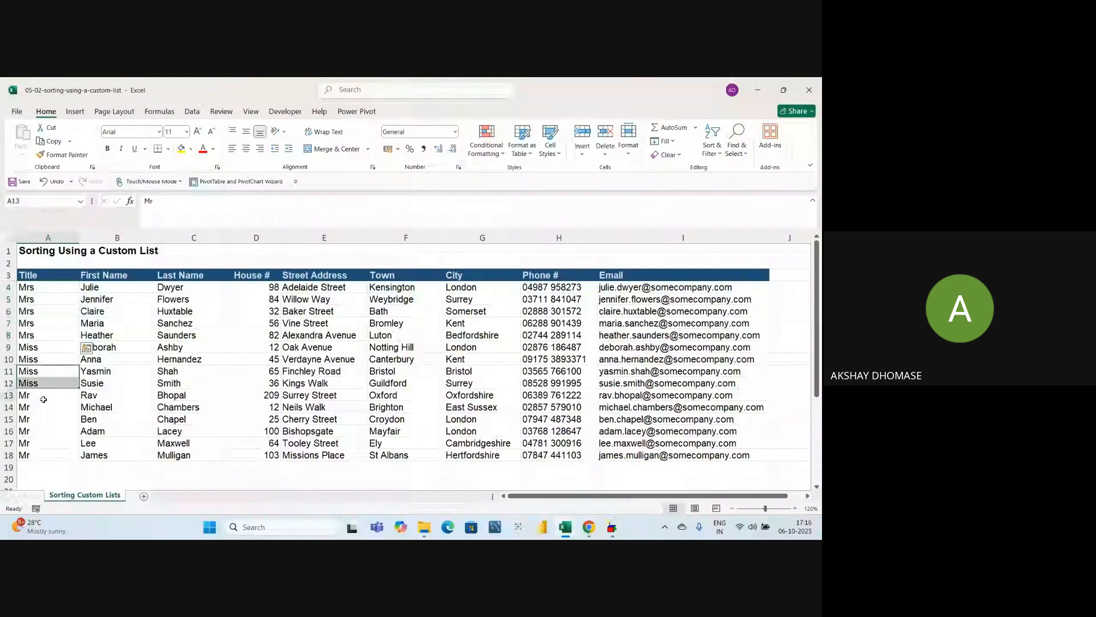
left_click(42, 335)
left_click(41, 325)
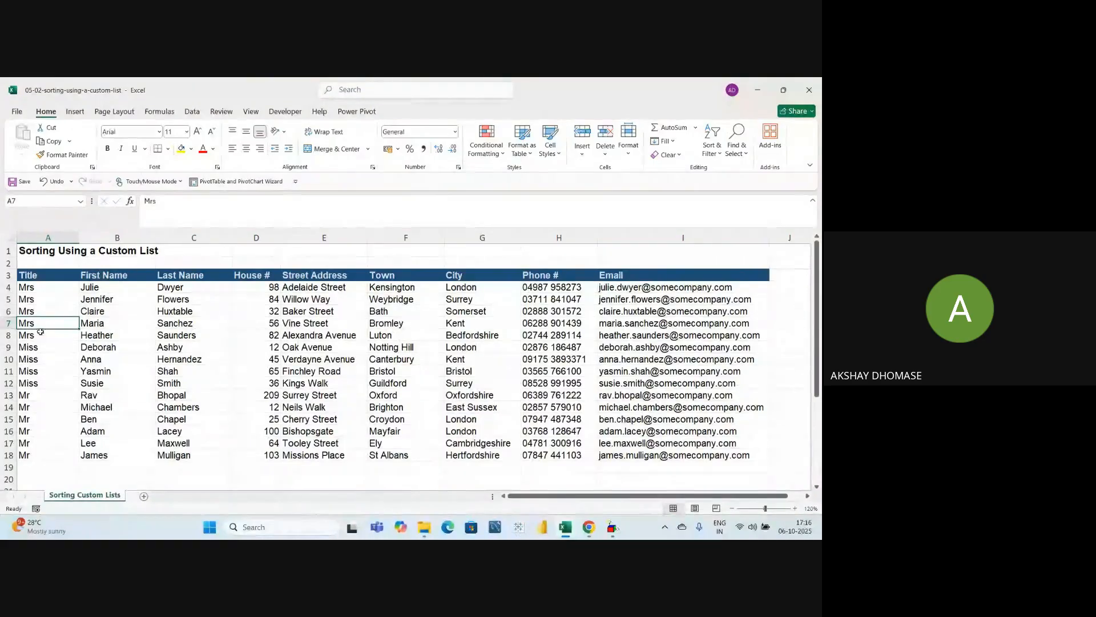
Step: Sort the contact table by the Title column from Z to A and check the first and last titles
left_click(192, 112)
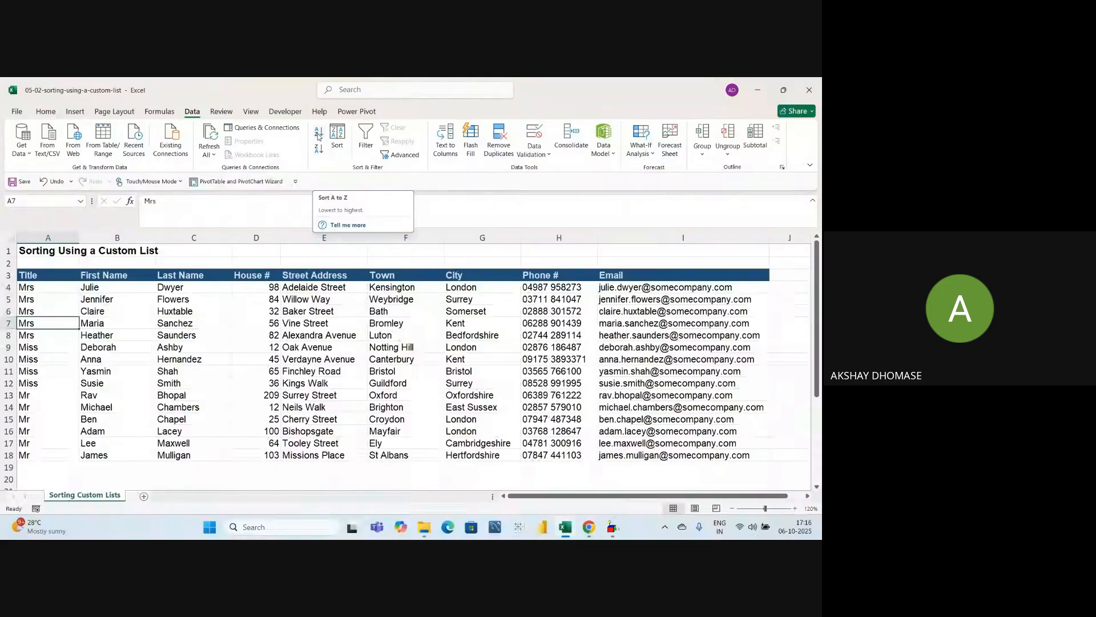
left_click_drag(34, 288, 34, 455)
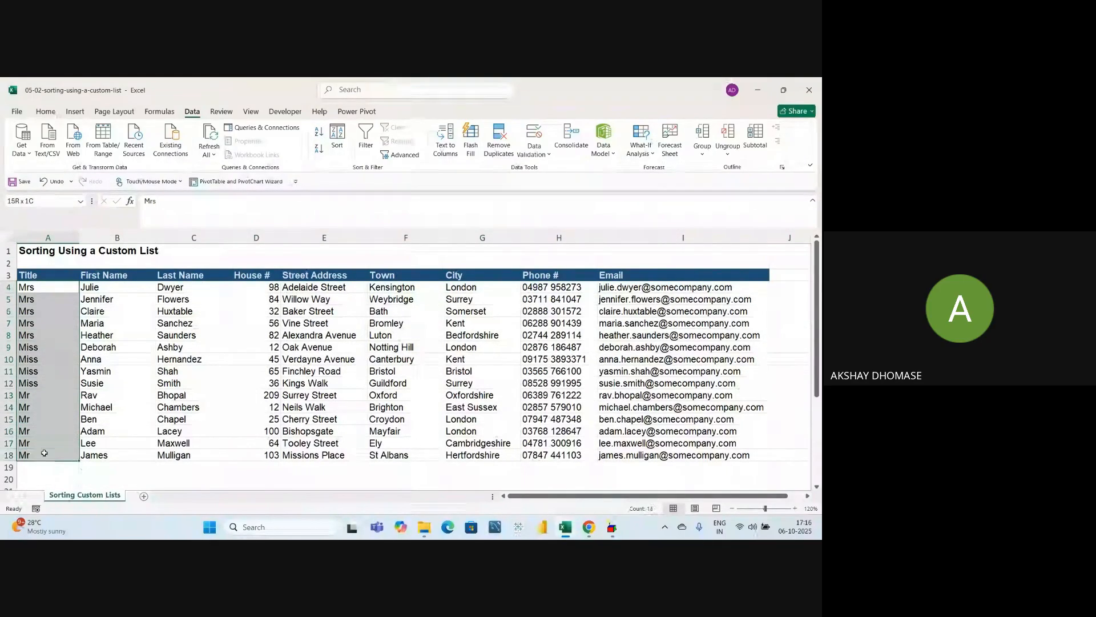
left_click(36, 290)
left_click(38, 324)
left_click(41, 289)
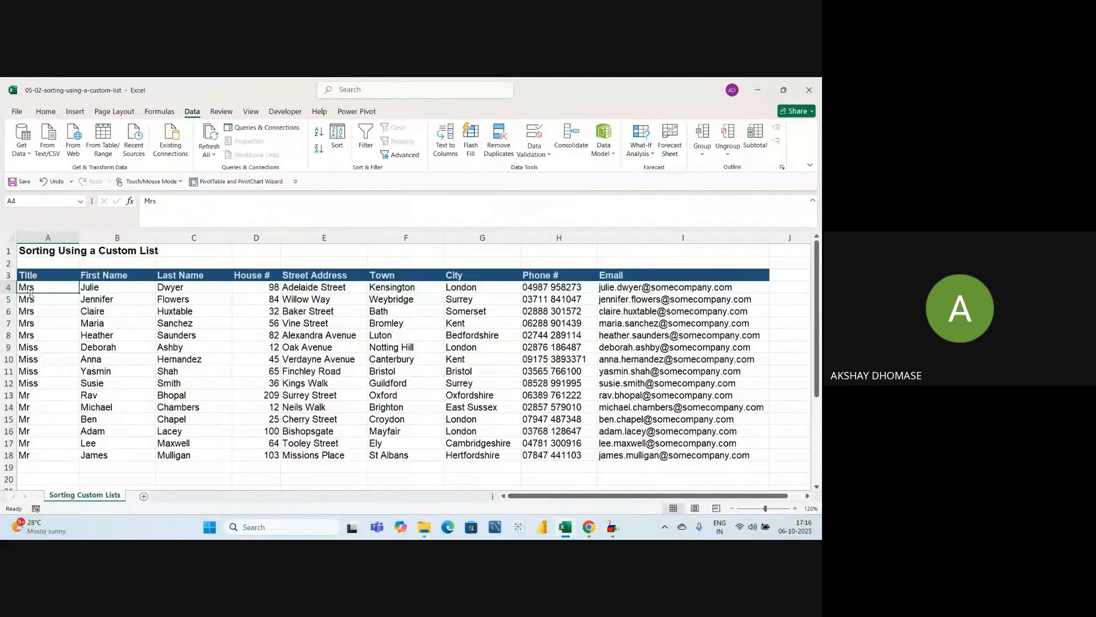
left_click(39, 455)
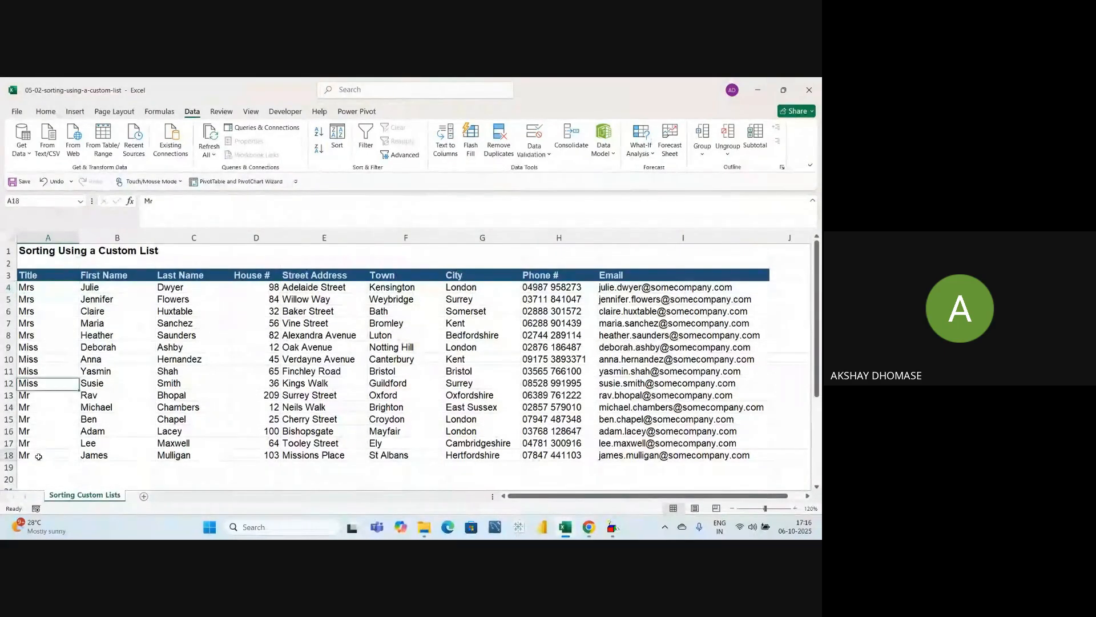
left_click(41, 323)
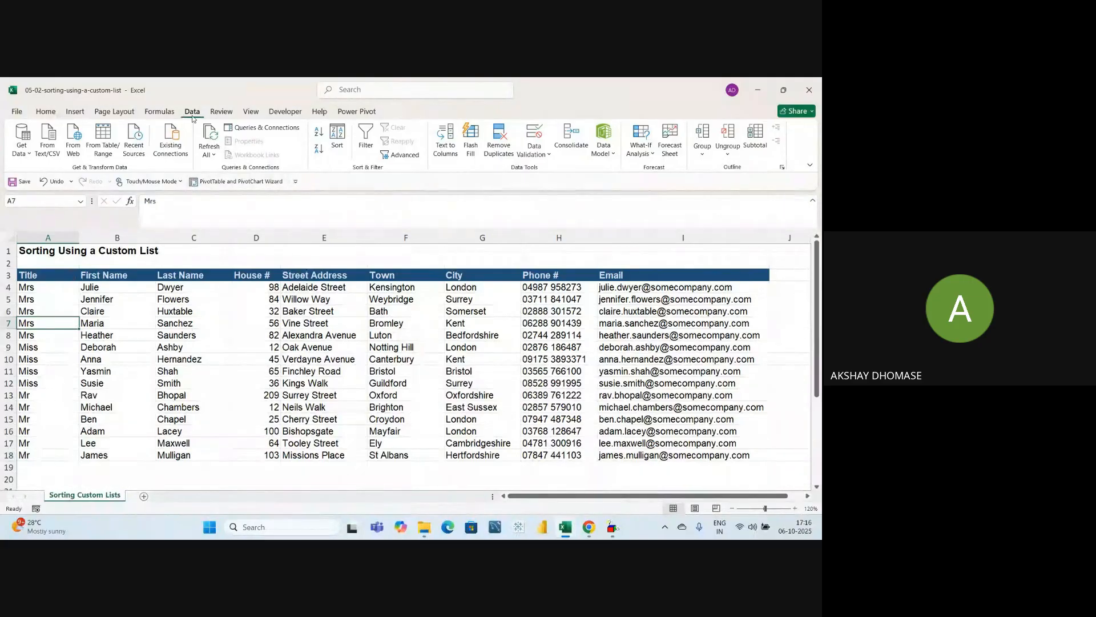
left_click(318, 151)
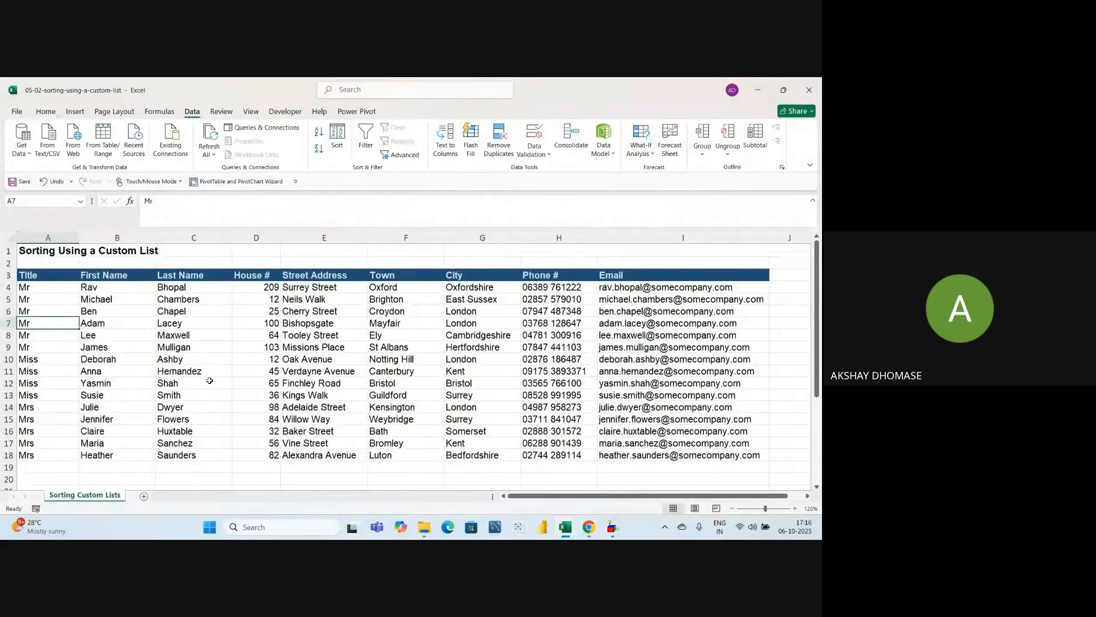
left_click(191, 360)
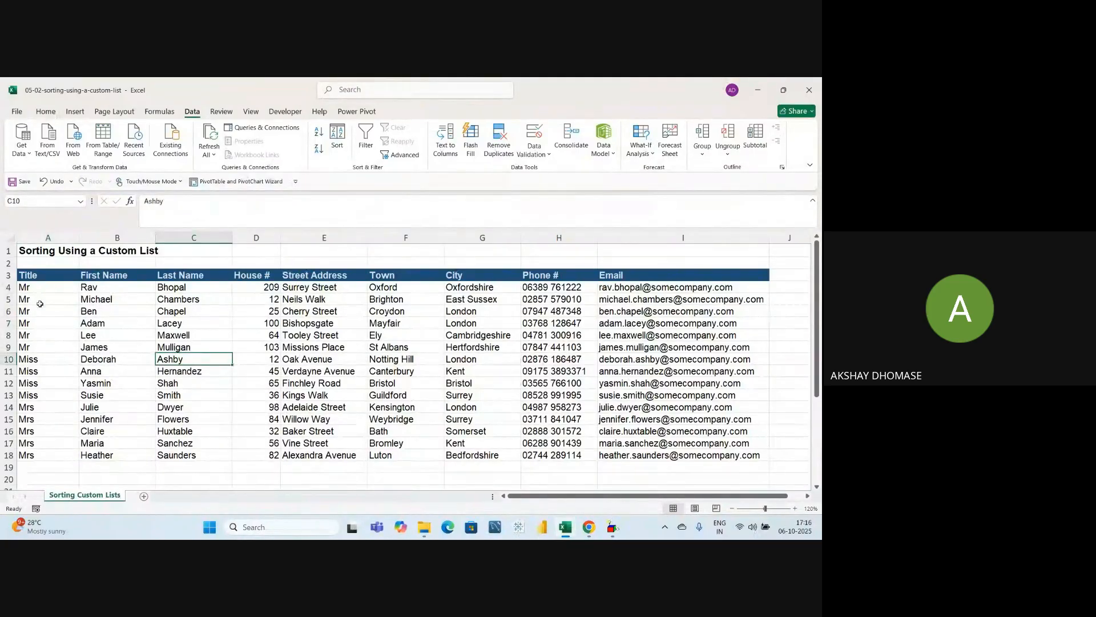
left_click(31, 289)
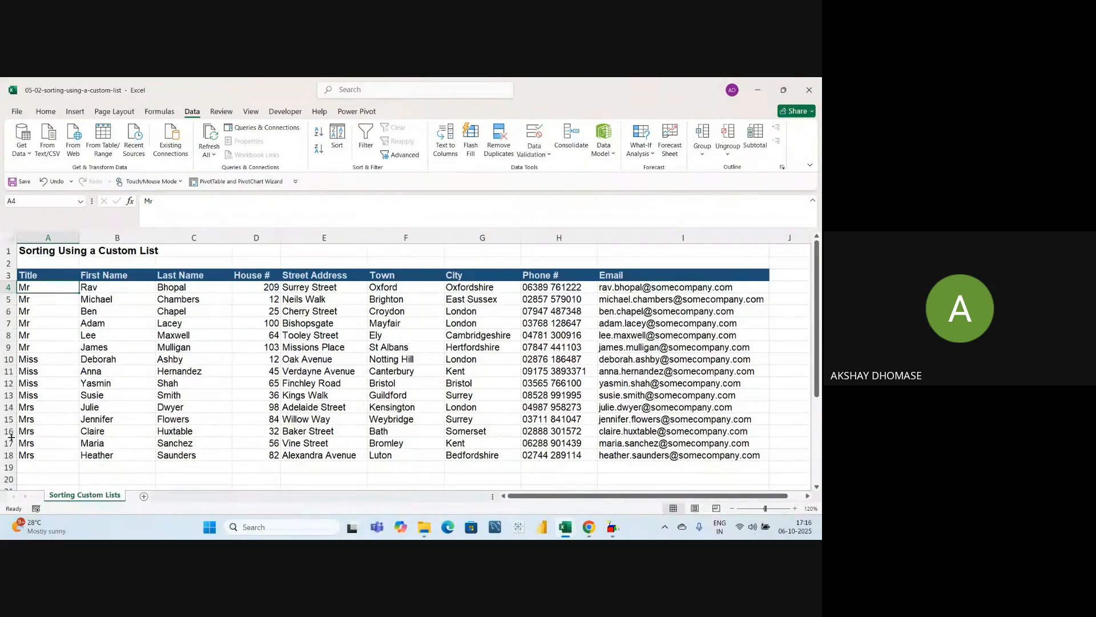
left_click(28, 455)
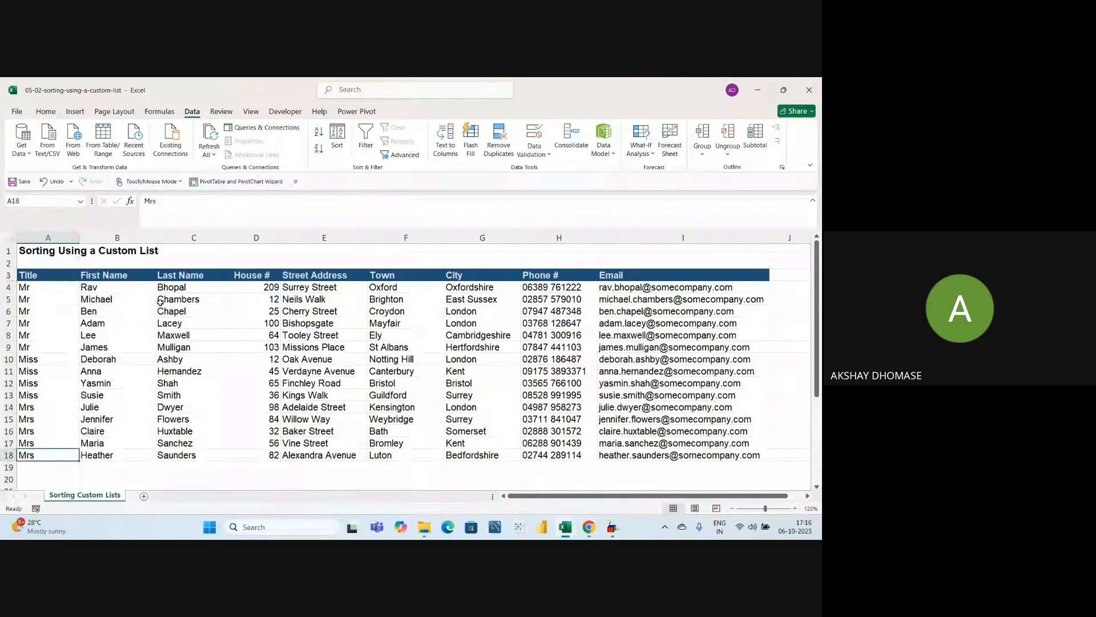
Step: Sort the contact table by the Title column from A to Z and select the Miss titles in A9:A12
left_click(317, 135)
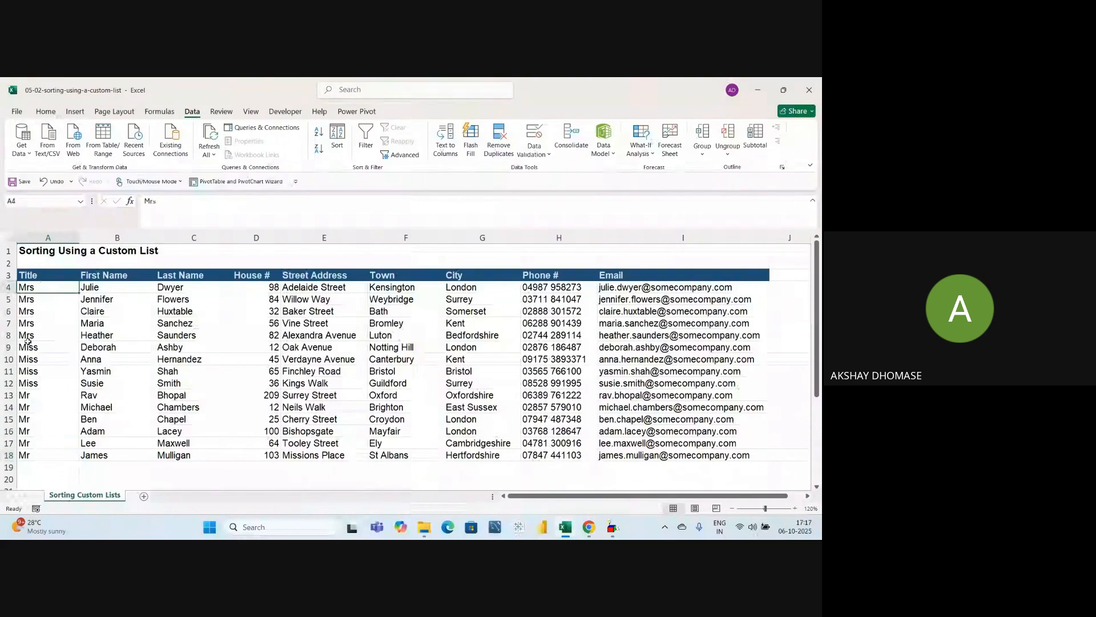
left_click_drag(39, 347, 43, 386)
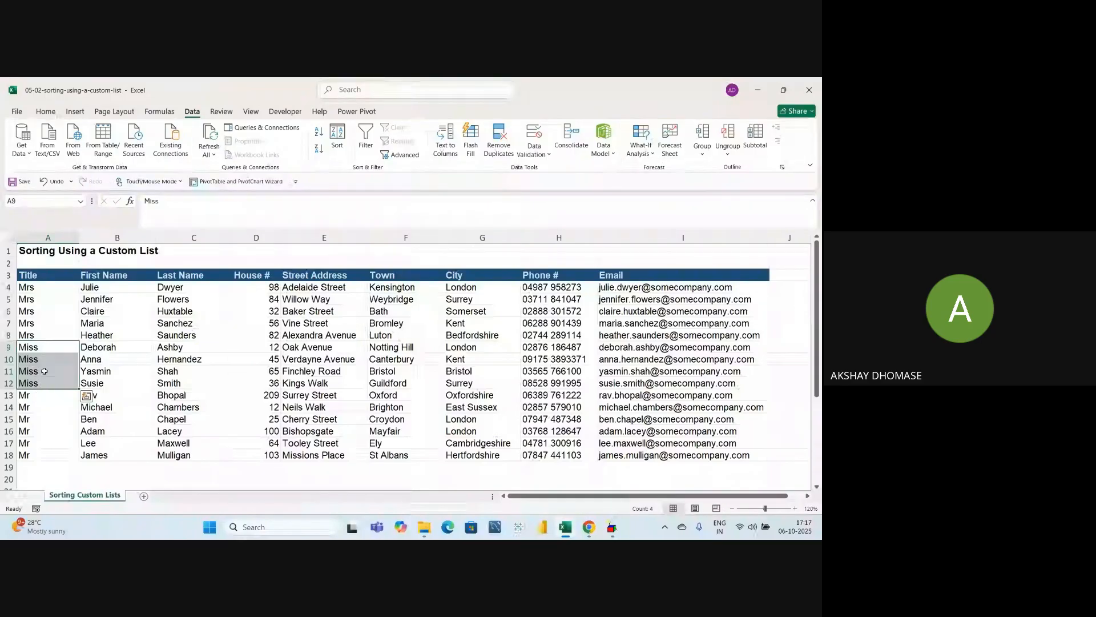
Step: Enter the title order Miss, Mrs, Mr in cells A21 to A23 below the contact table
scroll(47, 392, "down", 2)
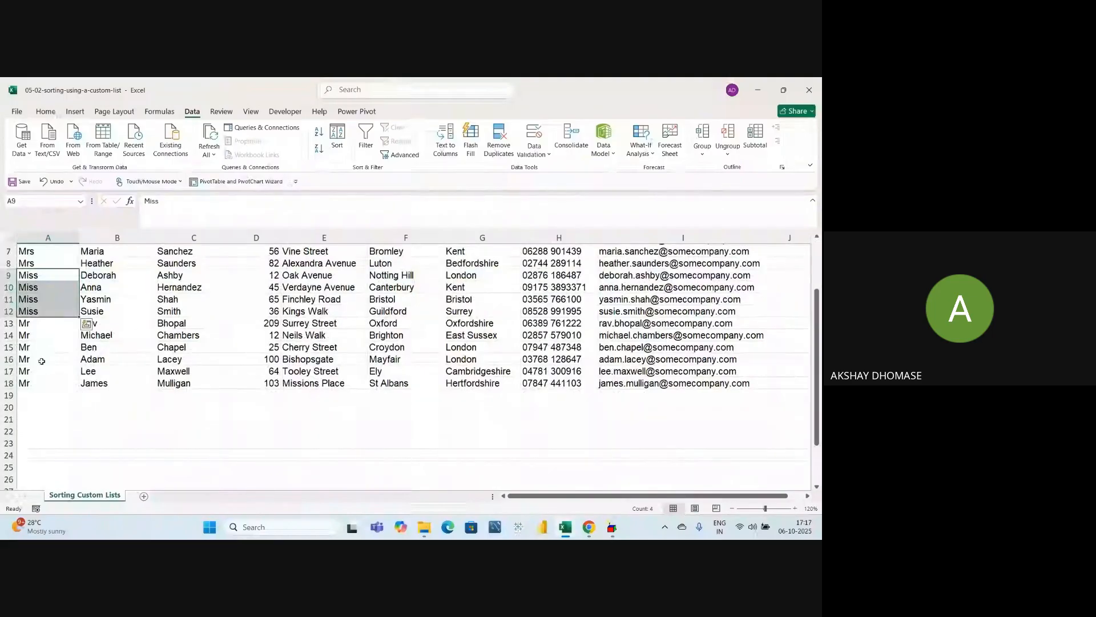
scroll(63, 399, "up", 2)
scroll(74, 426, "down", 1)
scroll(75, 426, "down", 2)
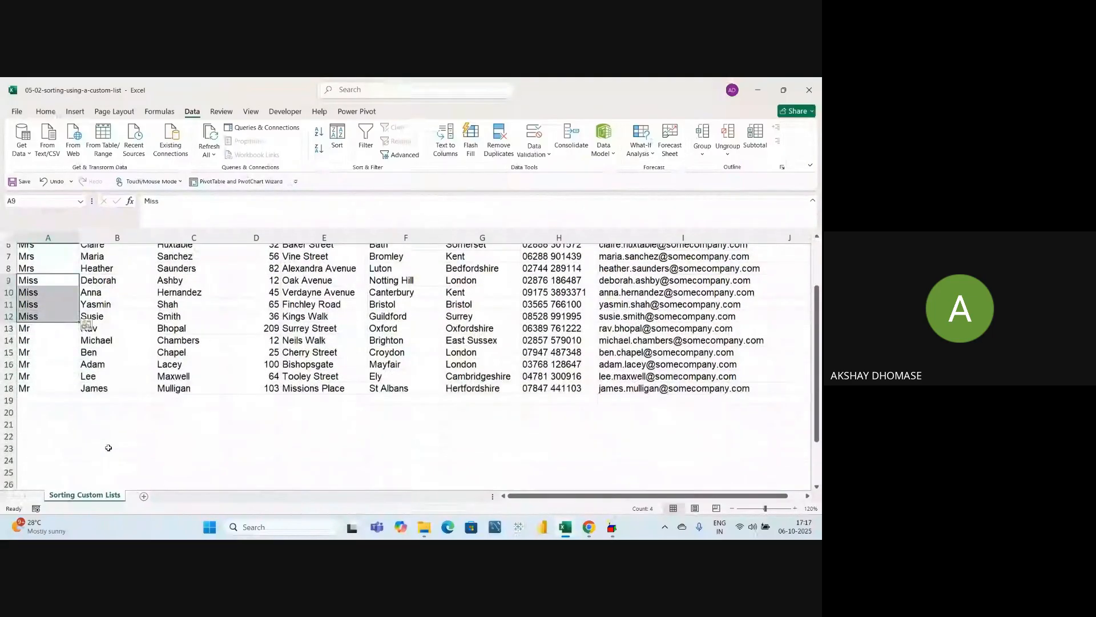
left_click(54, 419)
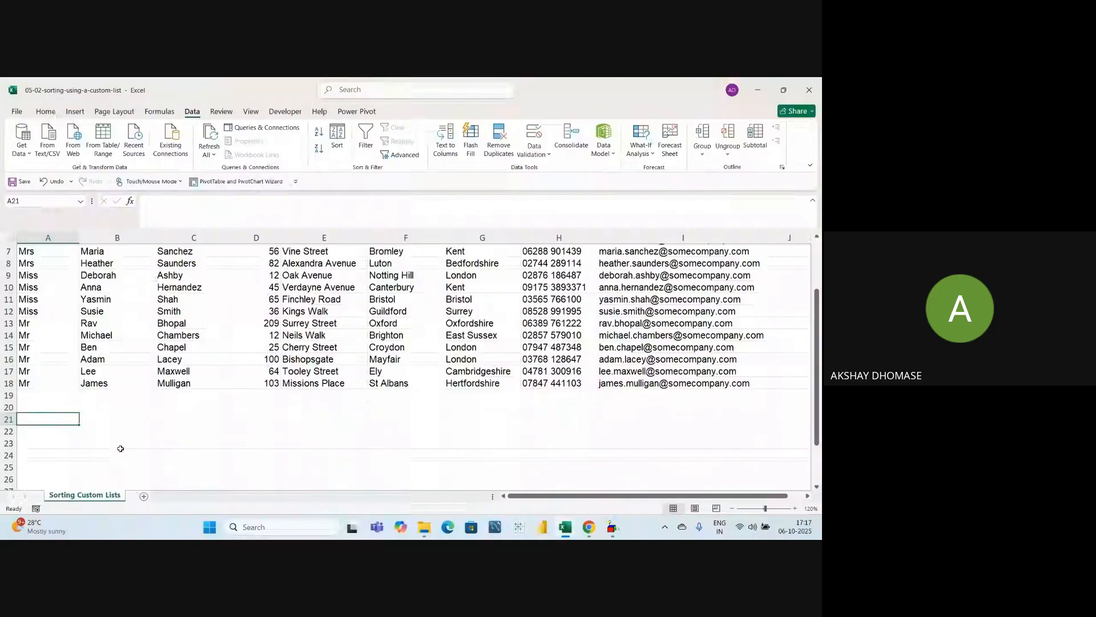
type("Miss")
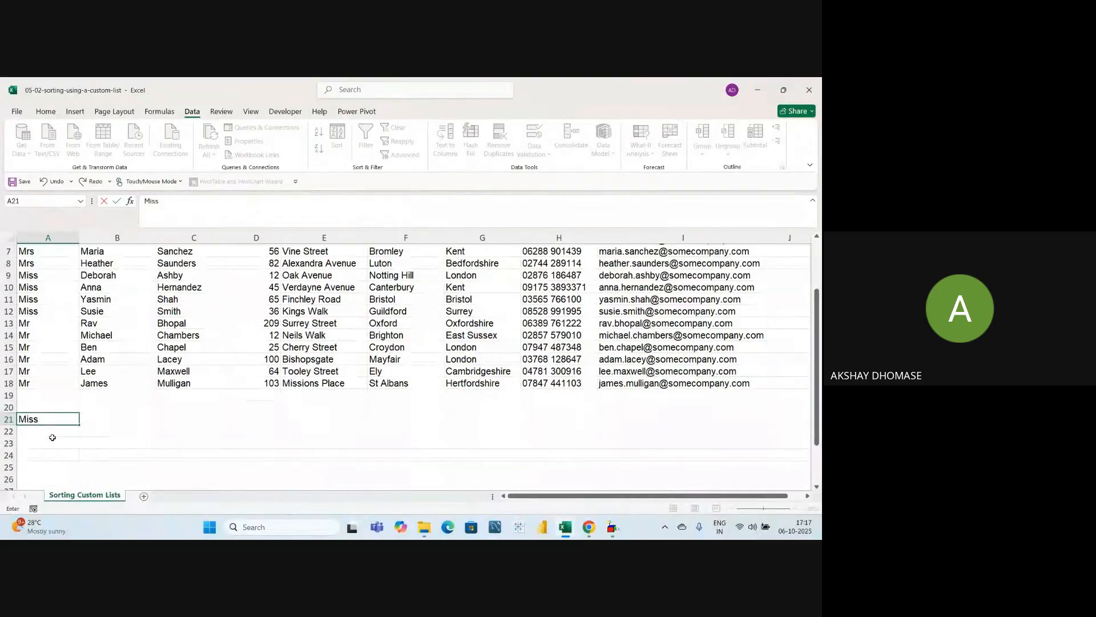
key("Return")
type("Mi")
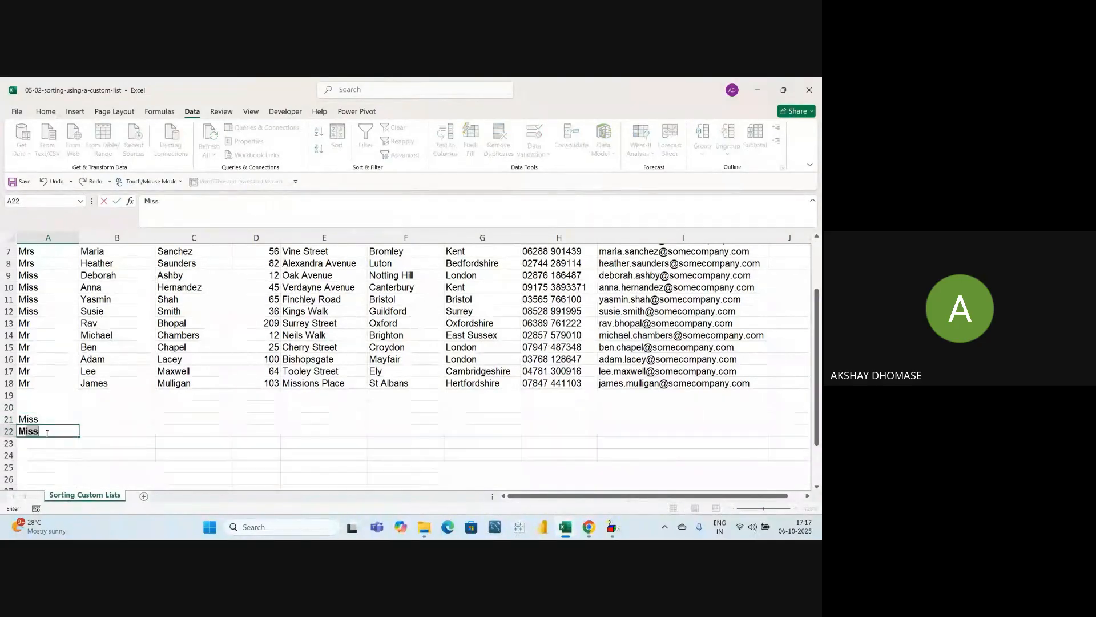
key("BackSpace")
key("BackSpace")
type("rs")
key("Return")
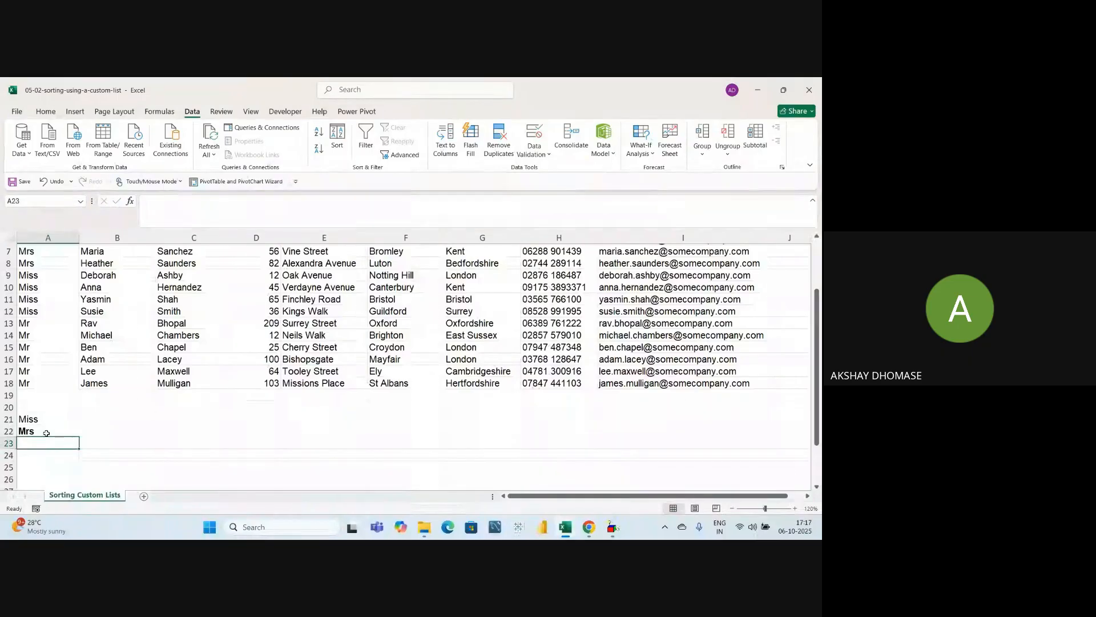
type("Mrs")
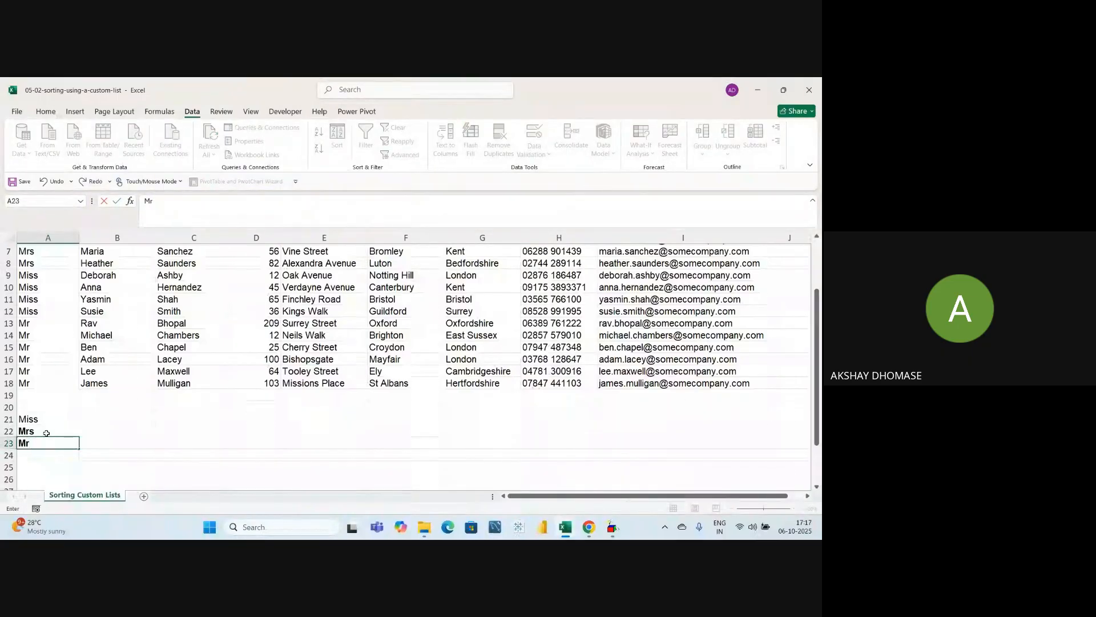
left_click(91, 454)
Step: Remove the bold formatting from the title order in A21:A23
left_click_drag(34, 420, 40, 440)
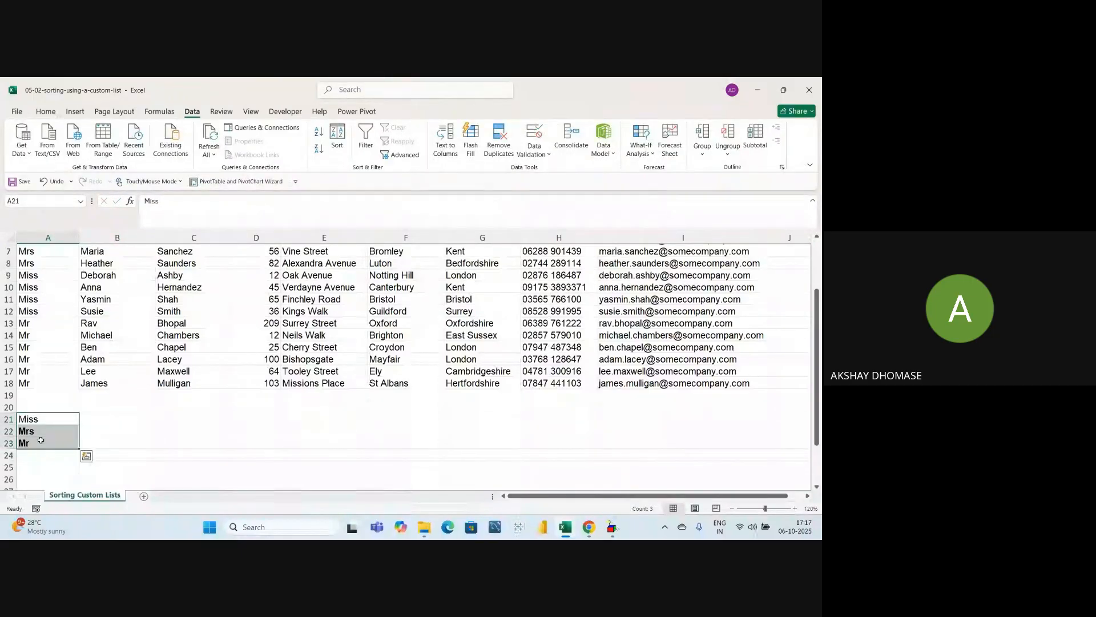
left_click(44, 111)
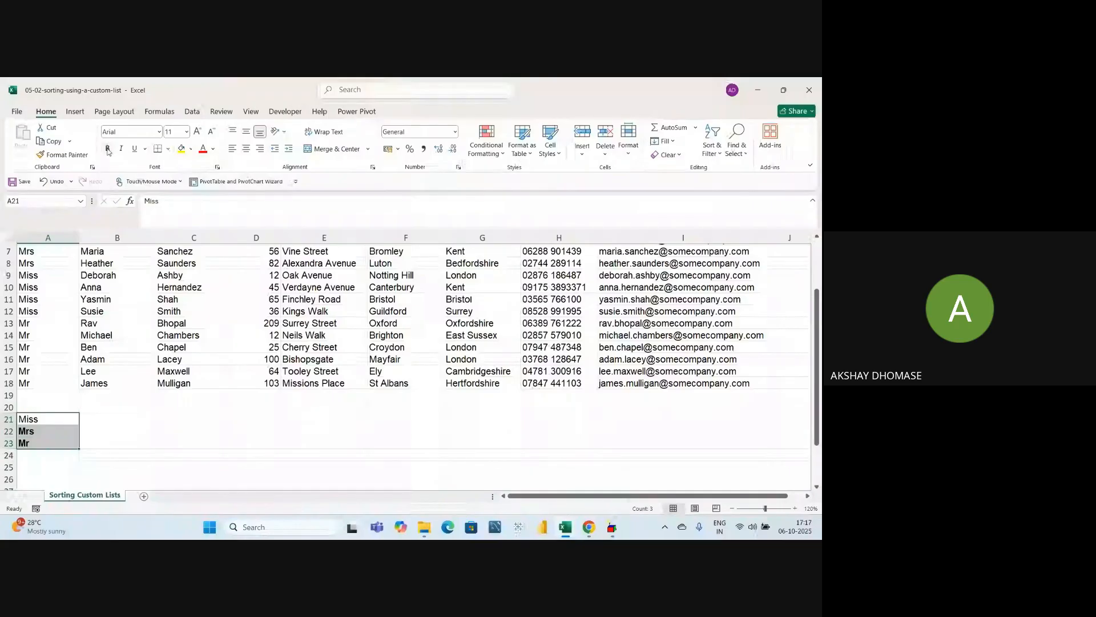
left_click(108, 150)
left_click(107, 150)
left_click(131, 427)
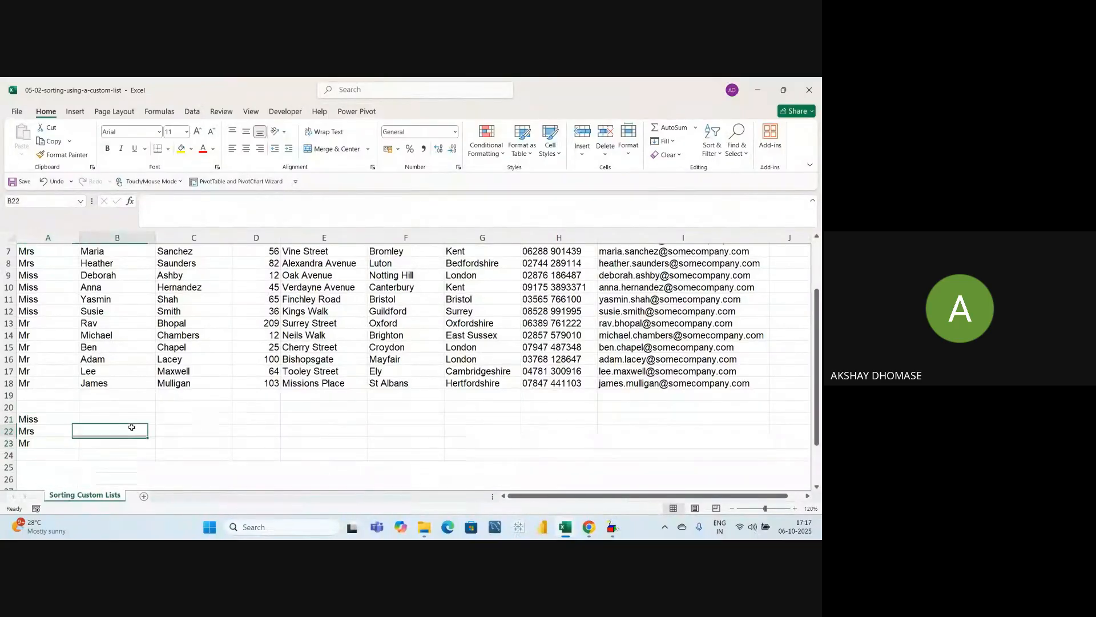
Step: Compare the title order in A21:A23 with the Miss rows in A9:A12 of the contact table
left_click_drag(40, 419, 54, 439)
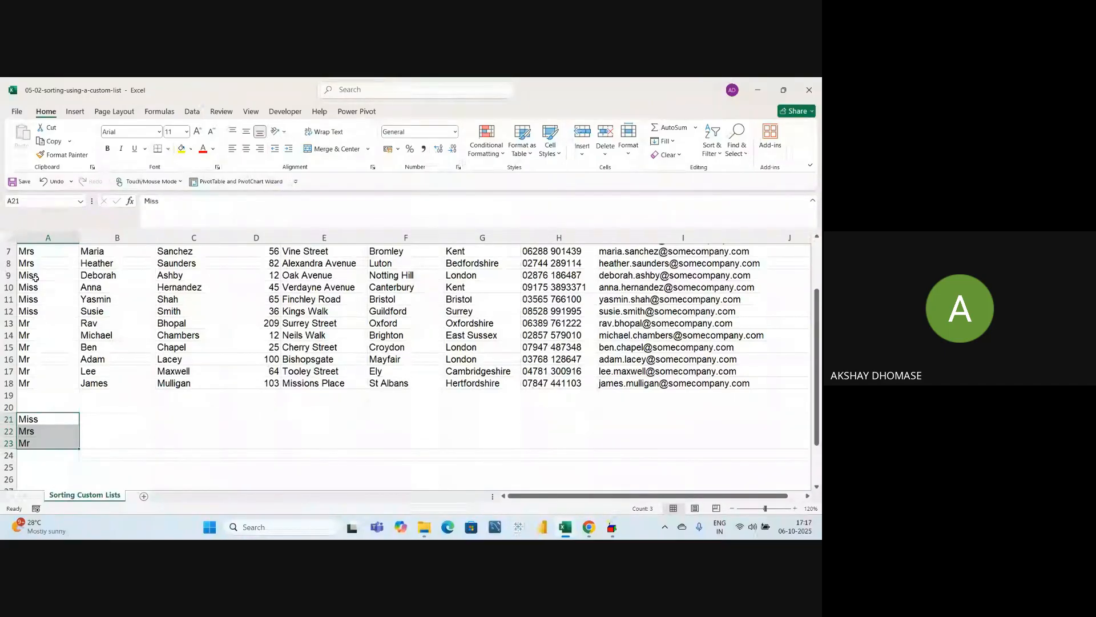
left_click_drag(34, 277, 36, 310)
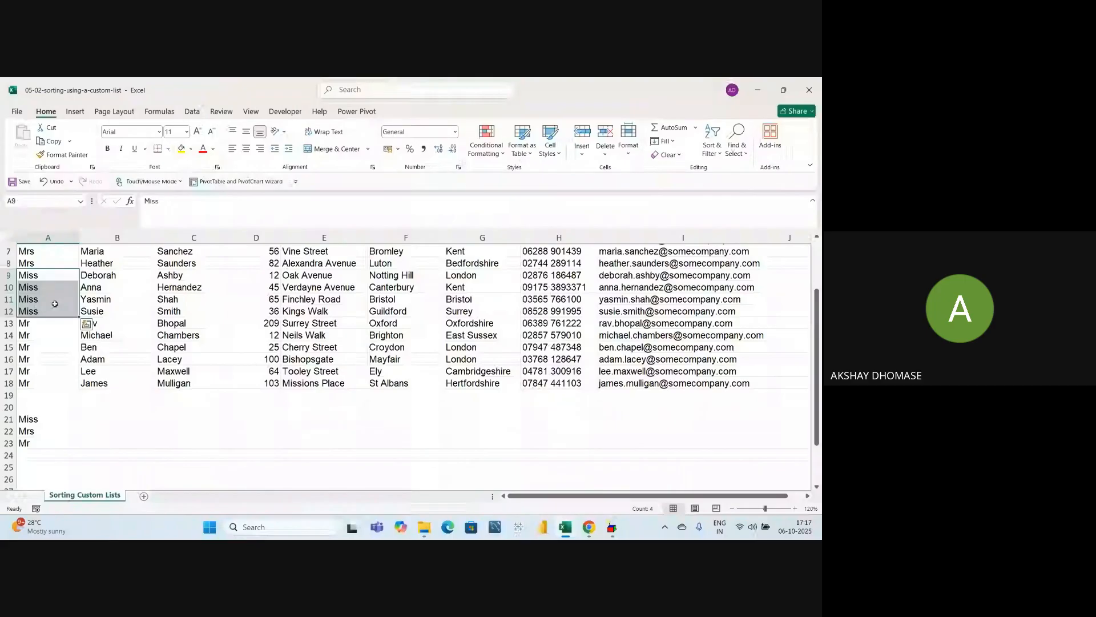
left_click(121, 442)
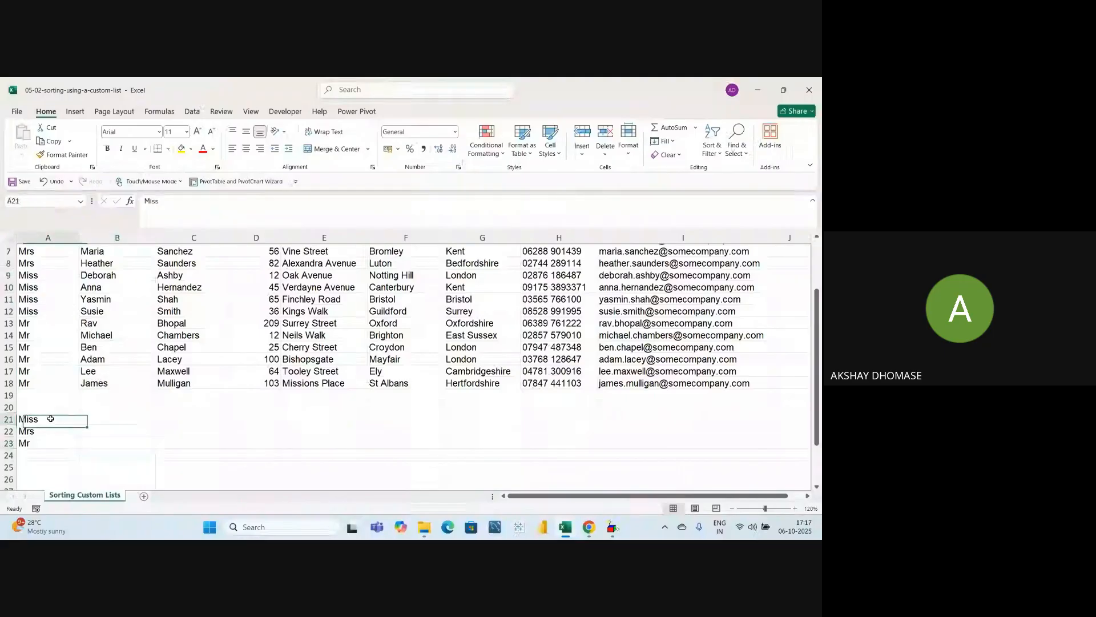
left_click_drag(32, 419, 48, 442)
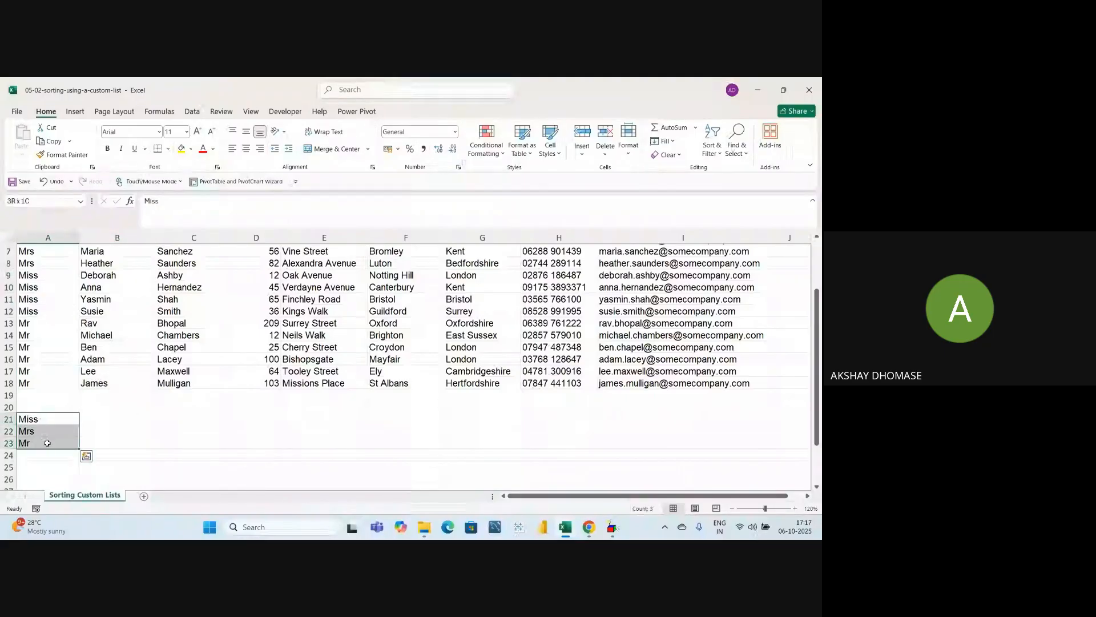
left_click(46, 419)
left_click_drag(31, 419, 40, 441)
left_click(136, 434)
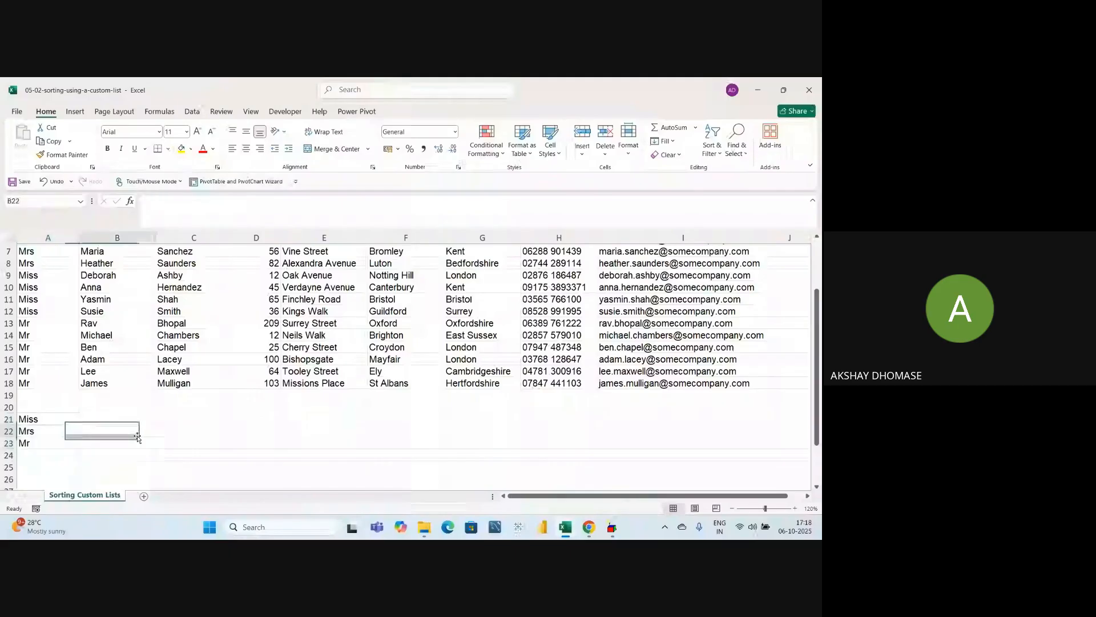
left_click_drag(70, 419, 67, 430)
left_click(97, 407)
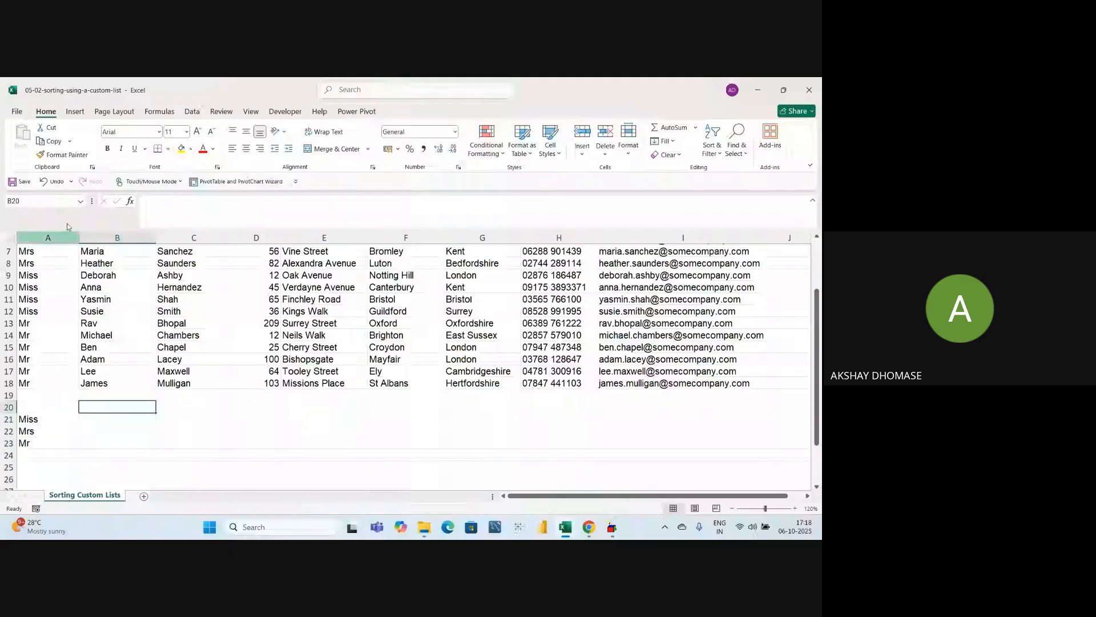
Step: Open the Custom Lists editor from the General section of the advanced Excel options
left_click(16, 111)
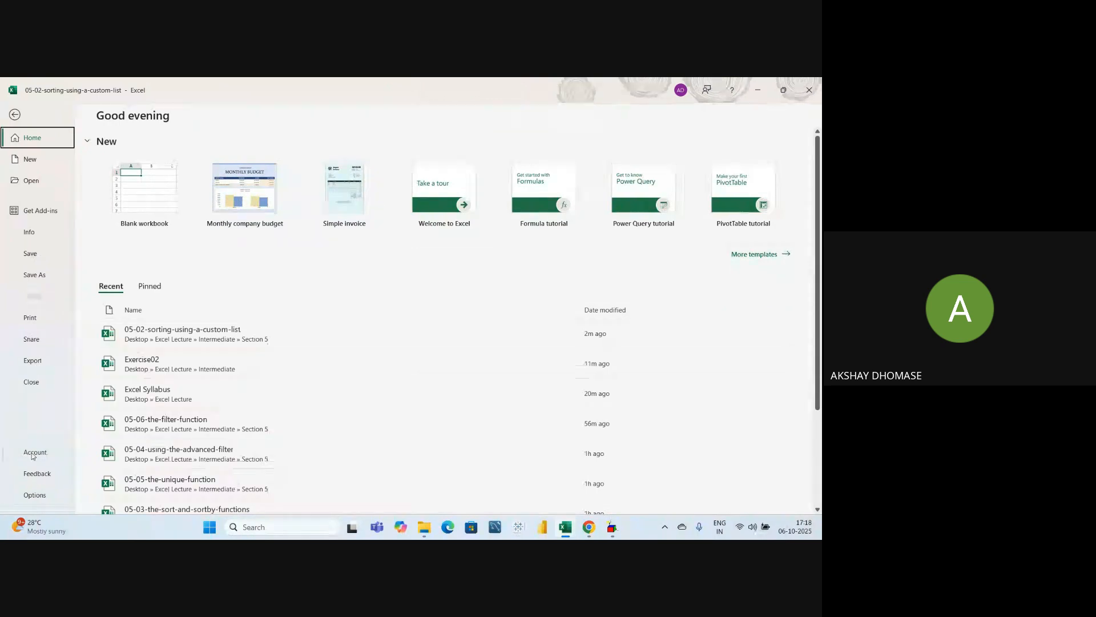
left_click(34, 497)
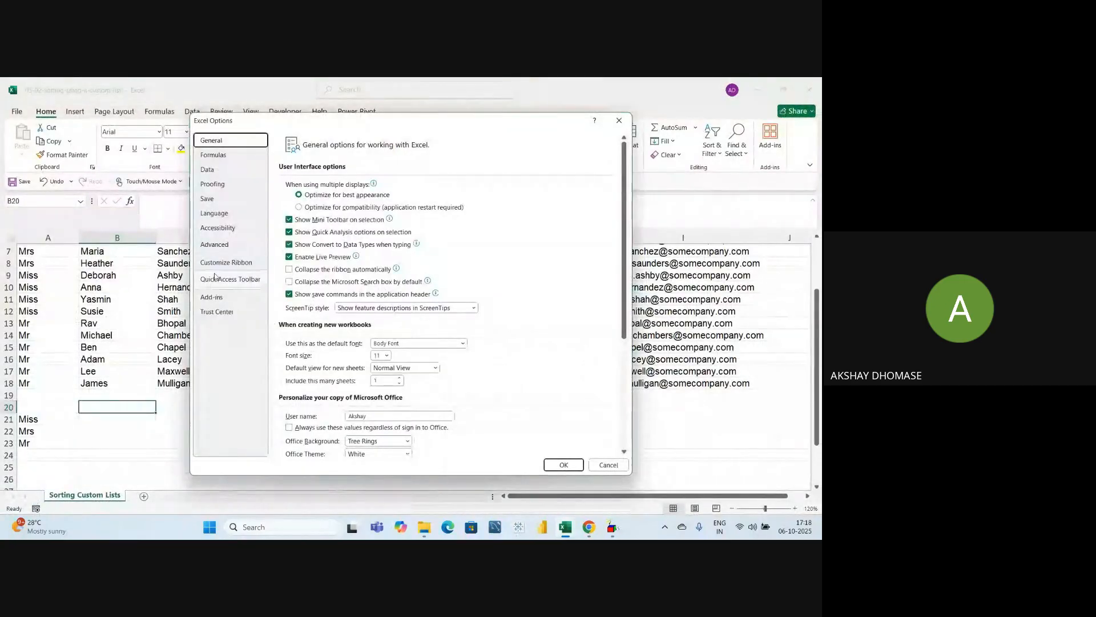
left_click(217, 246)
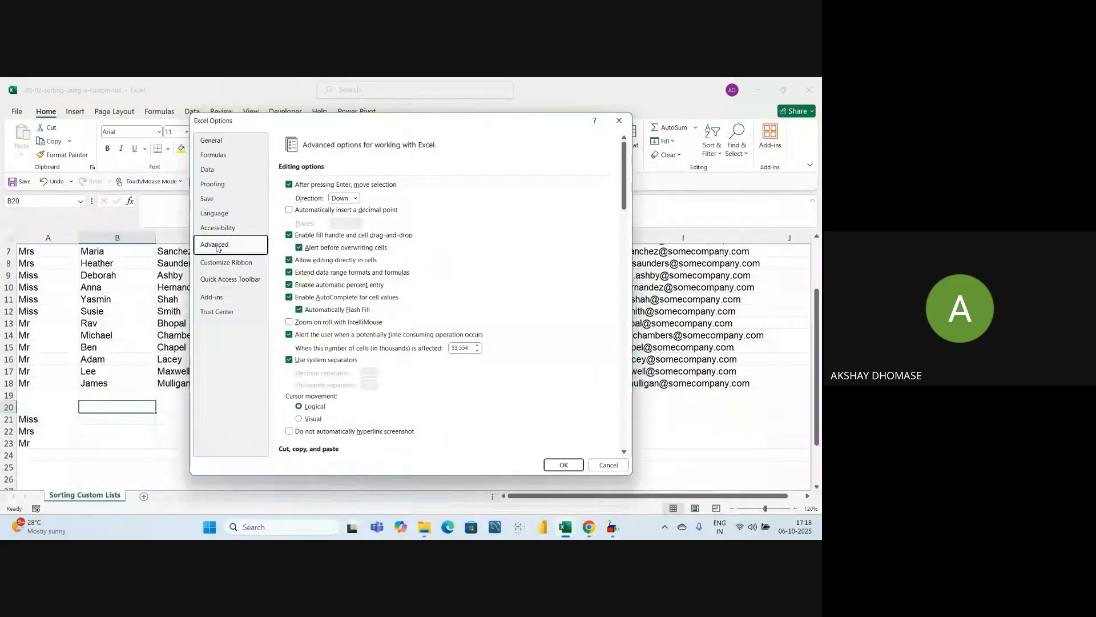
scroll(391, 392, "down", 4)
scroll(391, 392, "down", 10)
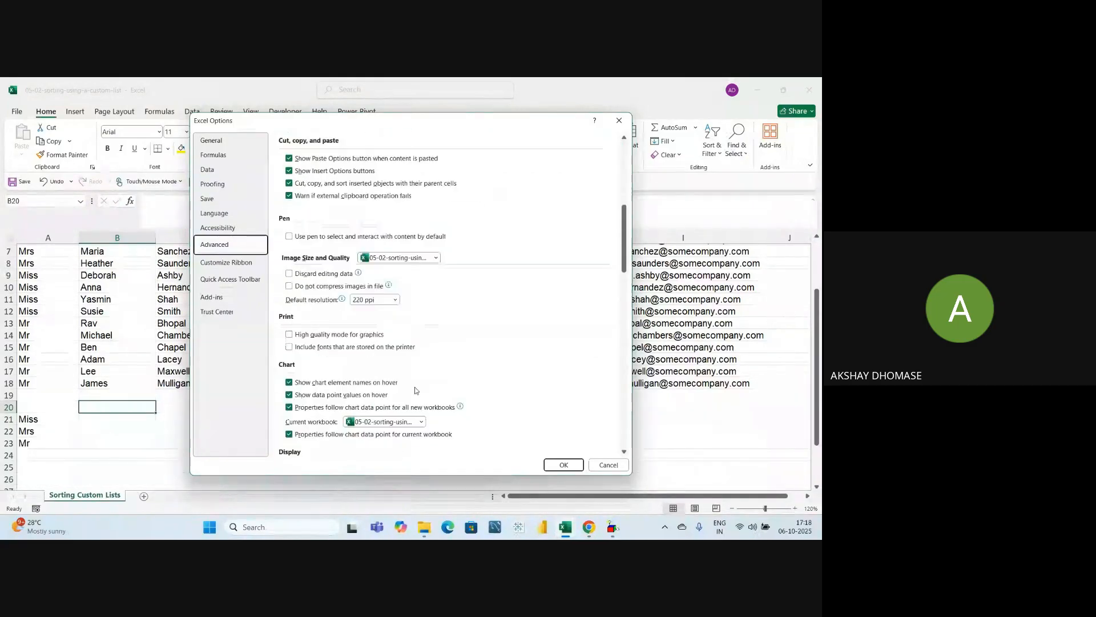
scroll(415, 390, "down", 8)
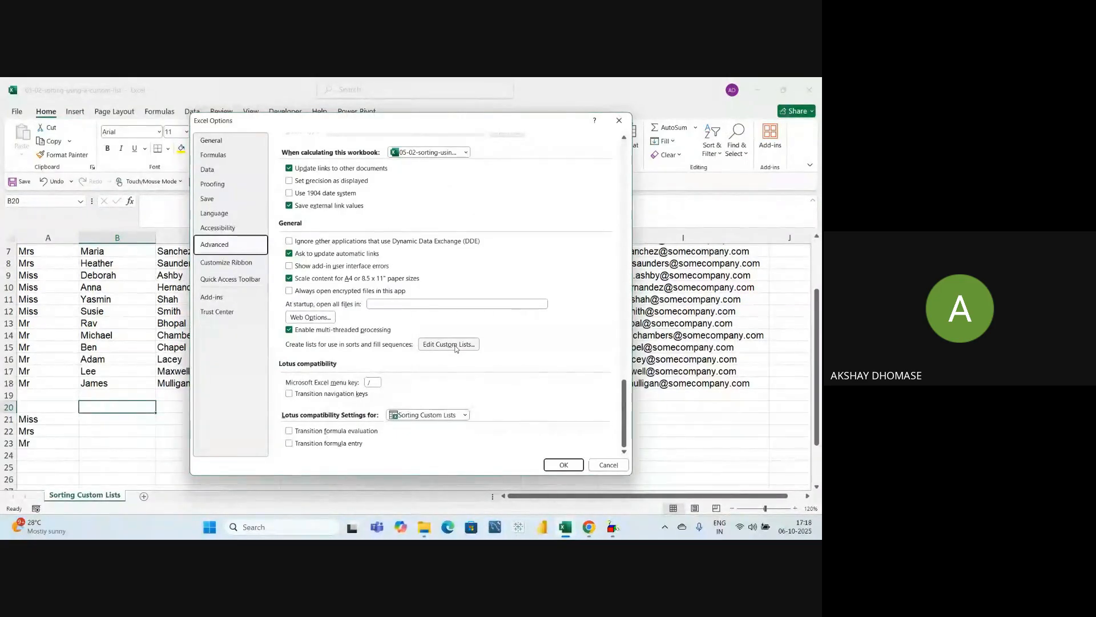
left_click(455, 347)
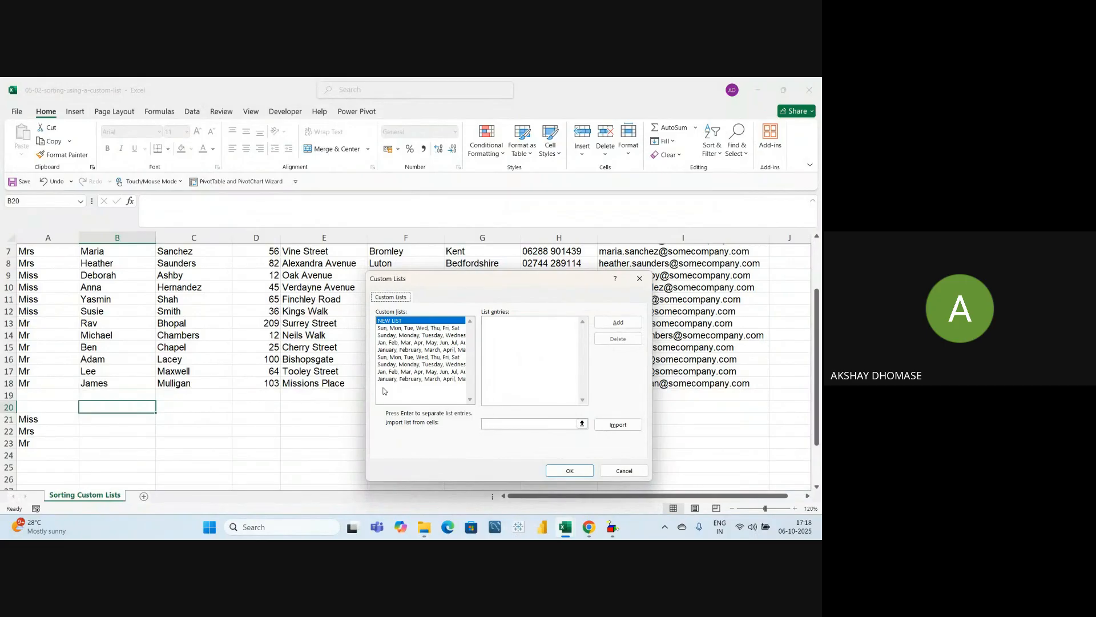
Step: Import cells A21:A23 as the custom list Miss, Mrs, Mr and save the options
left_click(582, 424)
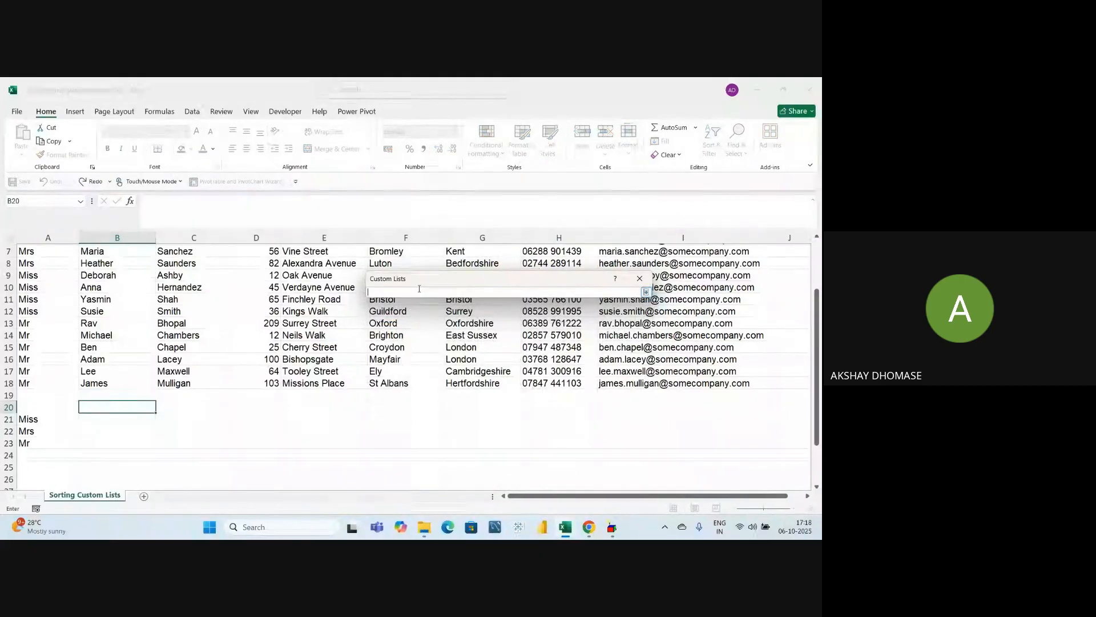
left_click_drag(525, 283, 384, 423)
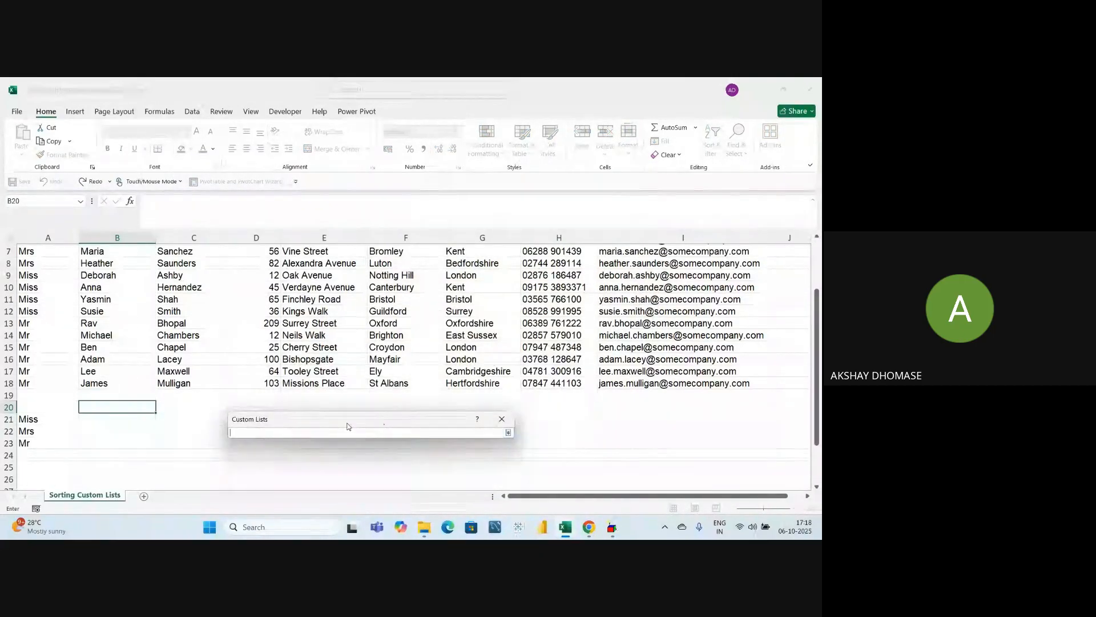
left_click_drag(33, 418, 38, 445)
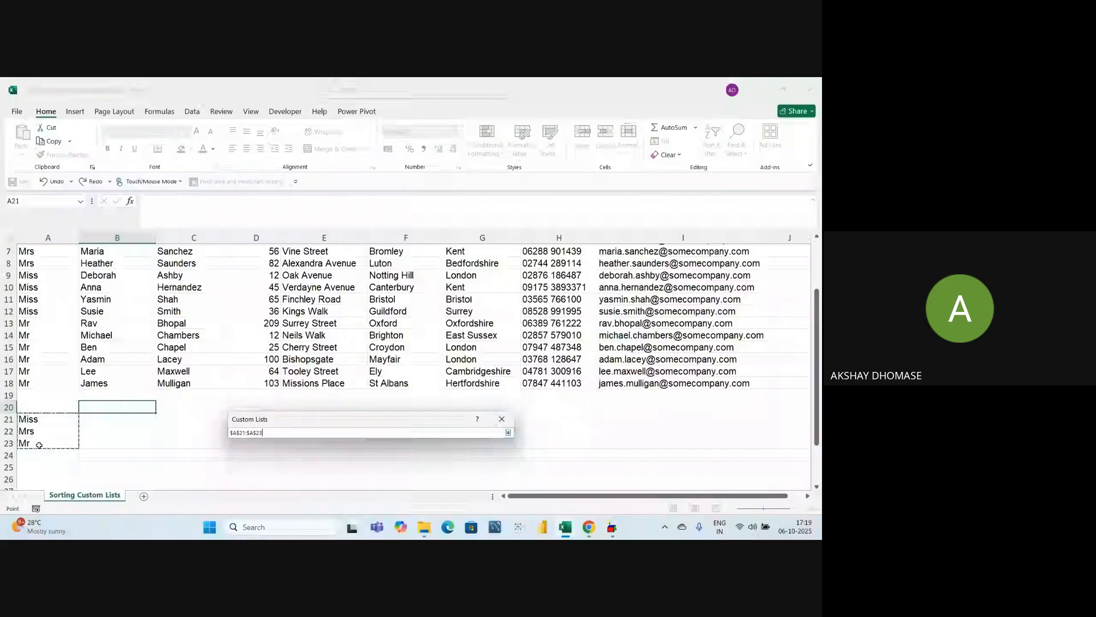
key("Return")
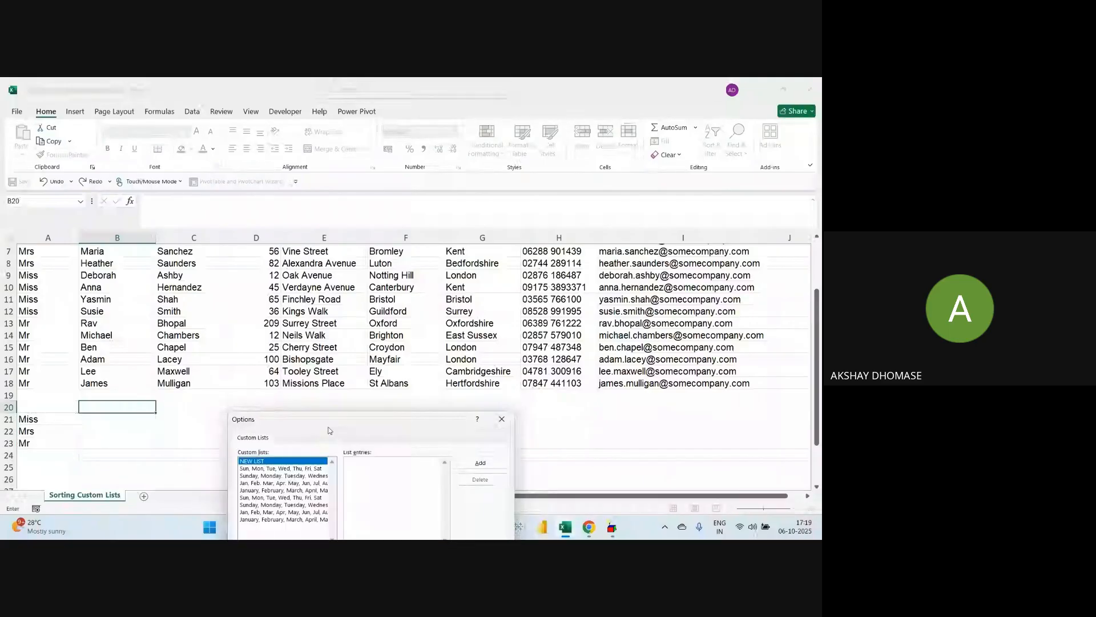
left_click_drag(350, 423, 350, 290)
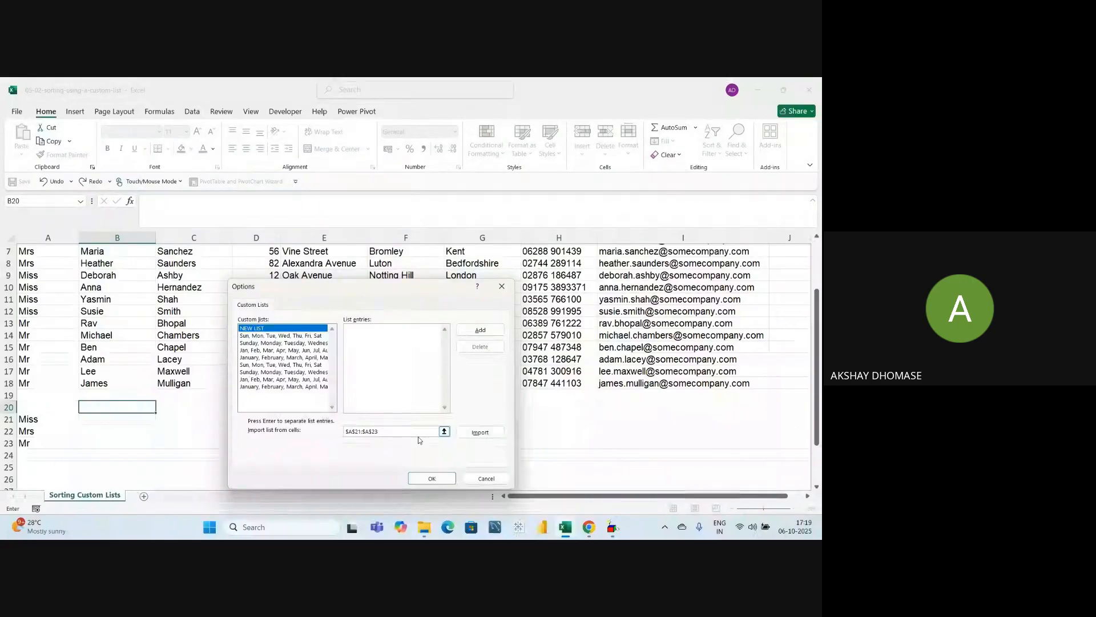
left_click(477, 435)
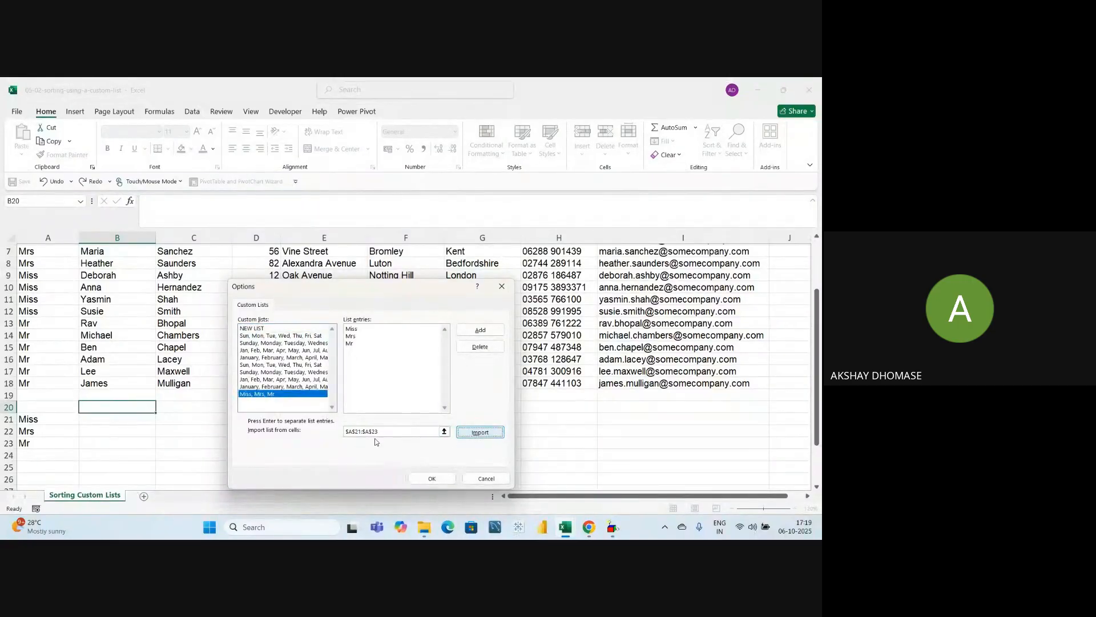
left_click(431, 480)
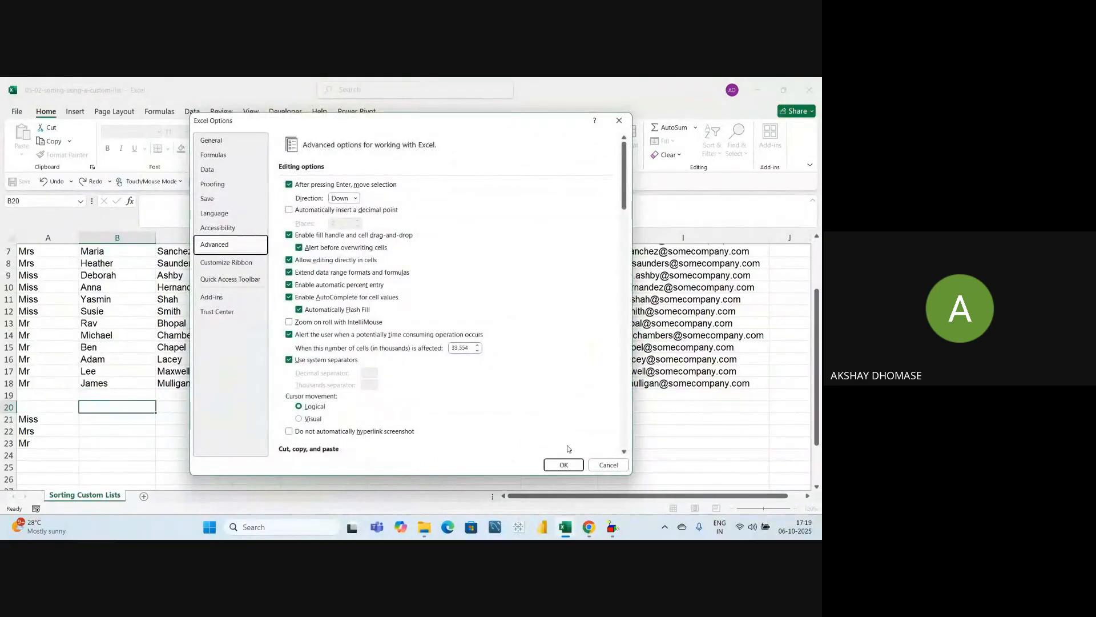
left_click(564, 465)
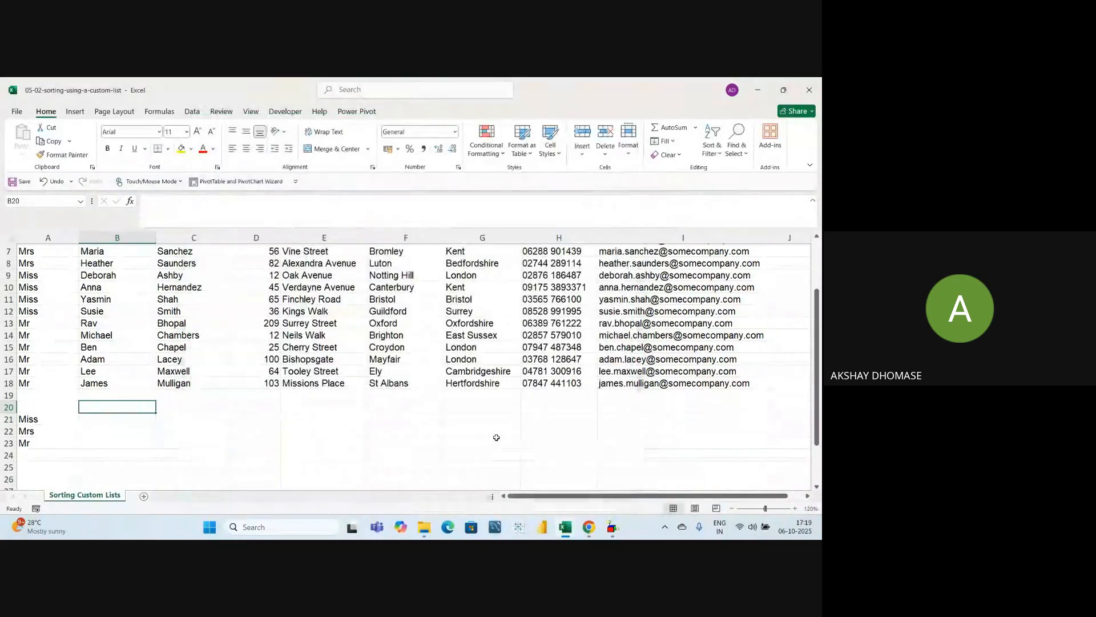
Step: Review the title order in A21:A23 against the current order of the contact table's Title column
left_click(437, 431)
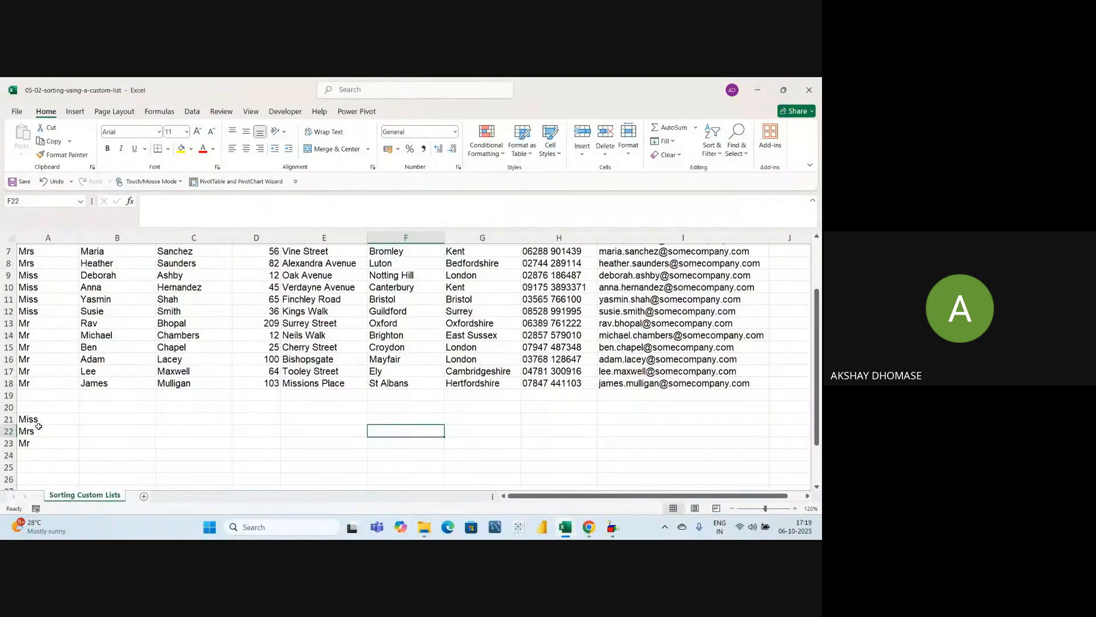
left_click_drag(37, 421, 40, 444)
left_click(195, 443)
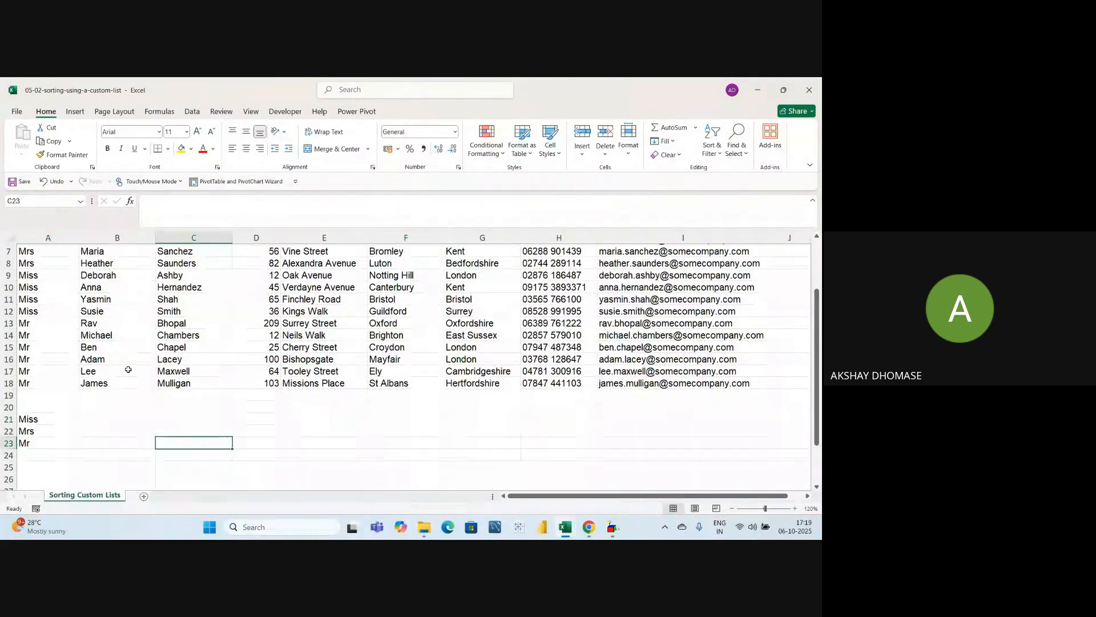
scroll(156, 411, "up", 2)
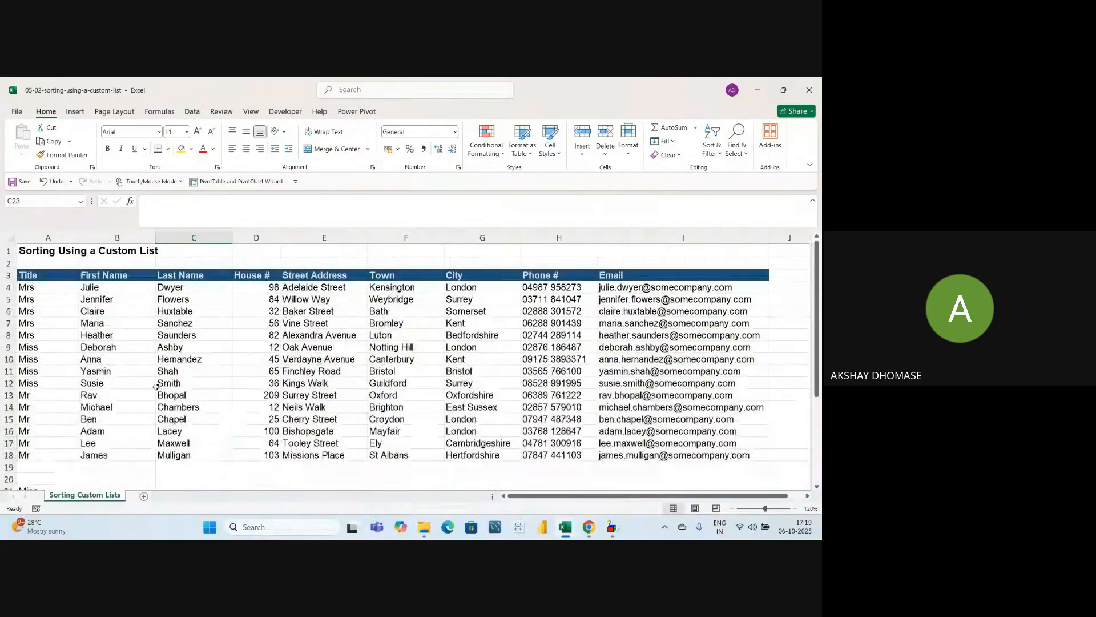
left_click(138, 356)
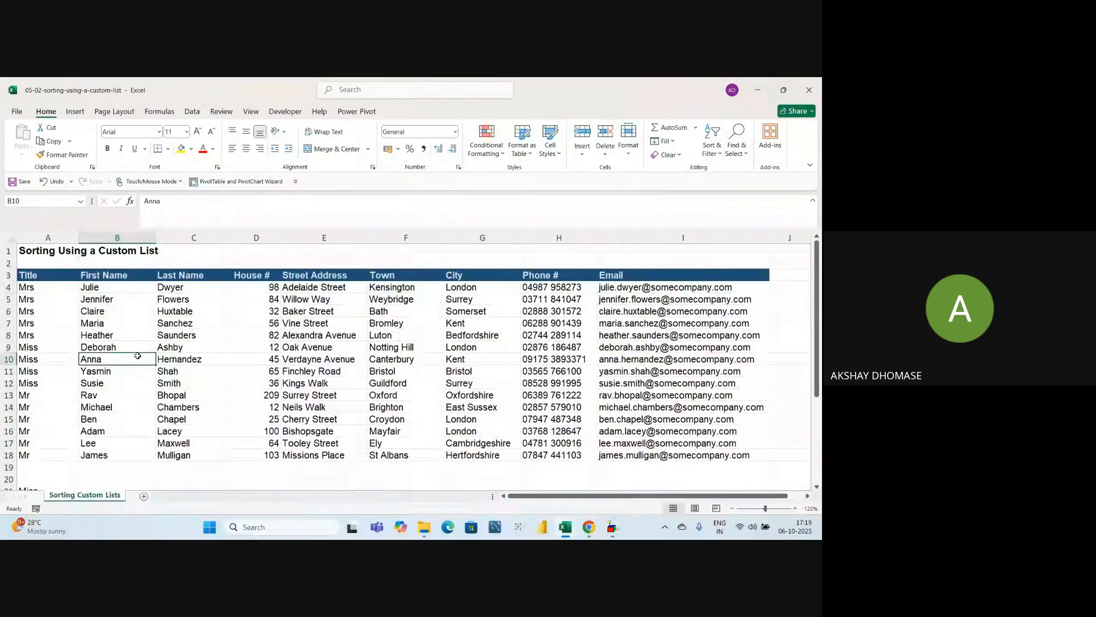
scroll(98, 434, "down", 4)
left_click(41, 349)
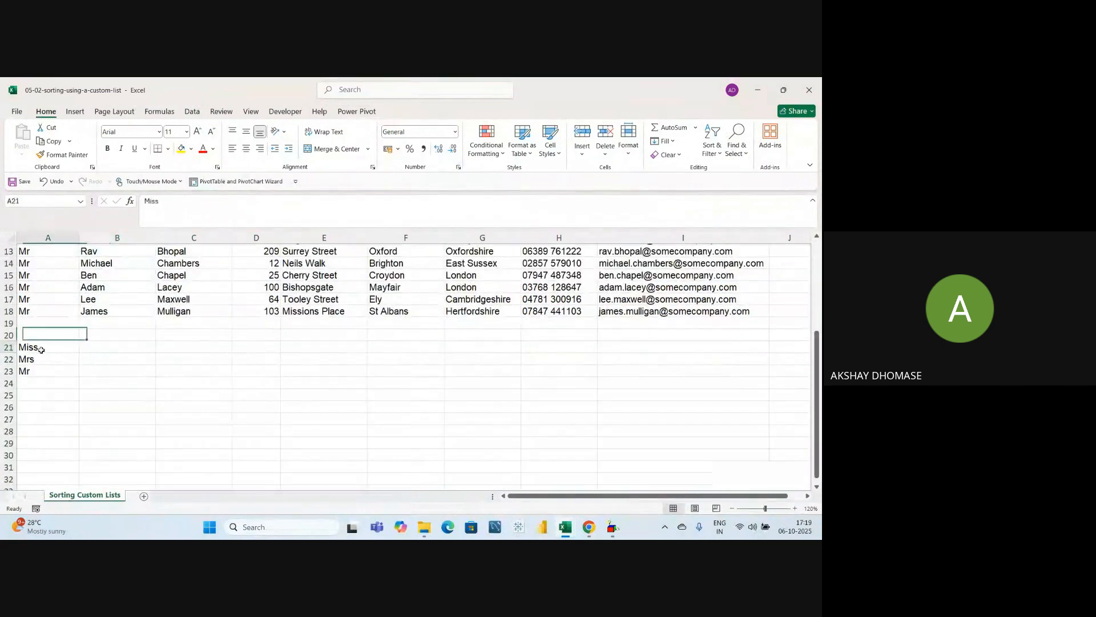
Step: Compare the Miss, Mrs, Mr sequence in A21:A23 with the Miss, Mrs and Mr blocks in the contact table's Title column
left_click_drag(41, 349, 40, 372)
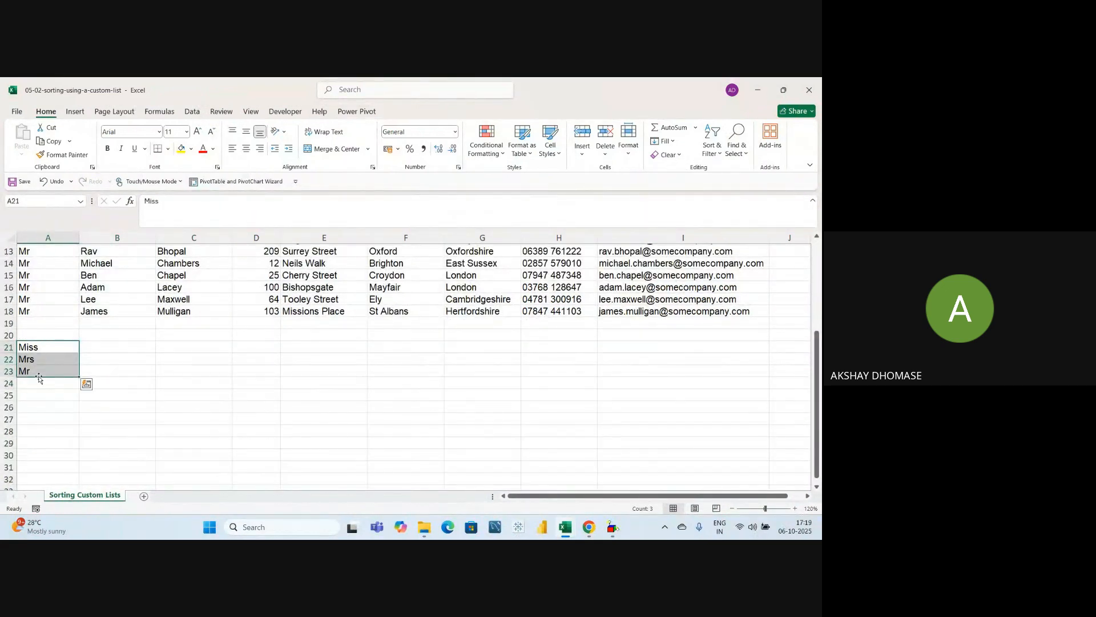
scroll(47, 380, "up", 3)
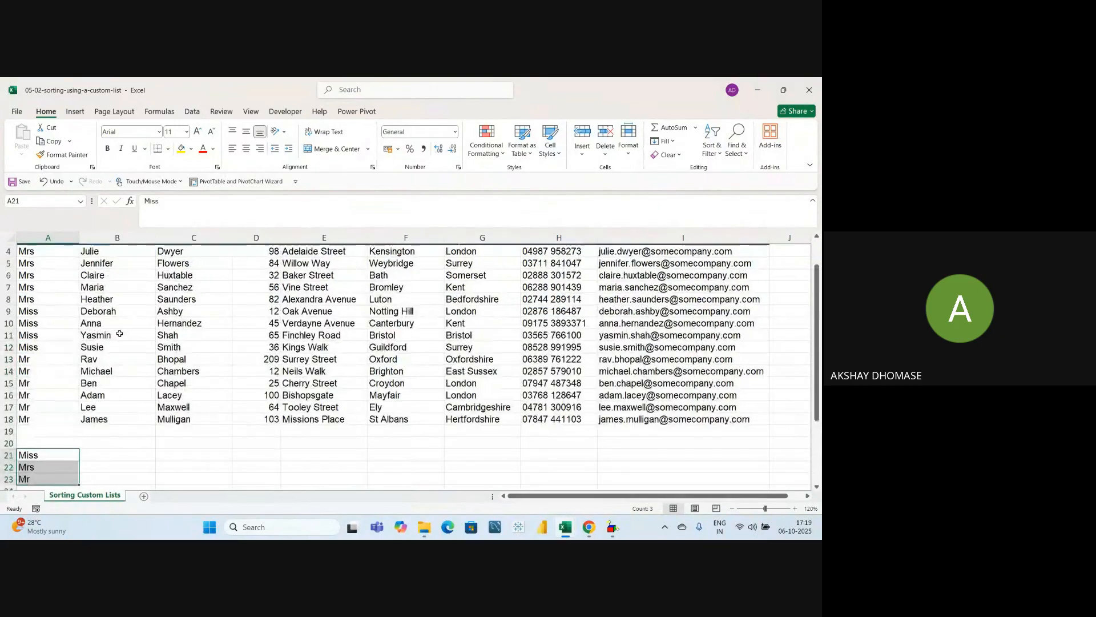
left_click(120, 334)
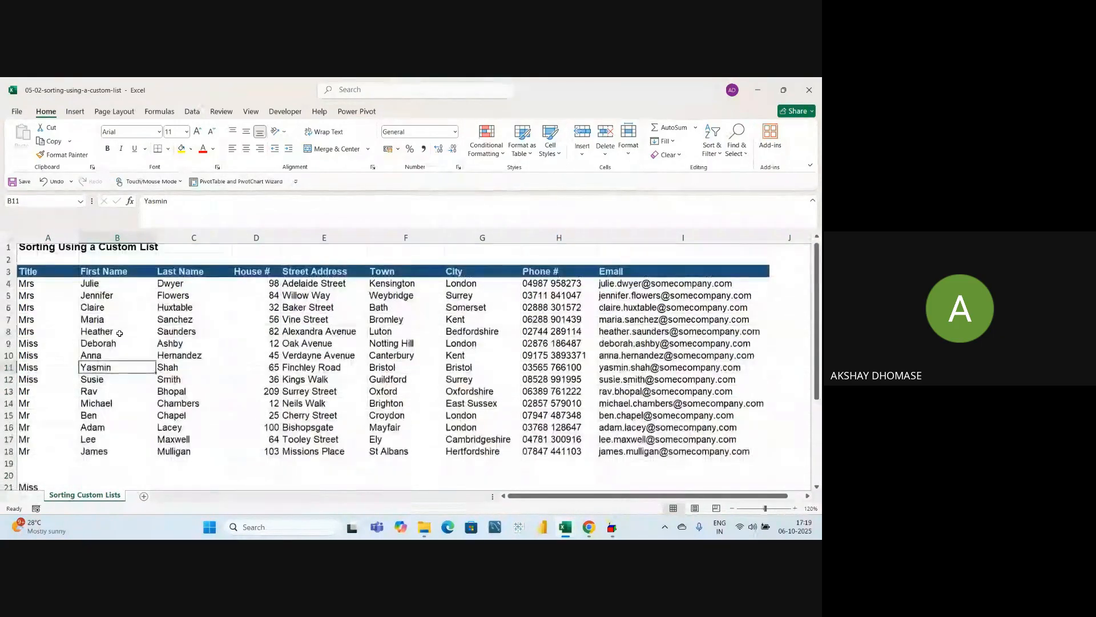
scroll(21, 371, "up", 1)
left_click_drag(29, 345, 32, 382)
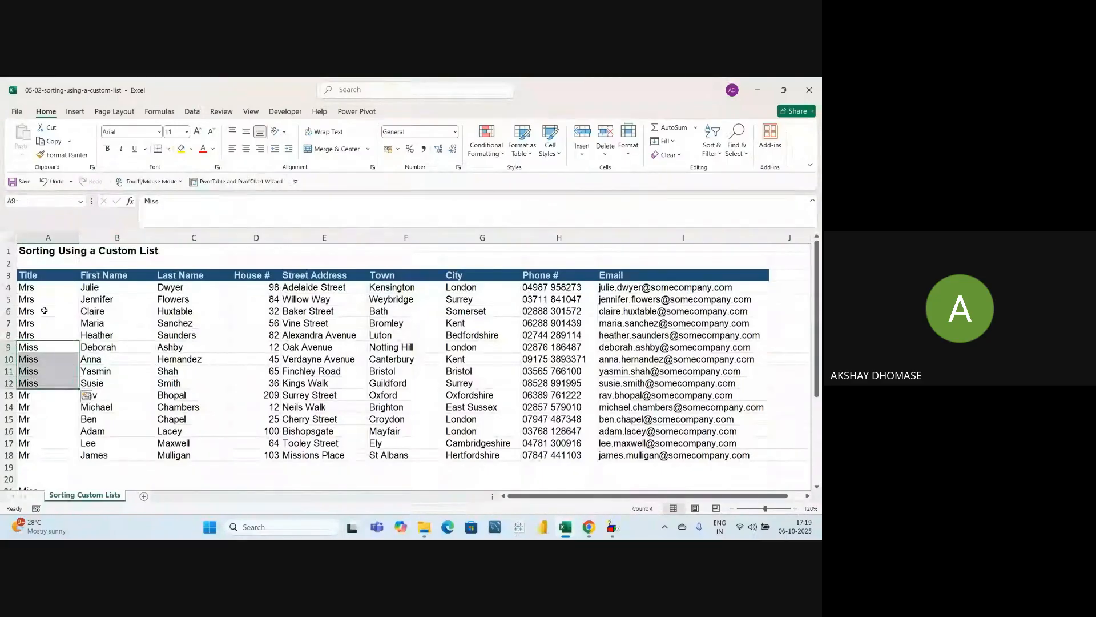
left_click_drag(28, 287, 35, 329)
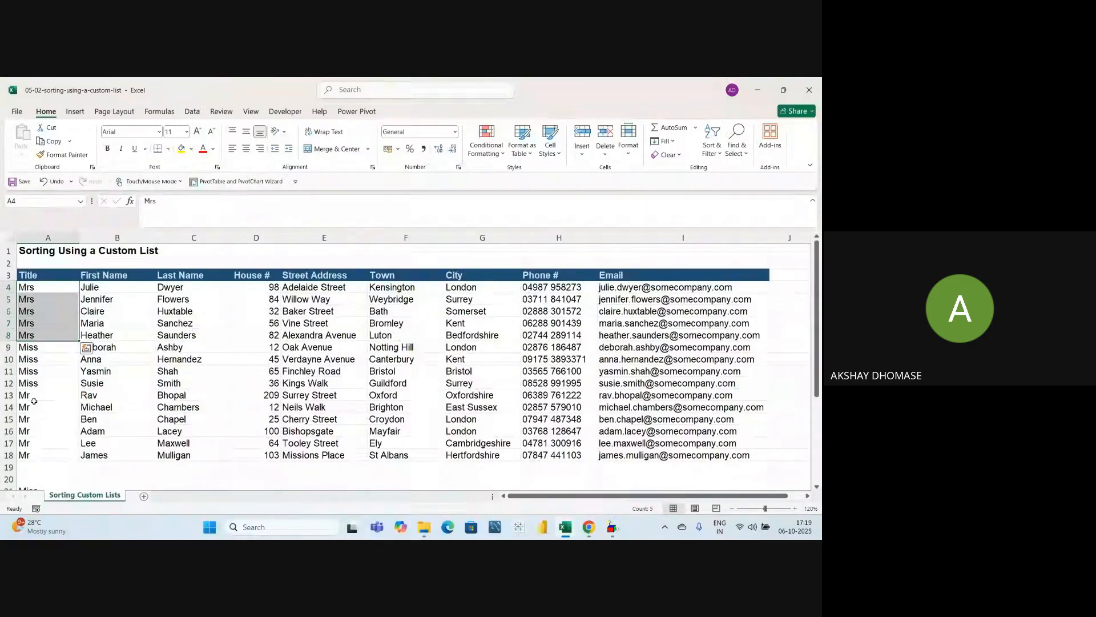
left_click_drag(29, 406, 34, 455)
scroll(59, 433, "down", 2)
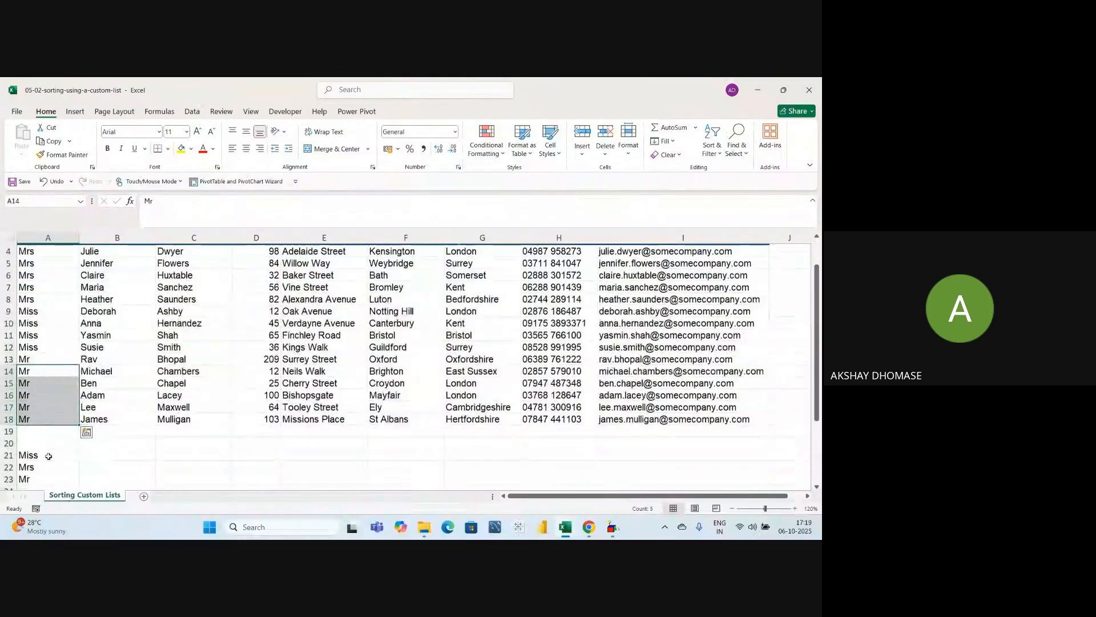
left_click(34, 420)
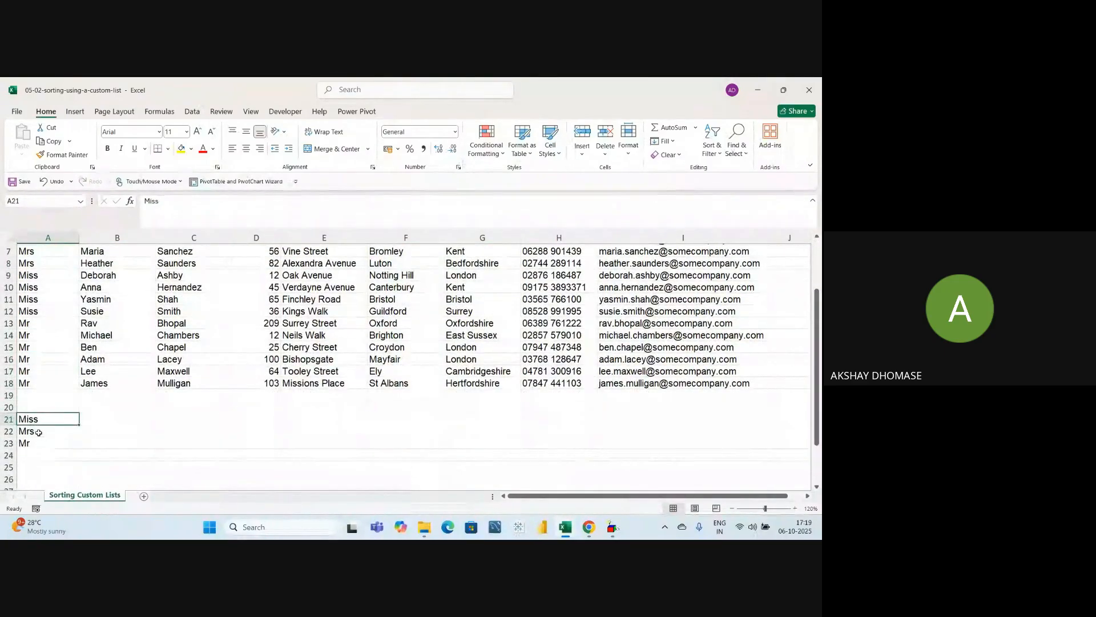
key("Down")
left_click(35, 446)
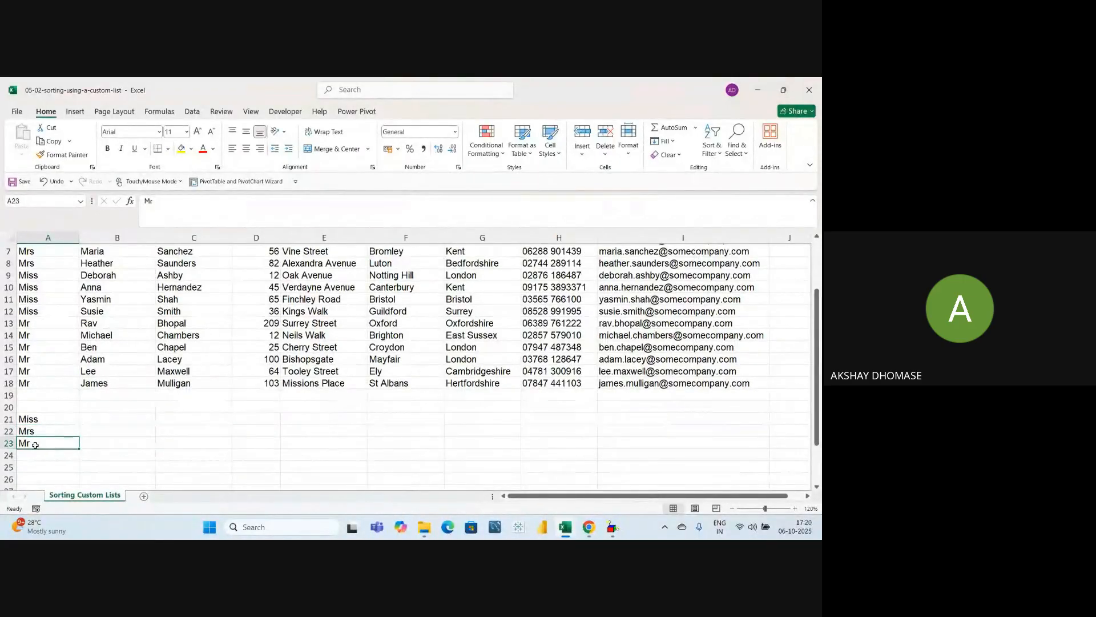
scroll(85, 443, "up", 2)
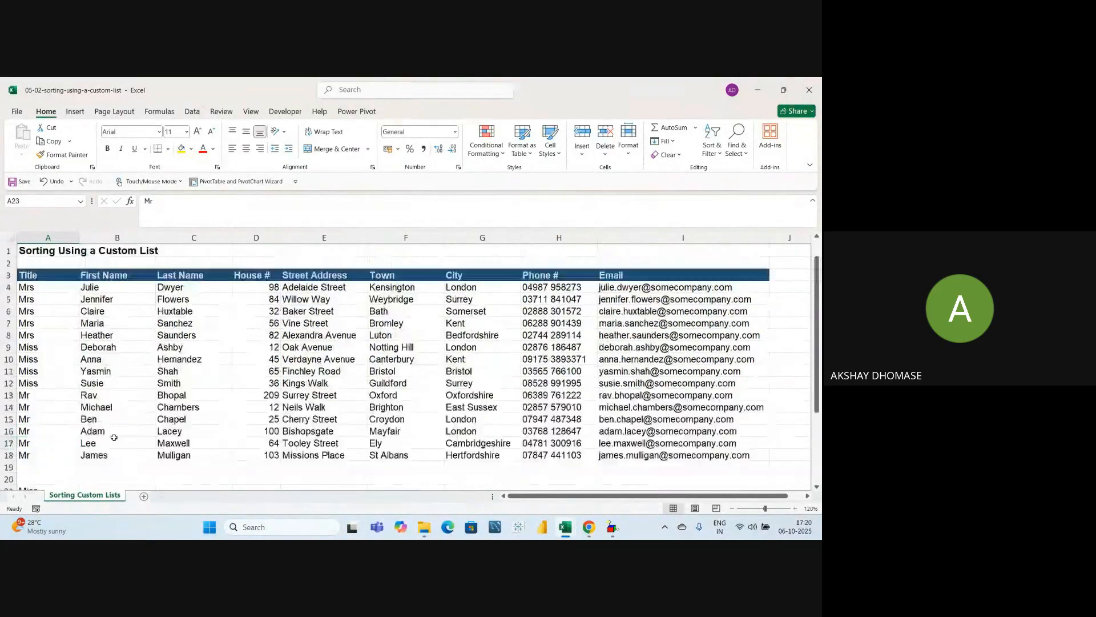
Step: Set up a sort of the contact table by the First Name column, based on cell values
left_click(147, 362)
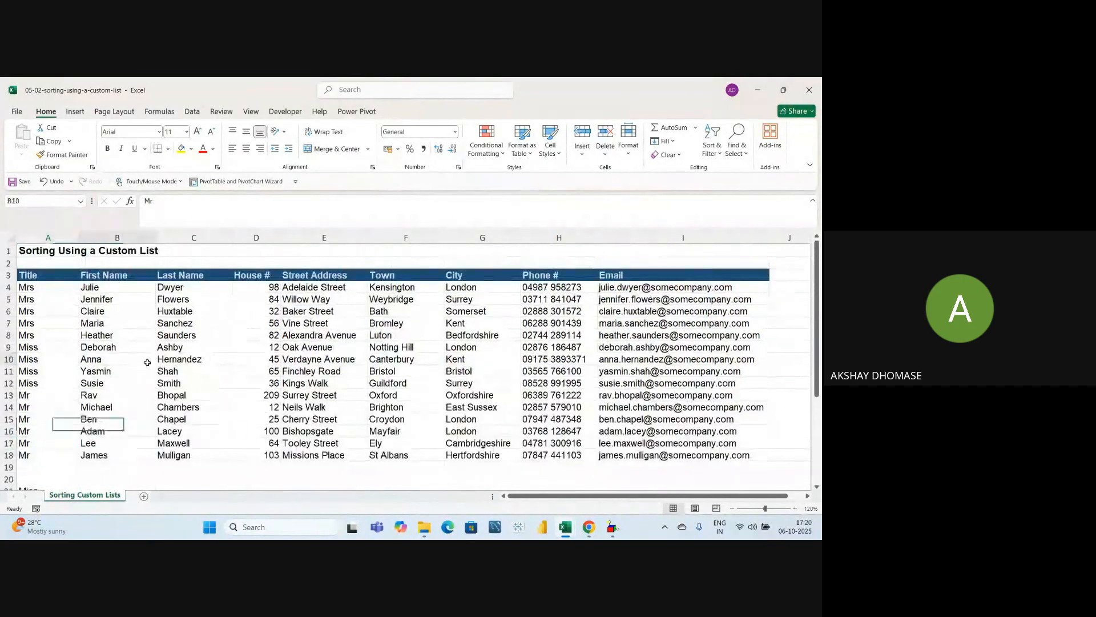
left_click(192, 112)
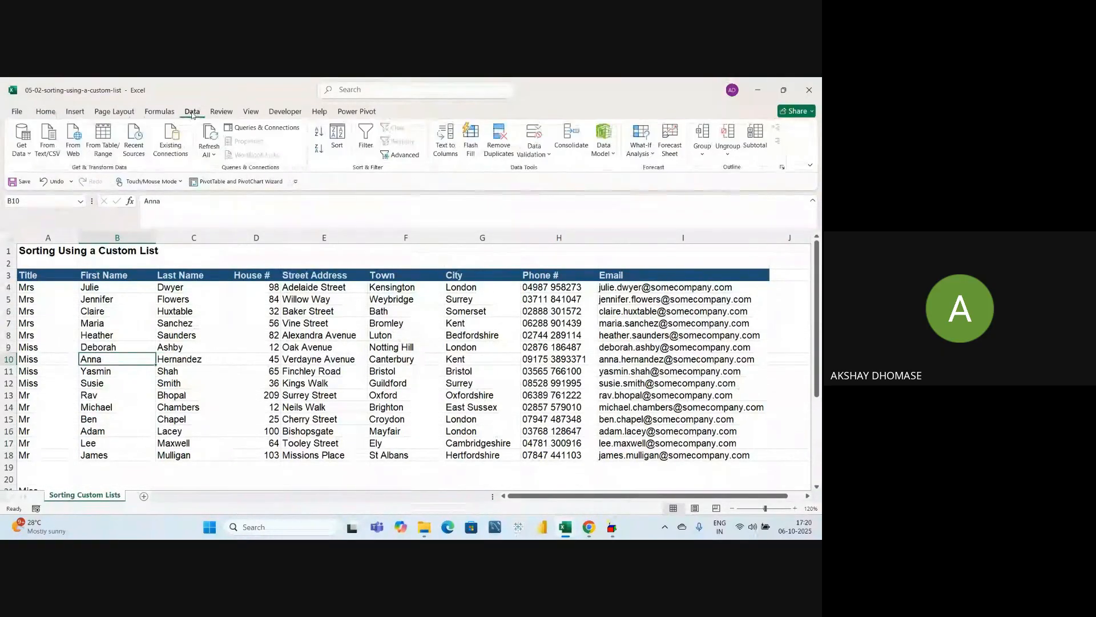
left_click(338, 139)
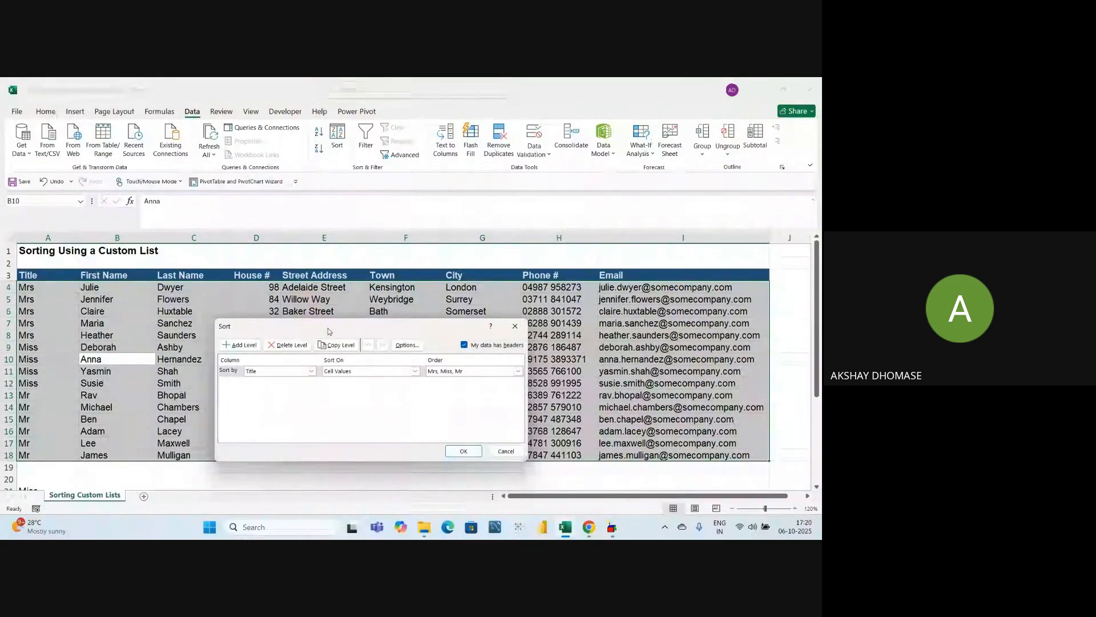
left_click_drag(328, 331, 315, 293)
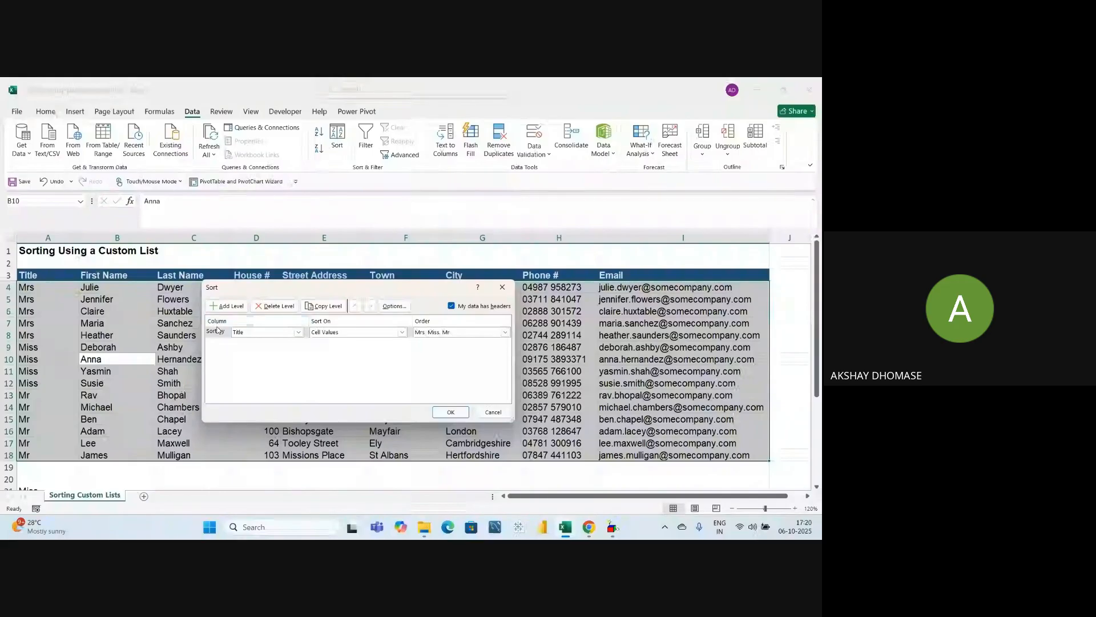
left_click(298, 332)
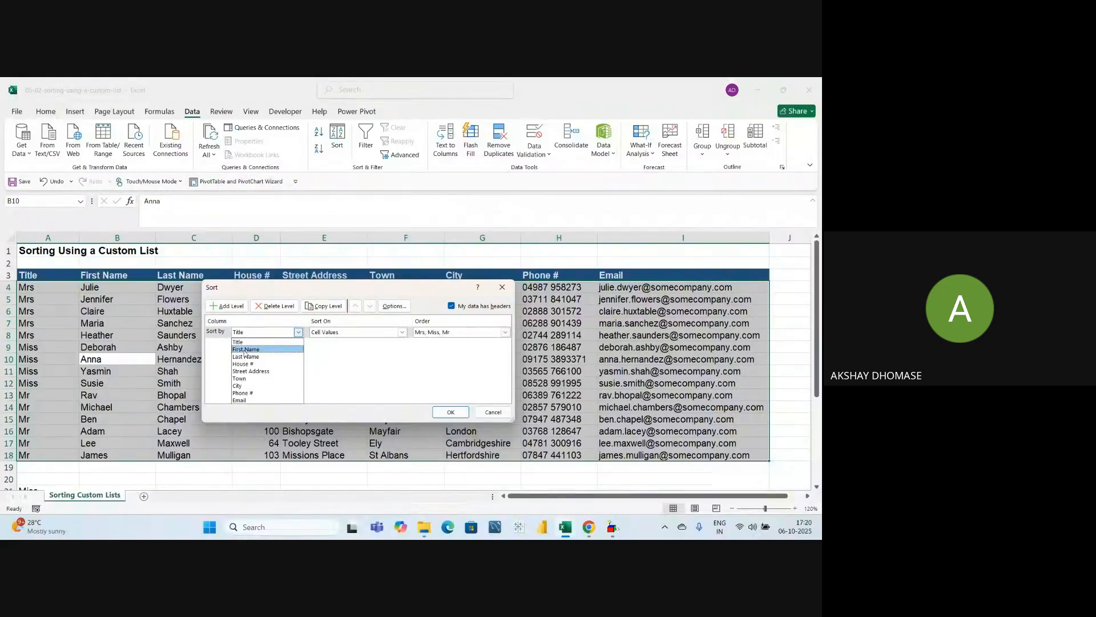
left_click(244, 347)
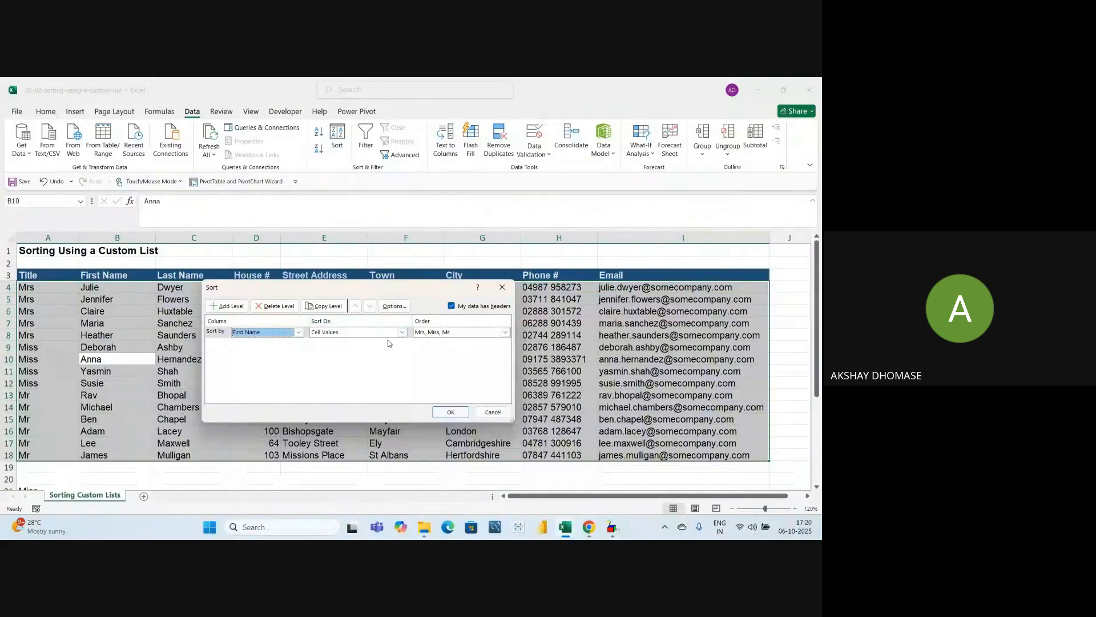
left_click(402, 332)
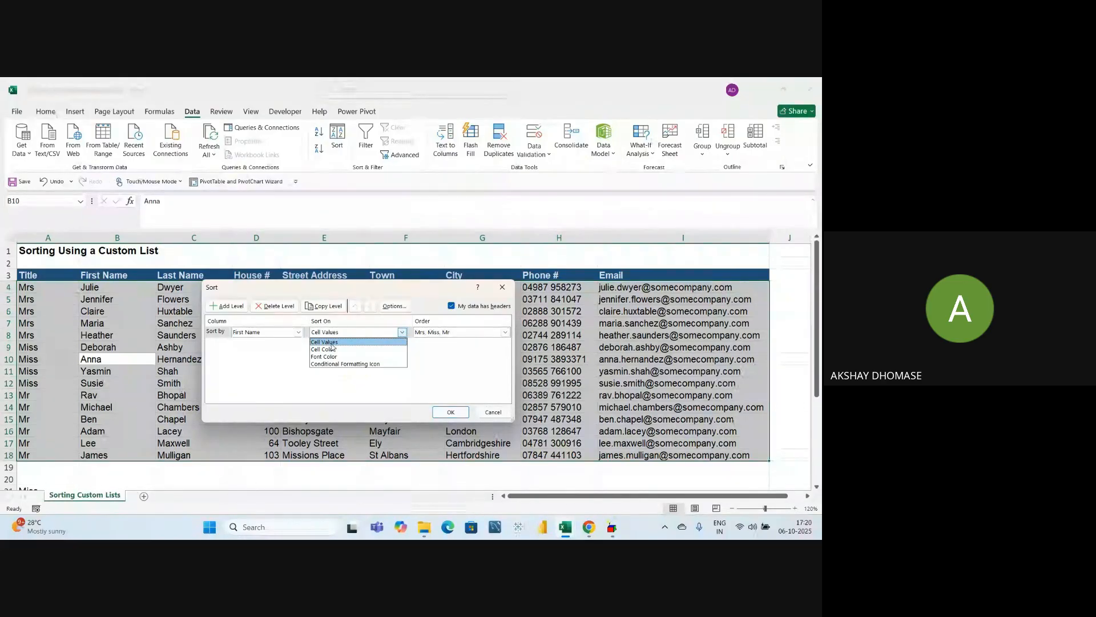
left_click(331, 342)
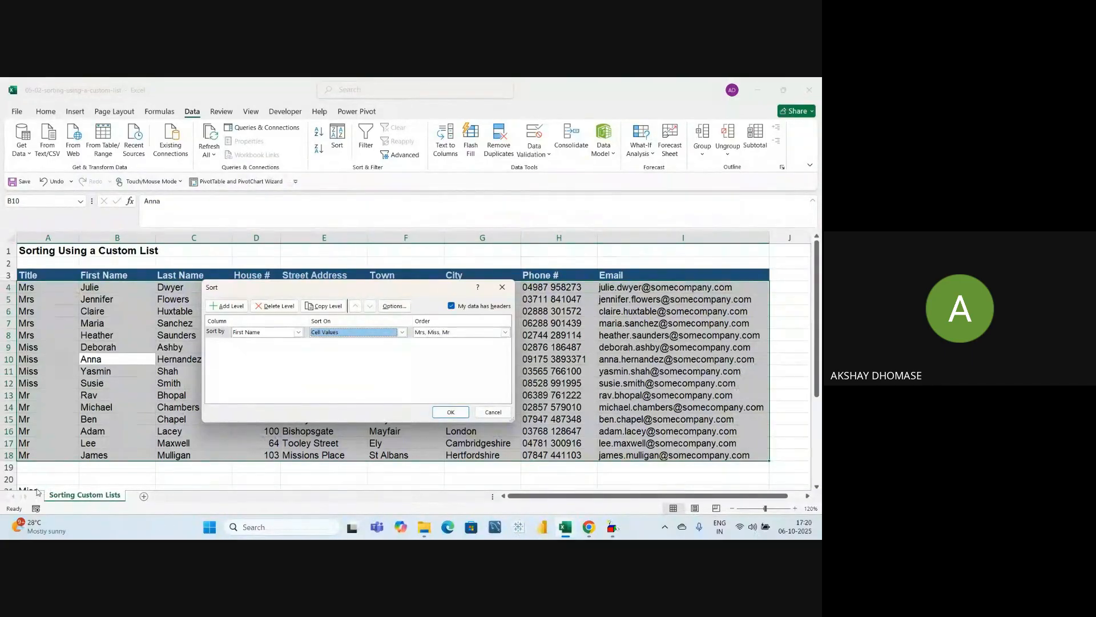
Step: Choose the custom list Miss, Mrs, Mr as the sort order and apply the sort to the contact table
left_click(505, 333)
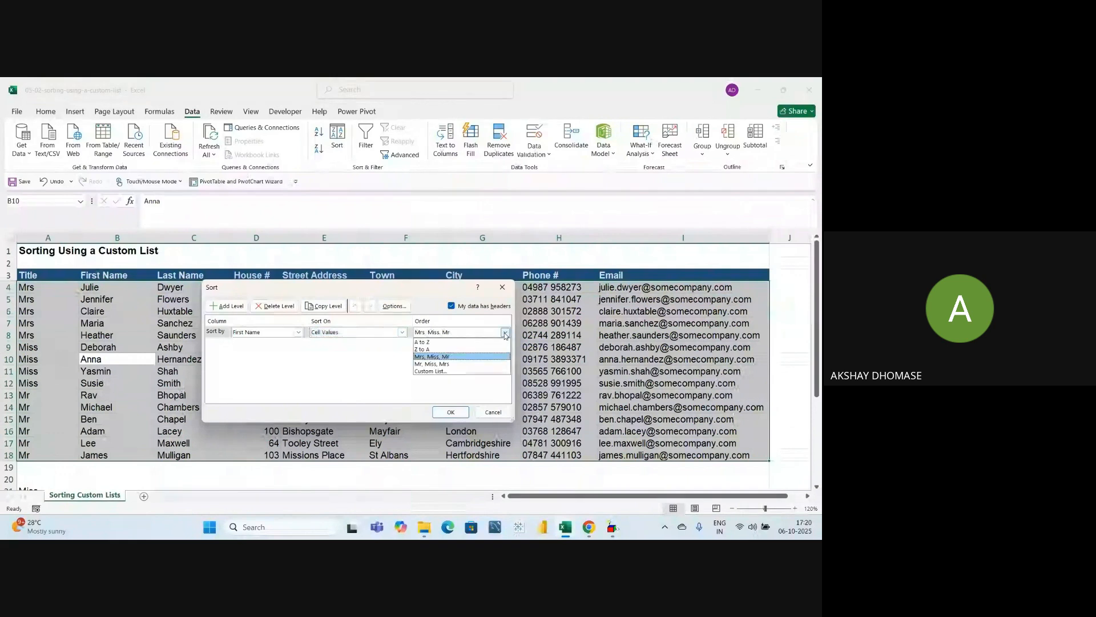
left_click(423, 371)
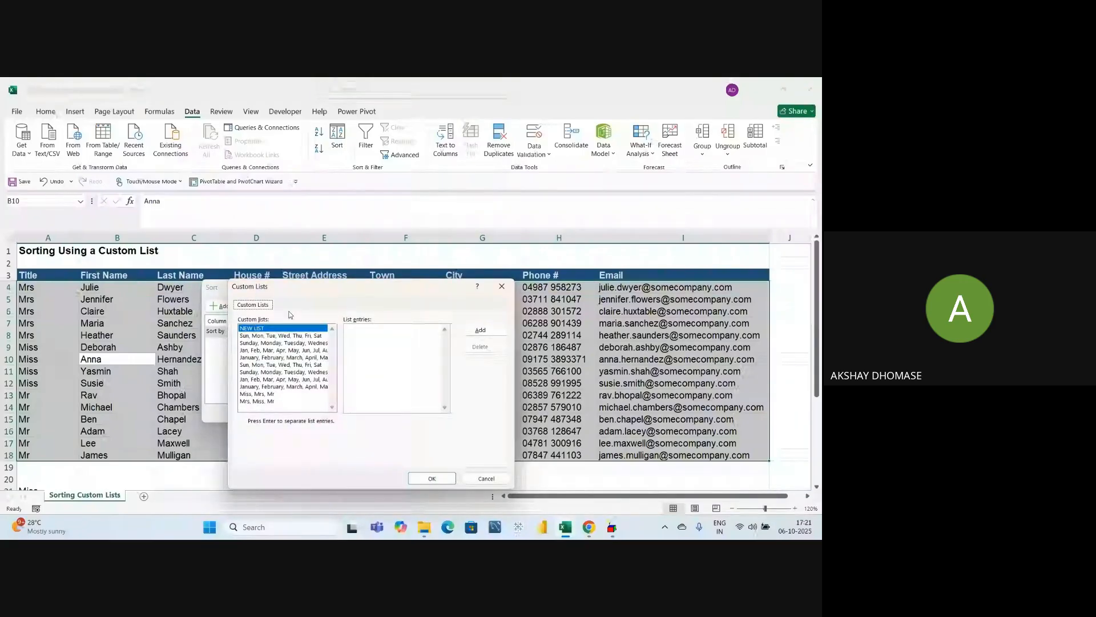
left_click(252, 394)
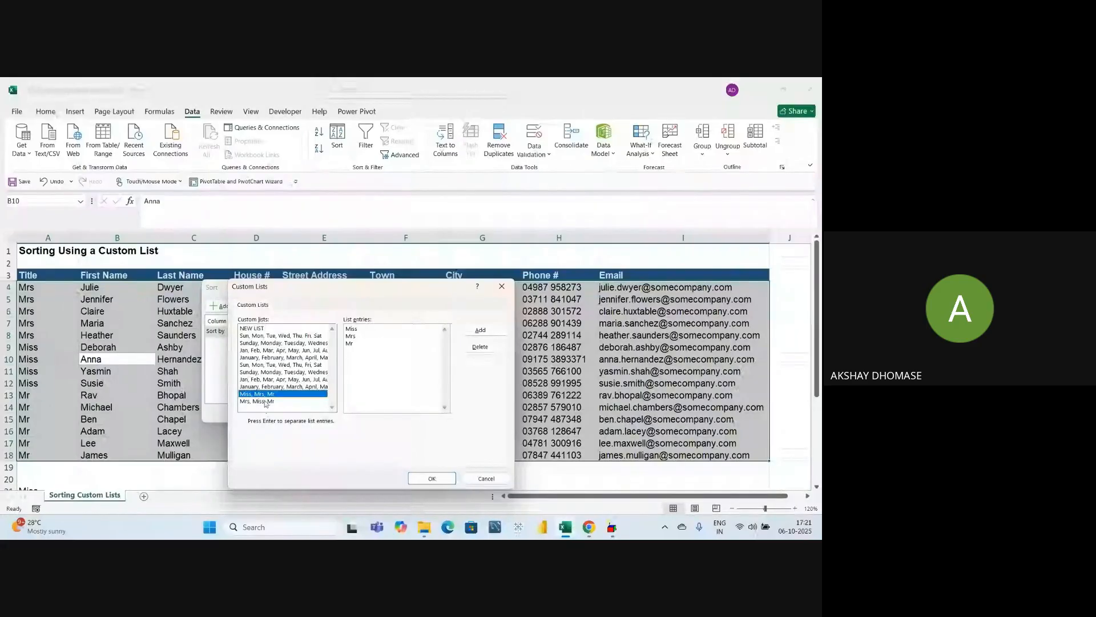
left_click(429, 478)
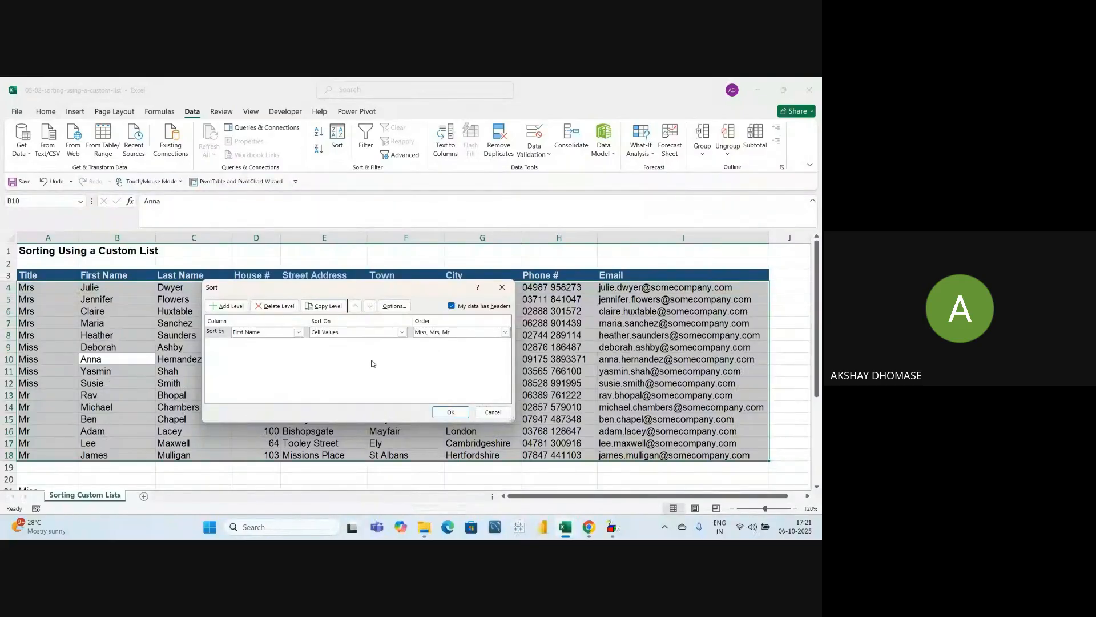
left_click(457, 415)
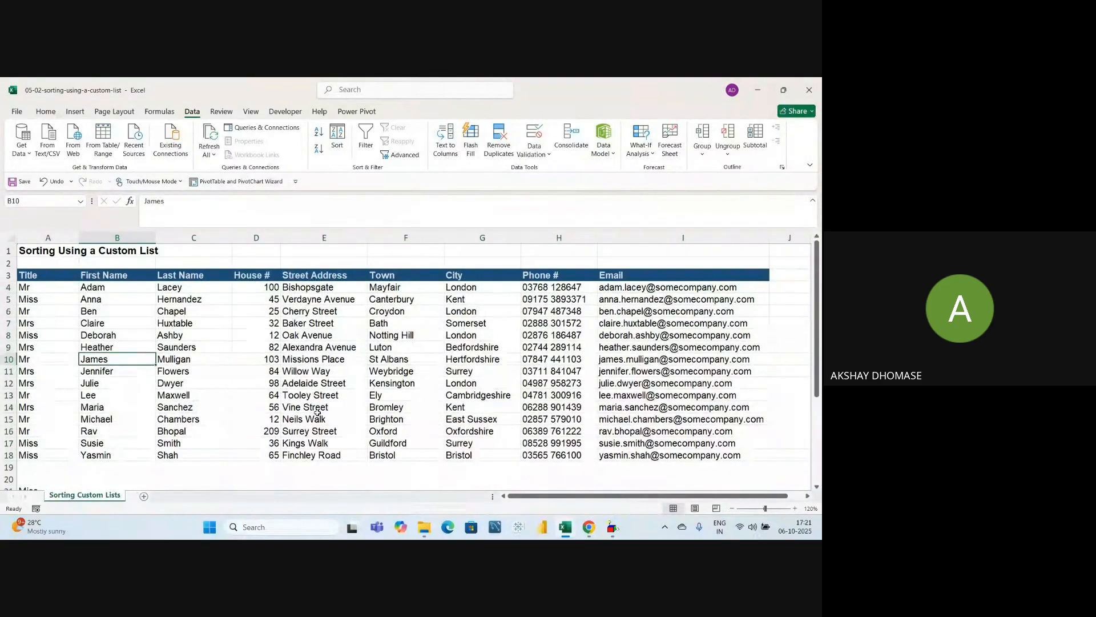
Step: Examine the sorted contact table, focusing on the sequence of the First Name column in B4:B18
scroll(318, 412, "down", 3)
scroll(318, 412, "up", 3)
scroll(252, 412, "down", 2)
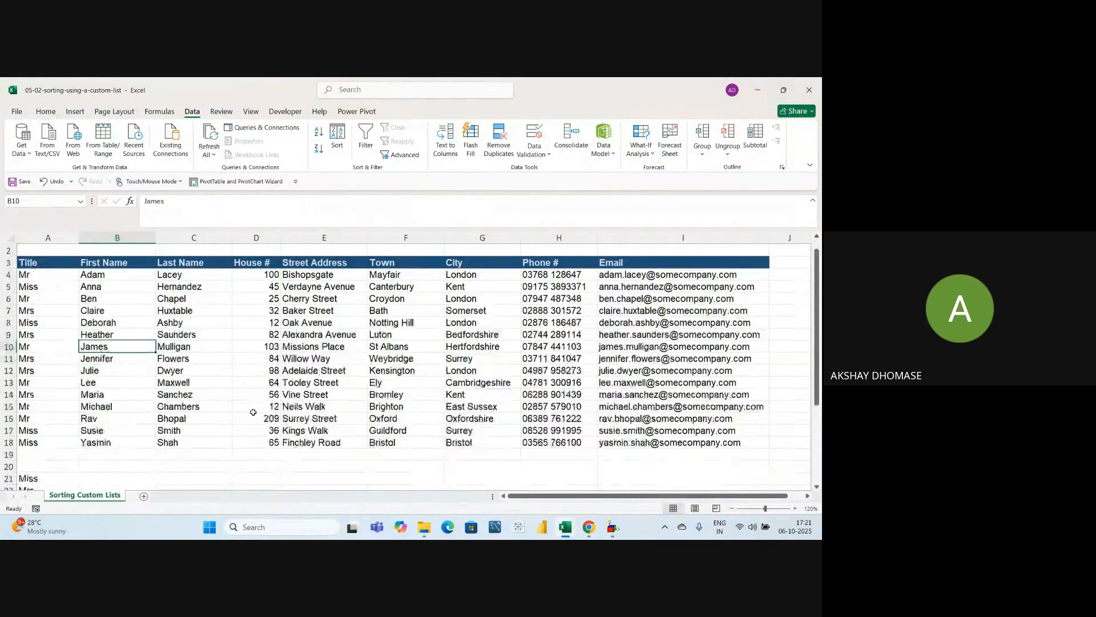
scroll(253, 413, "up", 2)
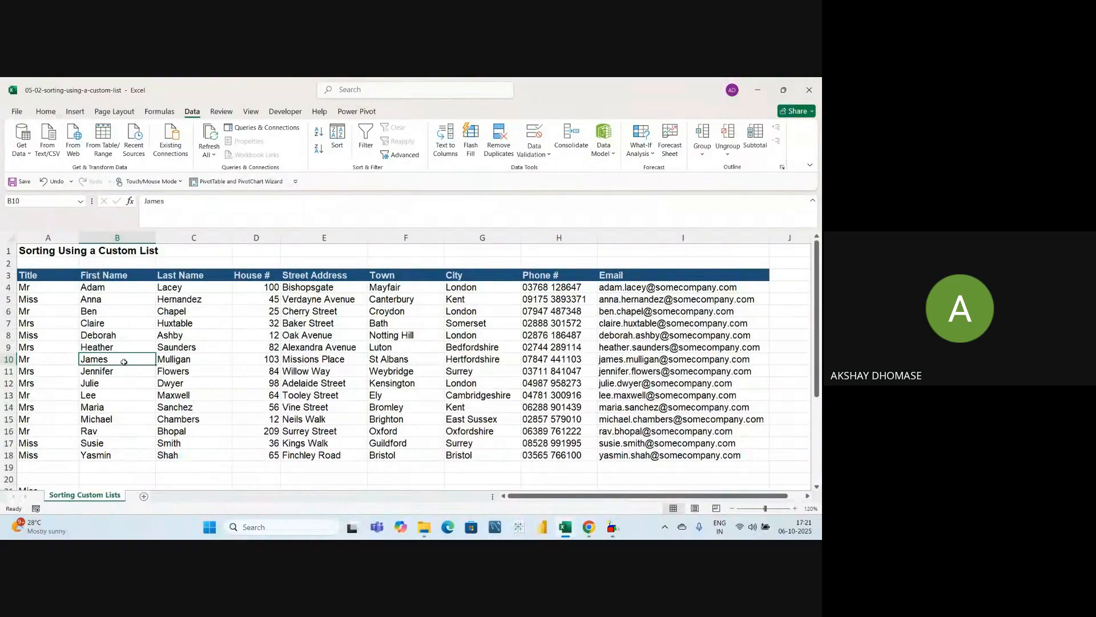
left_click_drag(120, 288, 105, 454)
left_click(106, 287)
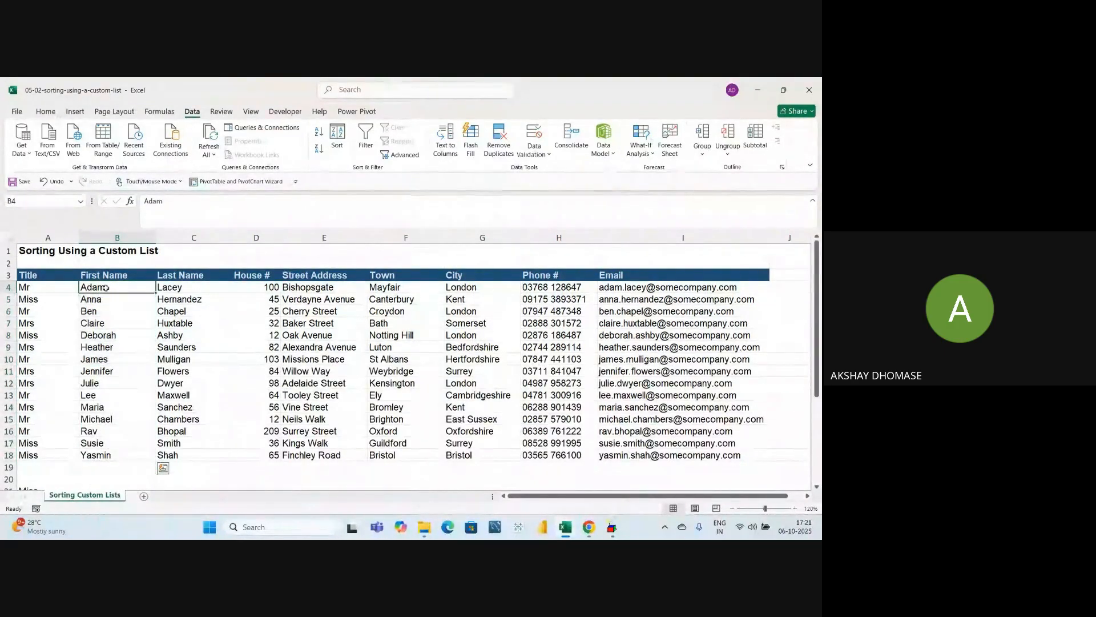
left_click_drag(105, 288, 108, 455)
left_click_drag(111, 371, 112, 451)
scroll(112, 451, "down", 1)
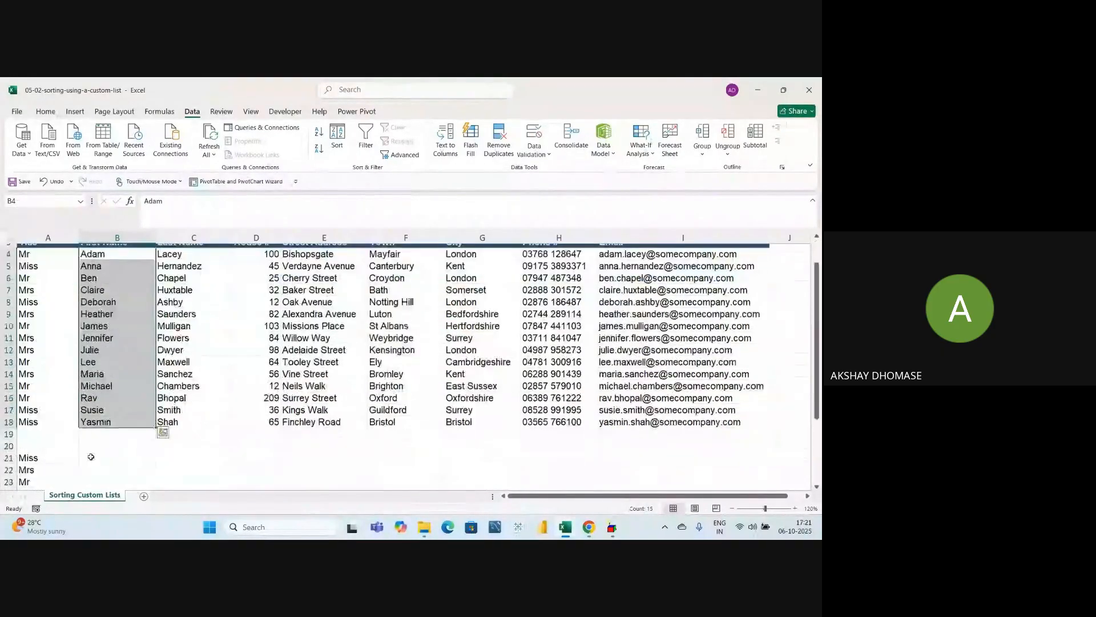
Step: Check the titles in A4:A18 of the sorted table against the custom list order in A21:A23
left_click_drag(34, 455, 36, 478)
scroll(132, 374, "up", 1)
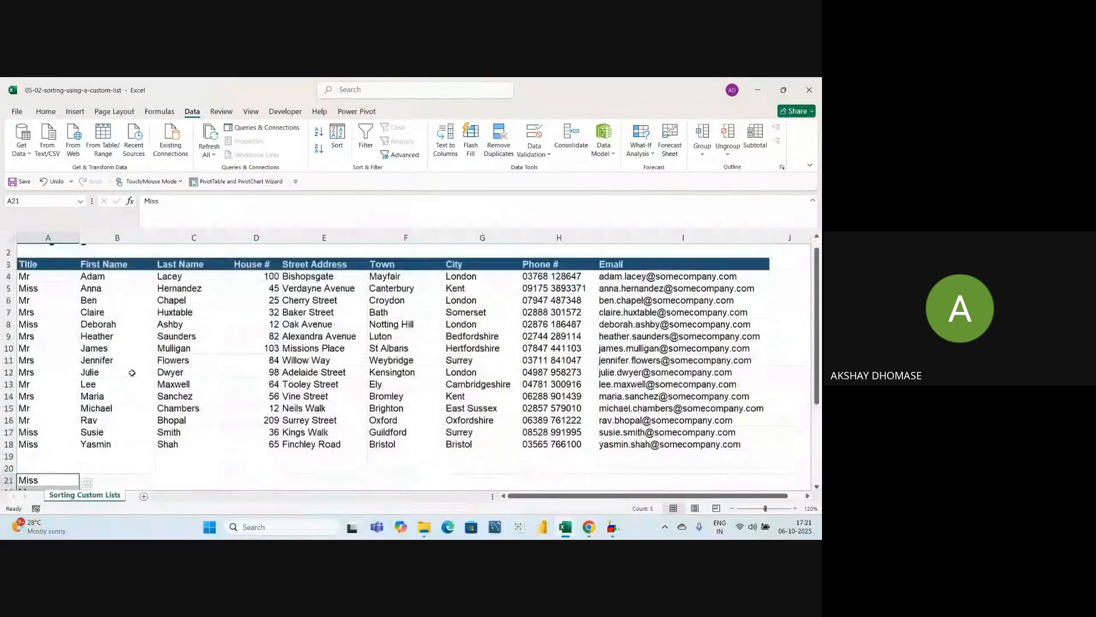
left_click(131, 362)
left_click_drag(46, 283, 35, 455)
scroll(35, 455, "down", 1)
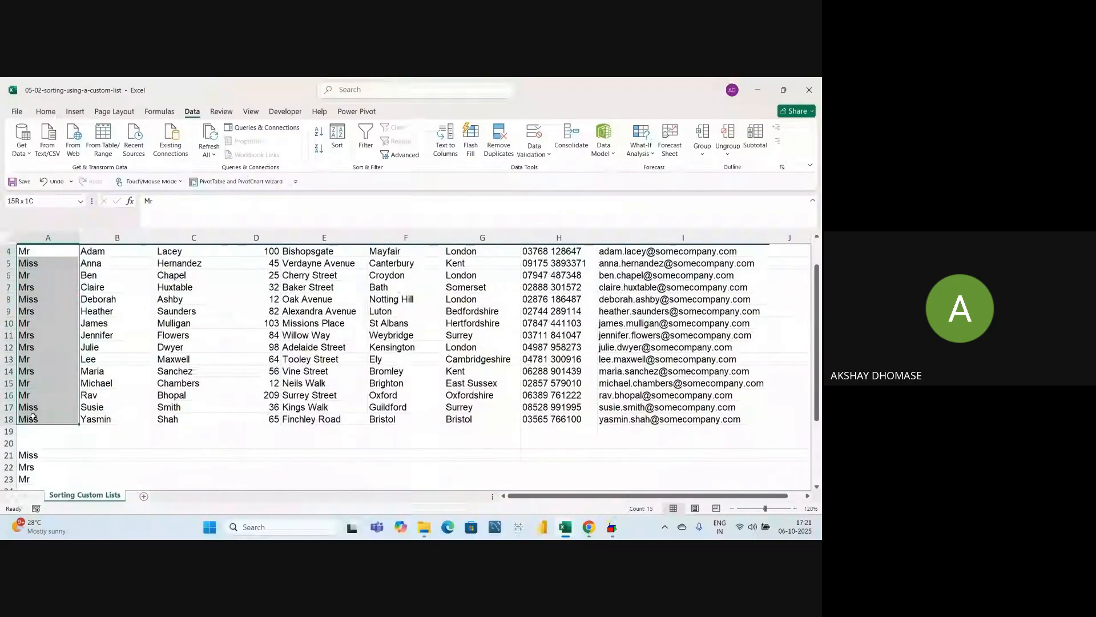
left_click(31, 455)
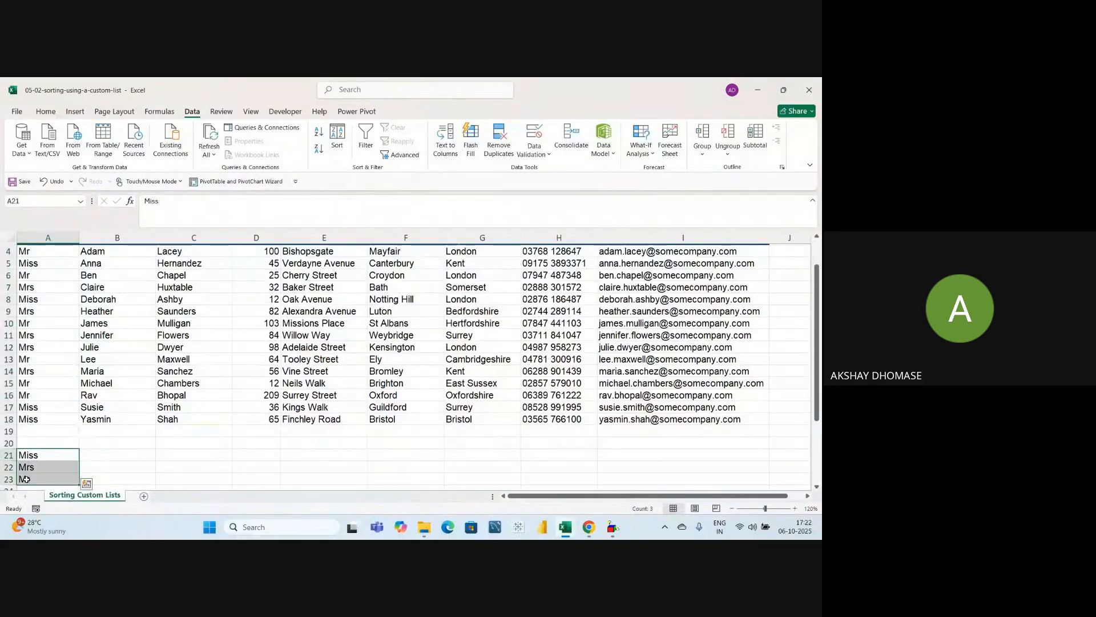
scroll(81, 450, "up", 1)
scroll(81, 450, "up", 1)
Step: Re-sort the contact table by the Title column on cell values, using the custom order Miss, Mrs, Mr
left_click(129, 368)
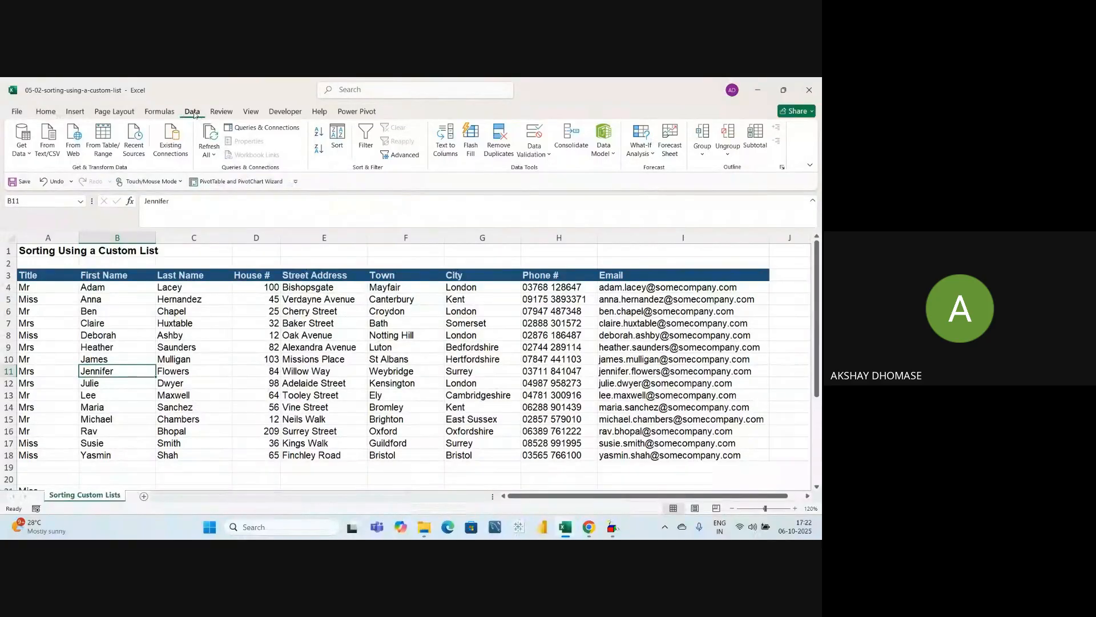
left_click(337, 138)
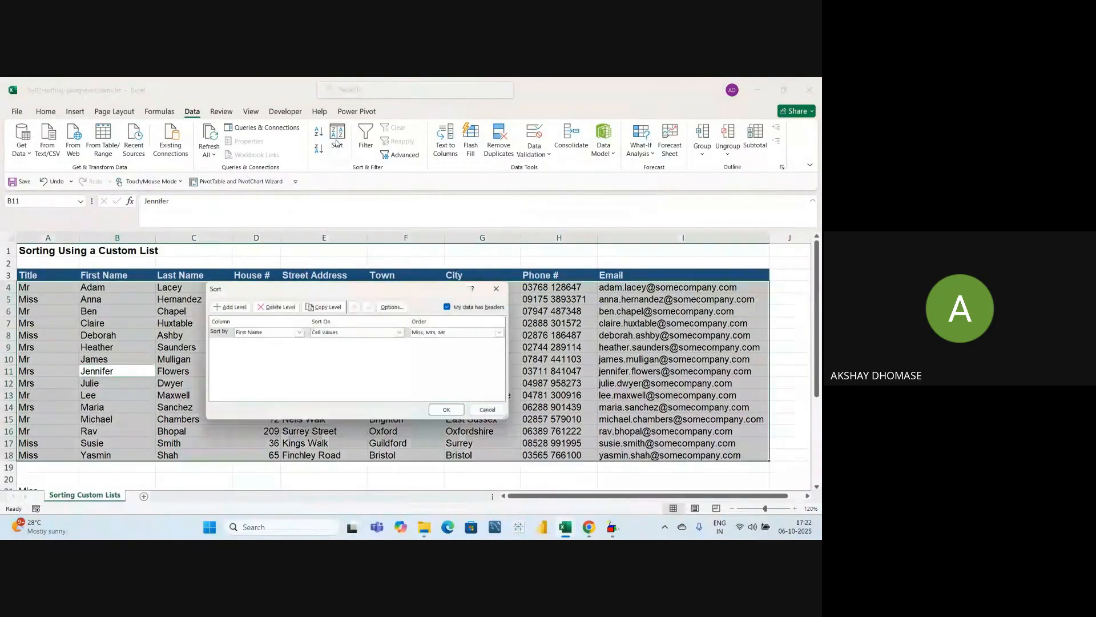
left_click(298, 332)
left_click(249, 343)
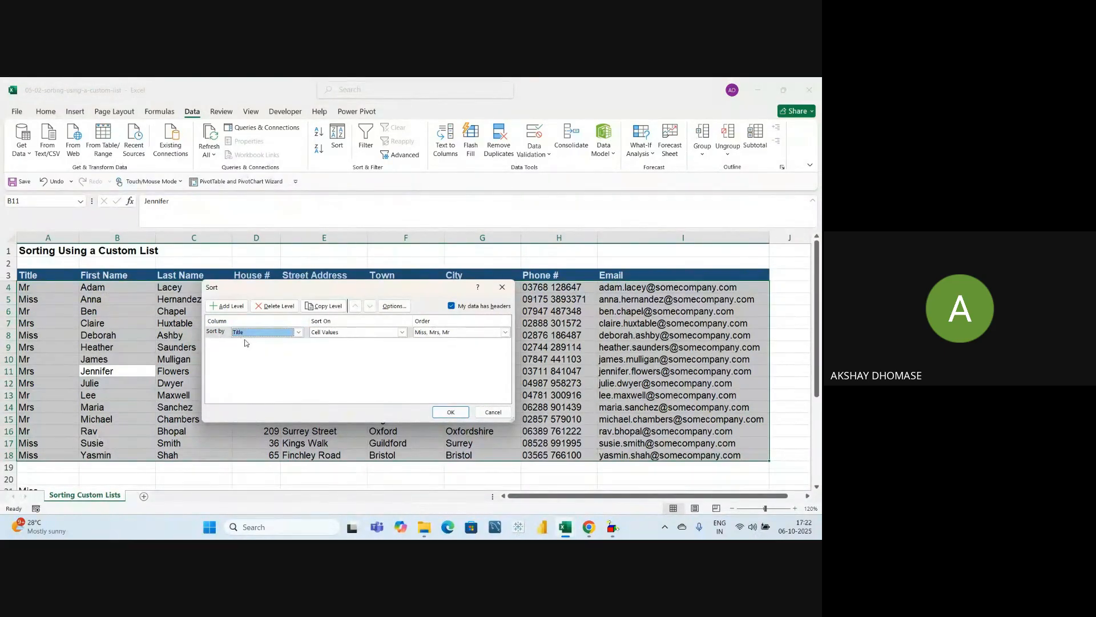
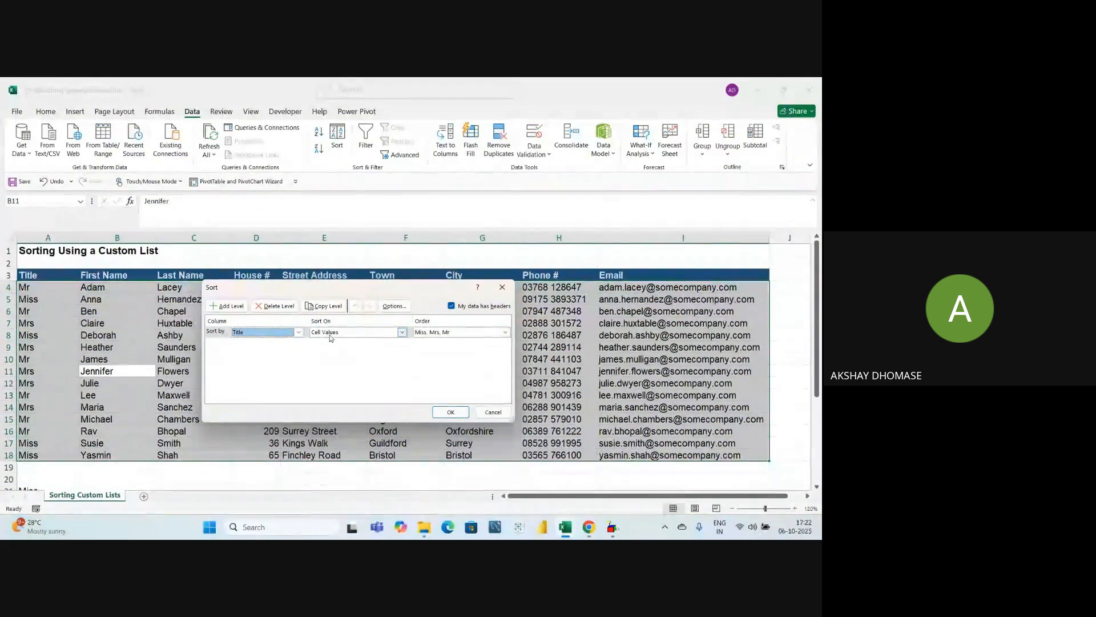
left_click(456, 414)
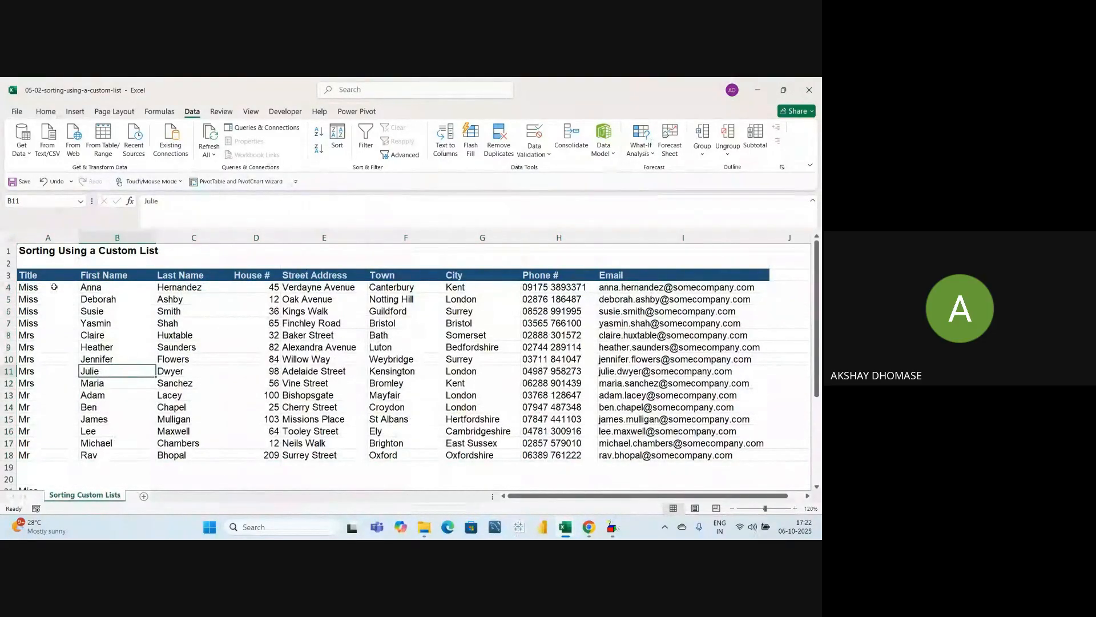
left_click_drag(28, 287, 34, 387)
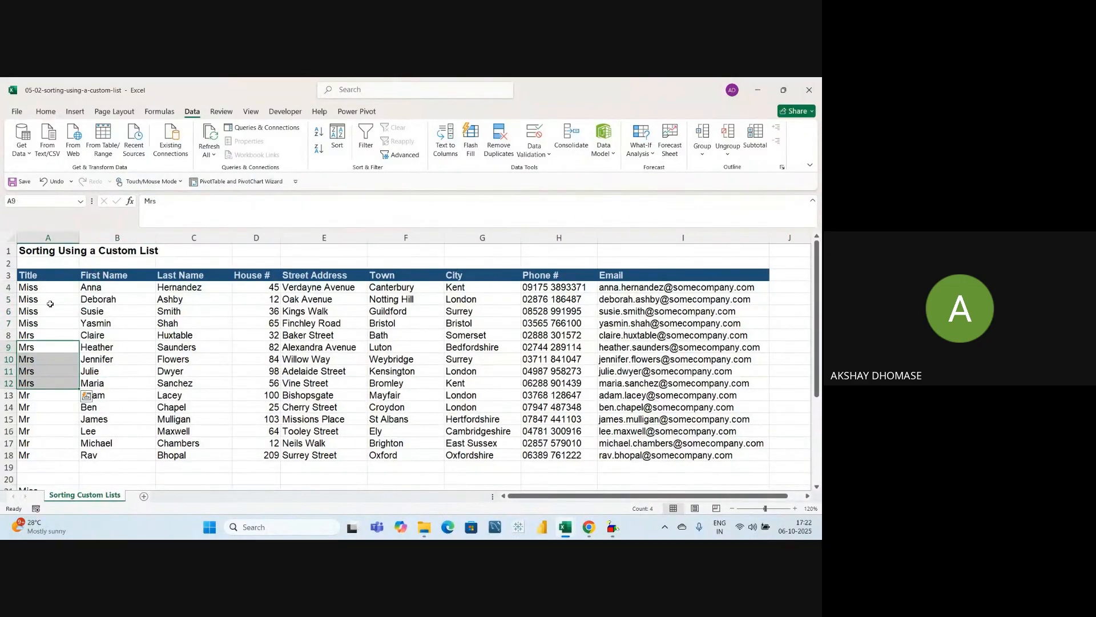
Step: Compare the titles in A4:A18 of the sorted contact table with the order of the entries in A21:A23
left_click_drag(45, 288, 35, 455)
scroll(40, 448, "down", 1)
left_click(36, 456)
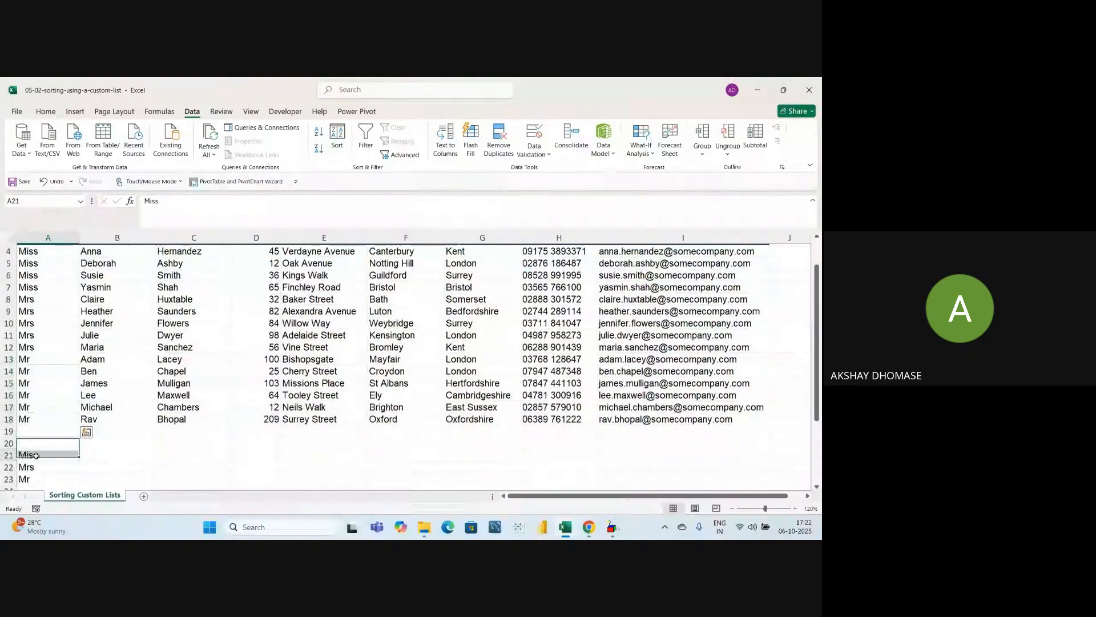
left_click(38, 470)
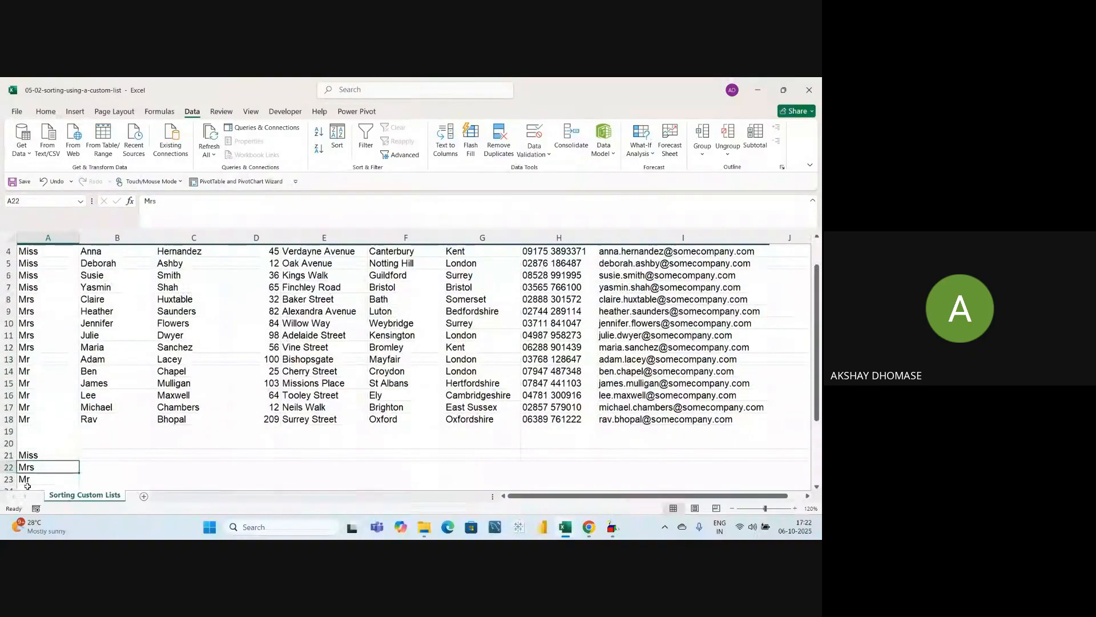
left_click(27, 481)
left_click_drag(34, 252, 35, 420)
left_click(51, 373)
scroll(52, 366, "up", 1)
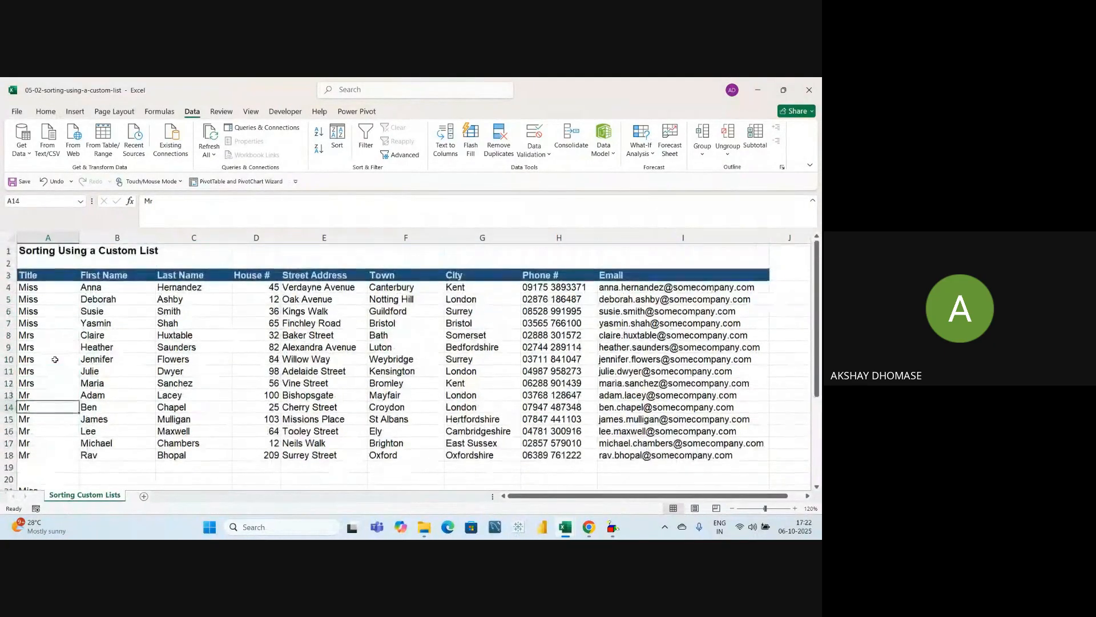
Step: Examine the First Name and Last Name entries beside the Mrs and Mr titles in the contact table
left_click(55, 347)
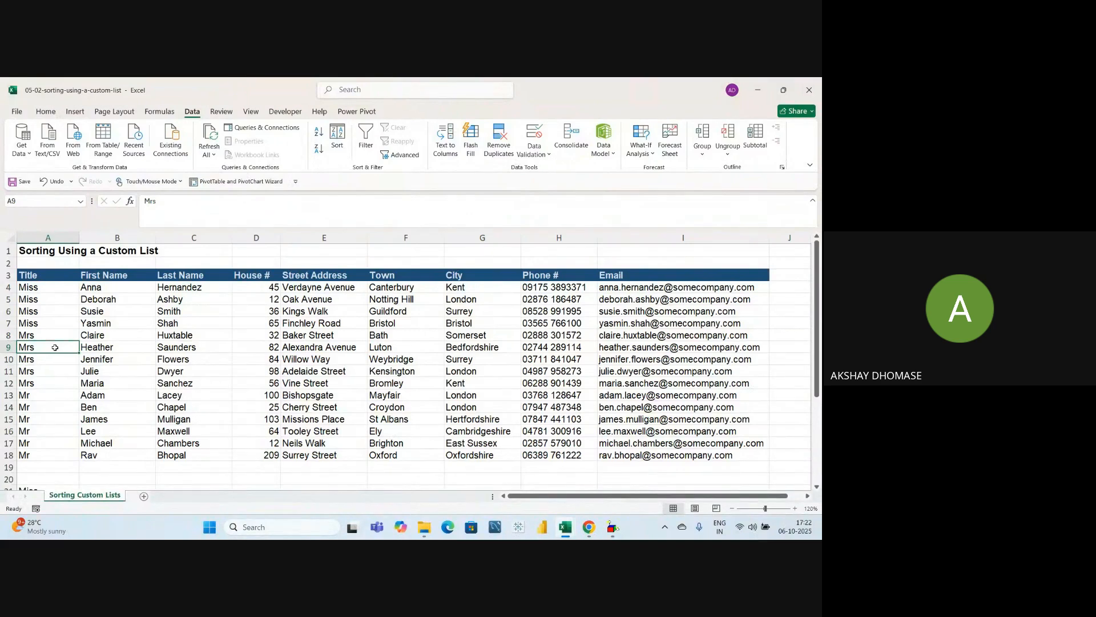
left_click(134, 360)
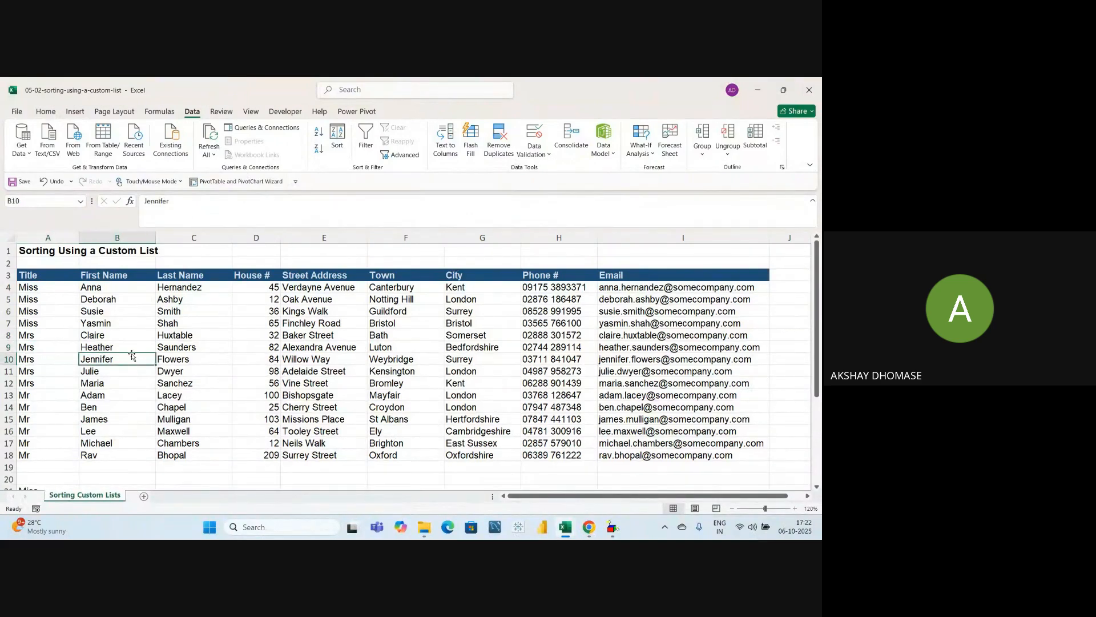
left_click(117, 335)
left_click(111, 429)
left_click(124, 347)
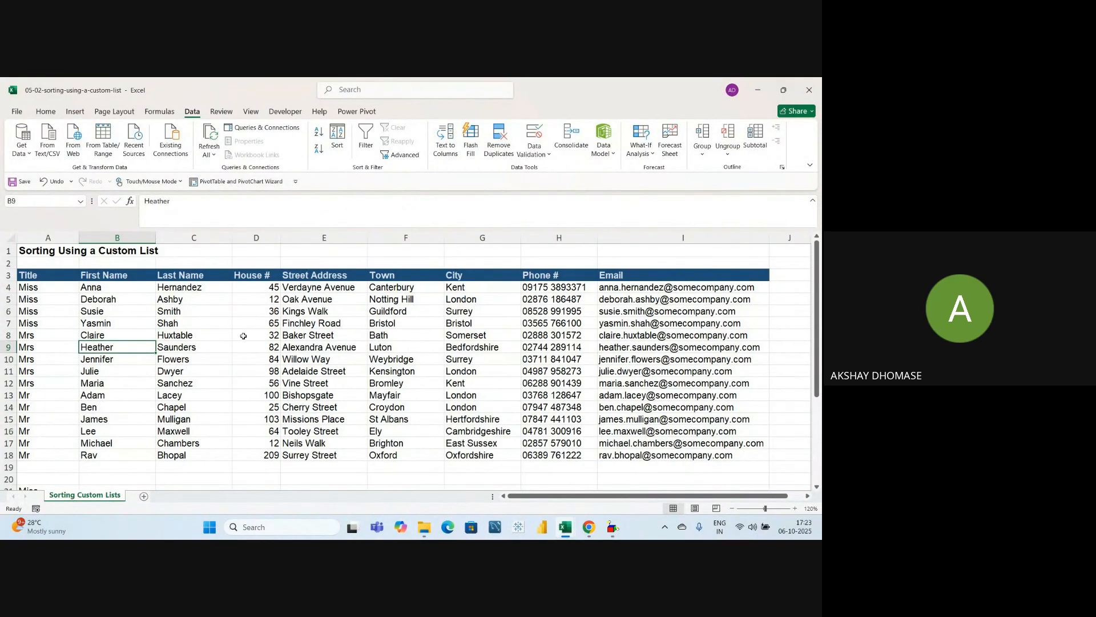
left_click(220, 346)
left_click(217, 393)
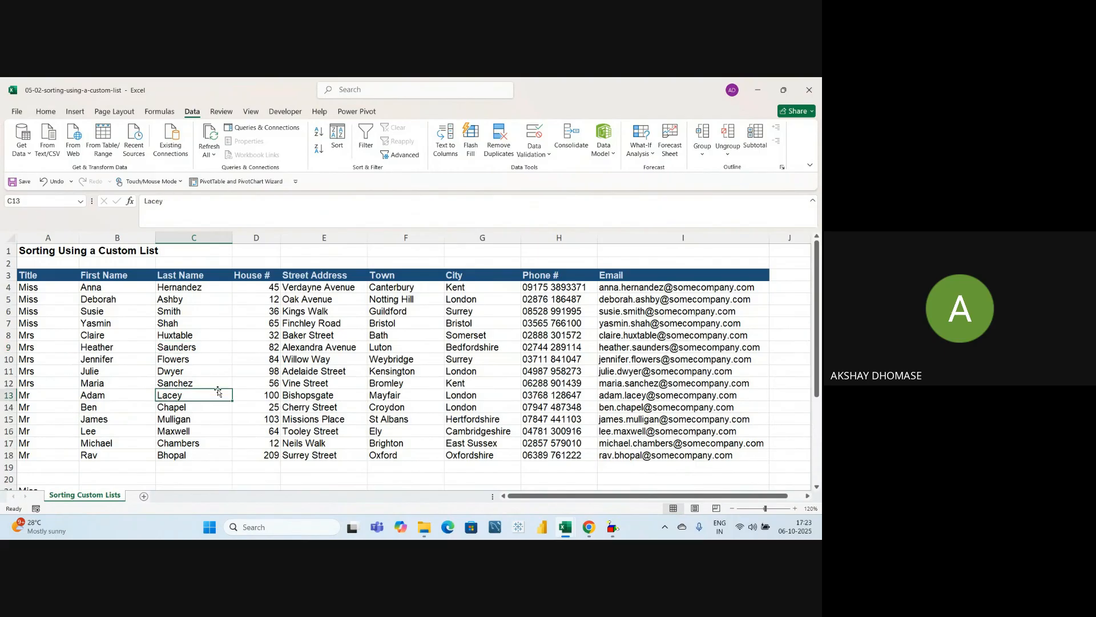
Step: Check the participants' reactions in the Google Meet call, and return to the 05-02 workbook in Excel
key("alt+Tab")
key("alt+Tab")
key("alt+Tab")
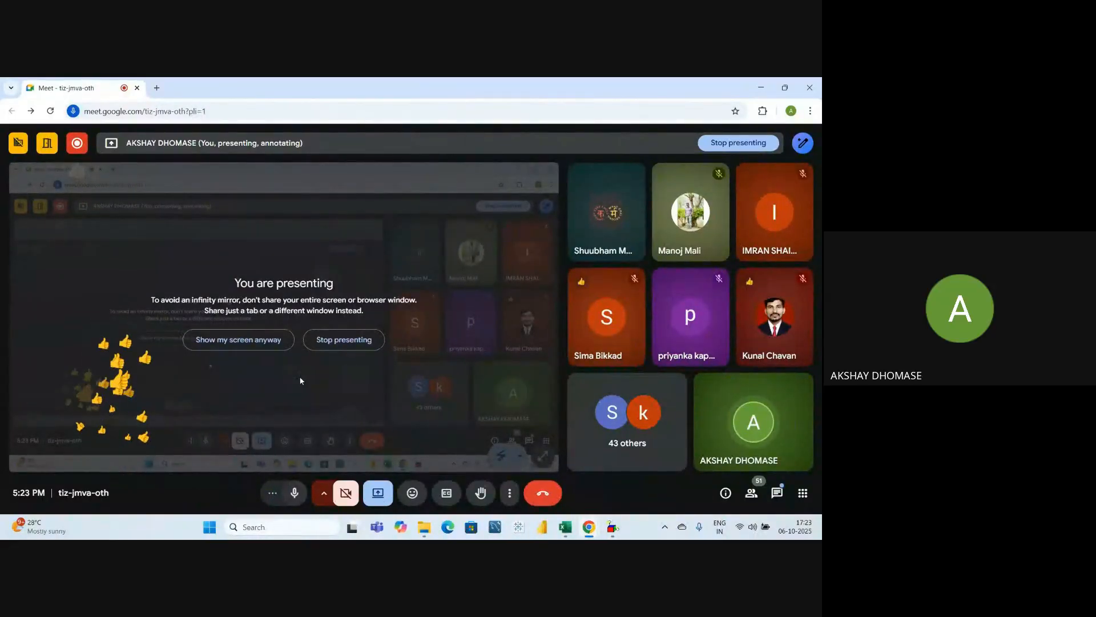
key("alt+Tab")
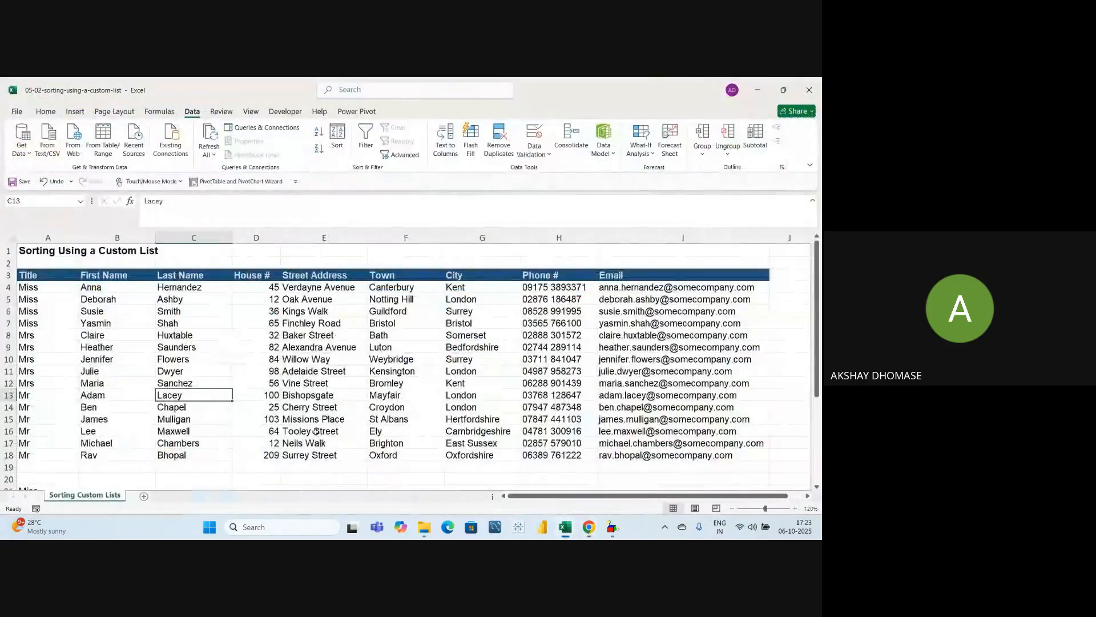
Step: Review the custom list Miss, Mrs, Mr in the sort order options for A21:A23, and leave without sorting
scroll(171, 400, "down", 2)
left_click_drag(34, 420, 35, 445)
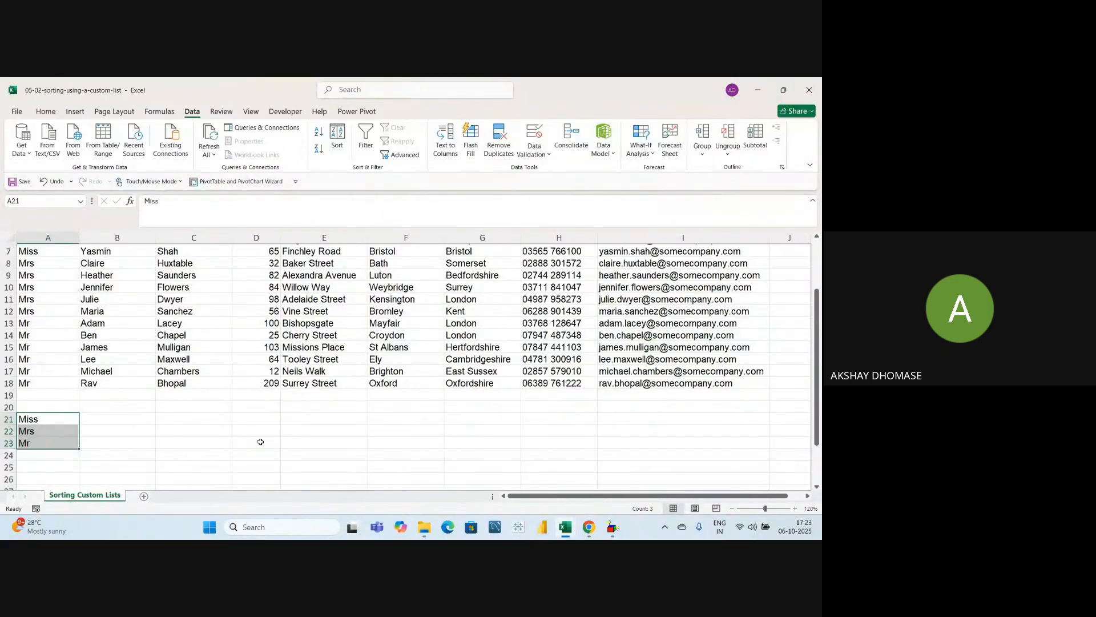
left_click_drag(53, 417, 46, 444)
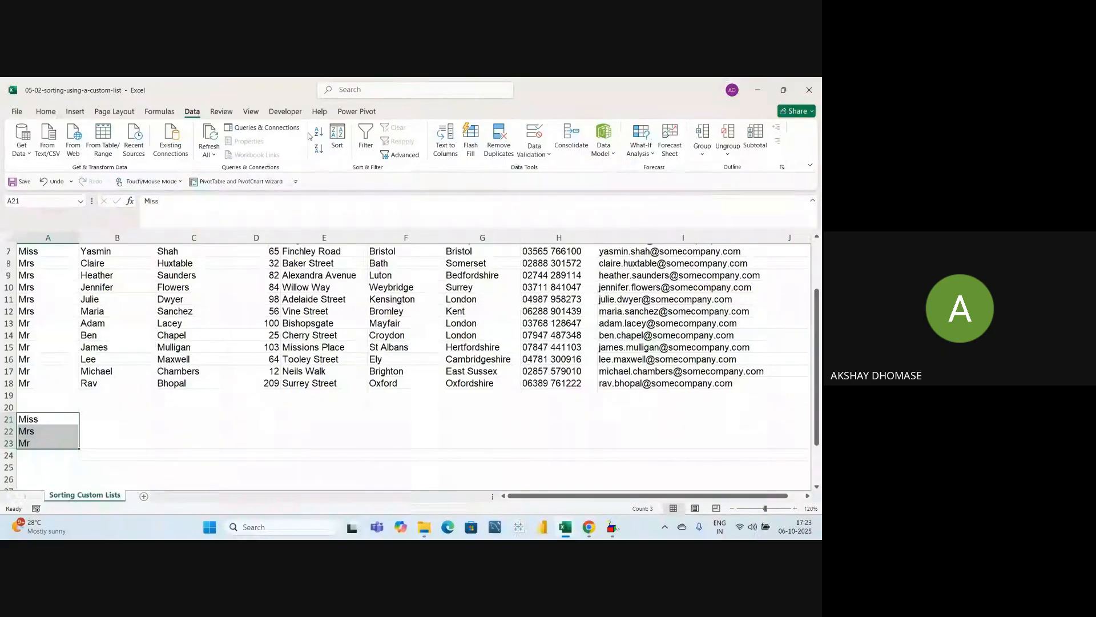
left_click(337, 137)
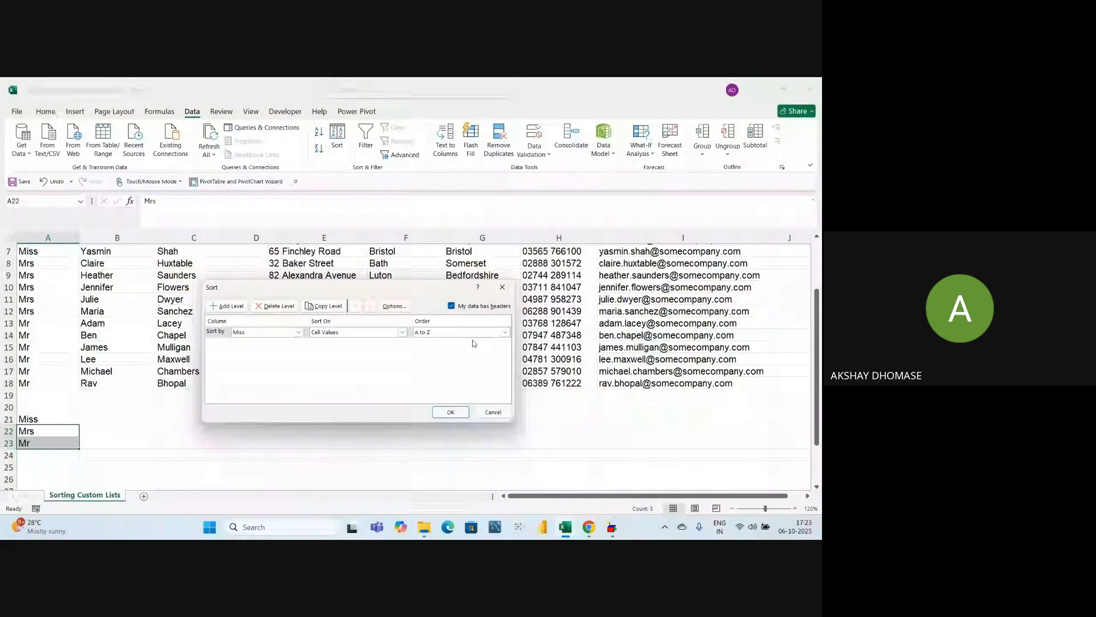
left_click(504, 332)
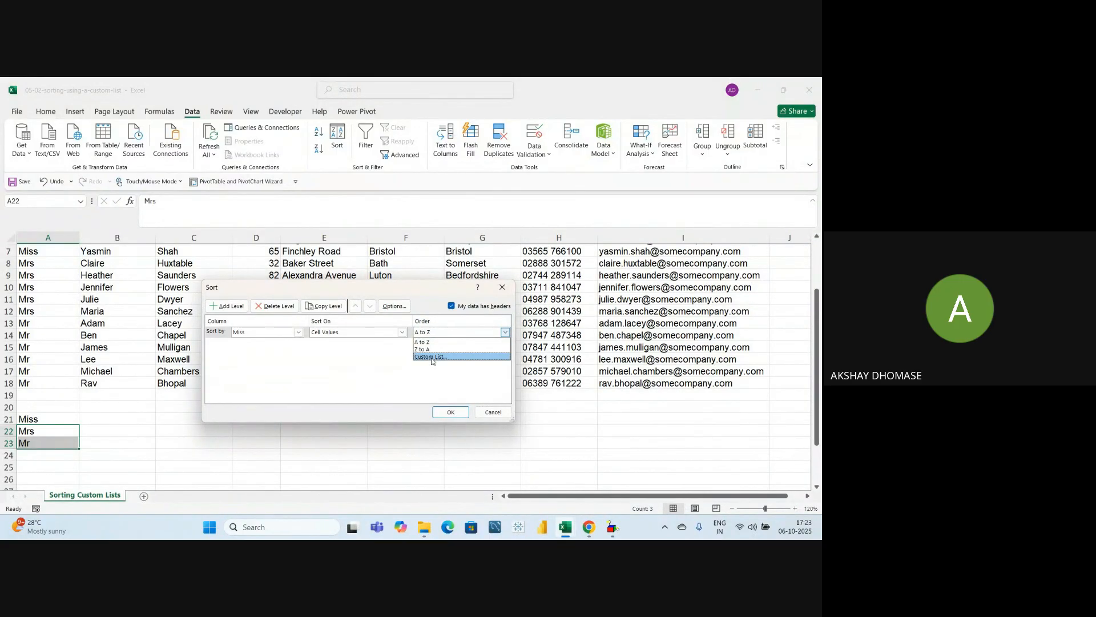
left_click(432, 357)
left_click(249, 355)
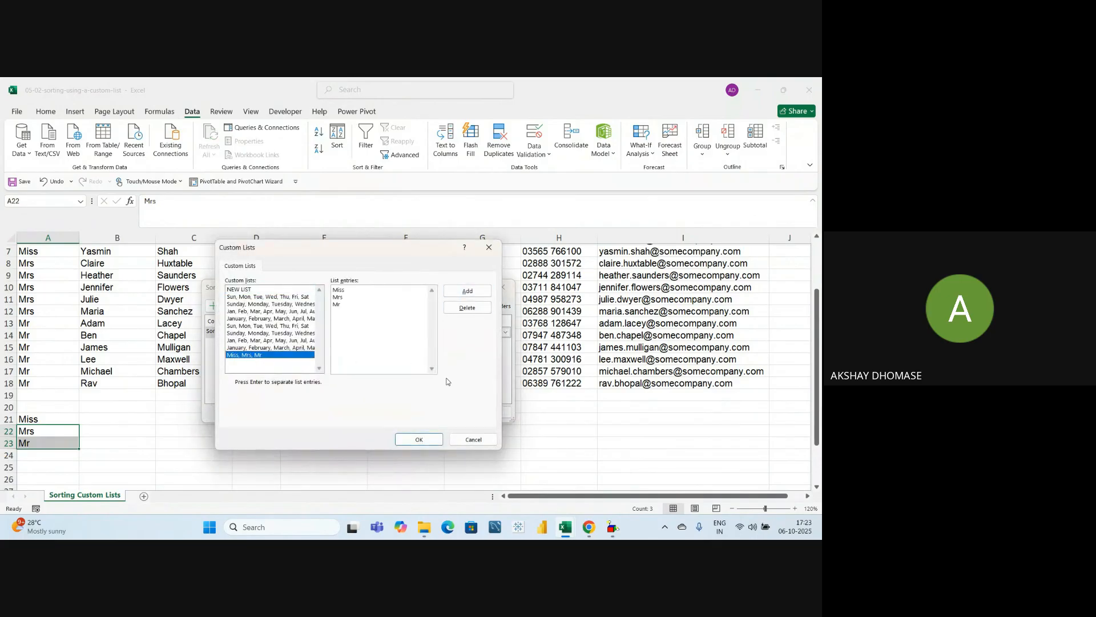
left_click(474, 440)
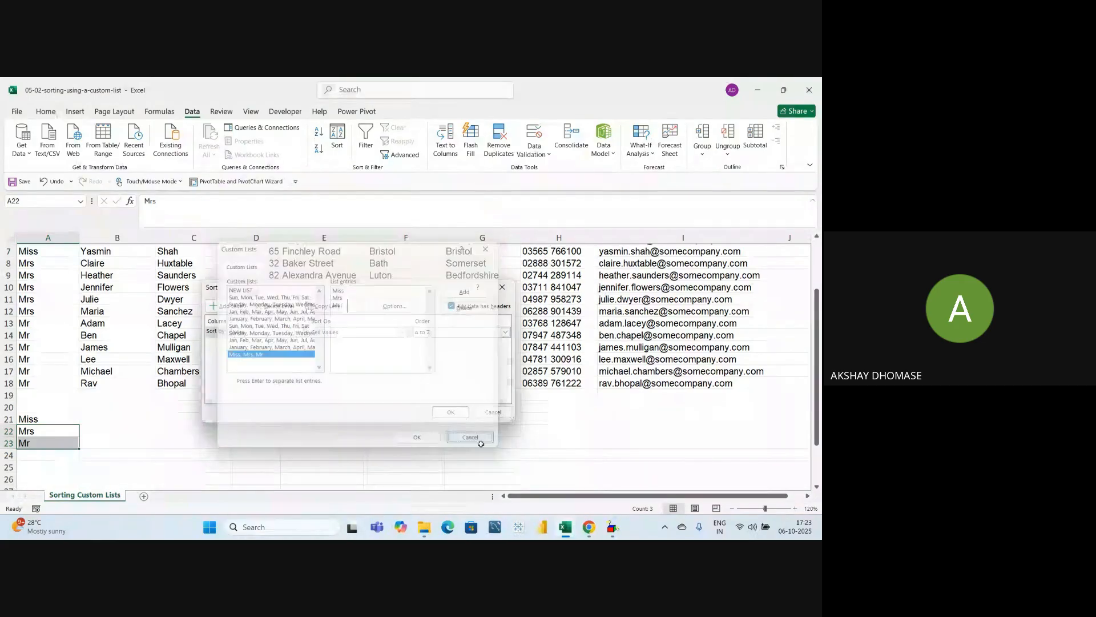
left_click(493, 412)
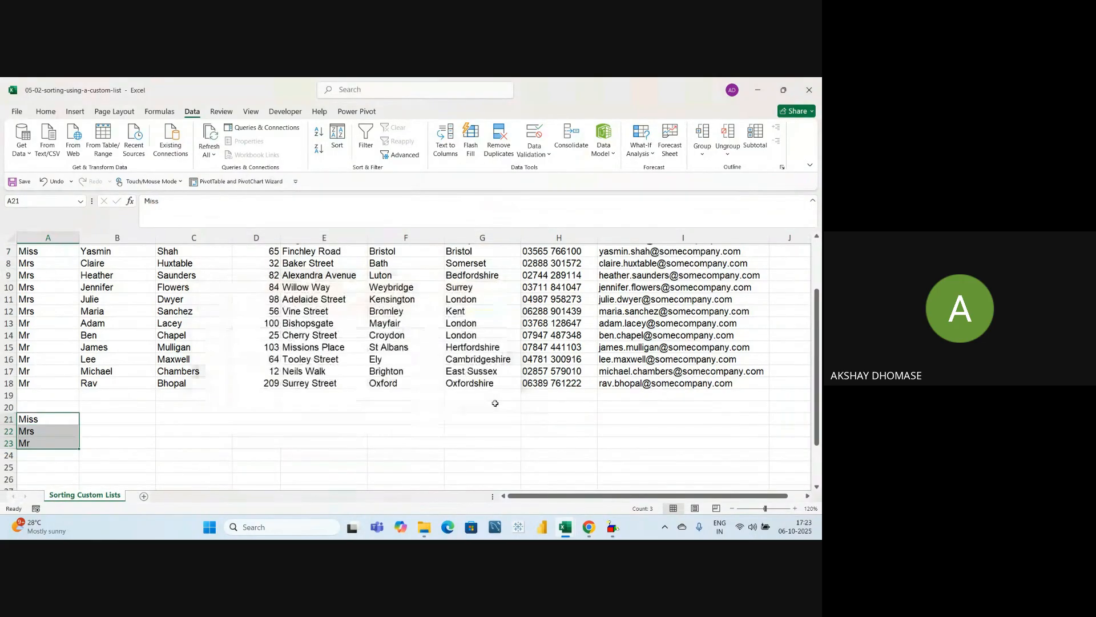
Step: Clear the Miss, Mrs and Mr entries in A21:A23 below the contact table
scroll(114, 316, "up", 2)
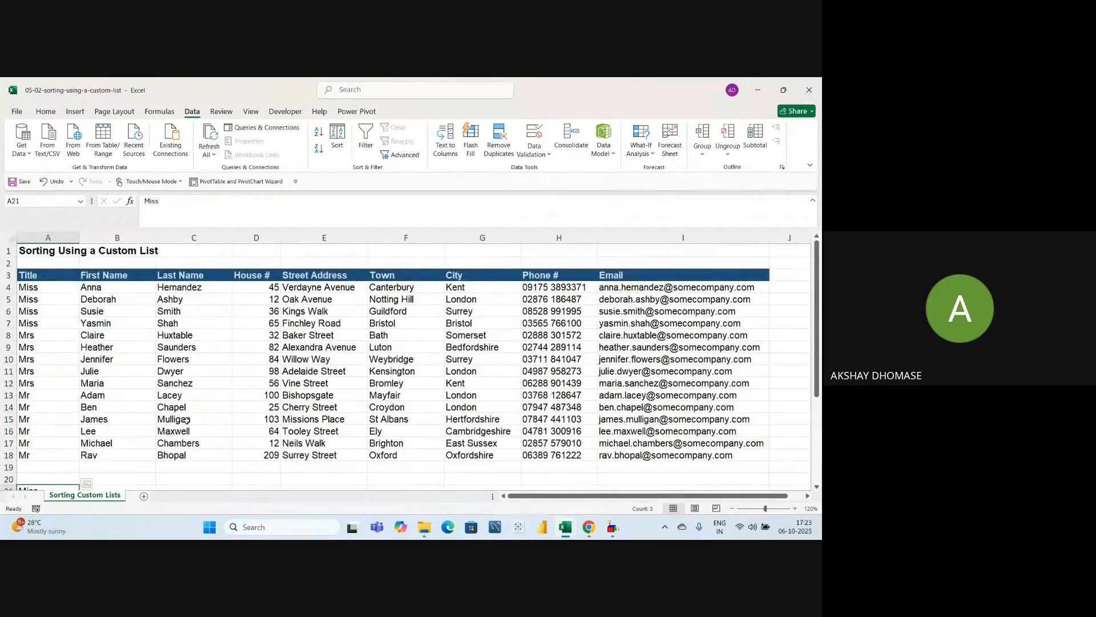
scroll(190, 397, "down", 2)
left_click(258, 445)
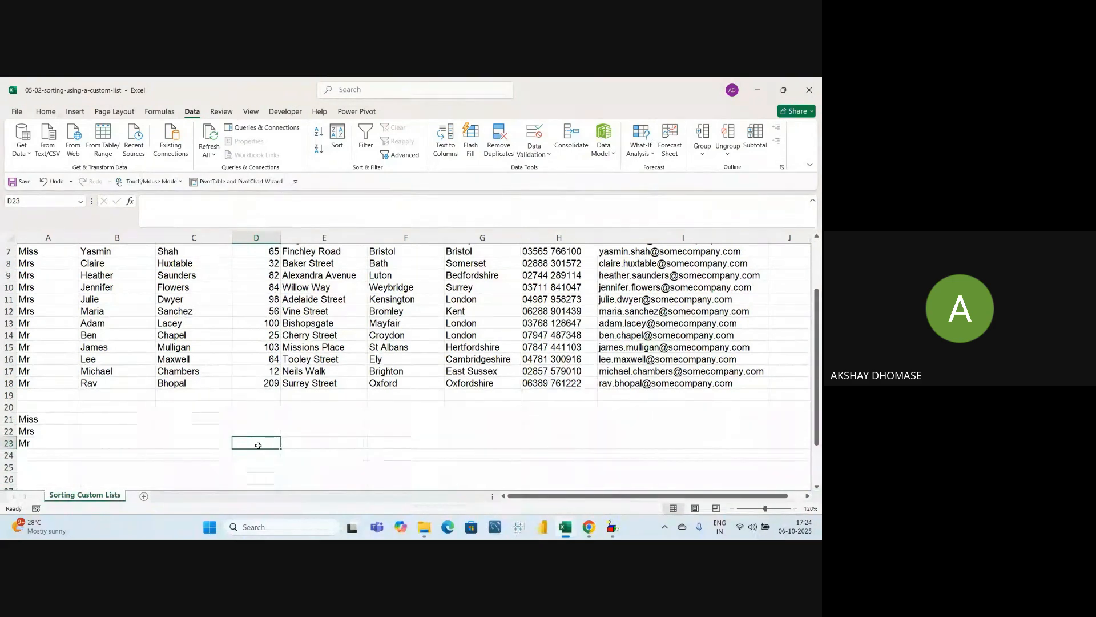
left_click_drag(36, 418, 34, 445)
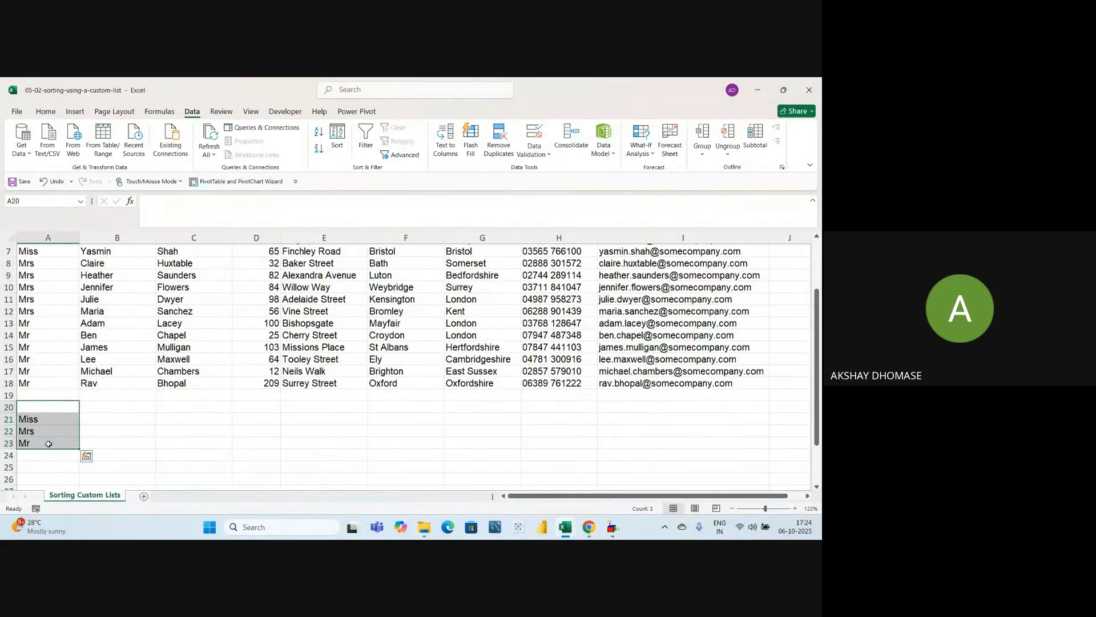
key("Delete")
left_click(144, 444)
scroll(177, 420, "up", 2)
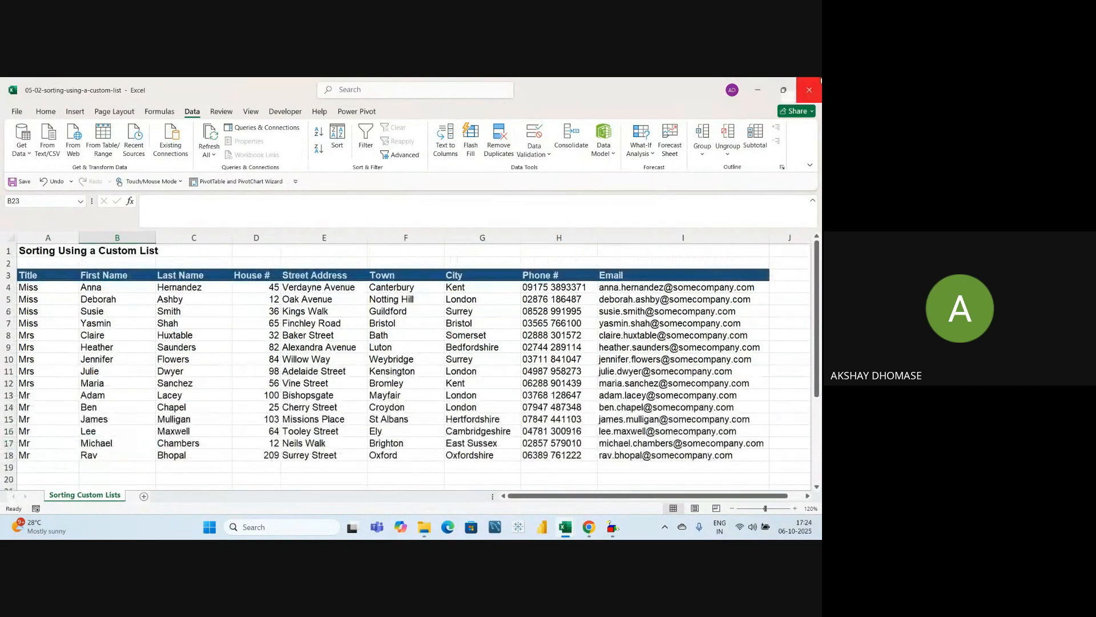
Step: Close the 05-02 workbook without saving, and make the topic Sorting Using a custom List bold in the Excel Syllabus workbook
left_click(817, 90)
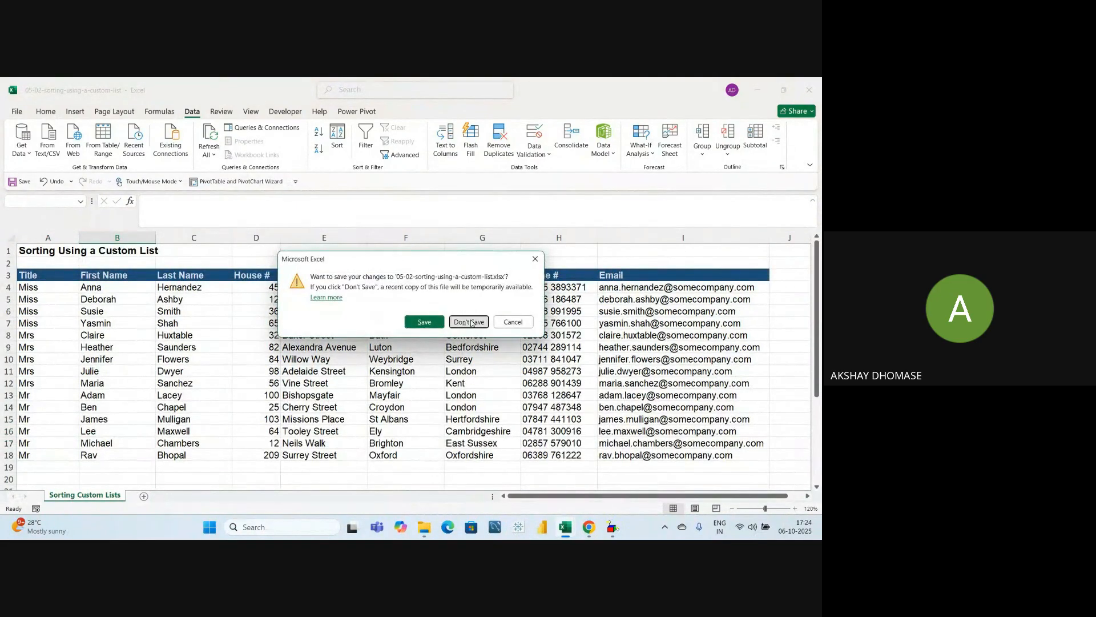
left_click(470, 320)
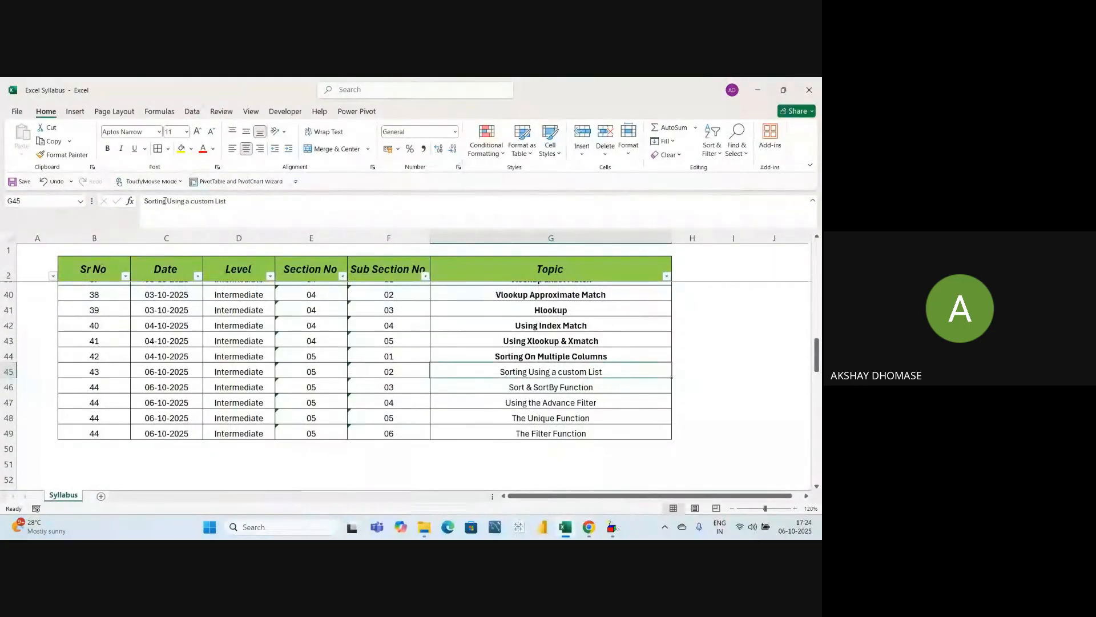
left_click(109, 149)
left_click(480, 389)
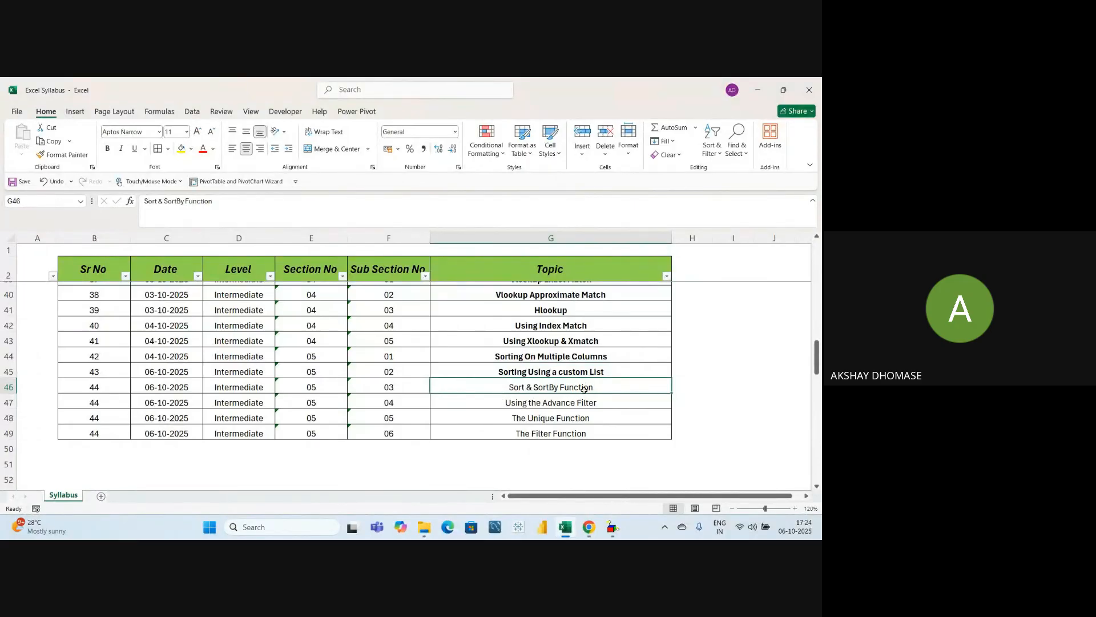
Step: Open the workbook 05-03-the-sort-and-sortby-functions from the Section 5 folder in File Explorer
key("alt+Tab")
key("alt+Tab")
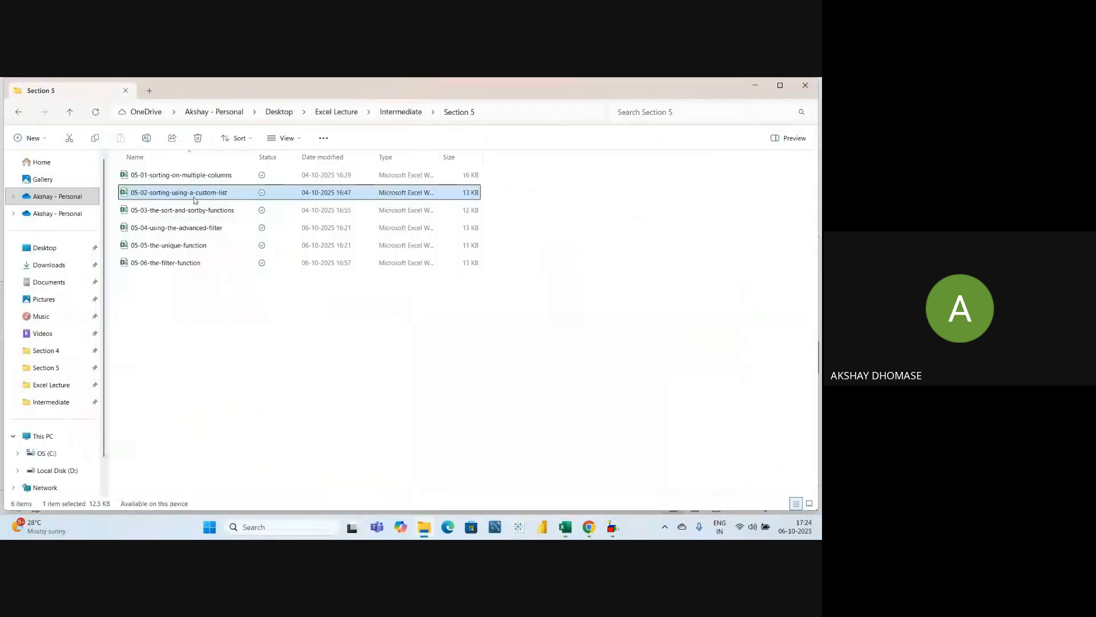
left_click(176, 215)
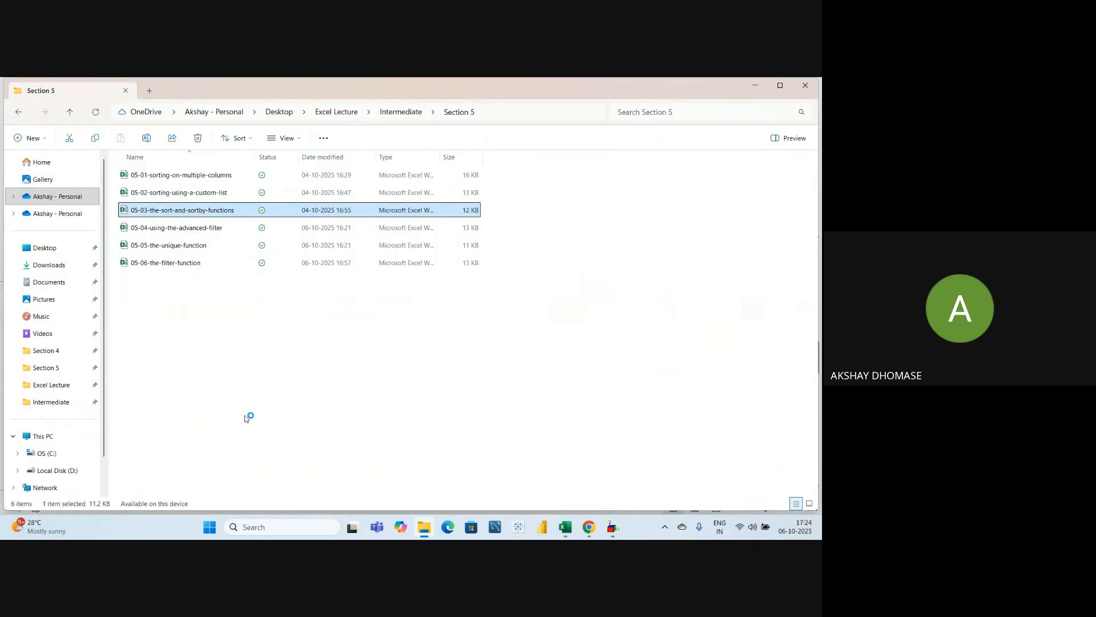
key("alt+Tab")
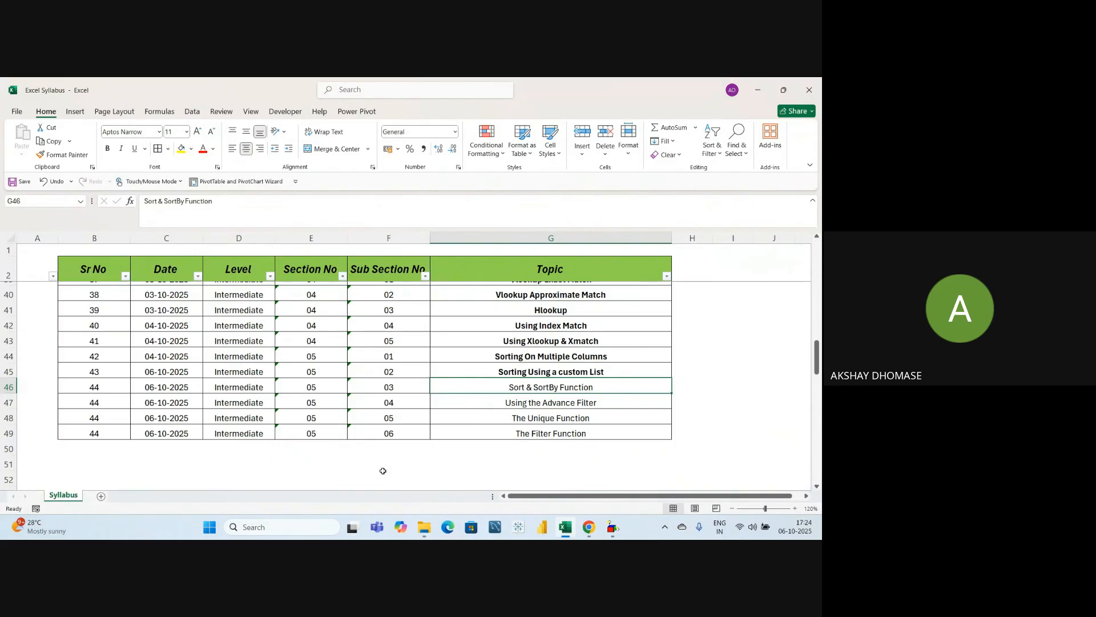
key("alt+Tab")
Step: Examine the source table on the SORT Function sheet, going through its Block, Student and Exam columns
left_click(407, 392)
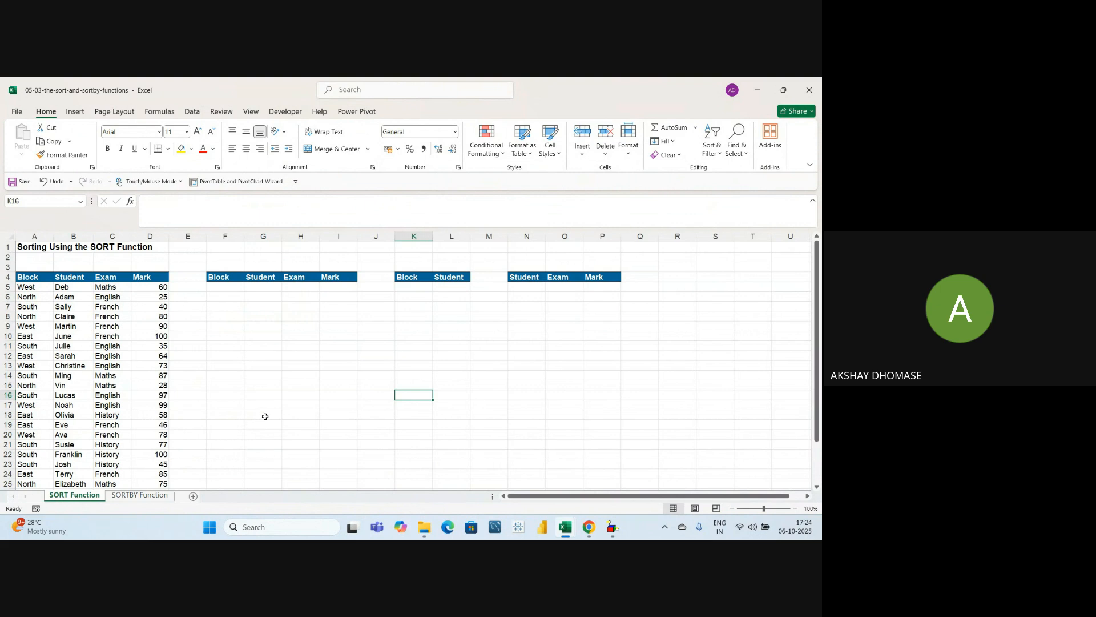
left_click(309, 385)
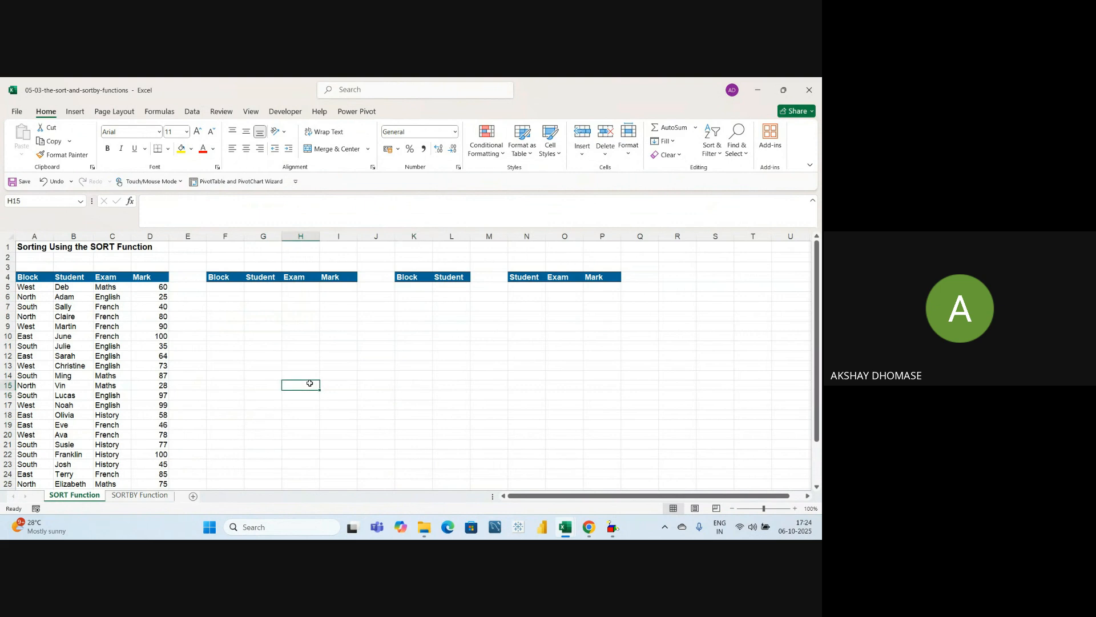
left_click(430, 367)
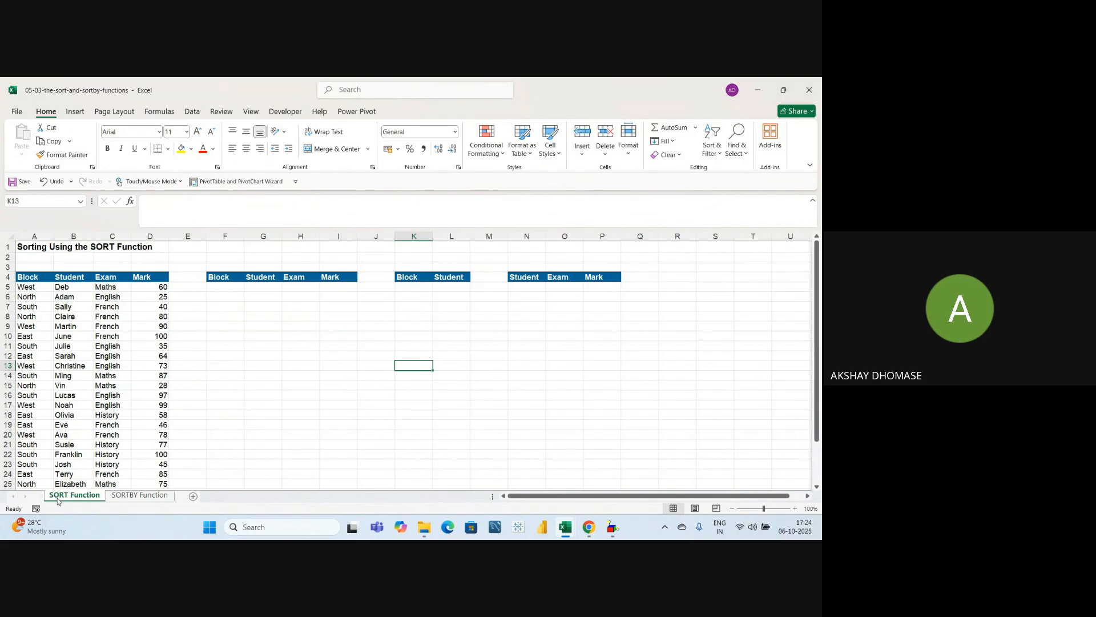
left_click(284, 406)
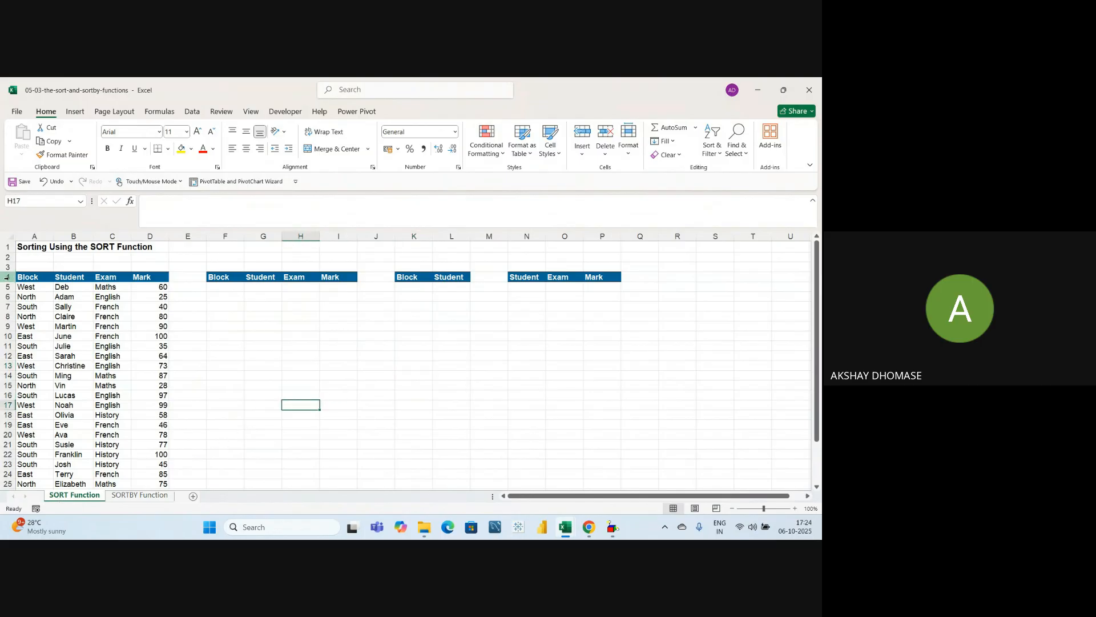
left_click(110, 375)
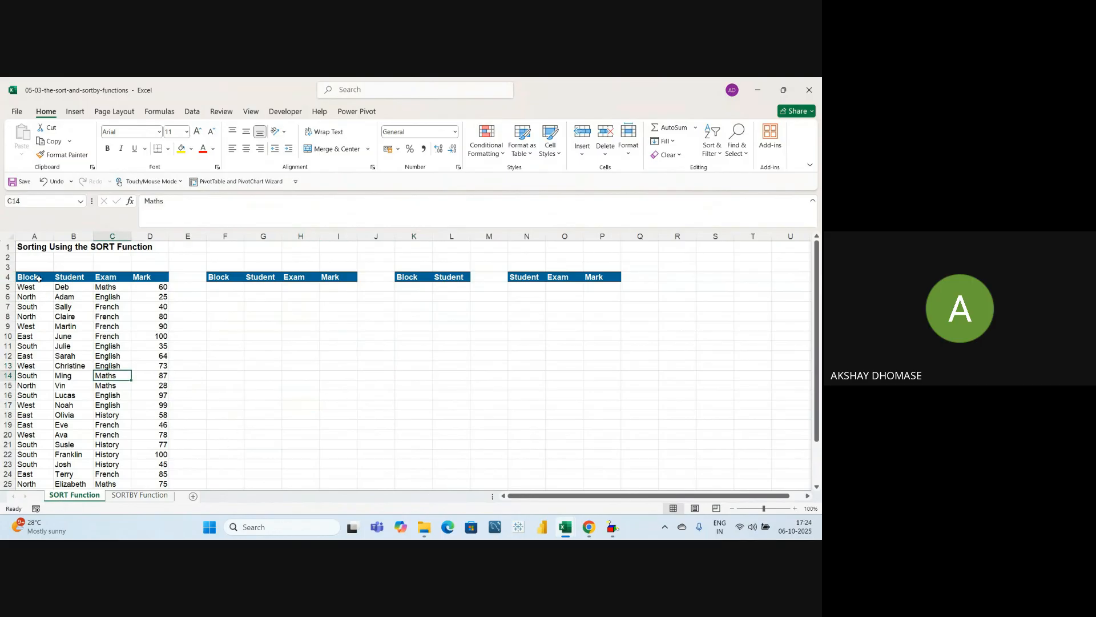
left_click(39, 278)
left_click_drag(30, 291, 43, 384)
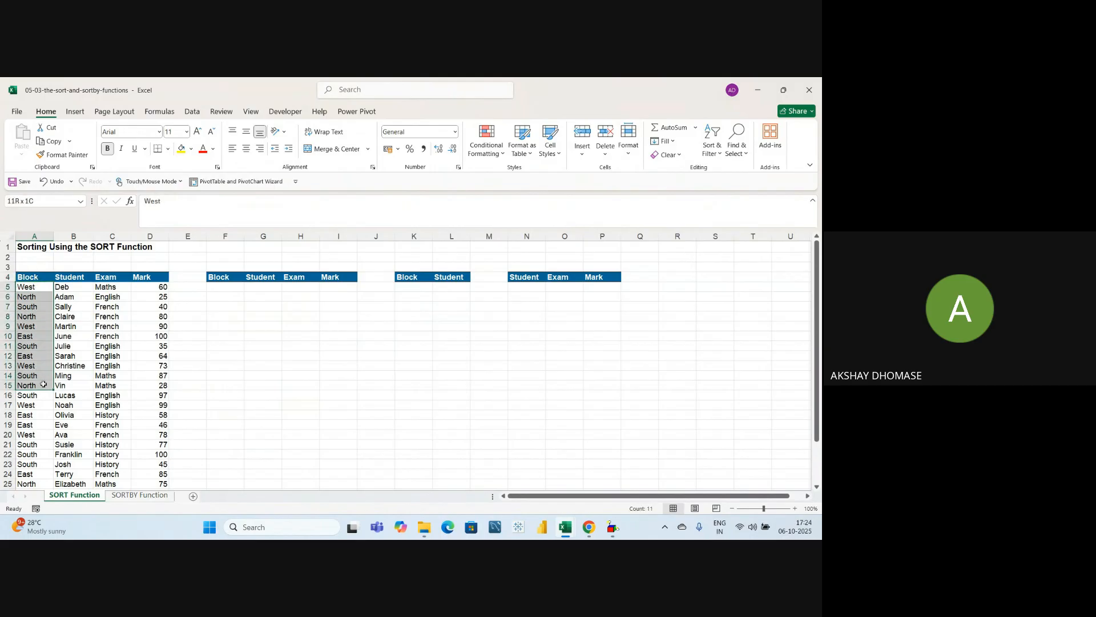
left_click_drag(72, 289, 62, 393)
left_click_drag(28, 289, 26, 385)
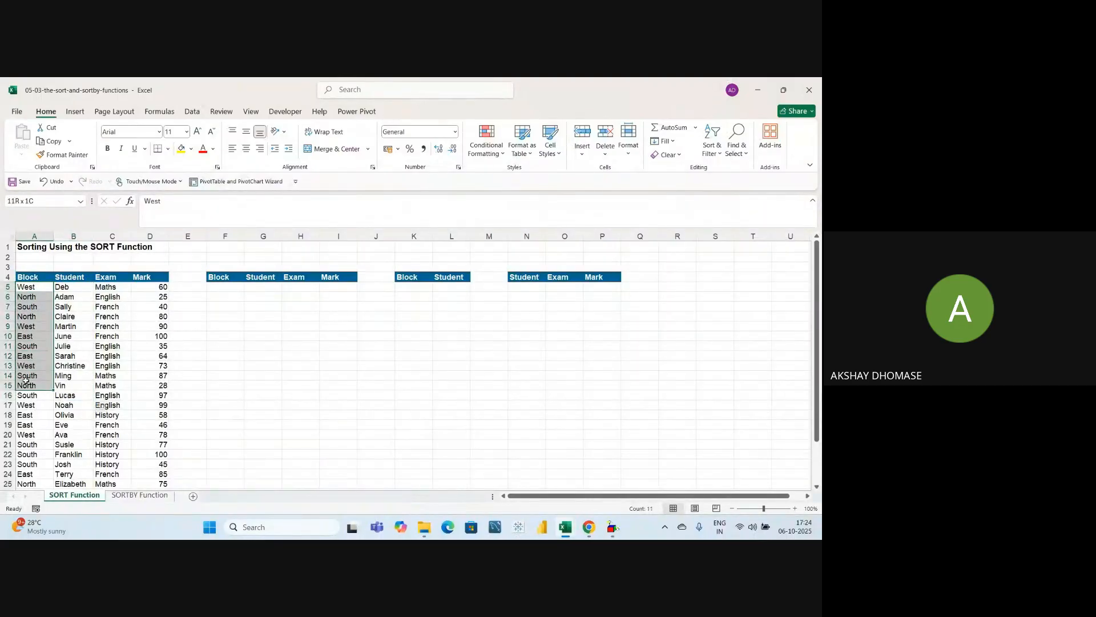
left_click(25, 336)
left_click_drag(100, 289, 113, 395)
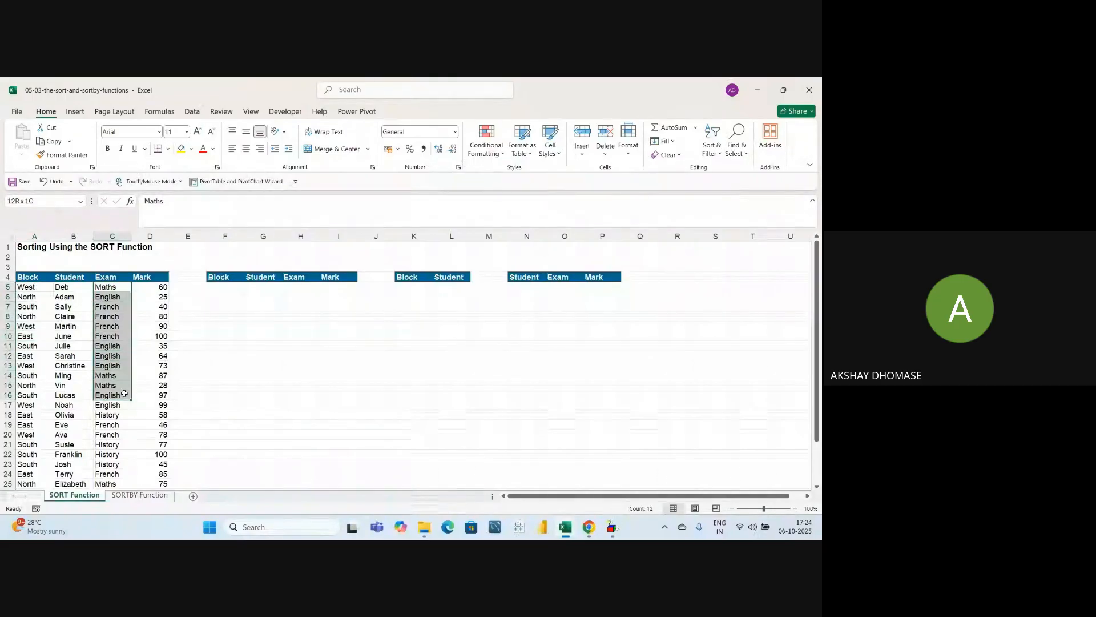
Step: Examine the Exam and Mark columns and the full data range of the source table on the SORT Function sheet
left_click(119, 308)
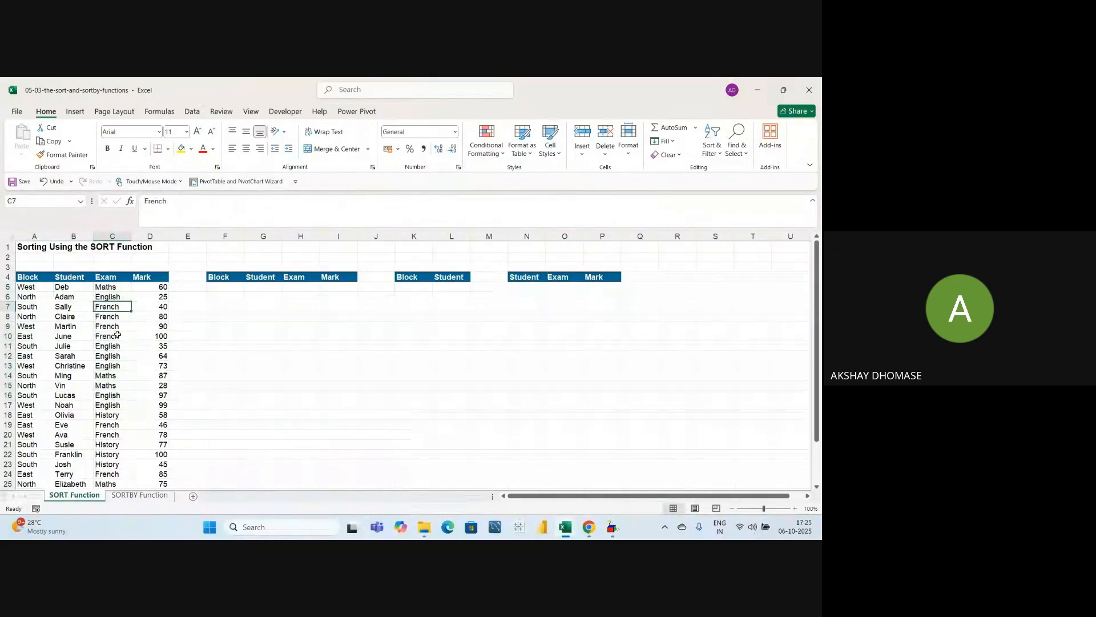
left_click_drag(109, 288, 109, 377)
left_click(106, 298)
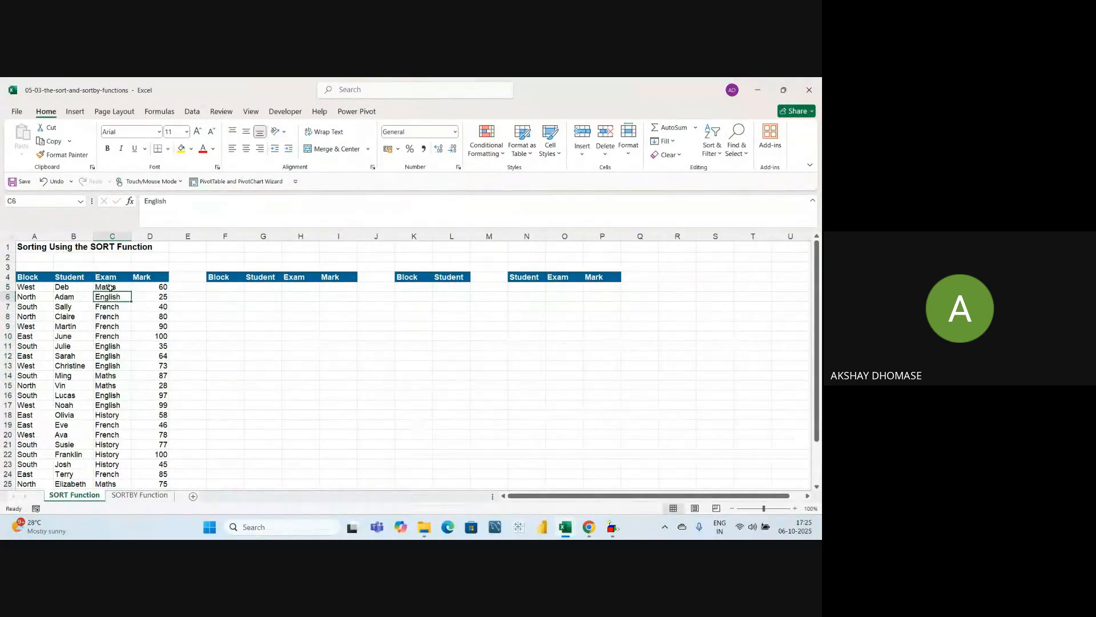
left_click(108, 288)
left_click(108, 307)
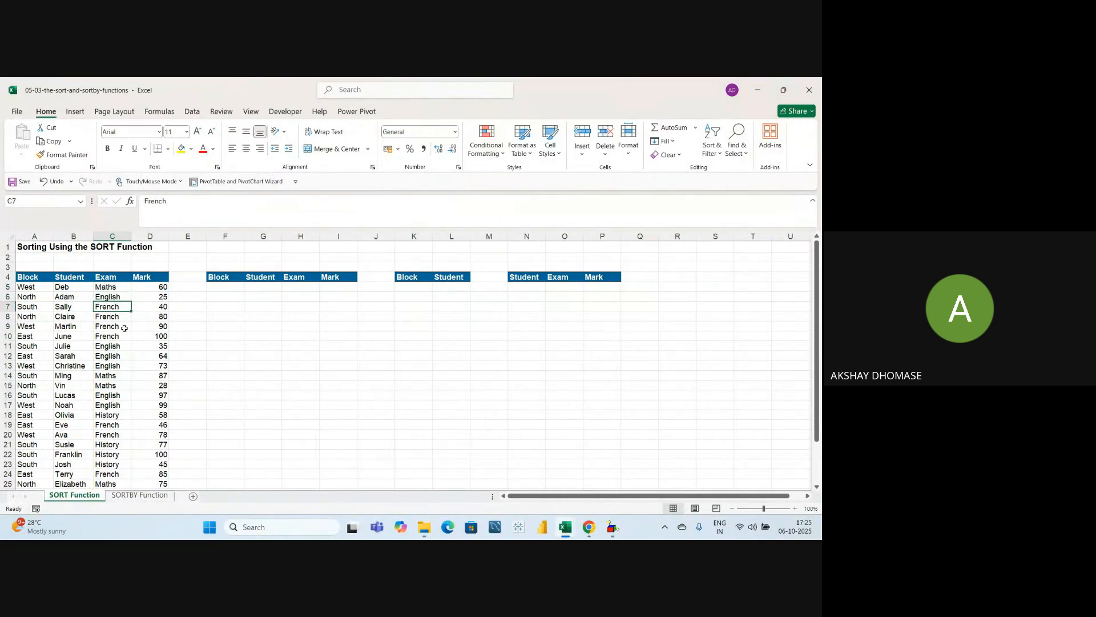
left_click(148, 290)
left_click(224, 335)
left_click(157, 288)
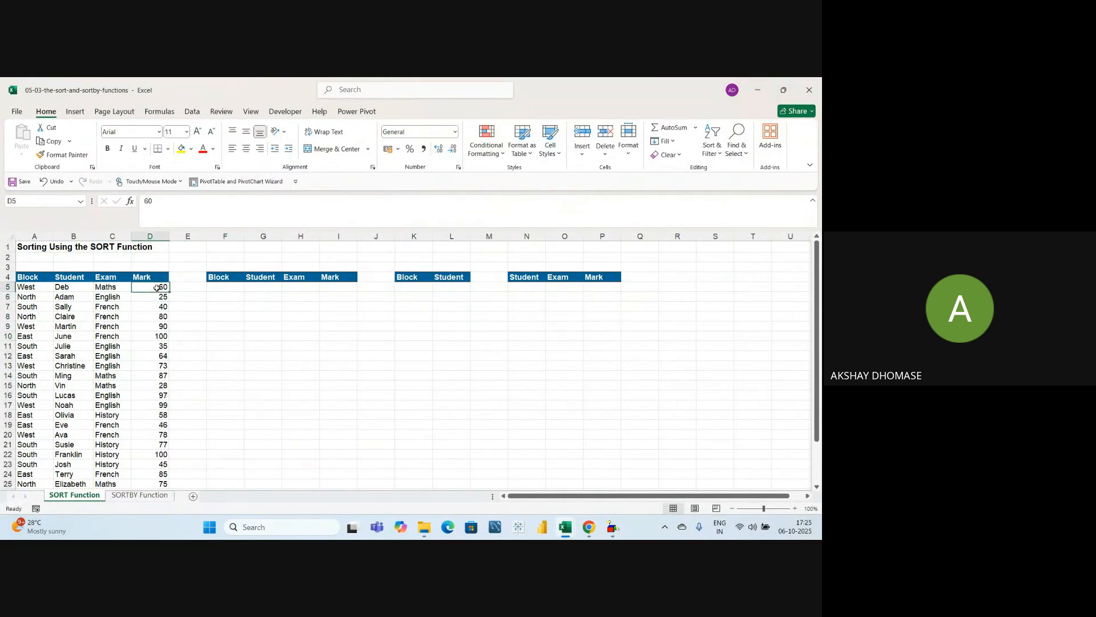
left_click_drag(157, 288, 158, 377)
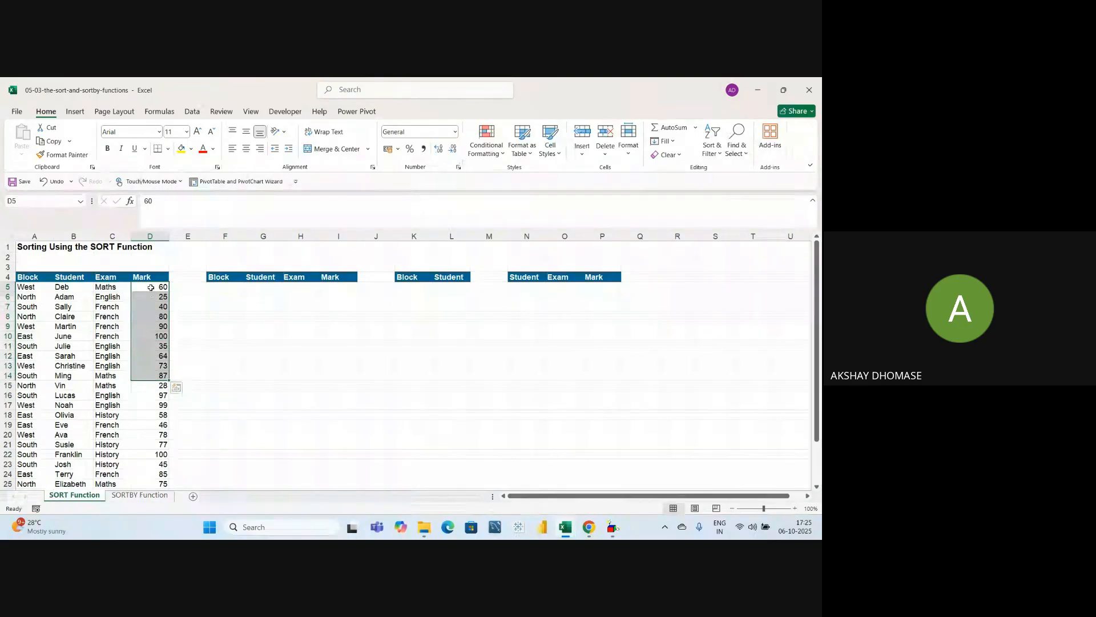
left_click(192, 325)
left_click_drag(144, 285, 159, 375)
left_click(263, 382)
left_click(163, 355)
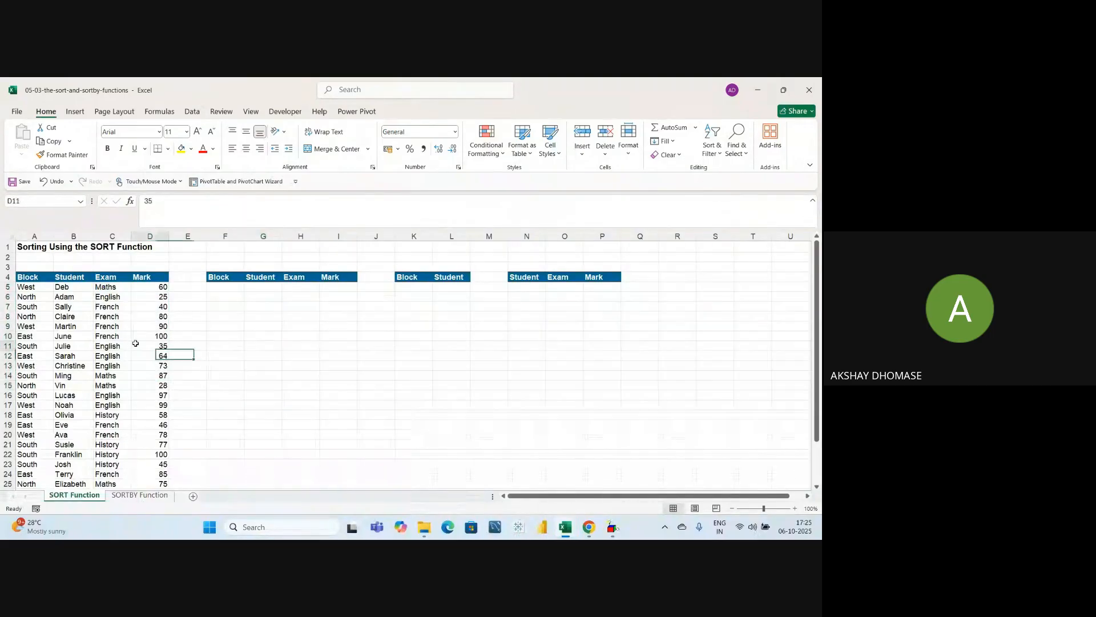
left_click(279, 394)
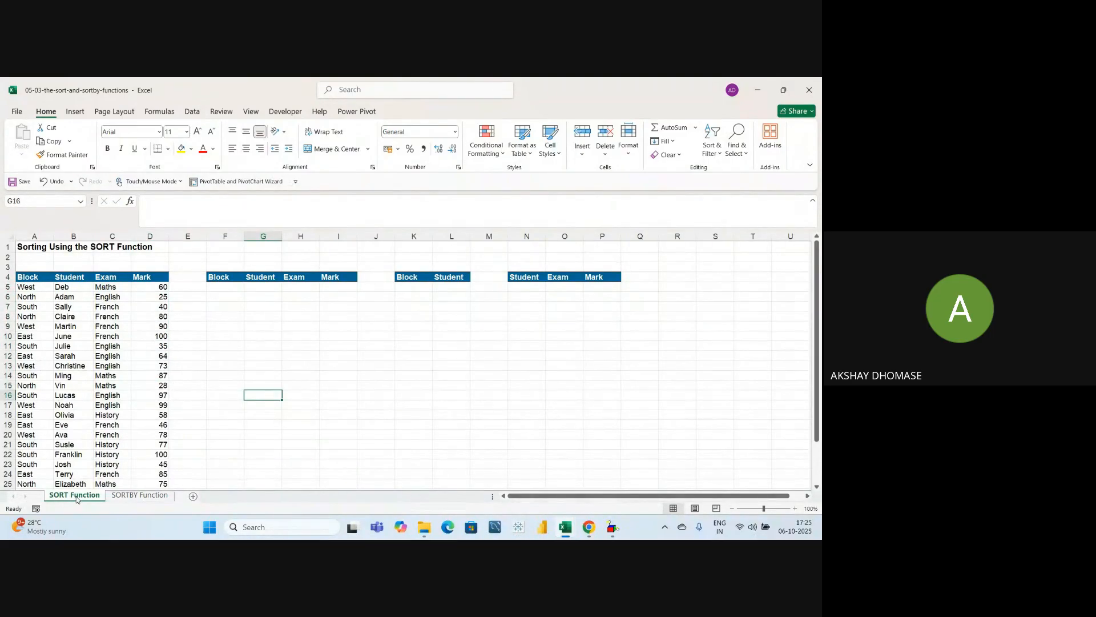
left_click(214, 372)
left_click_drag(34, 288, 150, 489)
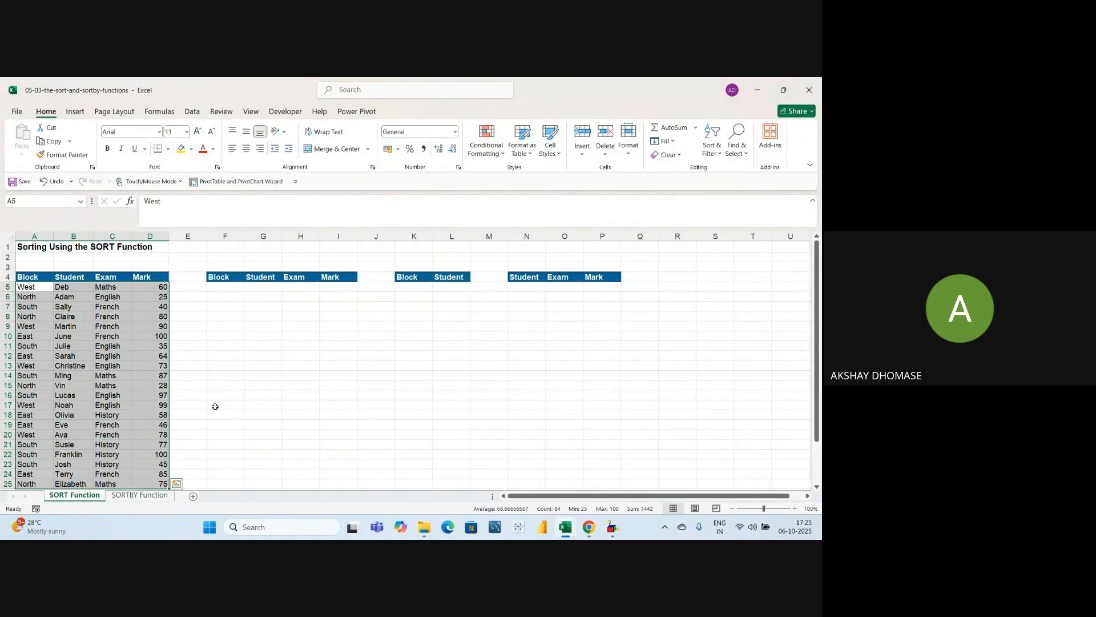
left_click(216, 405)
left_click(226, 375)
left_click(239, 346)
left_click(289, 365)
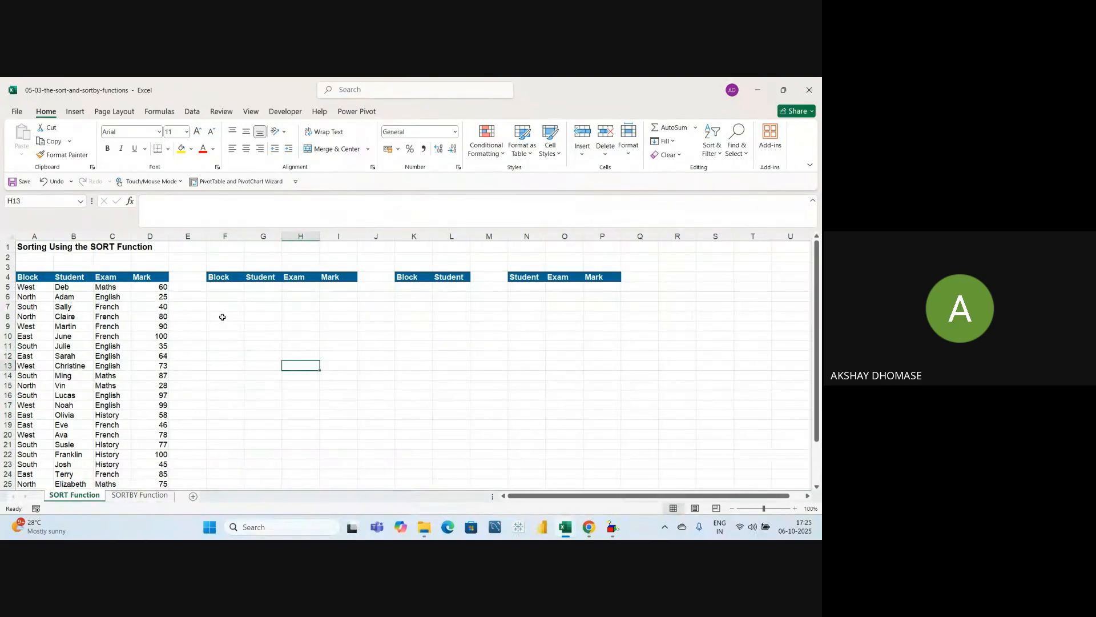
left_click(227, 288)
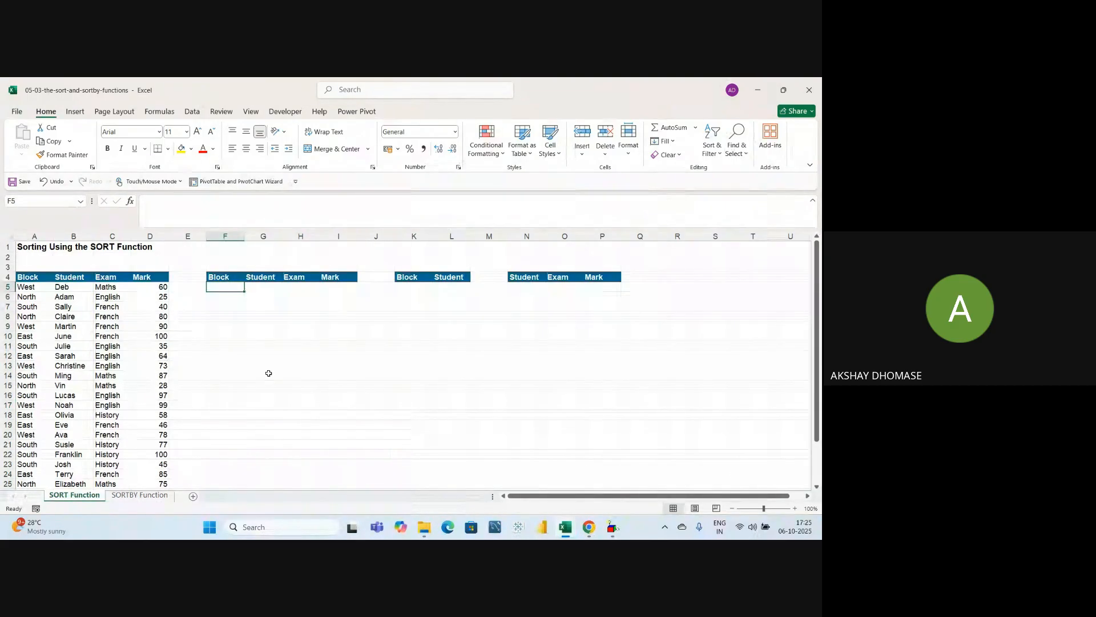
left_click(268, 374)
Step: Compare the Block, Student, Exam and Mark headers of the source table with those of the empty table in columns F to I
left_click(27, 279)
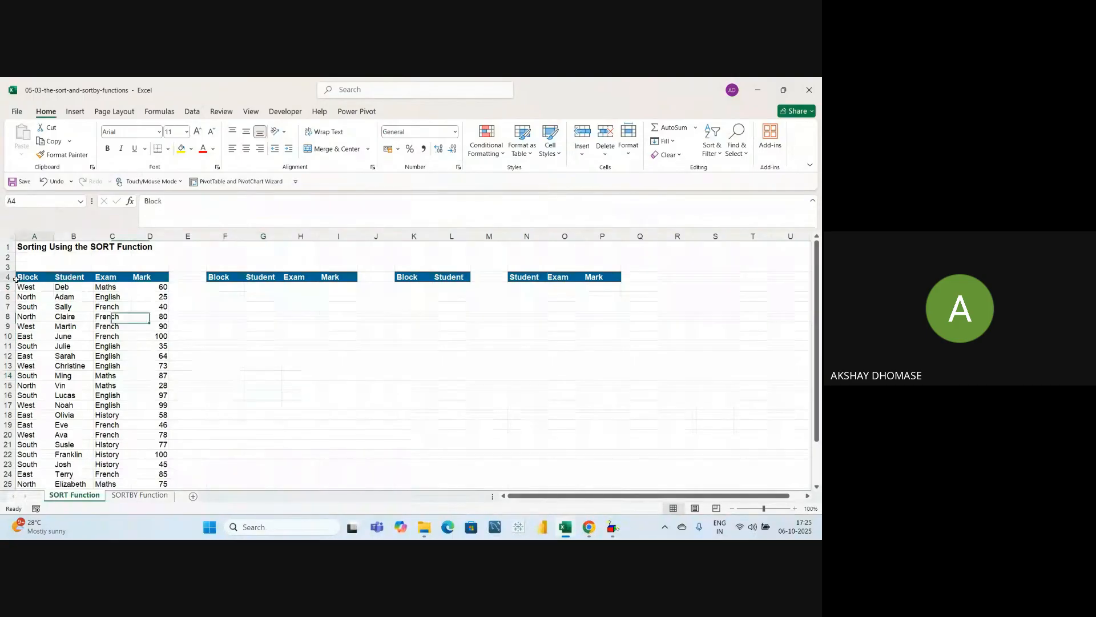
left_click(70, 279)
left_click(111, 278)
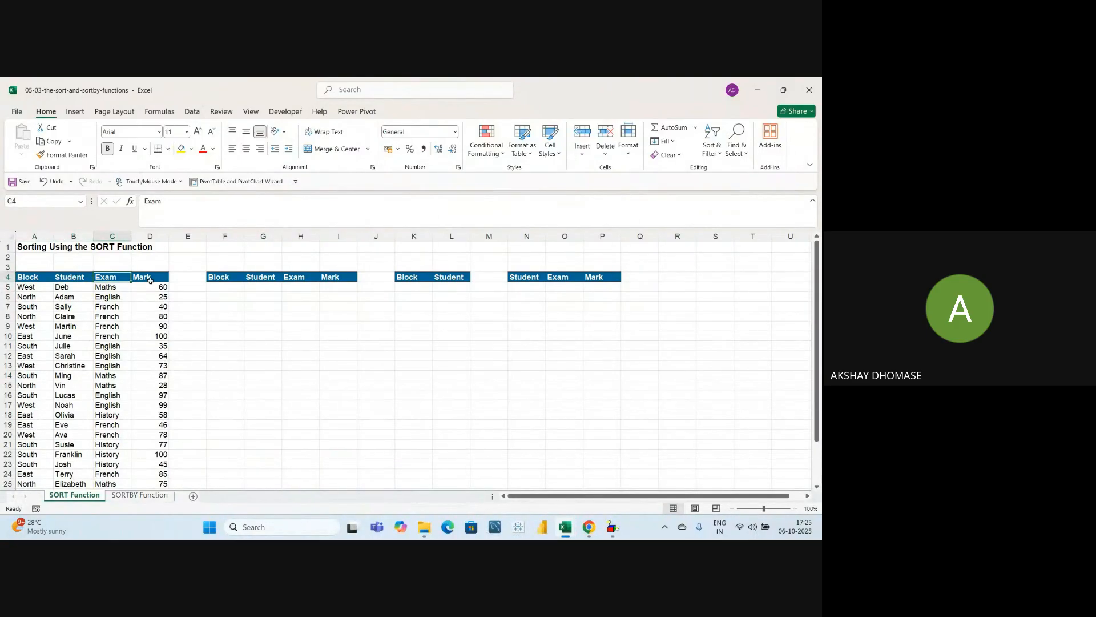
left_click(149, 279)
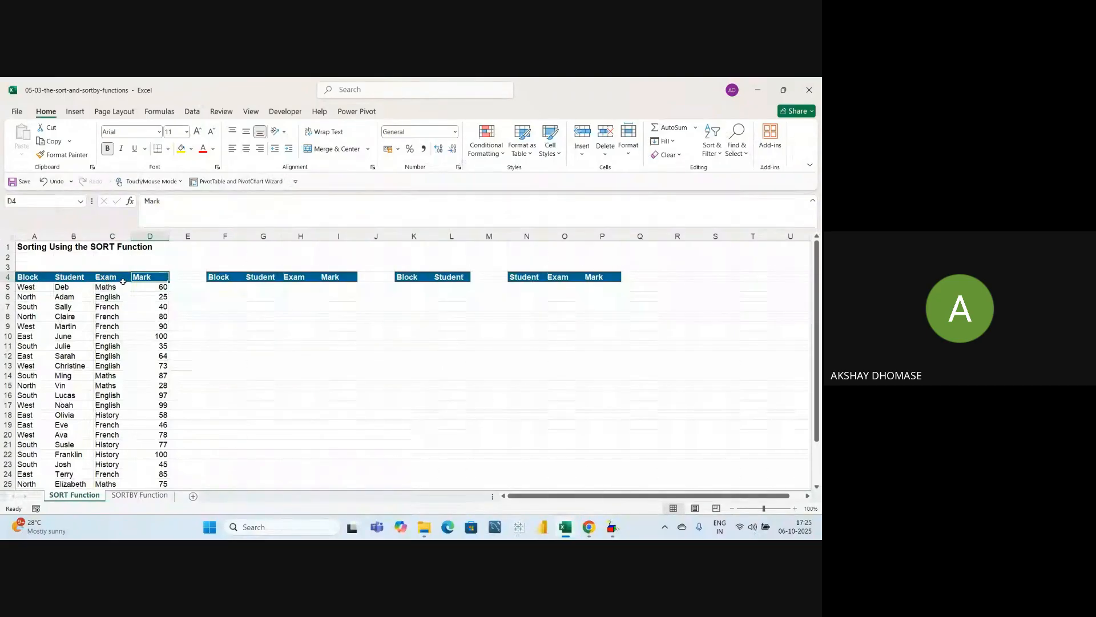
left_click(239, 280)
left_click(261, 279)
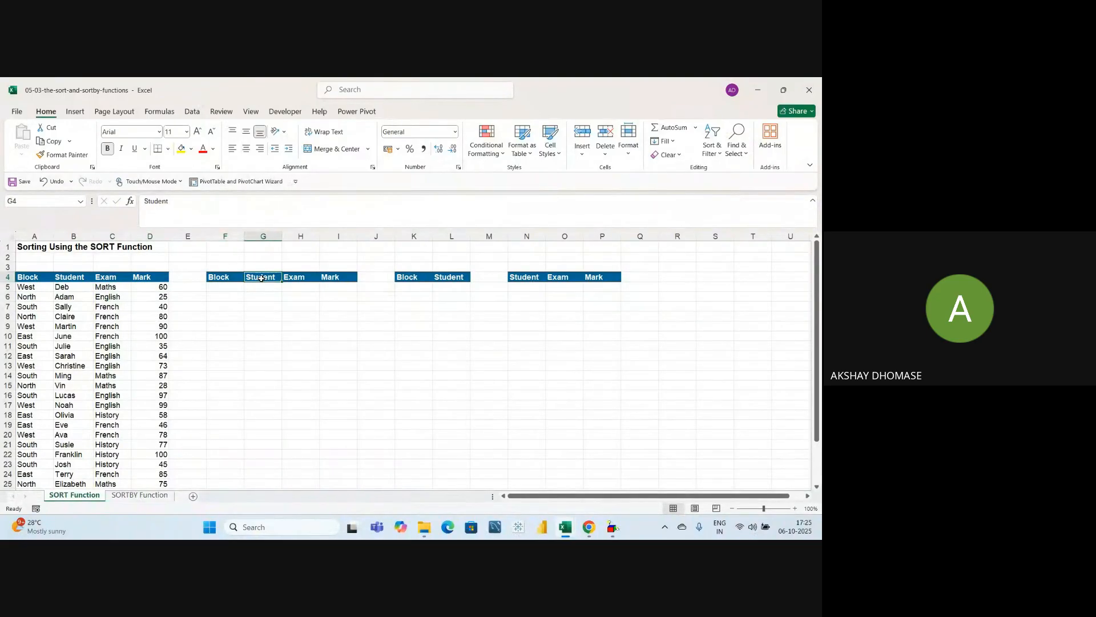
left_click(298, 280)
left_click(333, 280)
left_click_drag(222, 277, 338, 279)
left_click(237, 313)
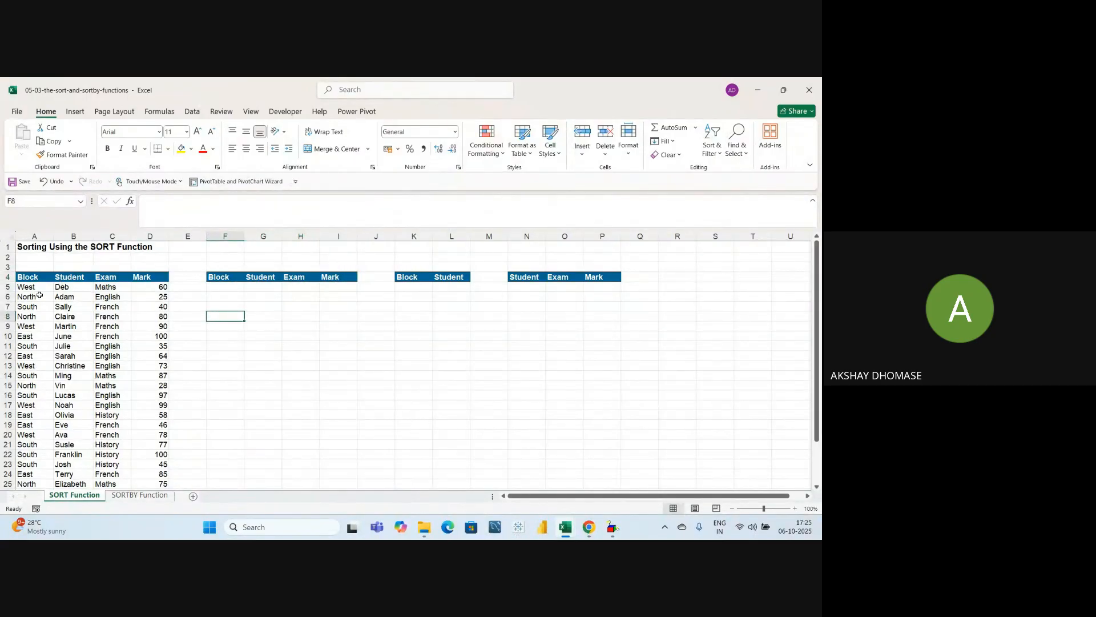
left_click_drag(30, 290, 151, 362)
left_click(226, 365)
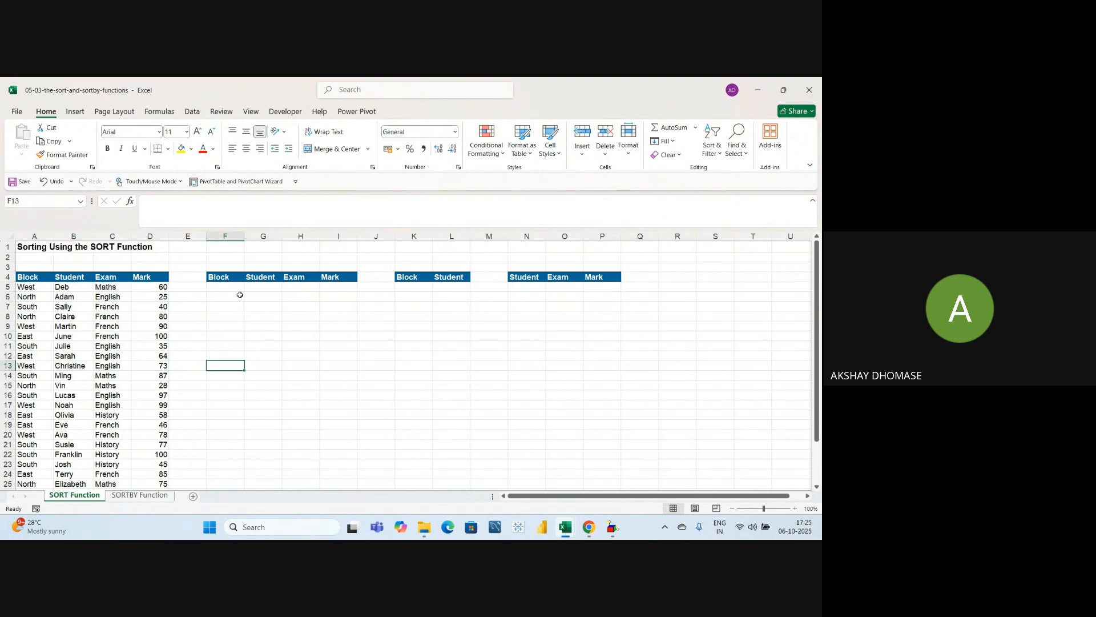
left_click(226, 320)
Step: Begin a SORT formula in cell F5 with the source data range A5:D29 as its array
left_click(235, 287)
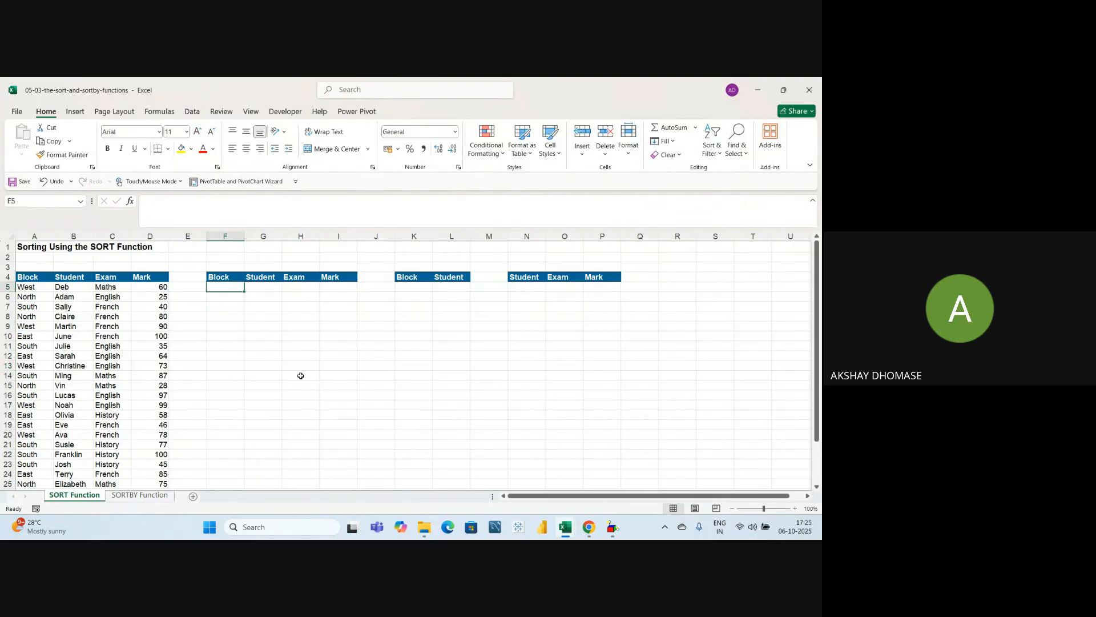
type("=")
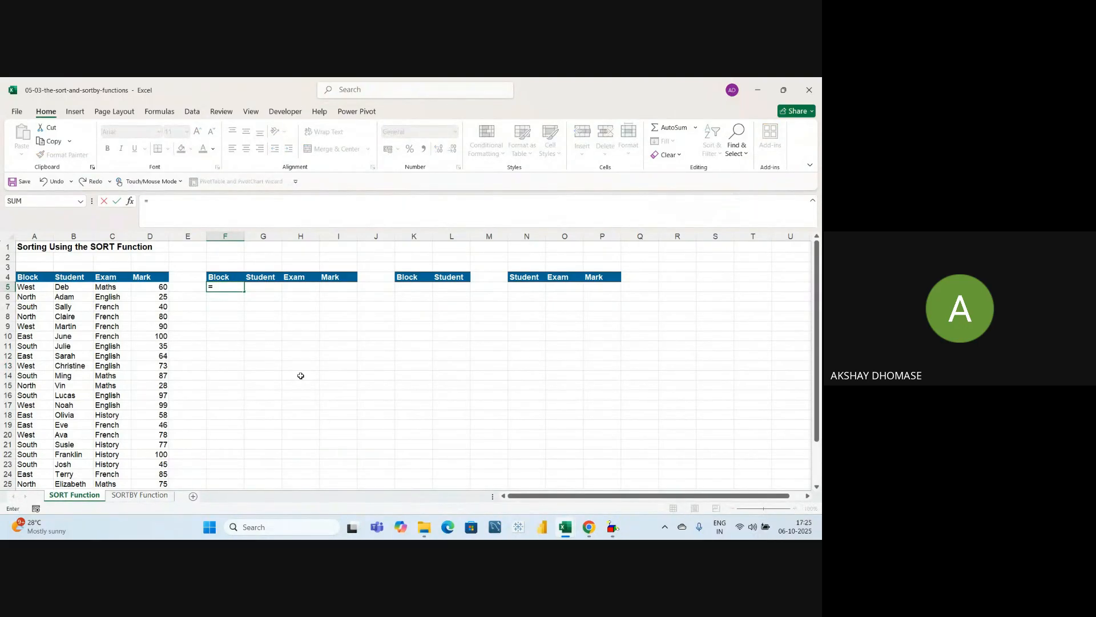
type("sort")
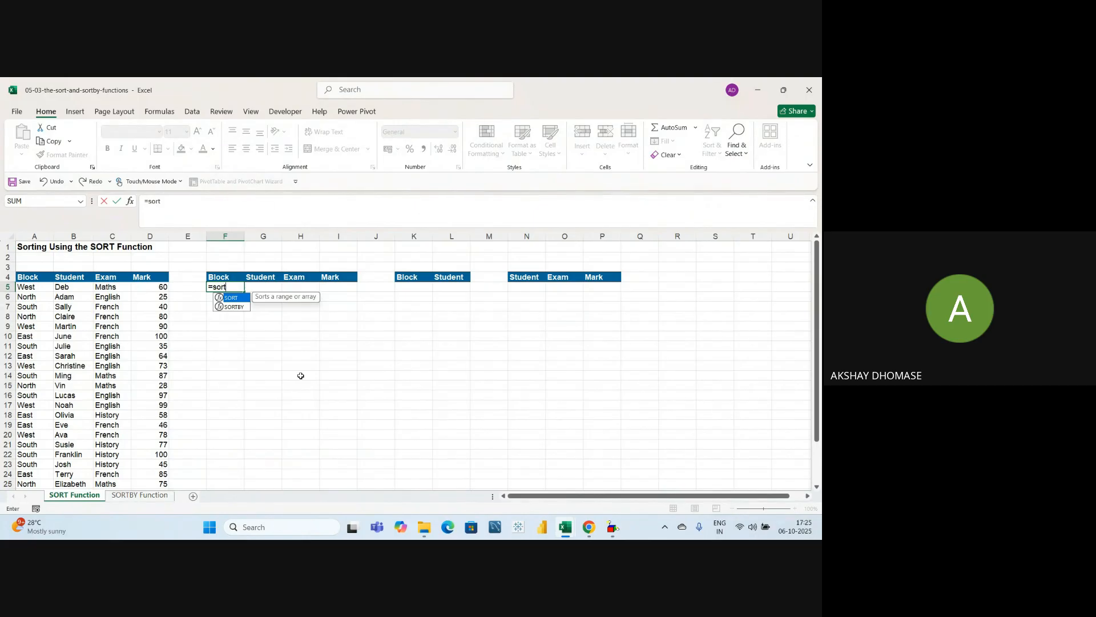
key("Down")
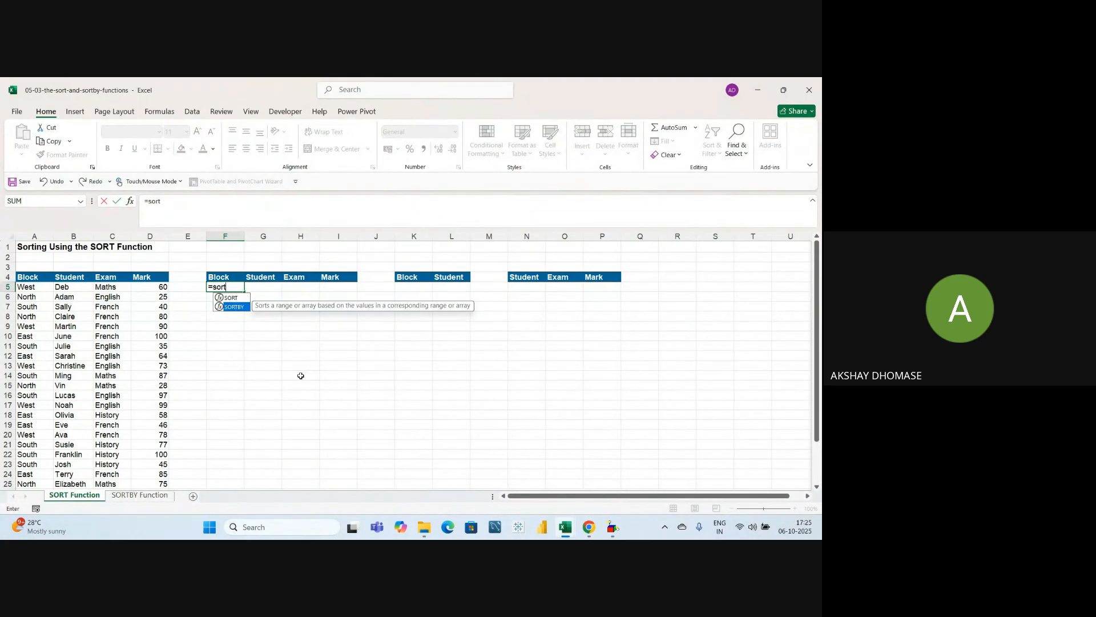
key("Up")
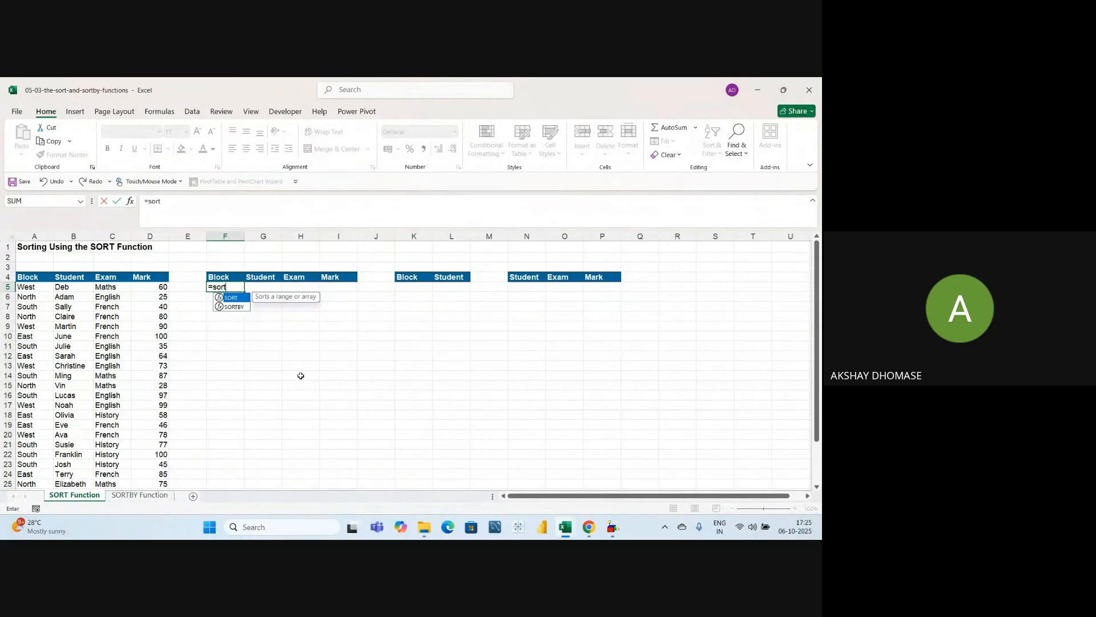
key("Tab")
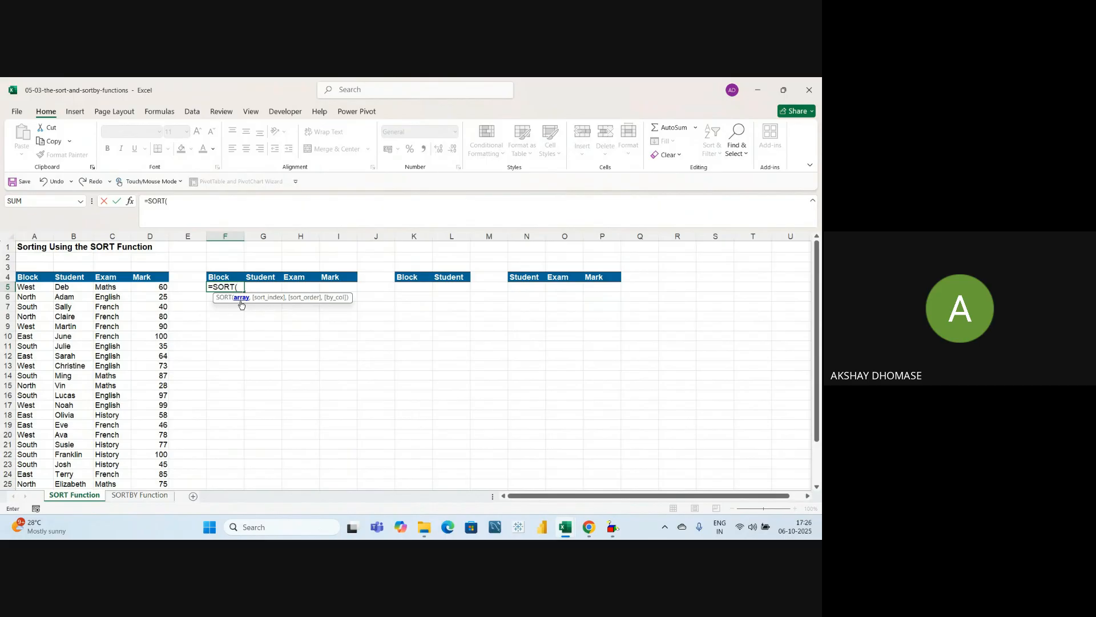
left_click_drag(28, 288, 142, 288)
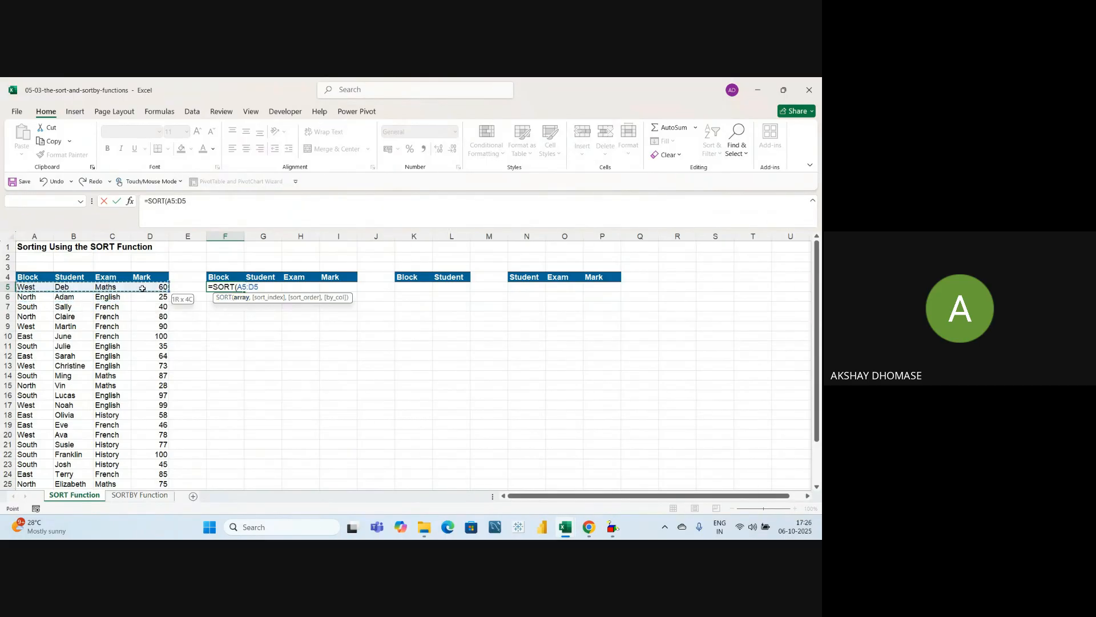
key("ctrl+shift+Down")
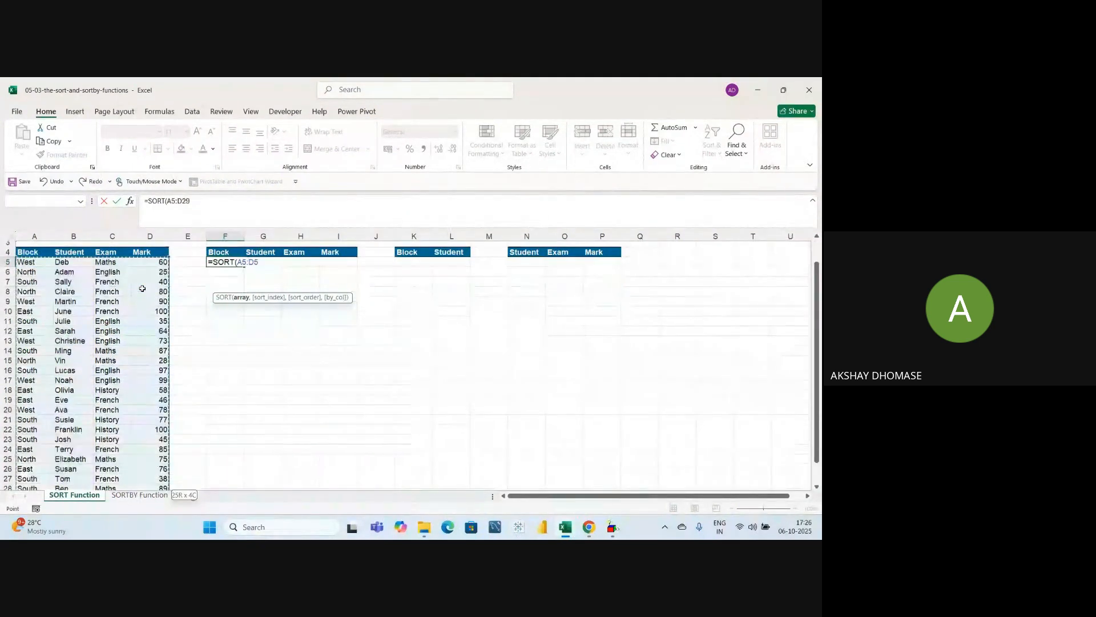
scroll(171, 342, "up", 1)
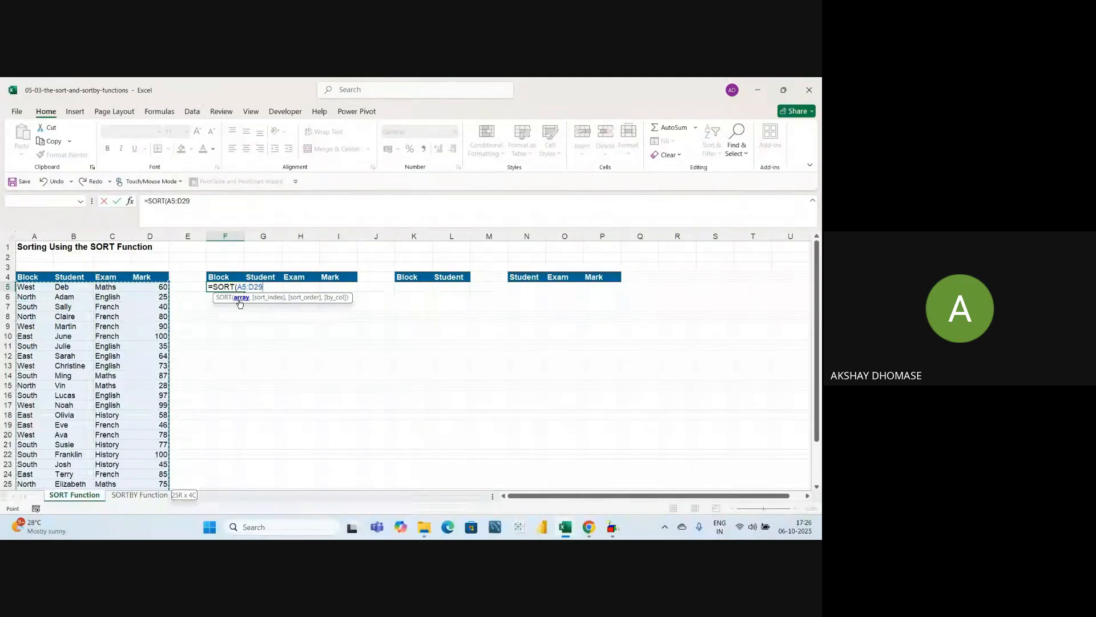
Step: Complete the F5 SORT formula with sort index 4, descending order -1 and FALSE to sort by row
type(",4")
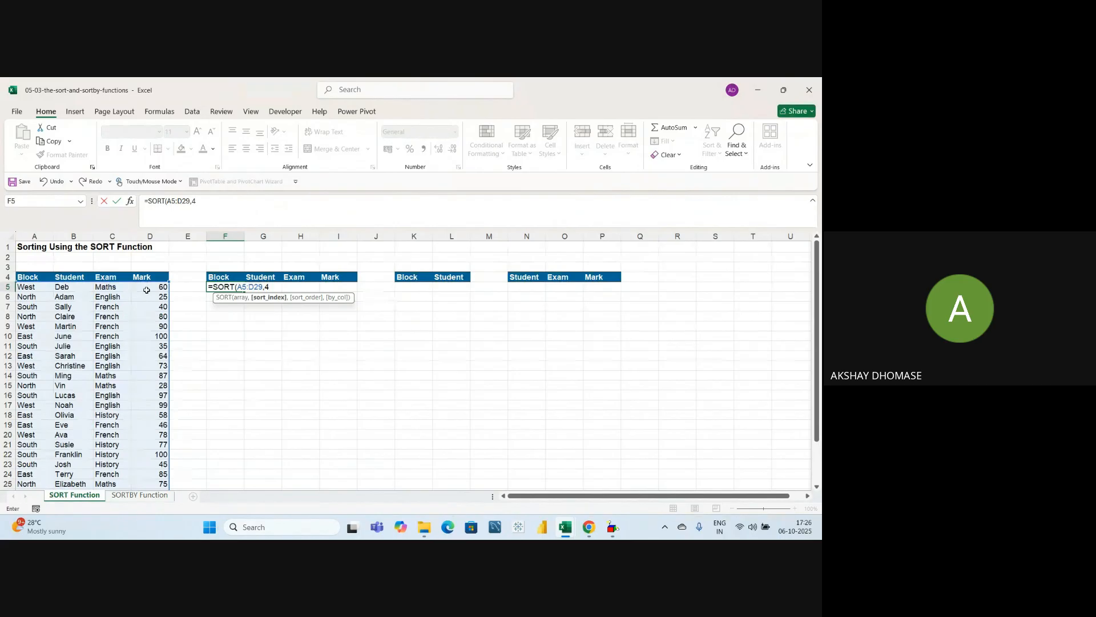
type(",")
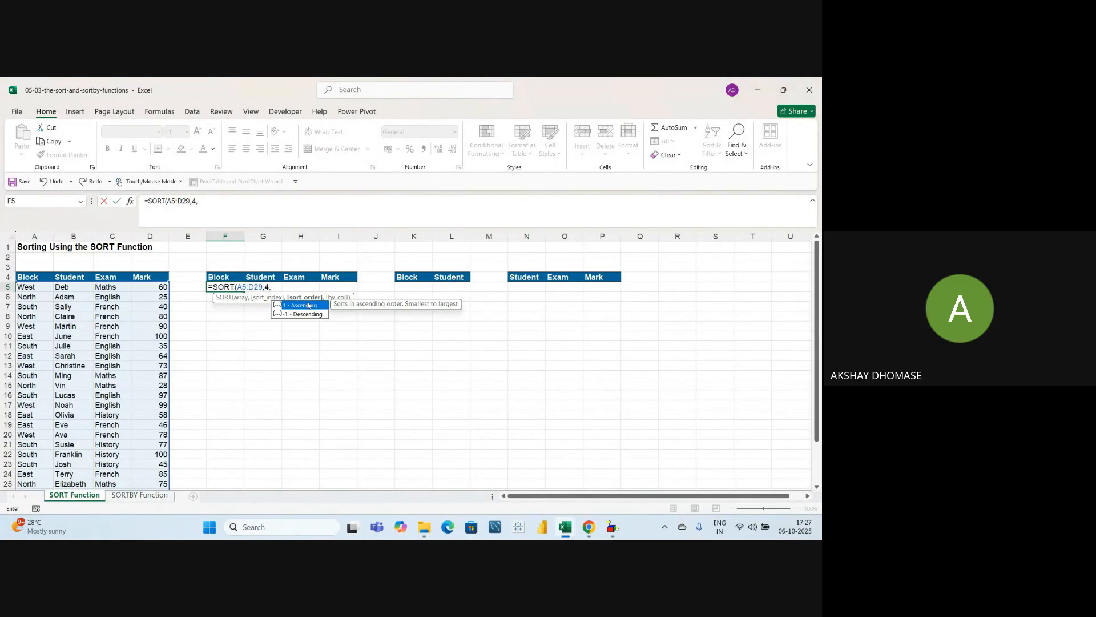
left_click_drag(309, 297, 310, 264)
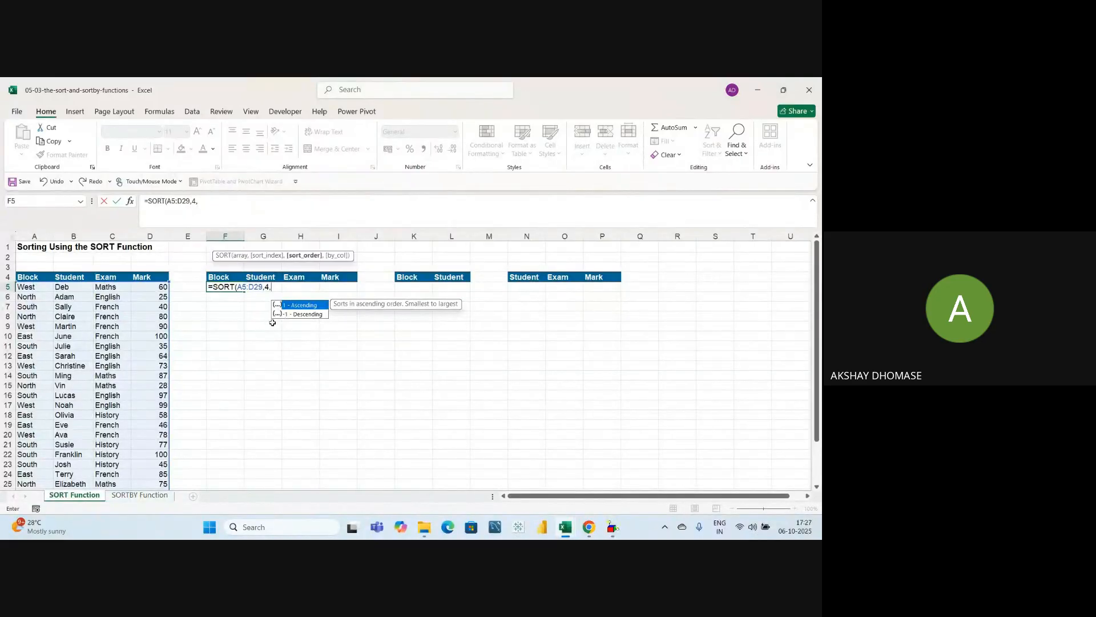
type("1")
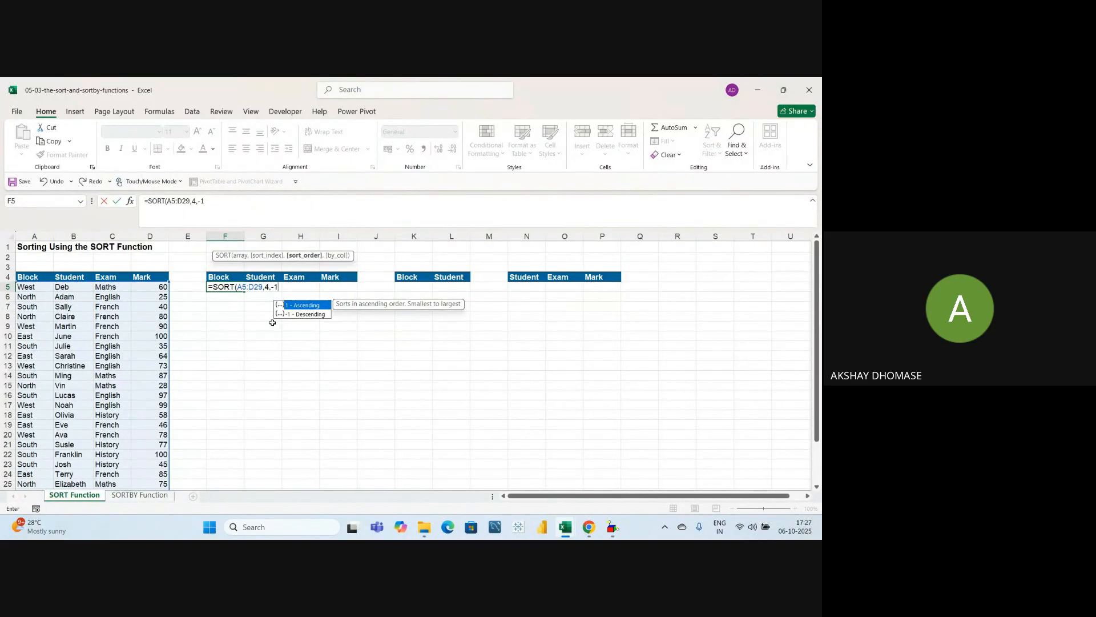
type(",")
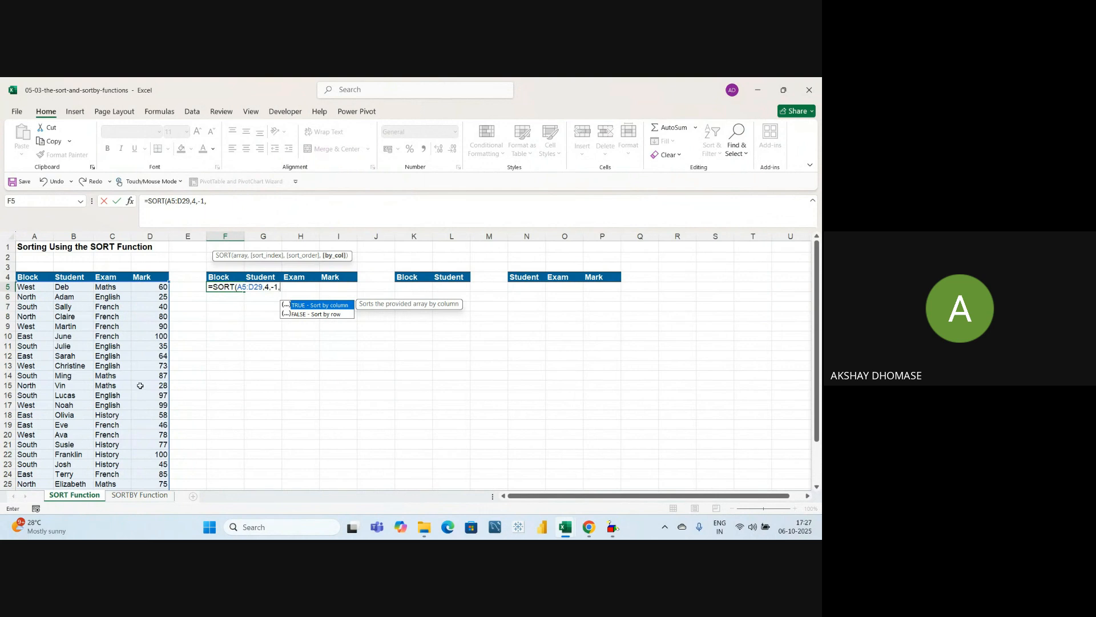
left_click(315, 316)
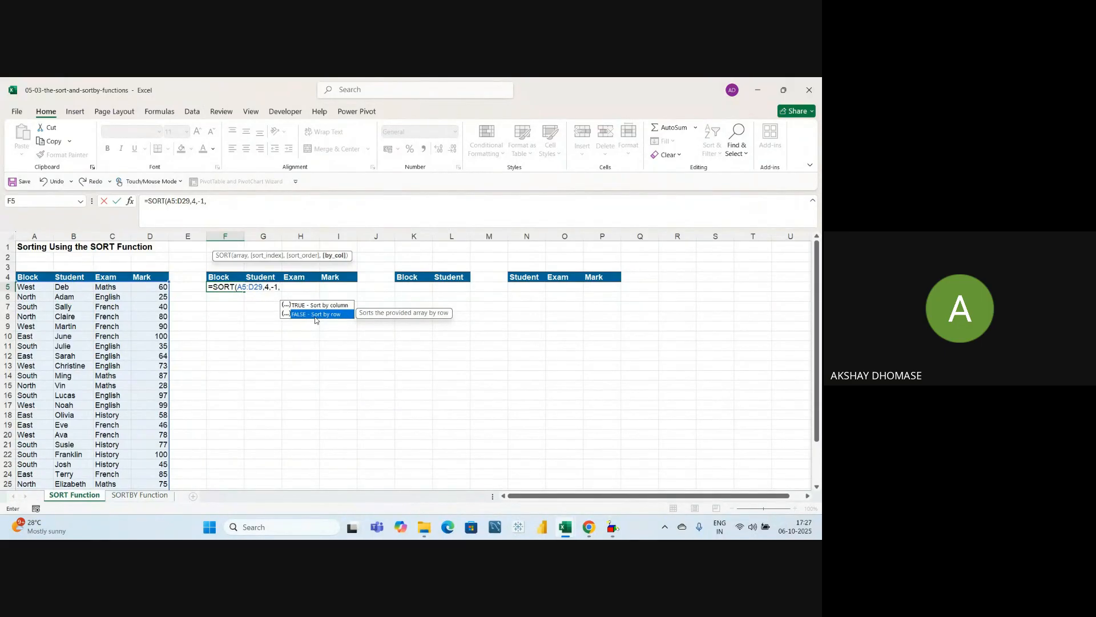
double_click(315, 315)
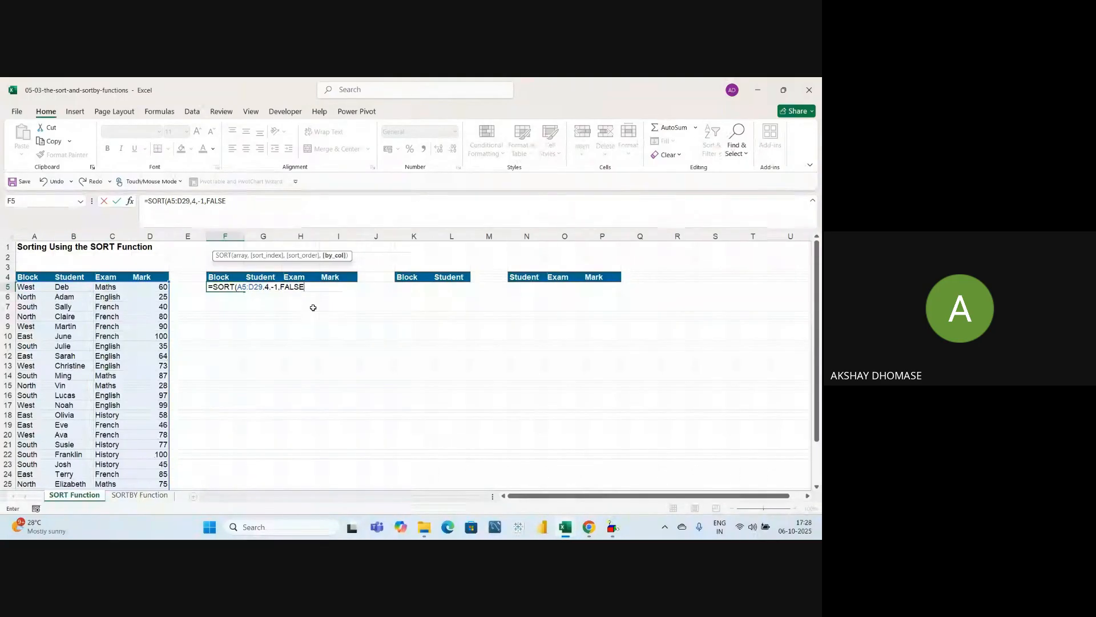
type(")")
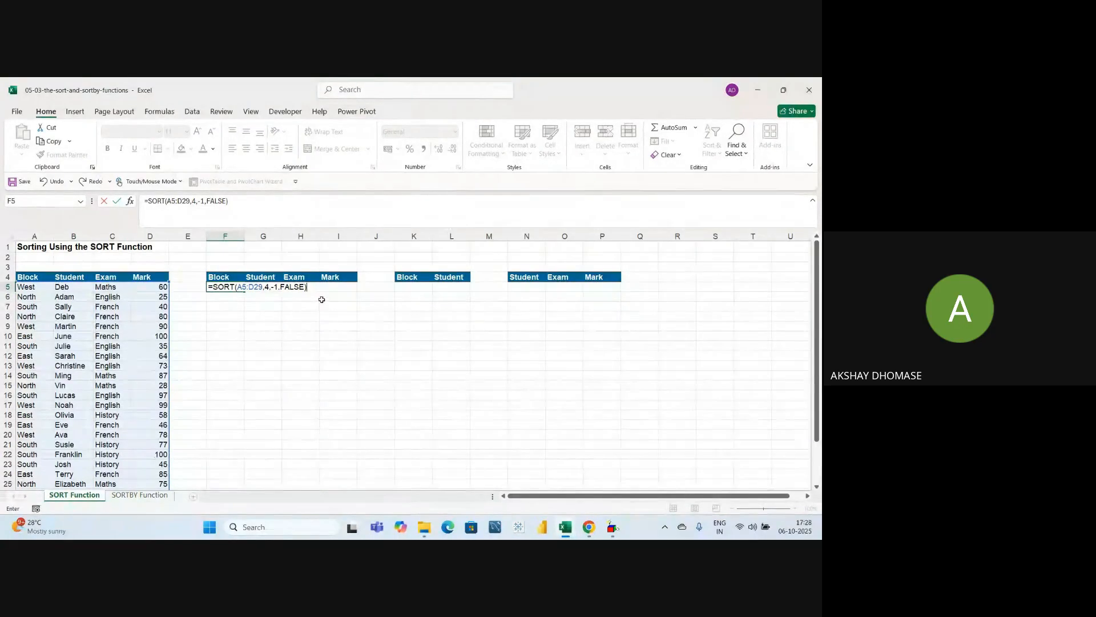
key("Return")
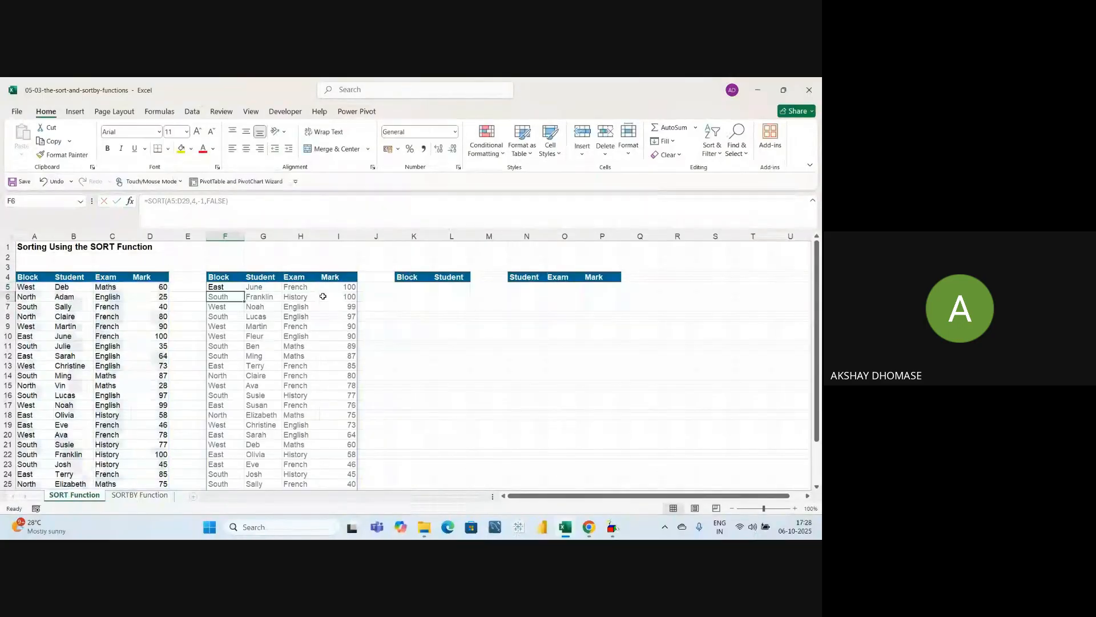
left_click(450, 357)
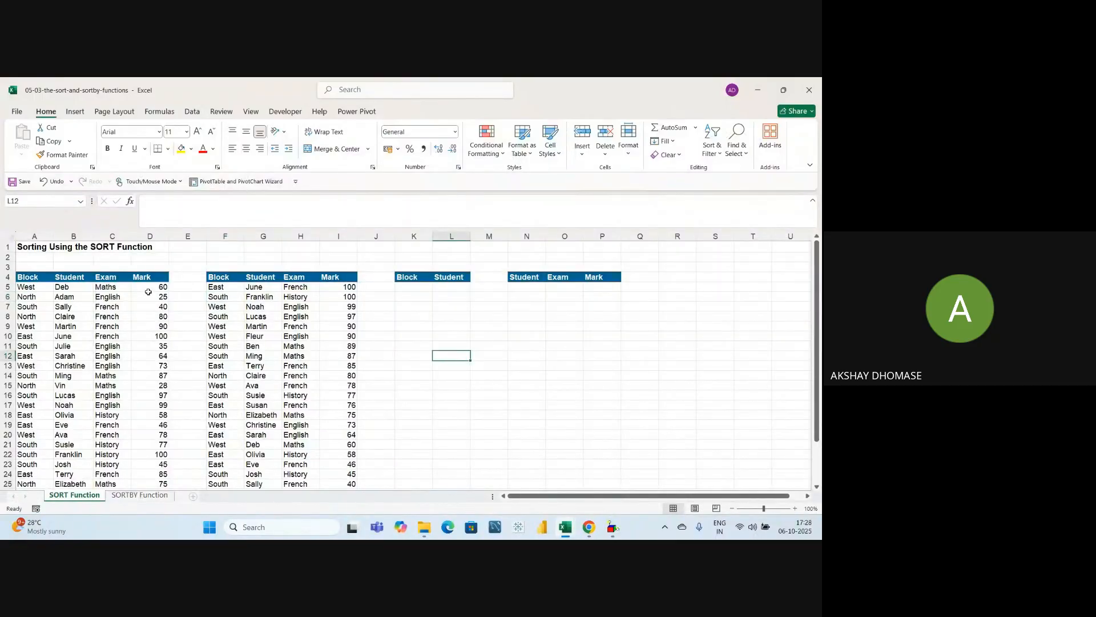
Step: Compare the source table's marks in D5:D10 and the row A10:D10 with the first mark in the sorted table
left_click(150, 287)
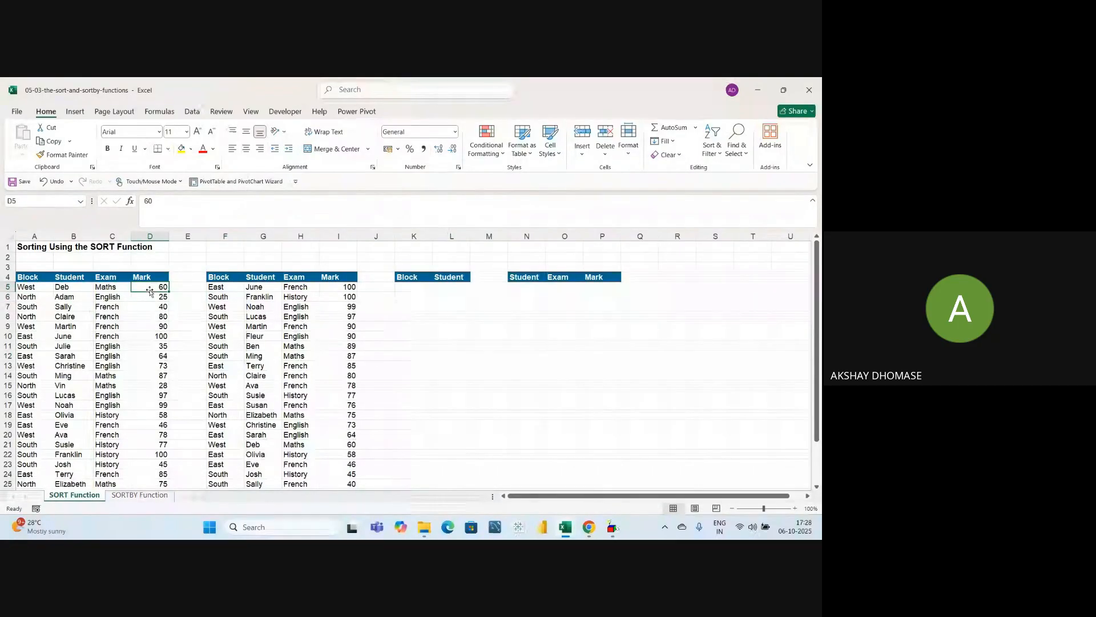
left_click(149, 297)
left_click(150, 306)
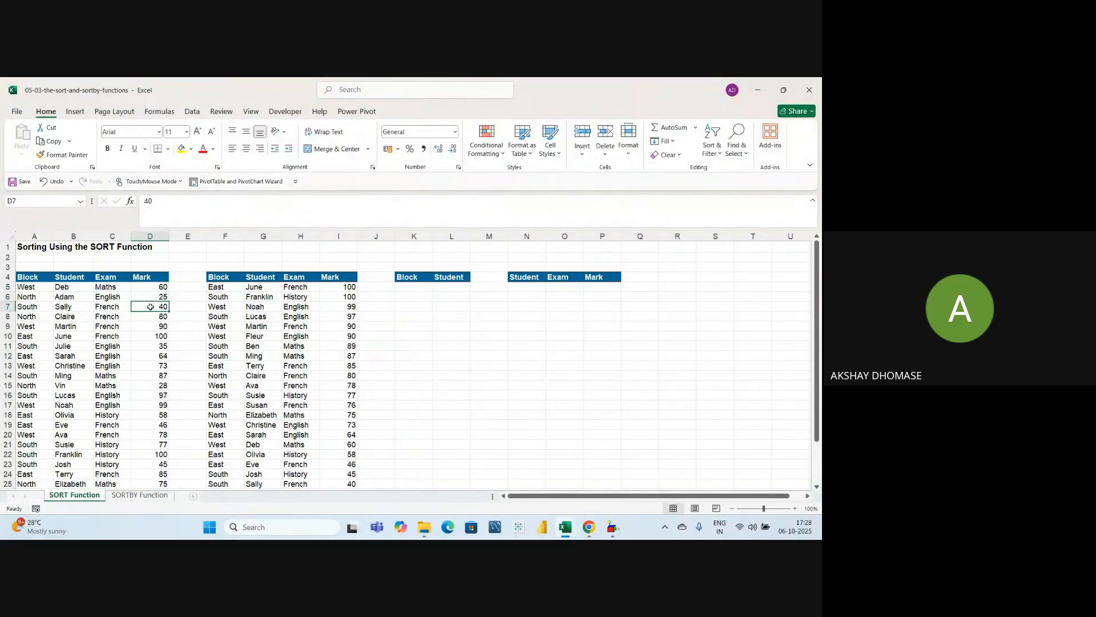
left_click(150, 317)
left_click(152, 326)
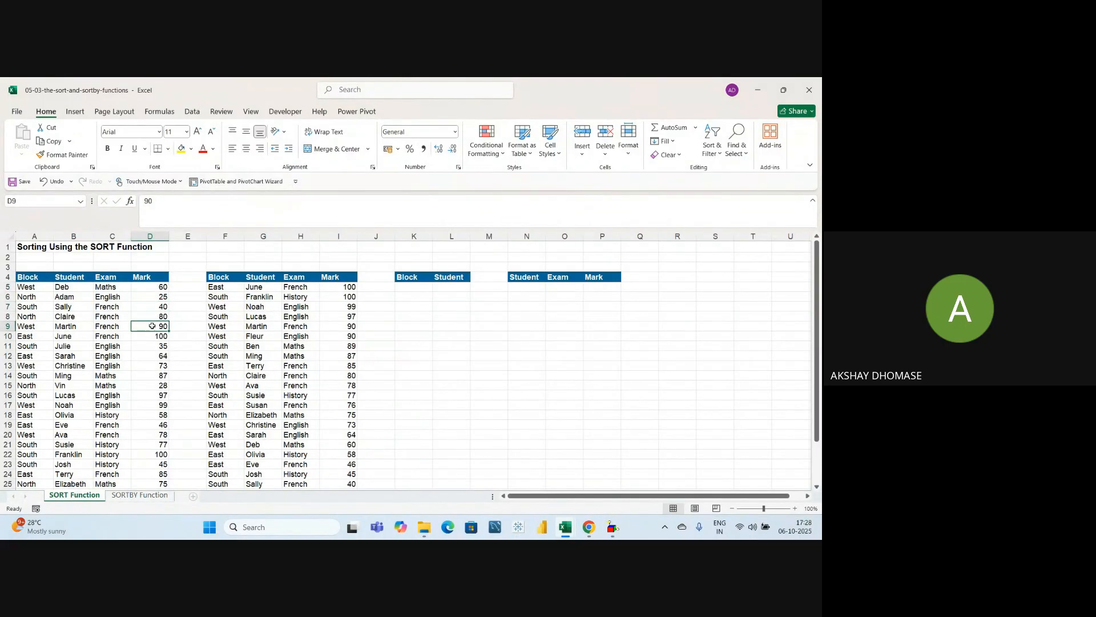
left_click(150, 337)
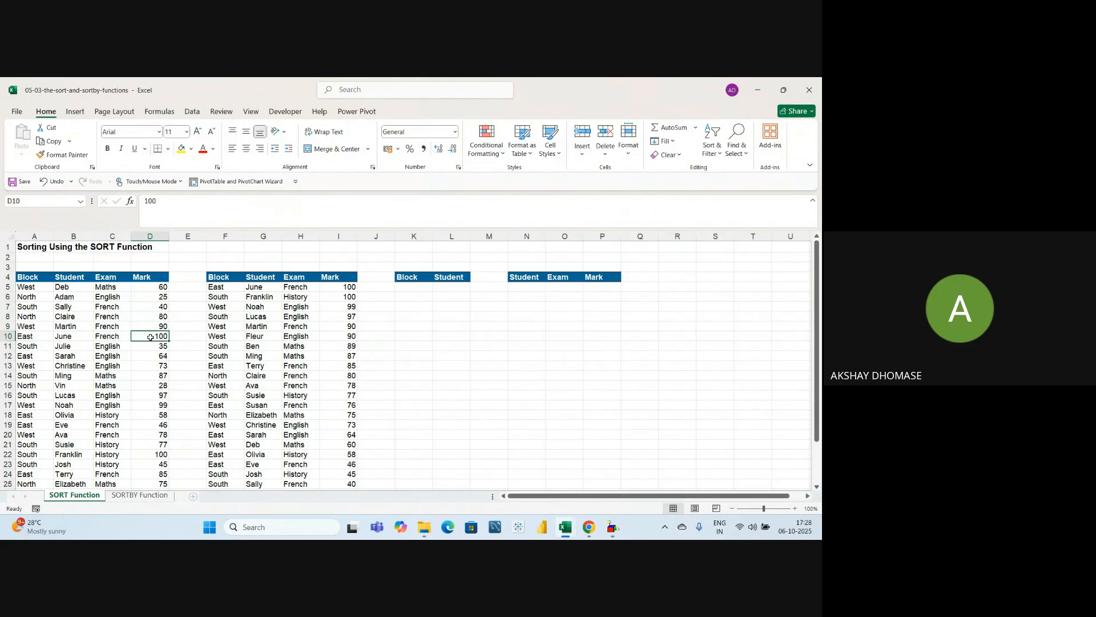
left_click_drag(35, 336, 153, 337)
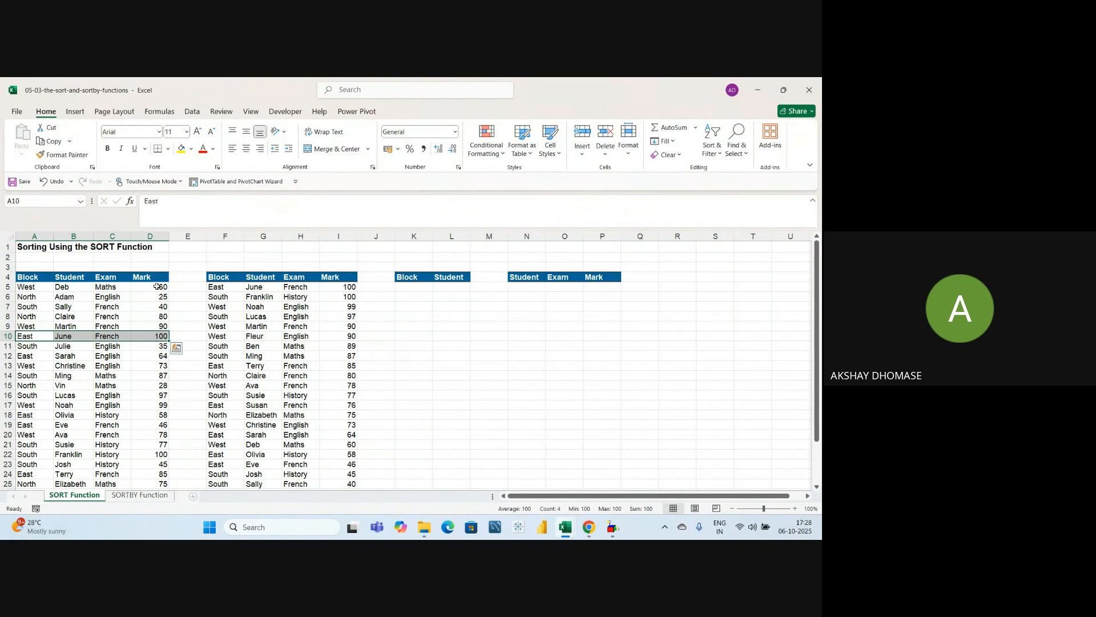
left_click(331, 289)
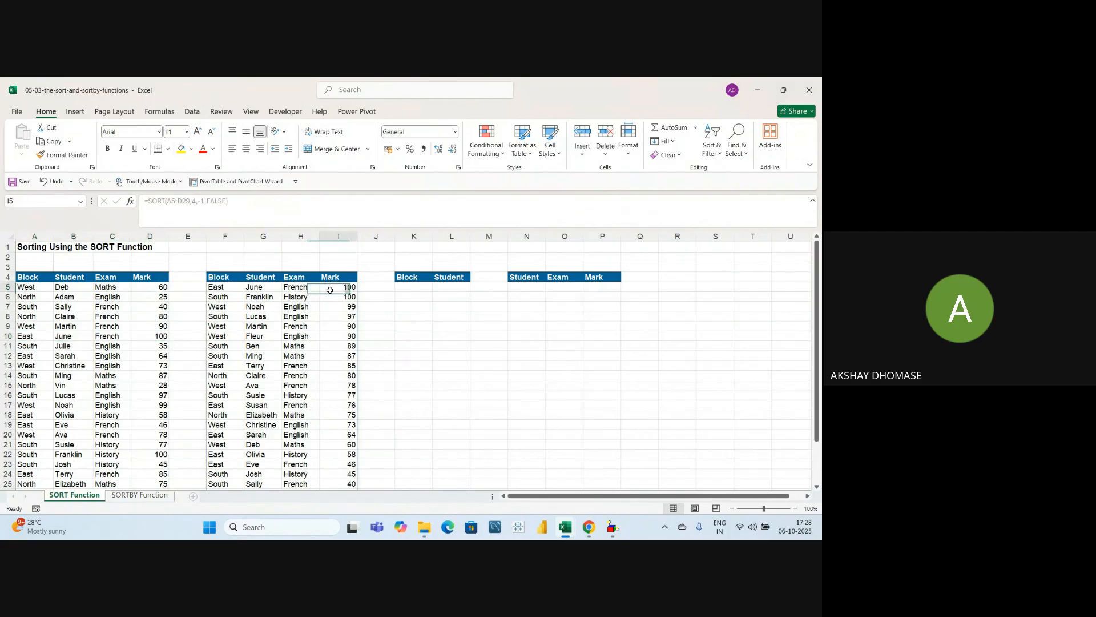
left_click(440, 368)
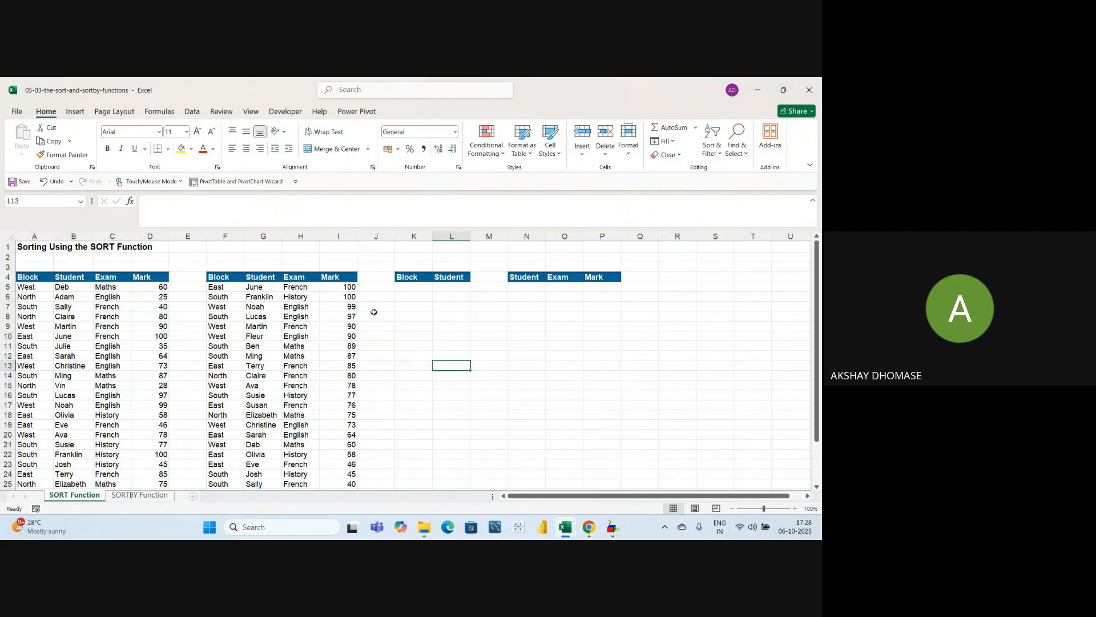
Step: Examine the descending order of the Mark column in the sorted table, from I5 down to I17
left_click(343, 298)
left_click(346, 306)
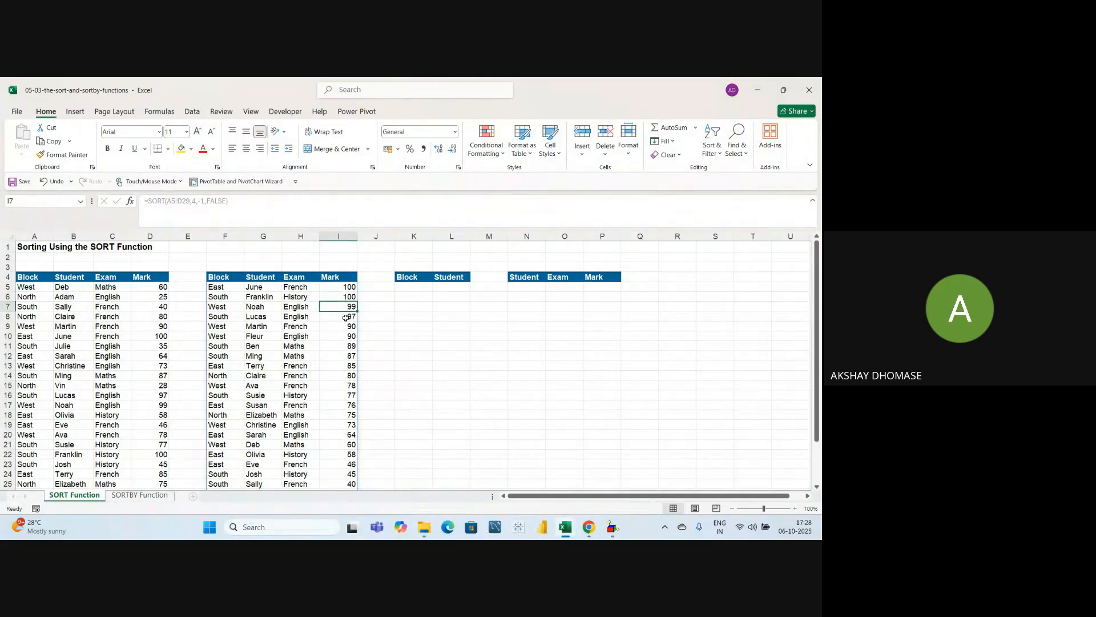
left_click(343, 317)
left_click(343, 327)
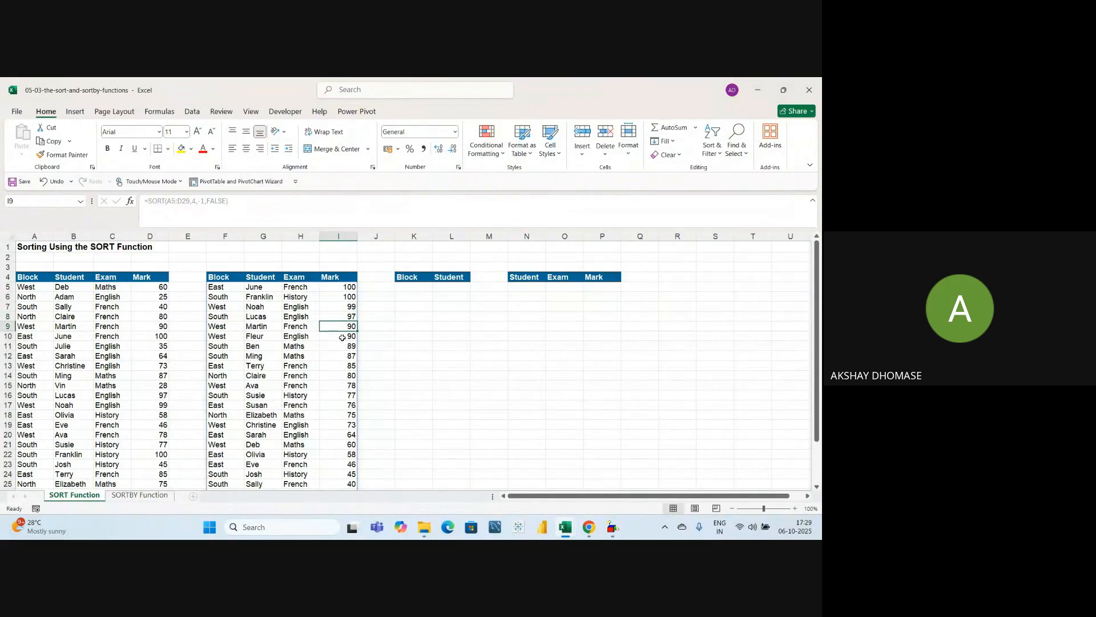
left_click(343, 337)
left_click(343, 346)
left_click(343, 357)
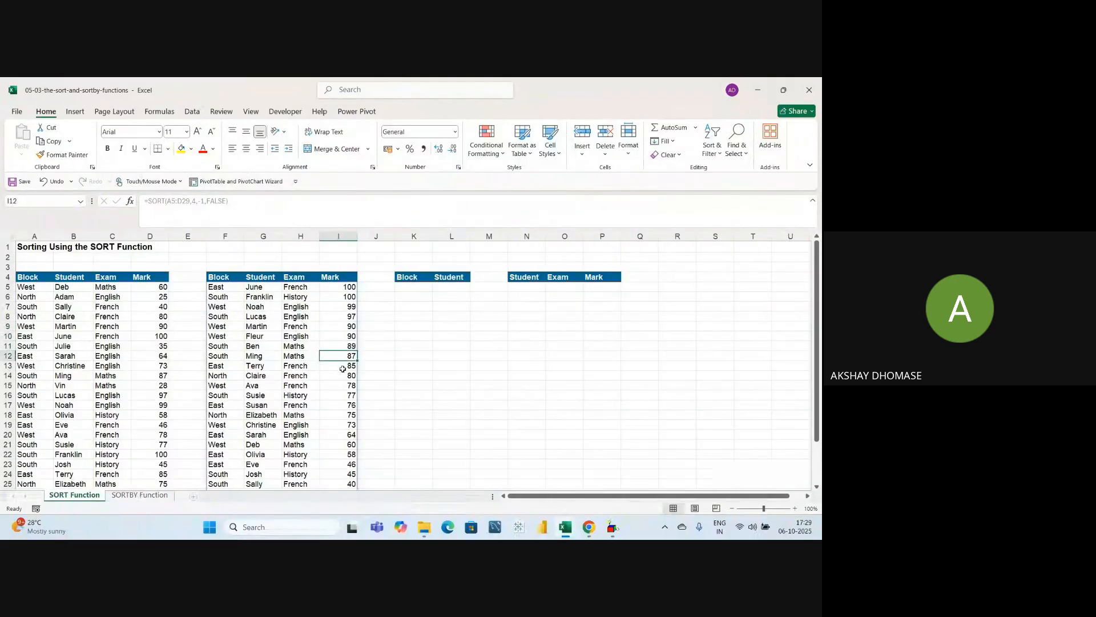
left_click(343, 366)
left_click(342, 375)
left_click(412, 394)
left_click_drag(339, 288, 338, 405)
left_click(429, 391)
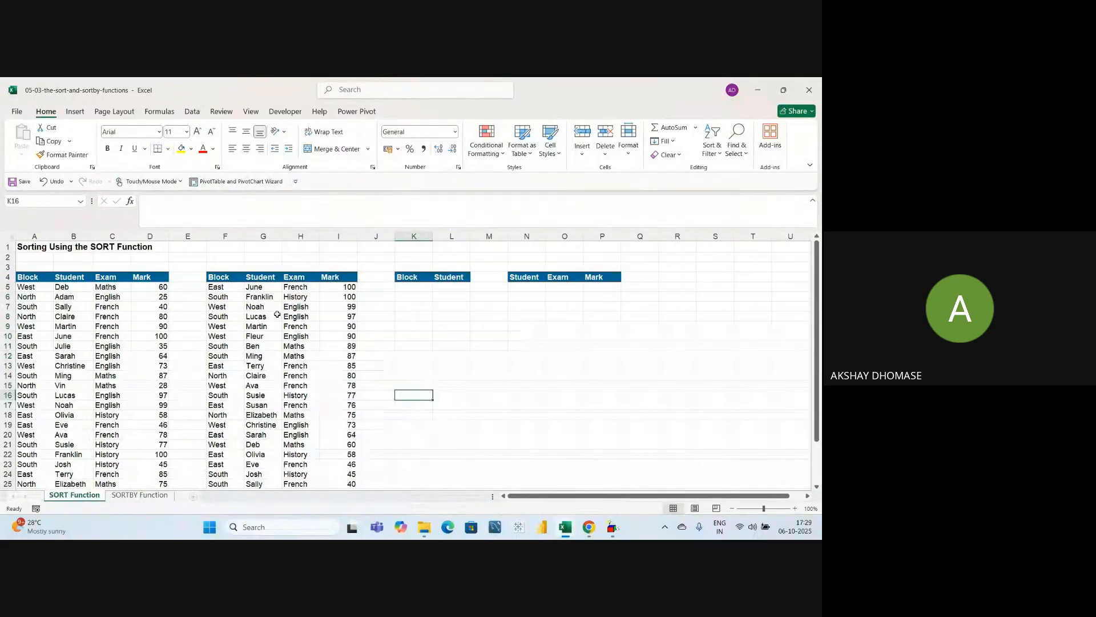
Step: Check the Exam column entries of the sorted table in column H
left_click(301, 298)
left_click(301, 344)
left_click(300, 367)
left_click(298, 376)
left_click(292, 335)
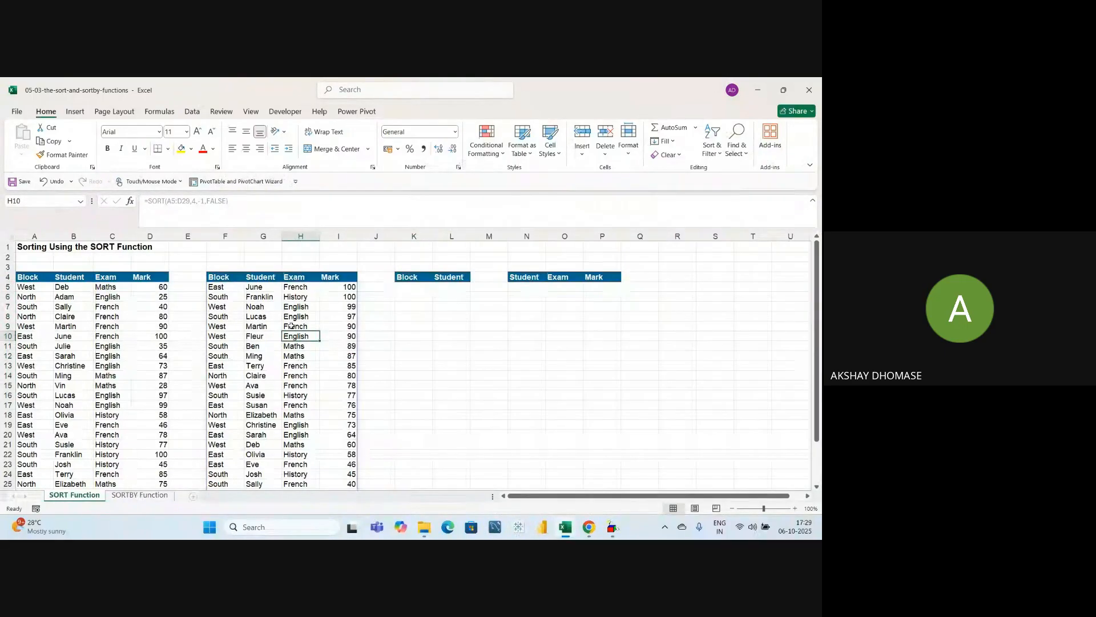
left_click(296, 317)
left_click(296, 405)
Step: Compare the source table's Block and Student headers with the headers of the empty table in columns K and L
left_click_drag(20, 279, 150, 278)
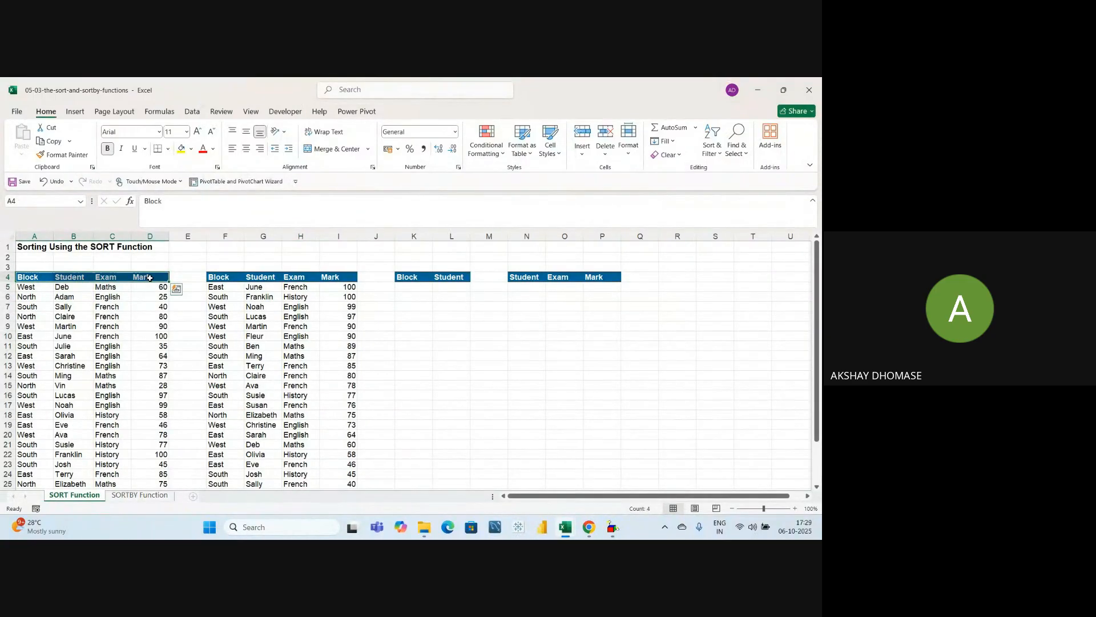
left_click(414, 280)
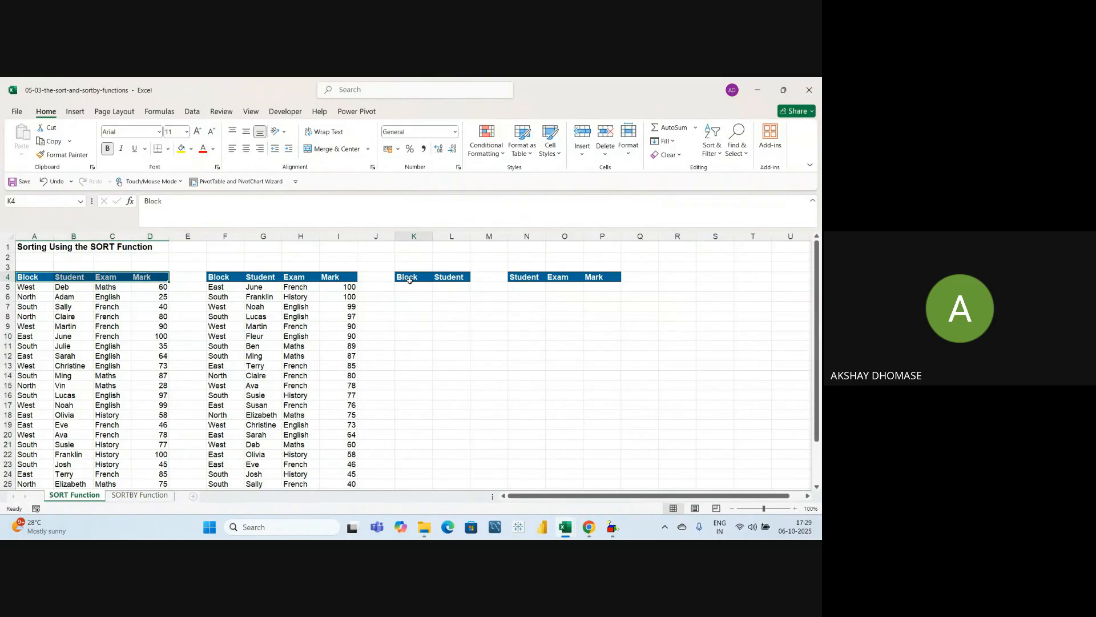
left_click(450, 280)
left_click(34, 276)
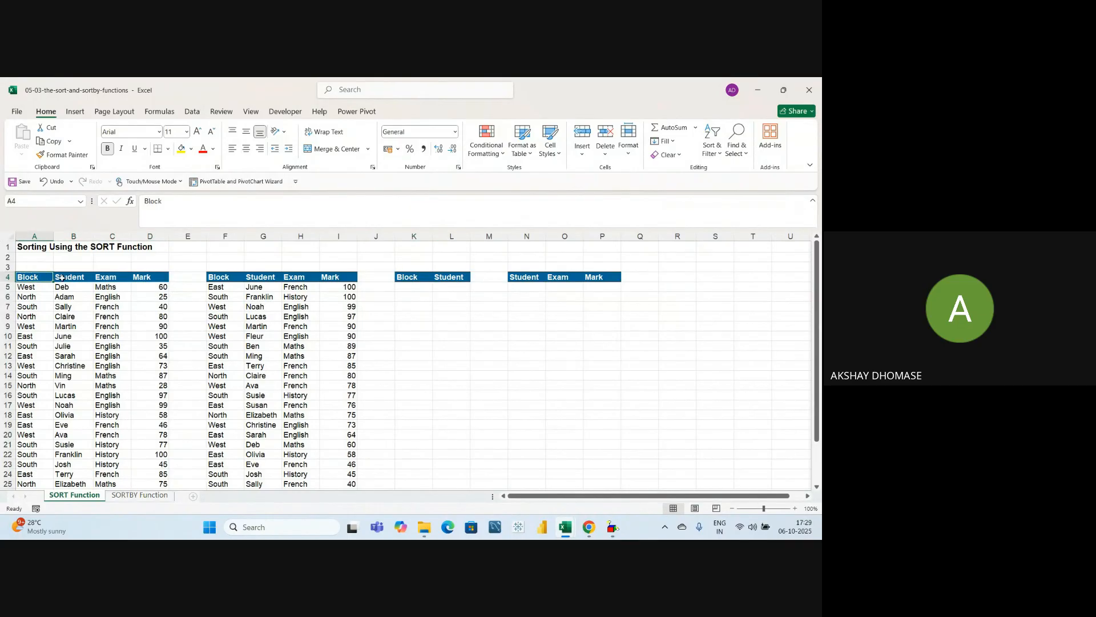
left_click(66, 279)
left_click(37, 280)
left_click(77, 279)
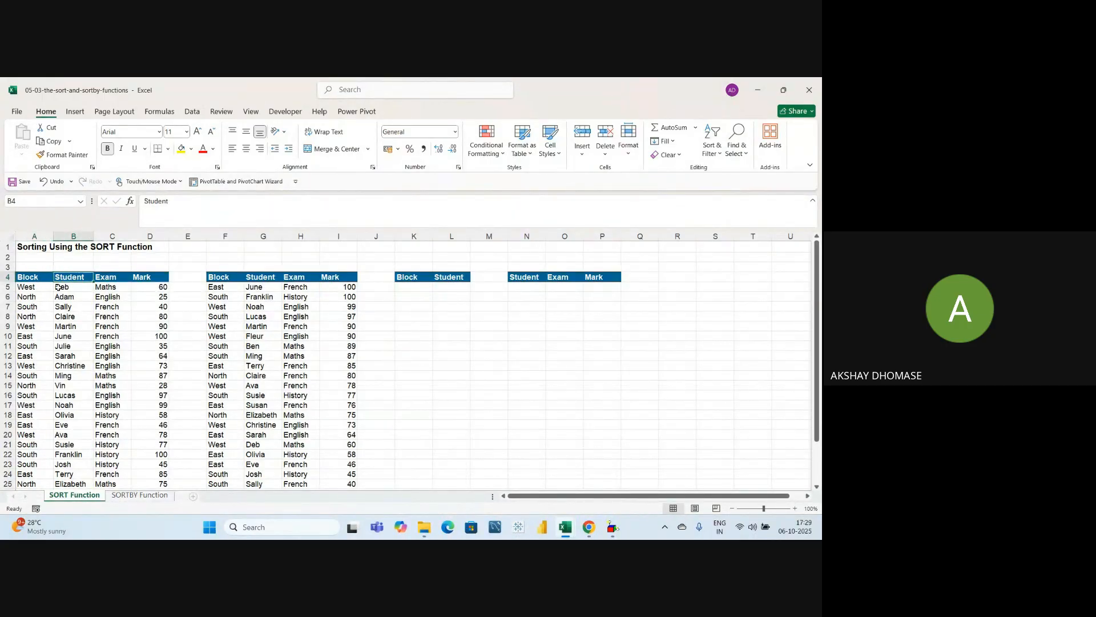
left_click(30, 277)
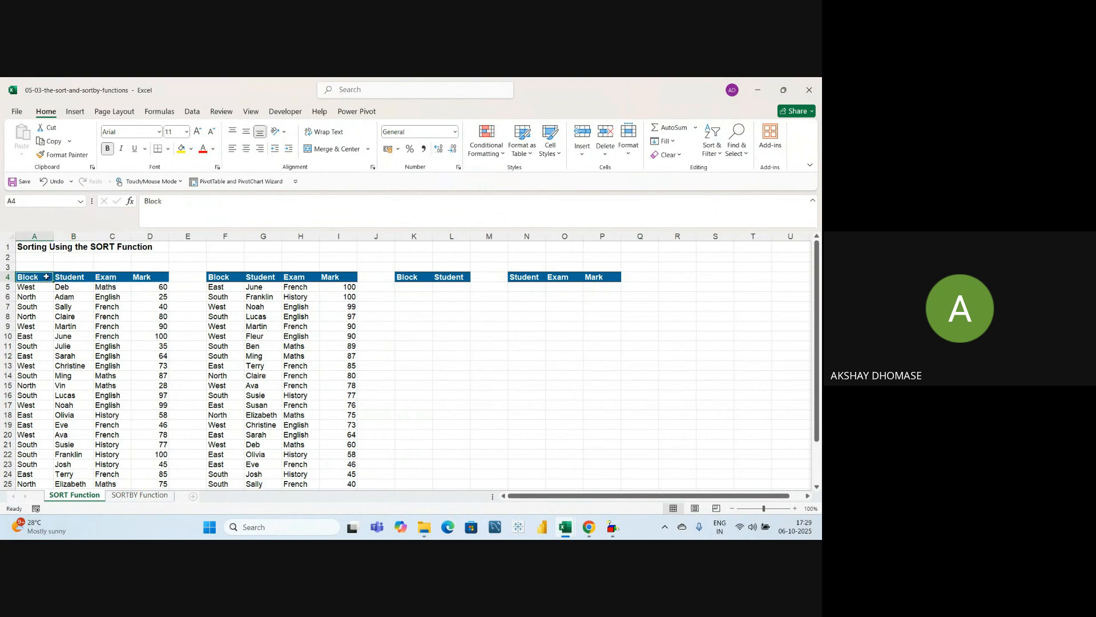
left_click(71, 277)
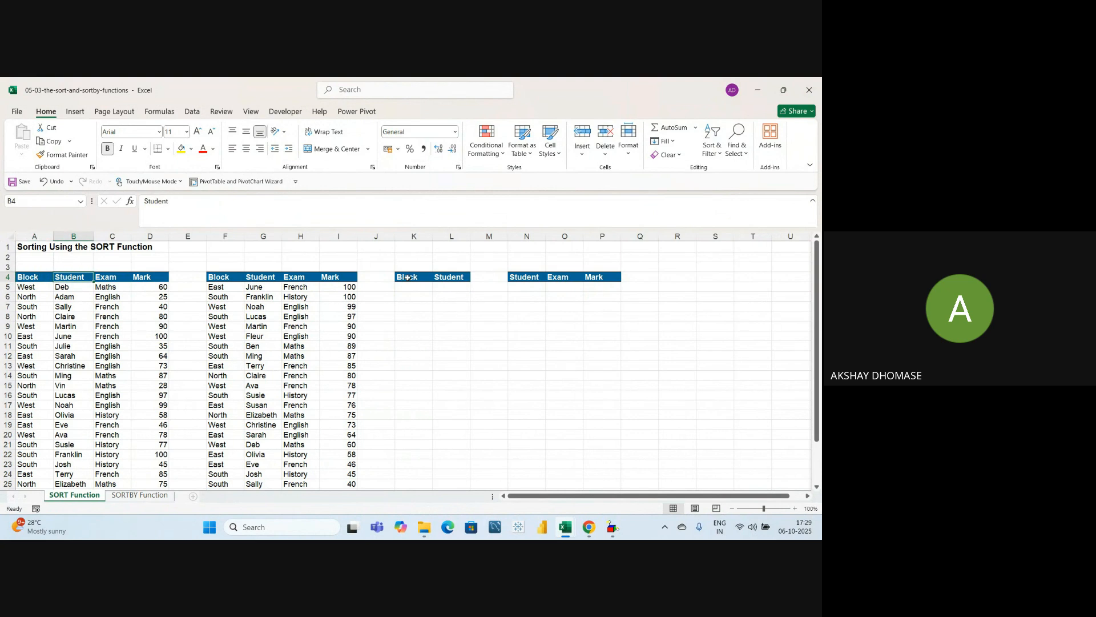
left_click_drag(407, 277, 441, 279)
left_click(451, 334)
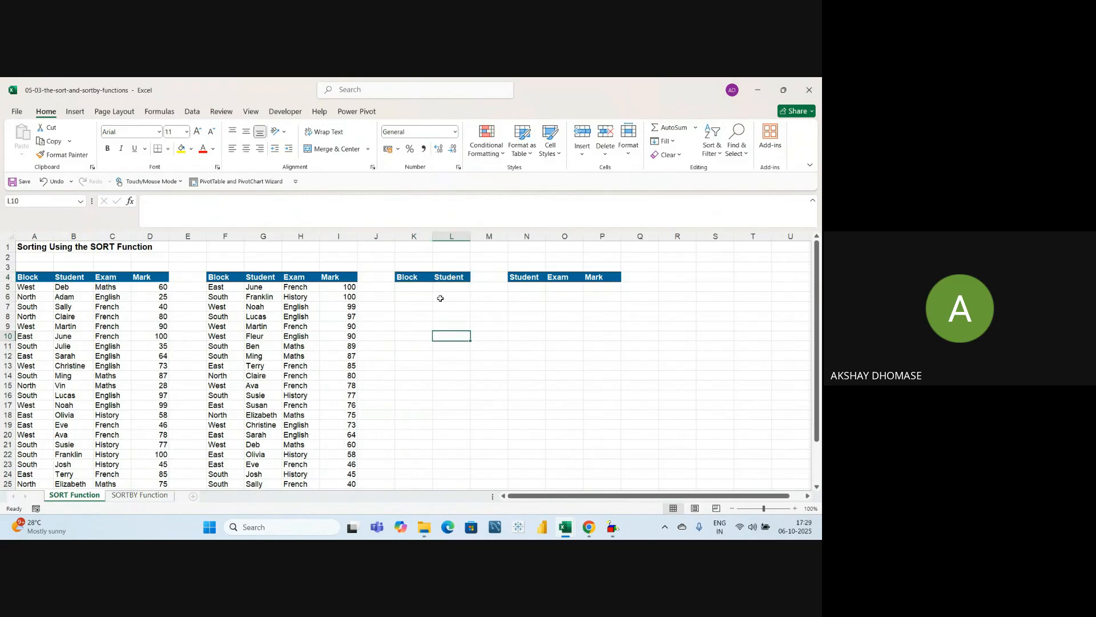
Step: Begin a SORT formula in cell K5 with the Block and Student data range A5:B29 as its array
left_click(419, 290)
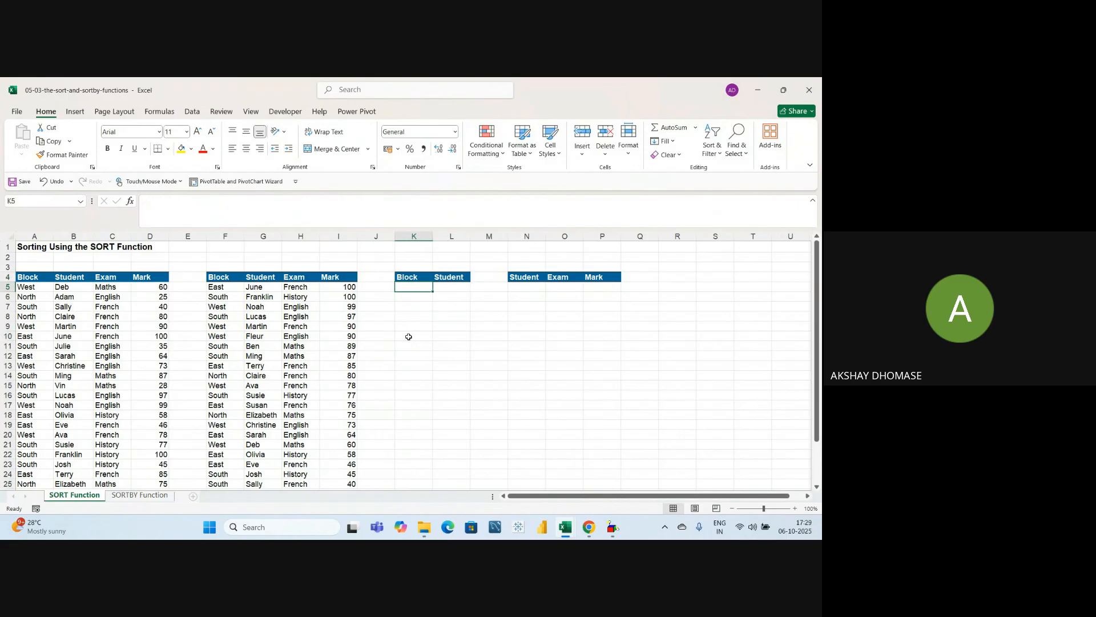
type("=SORT(")
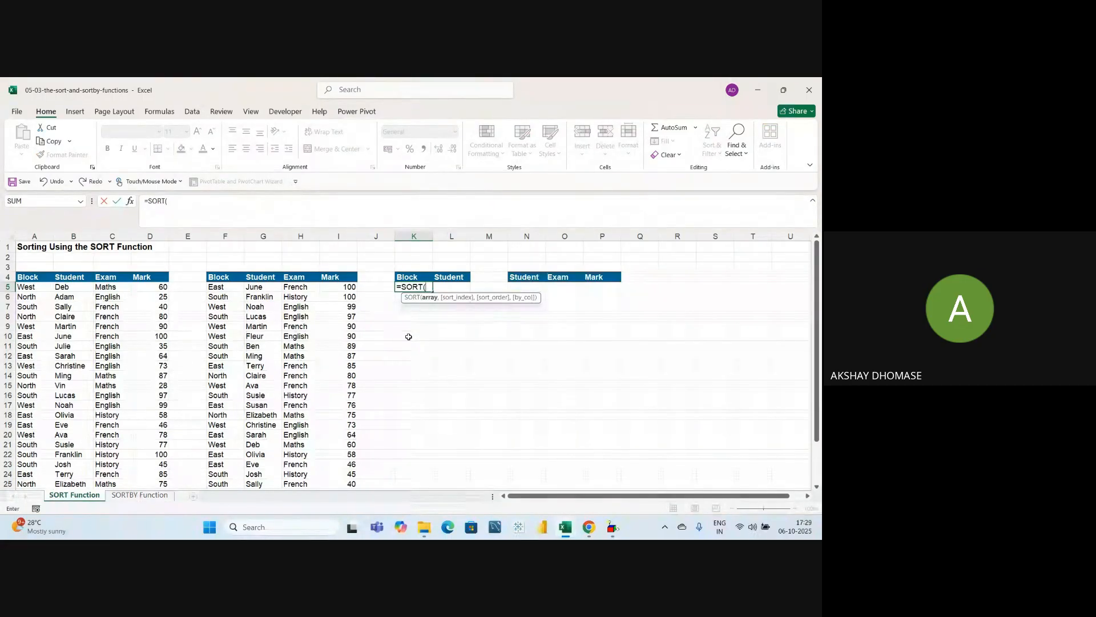
left_click(28, 287)
left_click_drag(38, 287, 65, 291)
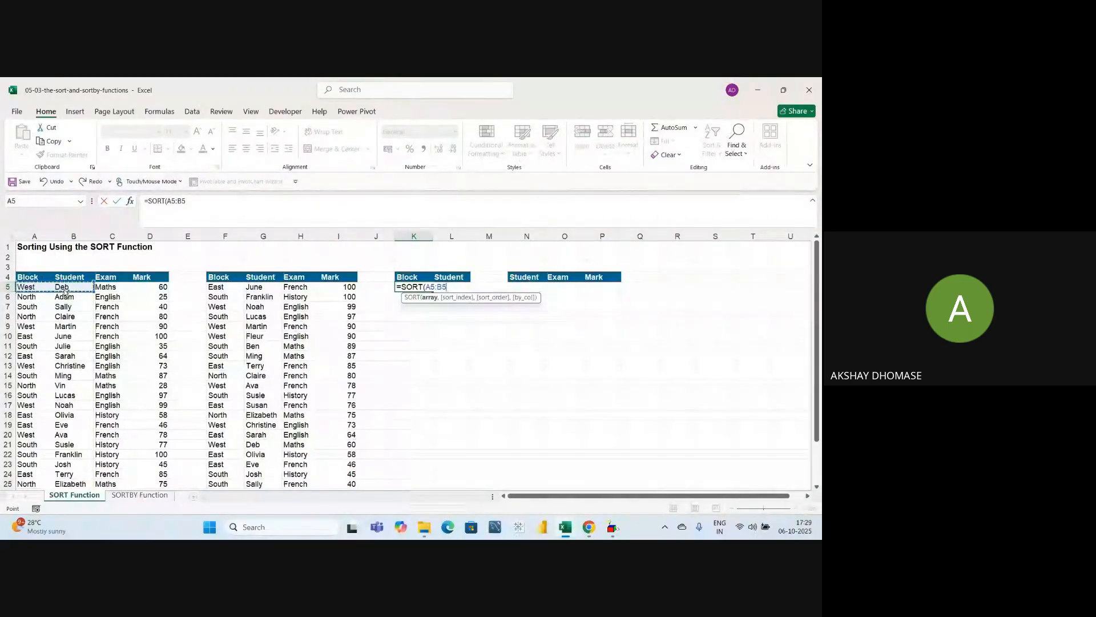
left_click_drag(66, 293, 85, 489)
scroll(105, 354, "up", 2)
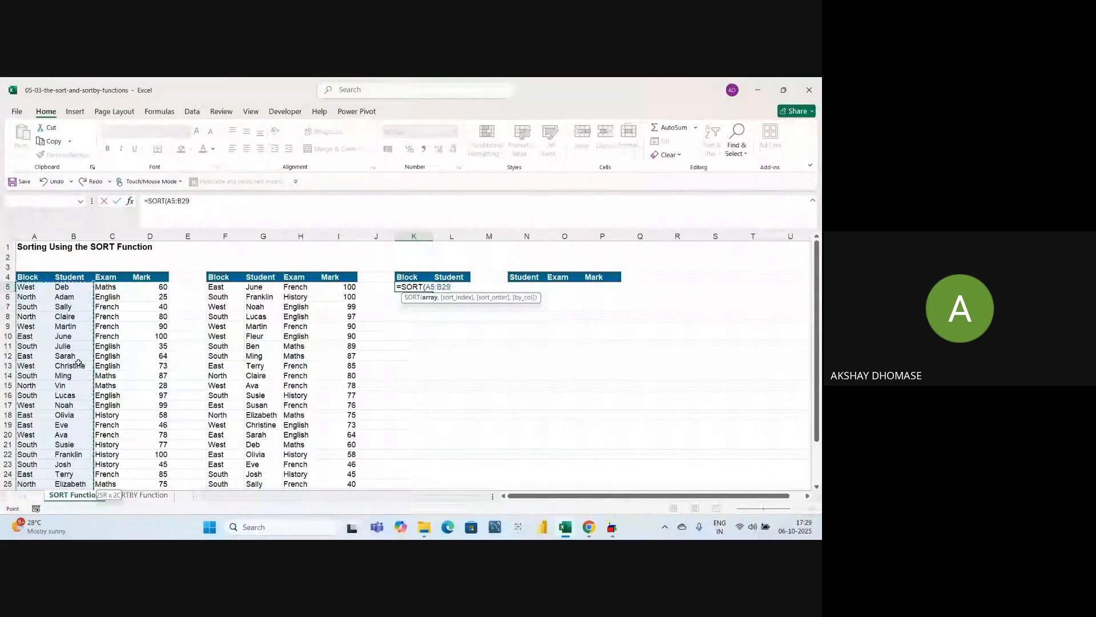
Step: Complete the K5 SORT formula with sort index 2, ascending order 1 and 0 to sort by row
type(",")
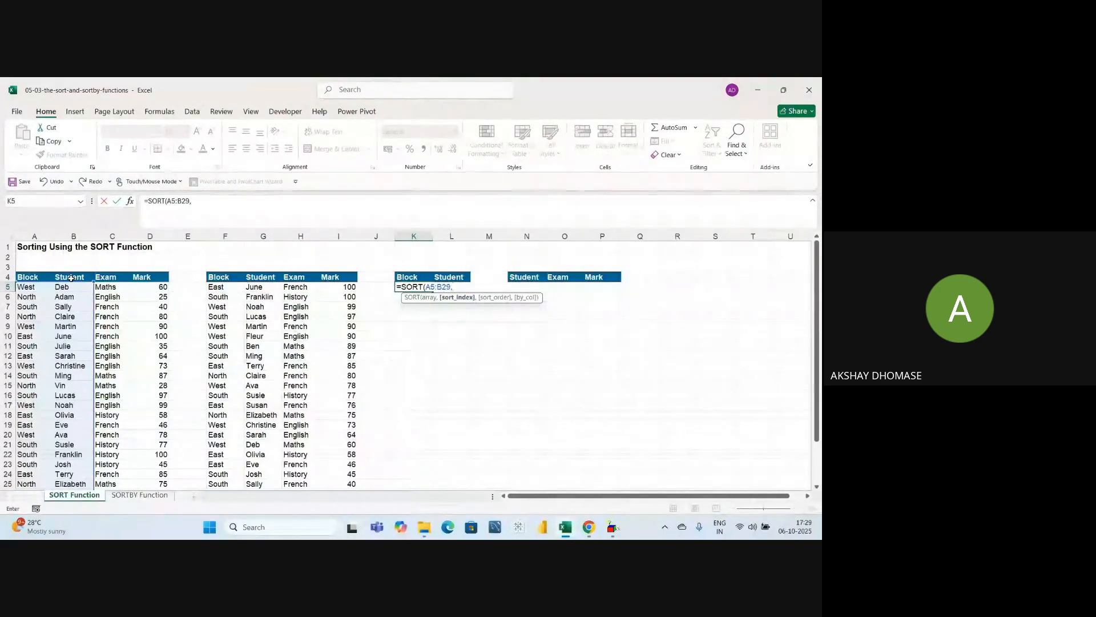
type("2,")
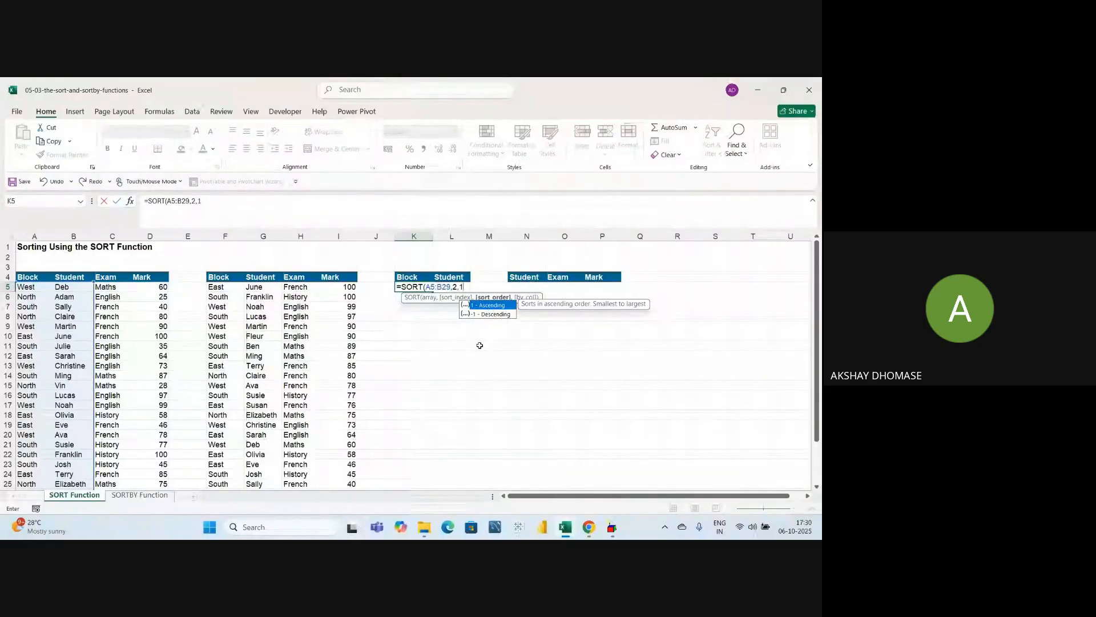
type("1,")
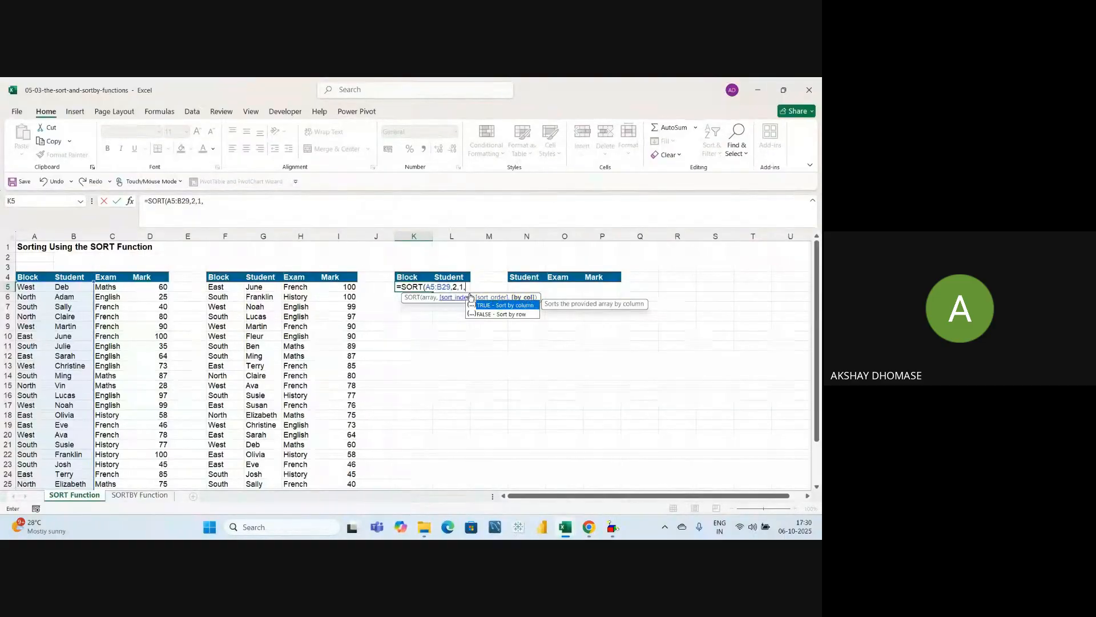
left_click_drag(472, 296, 469, 258)
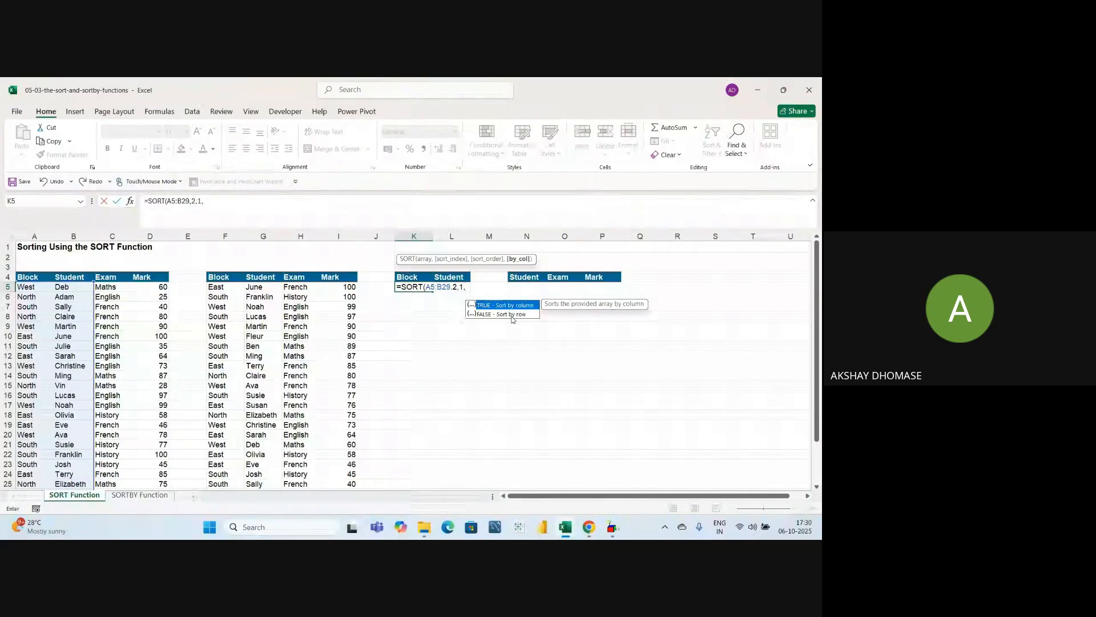
type("0)")
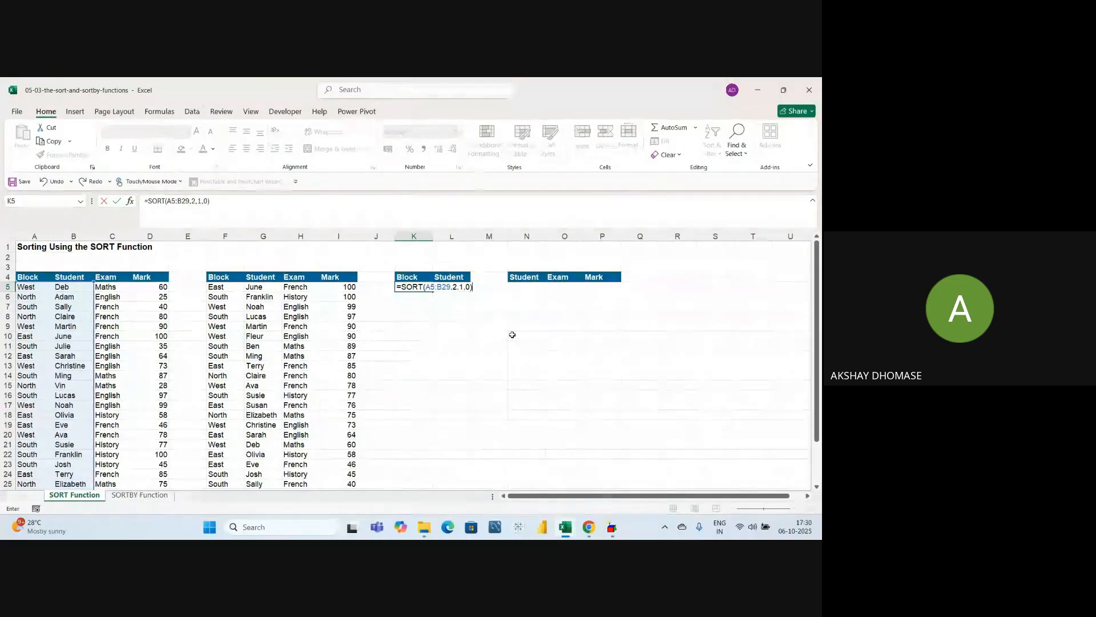
key("Return")
Step: Examine the sorted Block and Student list in columns K and L, checking the alphabetical order from the first student
left_click(490, 317)
left_click(512, 335)
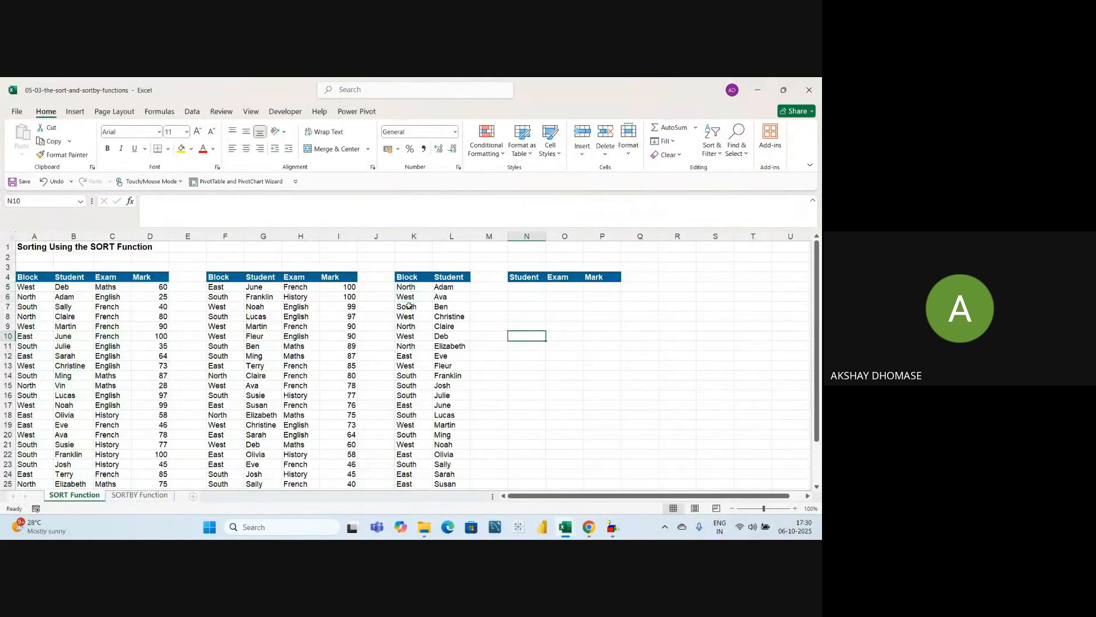
left_click(411, 288)
left_click(564, 346)
left_click(452, 288)
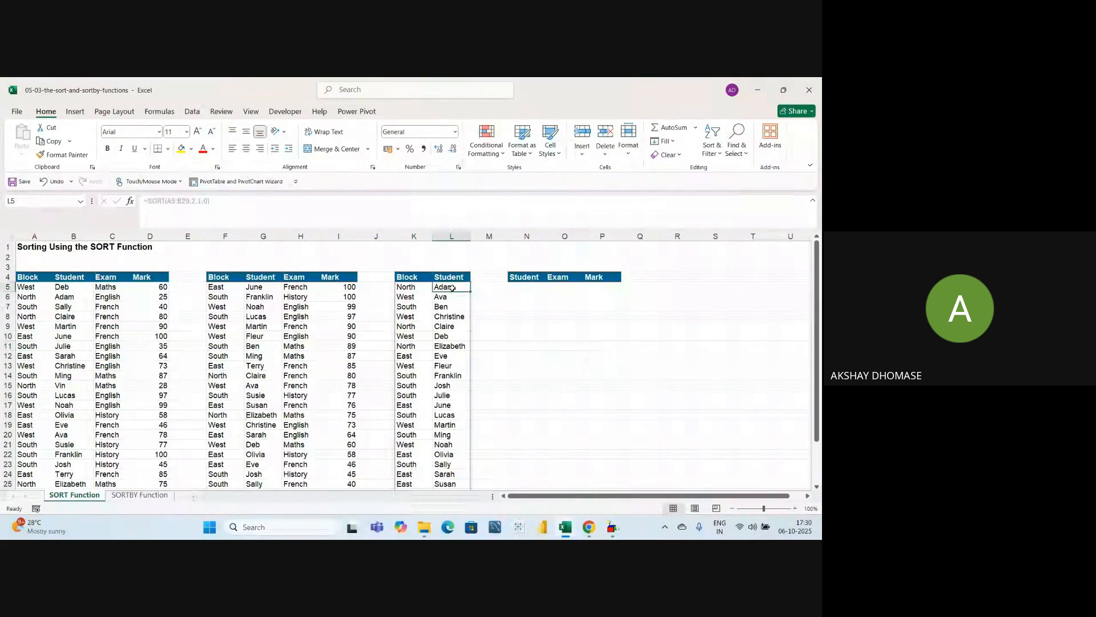
left_click(489, 321)
left_click(520, 340)
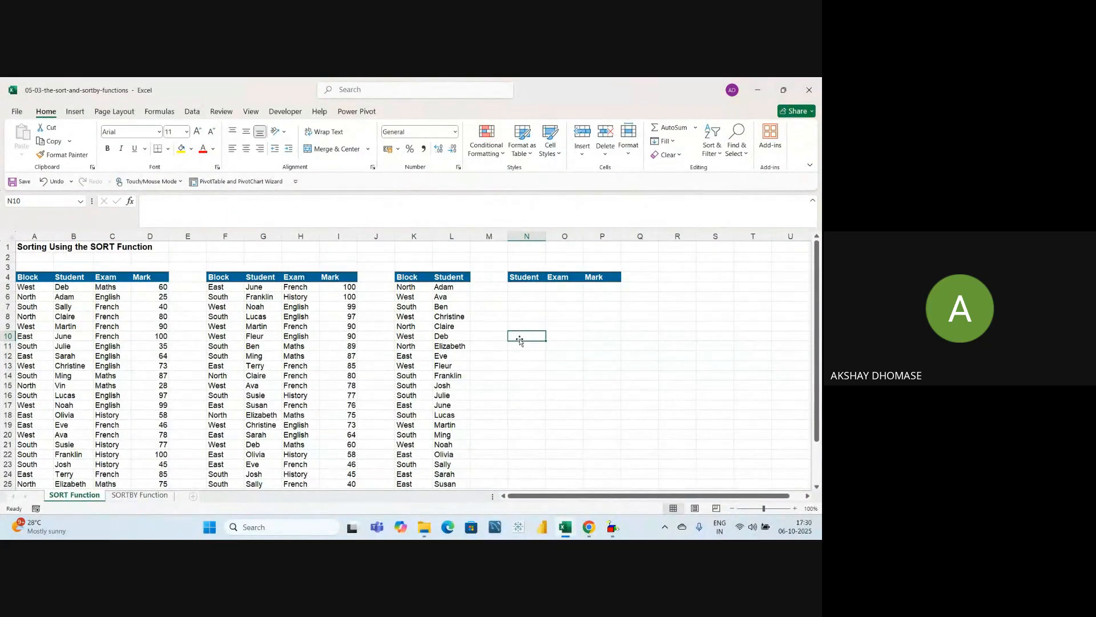
left_click(550, 330)
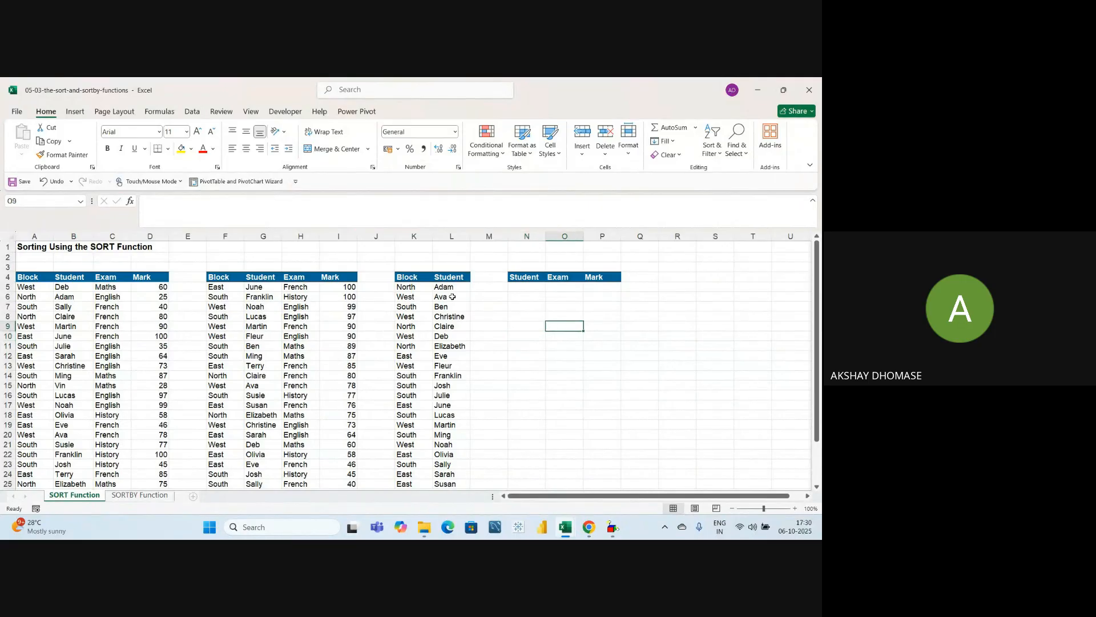
left_click(447, 280)
left_click(448, 287)
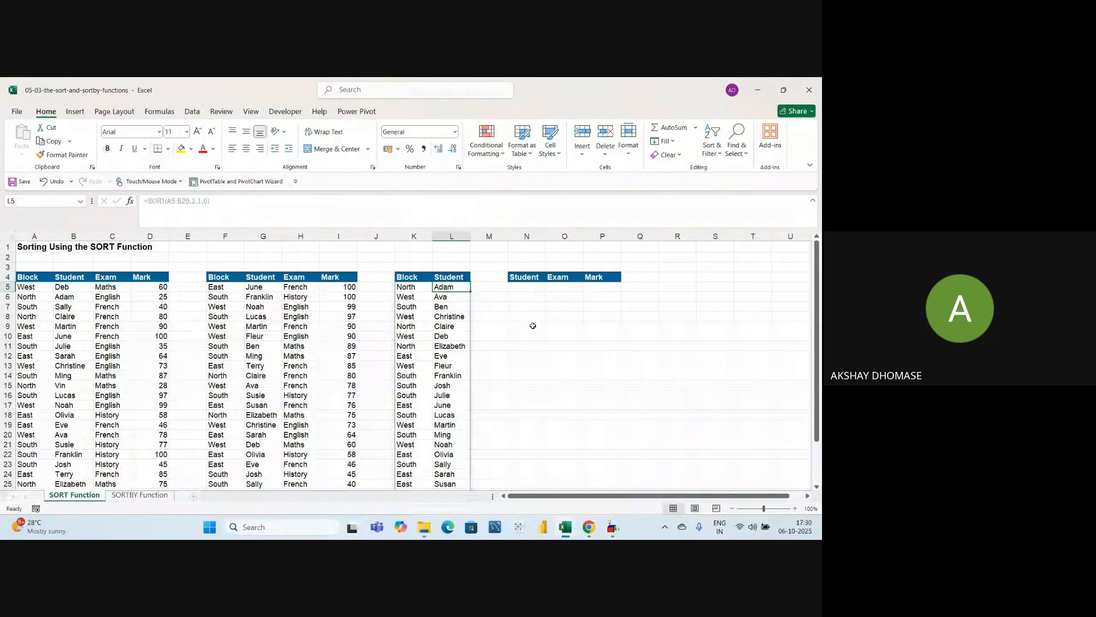
left_click(594, 333)
left_click(449, 288)
left_click(493, 319)
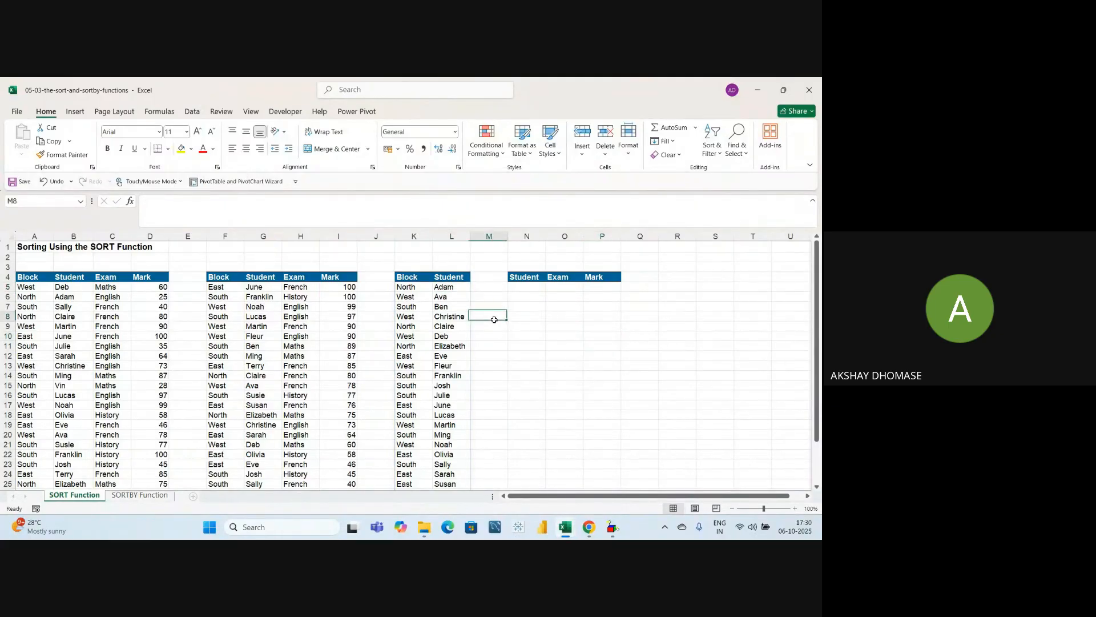
left_click(456, 286)
left_click(504, 316)
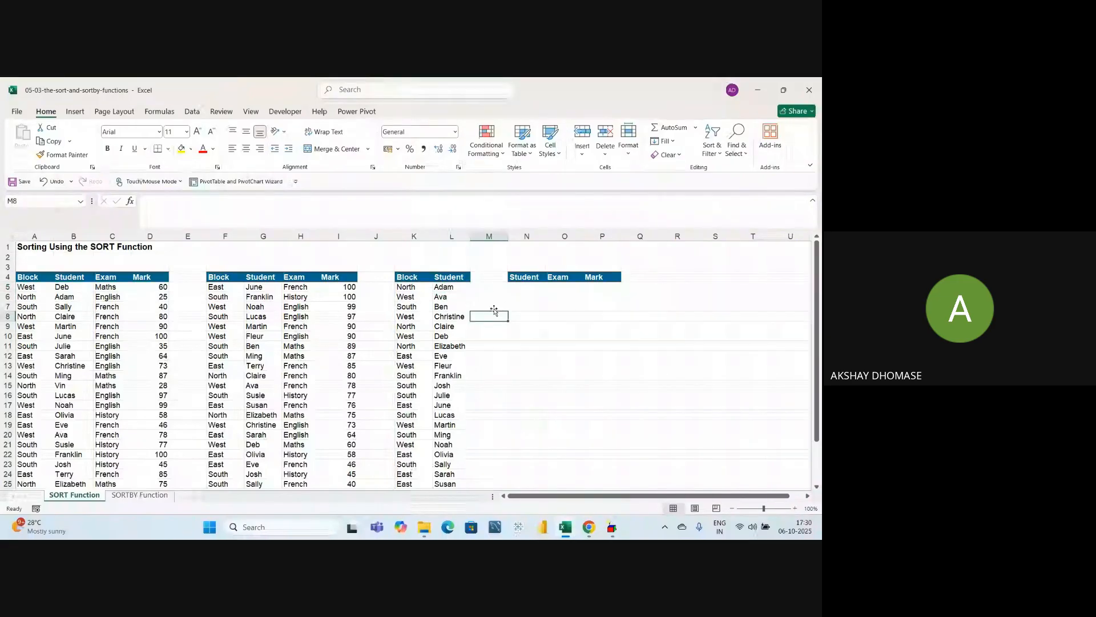
Step: Compare the first students in the source table with the first students in the sorted list in column L
left_click(450, 288)
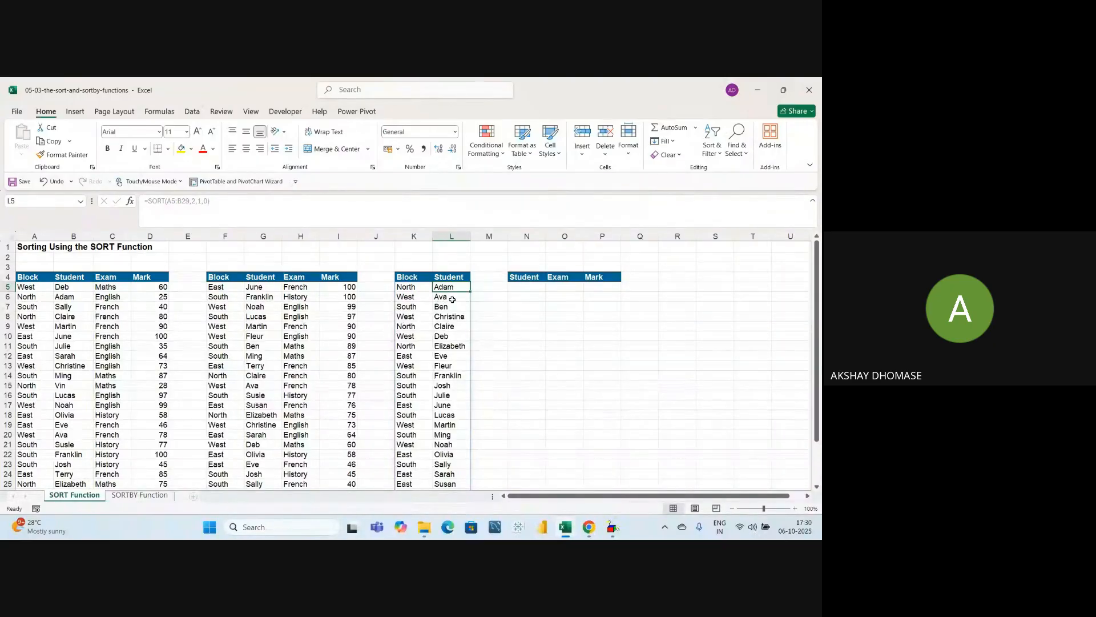
left_click(562, 335)
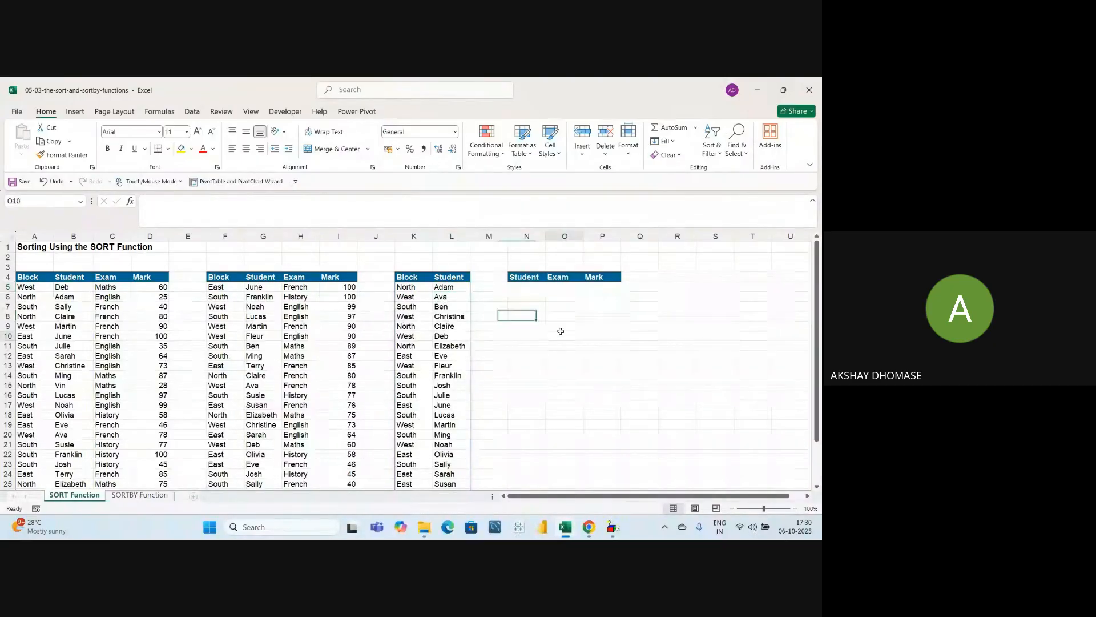
left_click(72, 287)
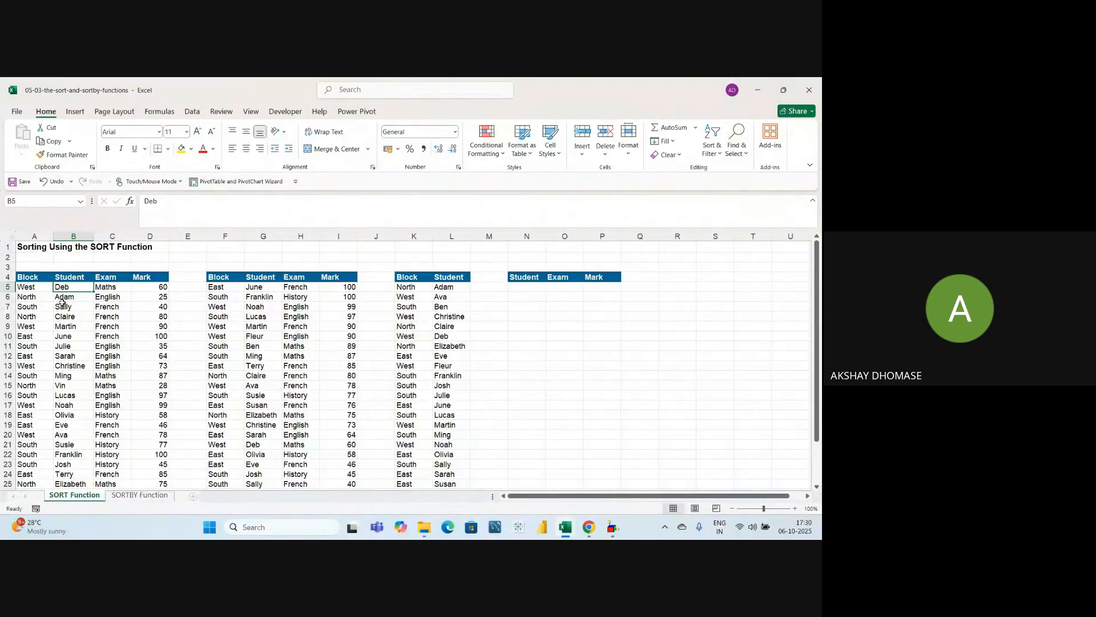
left_click(62, 298)
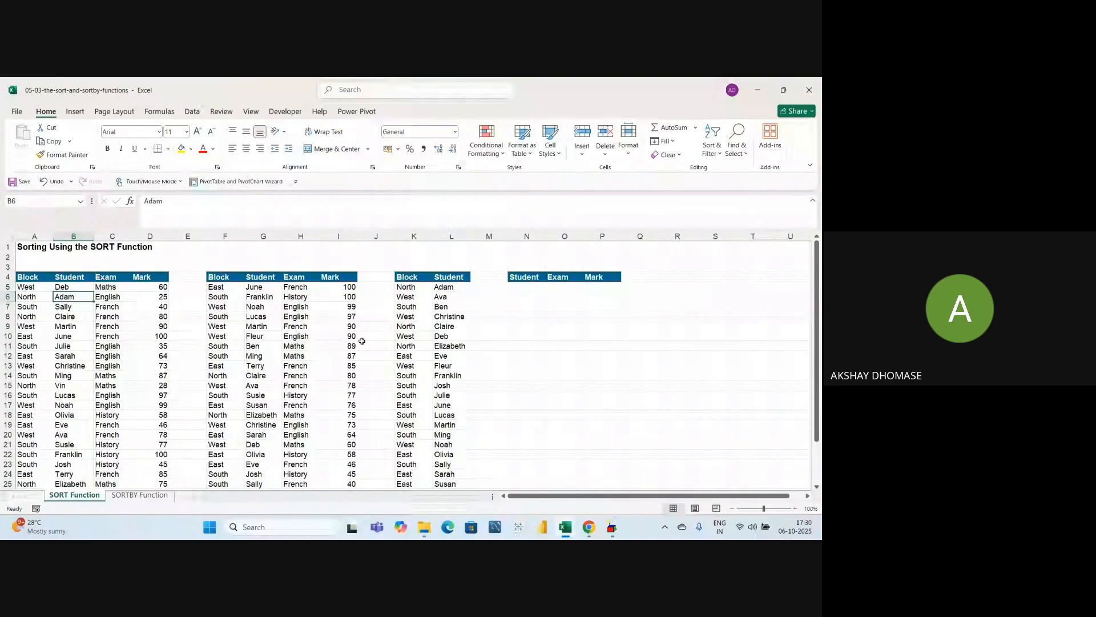
left_click(446, 288)
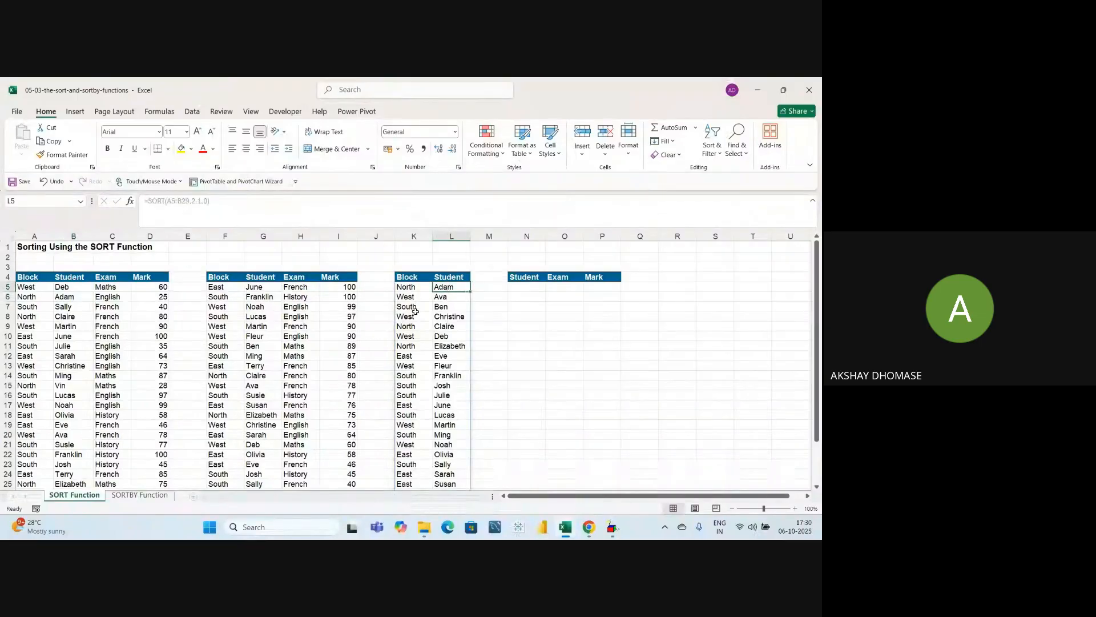
left_click(61, 308)
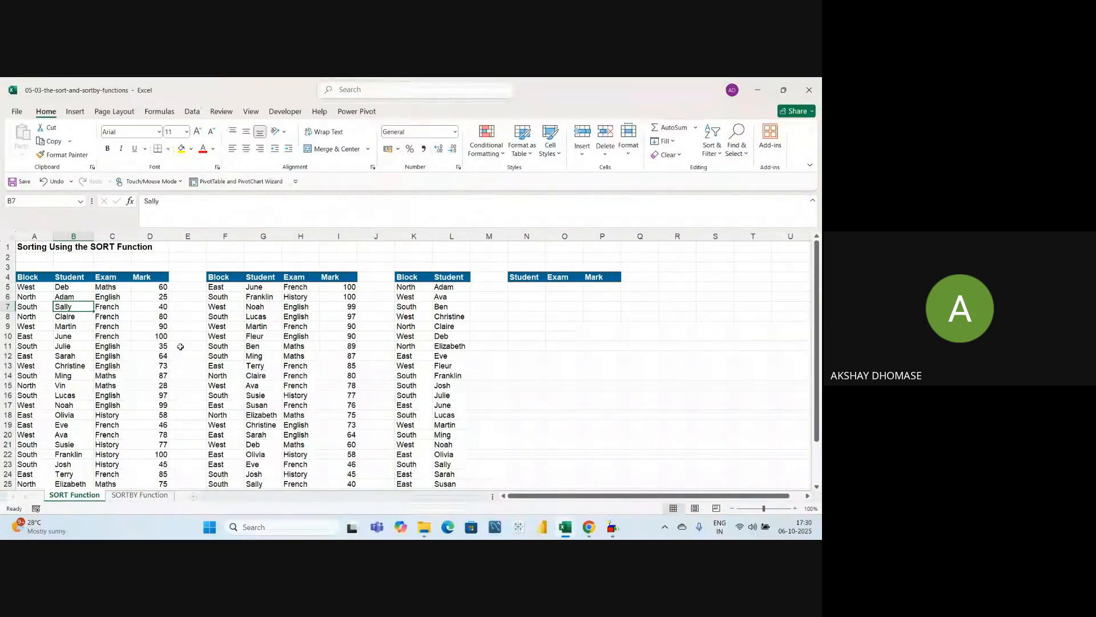
left_click(455, 298)
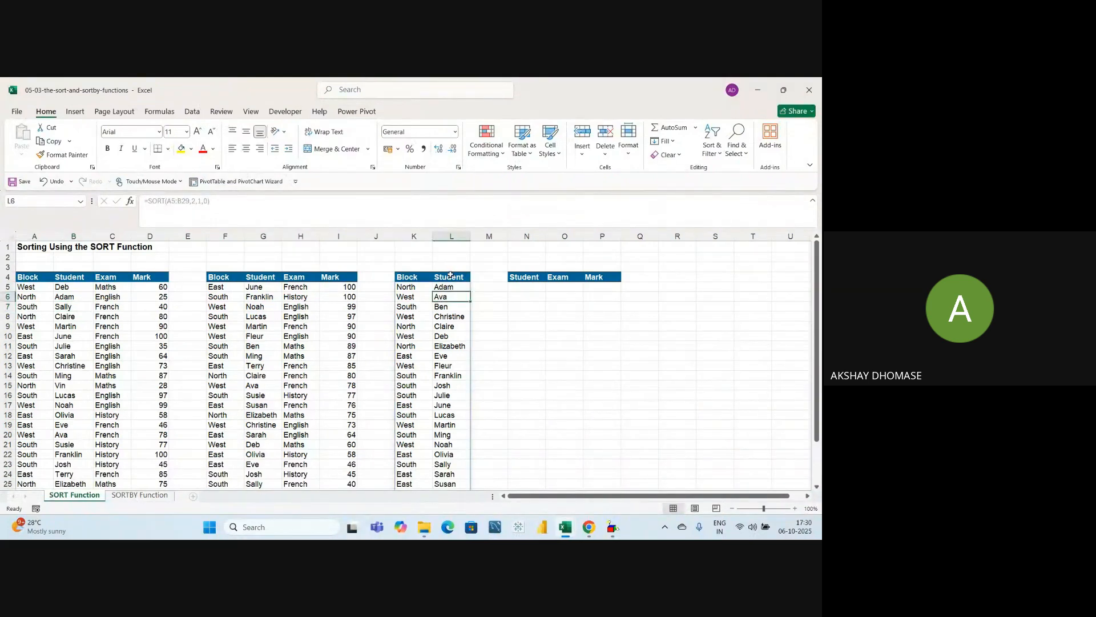
Step: Check the alphabetical order of the sorted Student column cell by cell from its header down through L14
left_click(450, 276)
left_click(446, 295)
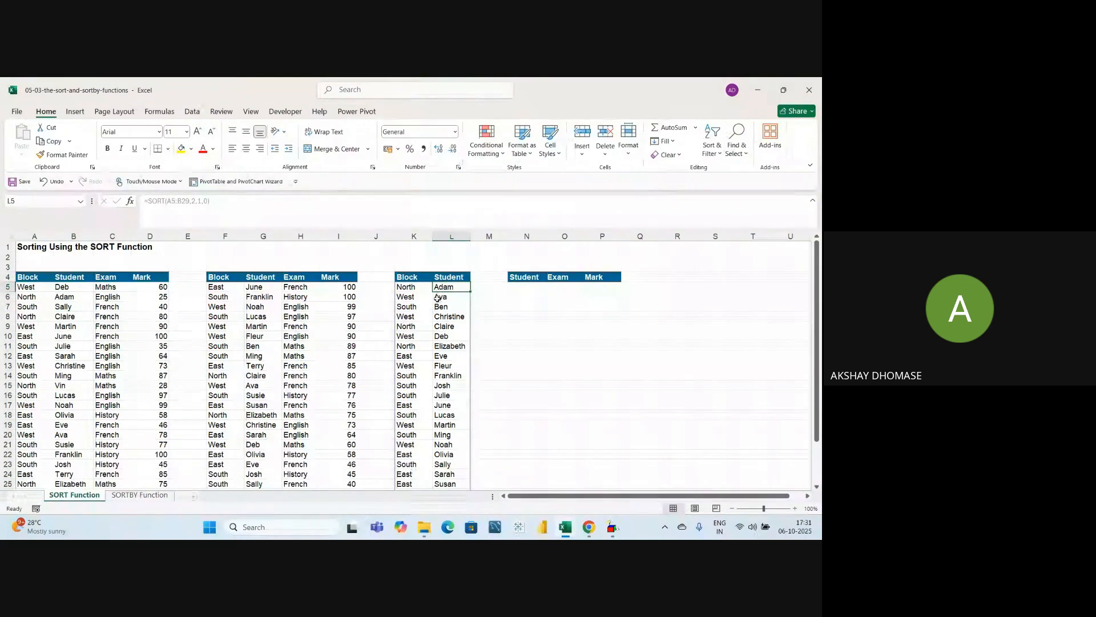
left_click(437, 306)
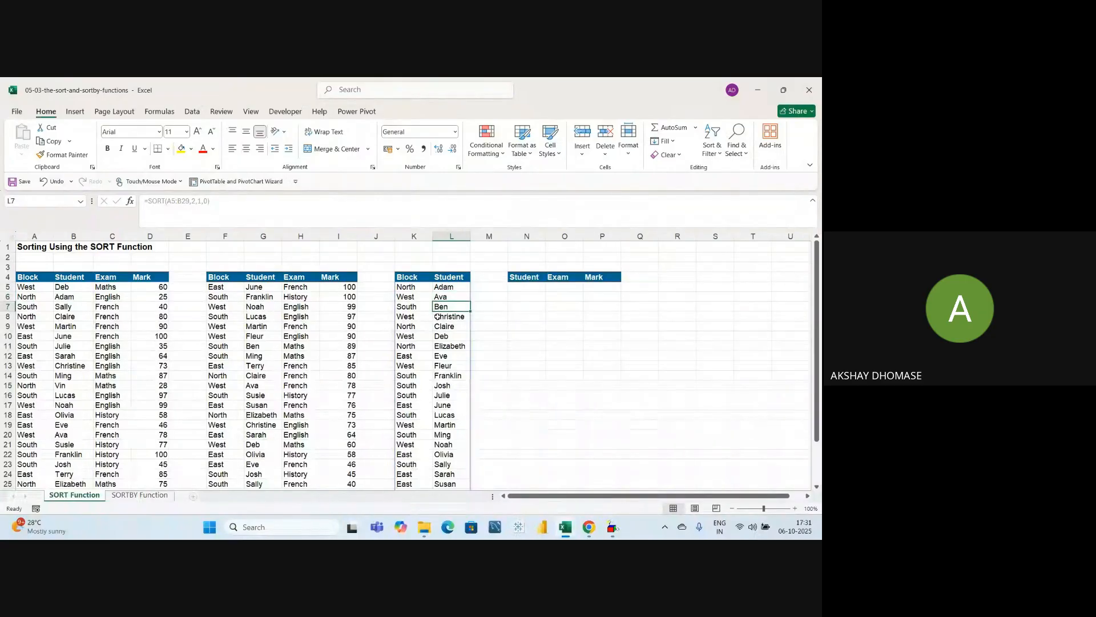
left_click_drag(439, 317, 443, 337)
left_click(443, 326)
left_click(439, 336)
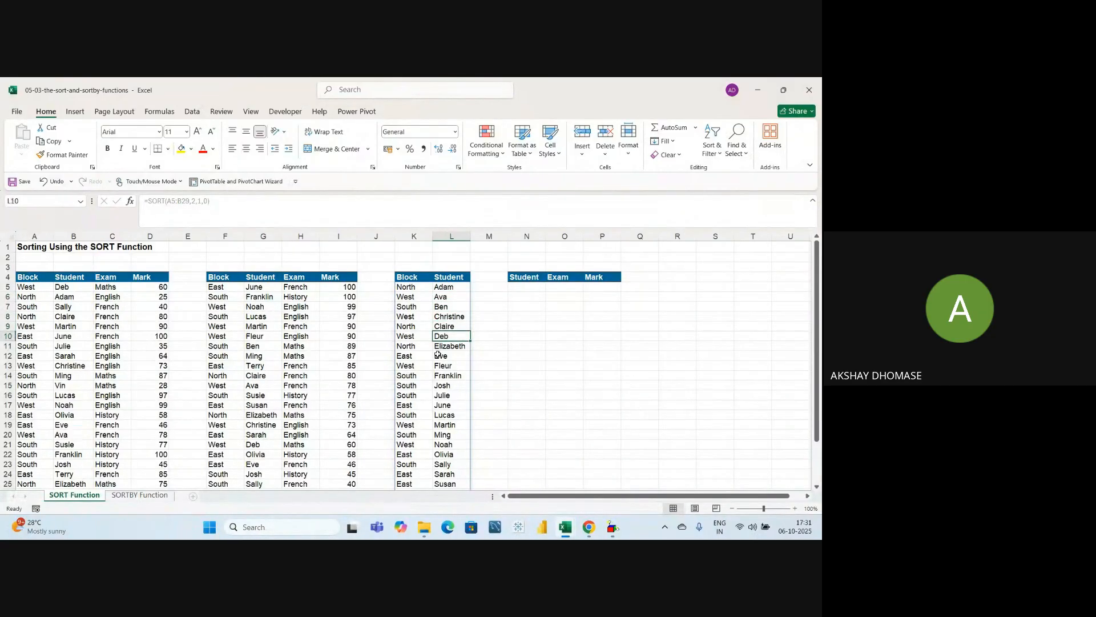
left_click(439, 346)
left_click(438, 356)
left_click(439, 366)
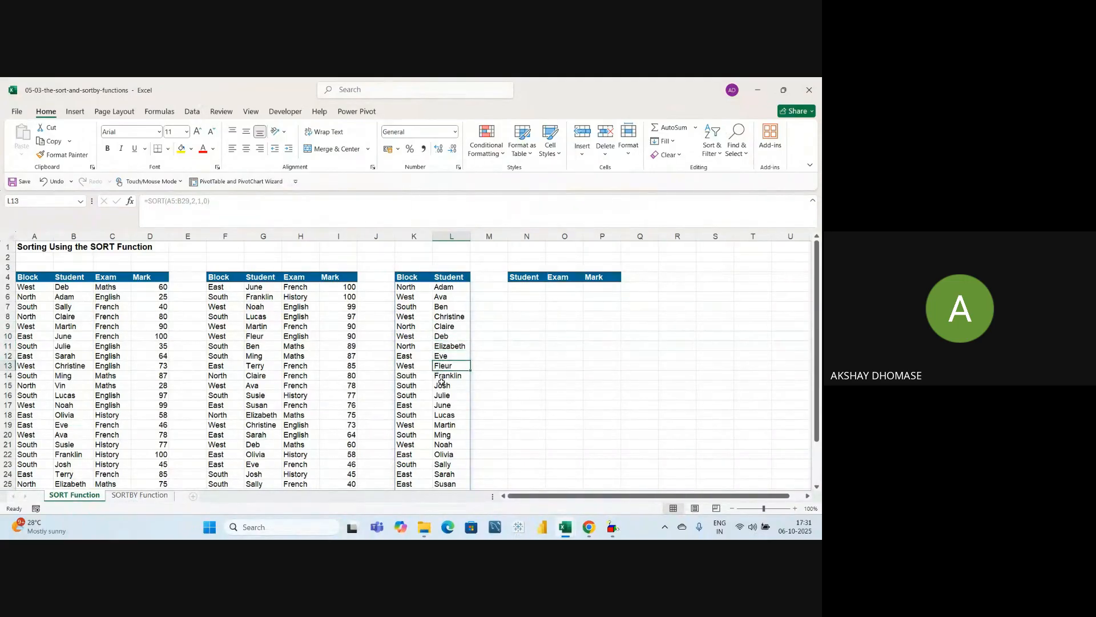
left_click(439, 376)
left_click(554, 375)
left_click_drag(452, 287, 448, 387)
left_click(556, 375)
left_click_drag(407, 277, 439, 279)
left_click(526, 346)
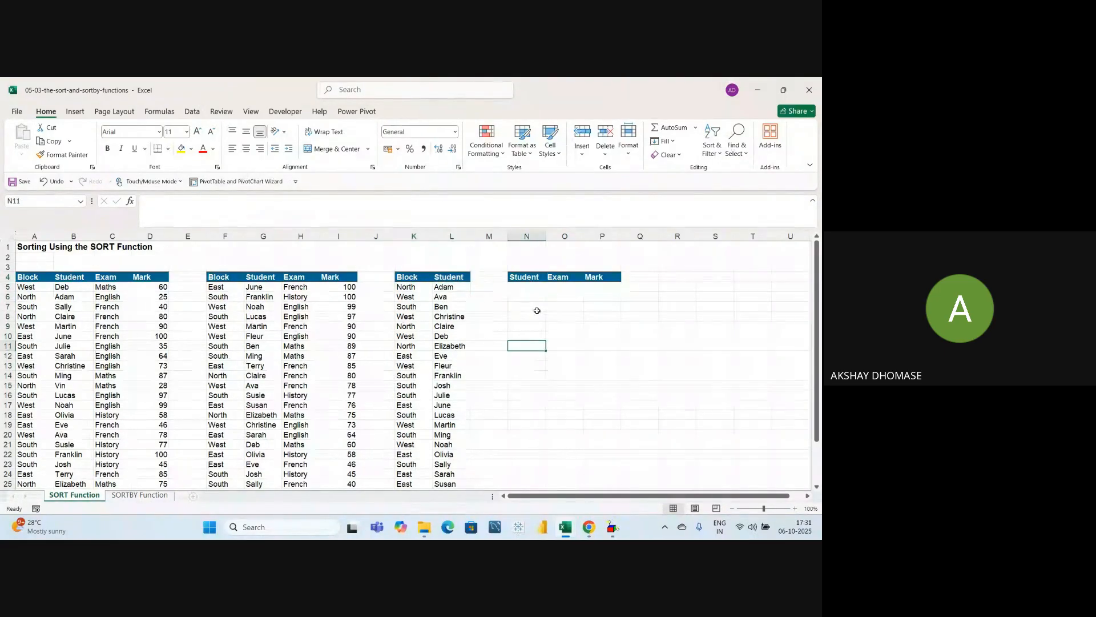
Step: Compare the Student, Exam and Mark headers of the empty table in N4:P4 with the source table's headers
left_click_drag(522, 277, 592, 278)
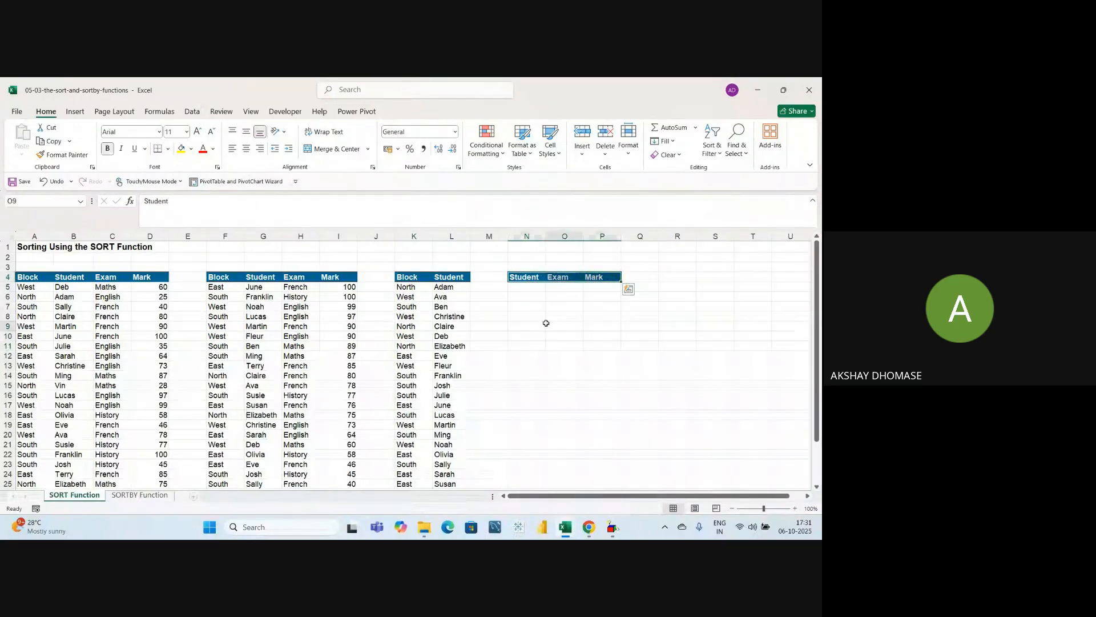
left_click(547, 324)
left_click(567, 278)
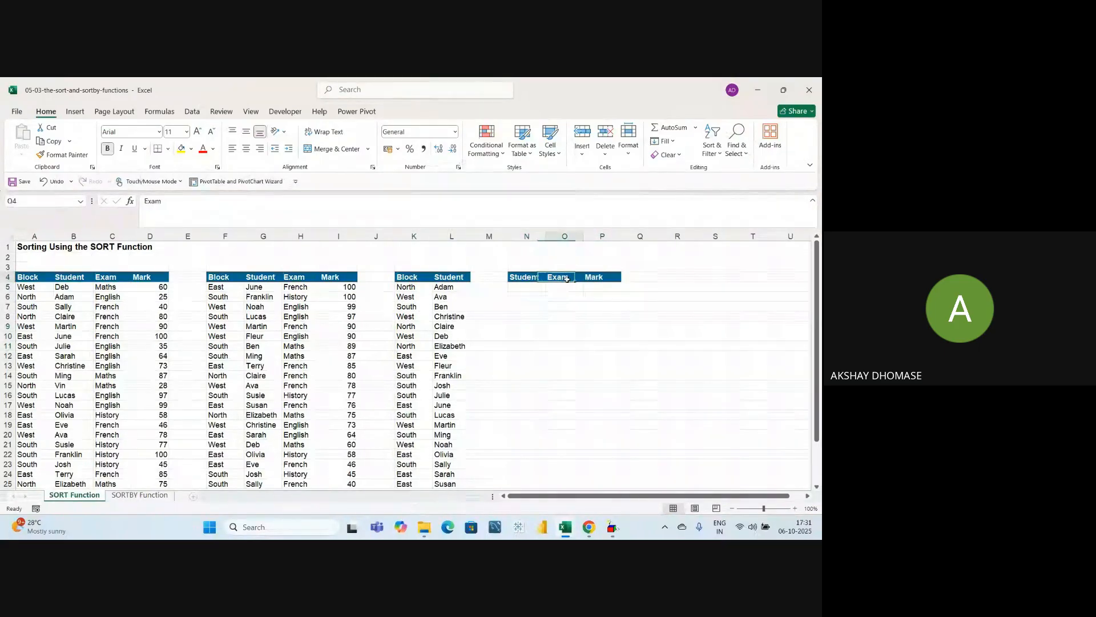
left_click(600, 277)
left_click(71, 279)
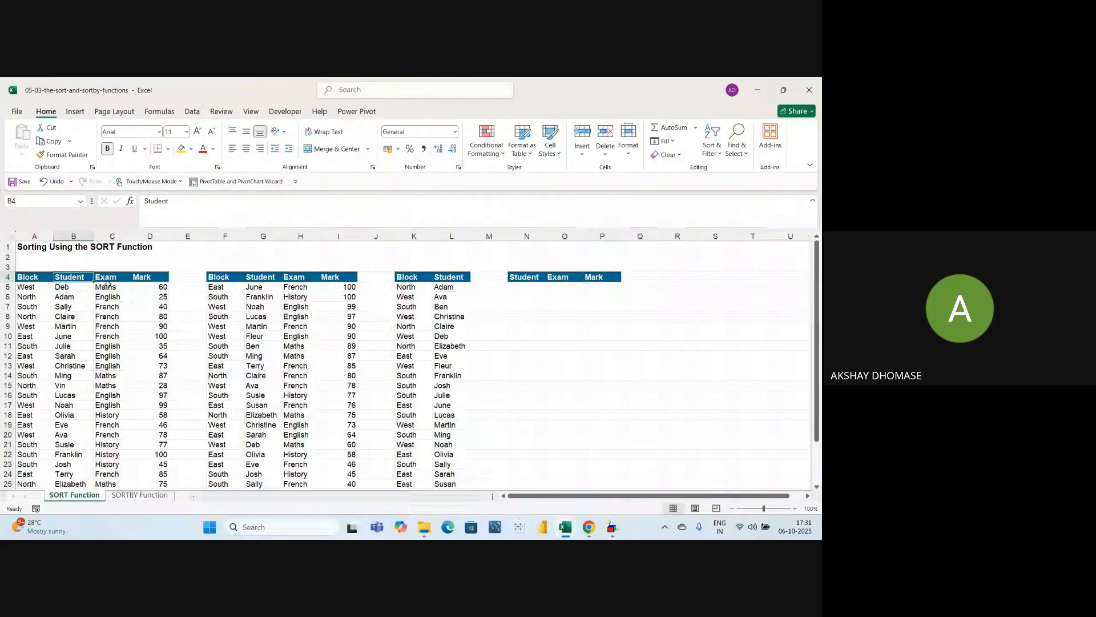
key("Right")
key("Right")
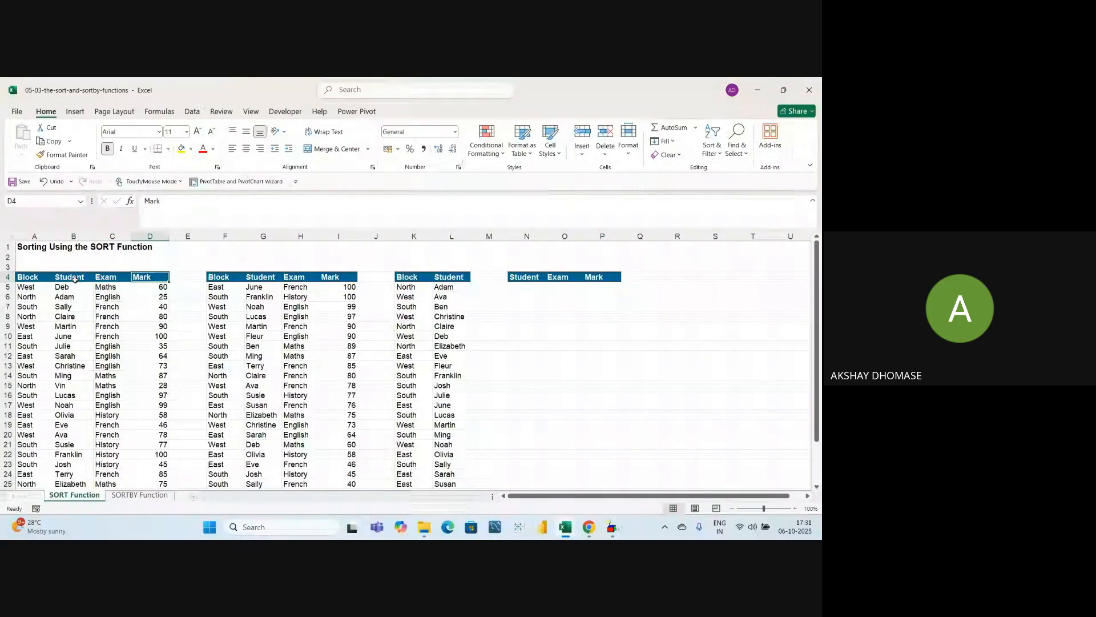
left_click(104, 276)
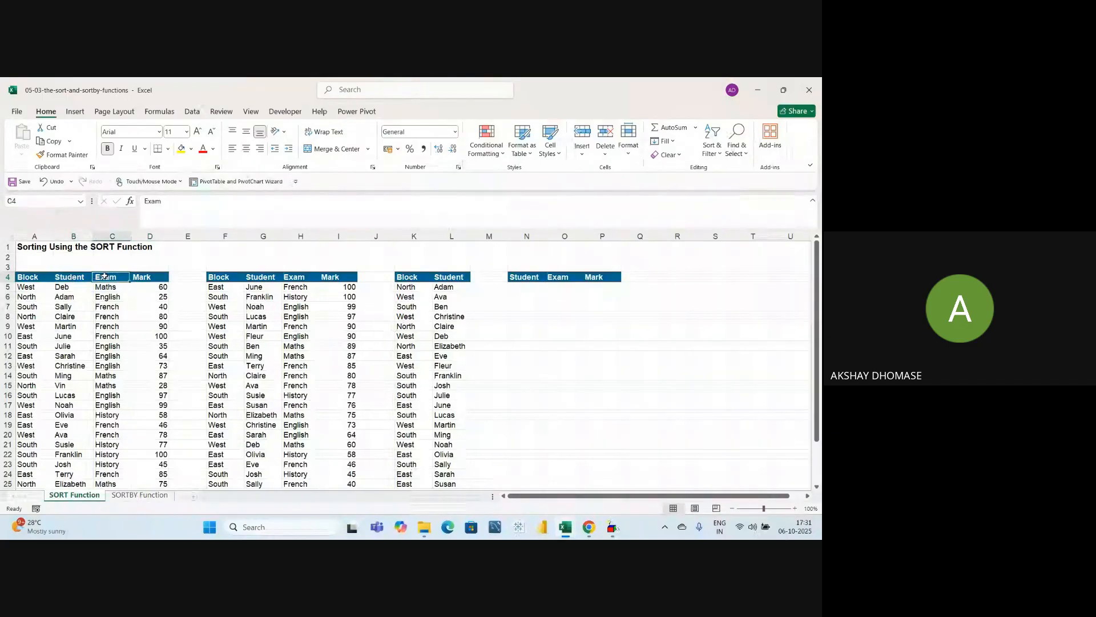
left_click(153, 278)
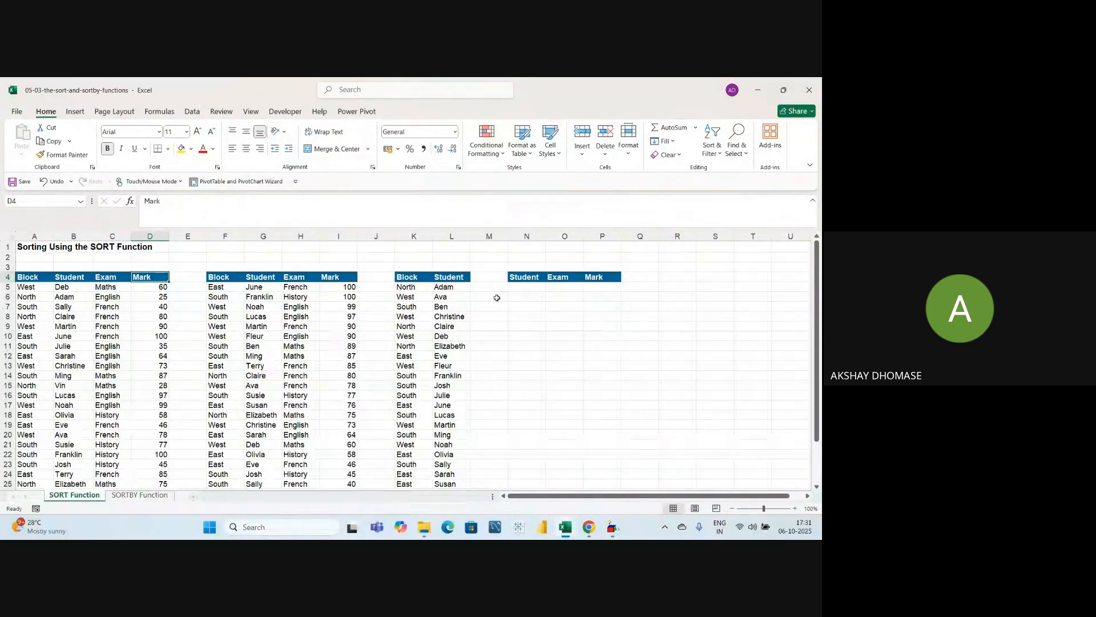
Step: Begin a SORT formula in cell N5 with the Student, Exam and Mark data range B5:D29 as its array
left_click(523, 287)
type("=")
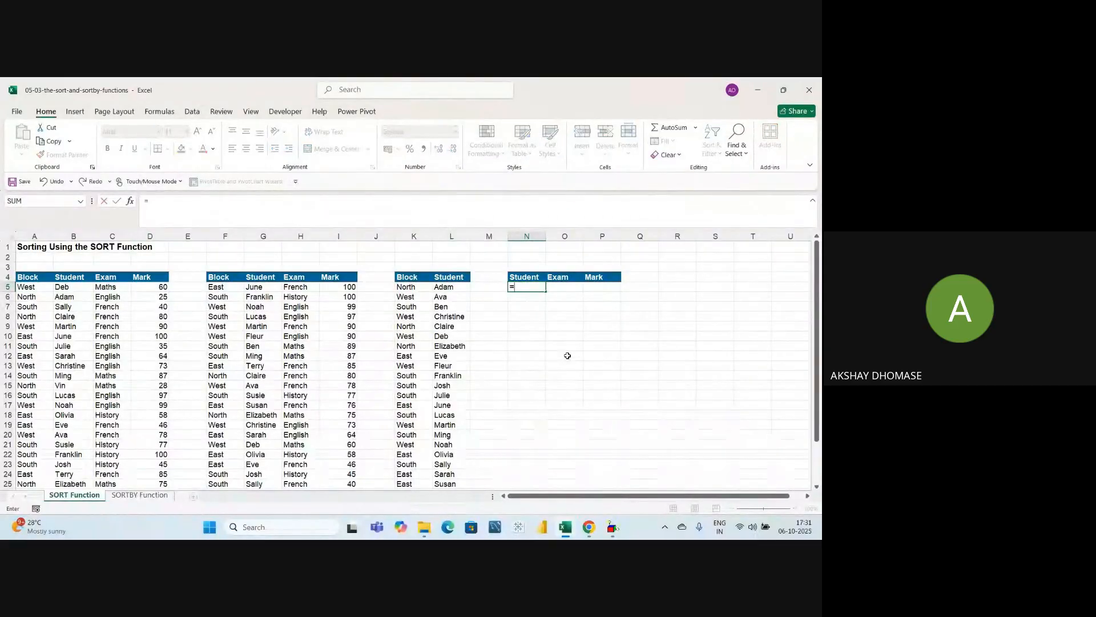
type("sort(")
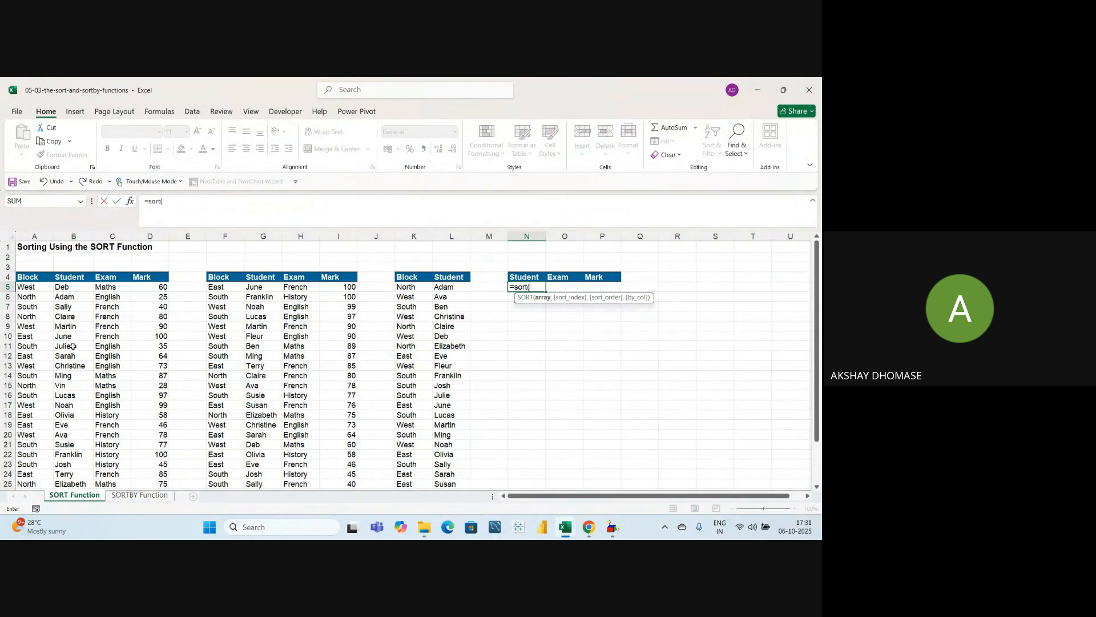
left_click_drag(68, 288, 164, 288)
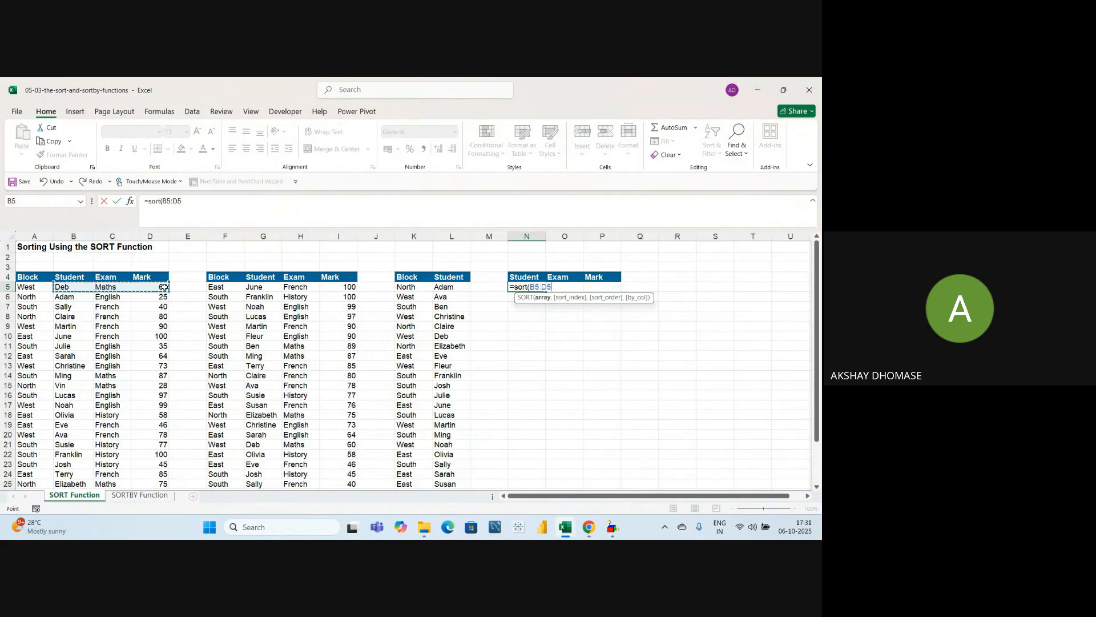
key("ctrl+shift+Down")
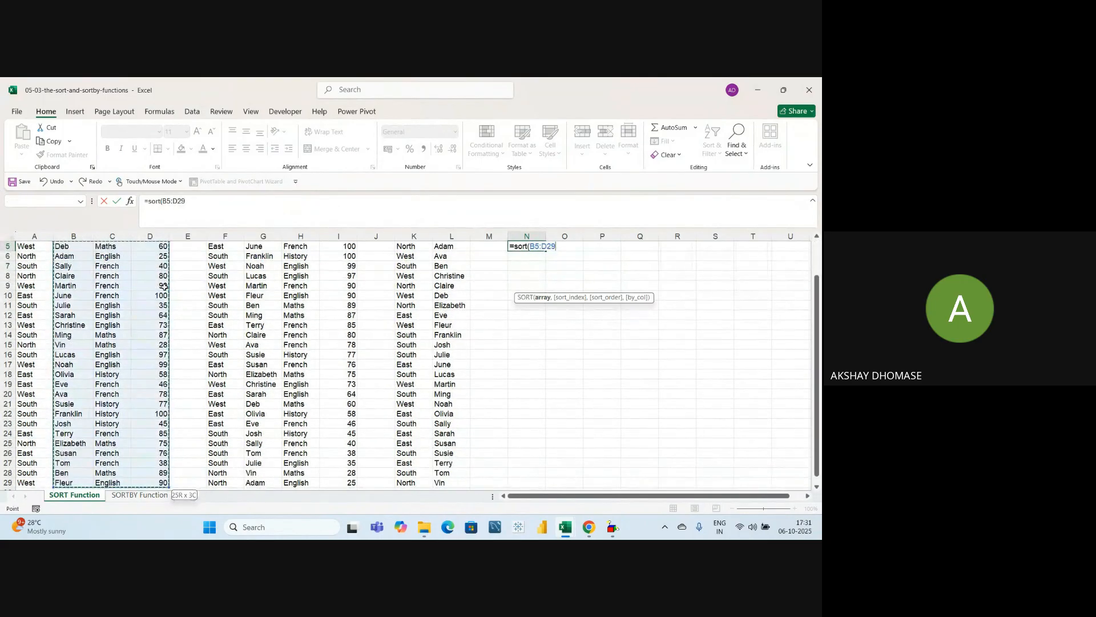
scroll(159, 336, "up", 2)
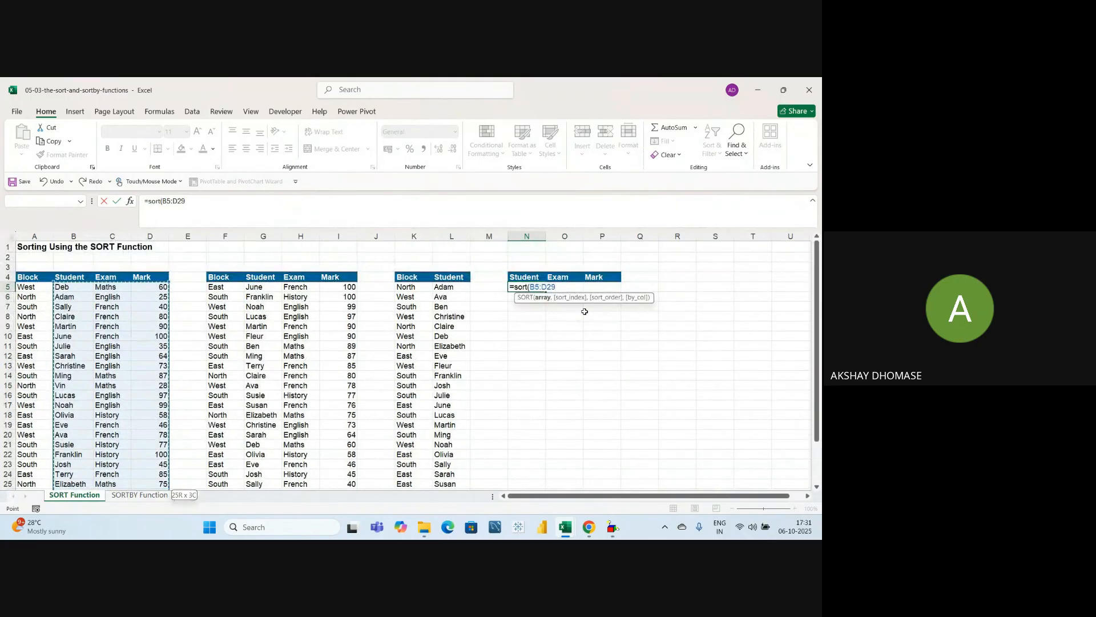
Step: Complete the N5 SORT formula with sort index 2, descending order -1 and FALSE to sort by row
type(",")
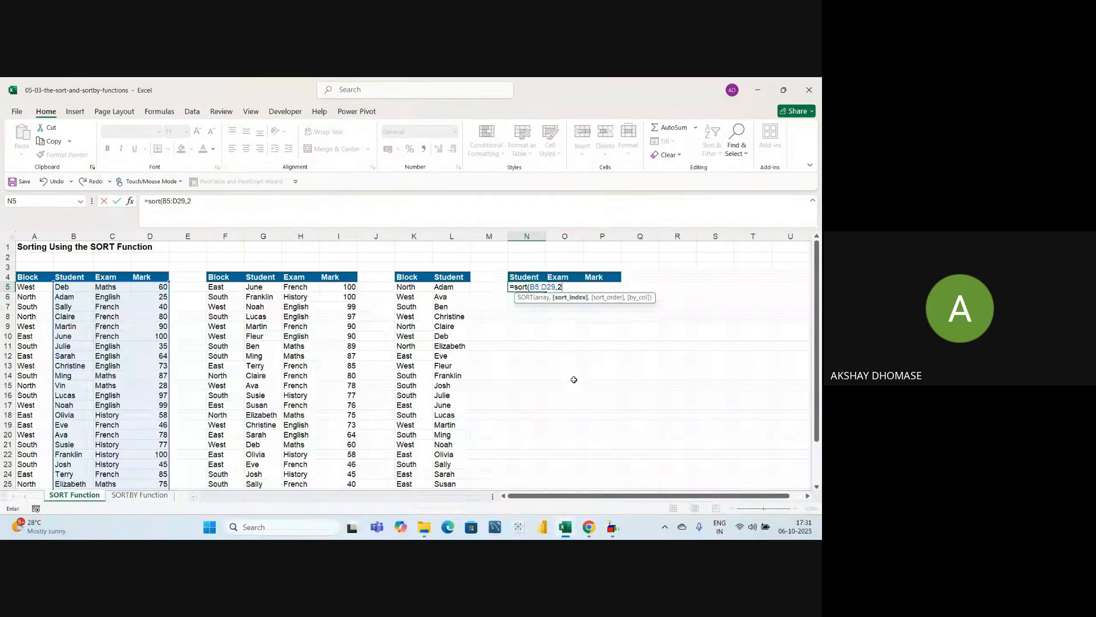
type("2,")
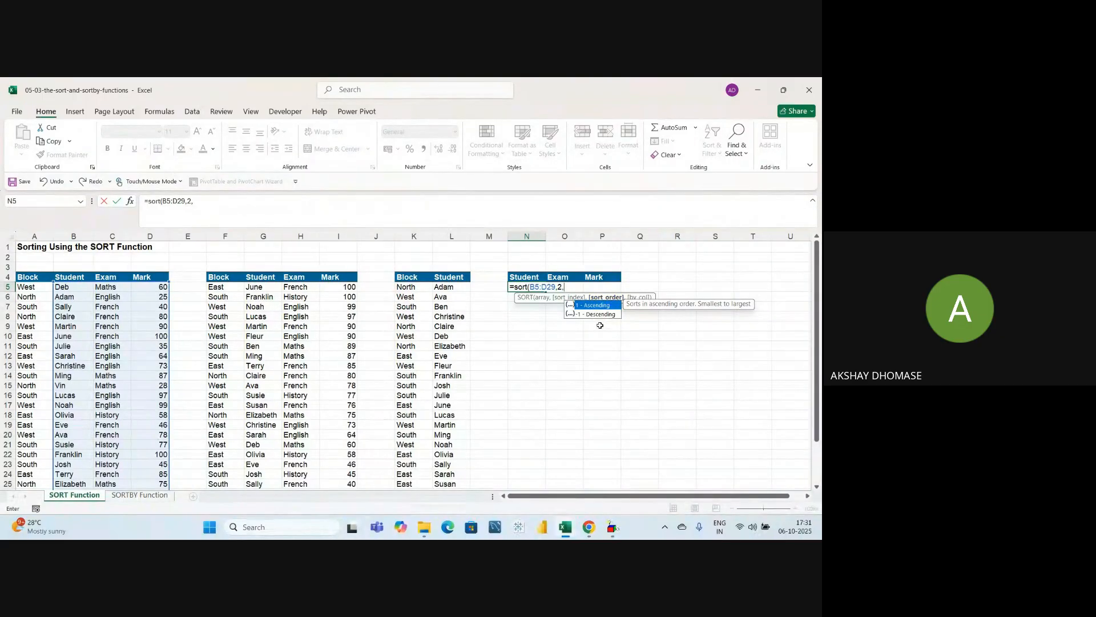
type("-1")
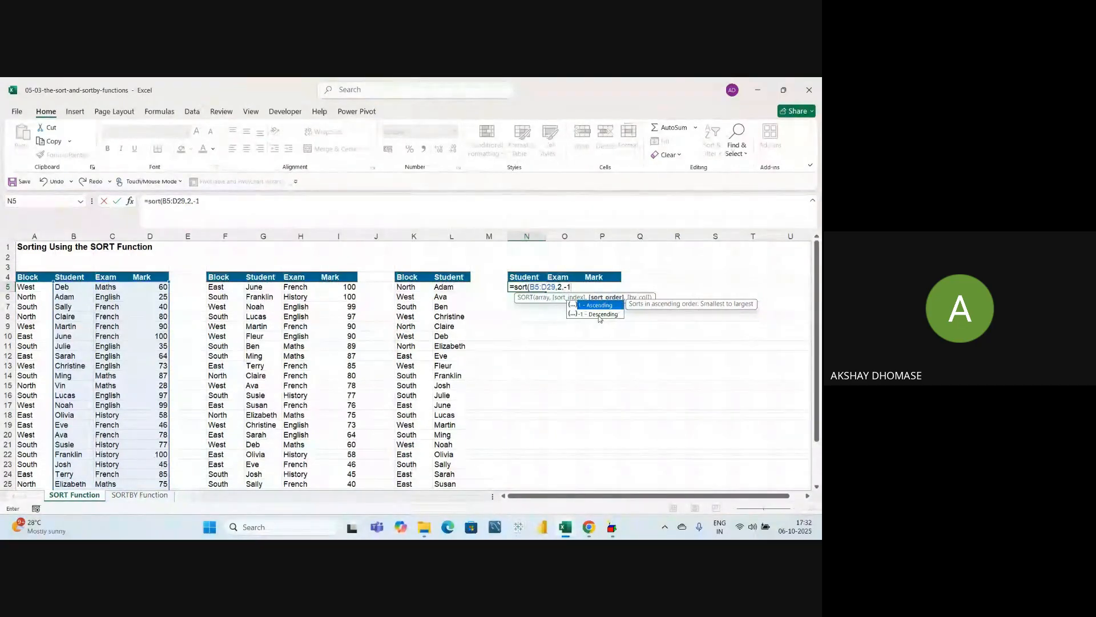
type(",")
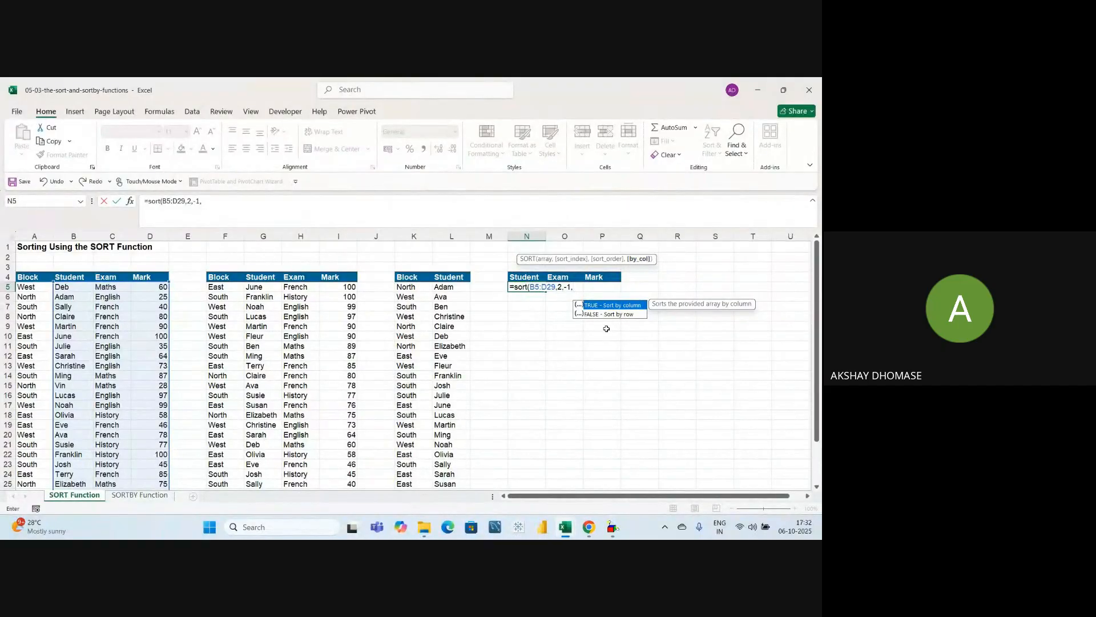
type("f")
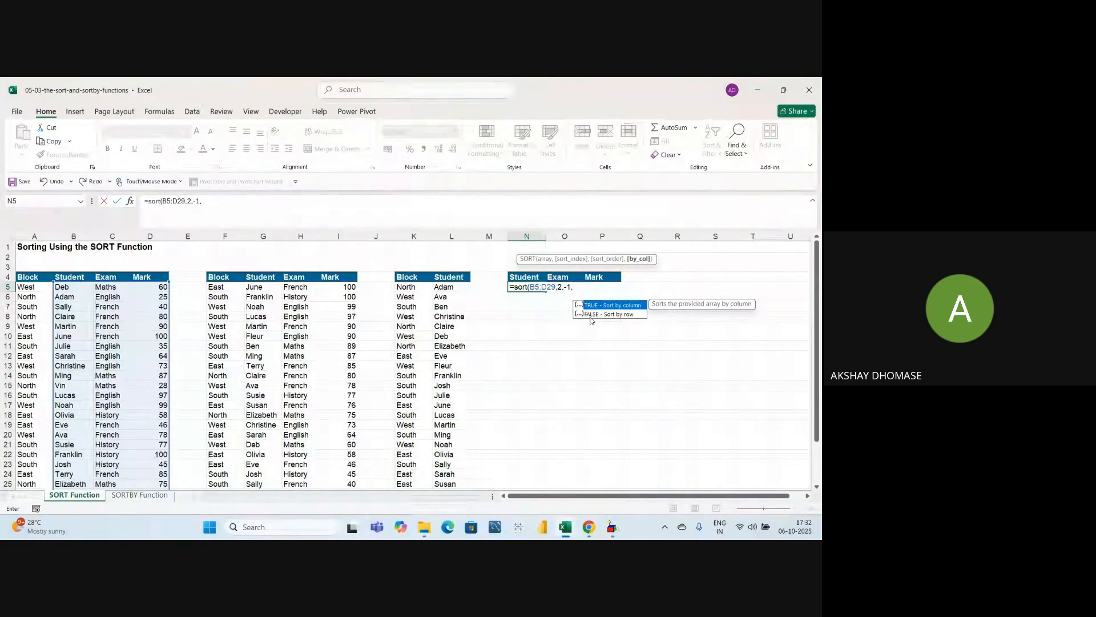
type("alse")
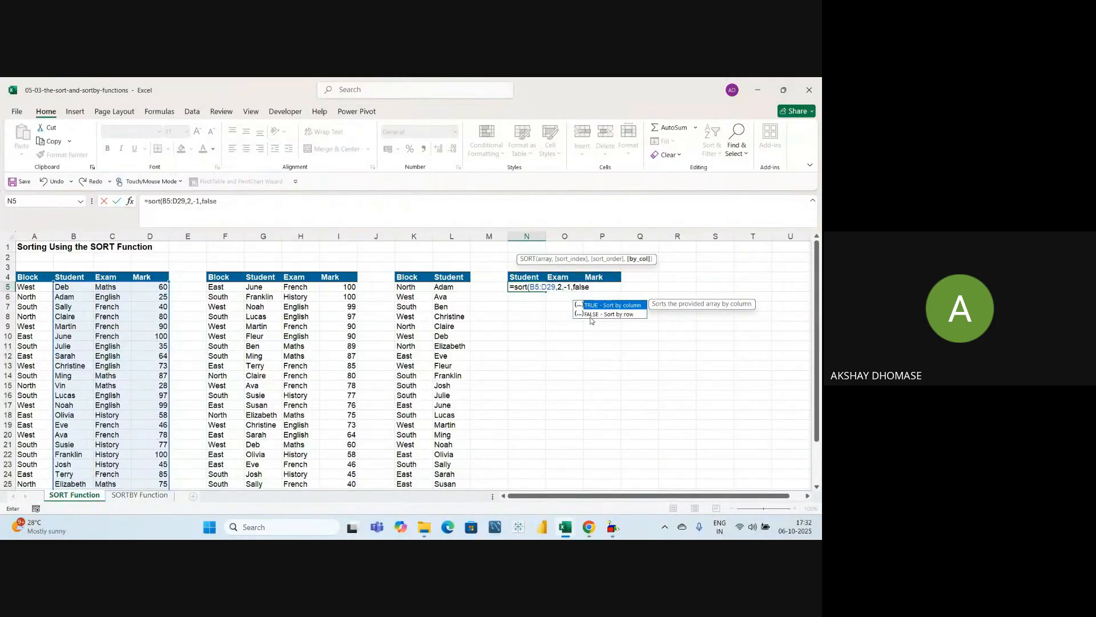
type(")")
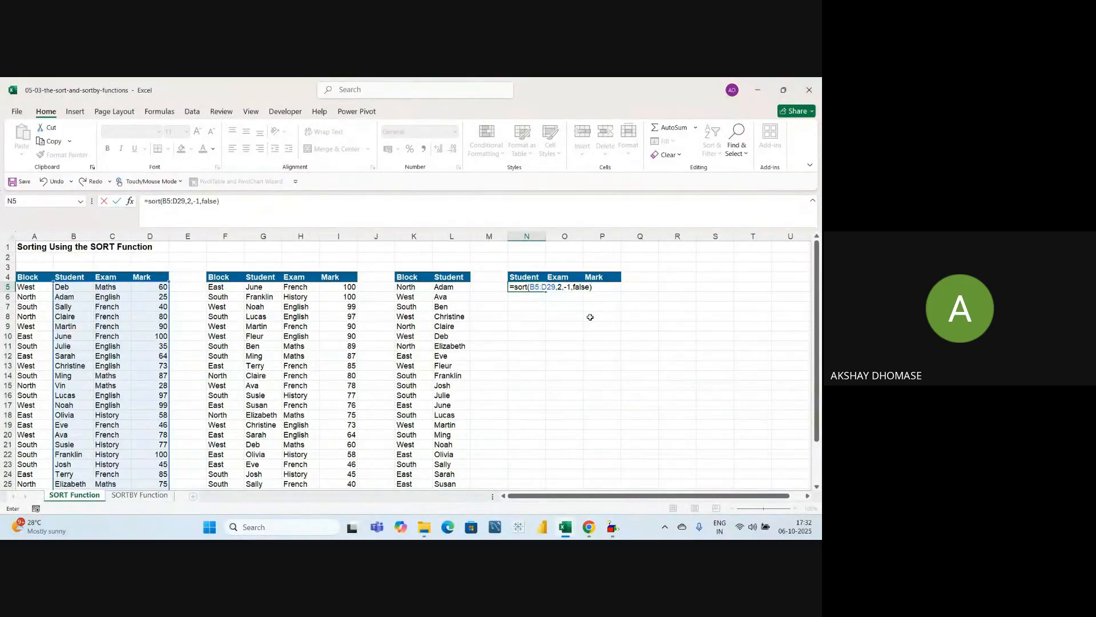
key("Return")
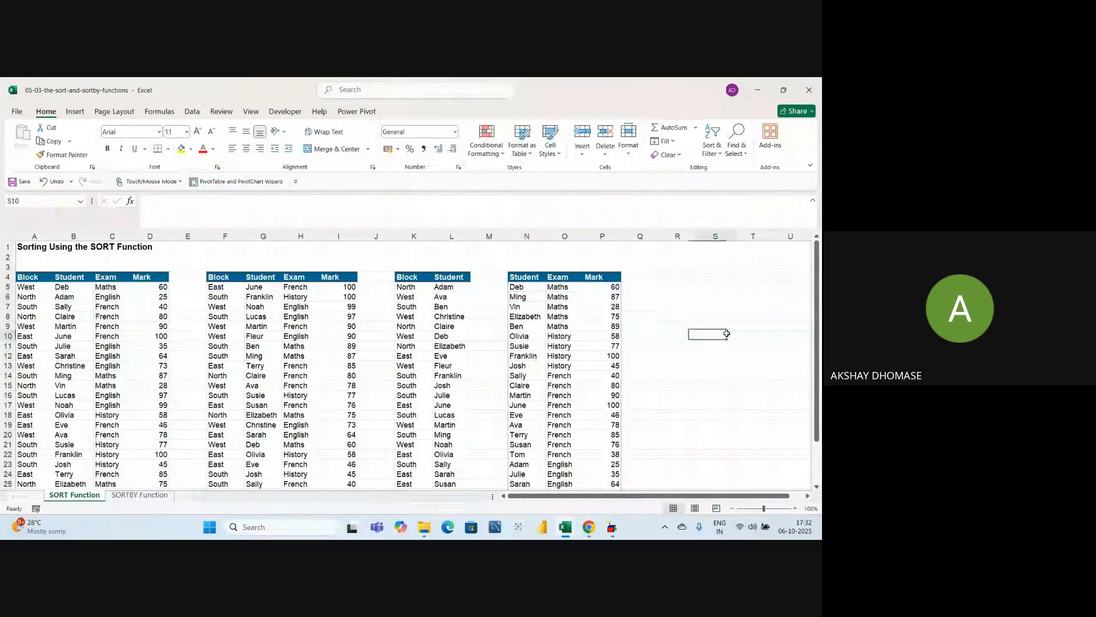
Step: Examine the N5 formula and the order of the Exam column in the new Student, Exam and Mark table
key("Up")
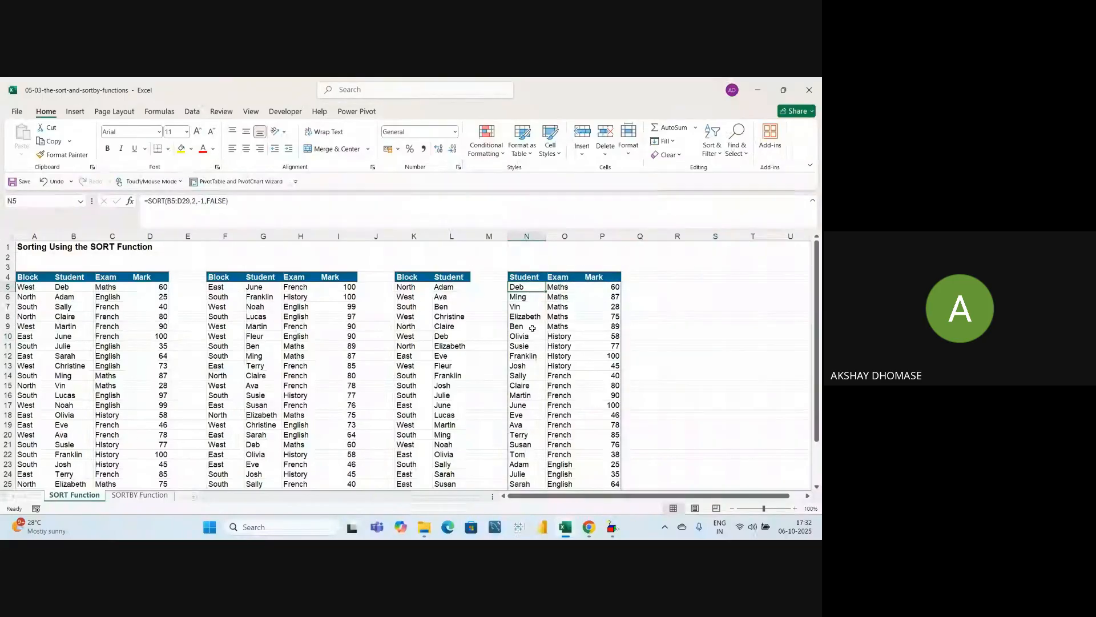
left_click(634, 323)
left_click(553, 287)
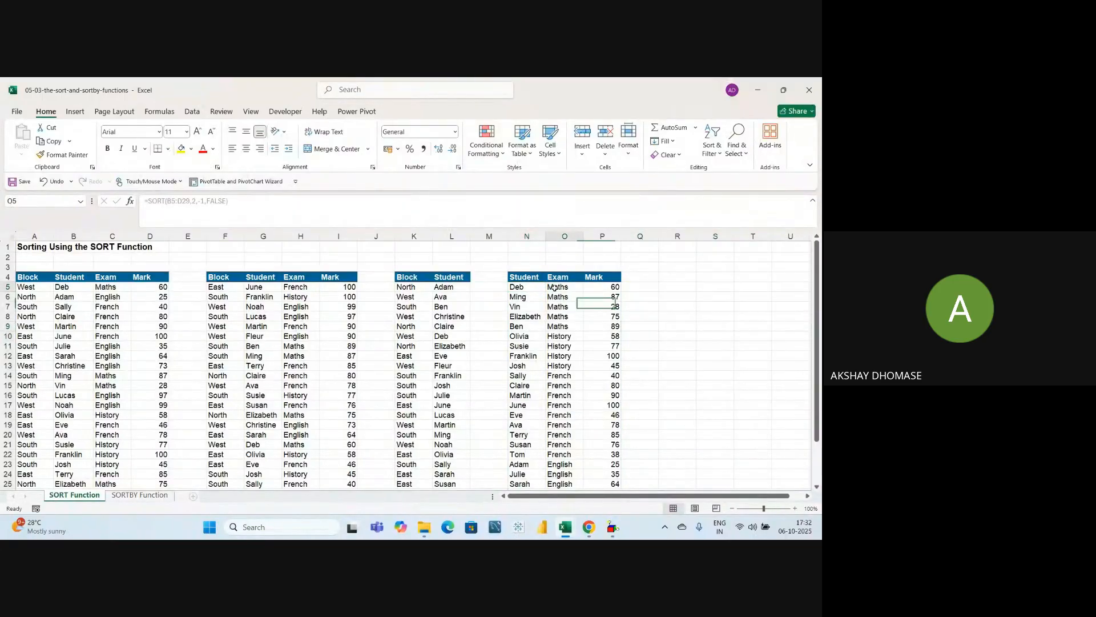
left_click(697, 329)
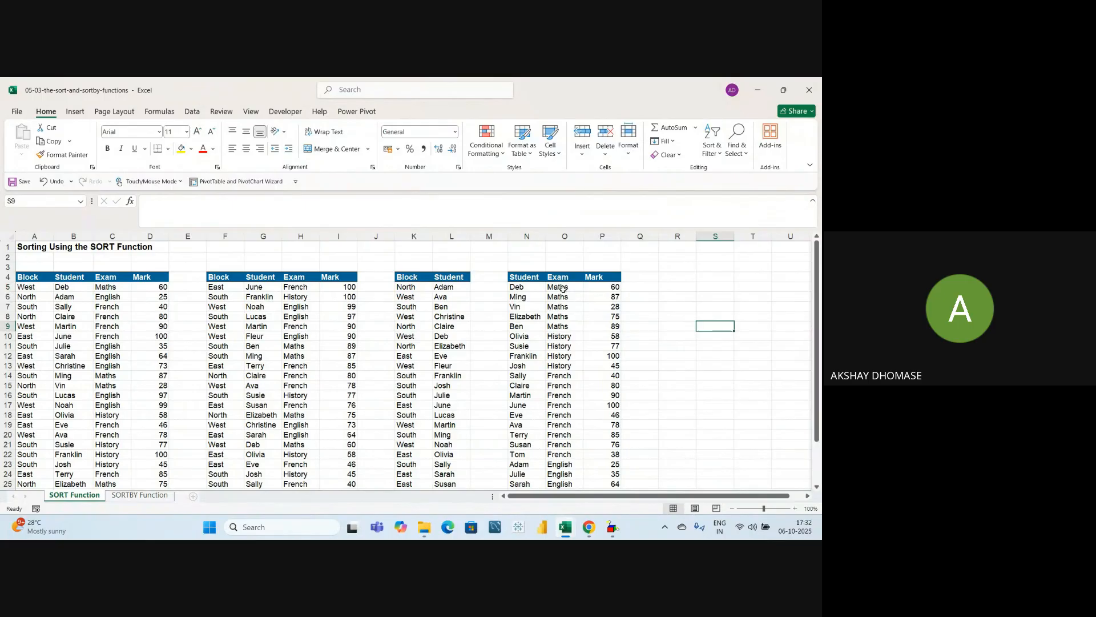
left_click(563, 288)
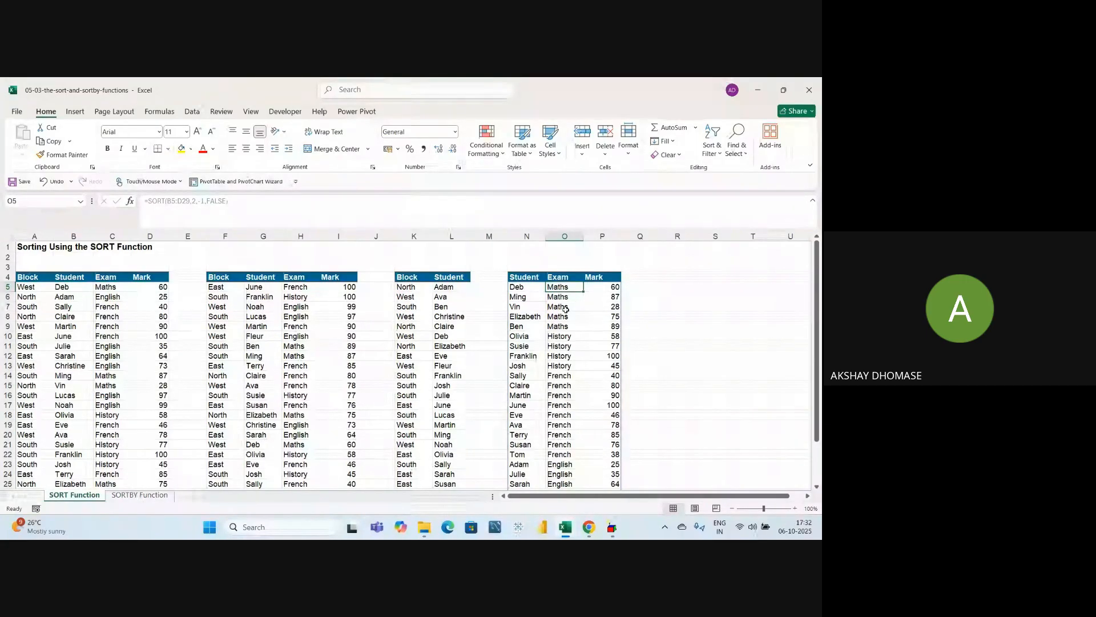
Step: Review the Exam column of the sorted table down to its last rows and compare the table with the source data
left_click(678, 317)
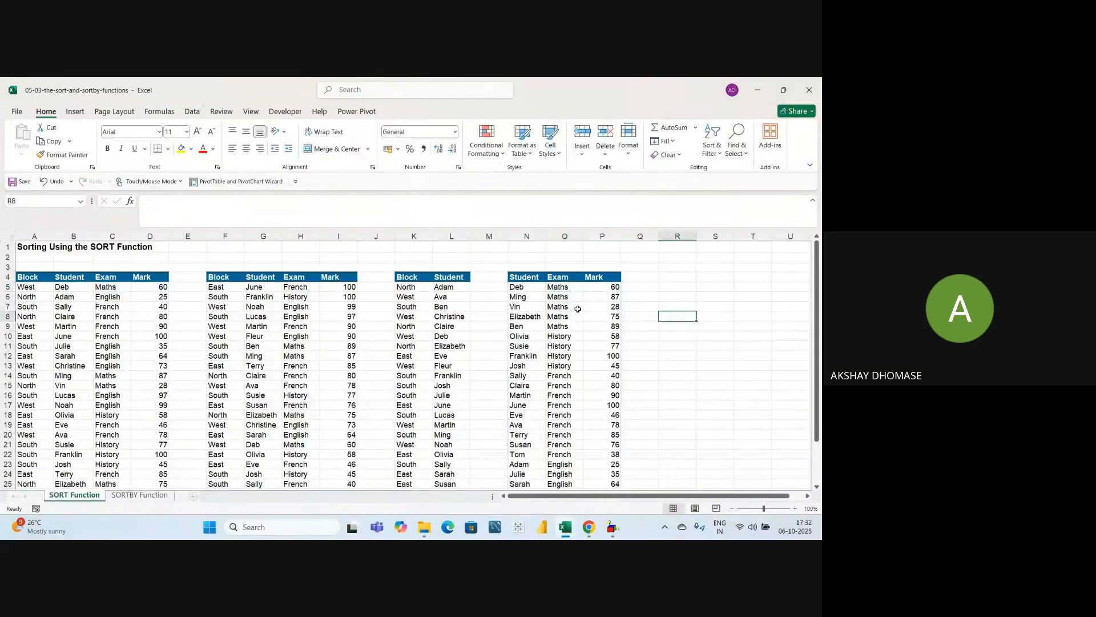
left_click(556, 289)
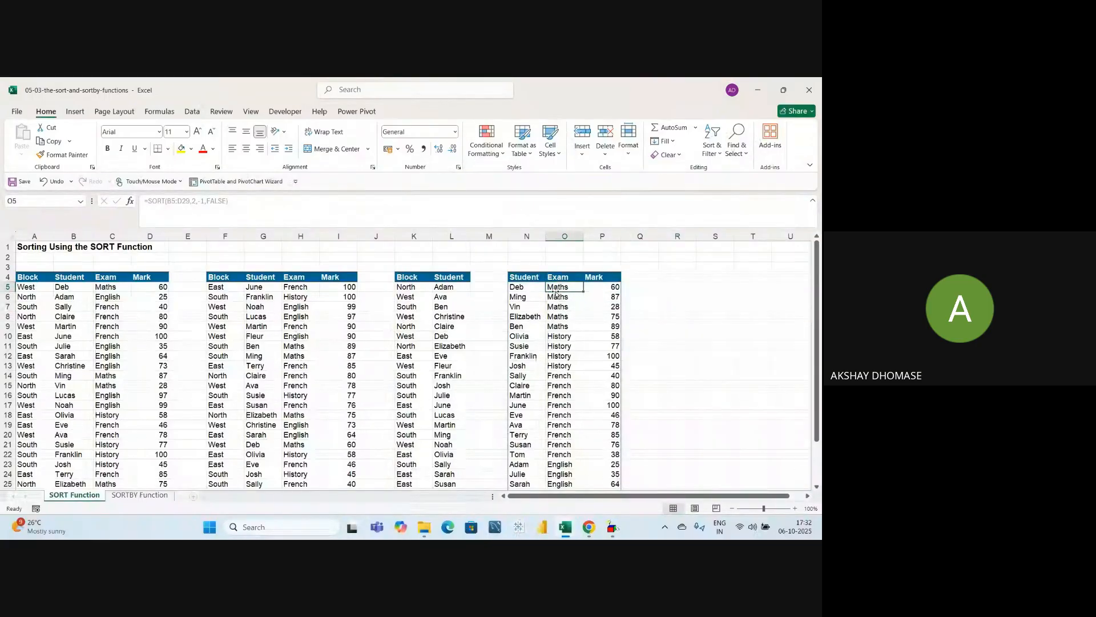
scroll(554, 351, "down", 1)
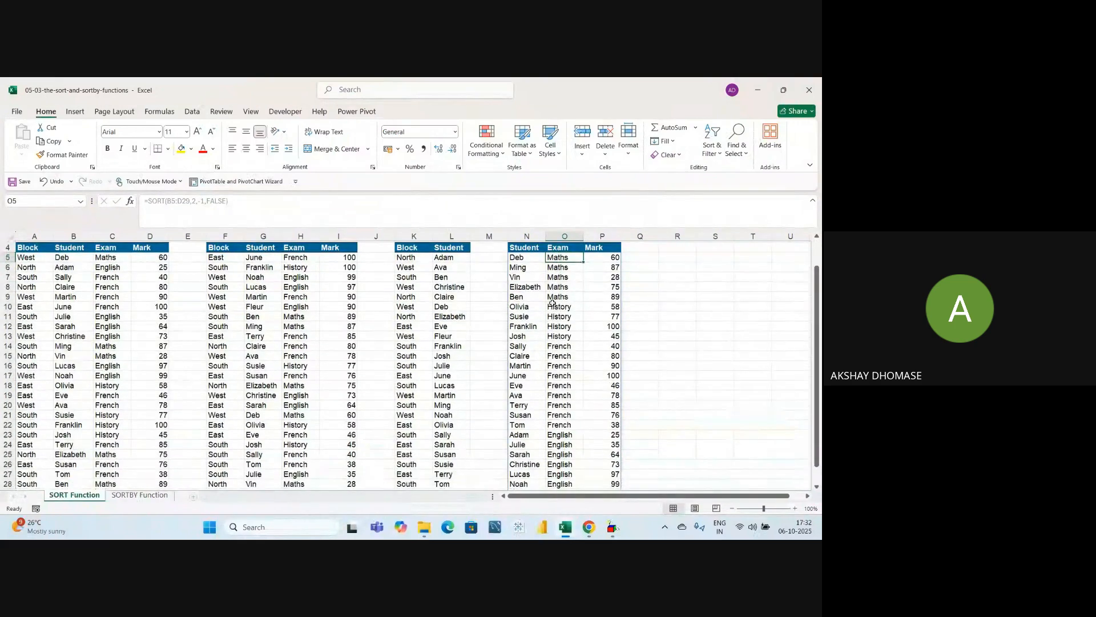
left_click(557, 307)
left_click_drag(558, 257, 548, 459)
scroll(554, 425, "down", 1)
scroll(560, 404, "up", 2)
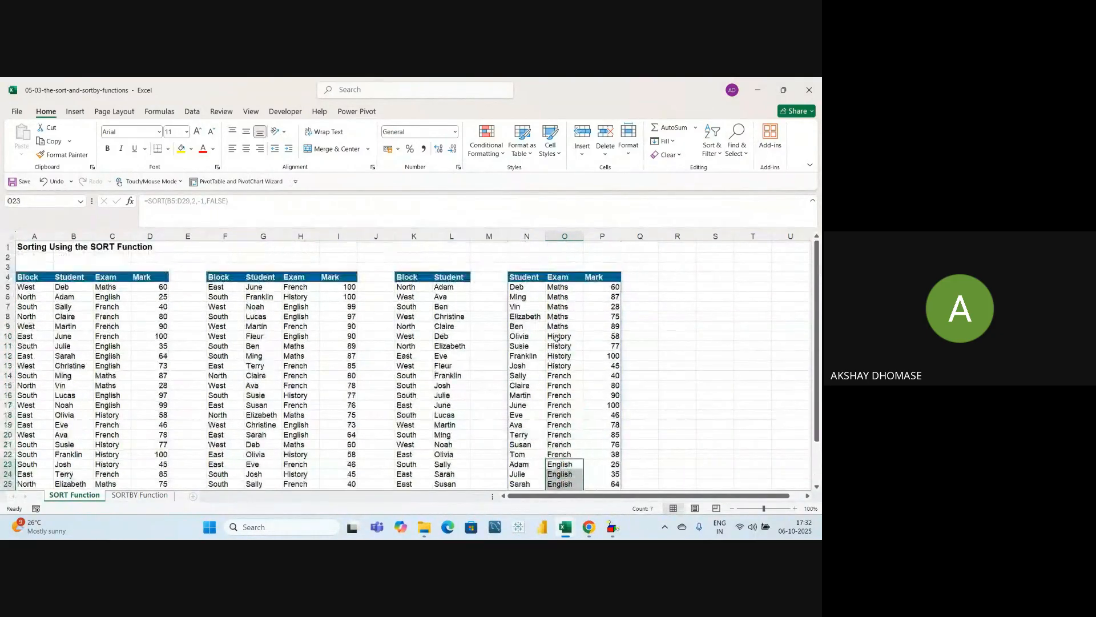
left_click(554, 306)
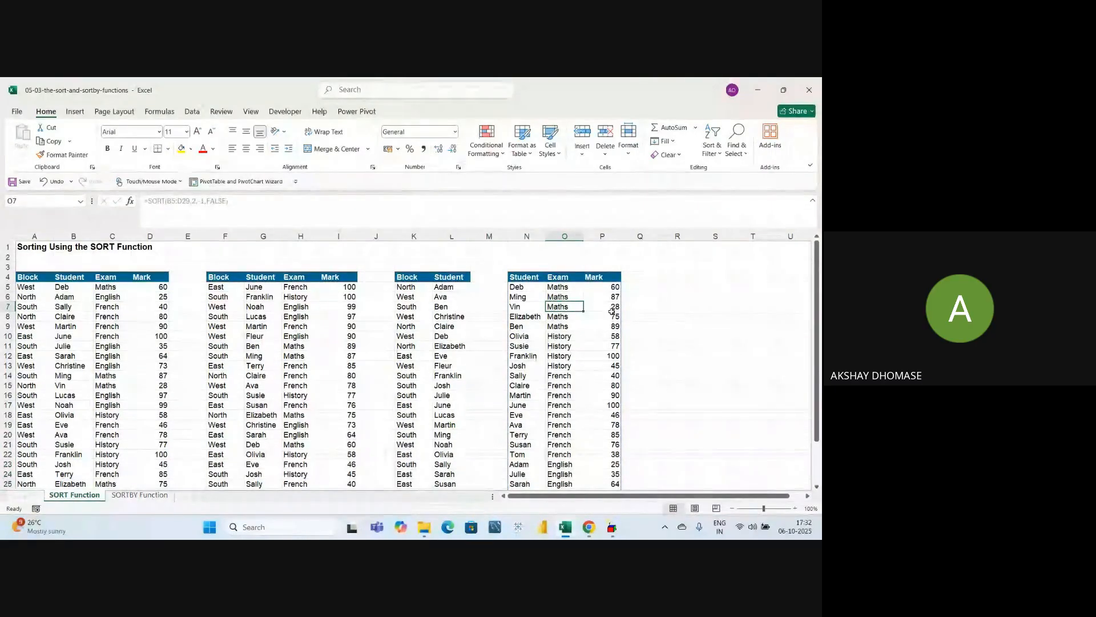
left_click(639, 395)
left_click_drag(31, 288, 152, 437)
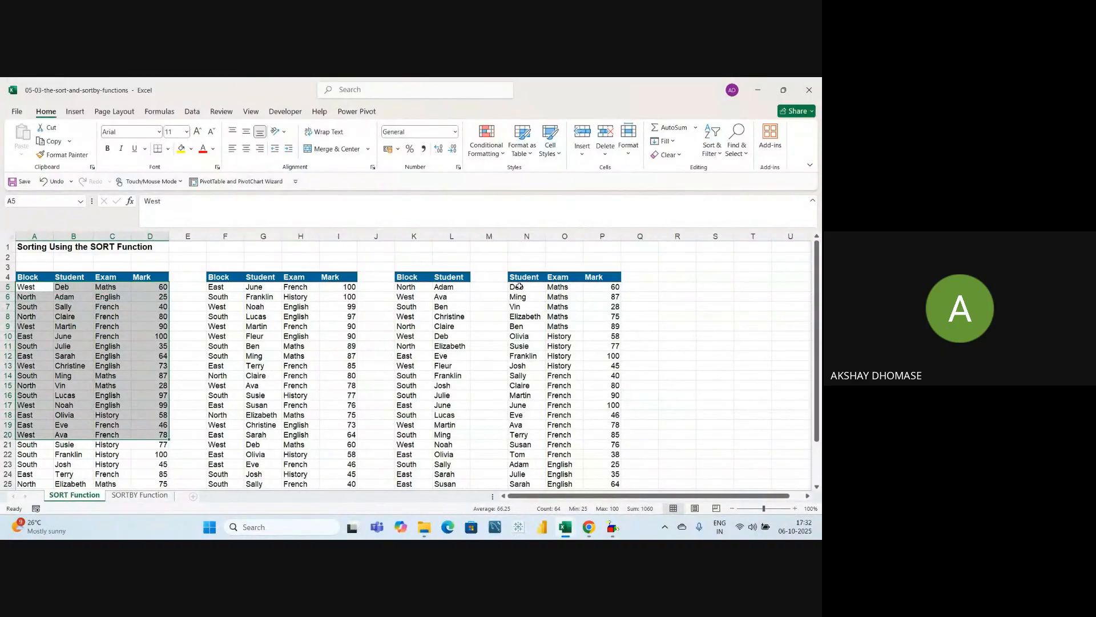
left_click_drag(519, 286, 600, 412)
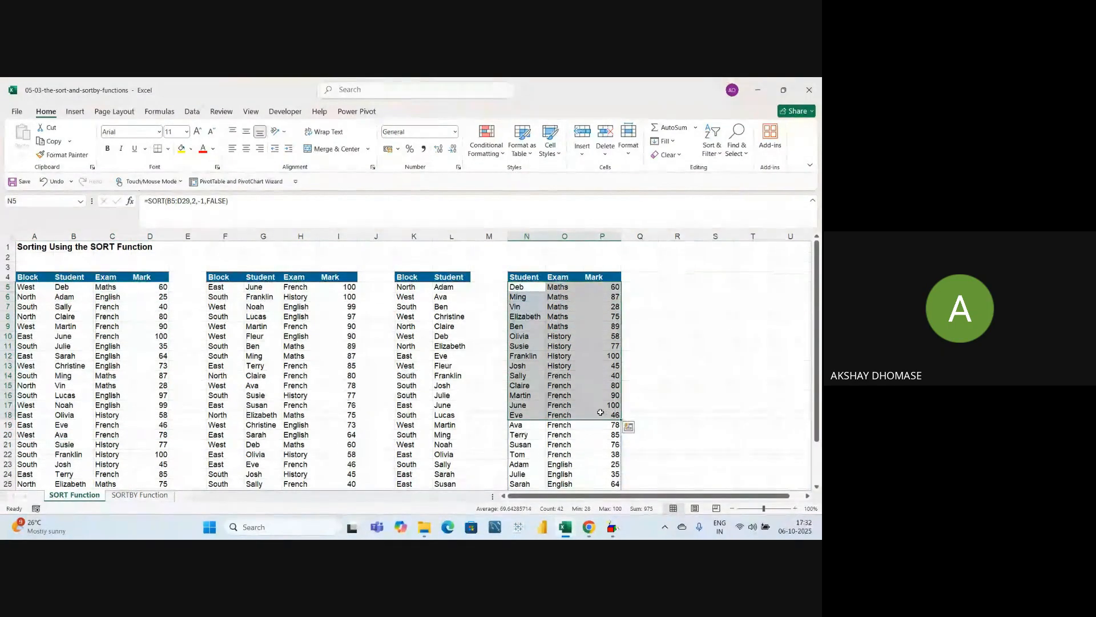
left_click(707, 355)
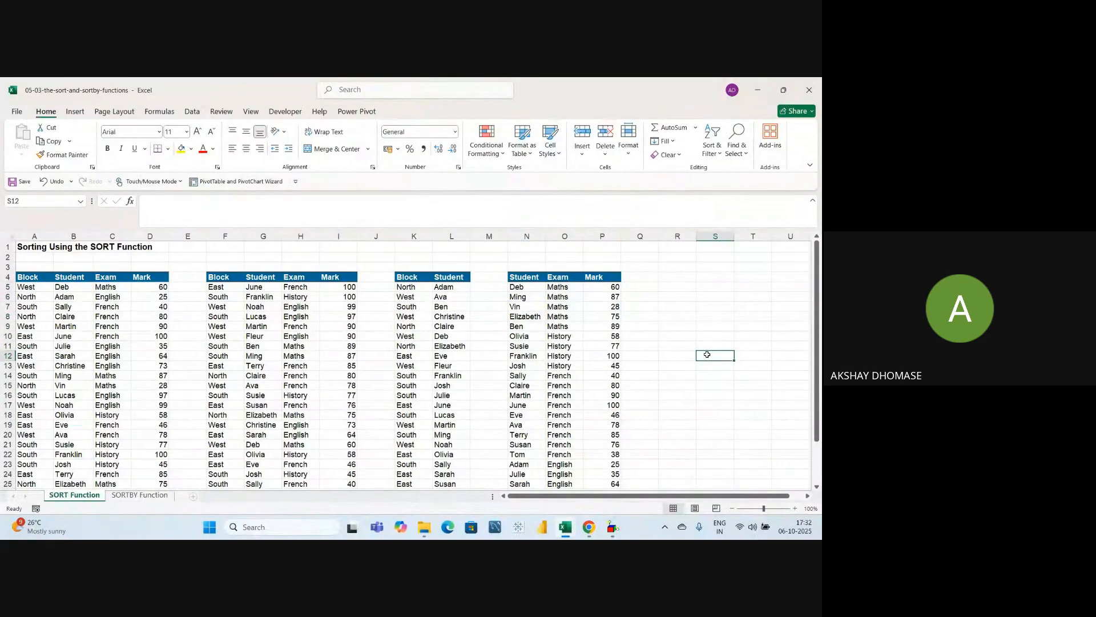
Step: Switch to the Excel Syllabus workbook and make the Sort & SortBy Function topic in G46 bold
key("alt+Tab")
key("alt+Tab")
key("alt+Tab")
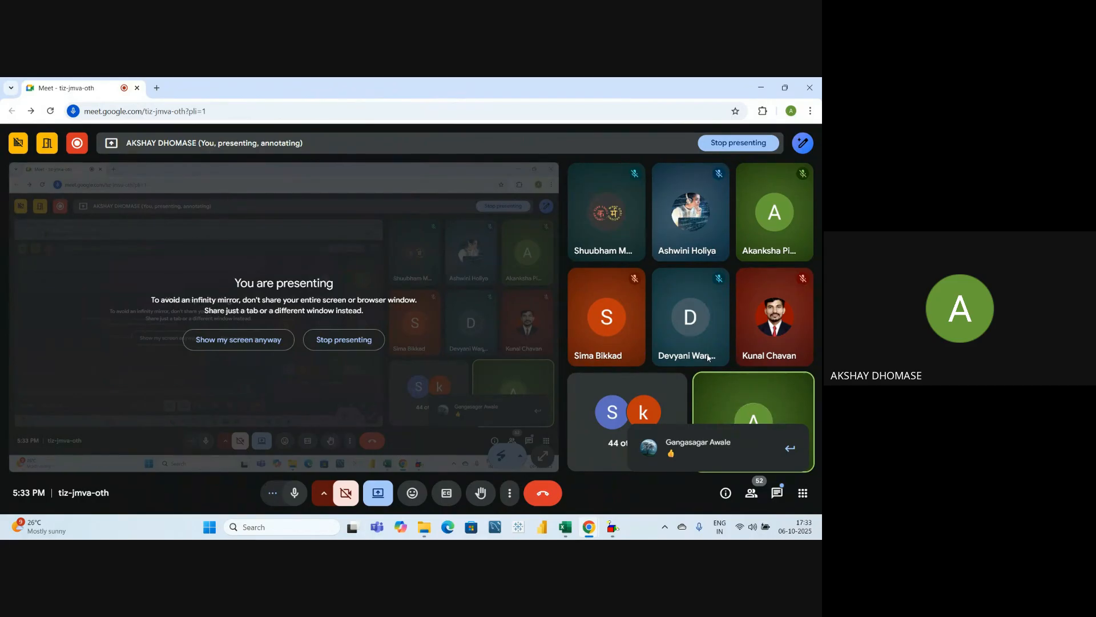
key("alt+Tab")
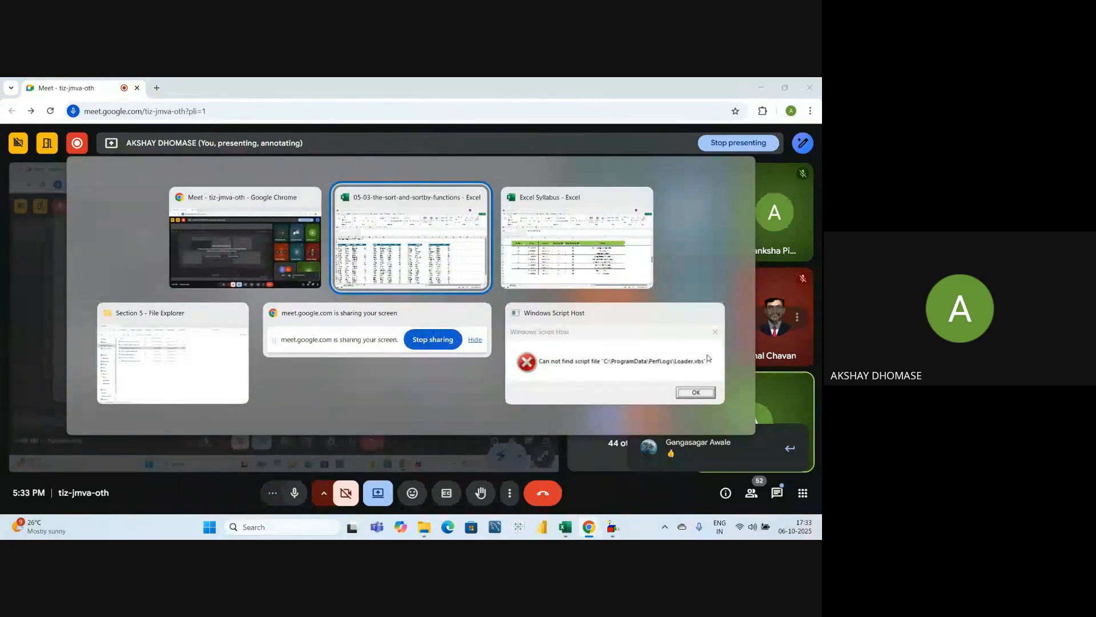
key("alt+Tab")
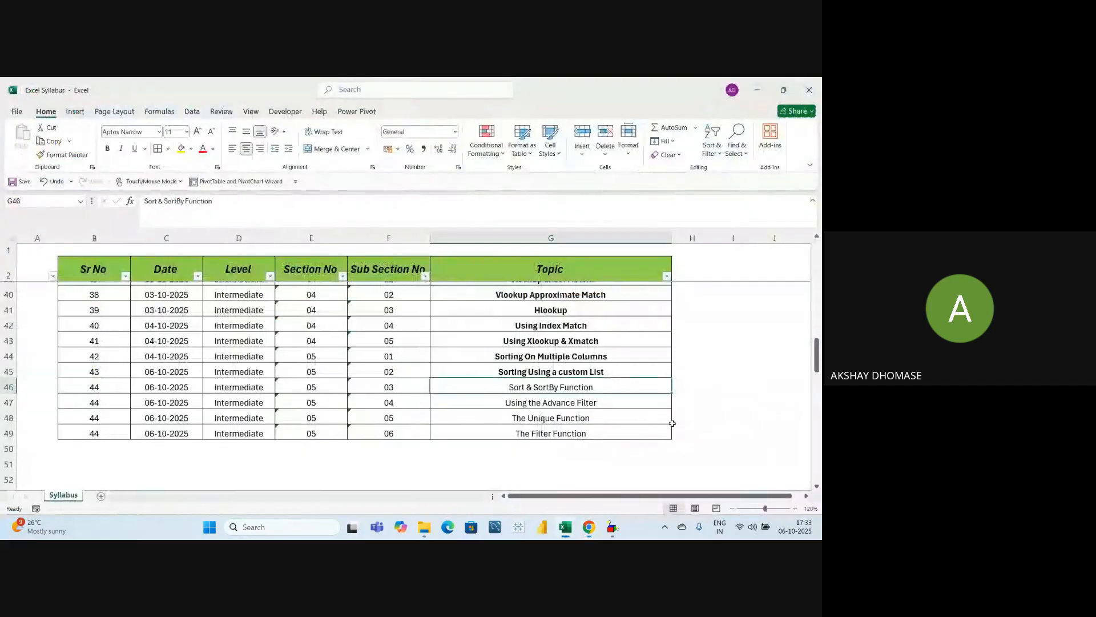
left_click(107, 148)
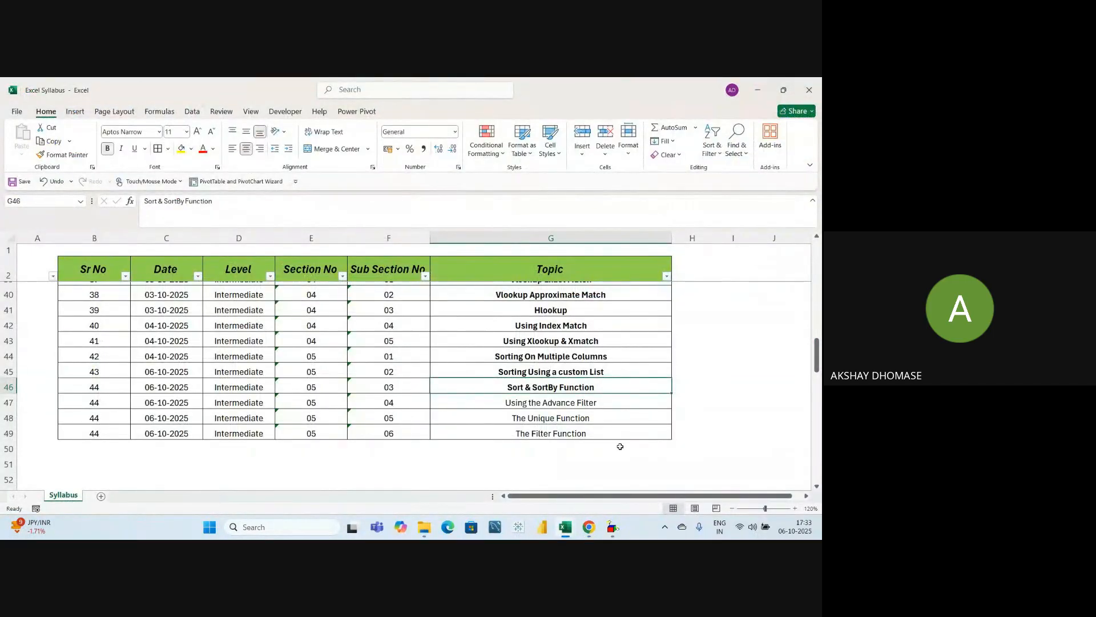
key("Down")
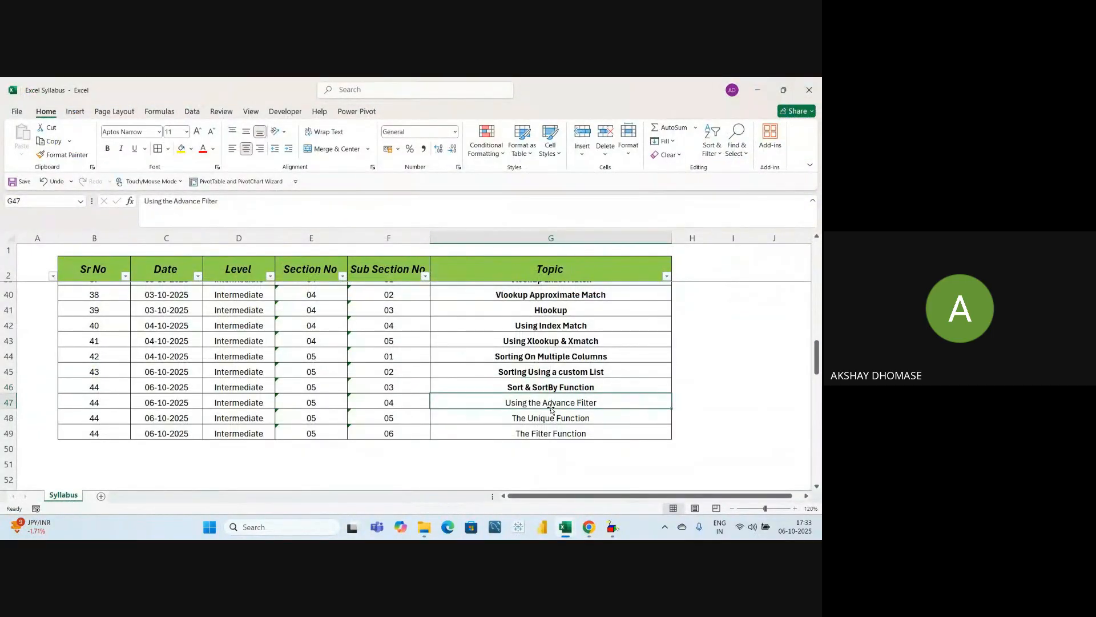
Step: Return to the 05-03-the-sort-and-sortby-functions workbook and close it without saving the changes
key("alt+Tab")
key("alt+Tab")
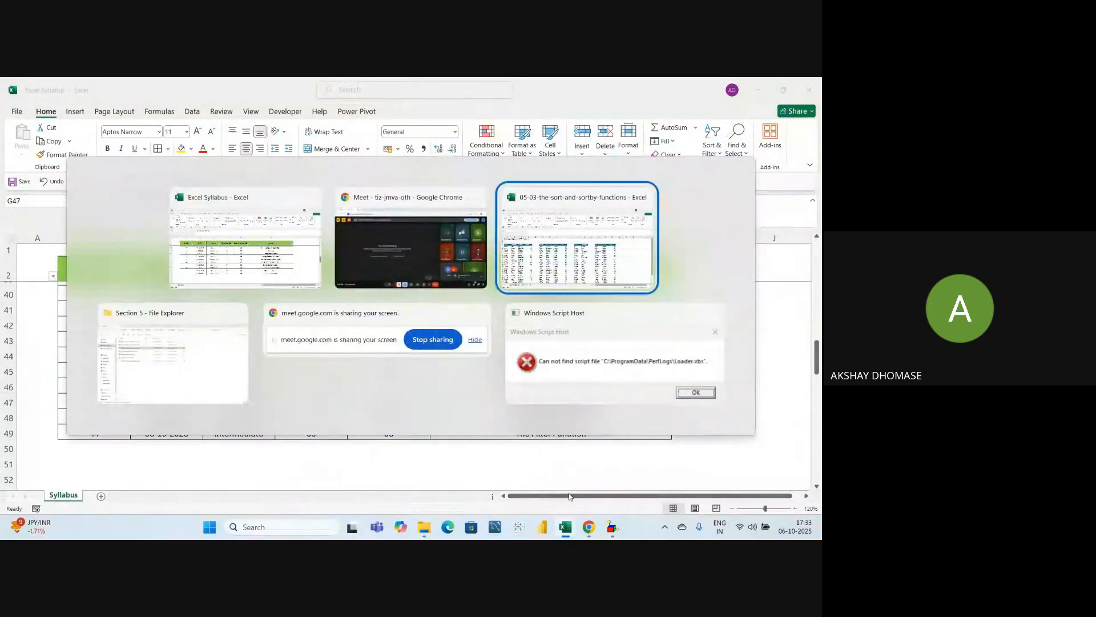
left_click(602, 372)
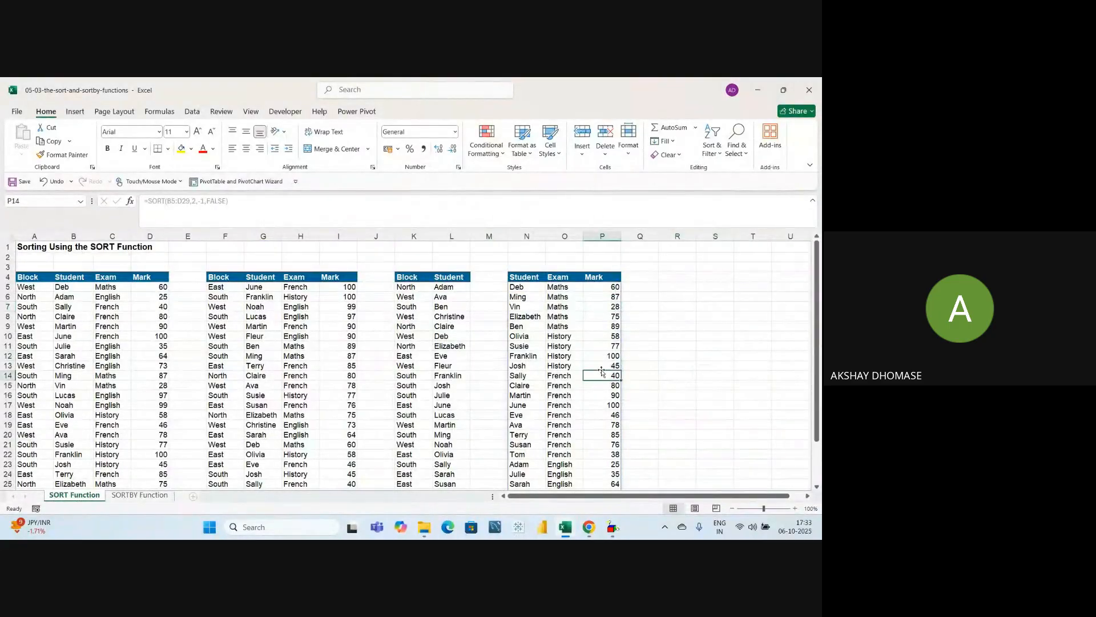
left_click(714, 321)
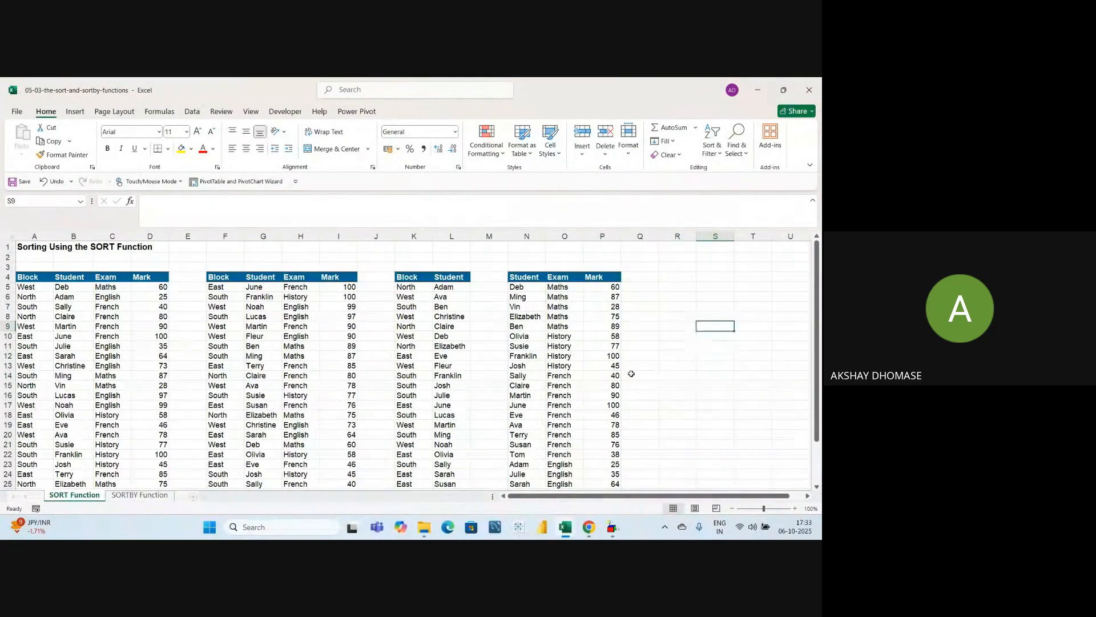
left_click(596, 336)
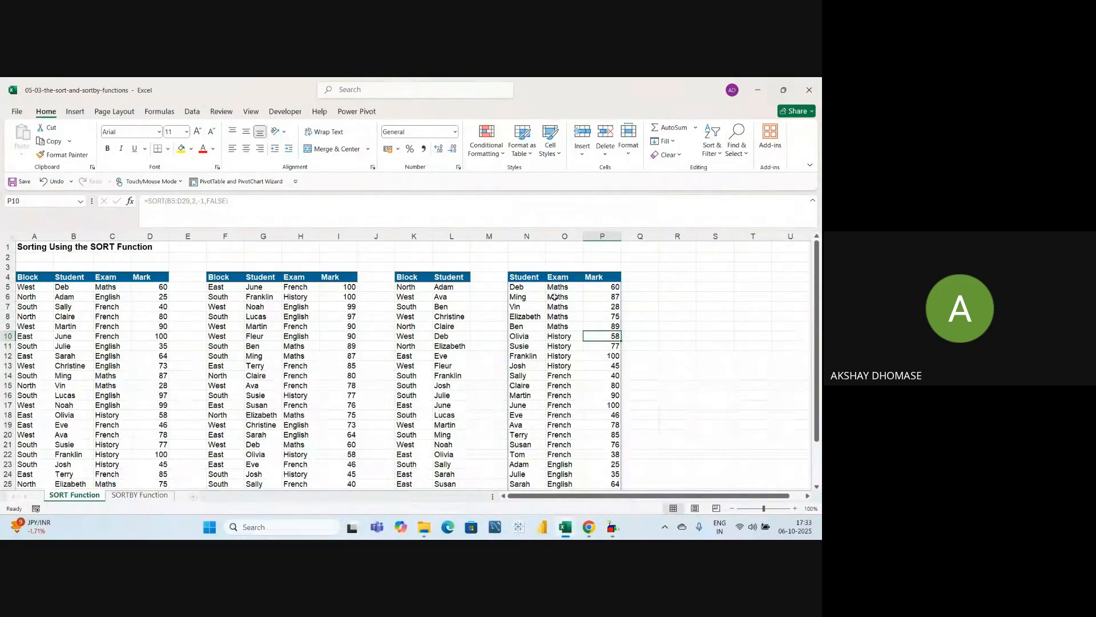
left_click(812, 97)
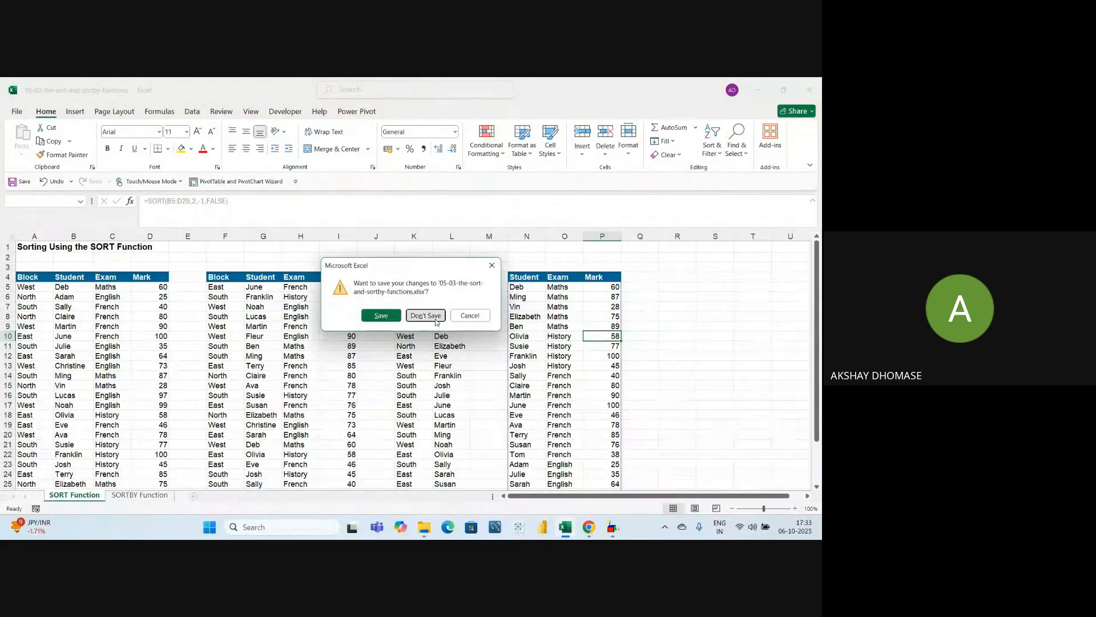
left_click(431, 313)
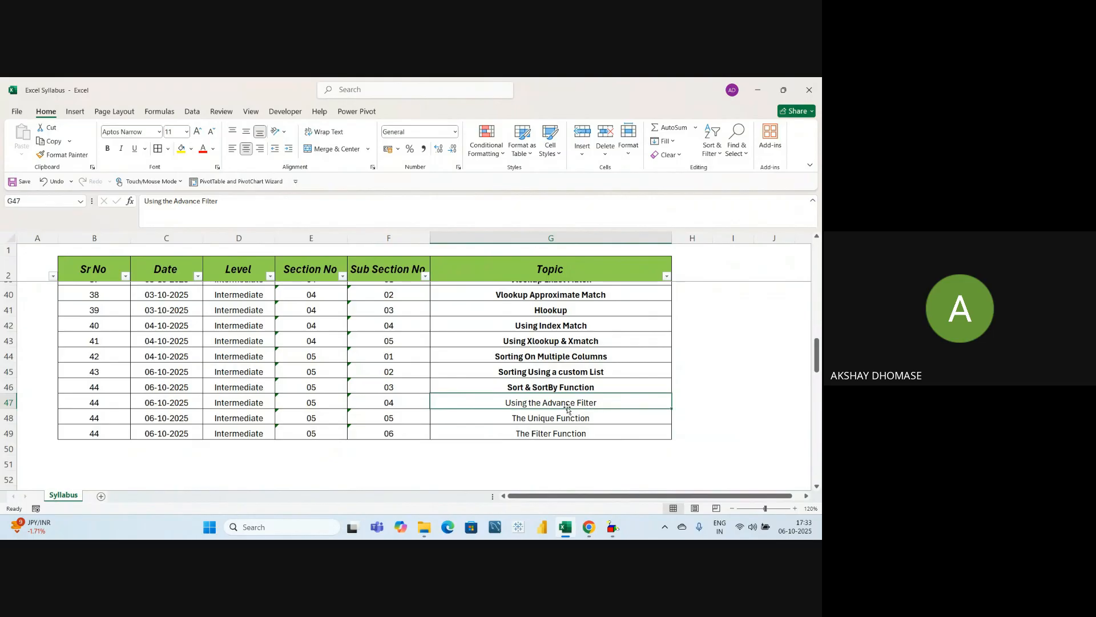
Step: Switch to the Section 5 folder in File Explorer and open the 05-04-using-the-advanced-filter workbook
key("alt+Tab")
key("alt+Tab")
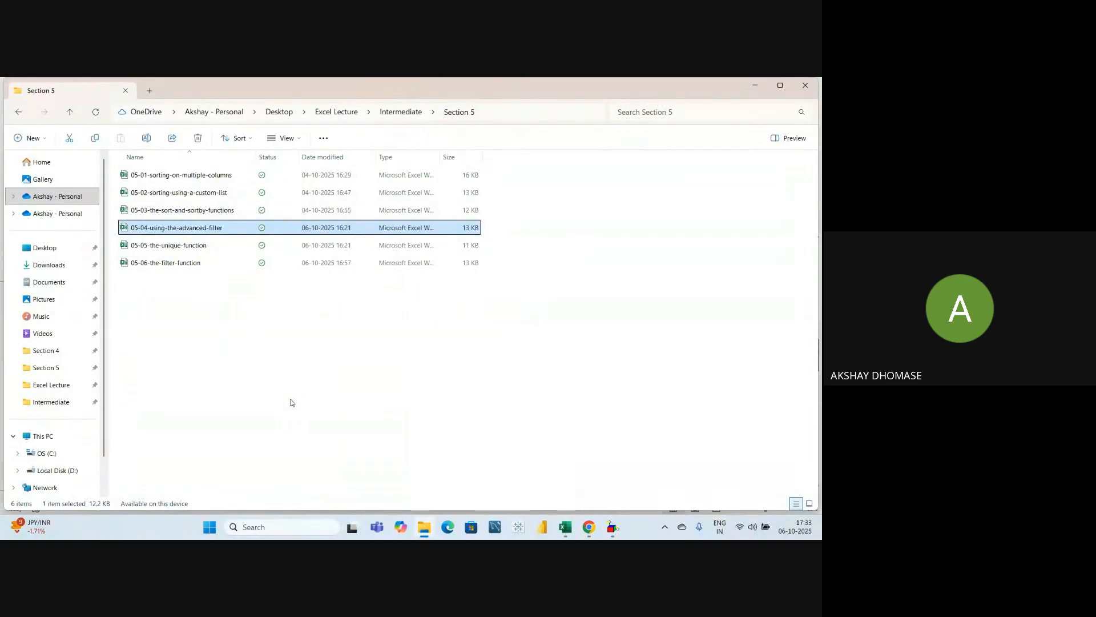
key("alt+Tab")
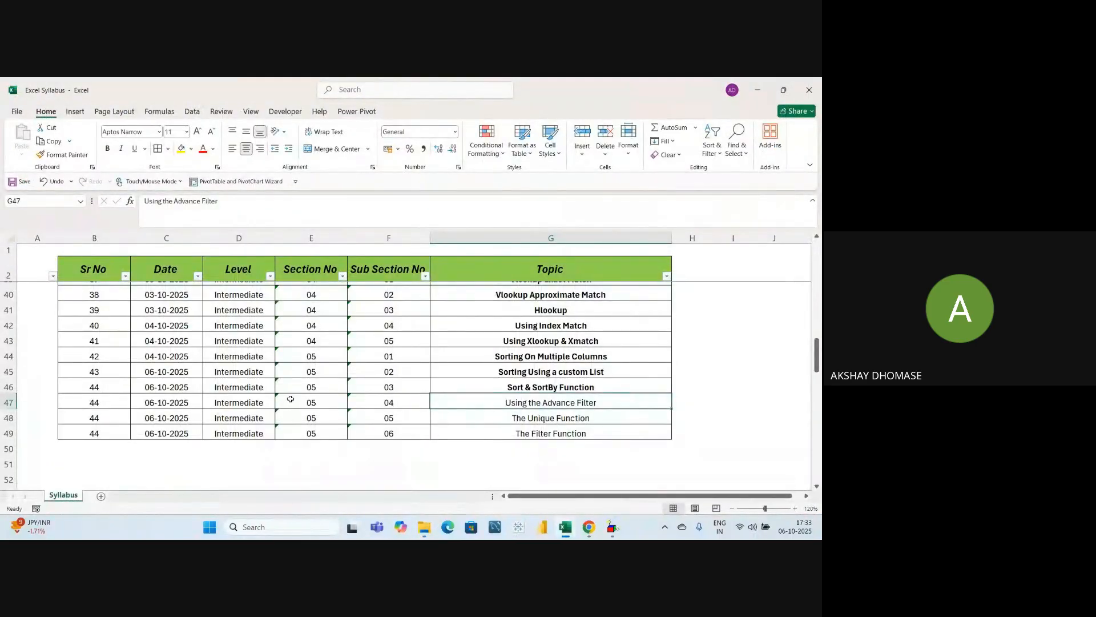
key("alt+Tab")
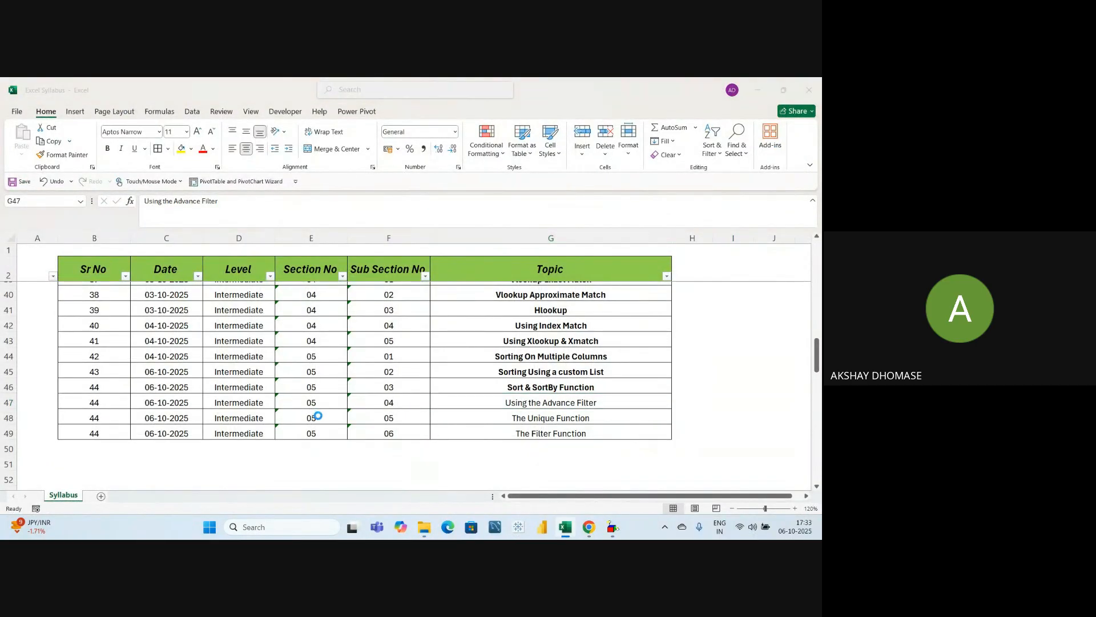
left_click(367, 399)
left_click(385, 324)
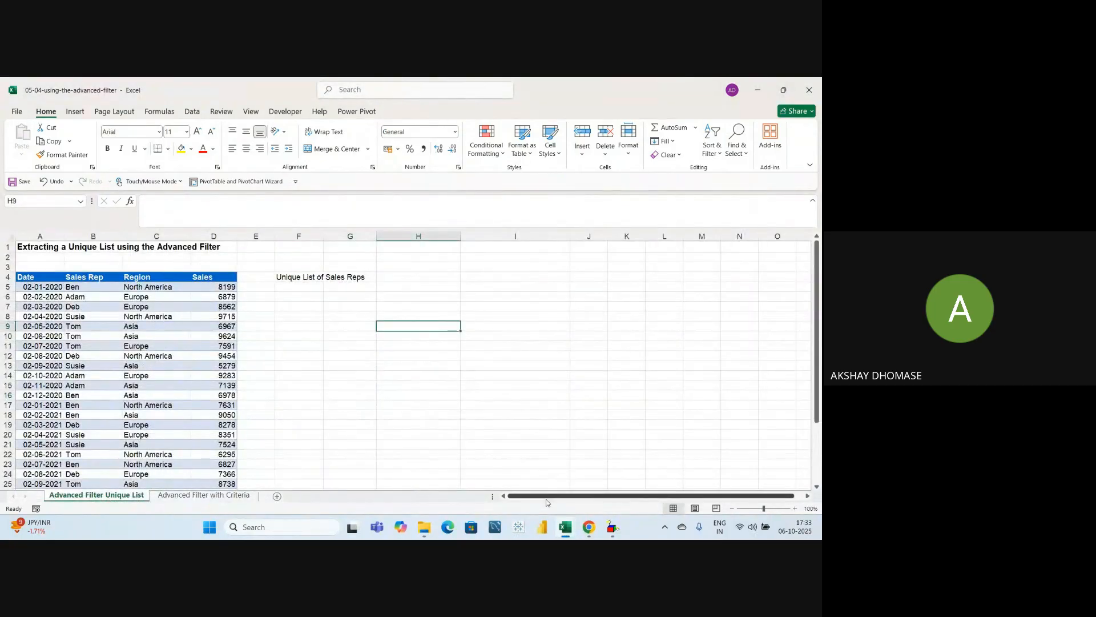
Step: Look over the sales table on the Advanced Filter Unique List sheet, from its first record to its last row
left_click(448, 394)
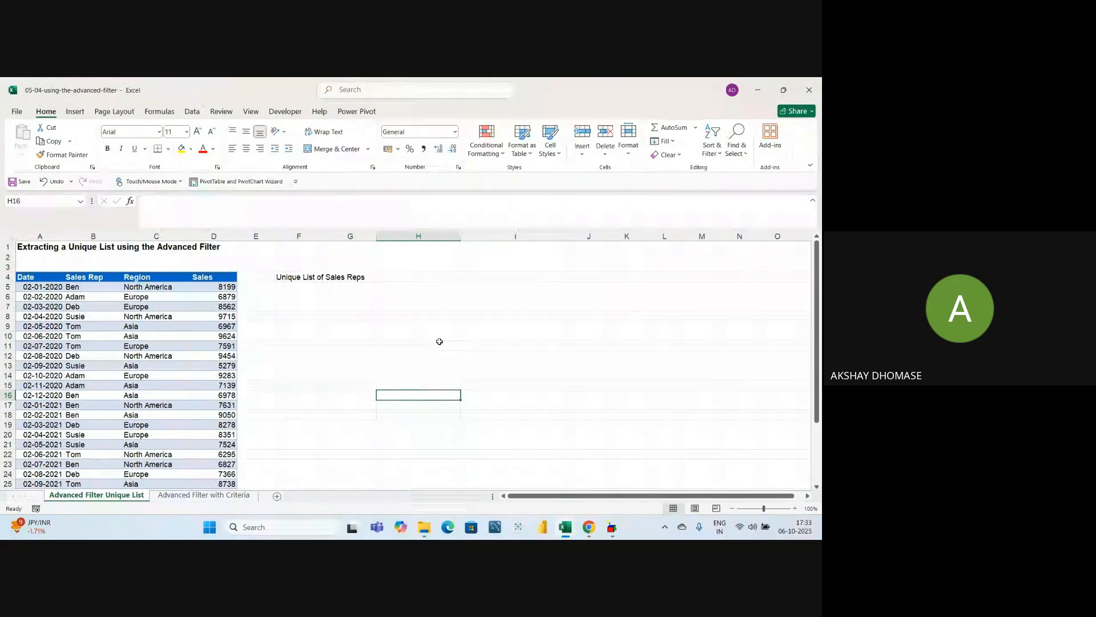
left_click(437, 323)
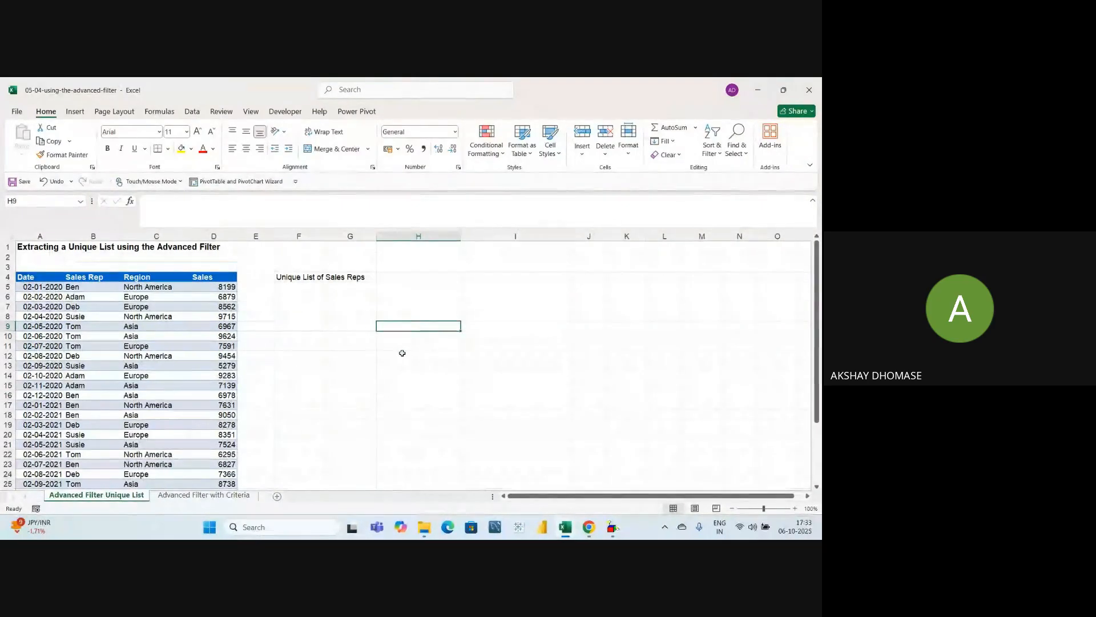
left_click(354, 385)
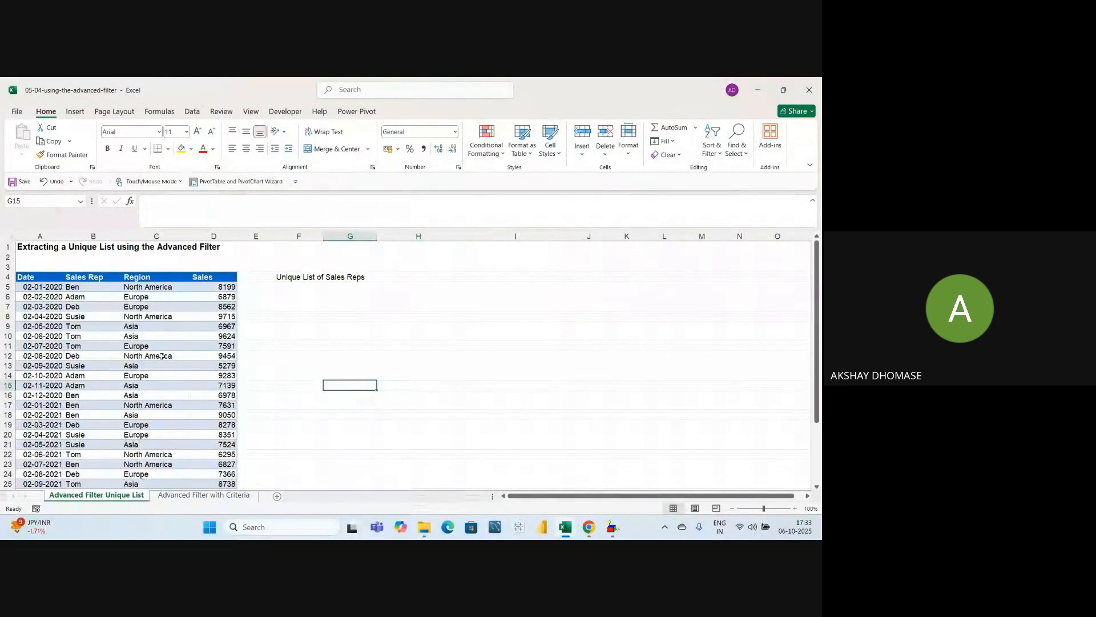
left_click(167, 337)
left_click(176, 413)
left_click(167, 314)
left_click(174, 384)
scroll(175, 388, "down", 3)
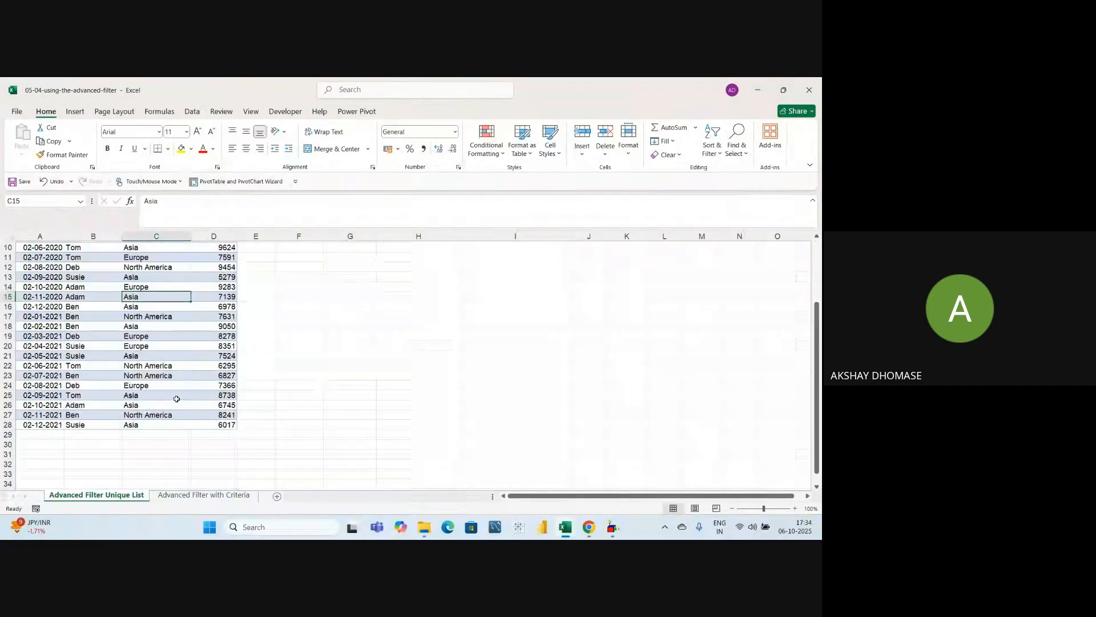
scroll(177, 399, "up", 3)
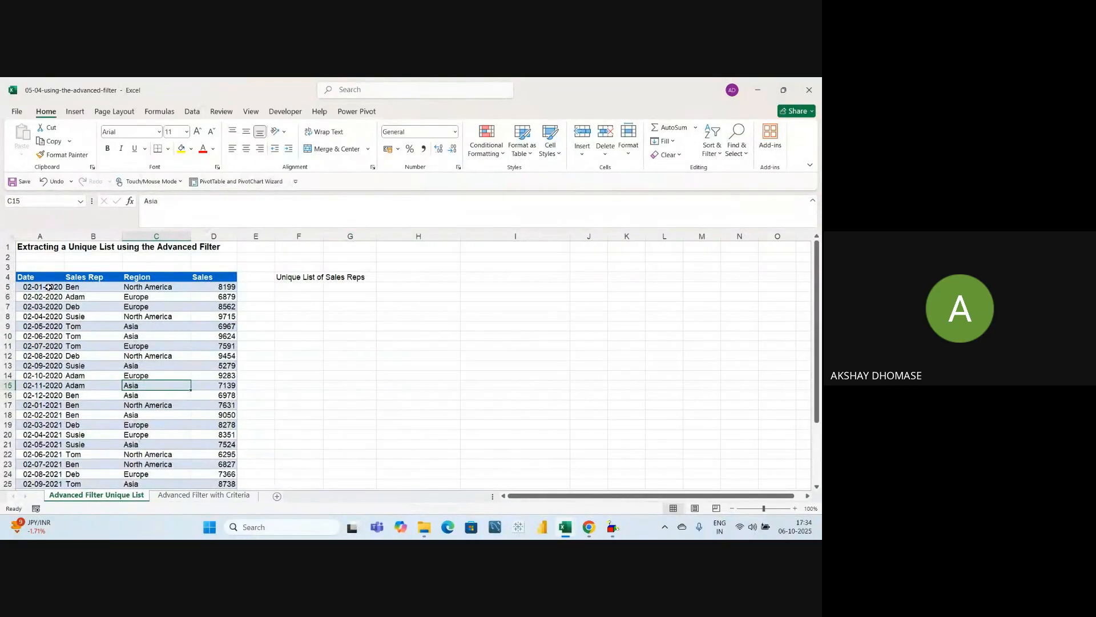
left_click_drag(48, 288, 223, 291)
left_click(328, 384)
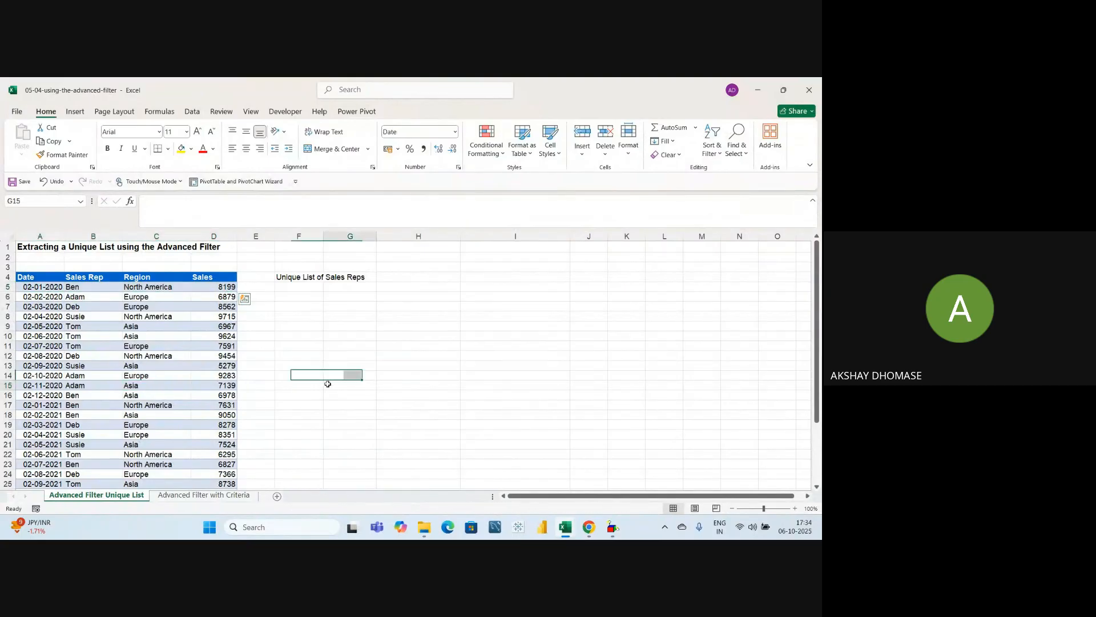
Step: Examine the Date column and the Sales Rep column of the table for repeated sales rep names
left_click(35, 277)
left_click_drag(44, 288, 54, 359)
left_click(90, 279)
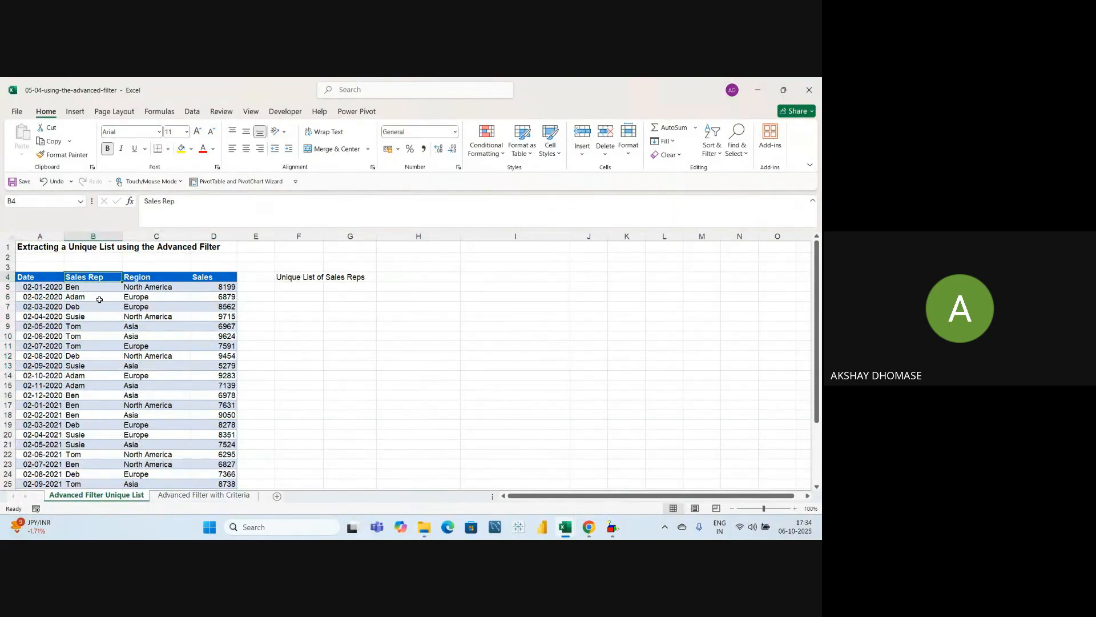
left_click_drag(93, 289, 98, 365)
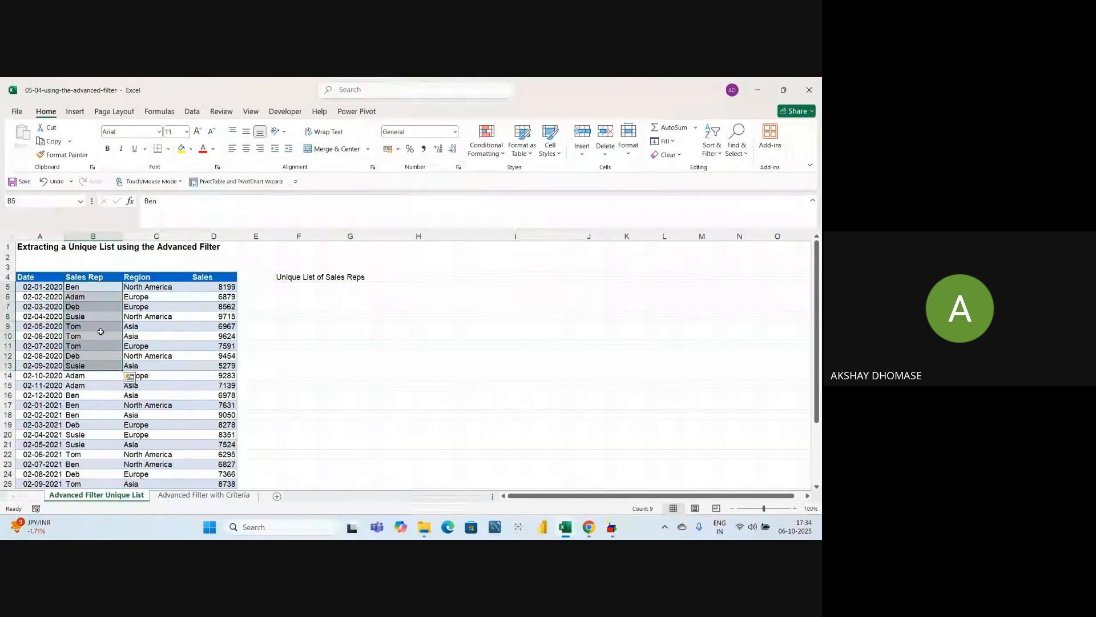
left_click(100, 278)
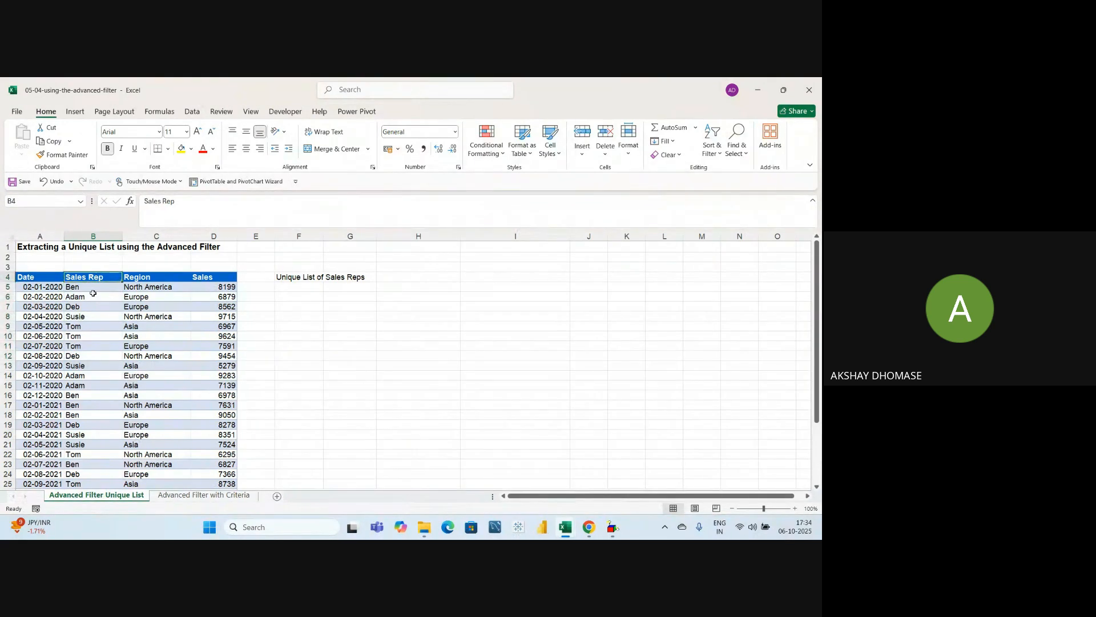
left_click_drag(93, 288, 87, 356)
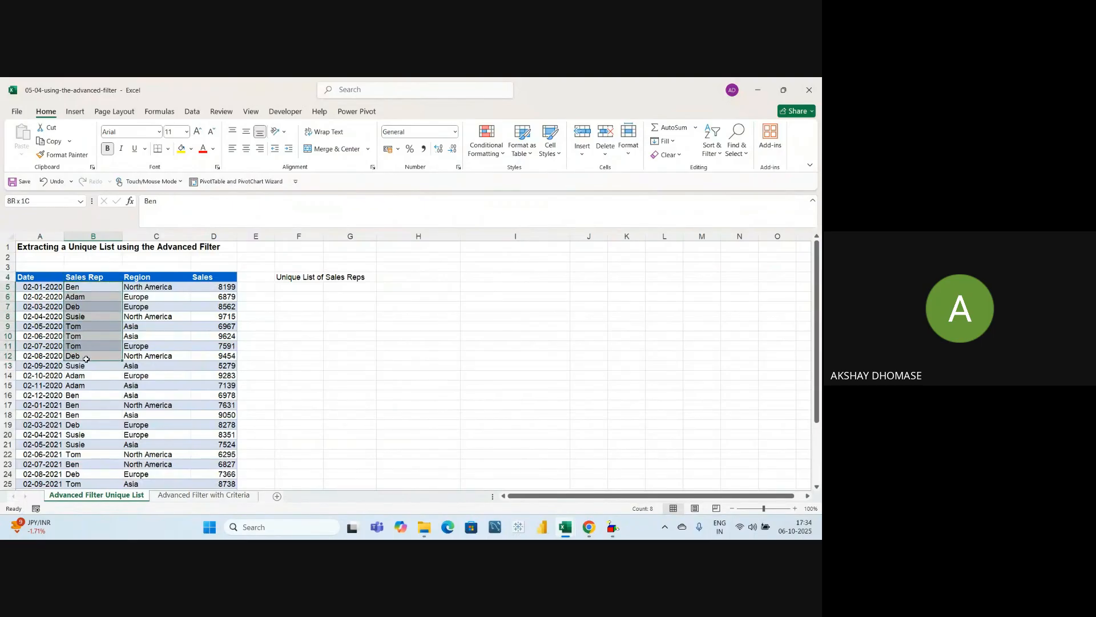
left_click(84, 290)
left_click(85, 298)
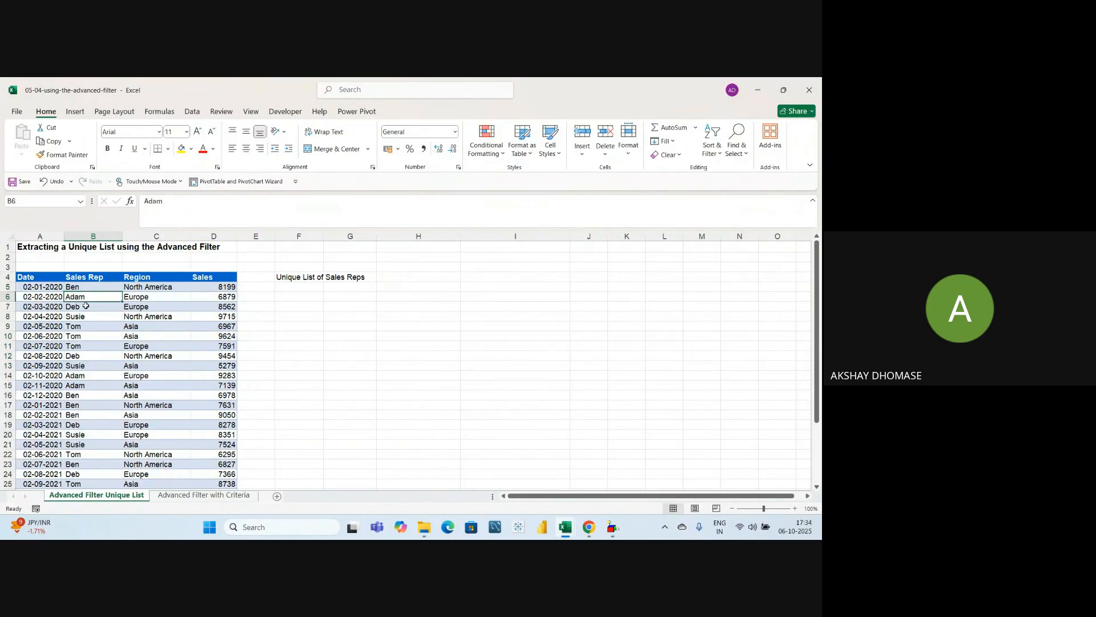
left_click(84, 308)
left_click(80, 319)
left_click(96, 337)
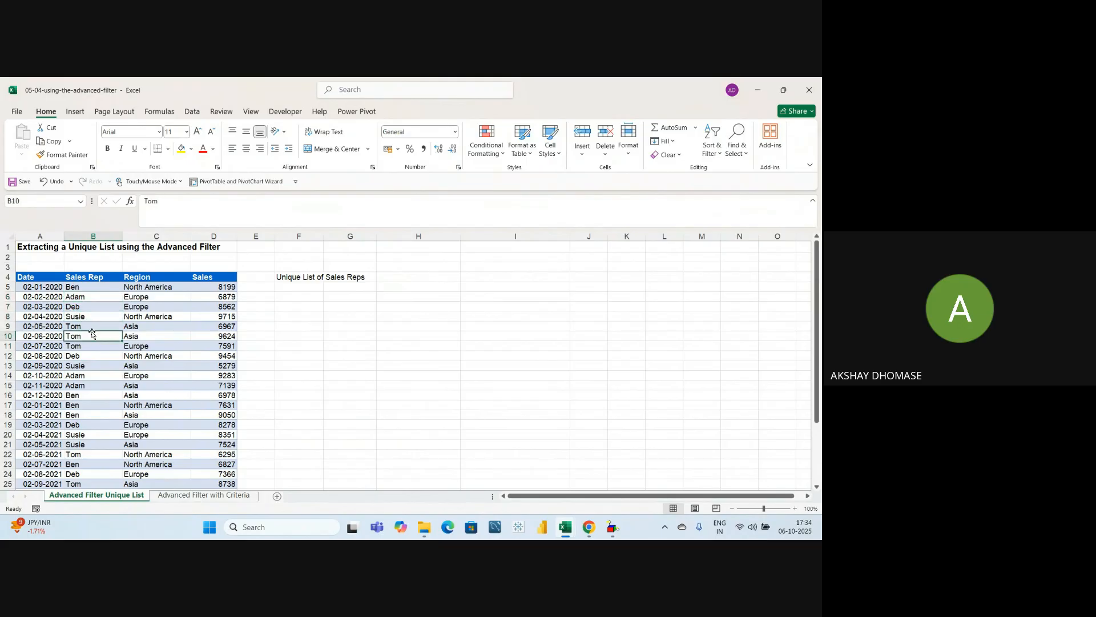
Step: Check the remaining Sales Rep entries and read through the Region column of the sales table row by row
left_click(89, 358)
left_click(100, 396)
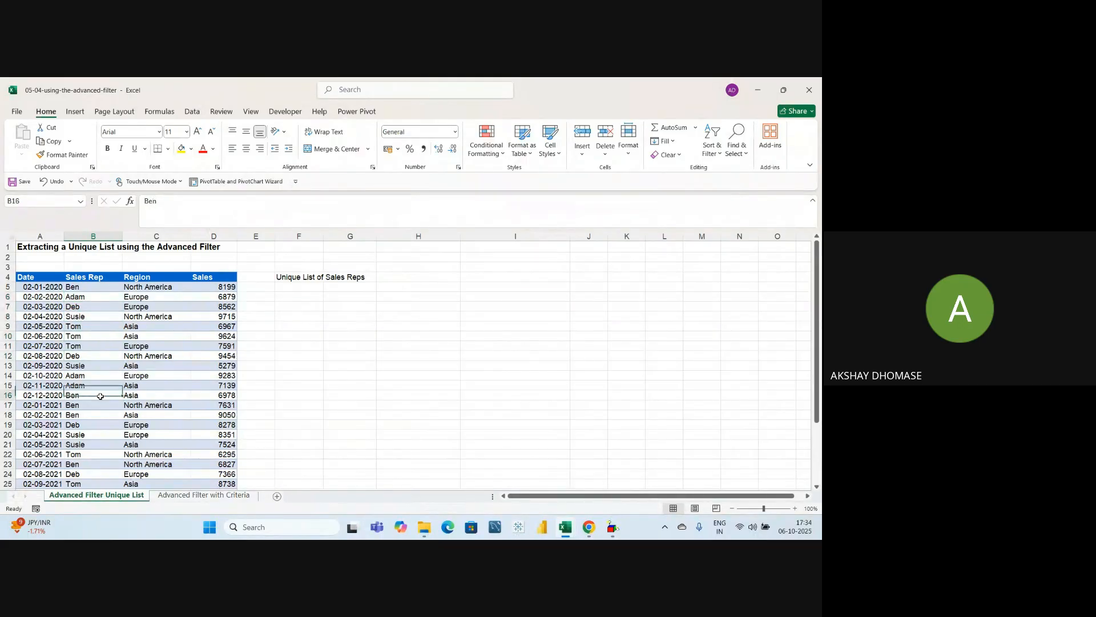
left_click(148, 279)
left_click(143, 287)
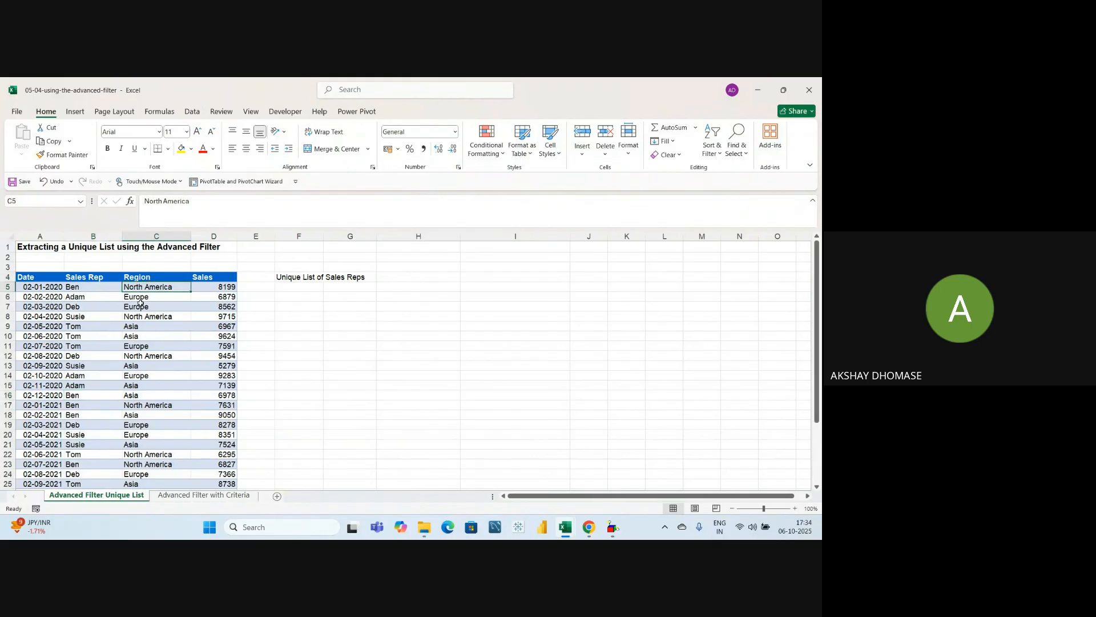
left_click(337, 356)
left_click_drag(151, 287, 158, 365)
left_click(372, 380)
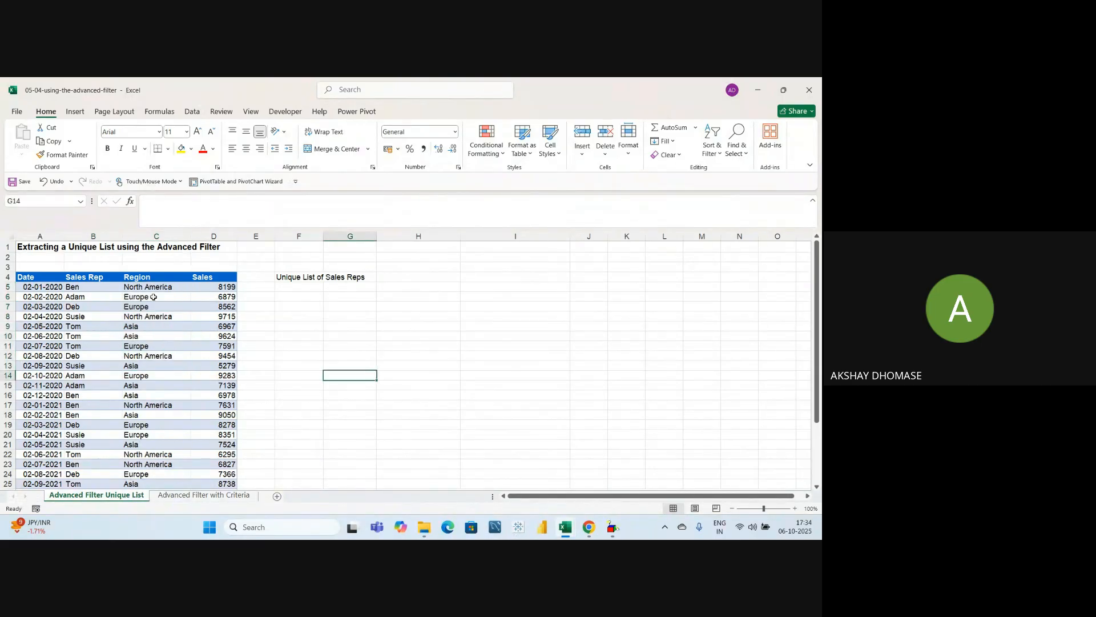
left_click(150, 285)
left_click(148, 298)
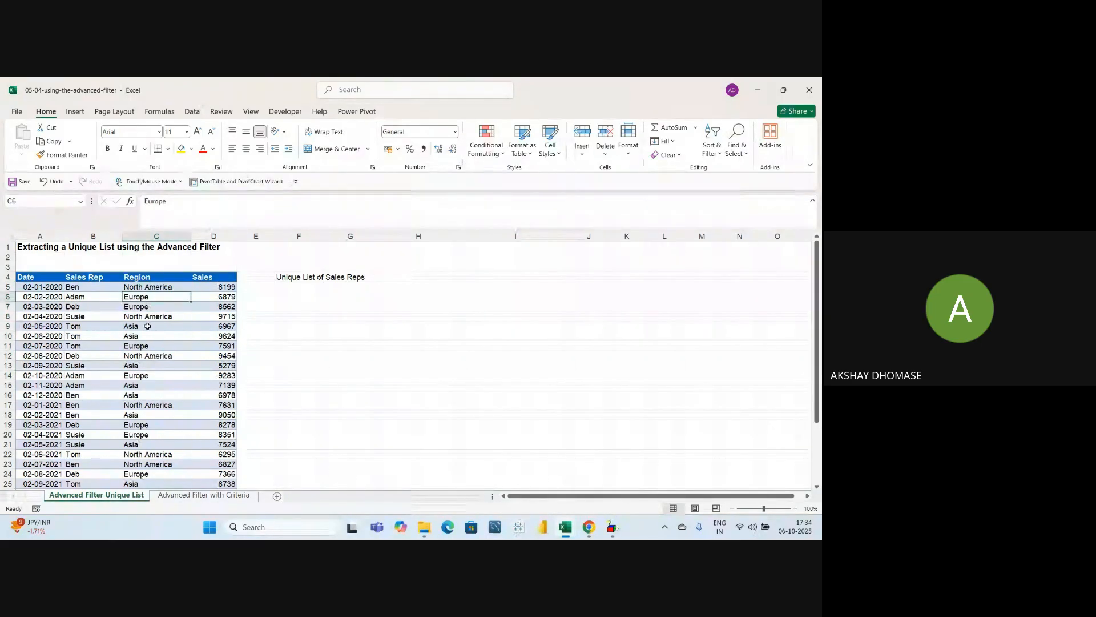
left_click(137, 310)
left_click(139, 318)
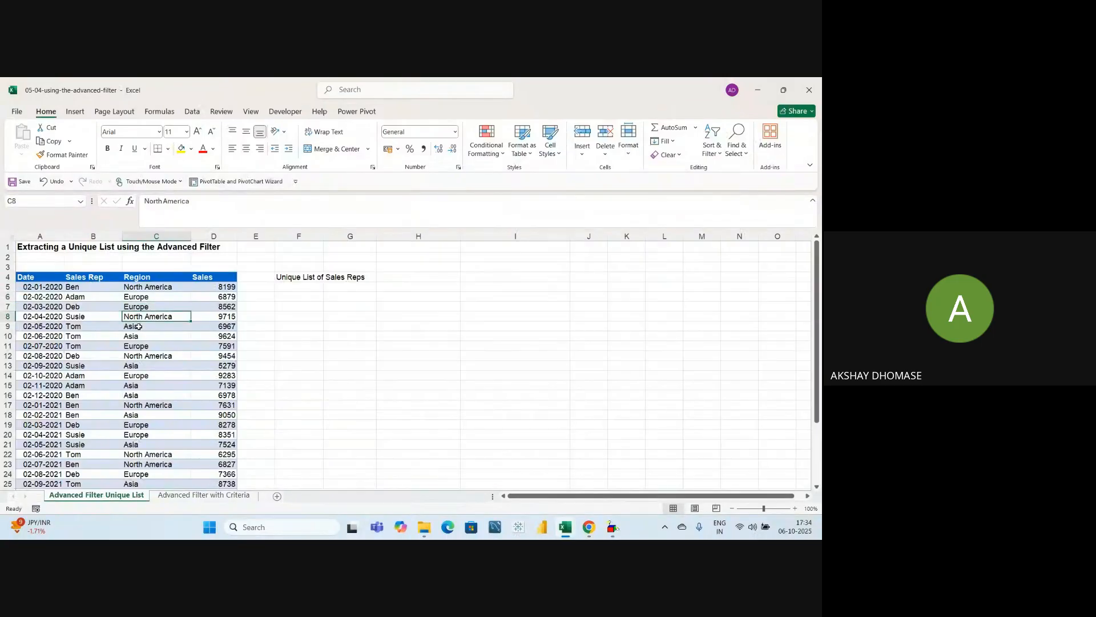
left_click(139, 326)
left_click(153, 337)
left_click(165, 346)
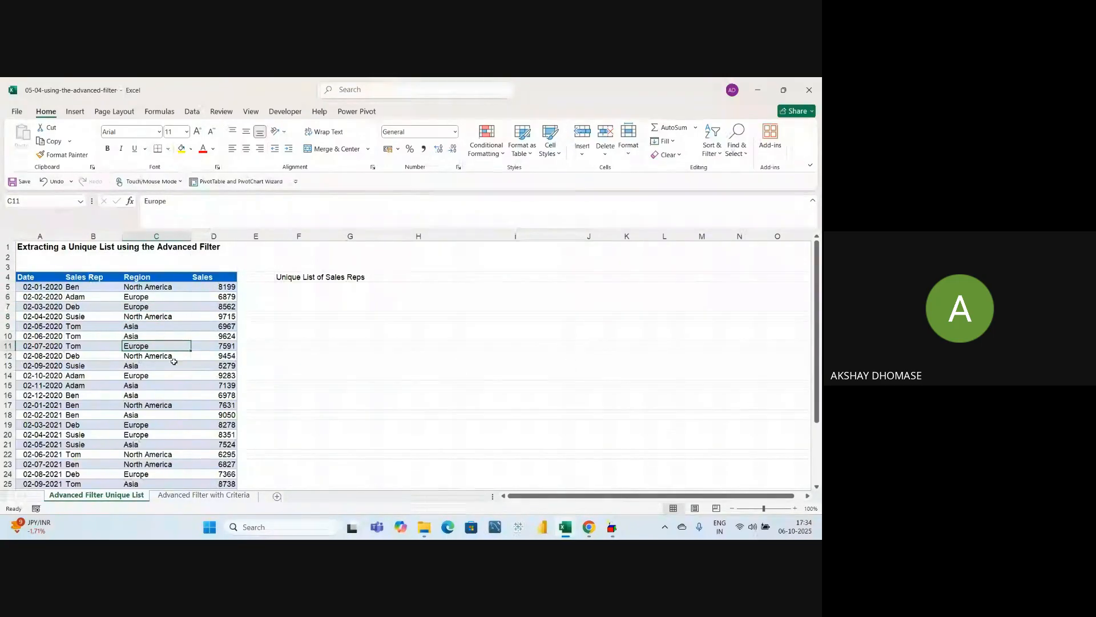
Step: Review the figures in the Sales column and the sales table as a whole, from its header row down
left_click_drag(222, 287, 211, 377)
left_click(298, 356)
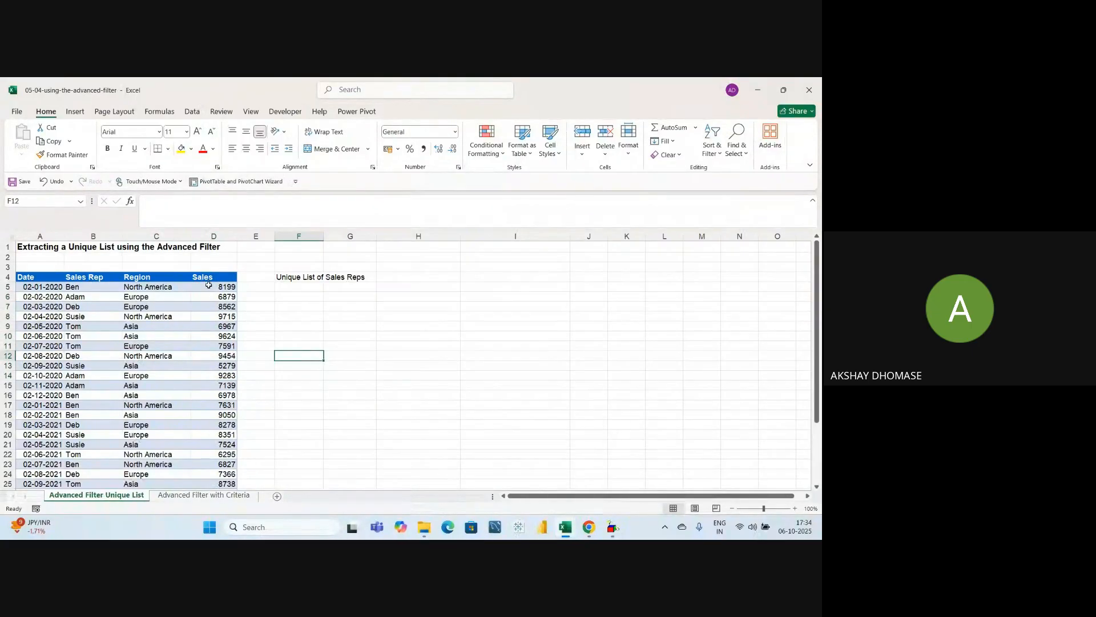
left_click_drag(208, 284, 211, 406)
left_click(316, 378)
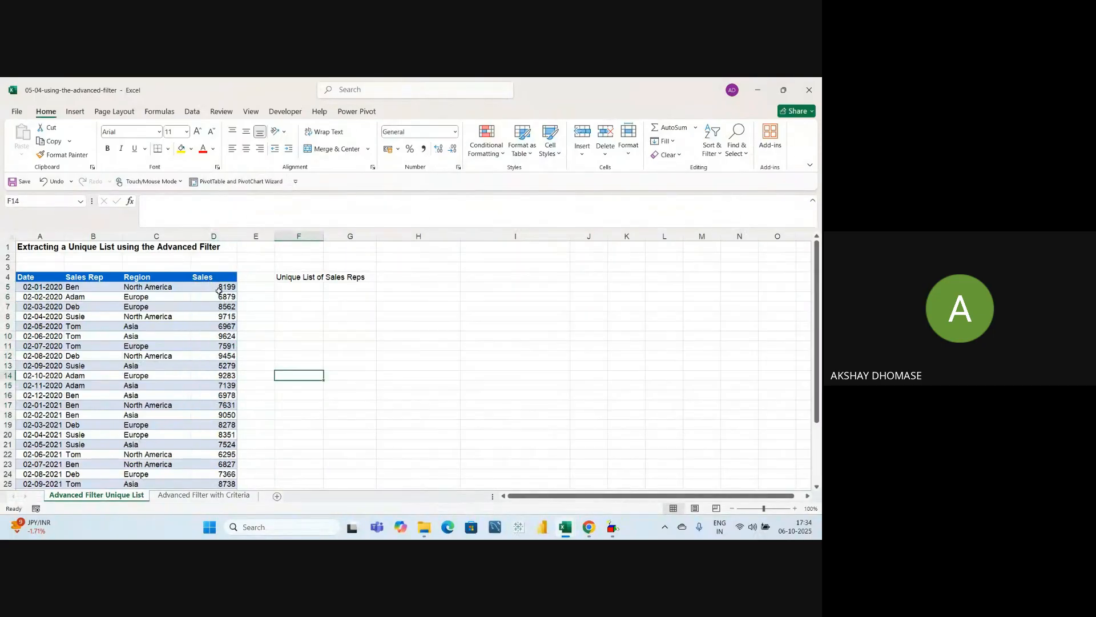
left_click_drag(210, 285, 209, 405)
left_click(255, 366)
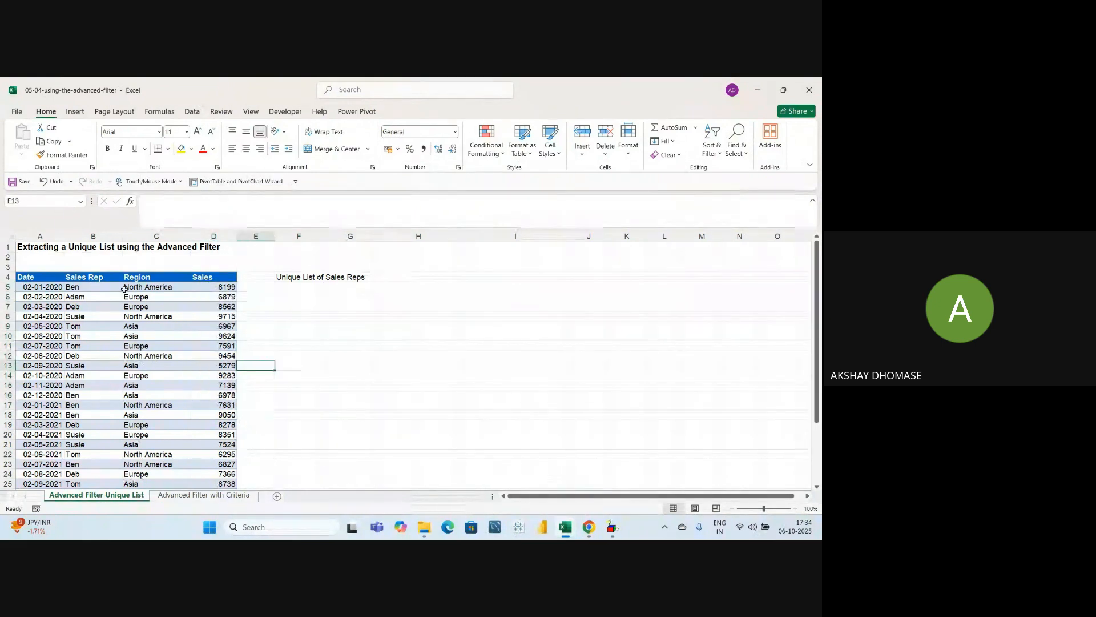
left_click_drag(43, 278, 203, 412)
left_click(197, 376)
left_click(353, 406)
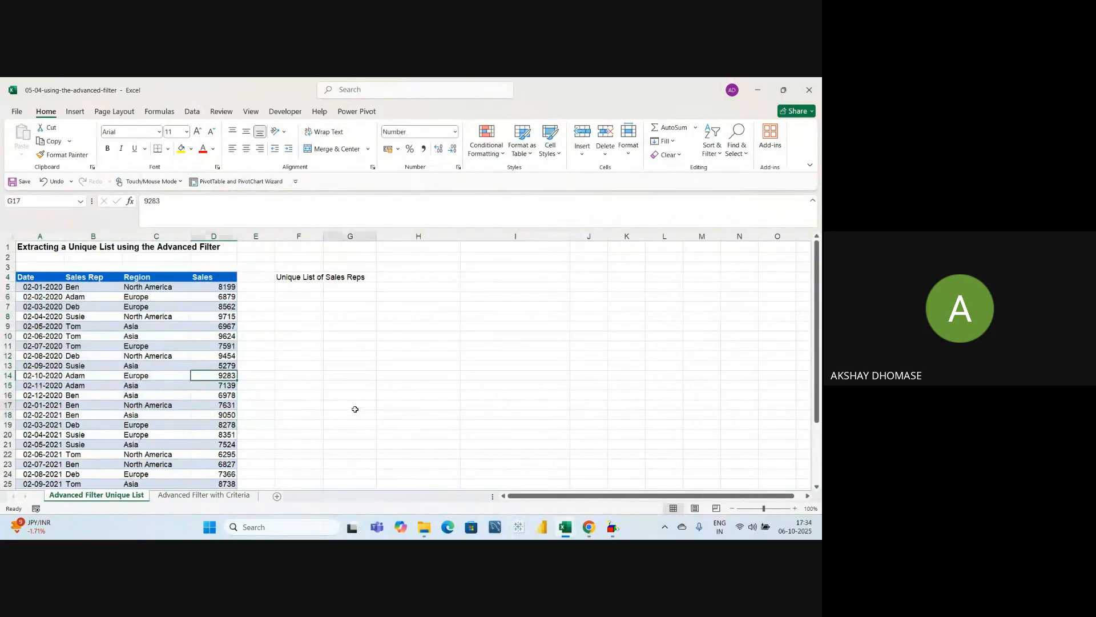
Step: Examine the Unique List of Sales Reps heading in F4 alongside the table's Sales Rep header in B4
left_click(151, 326)
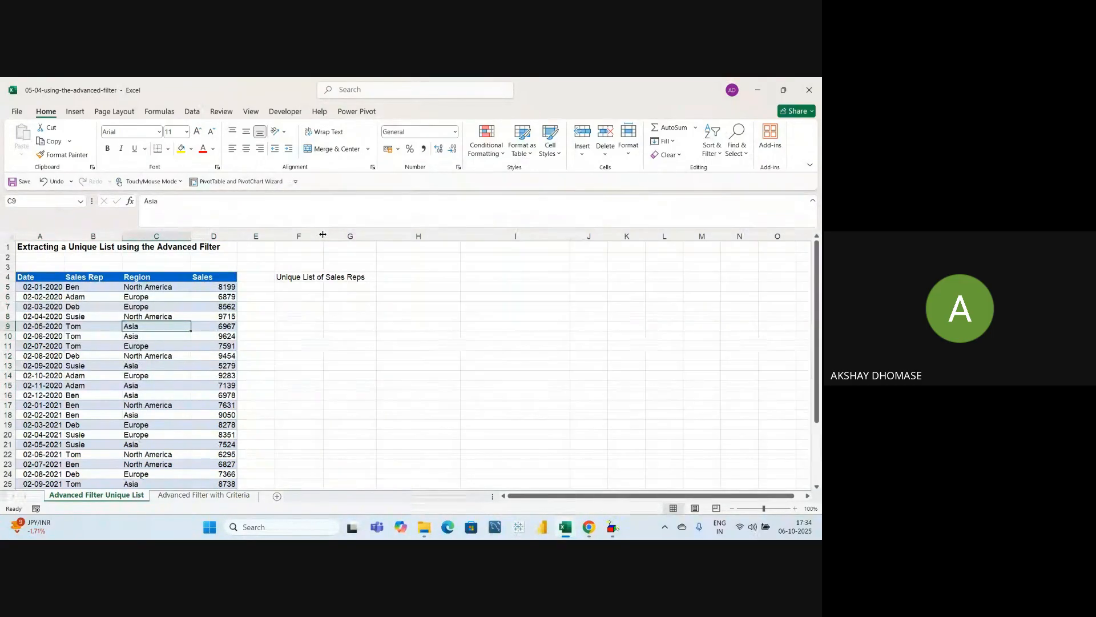
left_click(302, 365)
left_click(296, 284)
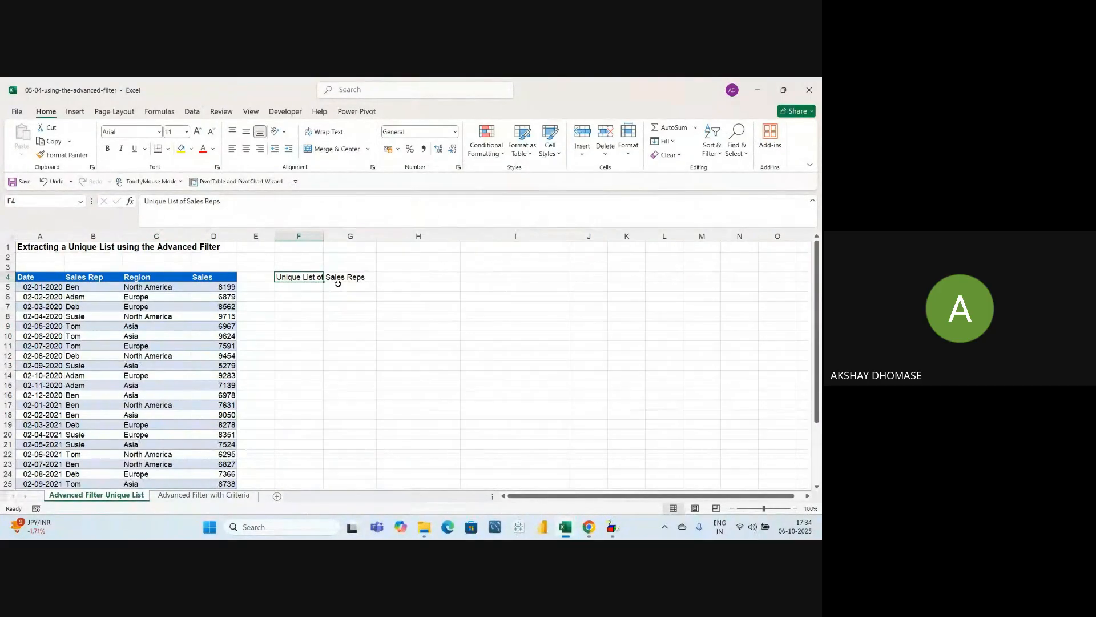
left_click(338, 280)
left_click(340, 321)
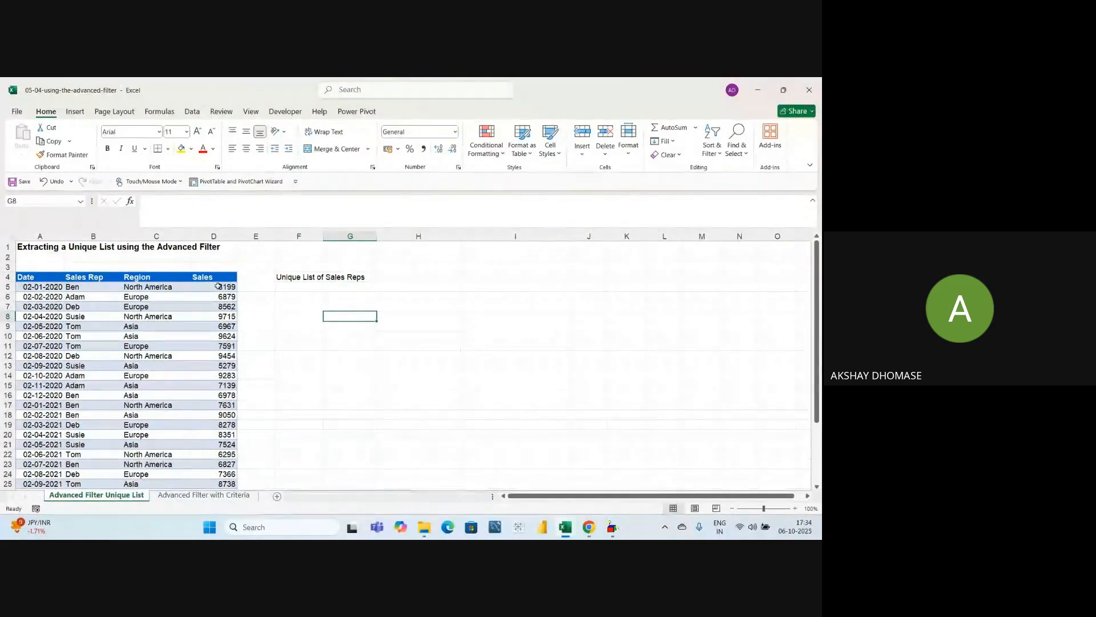
left_click(76, 280)
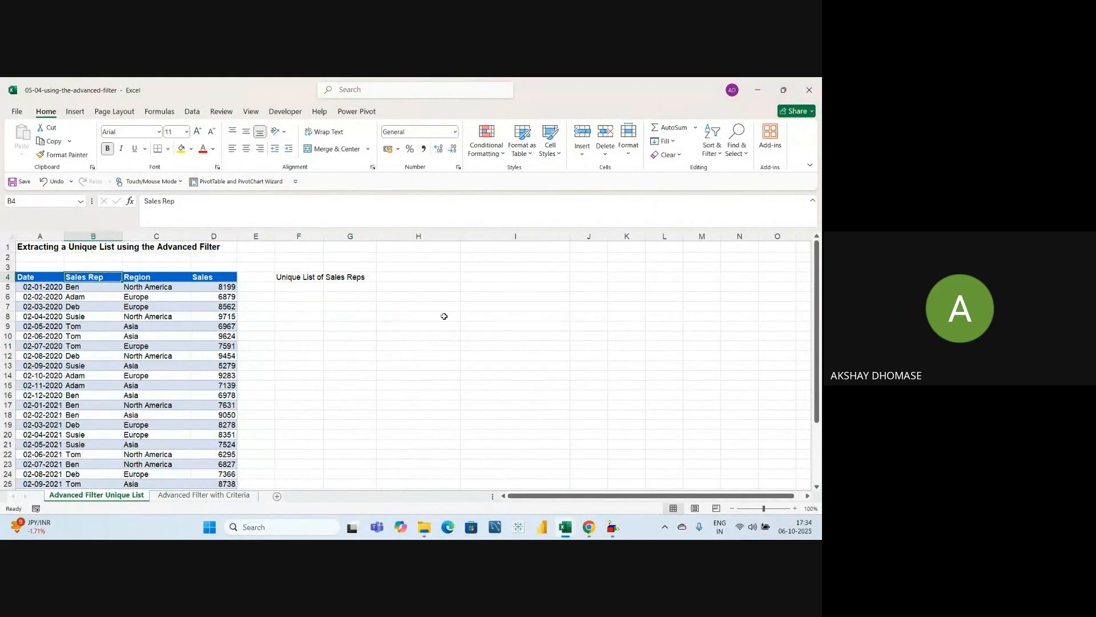
left_click(284, 285)
left_click(288, 277)
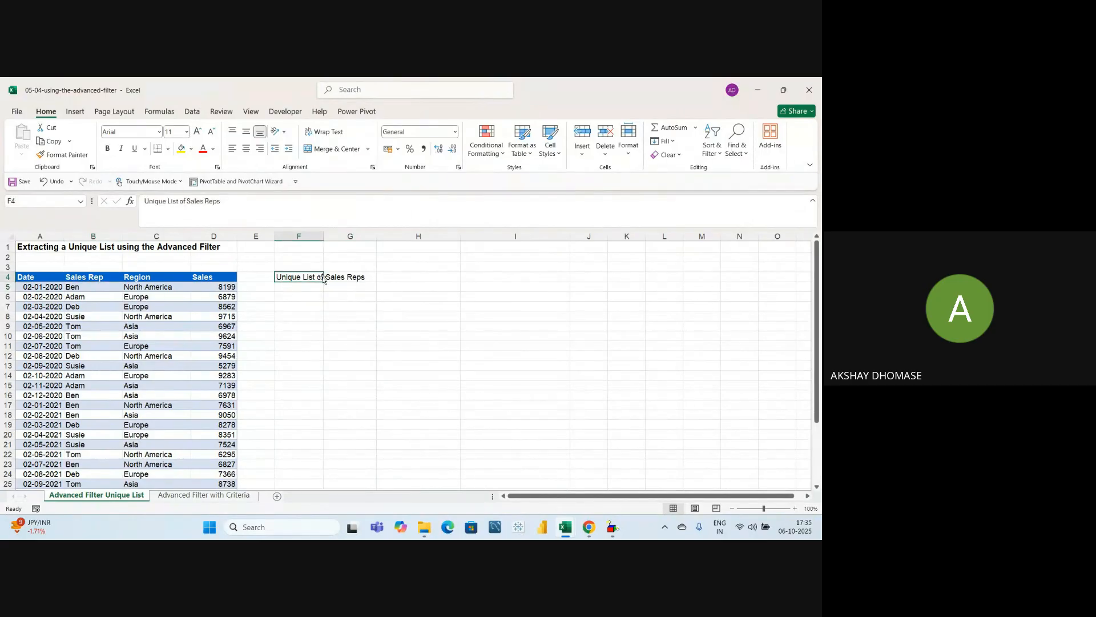
left_click(345, 279)
left_click(358, 325)
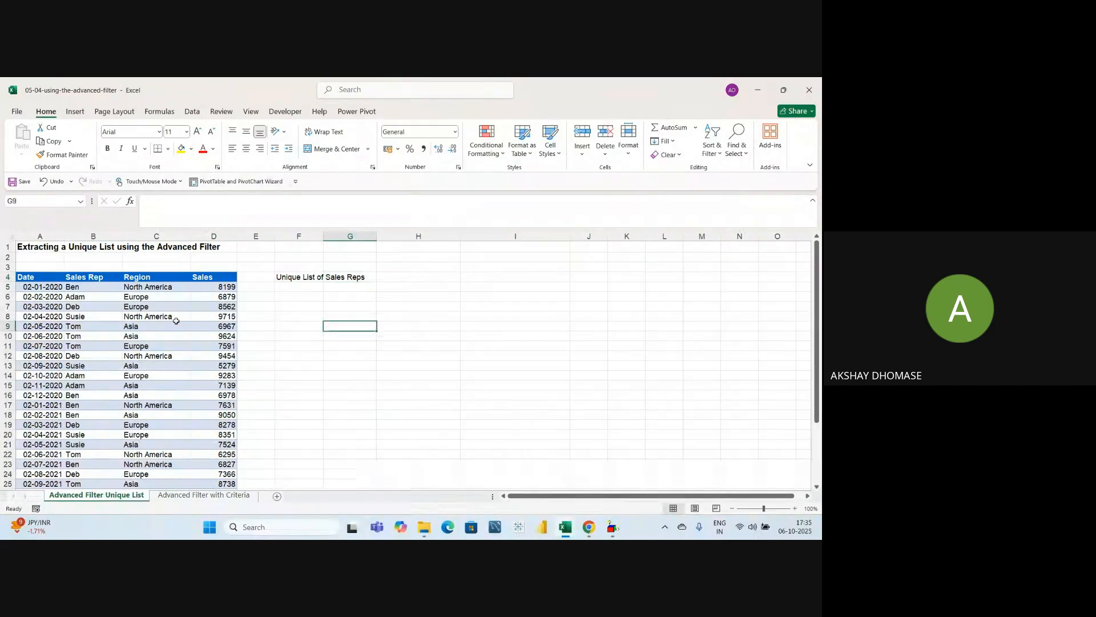
Step: Go through the Sales Rep column and locate the repeated entries of the first rep, in rows 5, 16, 17 and 18
left_click(73, 288)
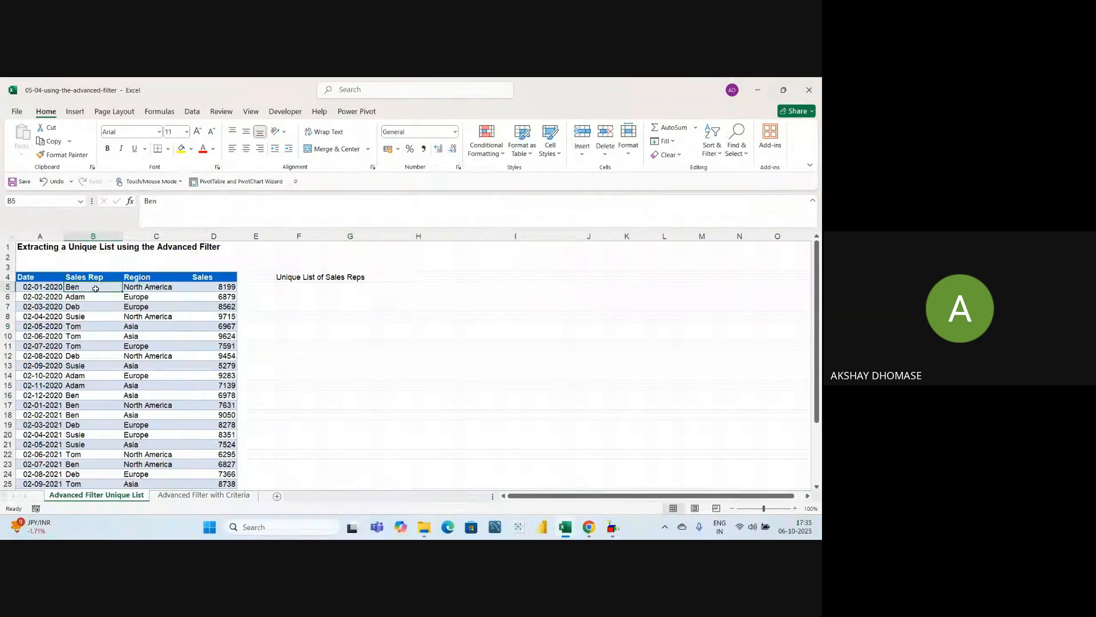
left_click_drag(92, 288, 93, 455)
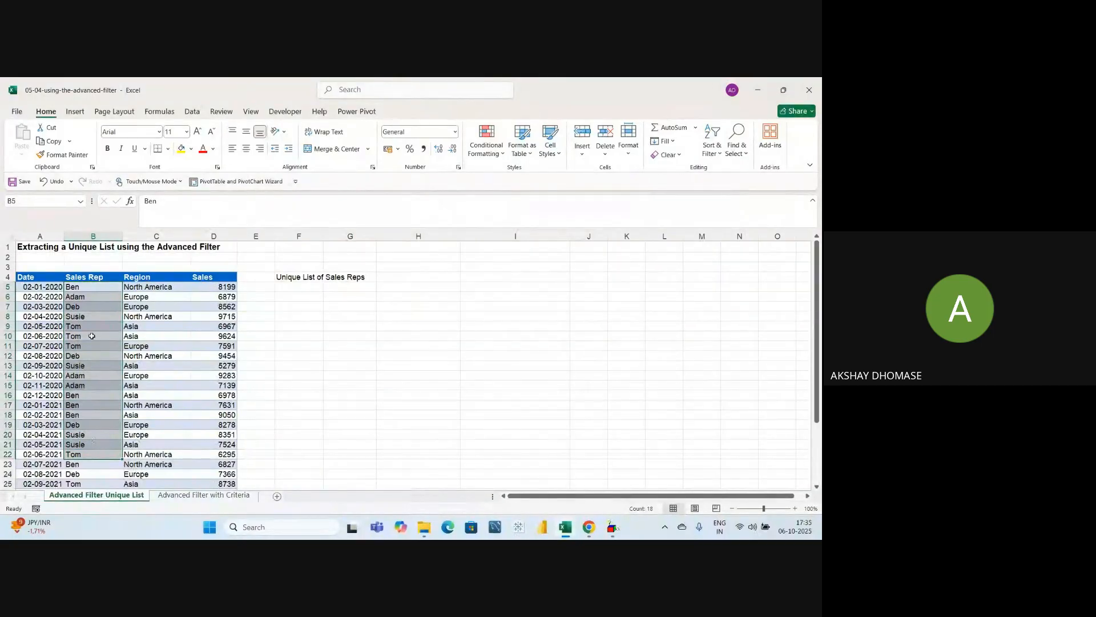
left_click(94, 286)
left_click(101, 353)
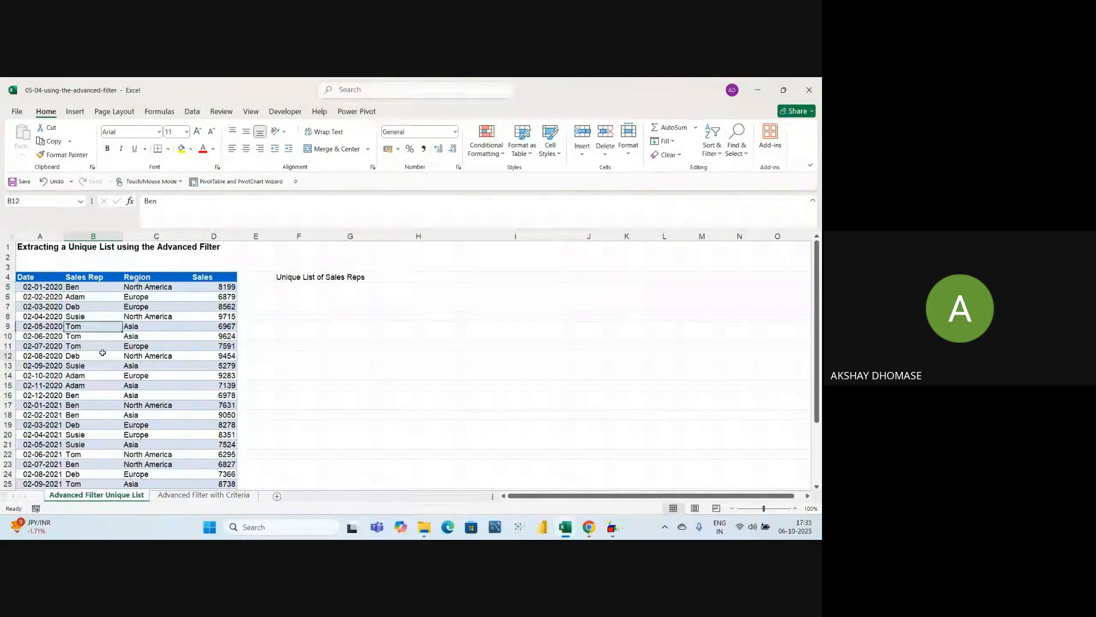
left_click(100, 299)
left_click(87, 287)
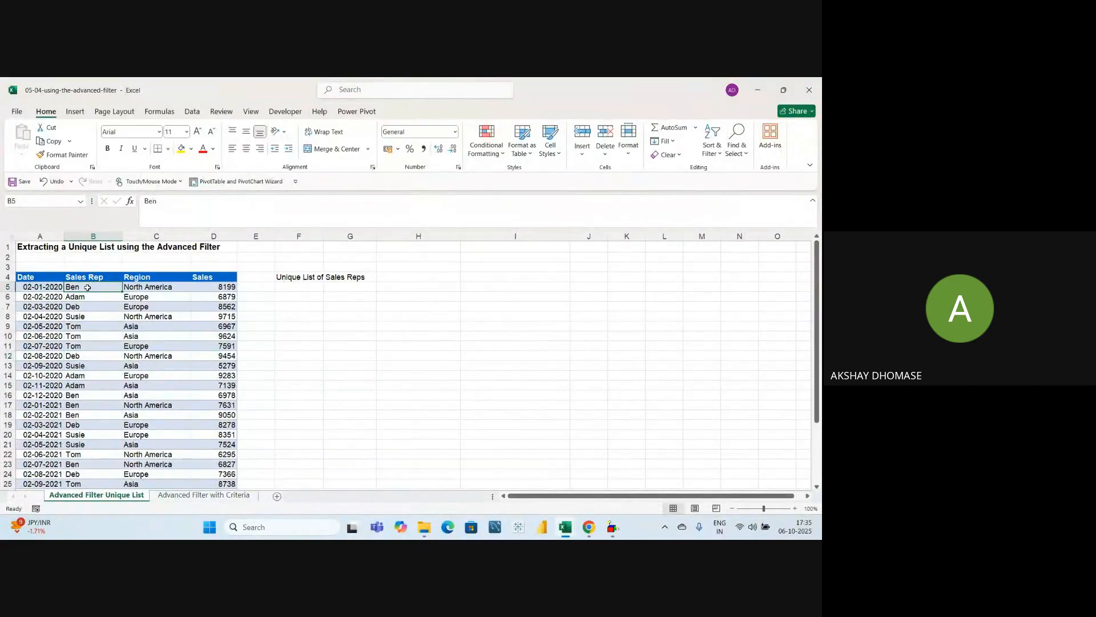
left_click(88, 306)
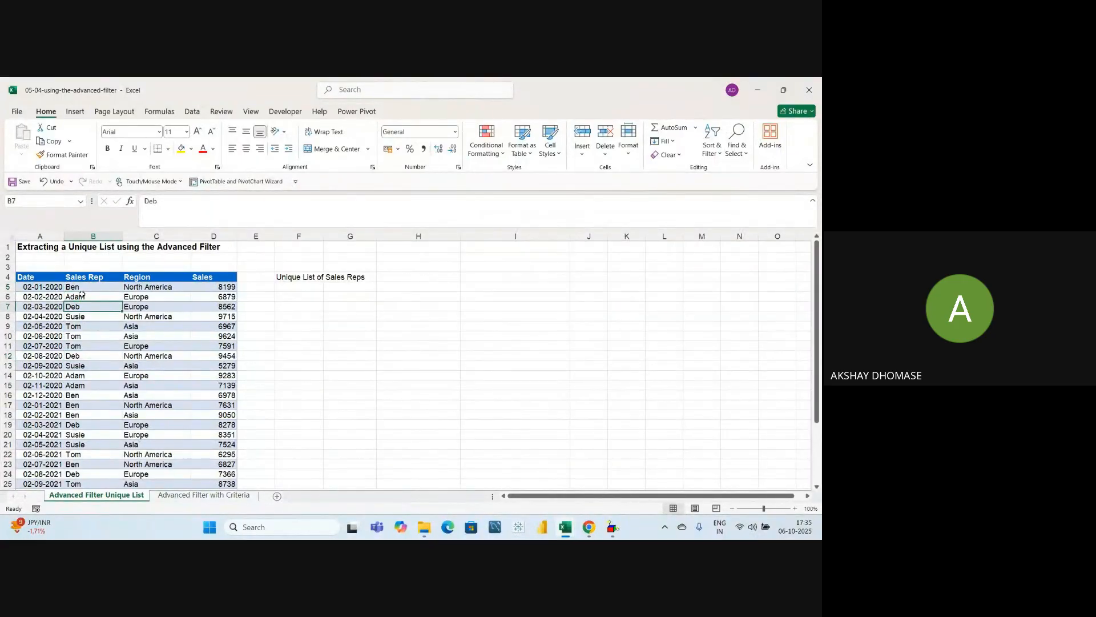
left_click(85, 288)
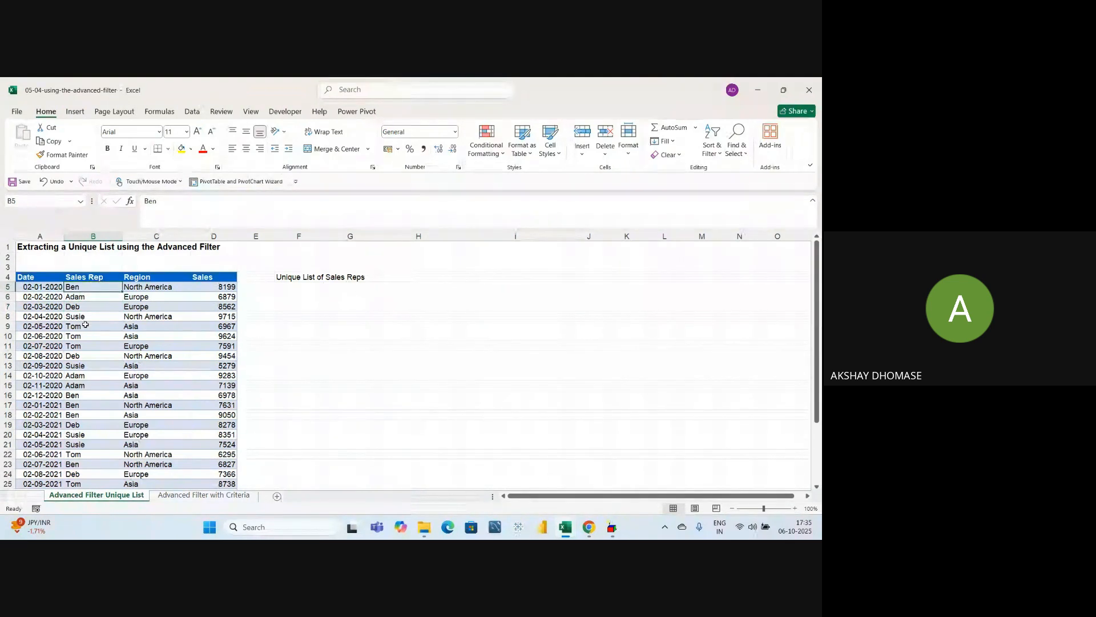
left_click(80, 395)
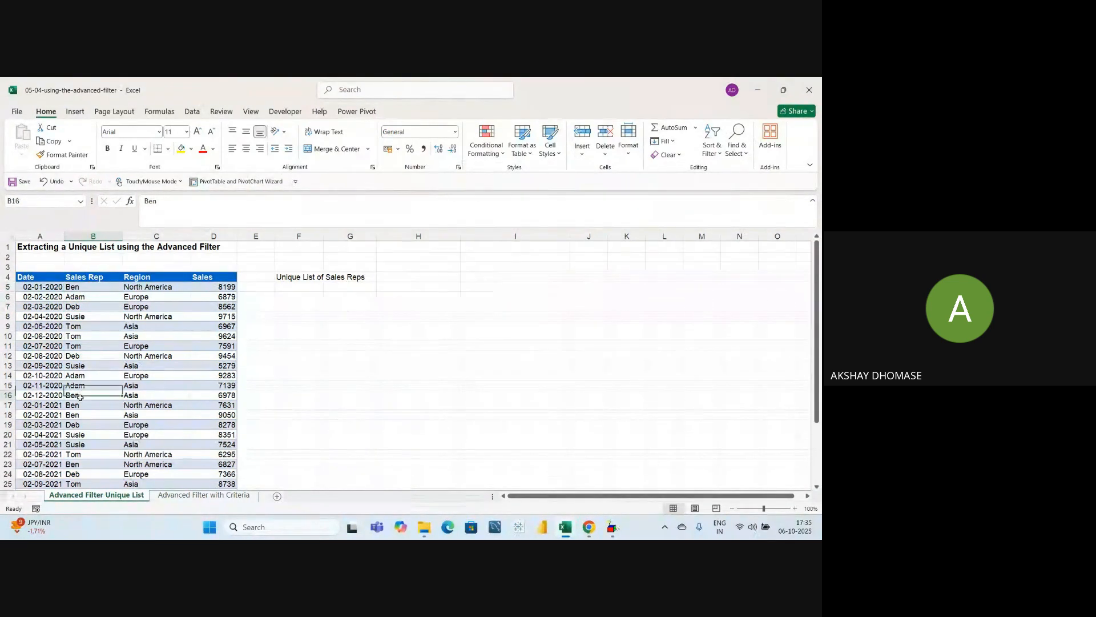
left_click(78, 287)
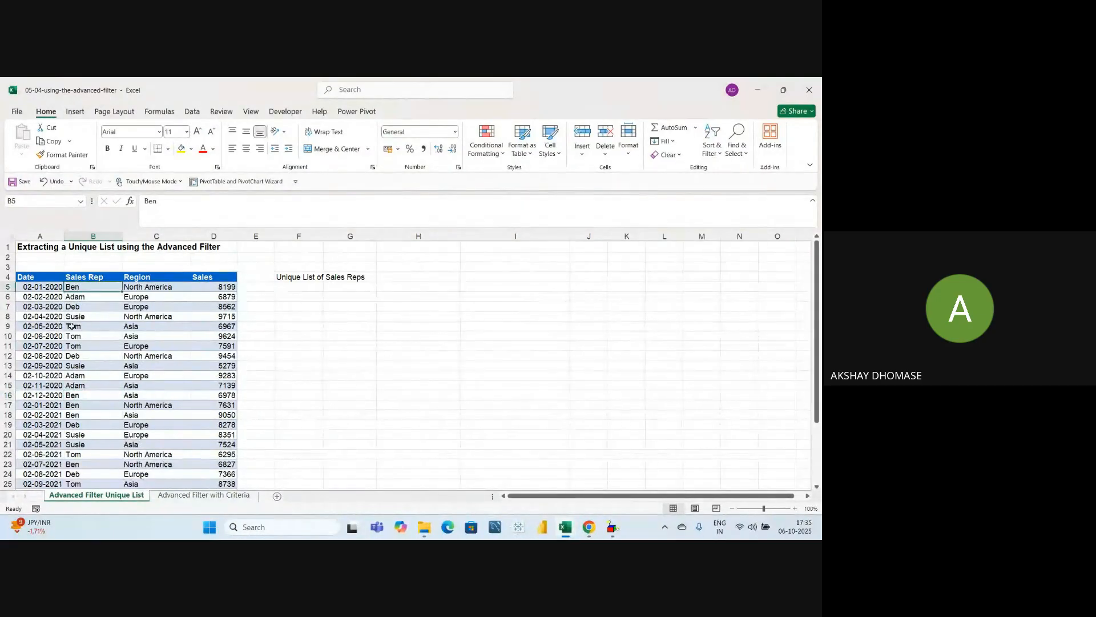
left_click(79, 396)
left_click(77, 406)
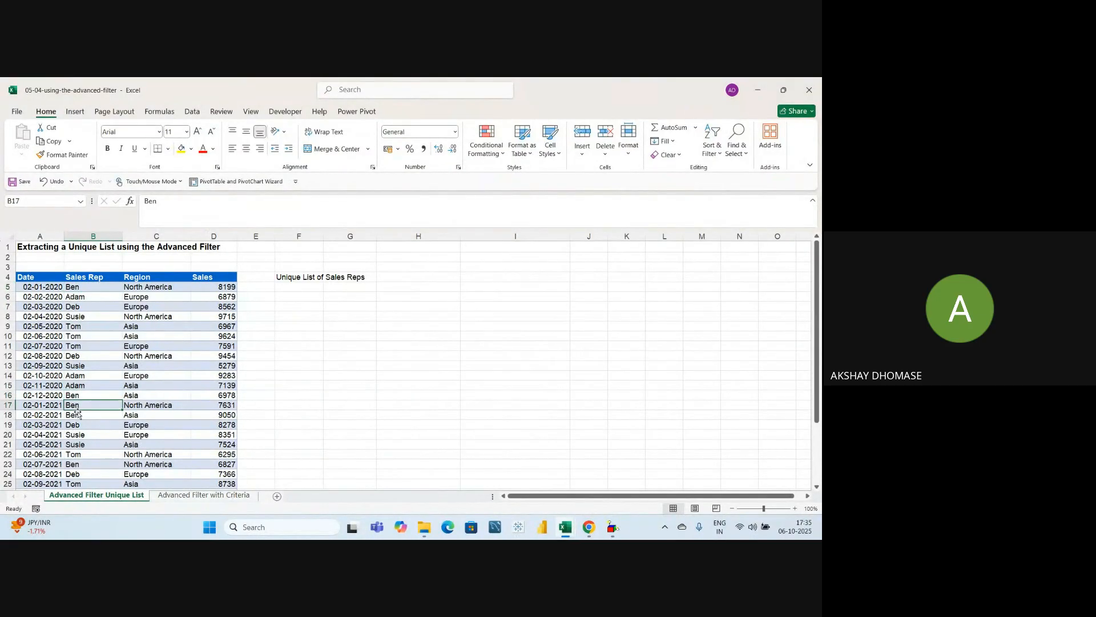
left_click(79, 417)
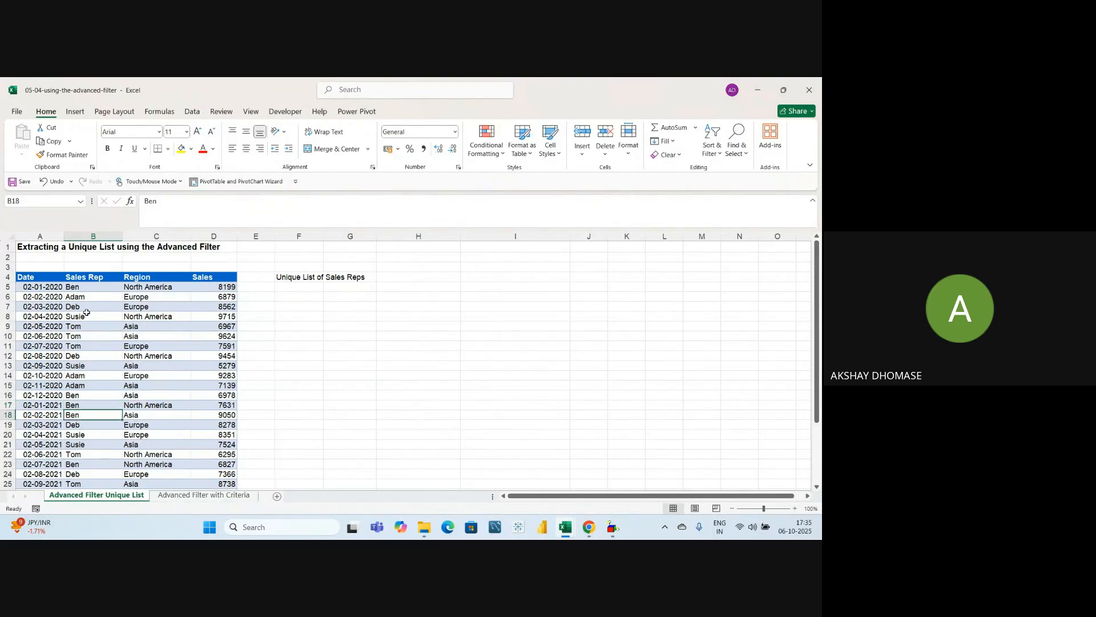
Step: Trace the repeated entries of the sales reps listed in B6 and B7 further down the Sales Rep column
left_click_drag(79, 287, 78, 435)
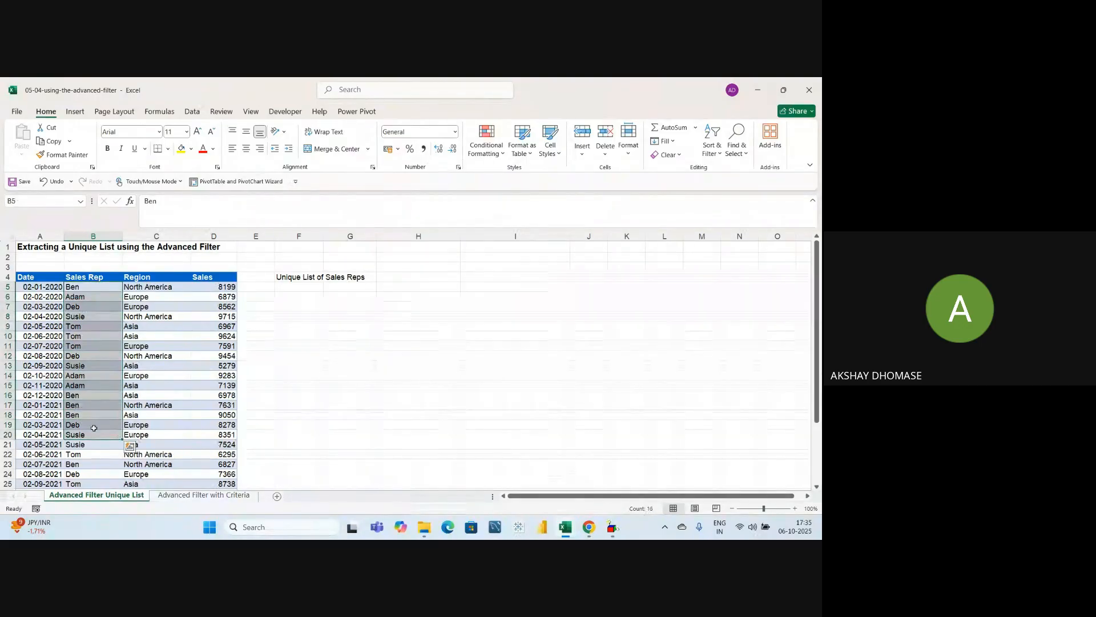
left_click(77, 298)
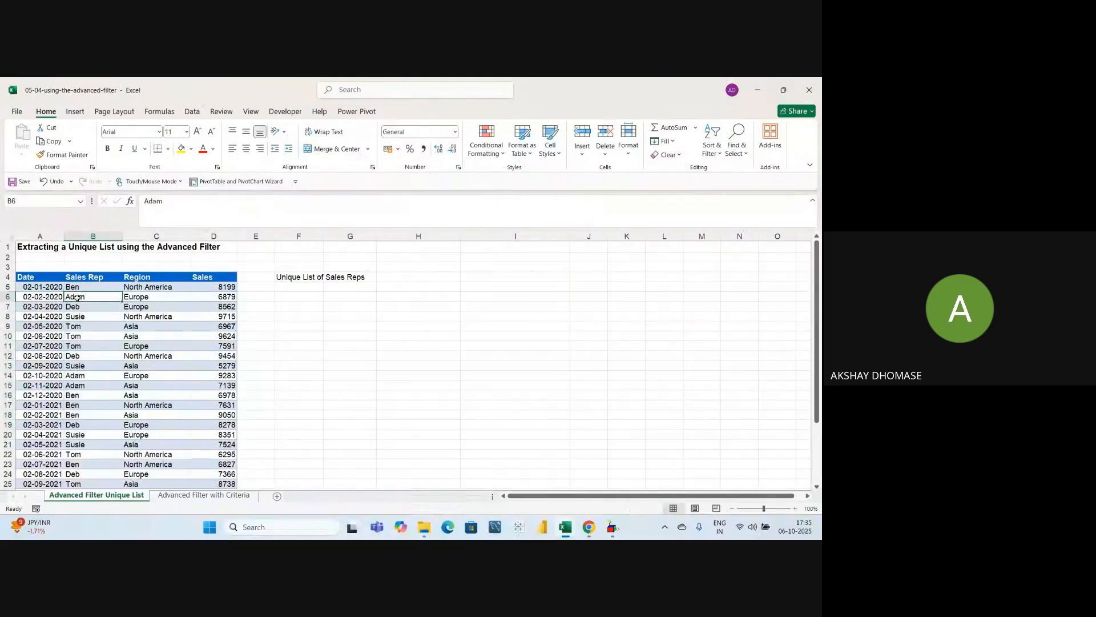
left_click(75, 375)
left_click(75, 307)
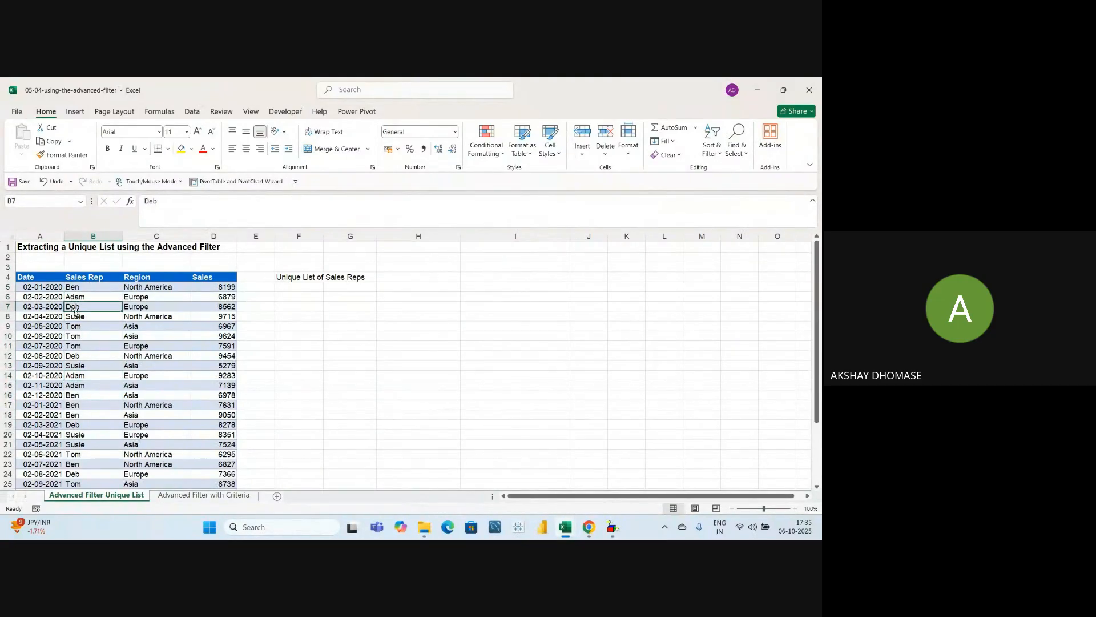
left_click(78, 423)
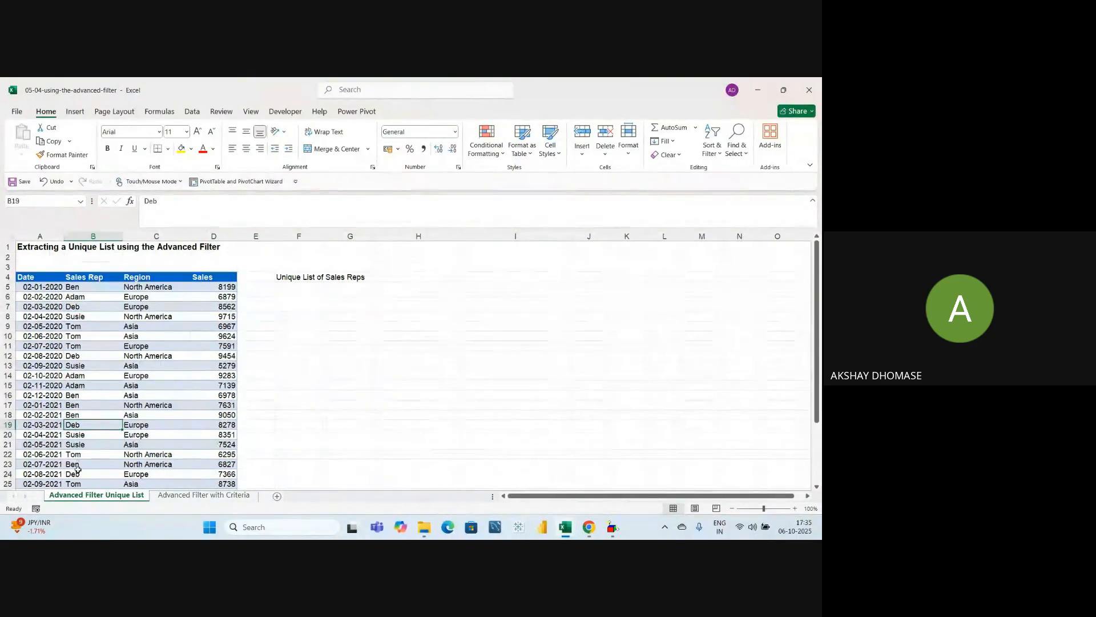
left_click(75, 475)
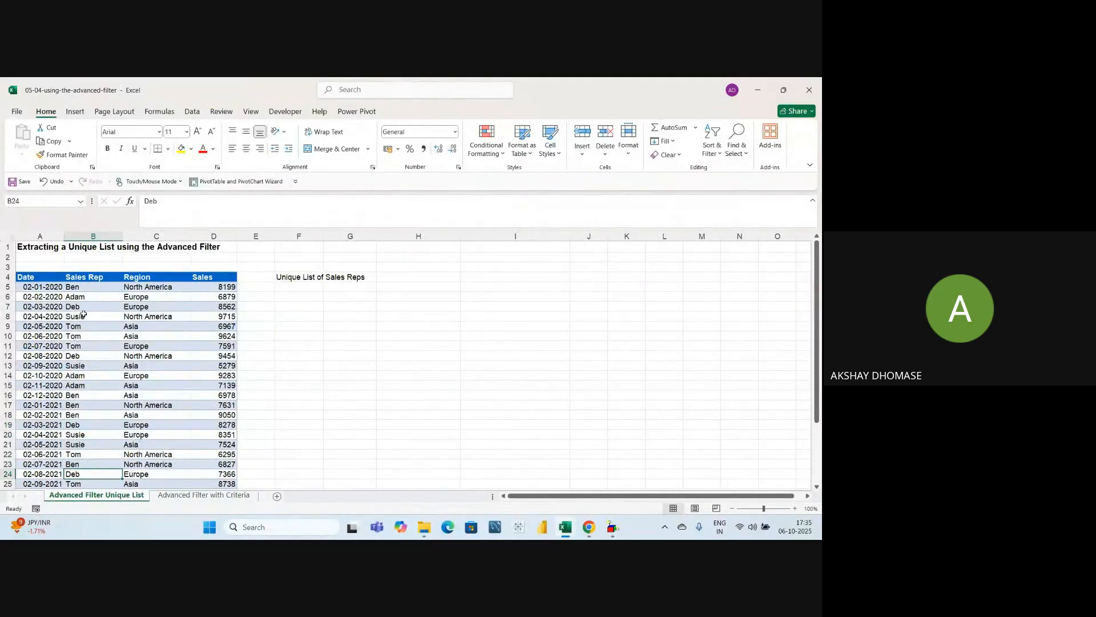
left_click_drag(80, 296, 91, 423)
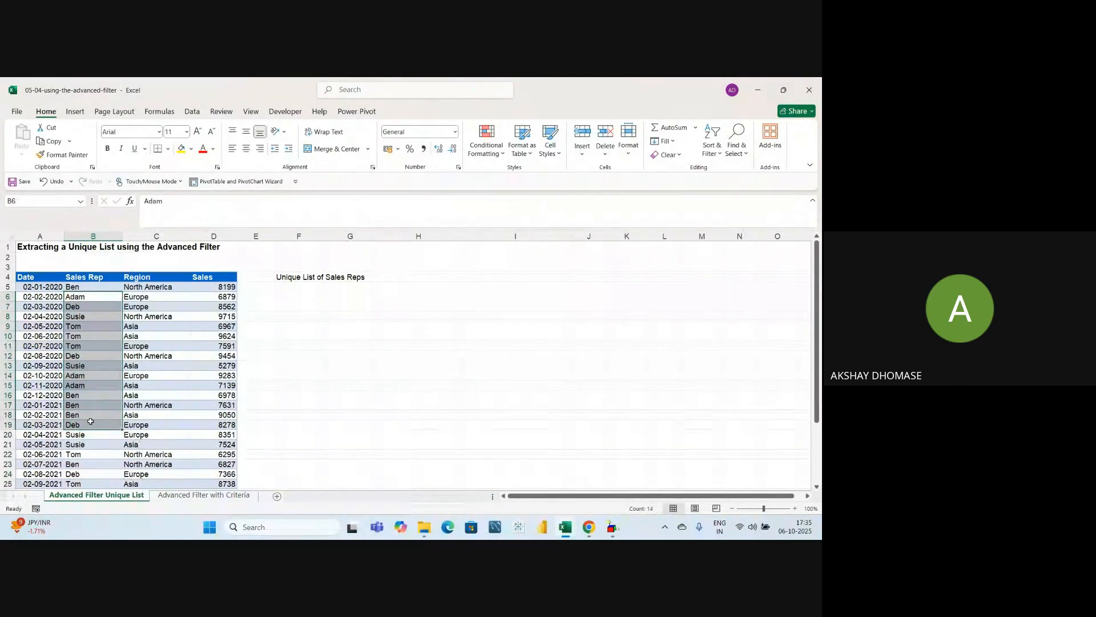
left_click(90, 308)
Step: Compare the Unique List of Sales Reps heading in F4 with the source names in B5:B25
left_click(291, 278)
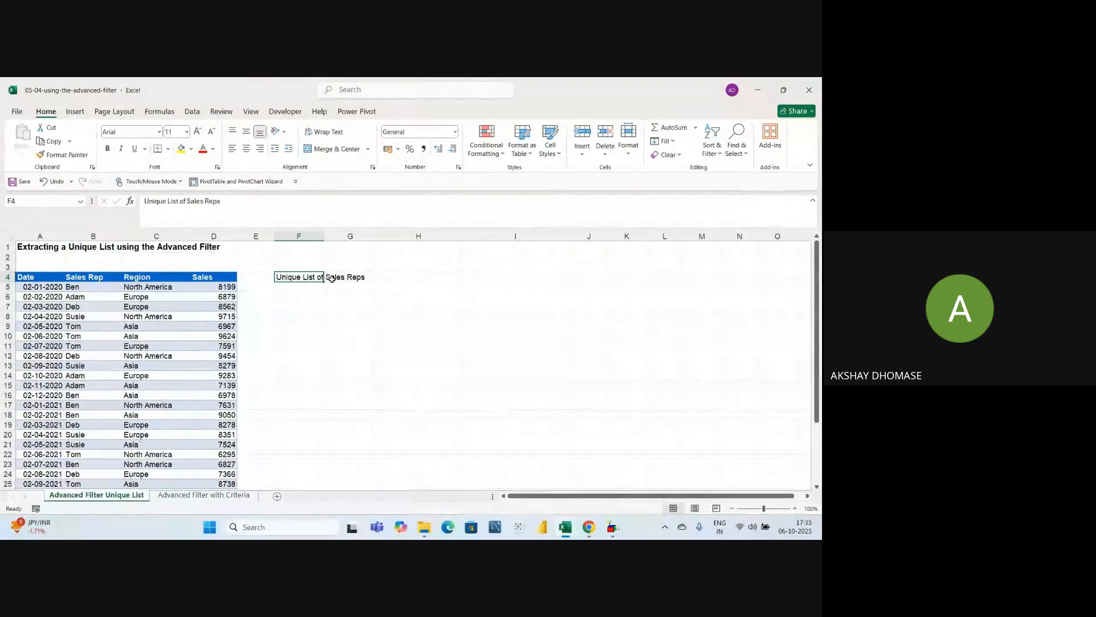
left_click(353, 318)
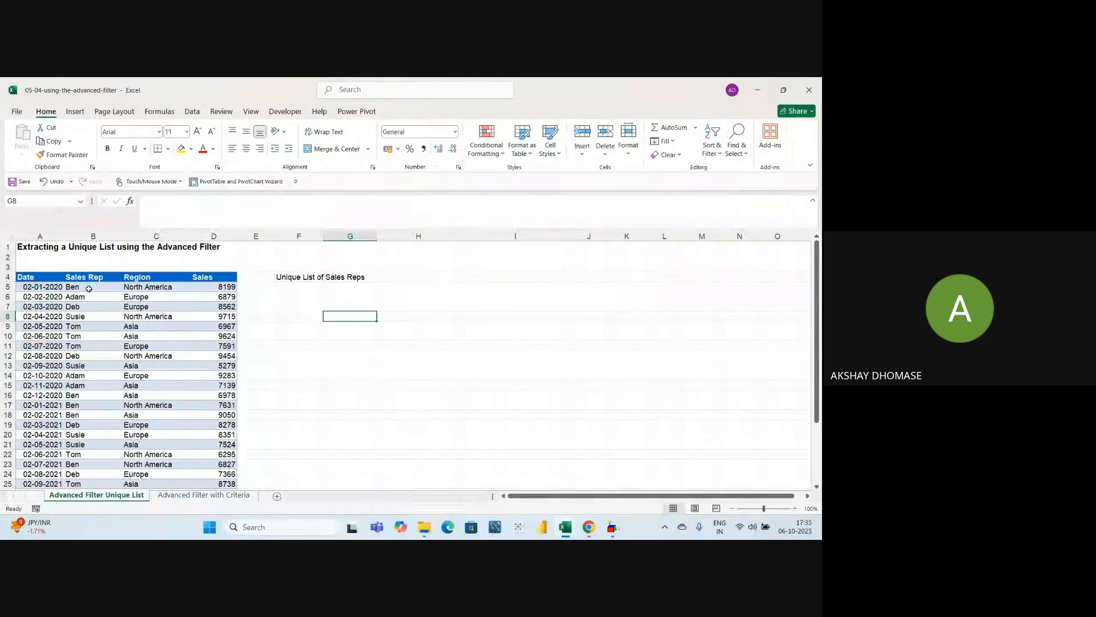
left_click_drag(86, 287, 92, 483)
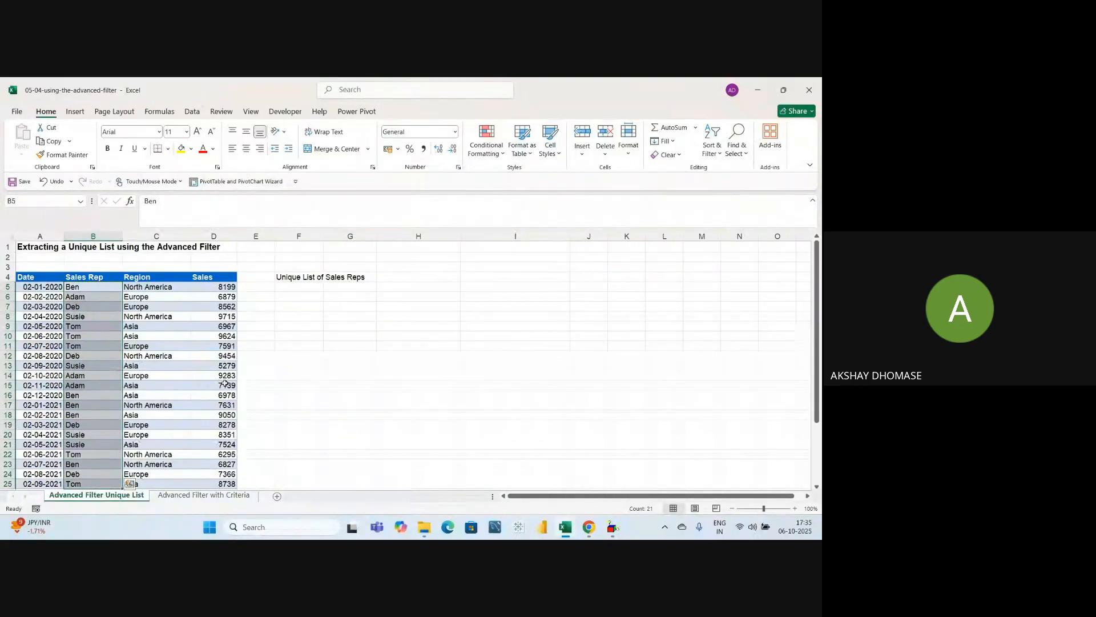
Step: Examine the empty cells F5:F11 under the Unique List of Sales Reps heading as space for the extracted names
left_click_drag(298, 288, 298, 347)
left_click(293, 383)
left_click_drag(303, 292, 303, 344)
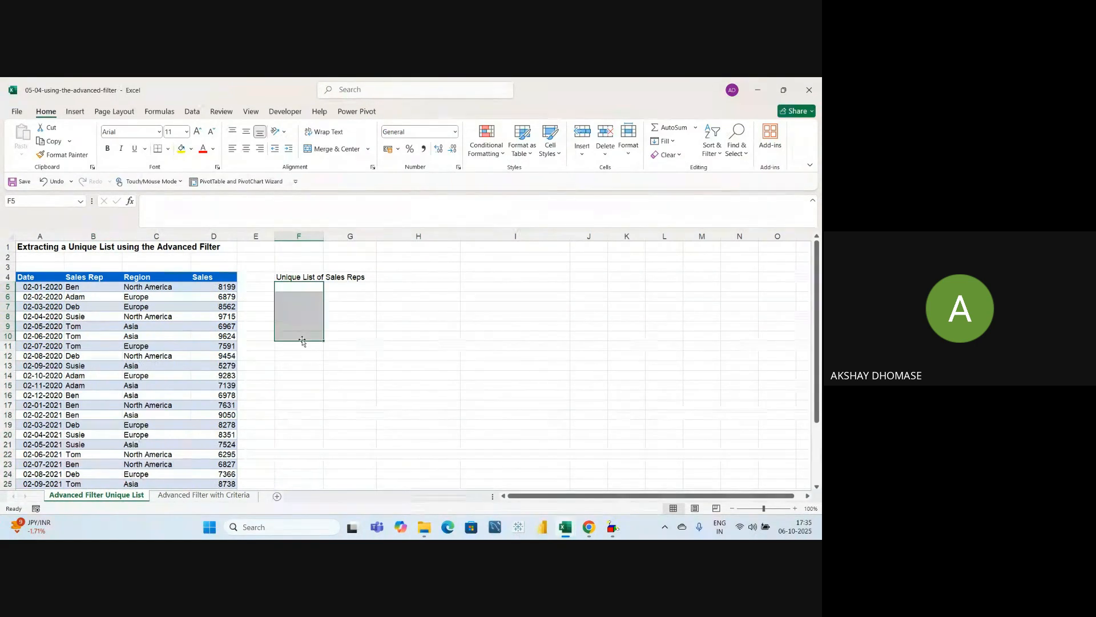
left_click(298, 354)
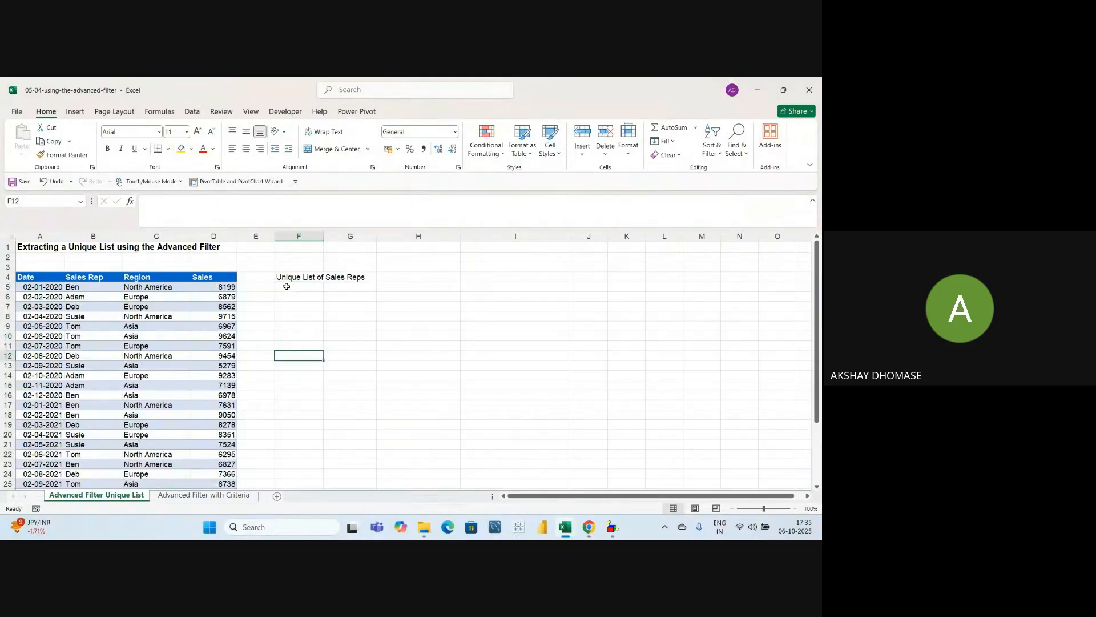
left_click_drag(287, 286, 298, 343)
left_click(386, 347)
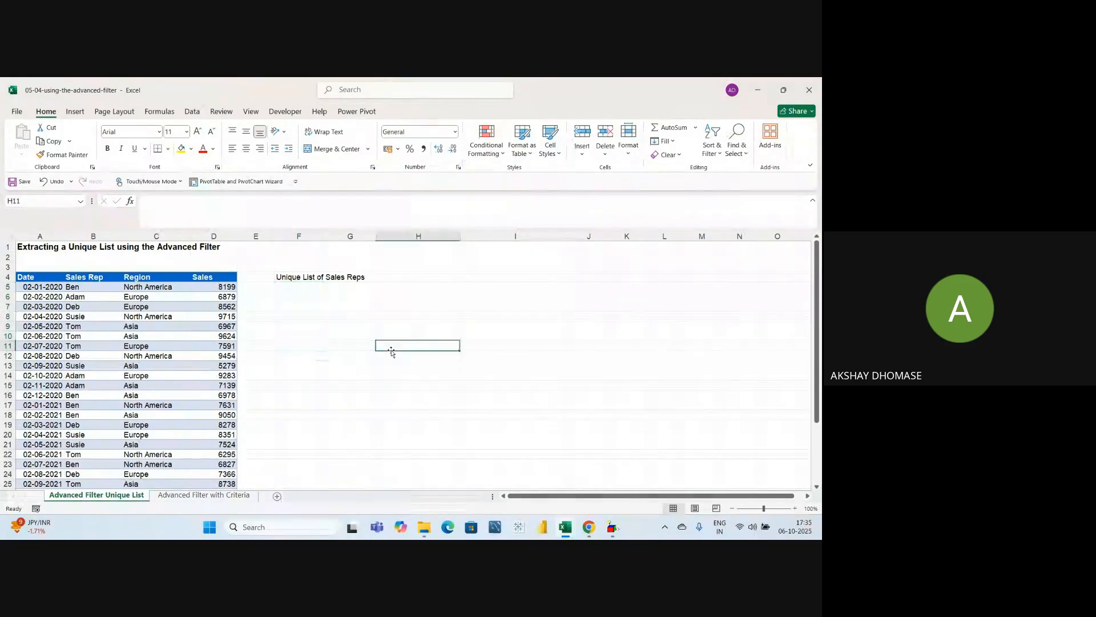
left_click(314, 298)
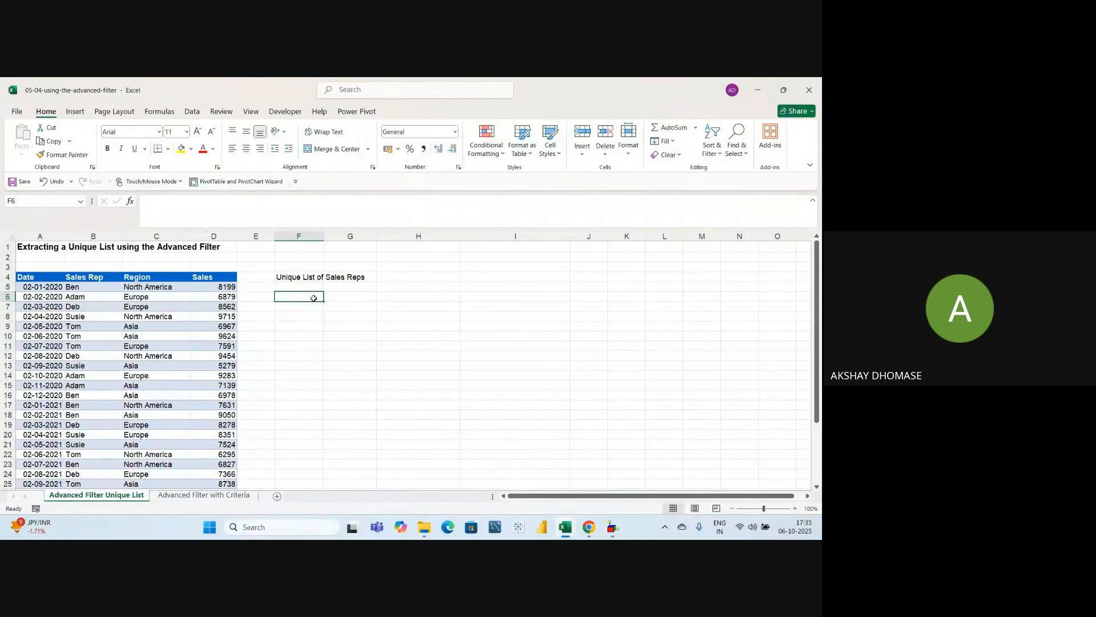
left_click(367, 322)
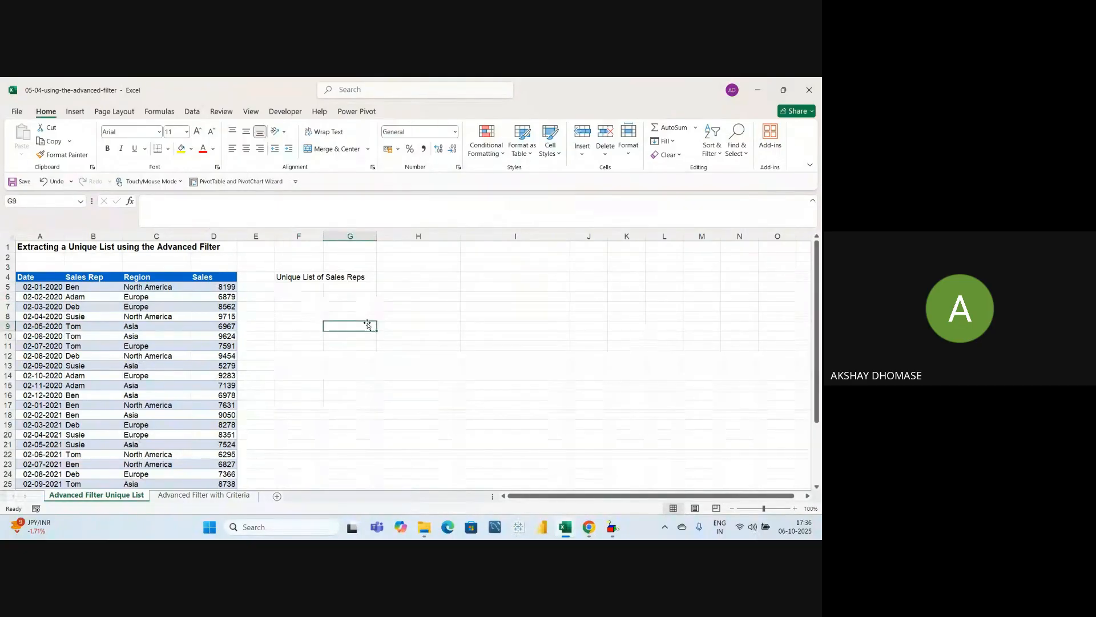
left_click(345, 308)
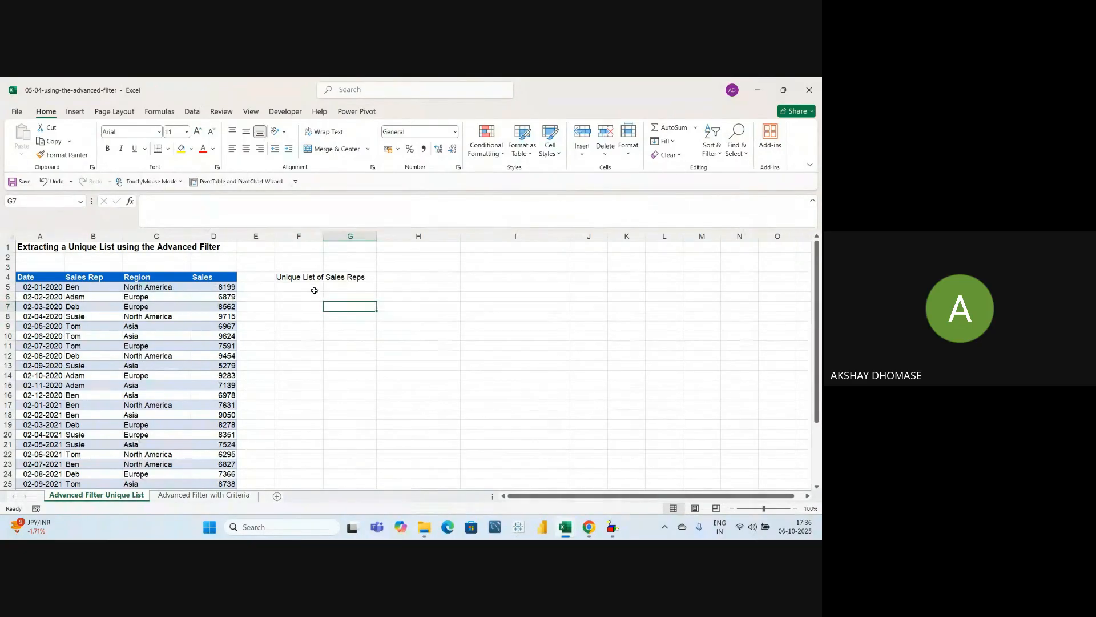
left_click_drag(314, 291, 307, 343)
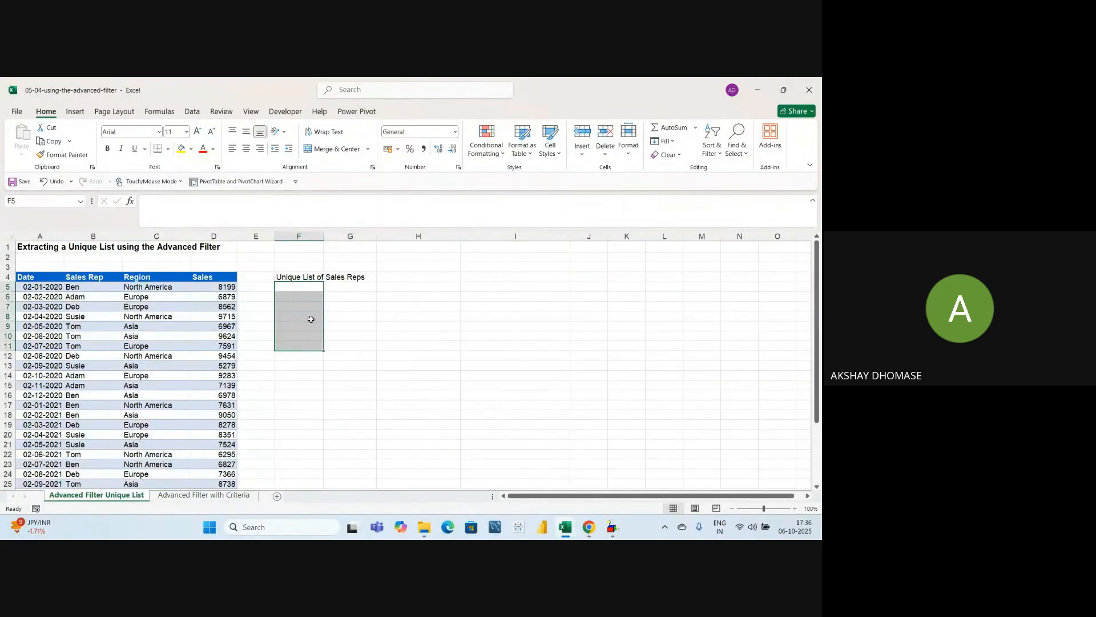
left_click(308, 315)
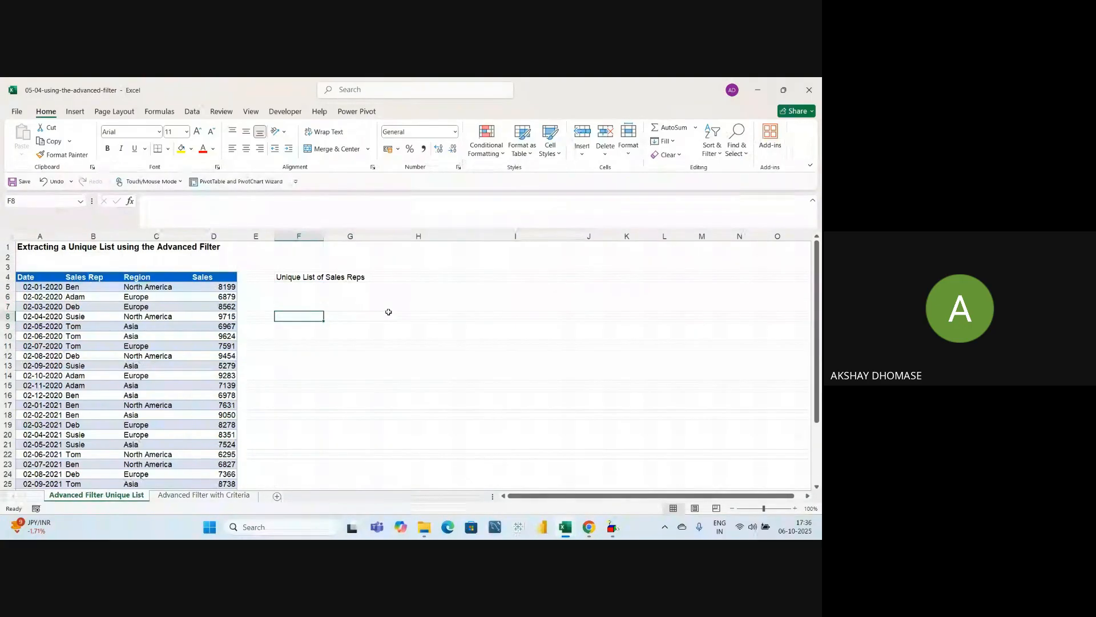
left_click(398, 325)
left_click(400, 295)
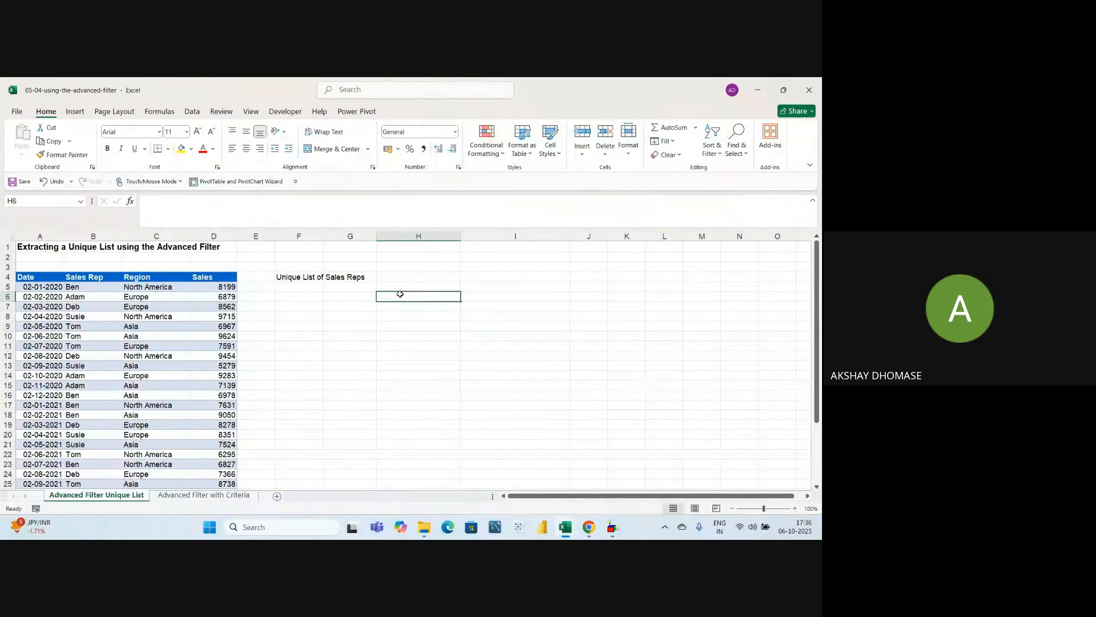
left_click_drag(399, 294, 404, 337)
Step: Check the Unique List of Sales Reps heading in F4 against the blank cells directly beneath it in column F
left_click(306, 332)
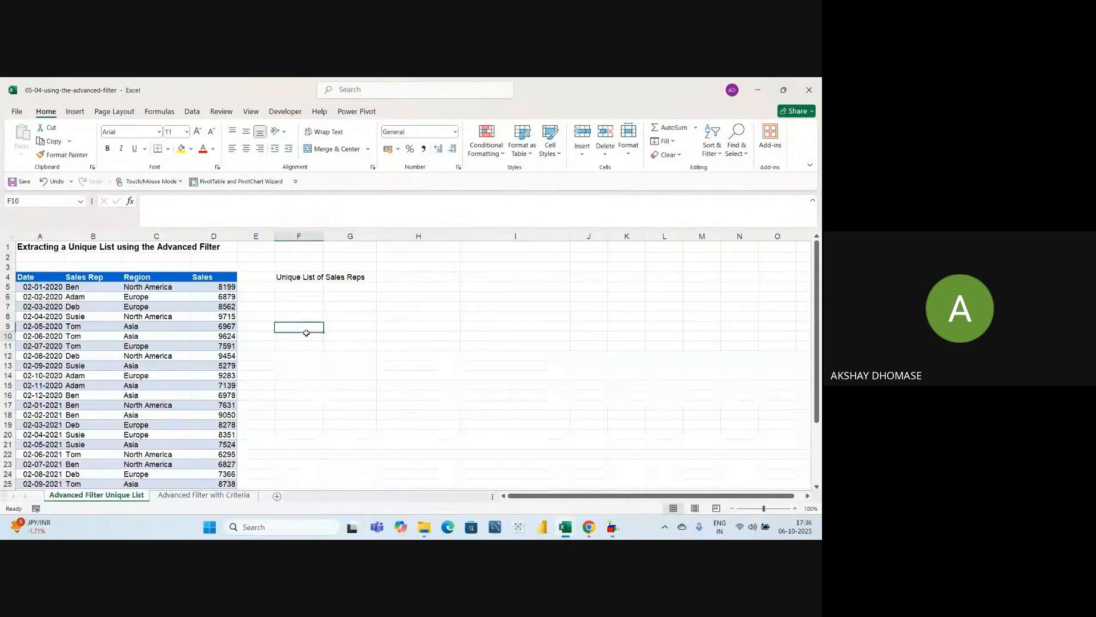
left_click(297, 296)
left_click(286, 278)
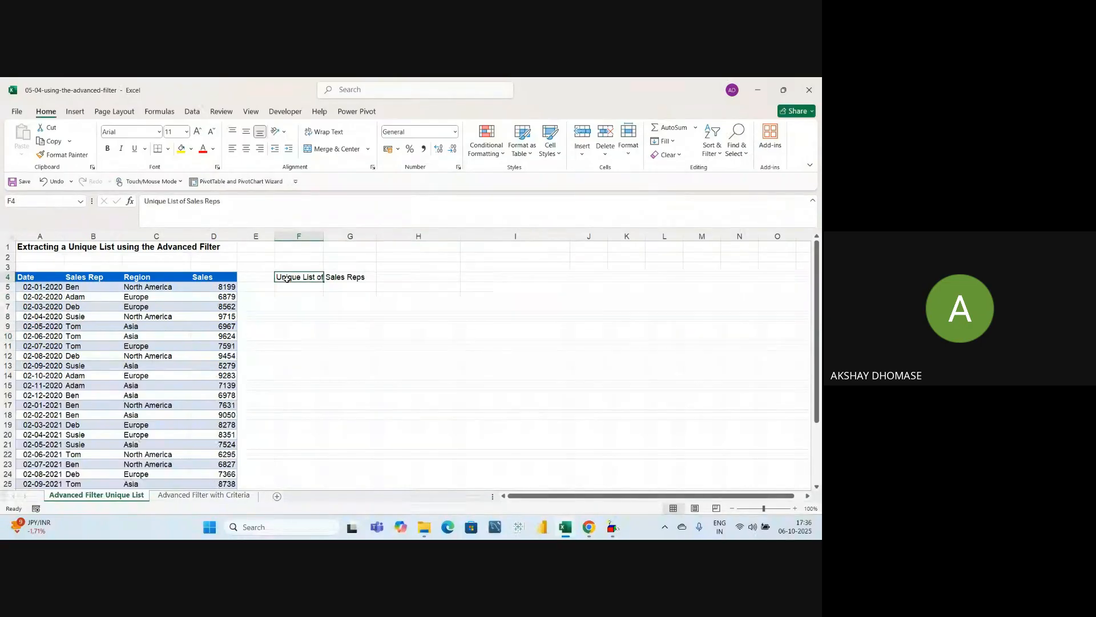
left_click(298, 324)
left_click(331, 275)
left_click(294, 337)
left_click(297, 293)
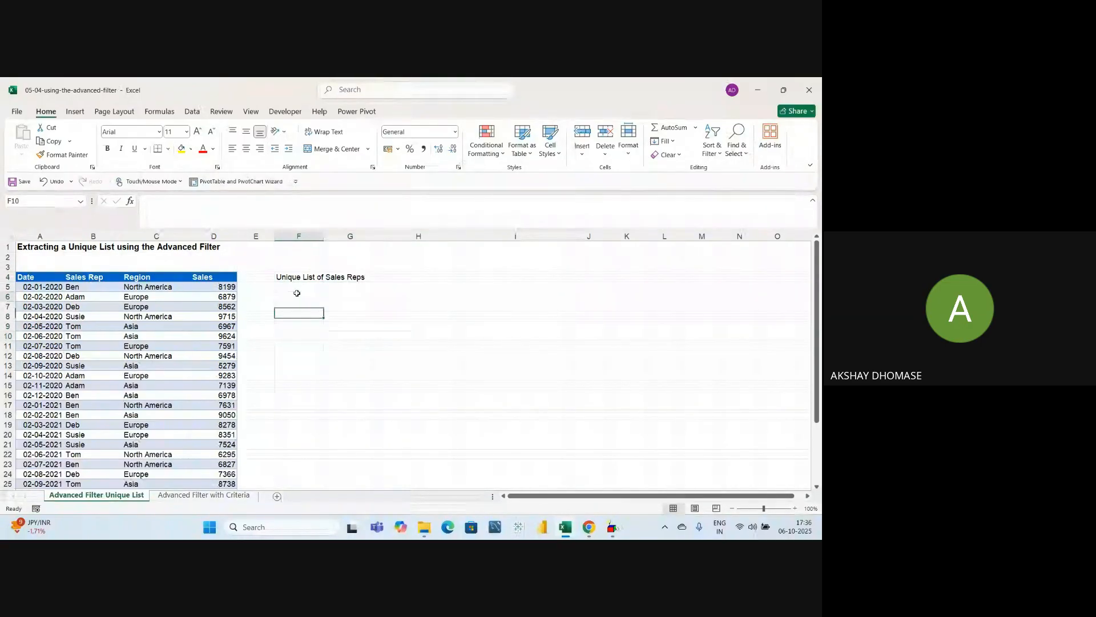
left_click(297, 287)
left_click(297, 363)
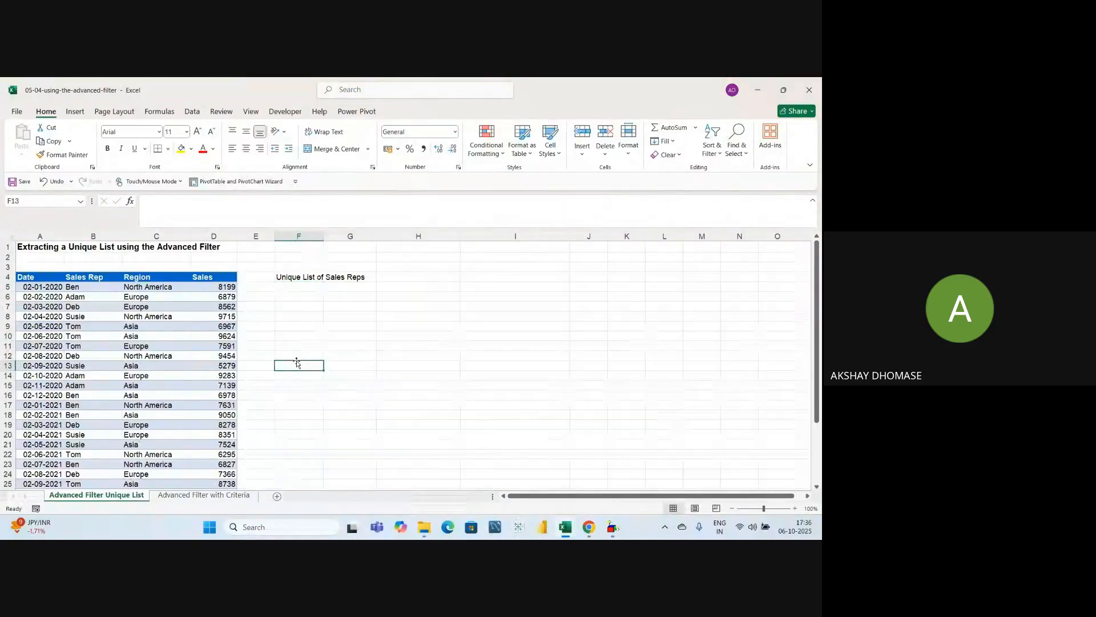
left_click(345, 404)
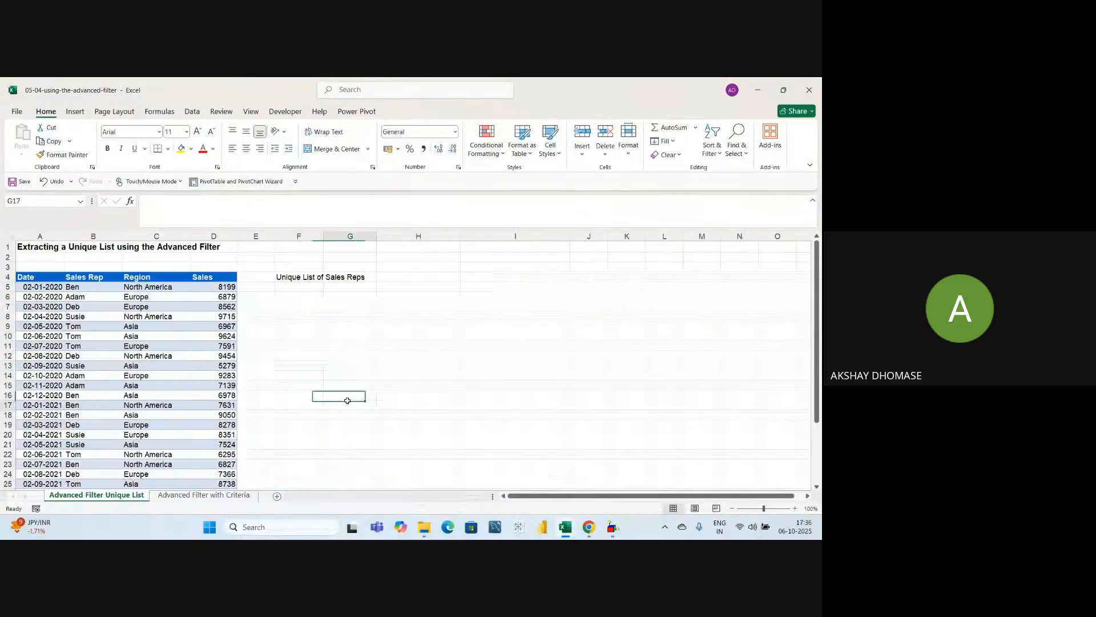
Step: Review the sales table and its Sales Rep column from B4 down in relation to the blank output cells in column F
left_click_drag(25, 277, 204, 400)
left_click(345, 365)
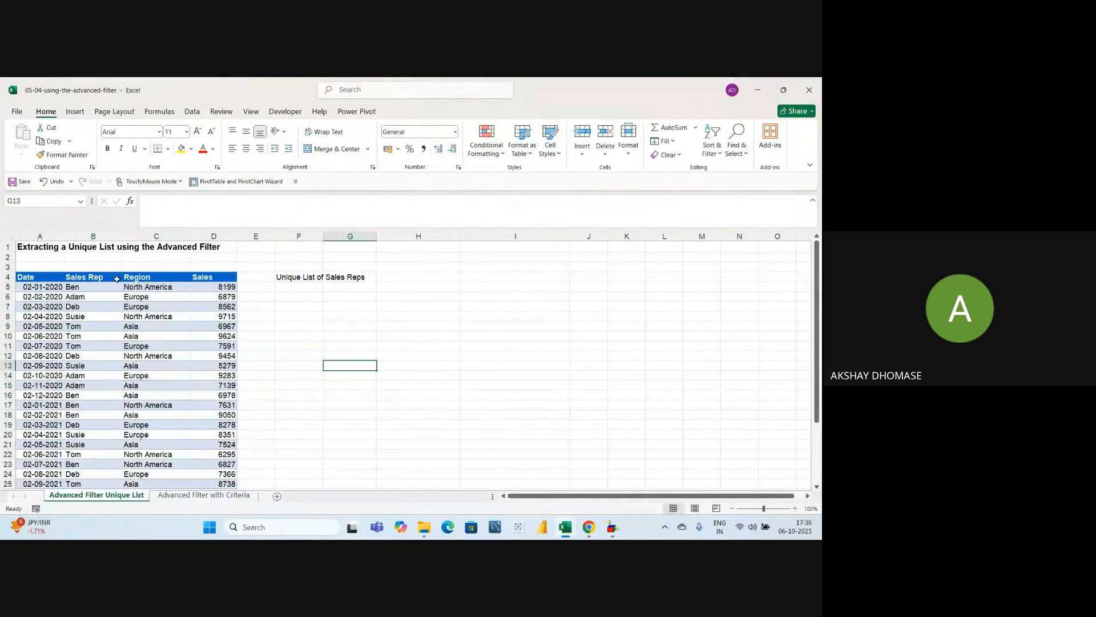
left_click_drag(112, 278, 102, 395)
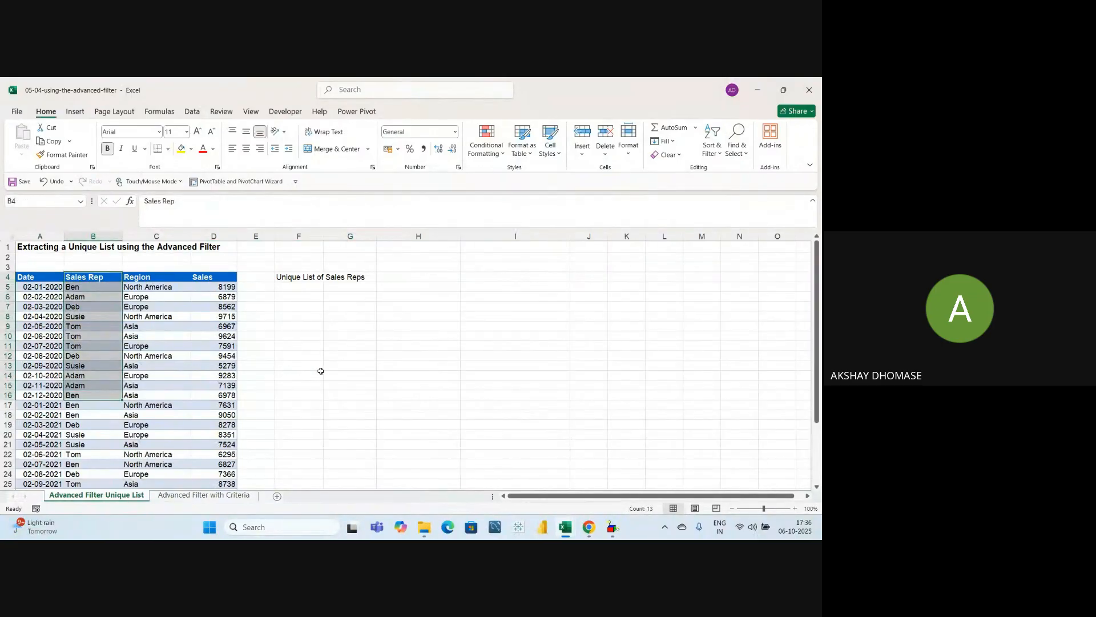
left_click(343, 346)
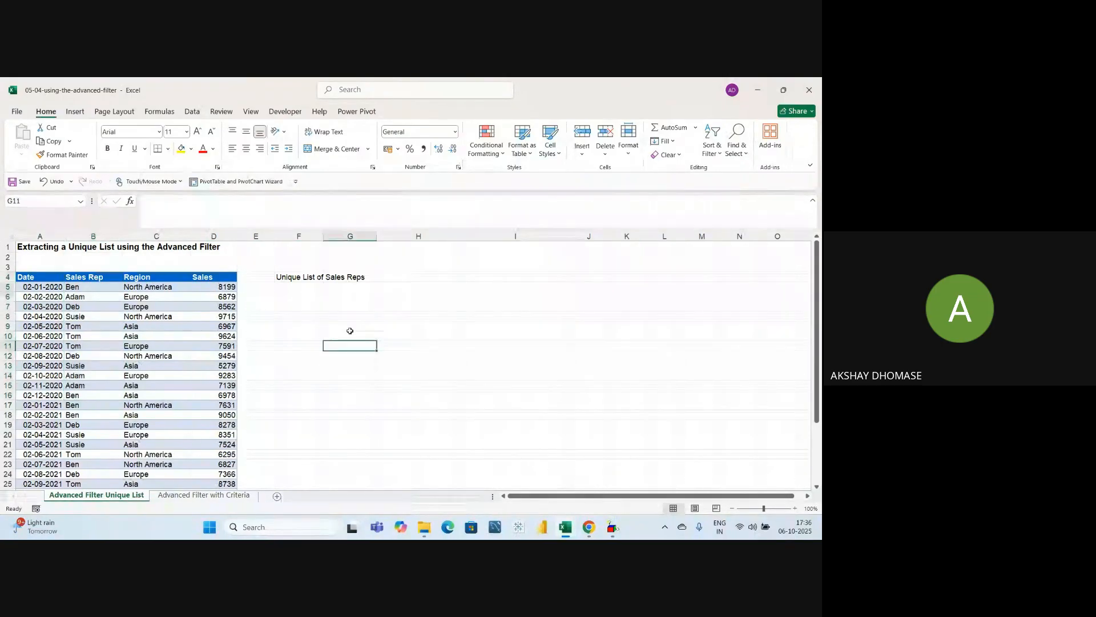
left_click(299, 287)
left_click(298, 339)
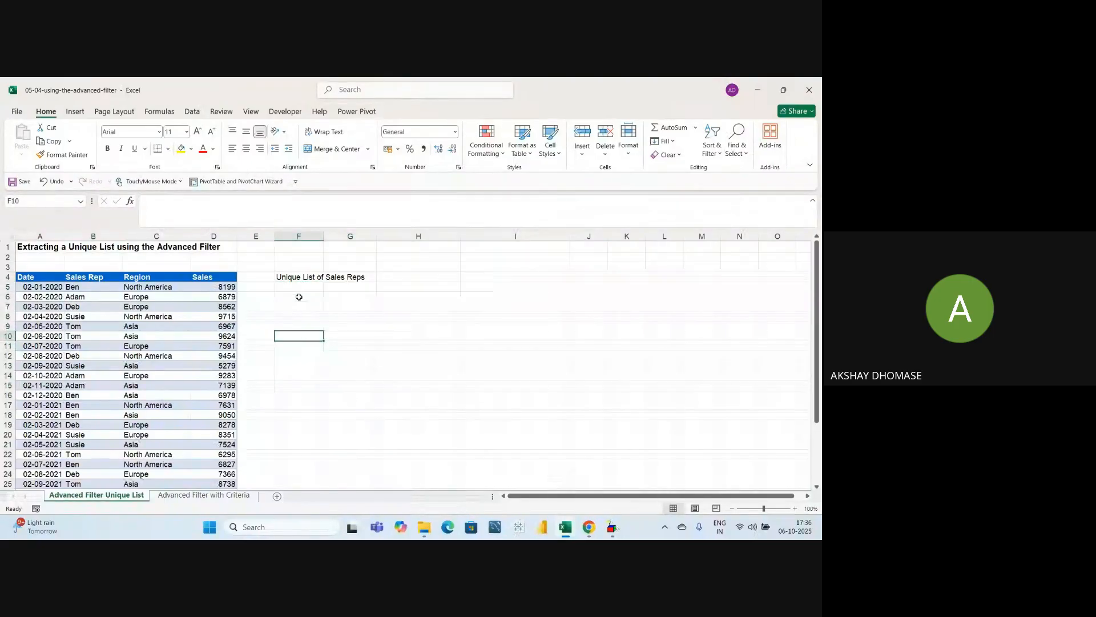
Step: Start an Advanced Filter from cell F6 and set its action to copy the results to another location
left_click(299, 297)
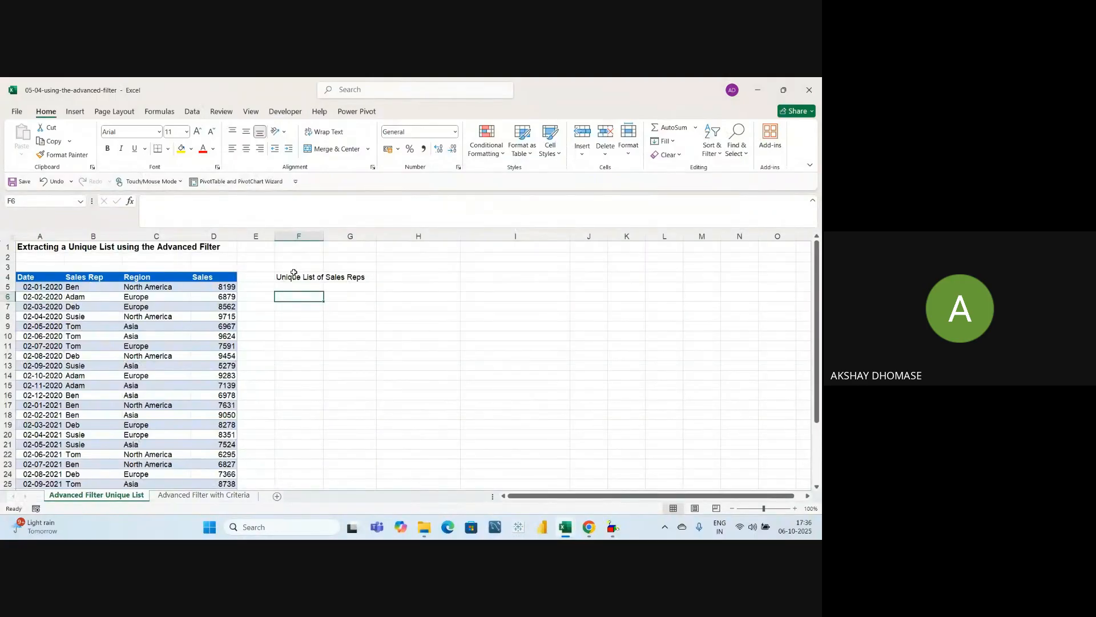
left_click(192, 112)
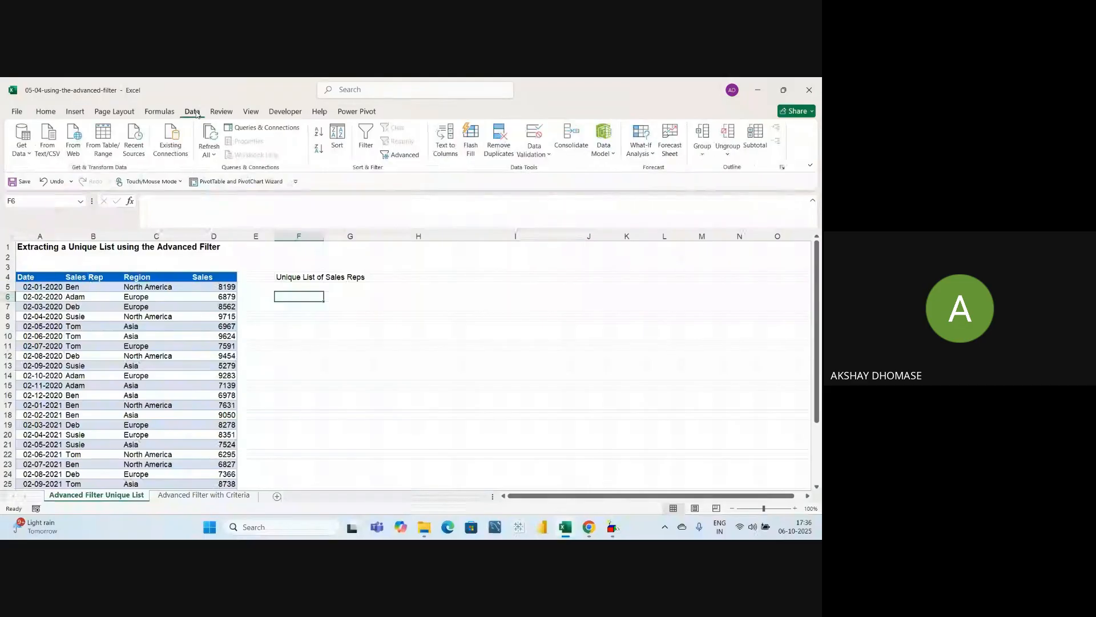
left_click(405, 155)
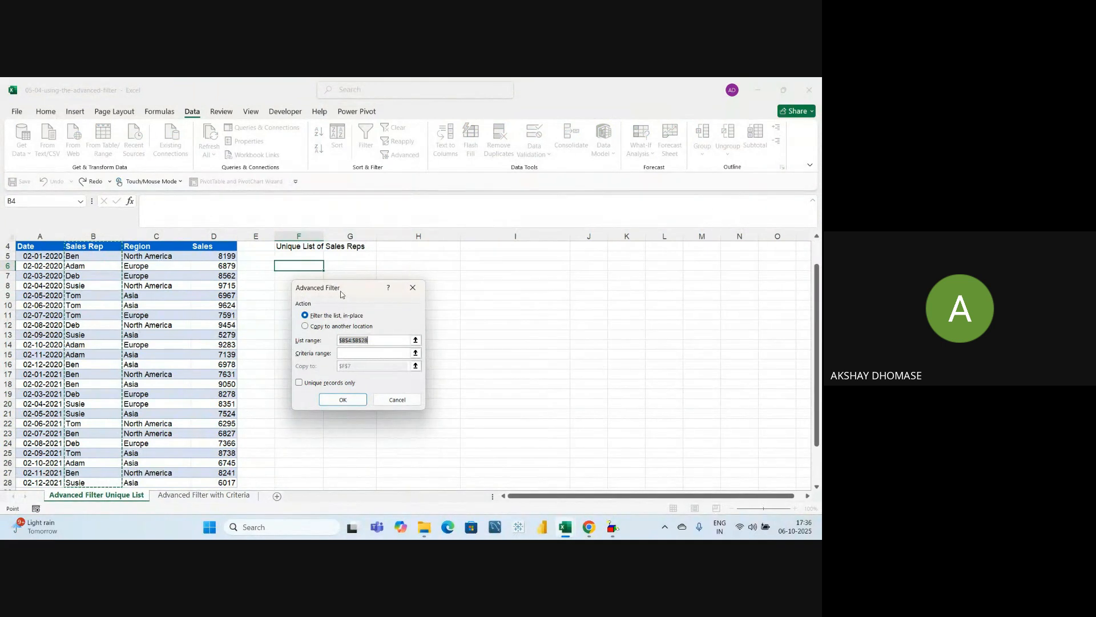
left_click_drag(360, 290, 466, 277)
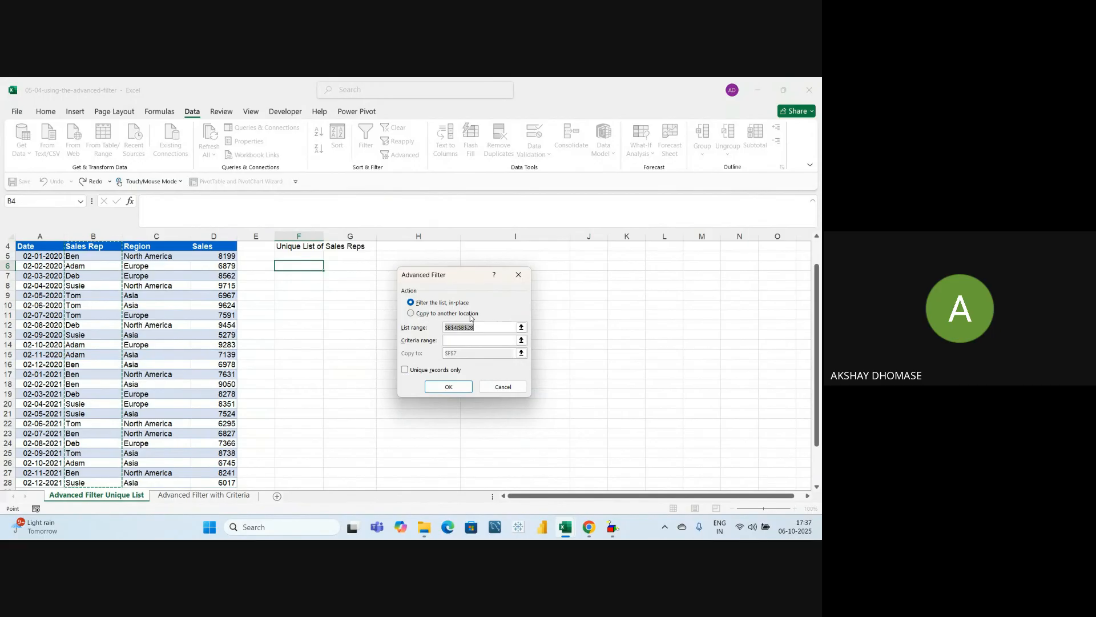
left_click(422, 315)
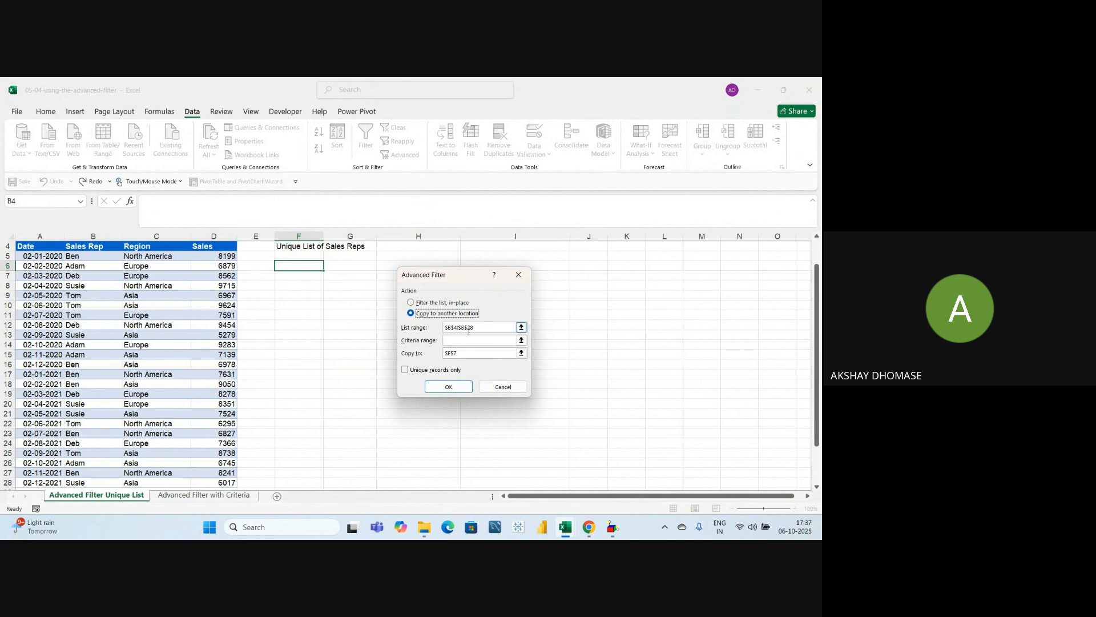
Step: Clear the prefilled List range and Copy to references in the Advanced Filter settings
left_click_drag(479, 330, 428, 333)
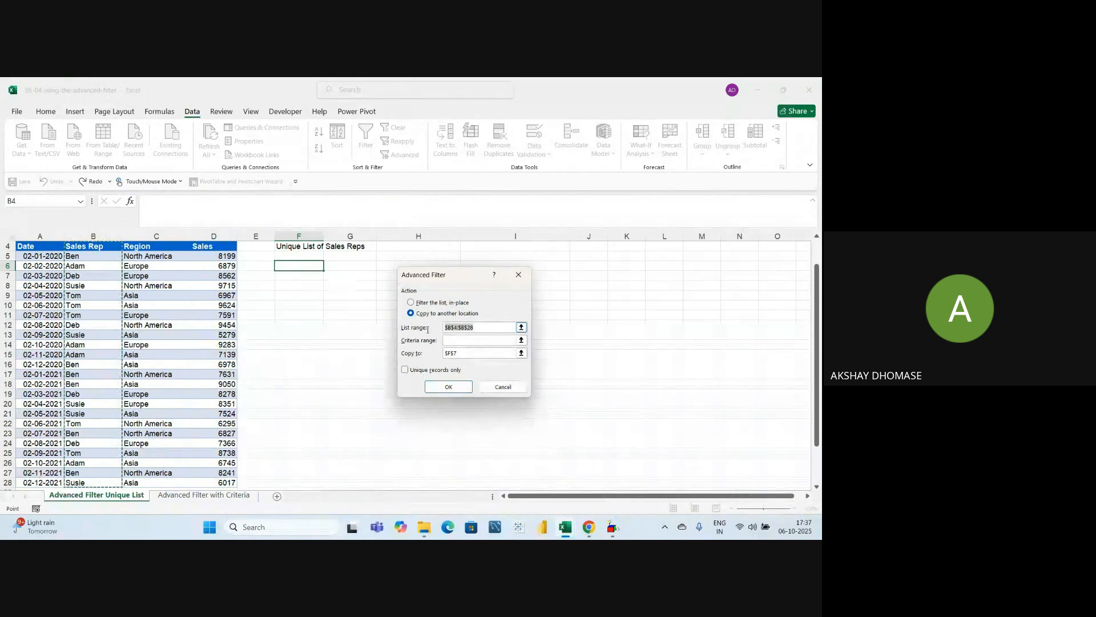
key("BackSpace")
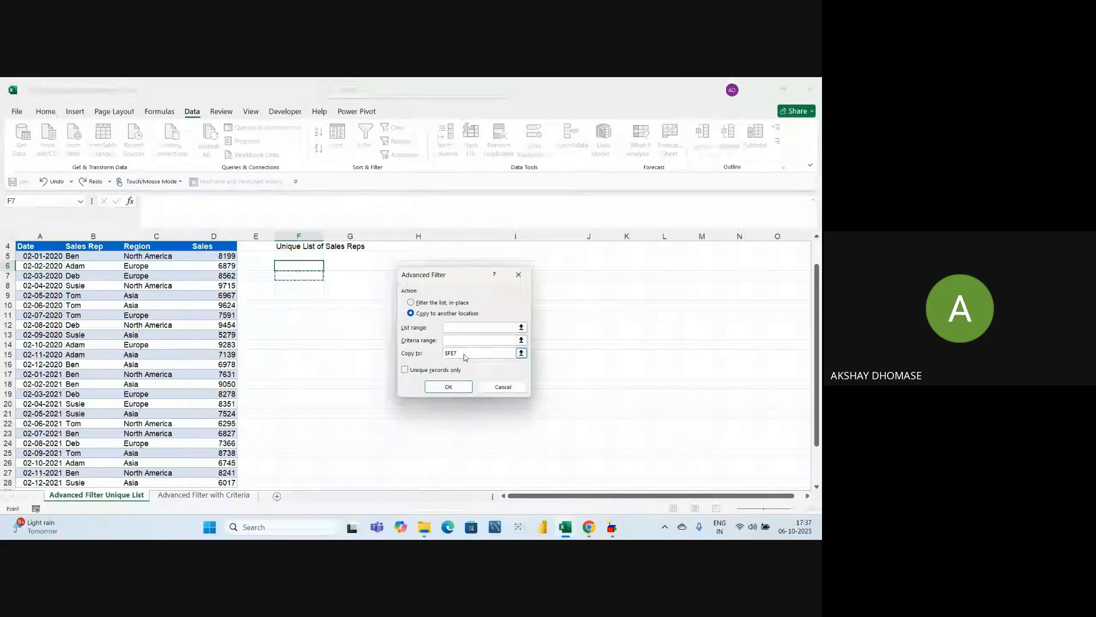
left_click_drag(458, 354, 440, 358)
key("BackSpace")
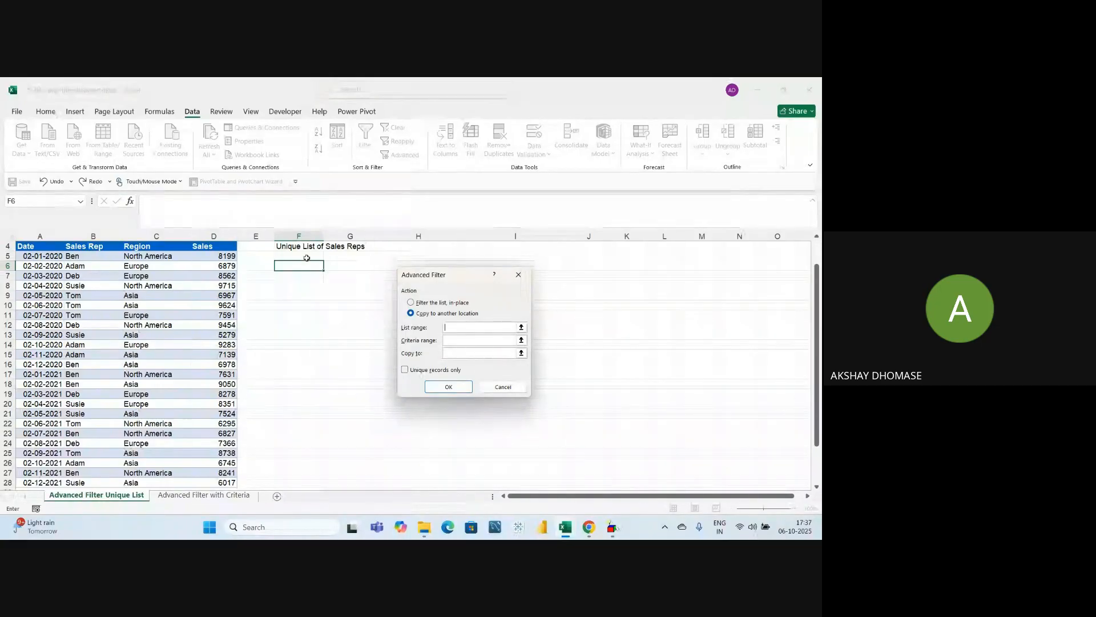
Step: Set the Advanced Filter's list range to the Sales Rep column including its header, B4:B28
left_click(85, 258)
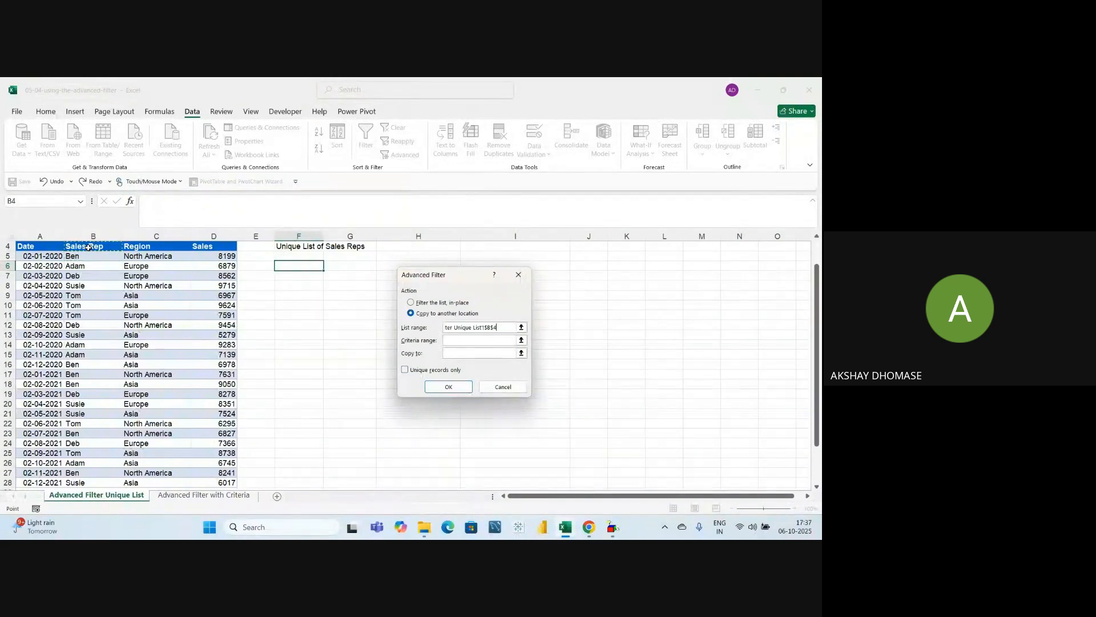
left_click_drag(88, 249, 82, 420)
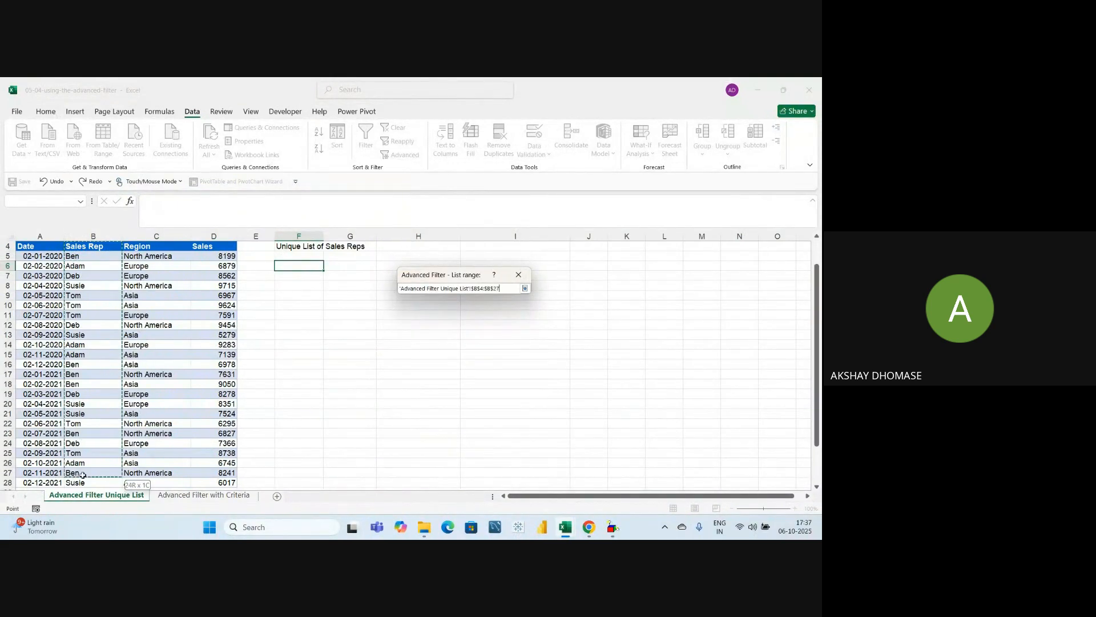
left_click_drag(83, 475, 95, 446)
scroll(91, 426, "up", 3)
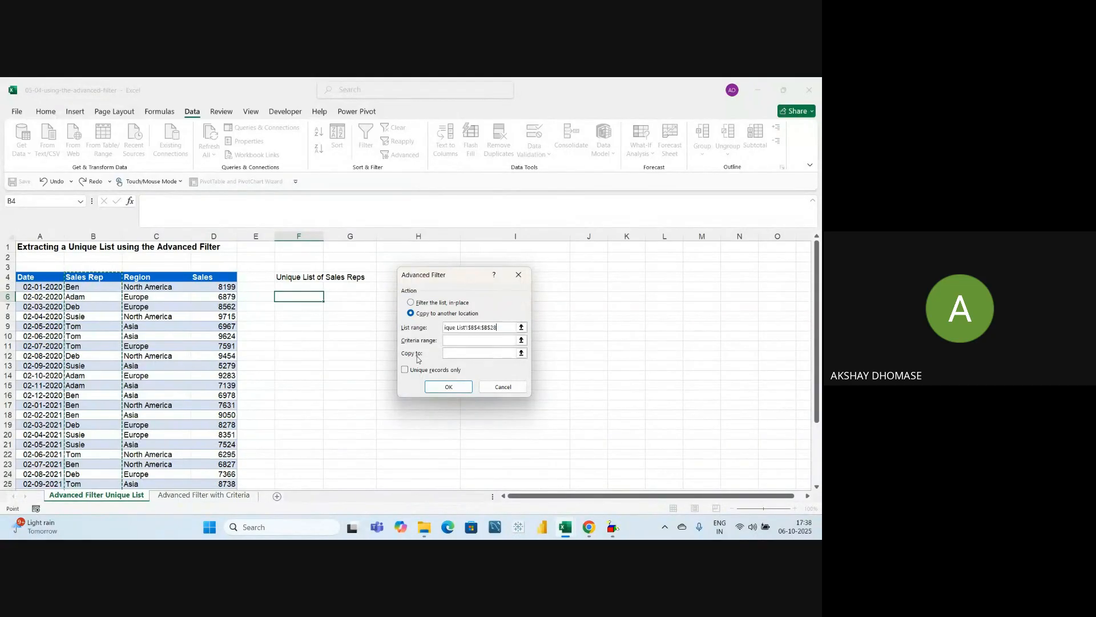
Step: Set the copy destination to F6, restrict the filter to unique records only, and run it
left_click(454, 353)
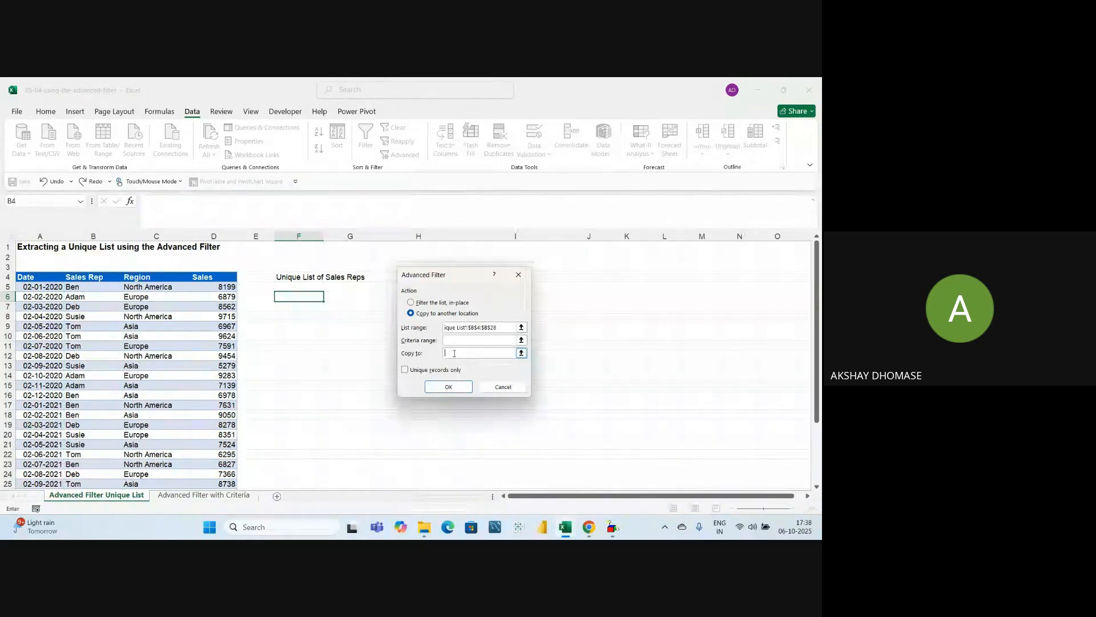
left_click(303, 297)
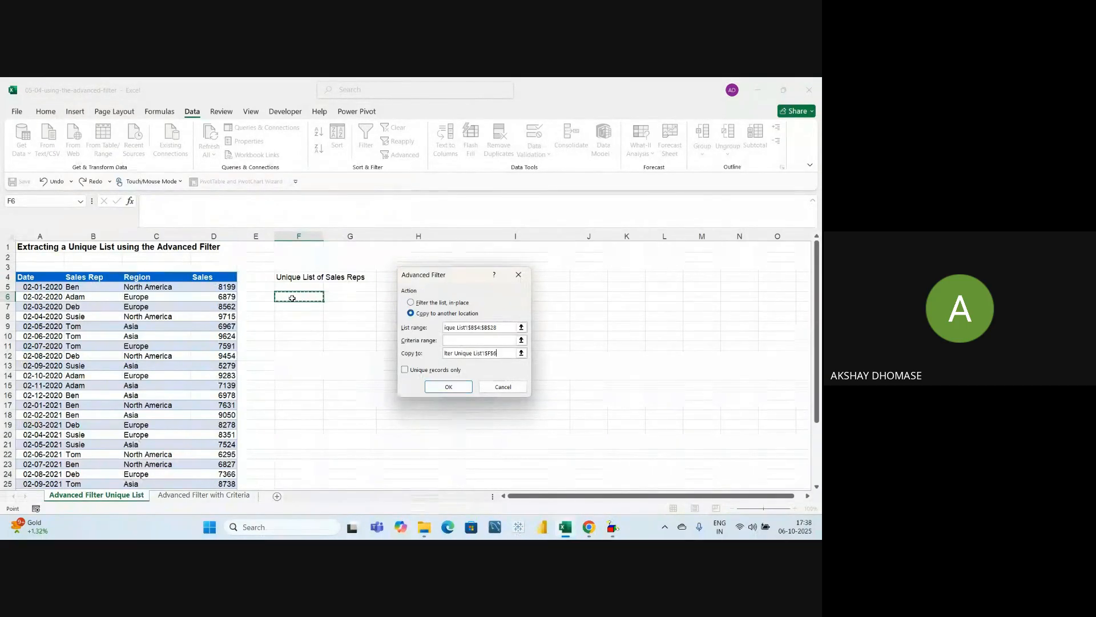
left_click(405, 371)
left_click(449, 387)
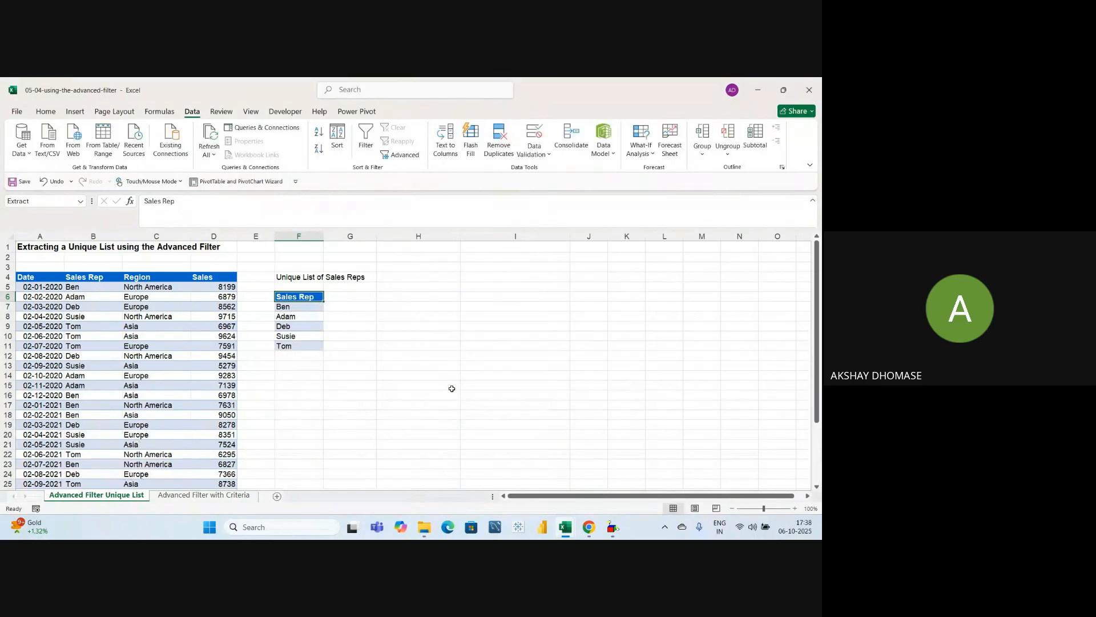
Step: Compare the Sales Rep header and names in column B with the extracted list starting at F6
left_click(90, 279)
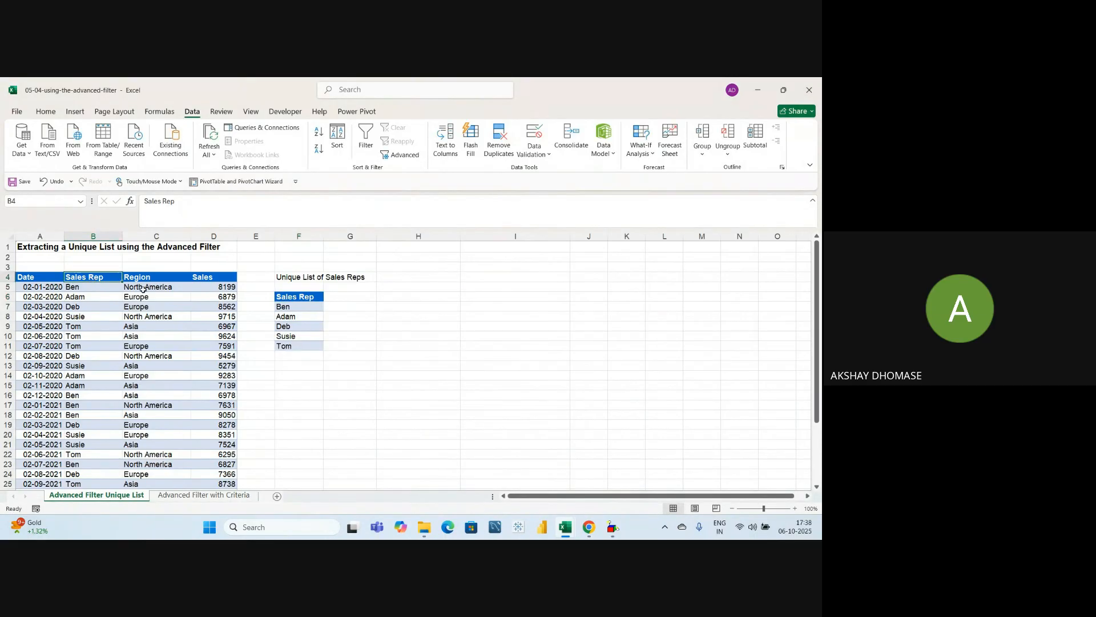
left_click(293, 297)
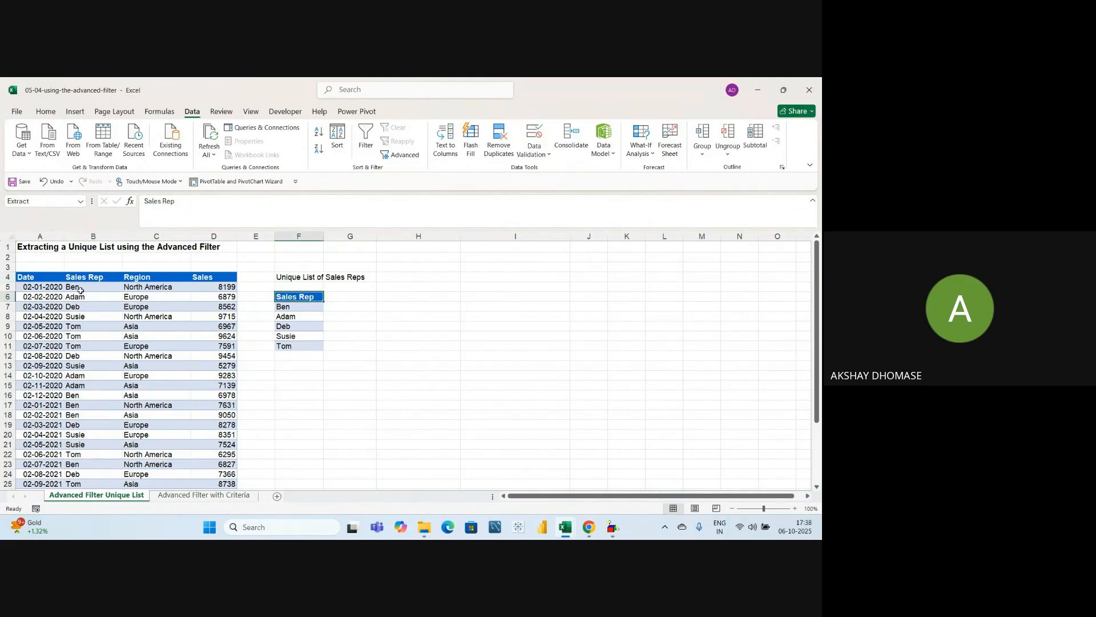
left_click_drag(80, 290, 81, 475)
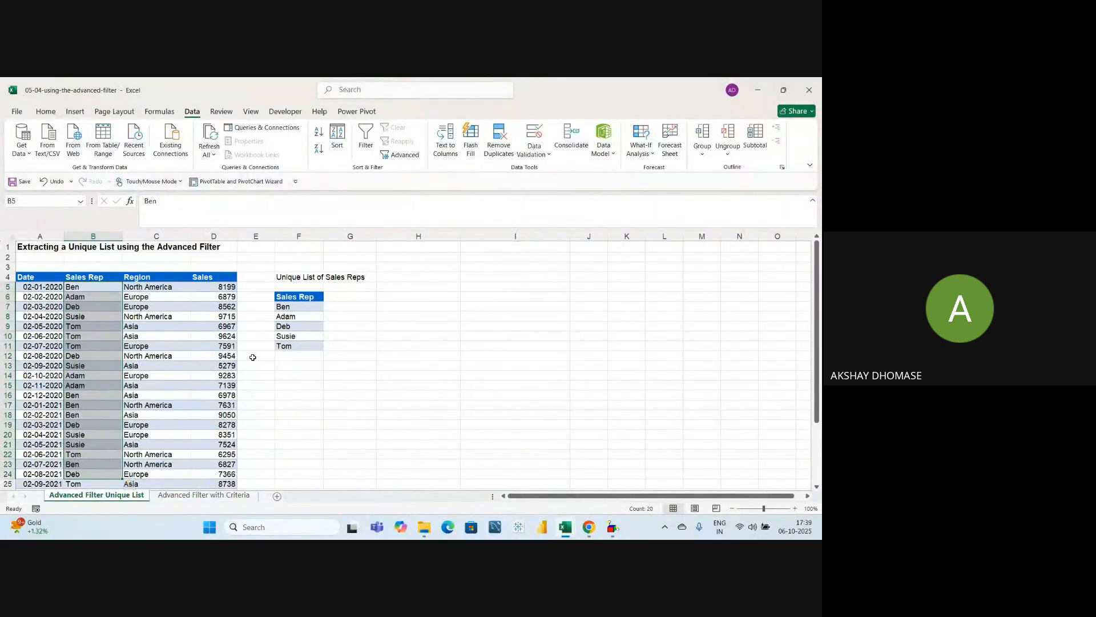
Step: Review the extracted unique sales rep names in F7:F11 one by one
left_click_drag(283, 308, 287, 347)
left_click(288, 369)
left_click_drag(286, 308, 290, 345)
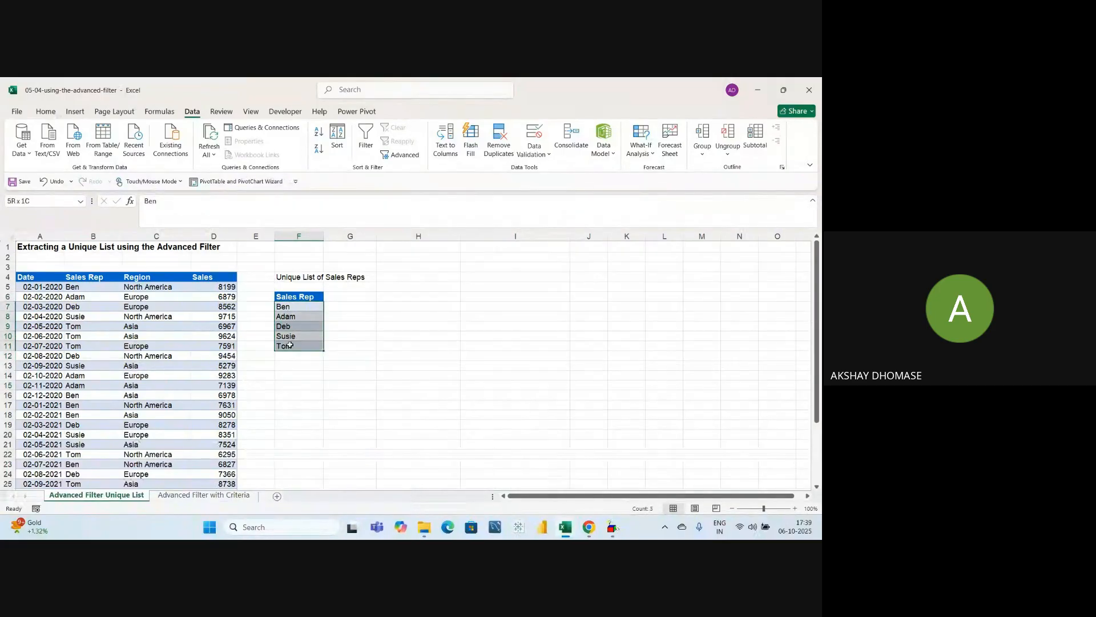
left_click(288, 365)
left_click(288, 308)
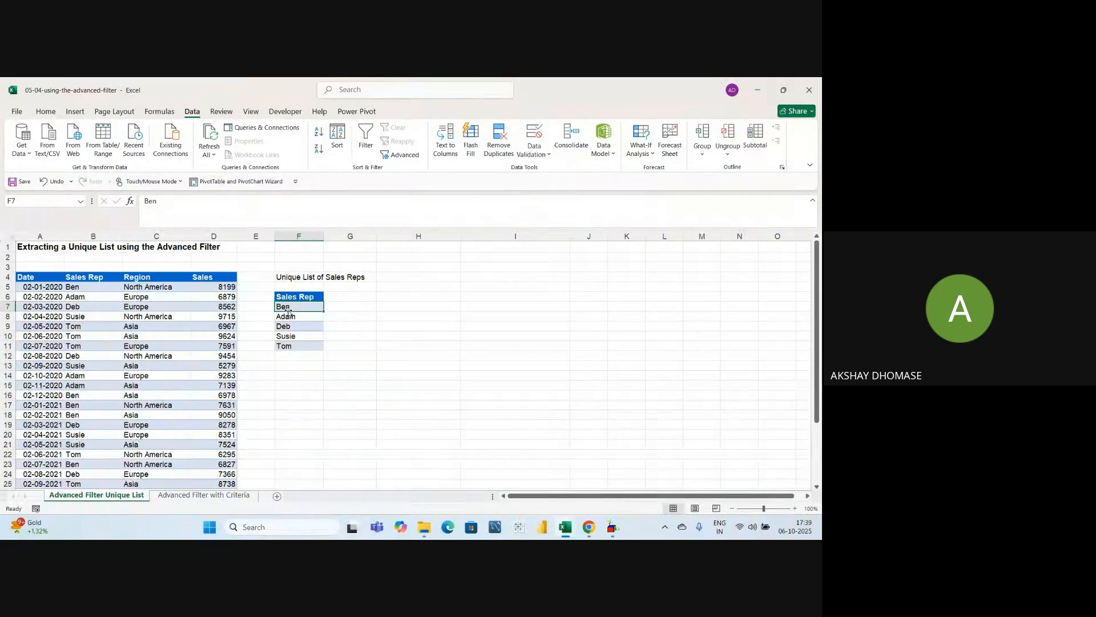
left_click(301, 318)
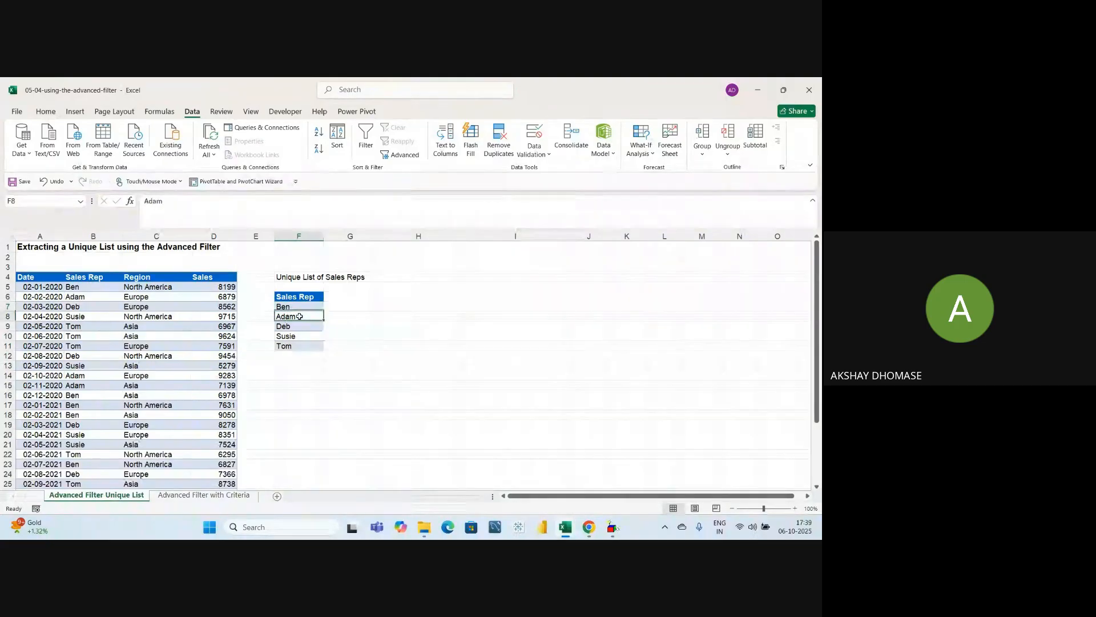
left_click(297, 329)
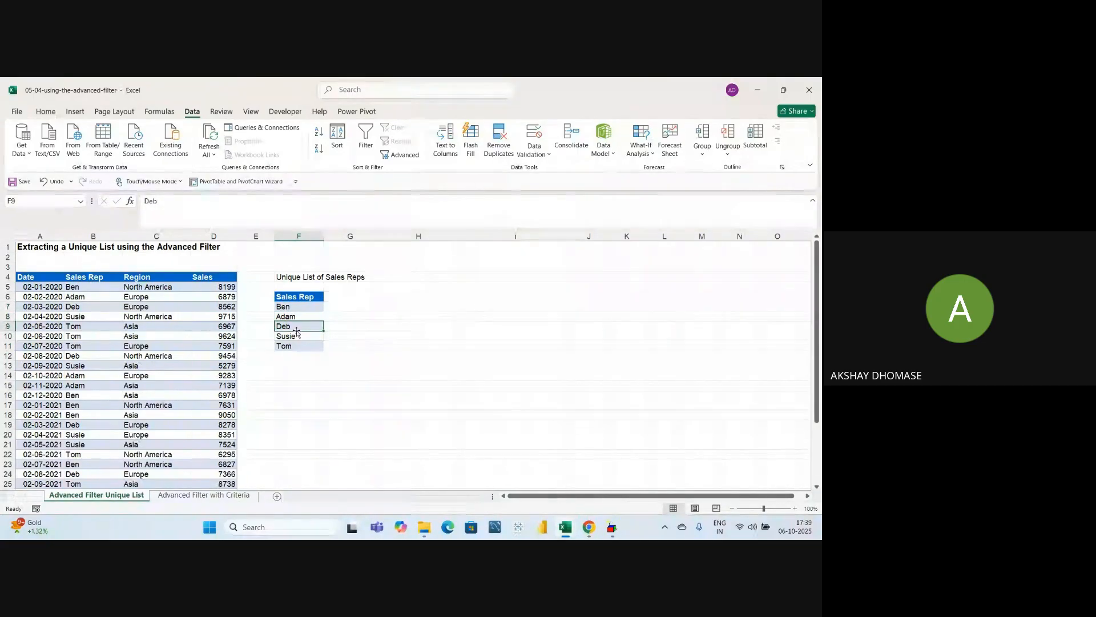
left_click(299, 337)
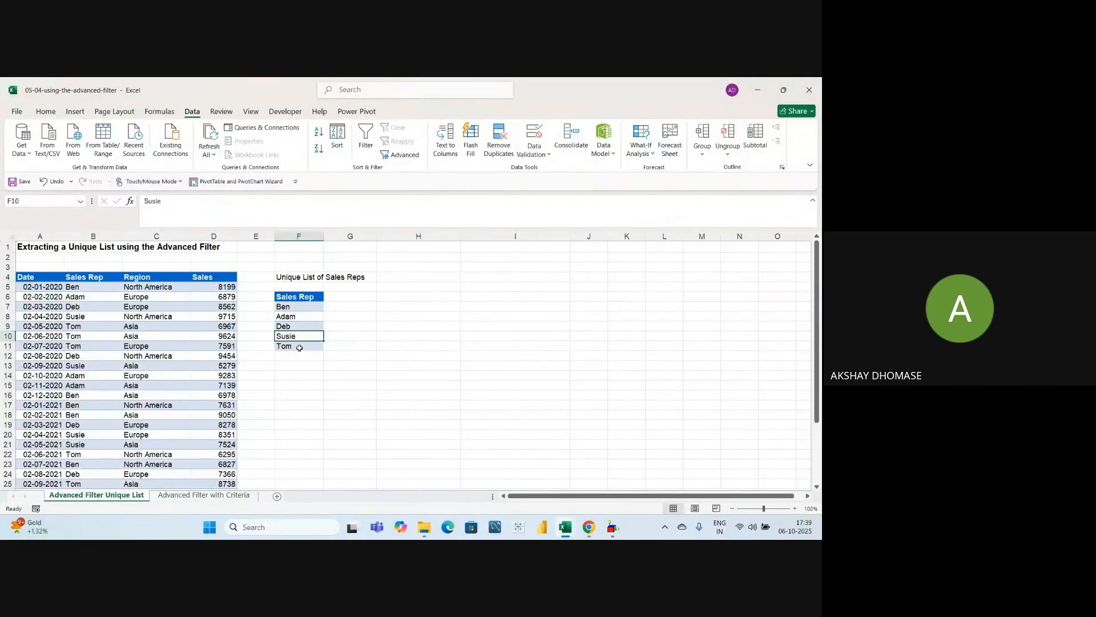
left_click(299, 348)
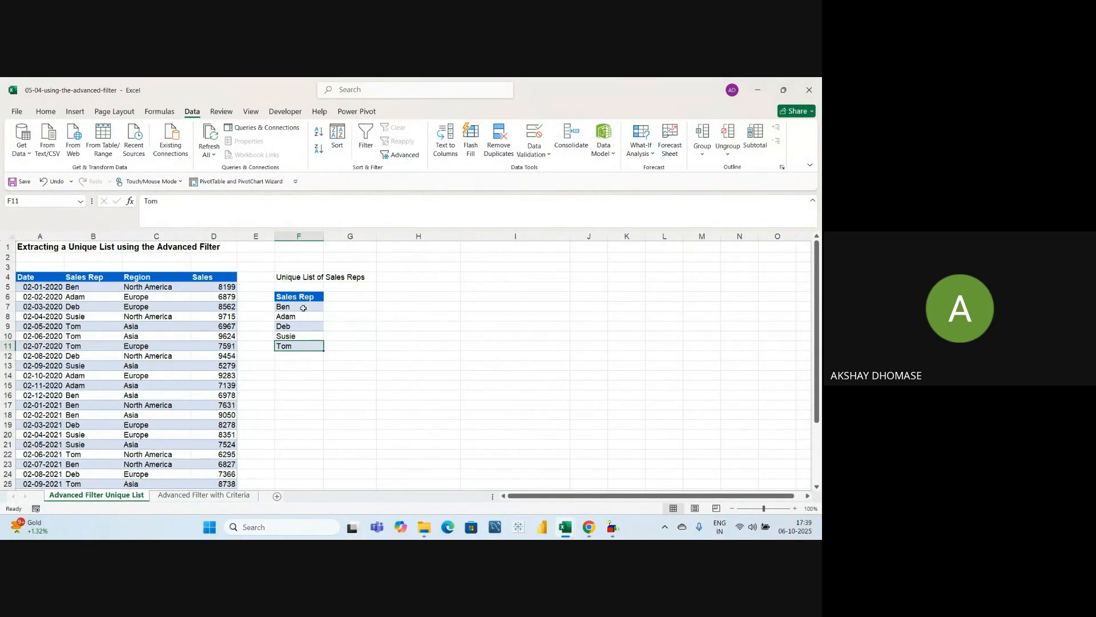
Step: Compare the repeated names in the table's Sales Rep column with the unique names in F7:F11
left_click_drag(102, 290, 92, 465)
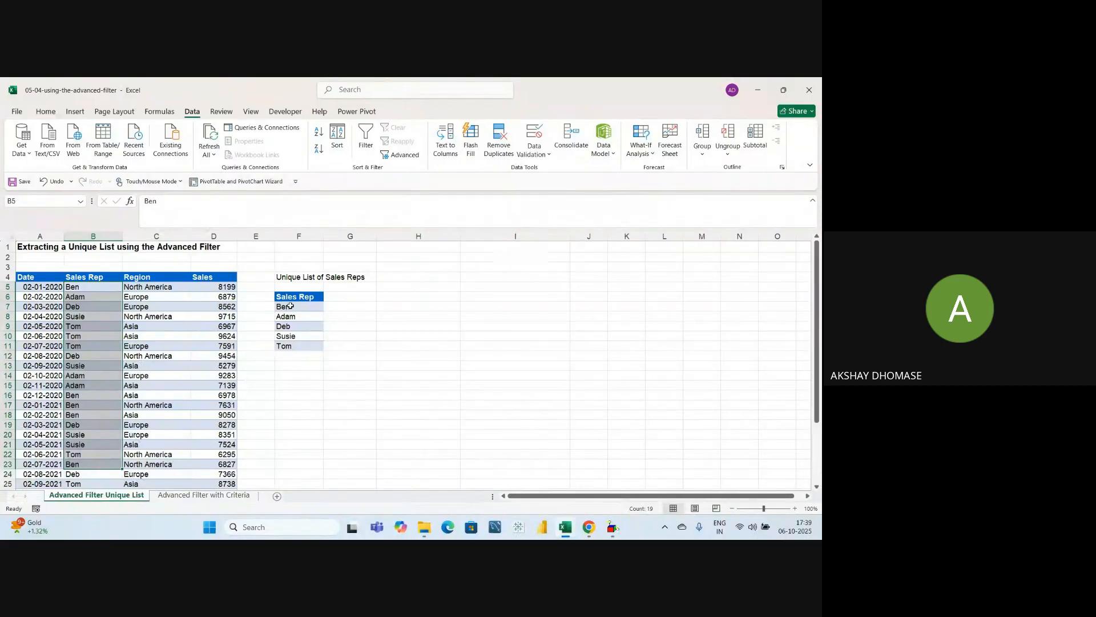
left_click_drag(290, 307, 292, 345)
left_click_drag(85, 287, 69, 479)
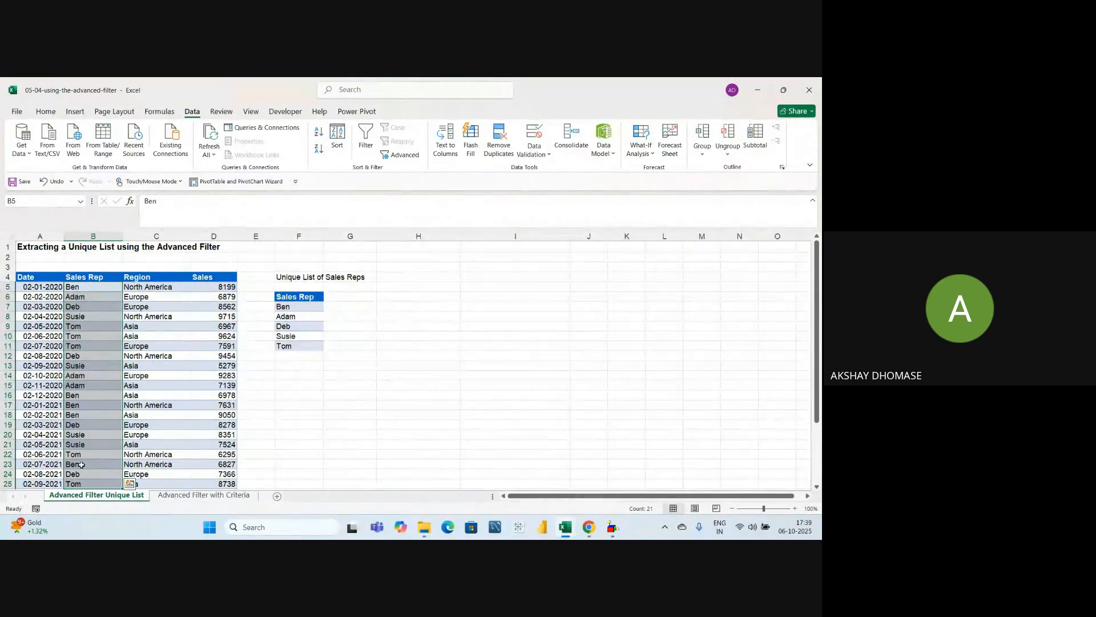
scroll(82, 466, "down", 2)
scroll(82, 465, "up", 2)
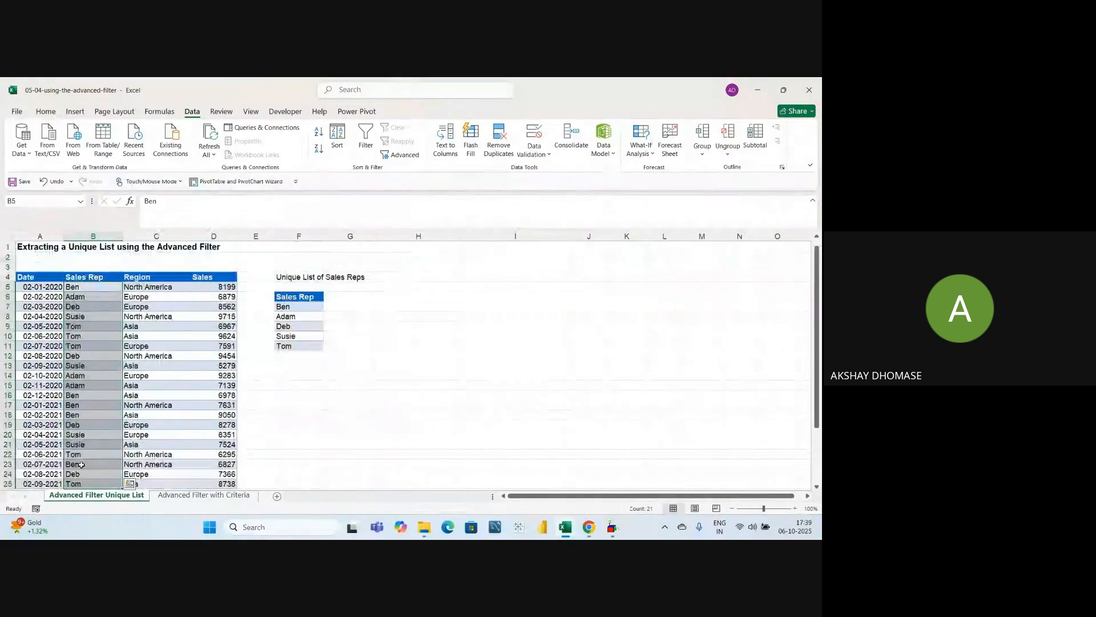
left_click(86, 376)
left_click_drag(79, 289, 76, 432)
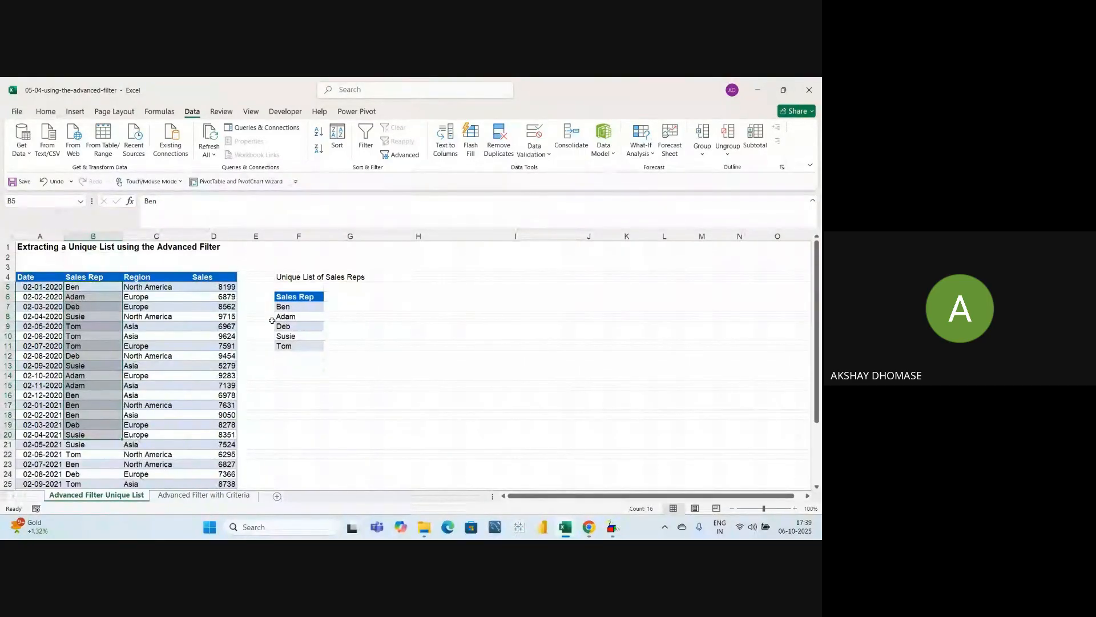
left_click_drag(283, 307, 291, 347)
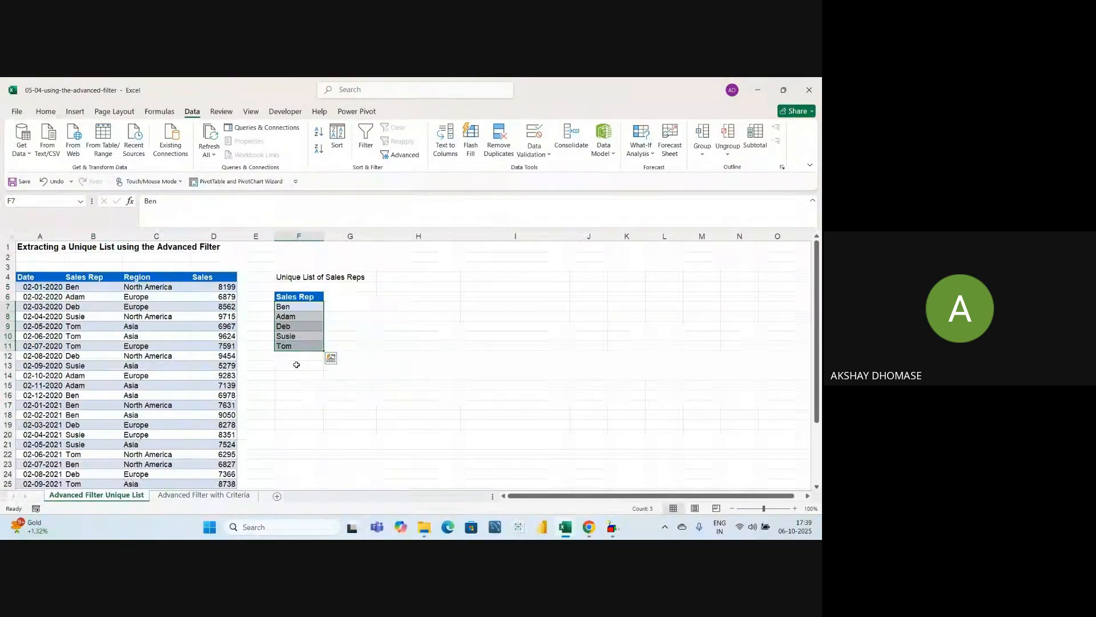
left_click(296, 306)
left_click_drag(295, 306, 294, 346)
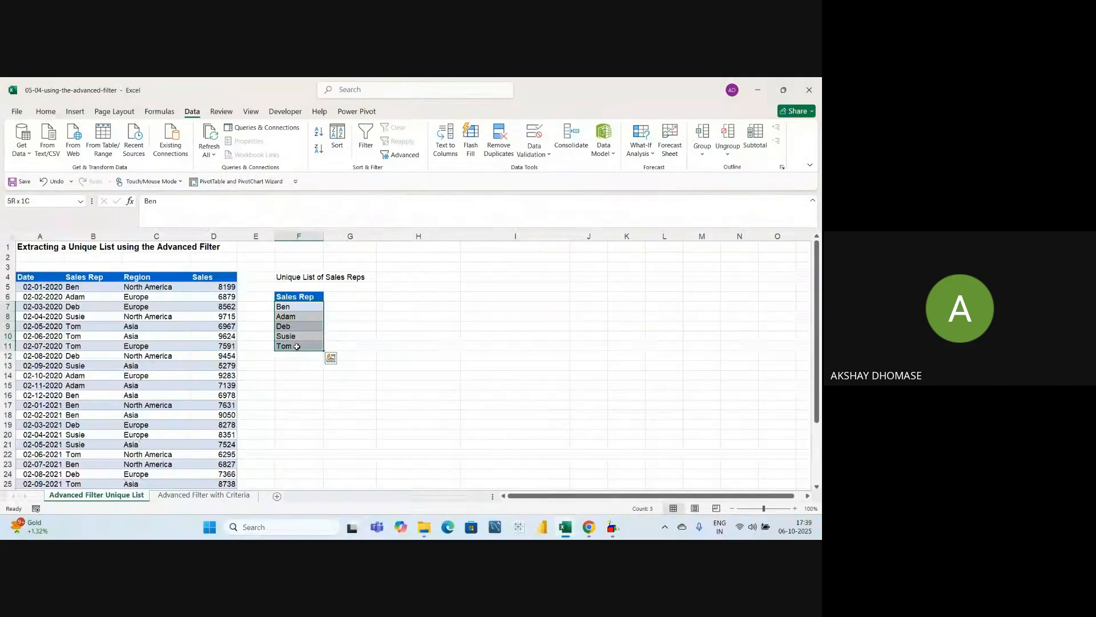
left_click(296, 382)
left_click_drag(286, 306, 287, 356)
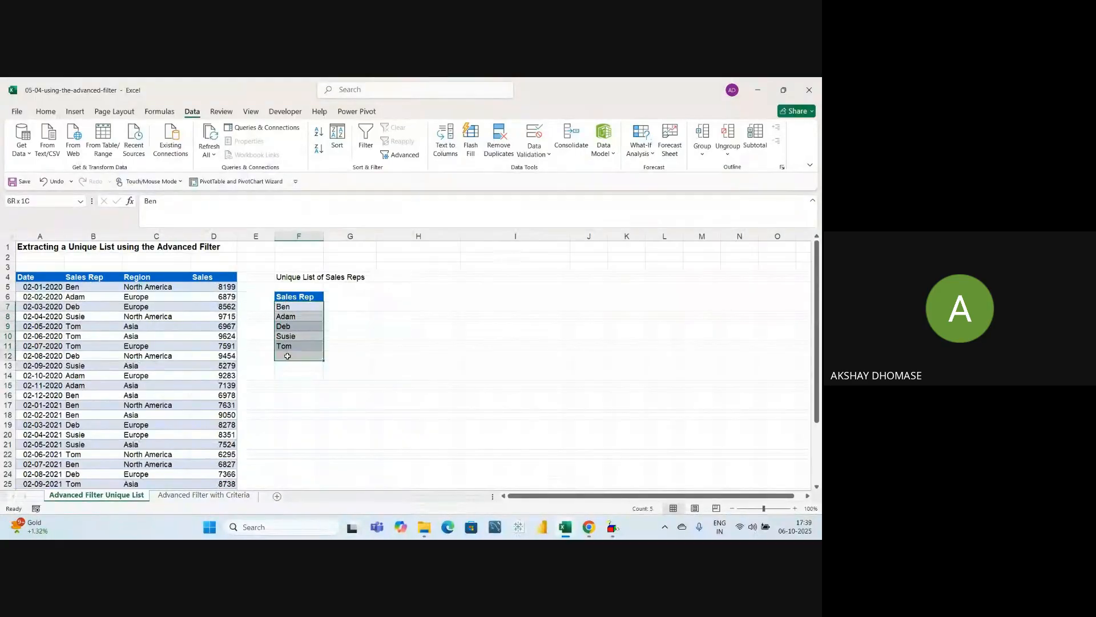
left_click(295, 393)
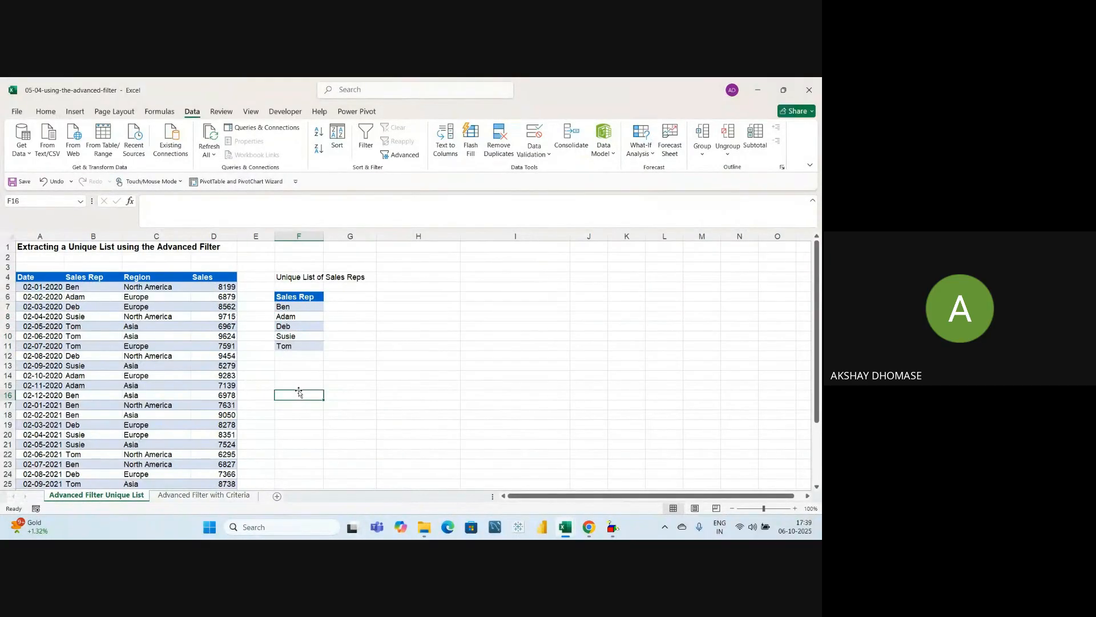
Step: Clear both the contents and the formatting of the extracted list in F6:F11
left_click_drag(295, 298, 294, 345)
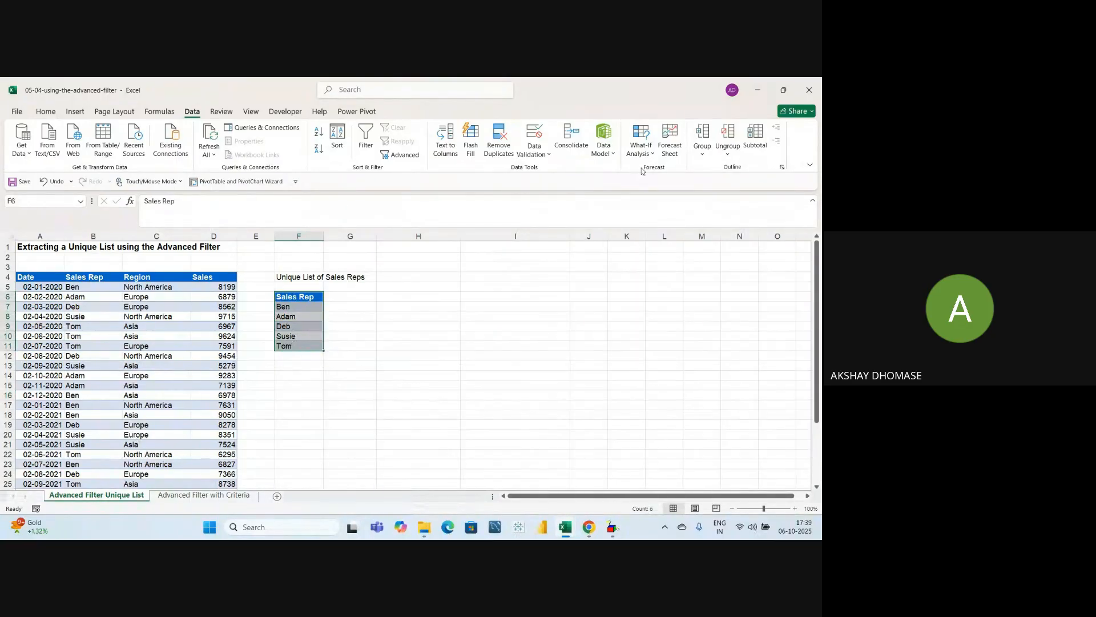
left_click(45, 111)
left_click(667, 154)
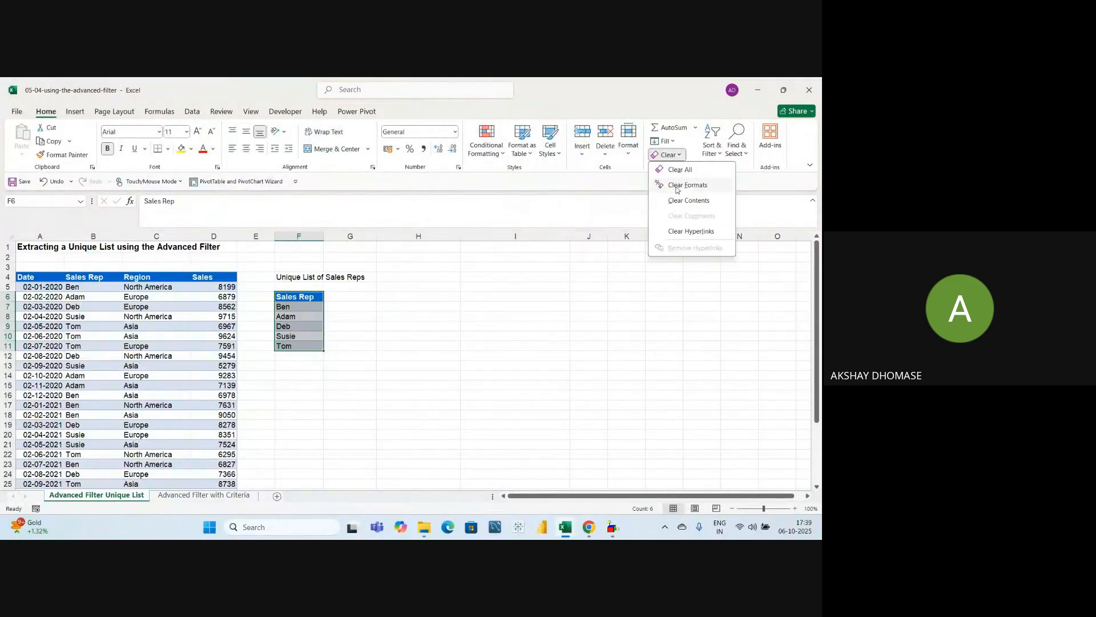
left_click(680, 170)
Step: Start the Advanced Filter from cell F6 and set it to copy the results to another location
left_click(305, 295)
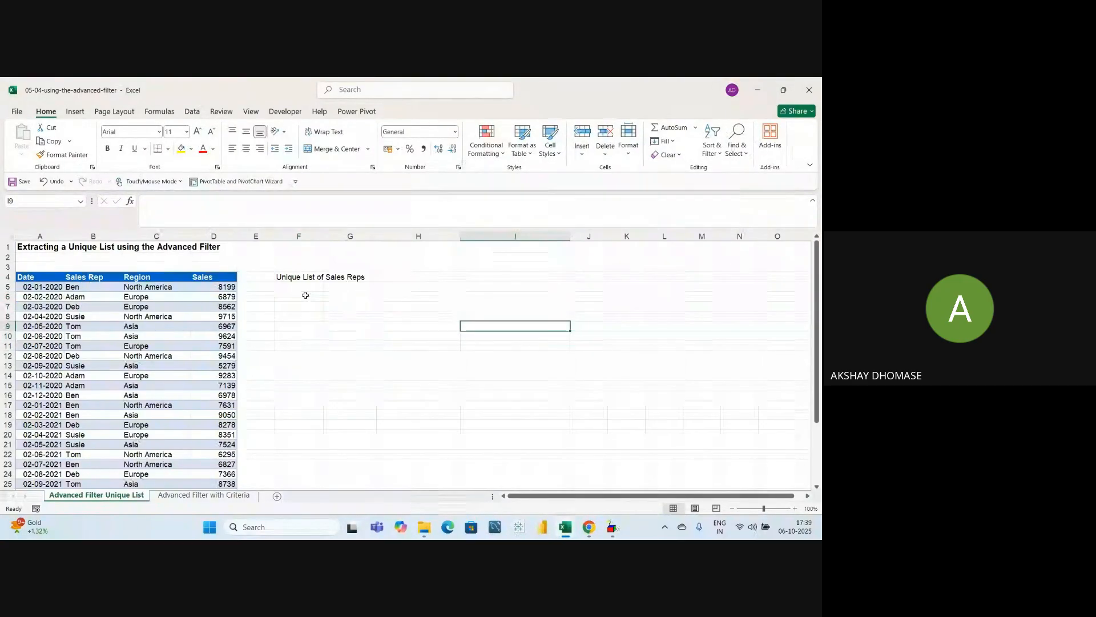
left_click(325, 336)
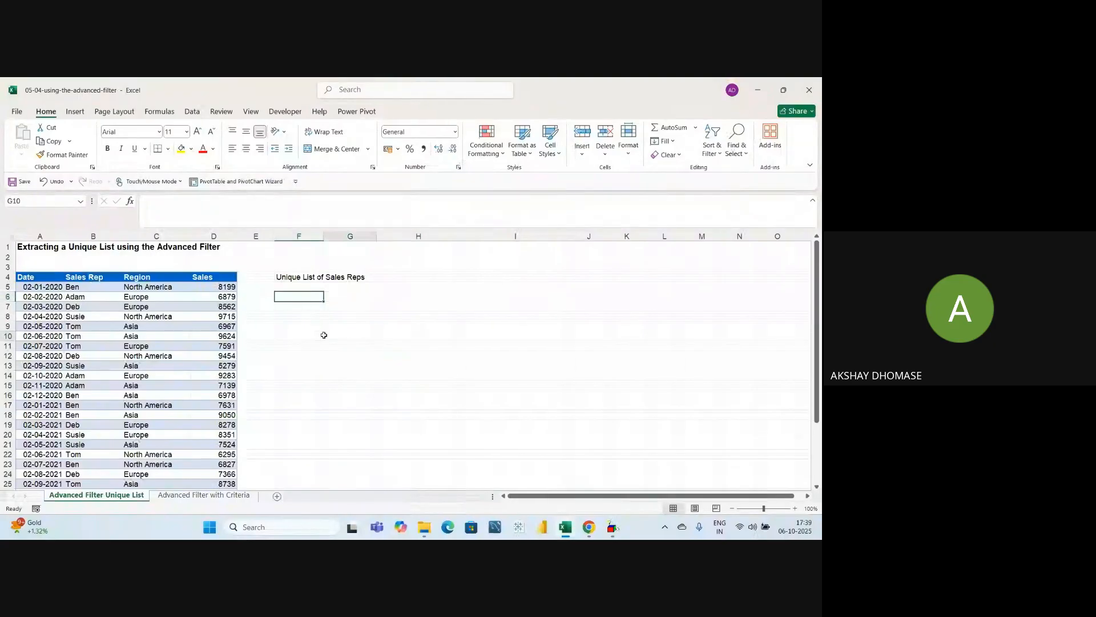
left_click(303, 296)
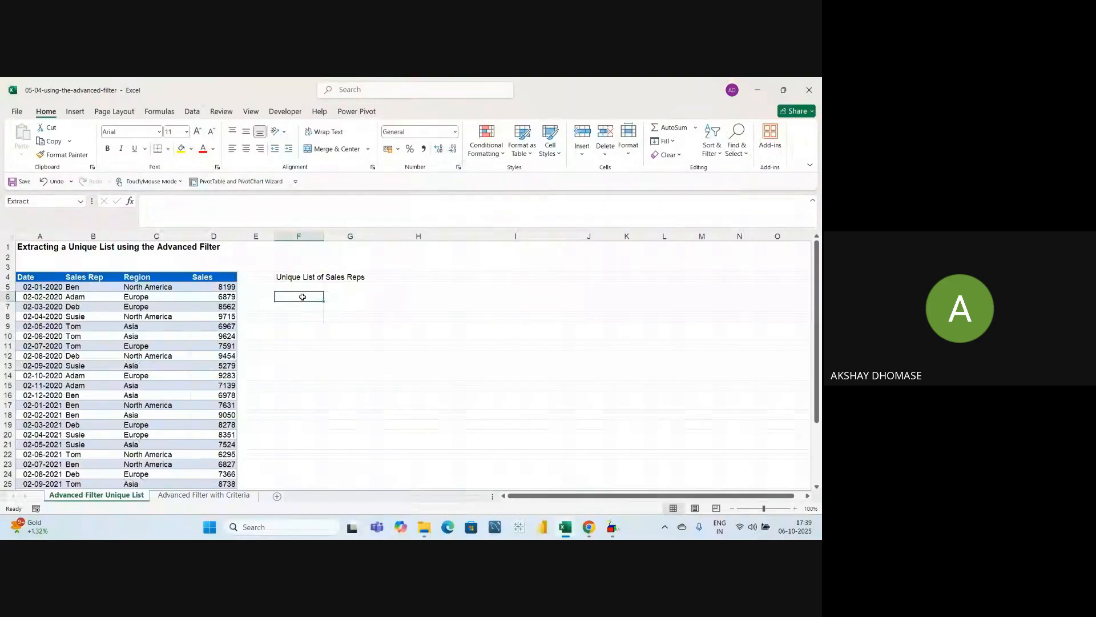
left_click(192, 111)
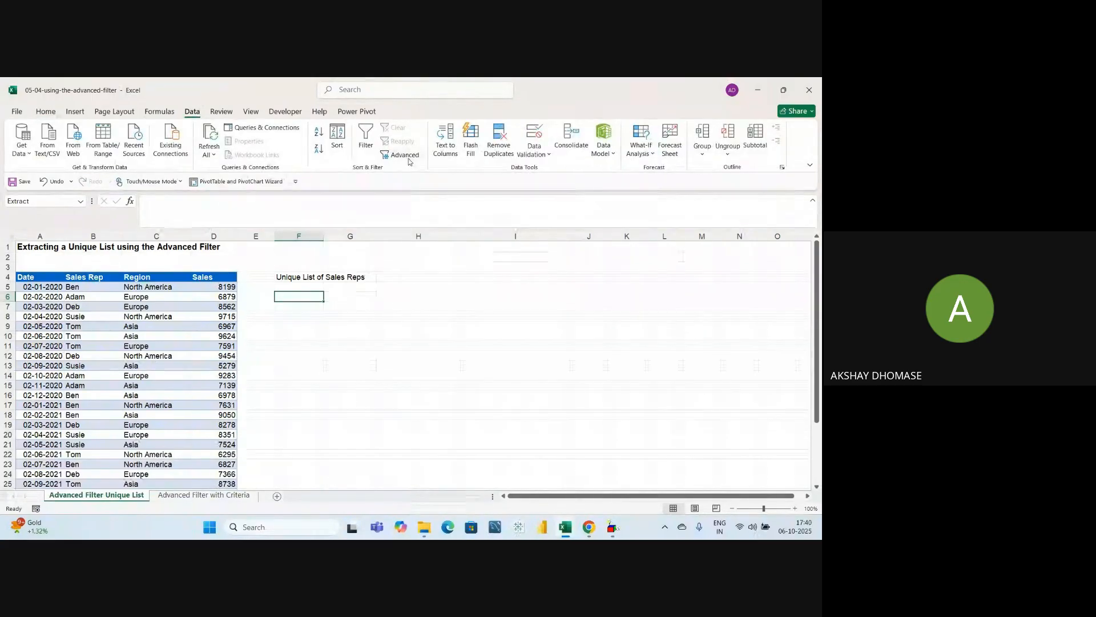
left_click(409, 161)
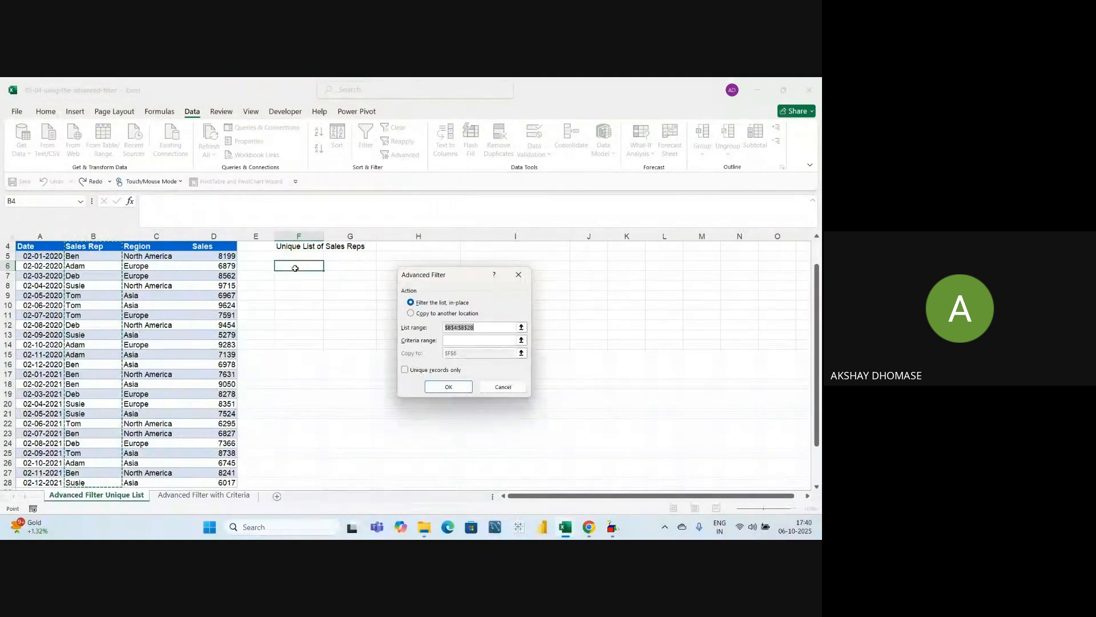
left_click(412, 313)
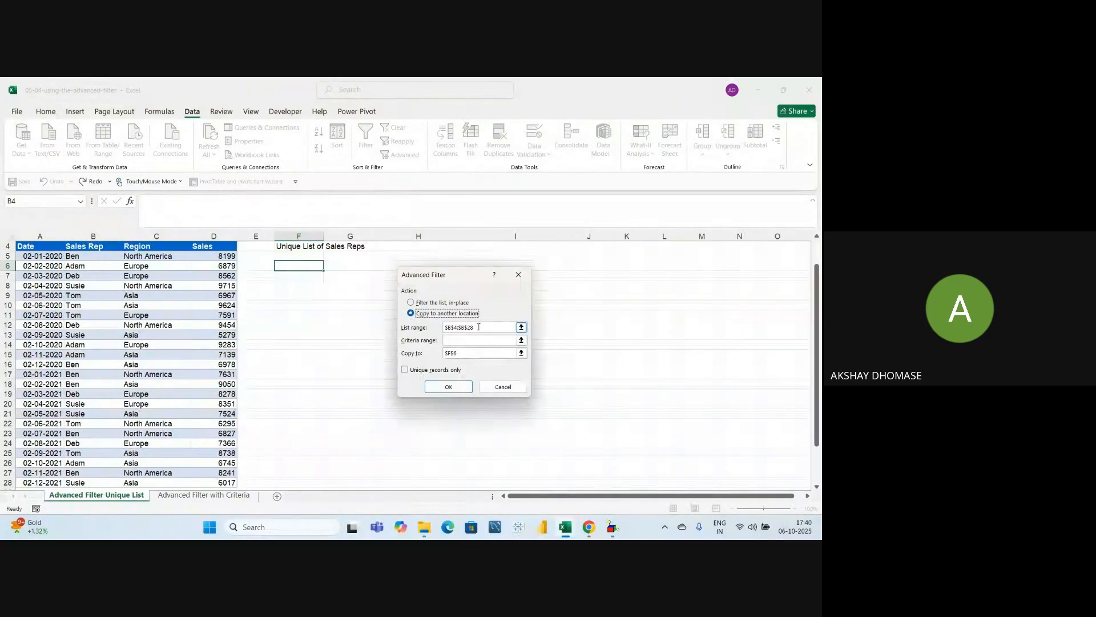
Step: Clear the prefilled List range and Copy to references, and set the list range to the Sales Rep column with its header, B4:B28
left_click_drag(478, 327, 439, 326)
key("BackSpace")
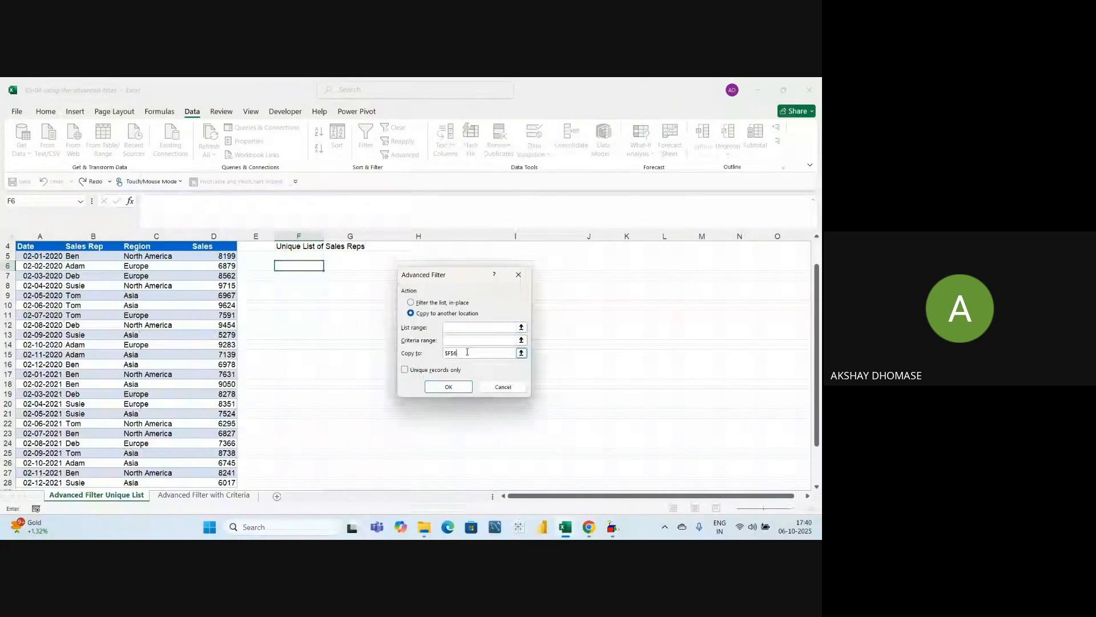
left_click_drag(467, 351, 439, 355)
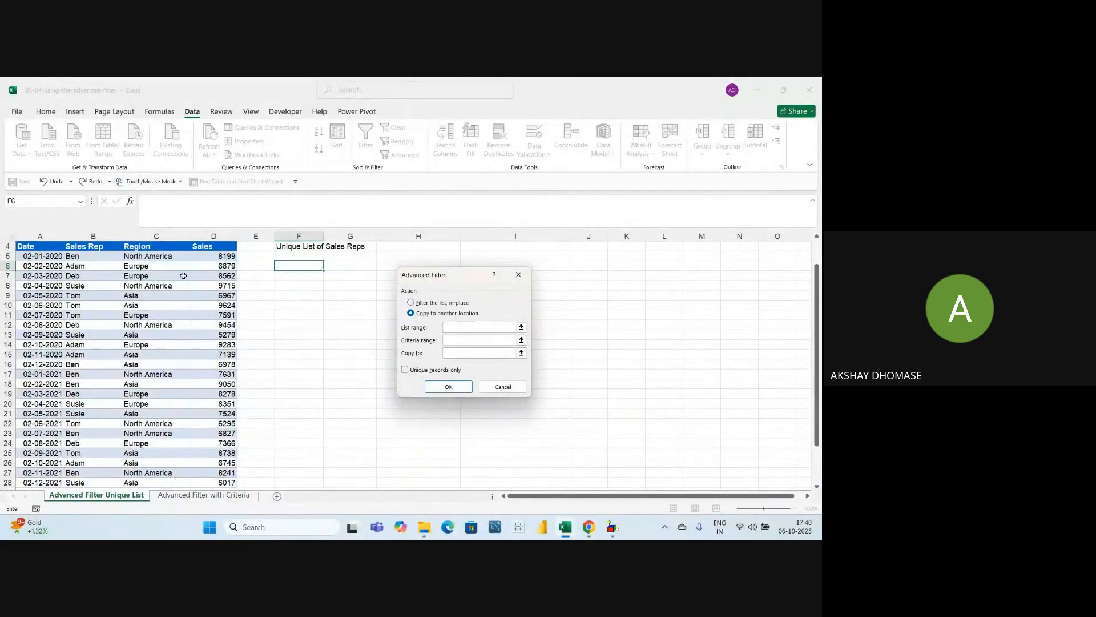
left_click_drag(93, 247, 89, 483)
scroll(94, 469, "down", 1)
scroll(98, 464, "up", 2)
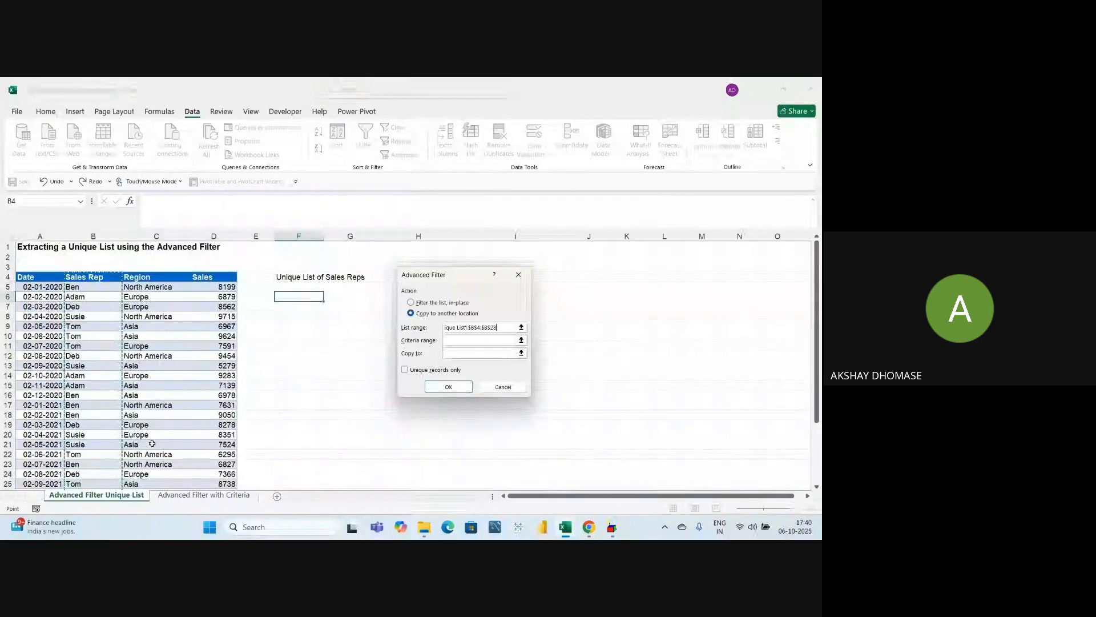
Step: Set F6 as the copy destination, limit the output to unique records only, and run the Advanced Filter
left_click(457, 353)
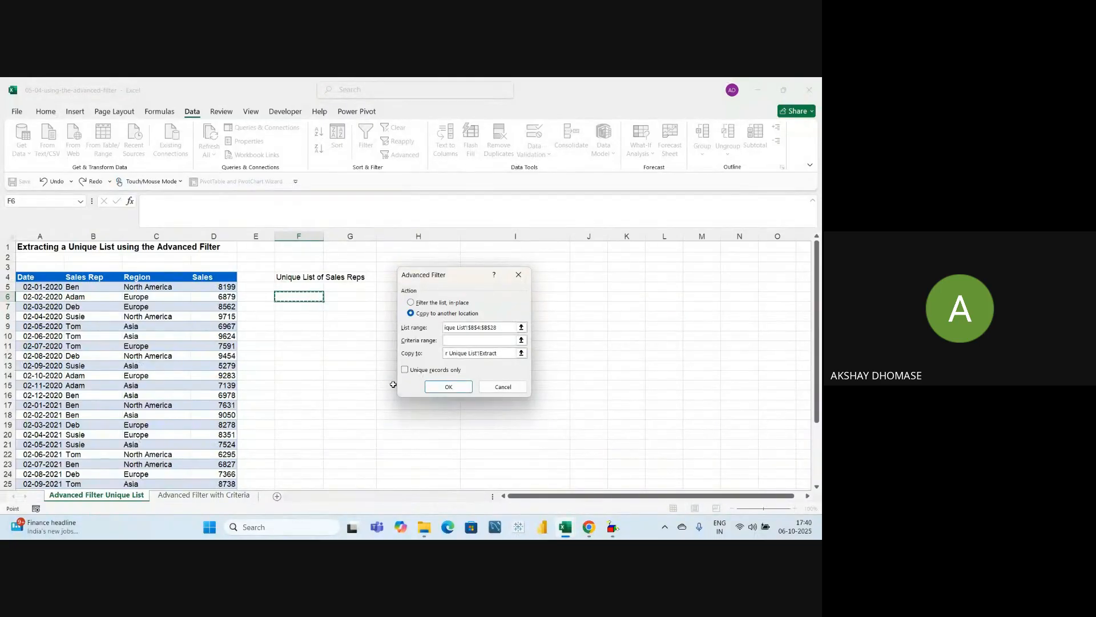
left_click(405, 370)
left_click(449, 386)
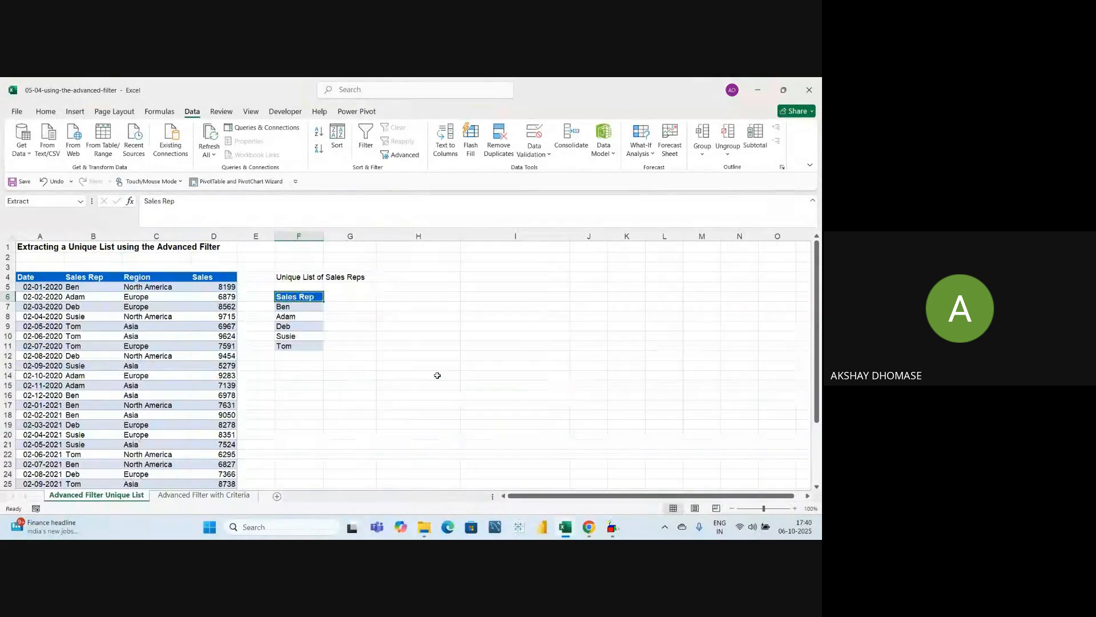
Step: Check the newly extracted list in F6:F11 against the Sales Rep names in column B
left_click(400, 355)
left_click_drag(297, 296, 302, 344)
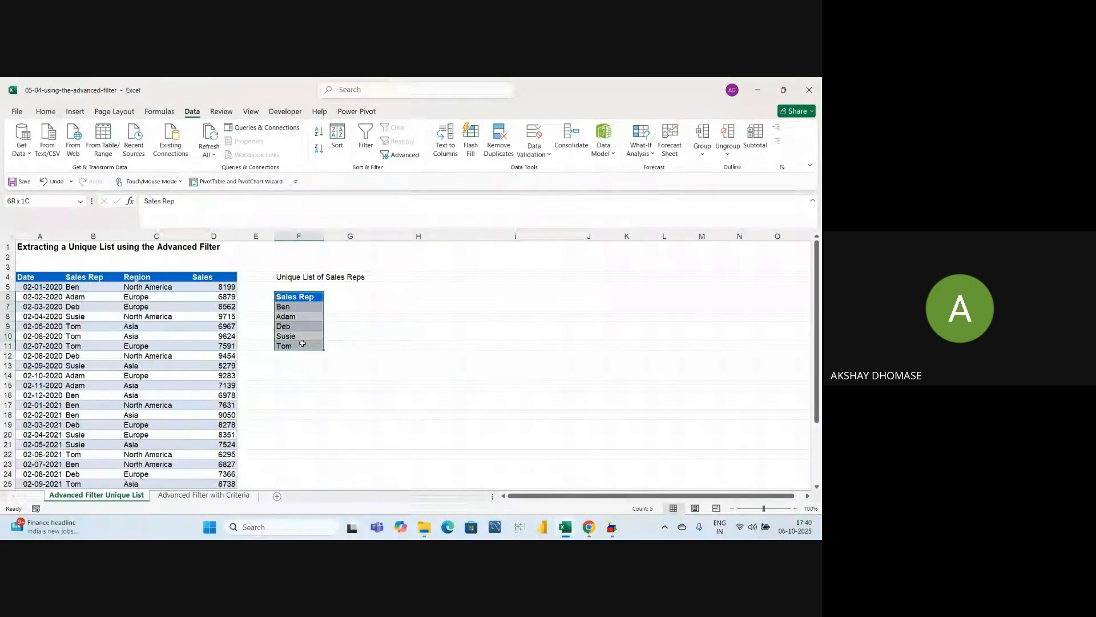
left_click(290, 394)
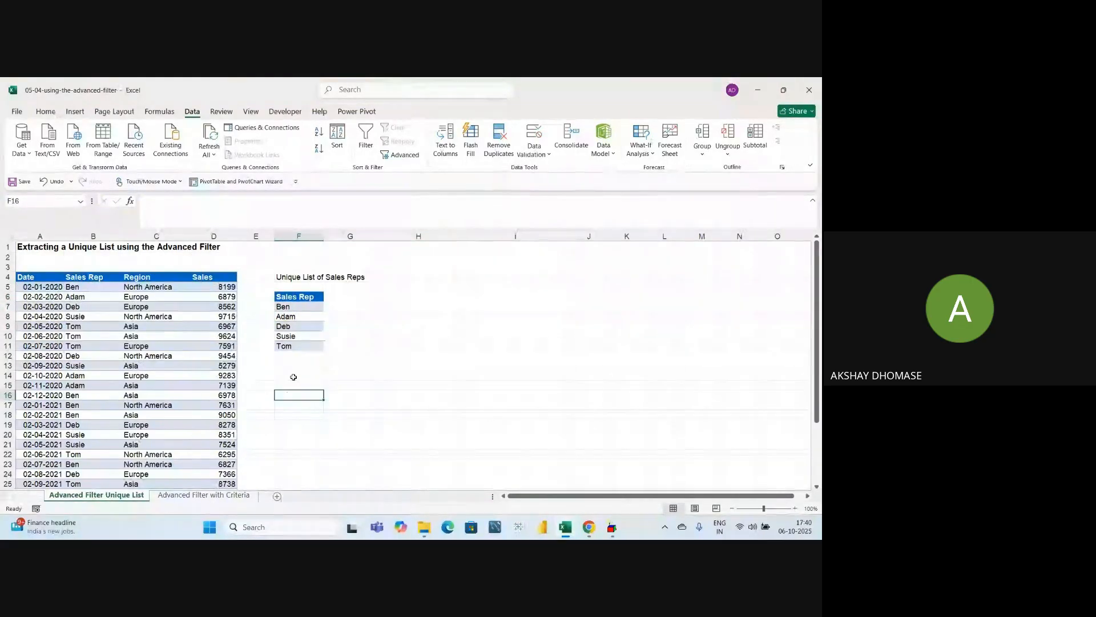
scroll(112, 311, "down", 2)
scroll(98, 276, "up", 2)
left_click_drag(84, 290, 114, 482)
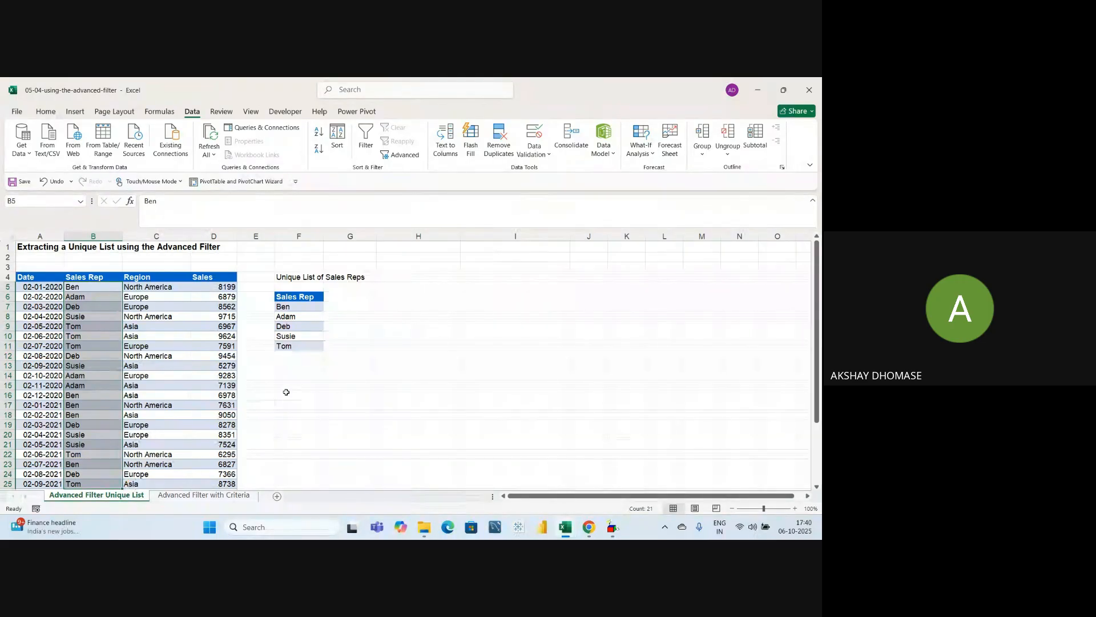
left_click_drag(299, 300, 299, 346)
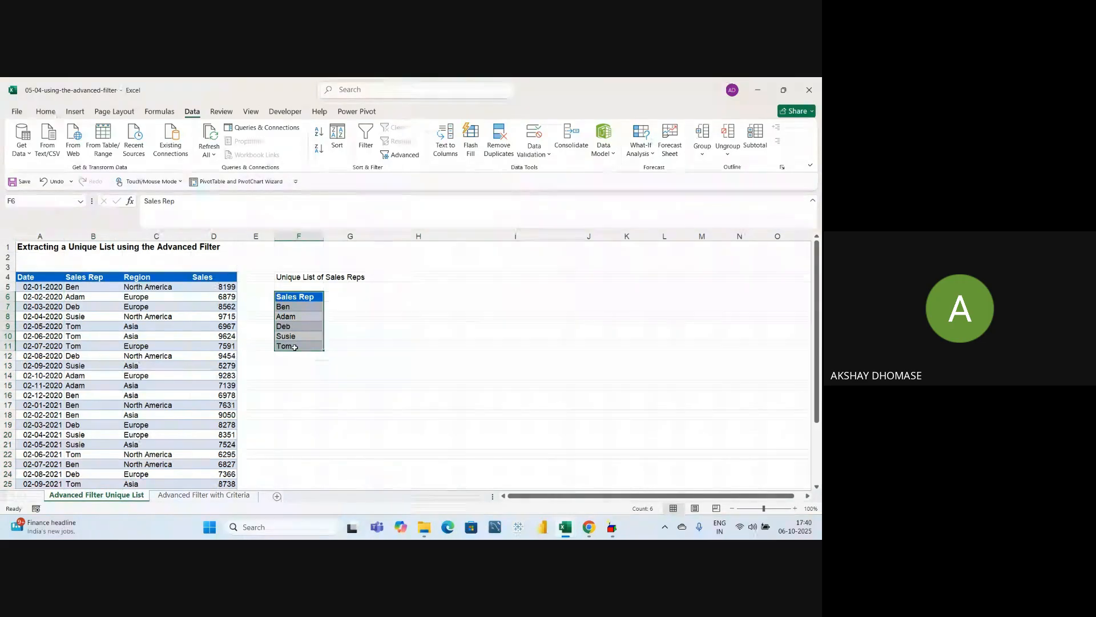
left_click(299, 385)
left_click_drag(299, 297, 298, 346)
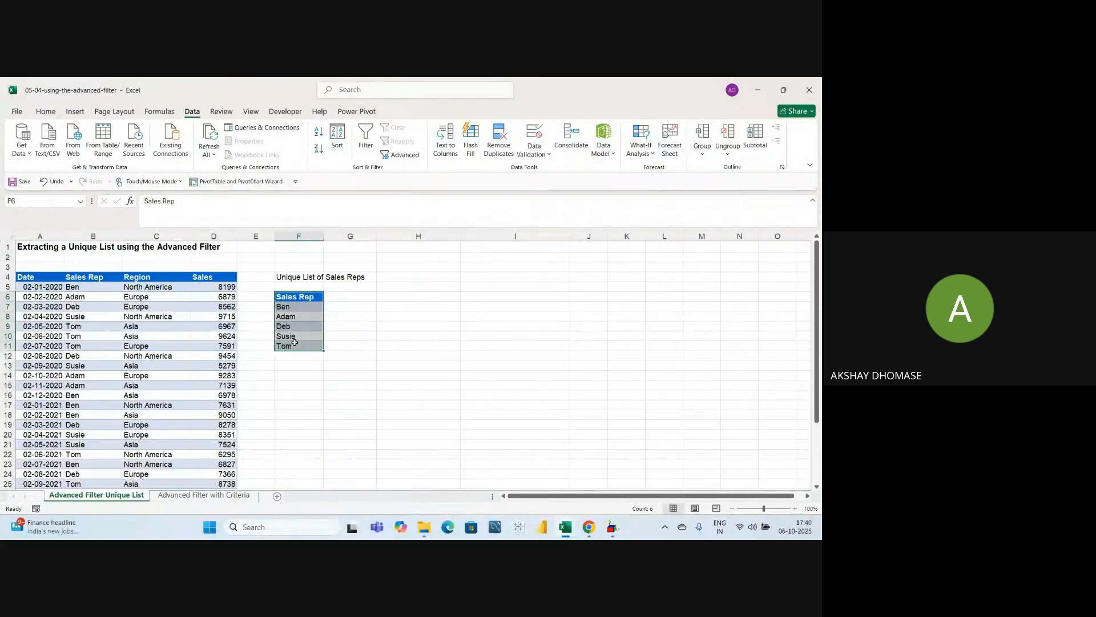
left_click(307, 372)
left_click_drag(298, 297, 293, 346)
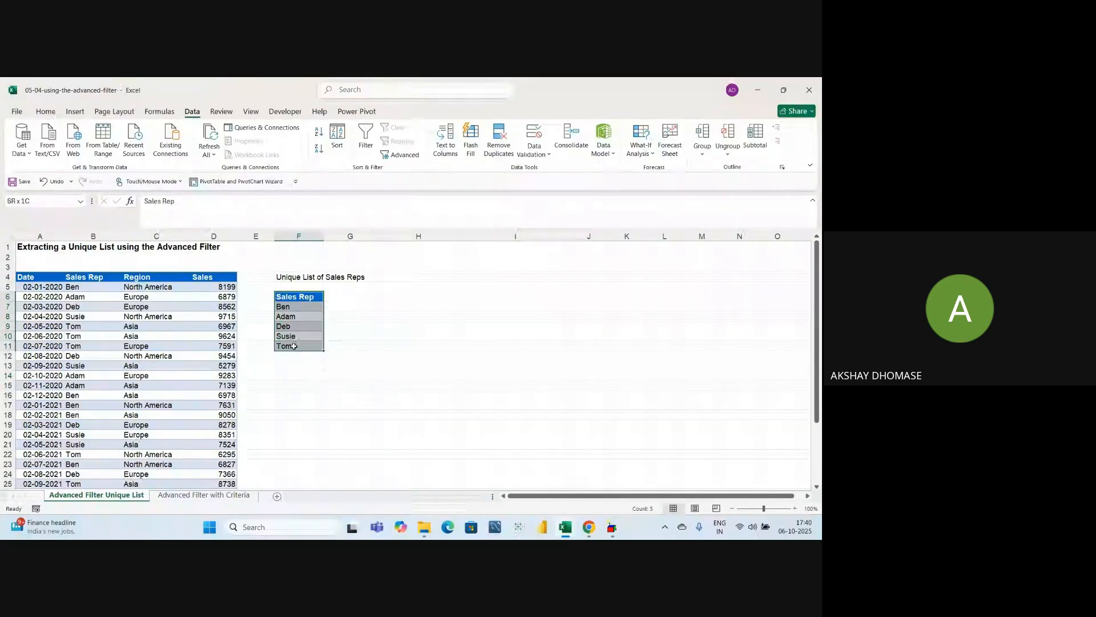
Step: Switch from the workbook to the Google Meet window in Chrome
key("alt+Tab")
key("alt+Tab")
key("alt+Tab")
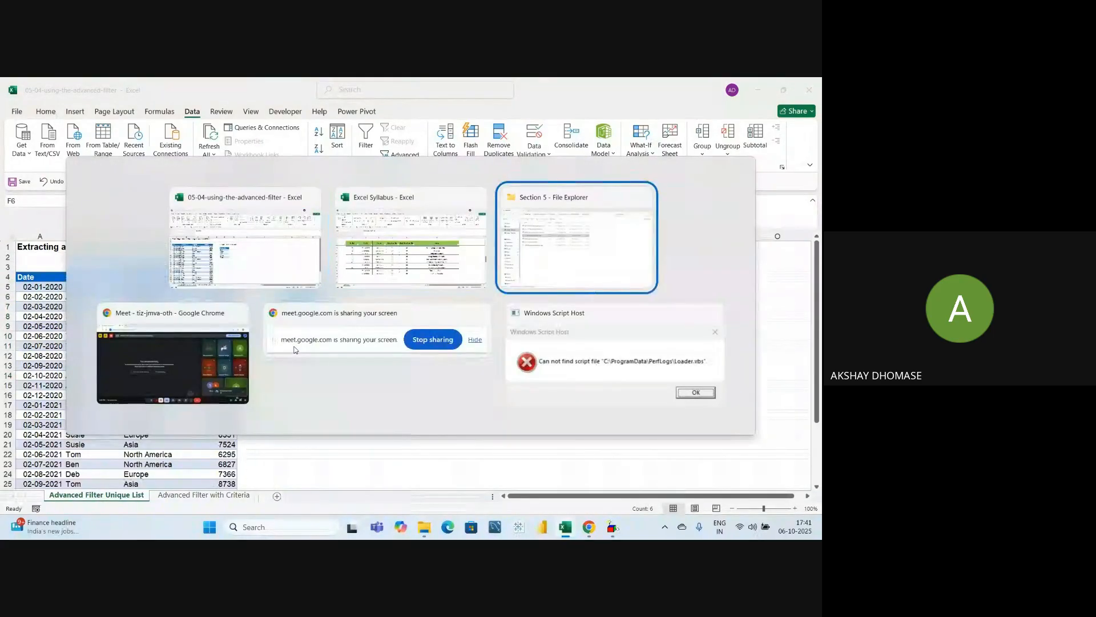
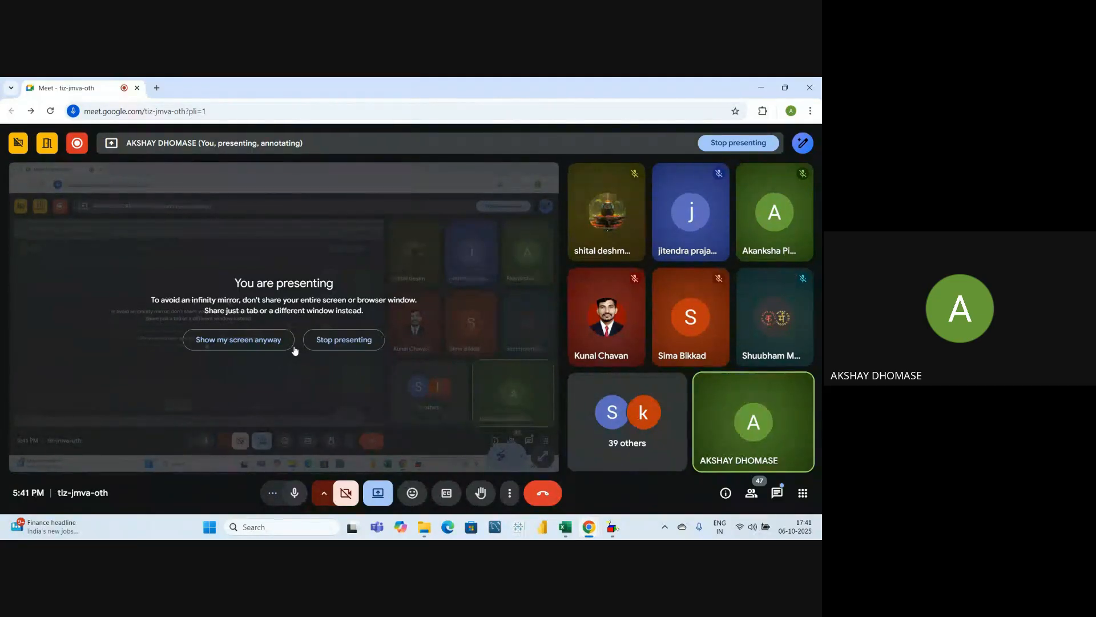
Step: Switch back to the 05-04-using-the-advanced-filter workbook in Excel and close it without saving the changes
key("alt+Tab")
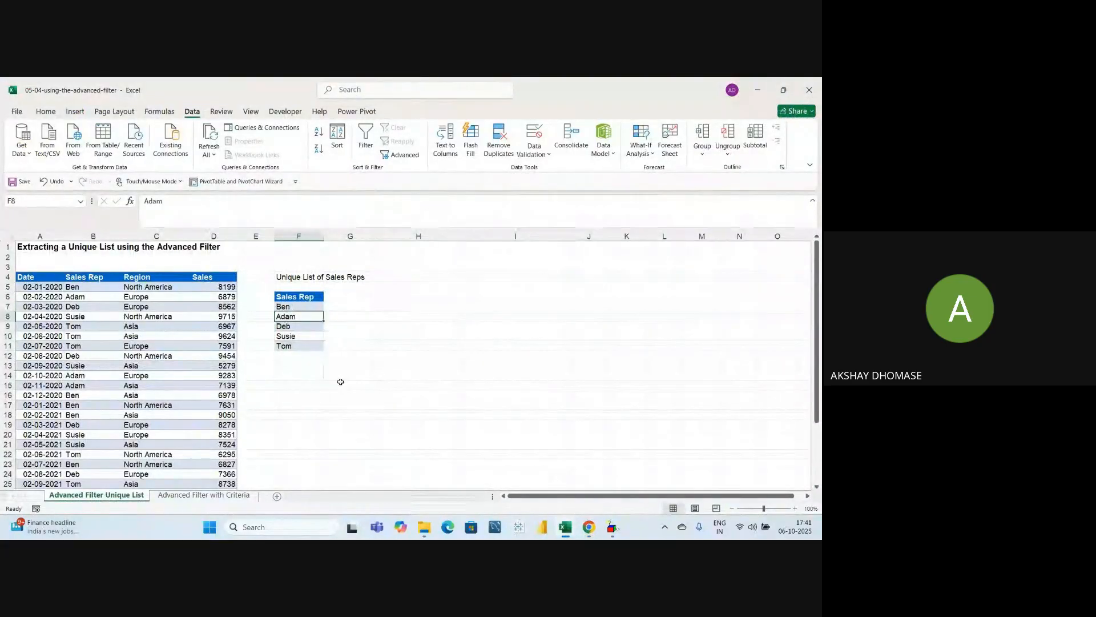
left_click(341, 384)
left_click(809, 90)
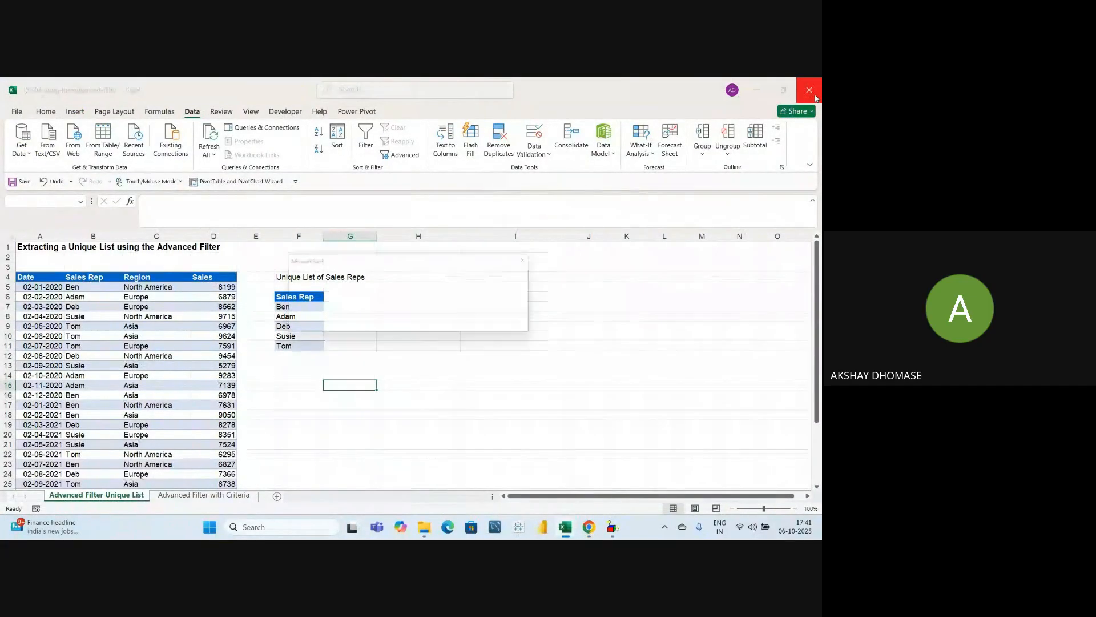
left_click(464, 324)
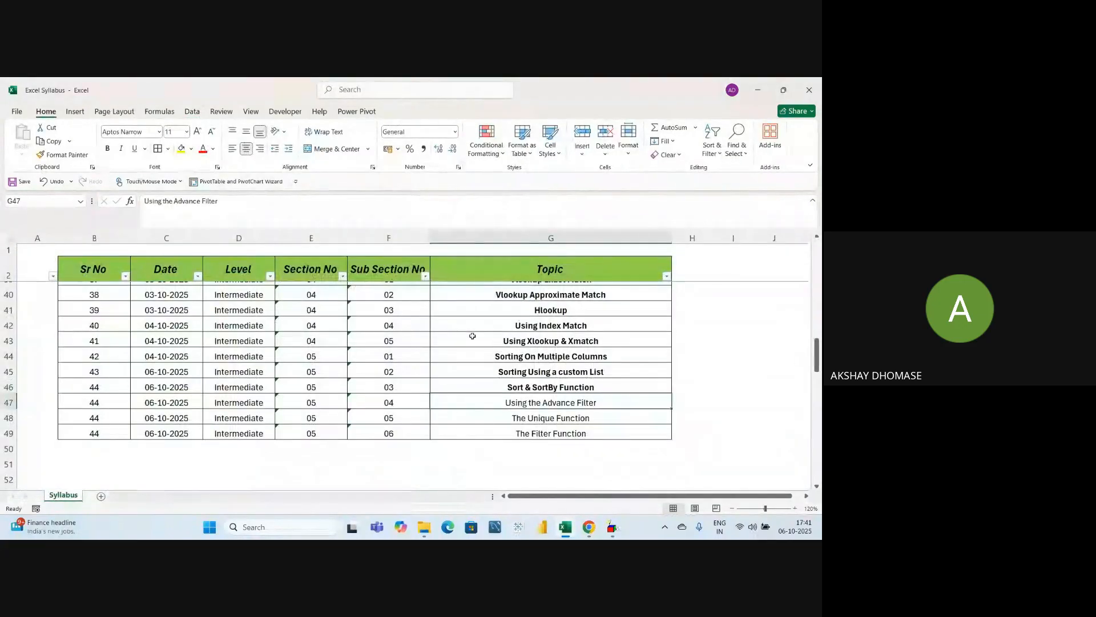
Step: Make the topic "Using the Advance Filter" in G47 of the Excel Syllabus workbook bold
left_click(108, 148)
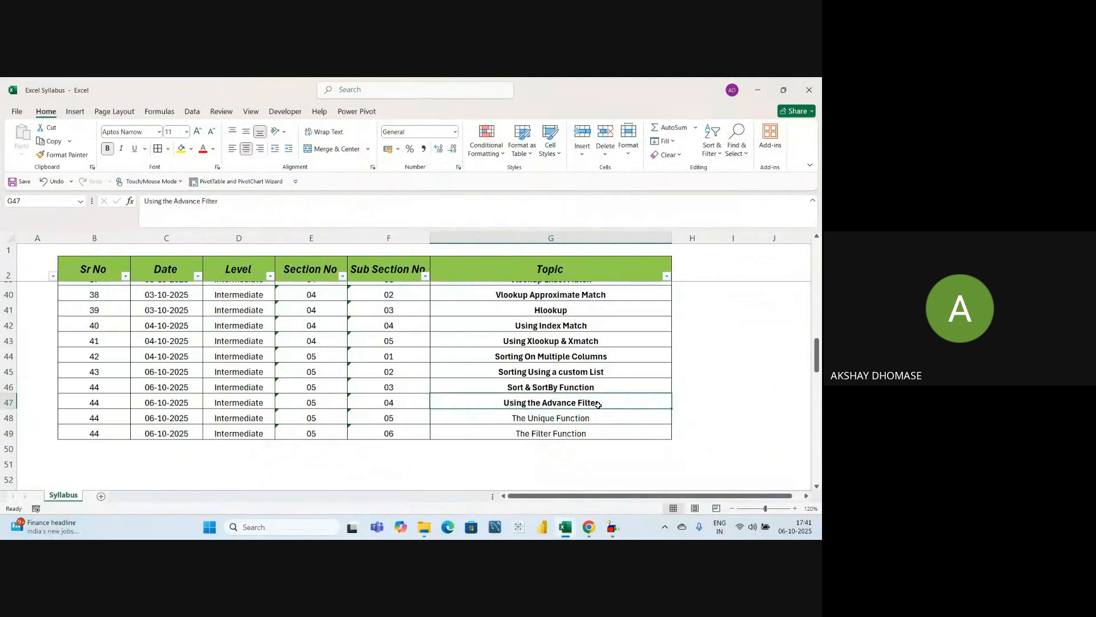
left_click(516, 423)
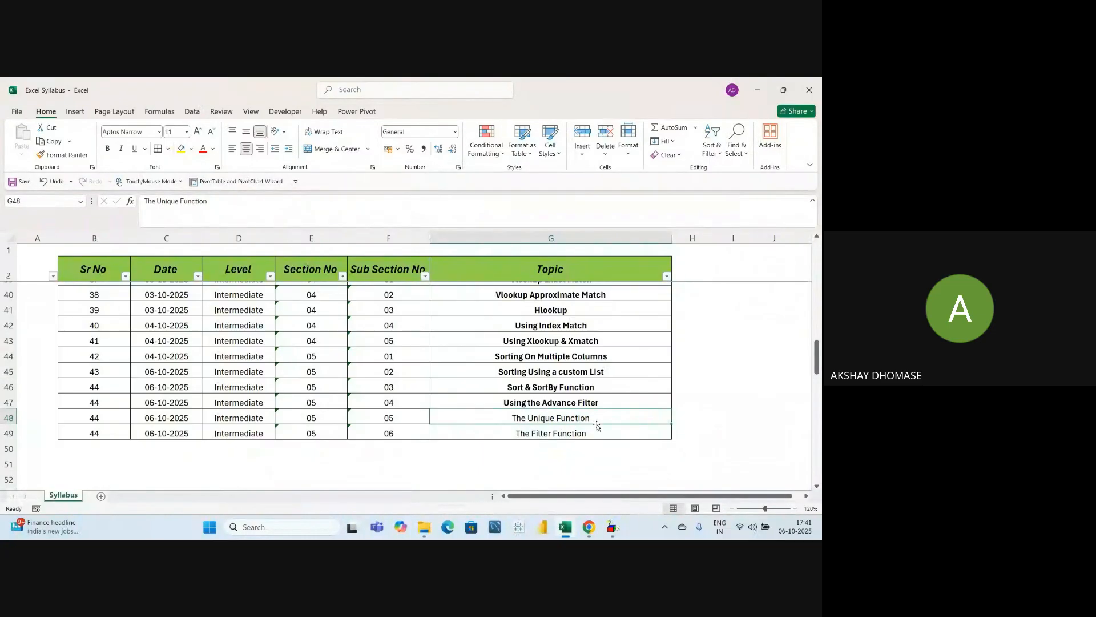
left_click(588, 405)
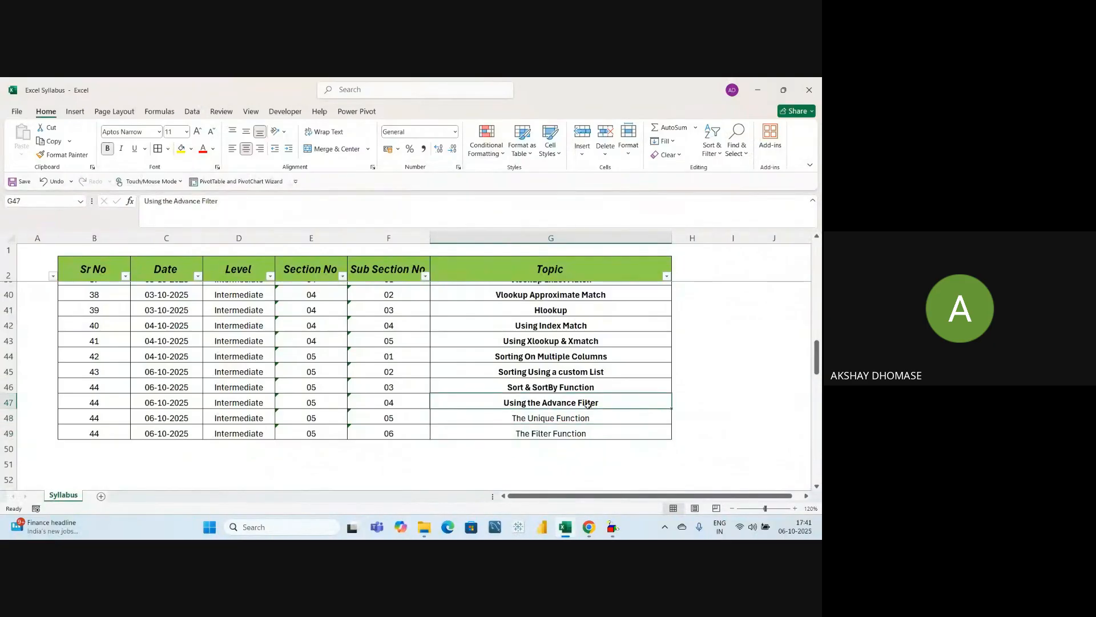
Step: Switch to the Section 5 folder in File Explorer and open the workbook 05-05-the-unique-function
key("alt+Tab")
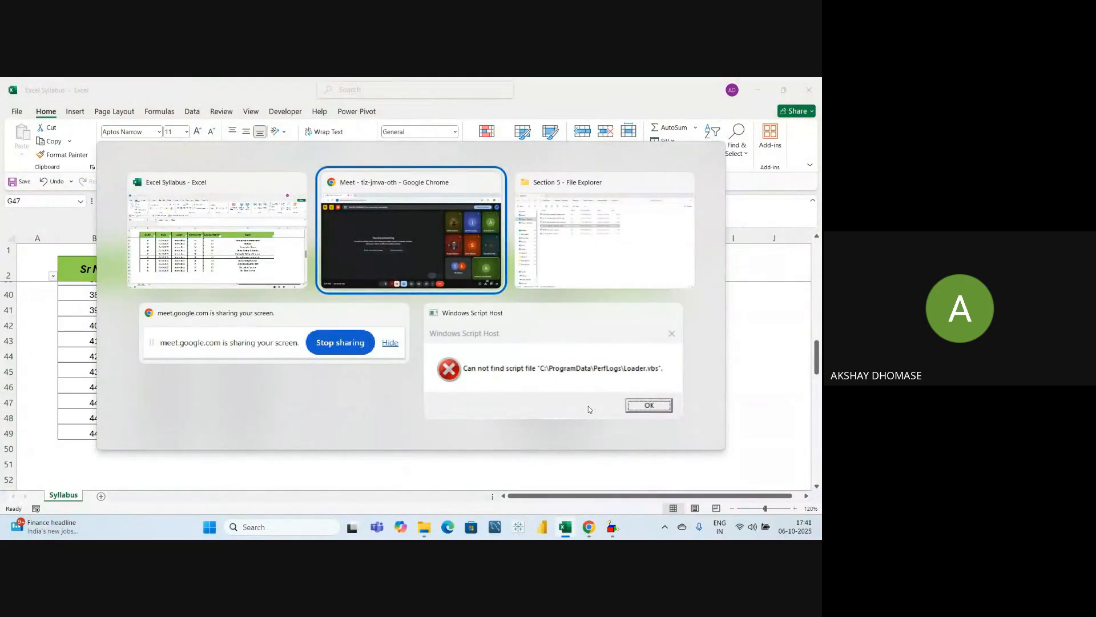
key("alt+Tab")
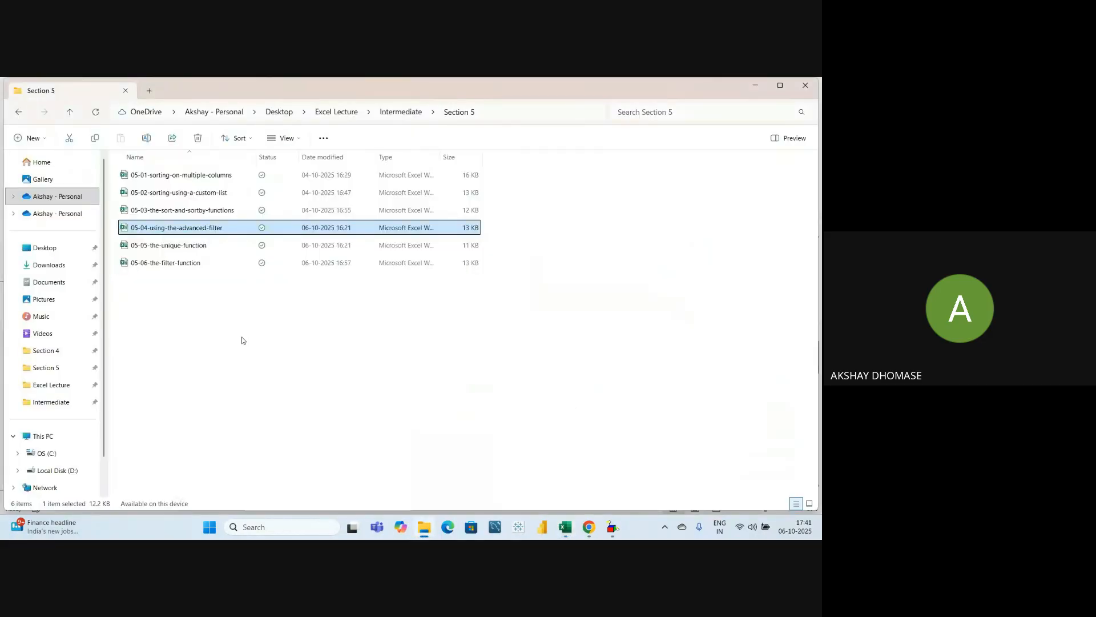
left_click(242, 340)
double_click(193, 246)
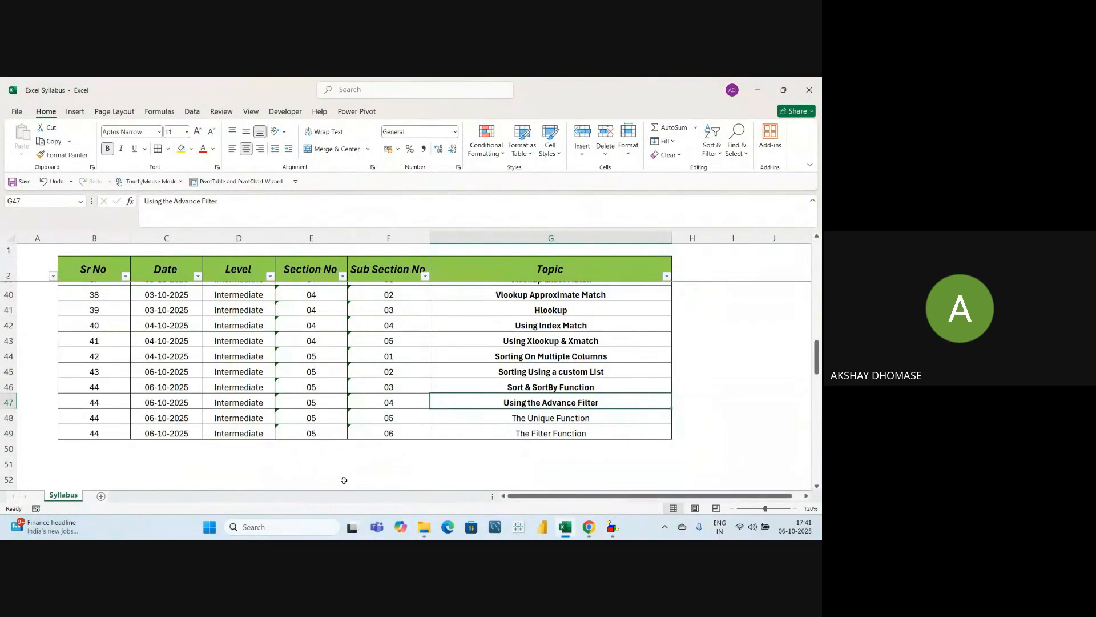
left_click(386, 414)
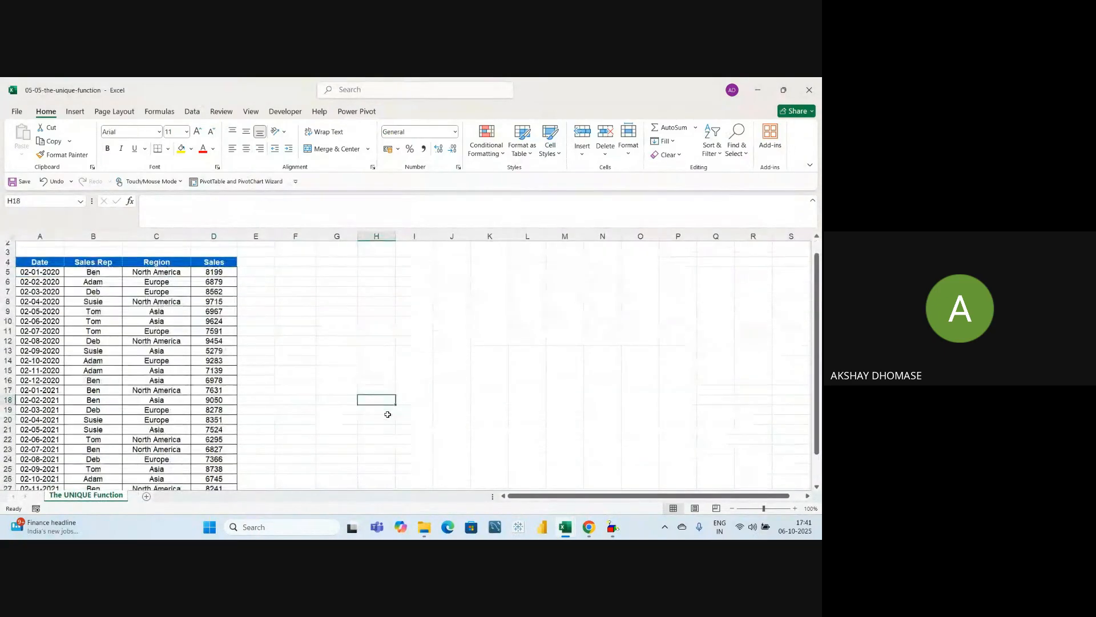
scroll(387, 414, "up", 1)
left_click(406, 346)
left_click(296, 326)
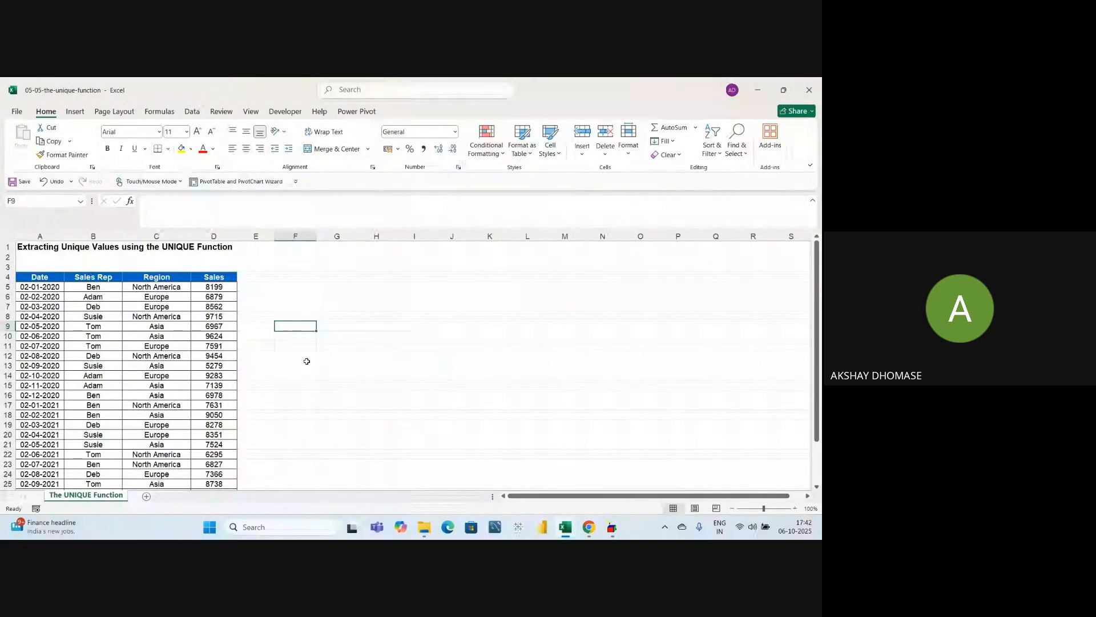
key("Down")
key("Down")
key("Down")
key("Down")
key("Down")
key("Down")
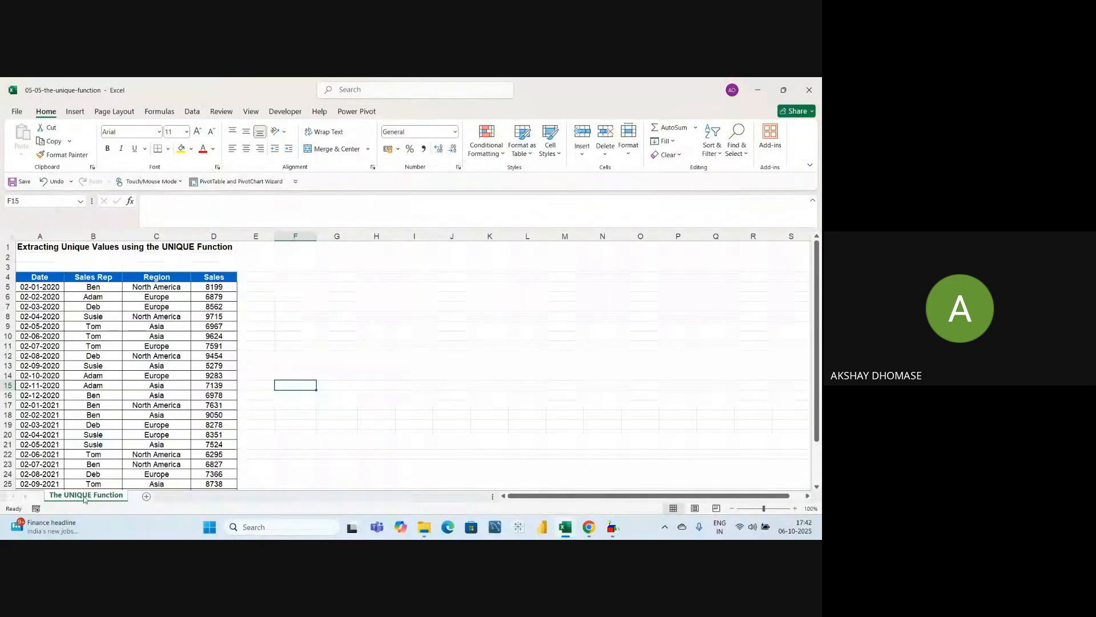
left_click(413, 375)
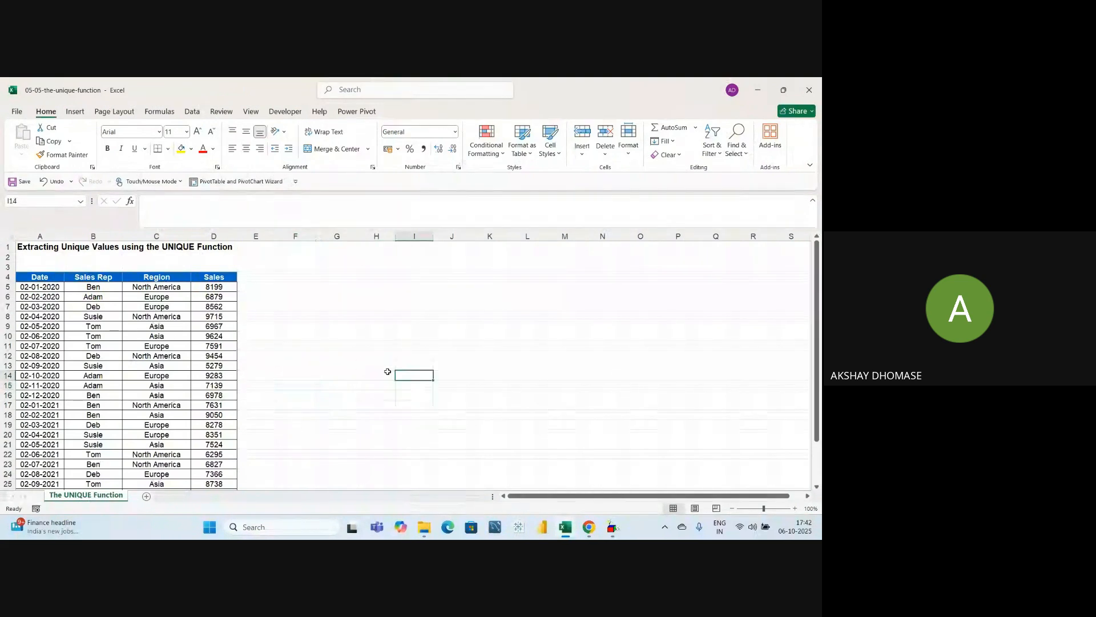
Step: Examine the sales table, especially the repeated names in the Sales Rep column, and the empty area beside it
left_click(139, 335)
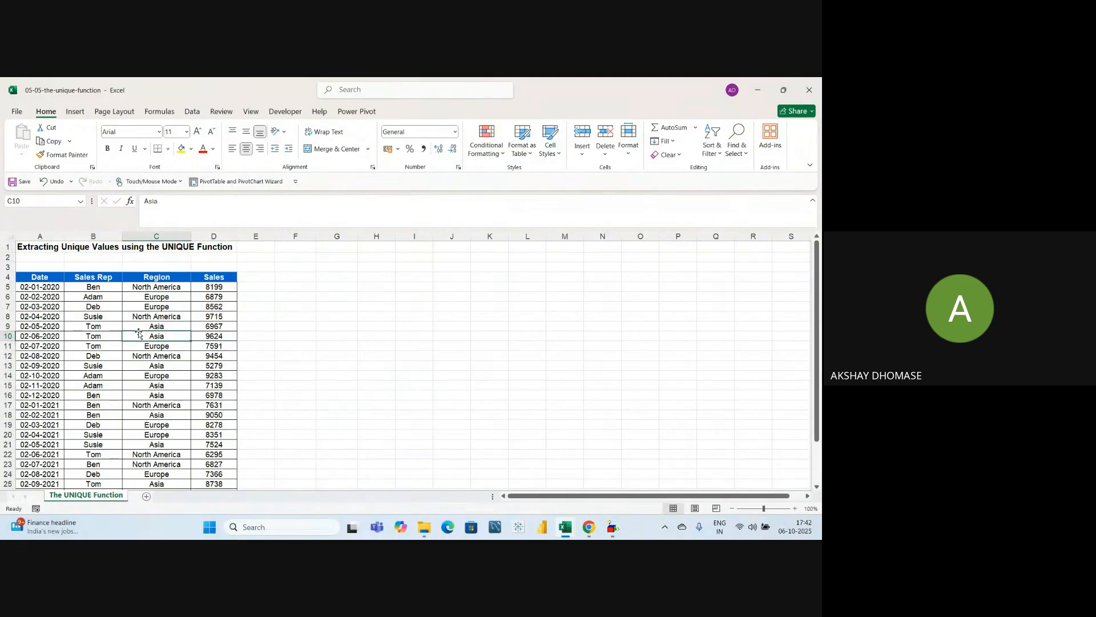
left_click(155, 377)
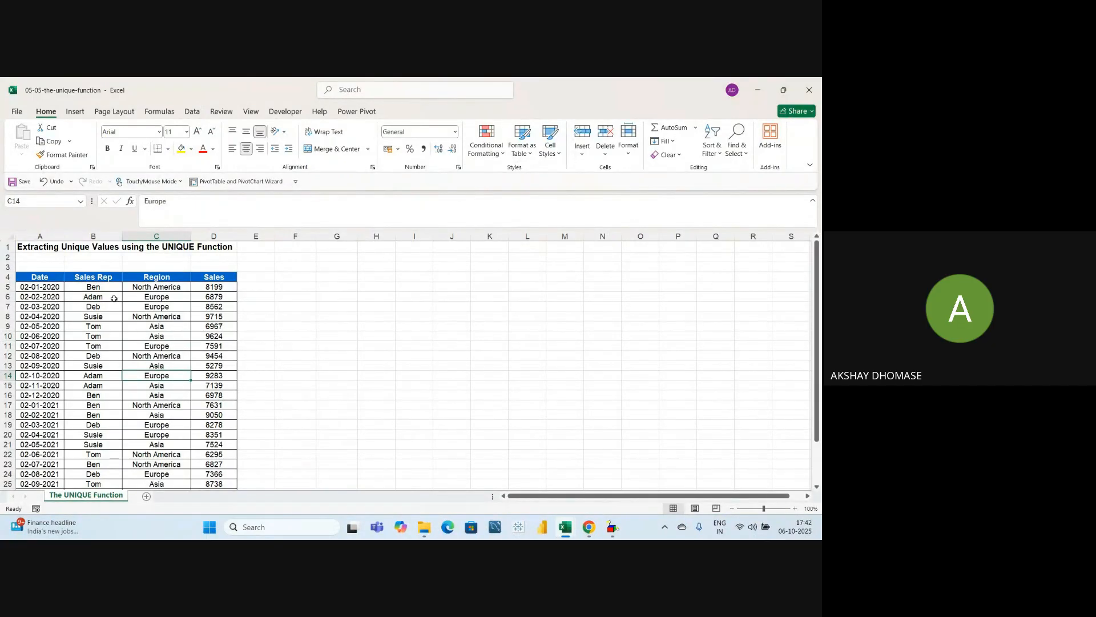
left_click_drag(94, 287, 106, 347)
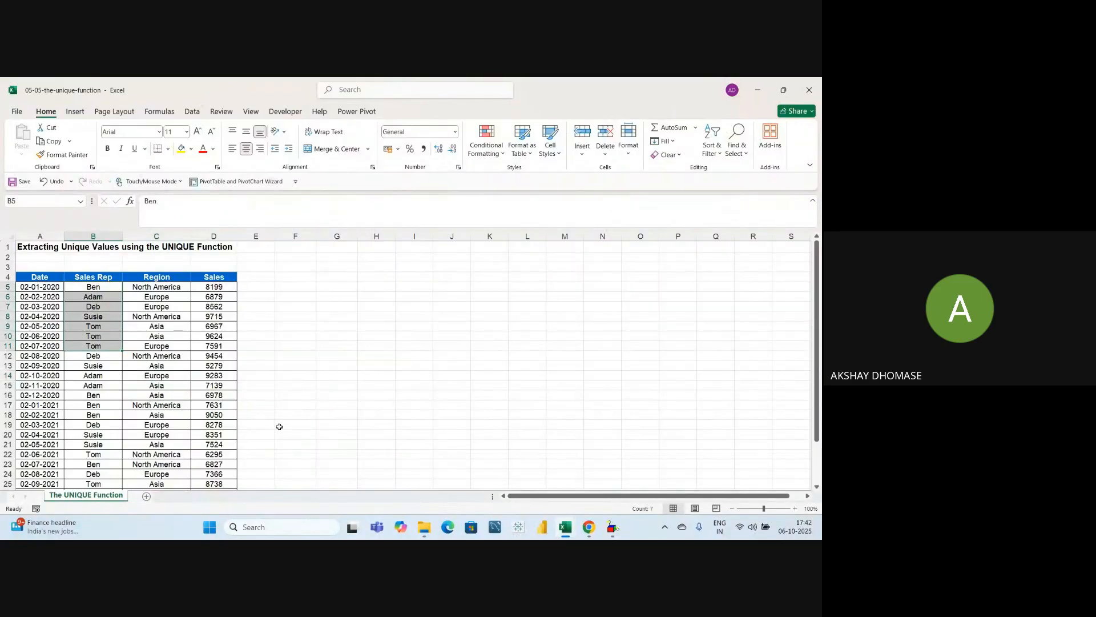
left_click(300, 355)
left_click(344, 336)
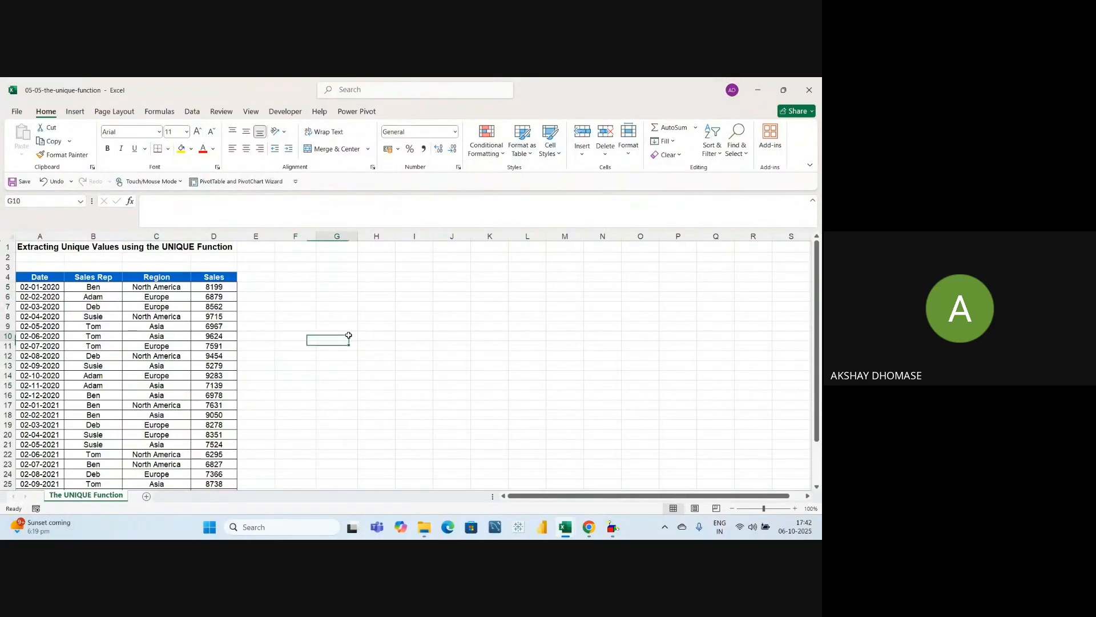
left_click(379, 287)
left_click(377, 386)
left_click(307, 286)
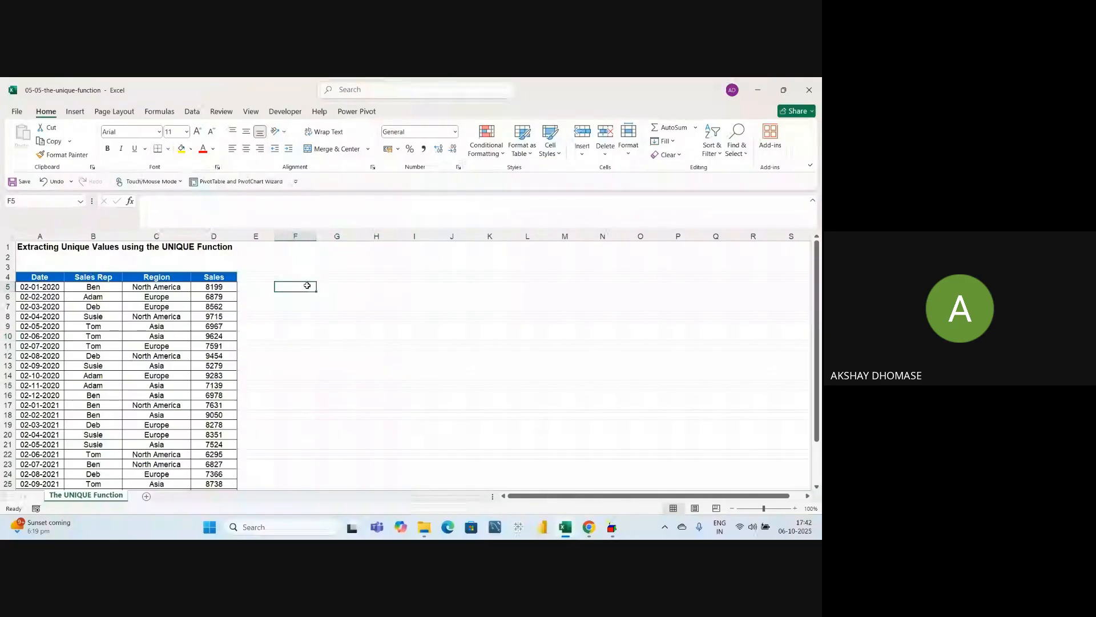
left_click(90, 278)
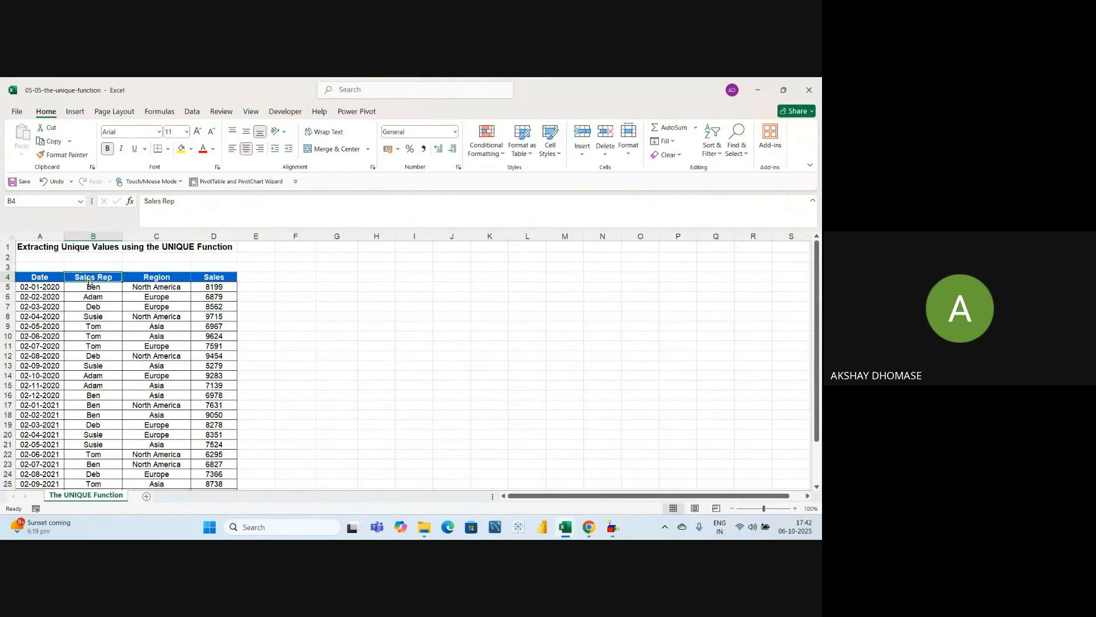
left_click_drag(94, 287, 108, 405)
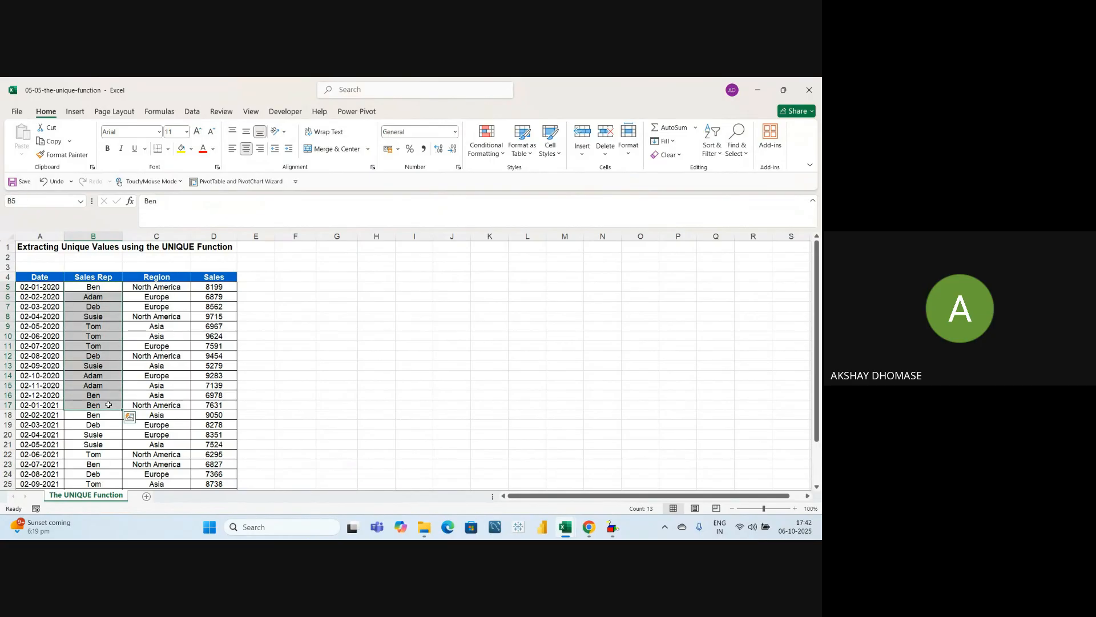
left_click(322, 359)
Step: Start a UNIQUE formula in F6 with the Sales Rep names in B5:B29 as its array
left_click(302, 299)
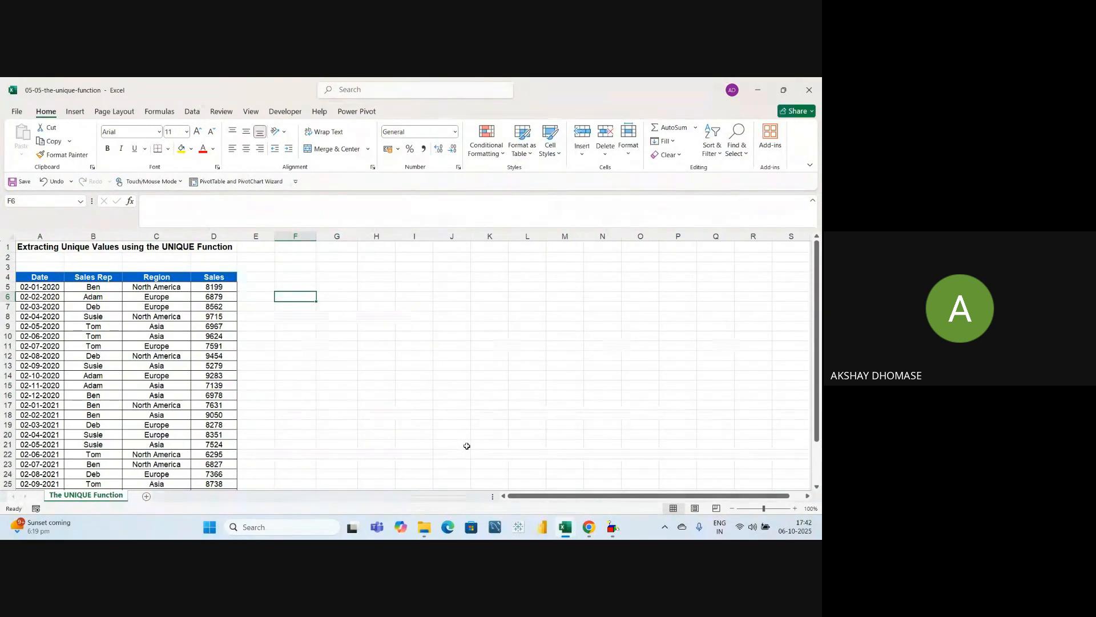
type("=")
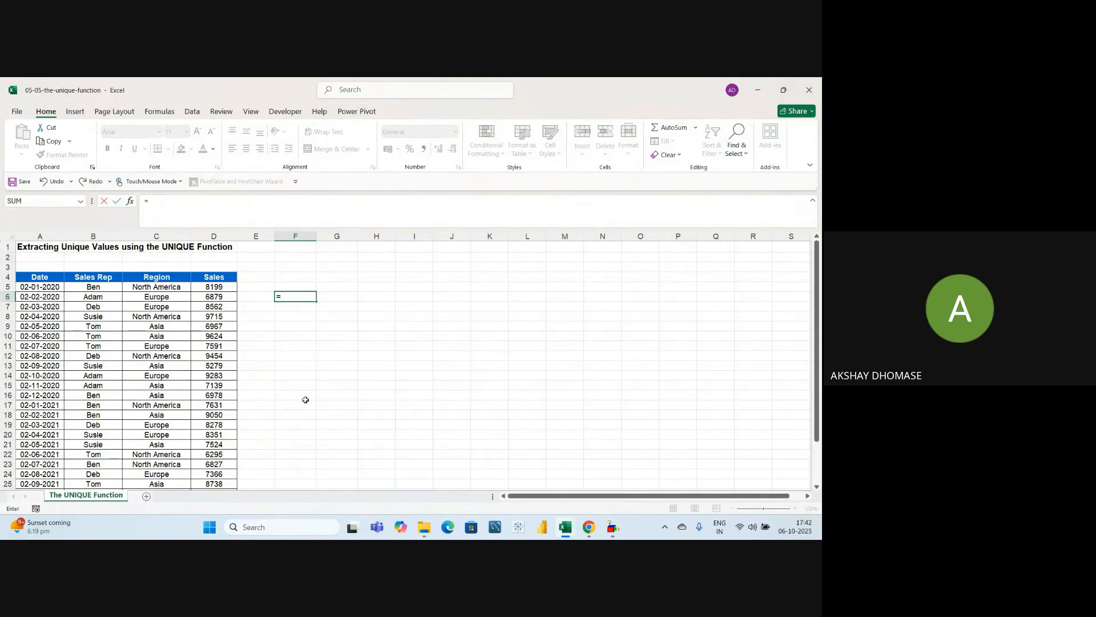
type("uniqu")
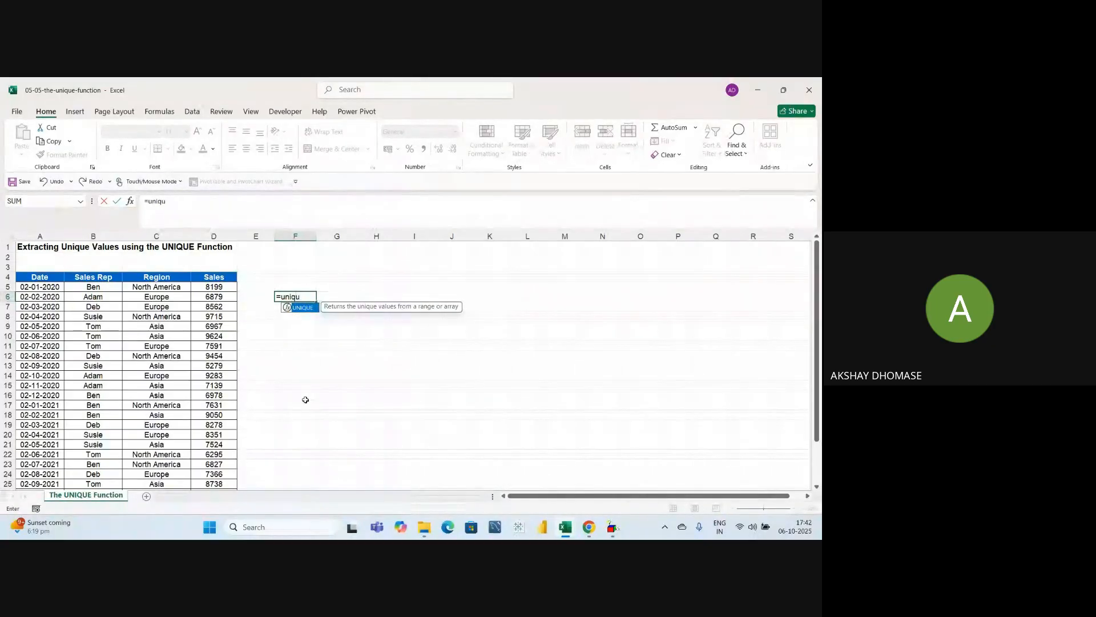
type("e")
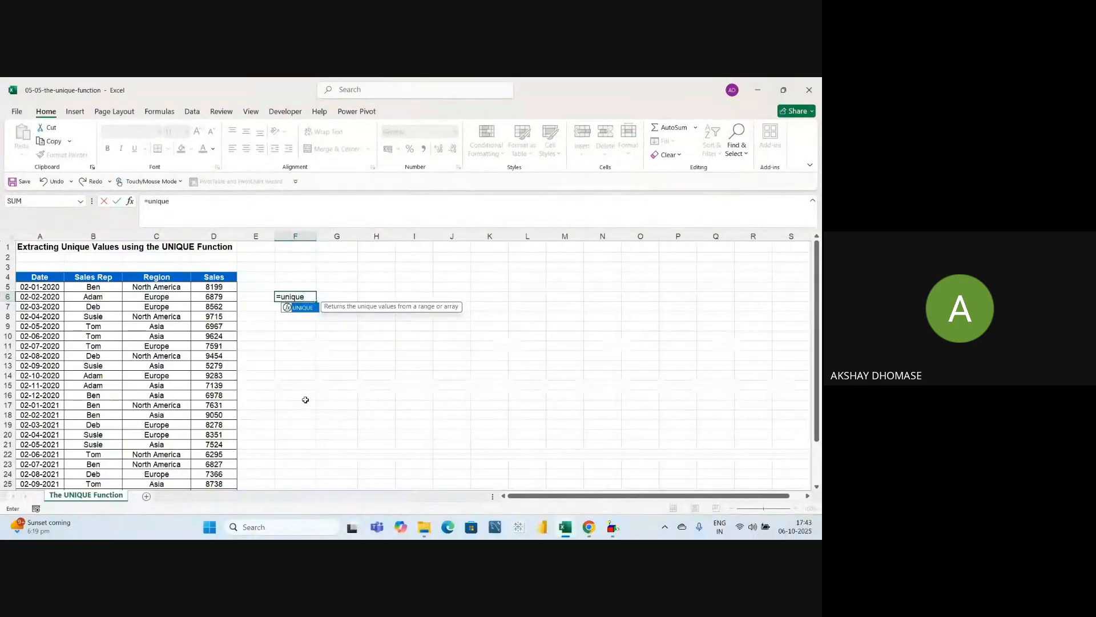
key("Tab")
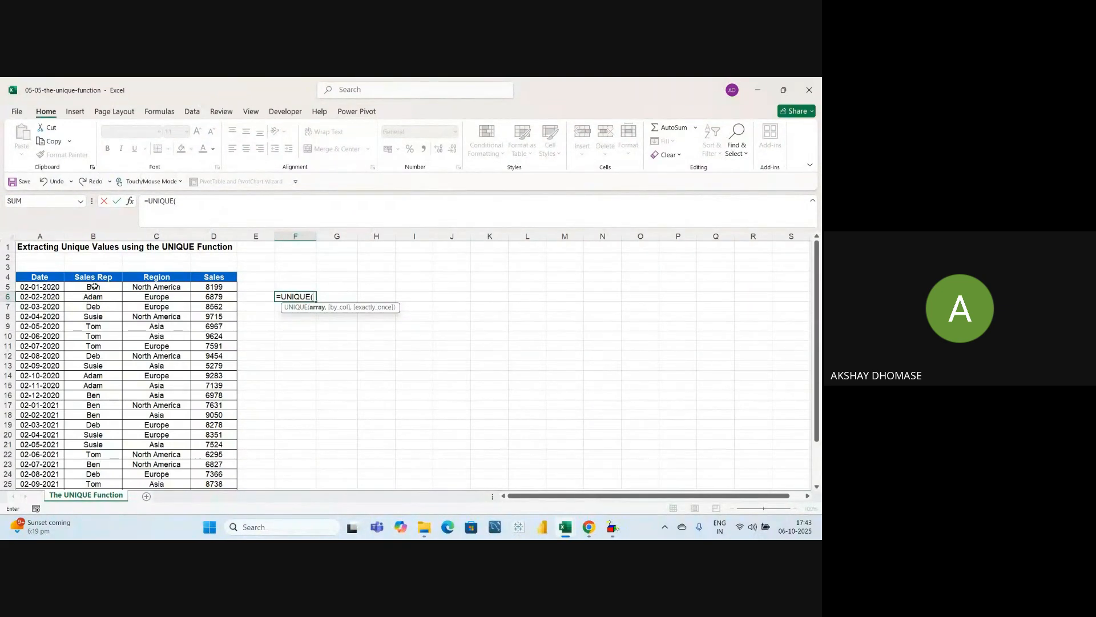
left_click_drag(94, 286, 94, 476)
scroll(96, 424, "up", 2)
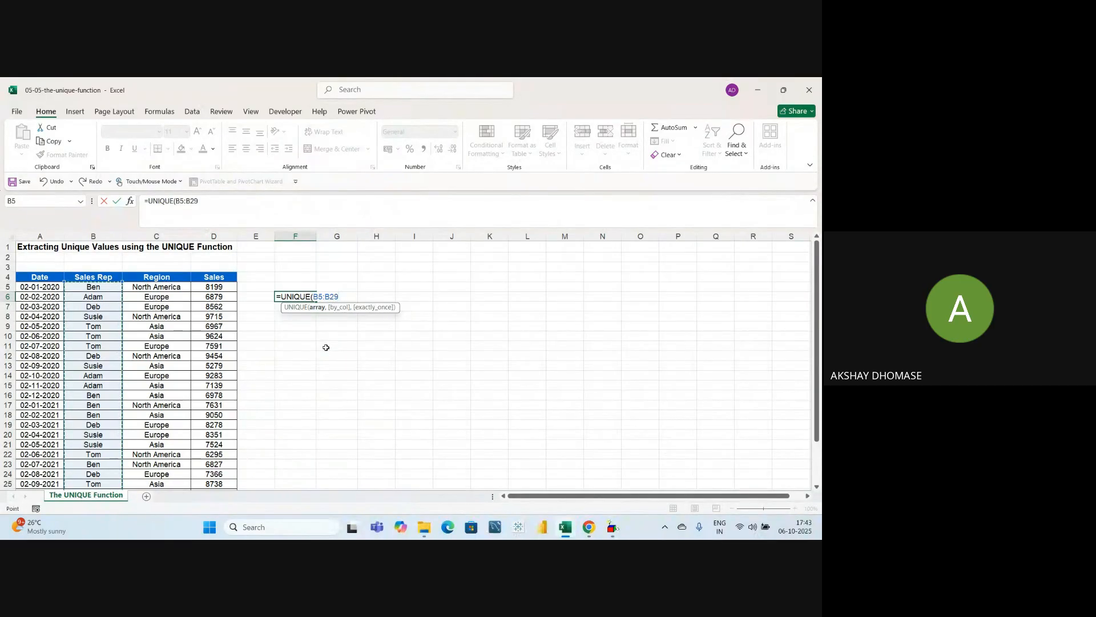
Step: Set the by_col argument of the UNIQUE formula in F6 to FALSE so that it returns unique rows
type(",")
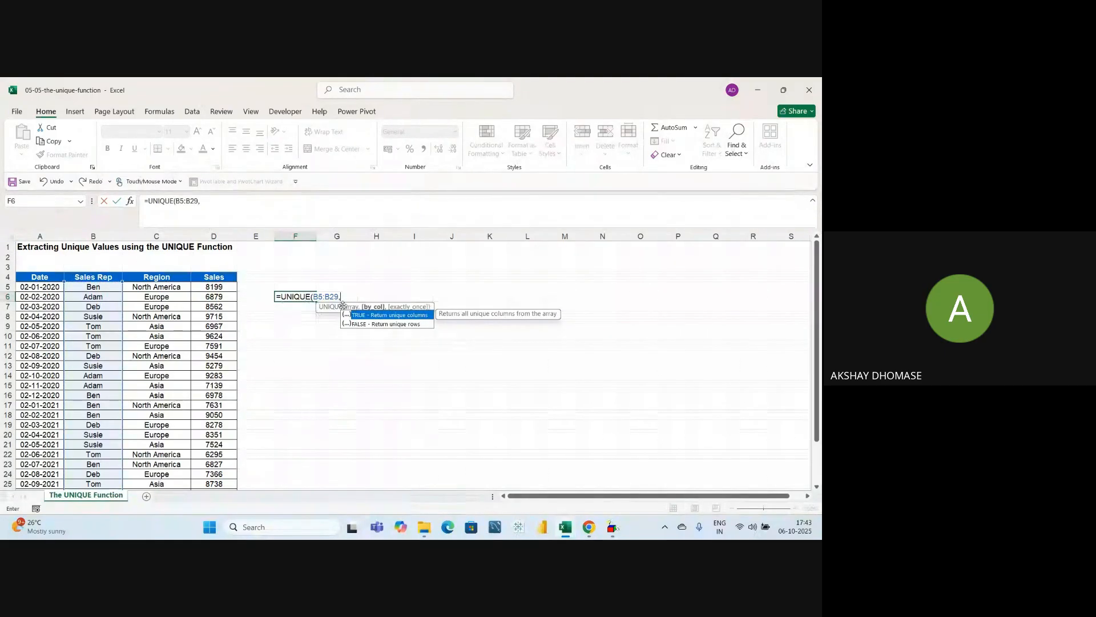
left_click_drag(307, 307, 350, 264)
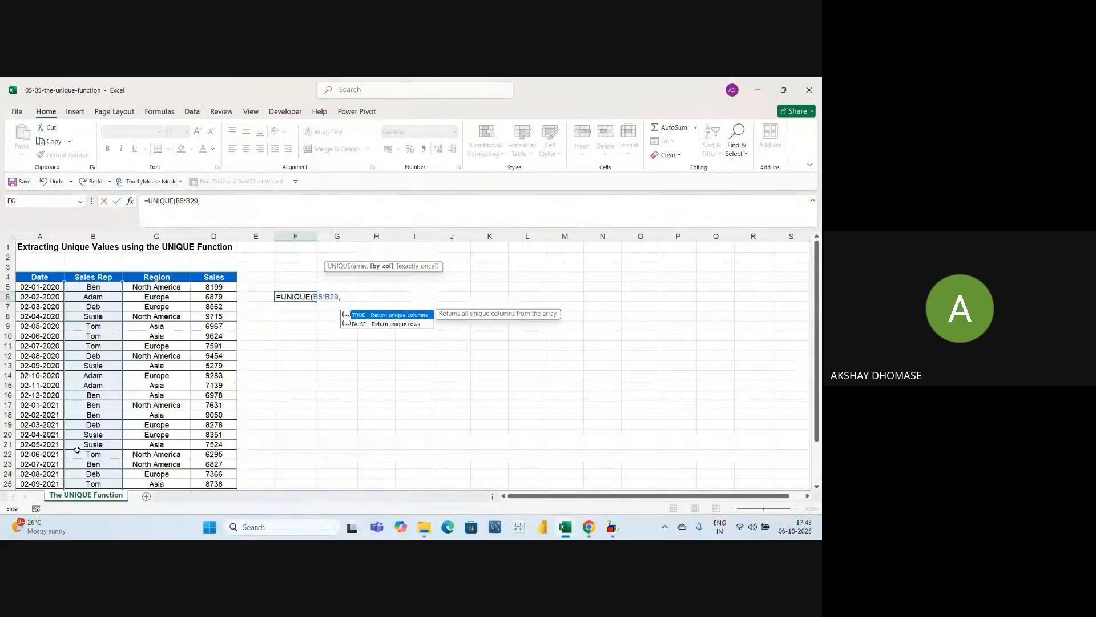
left_click(357, 325)
double_click(358, 325)
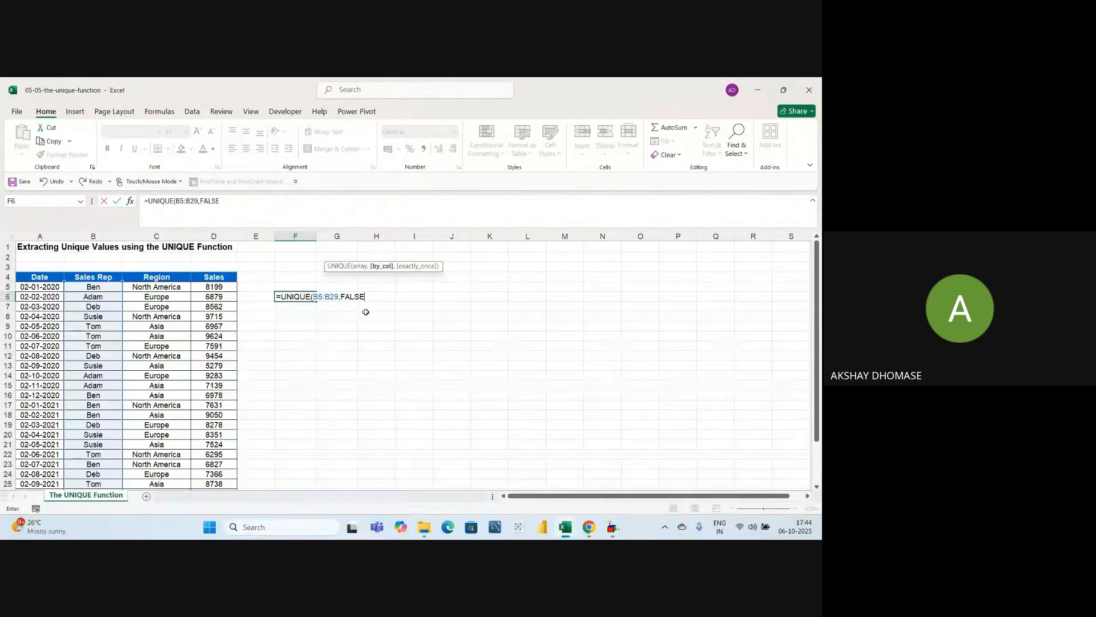
Step: Begin the exactly_once argument of the F6 formula and review the Sales Rep column against its TRUE and FALSE options
type(",")
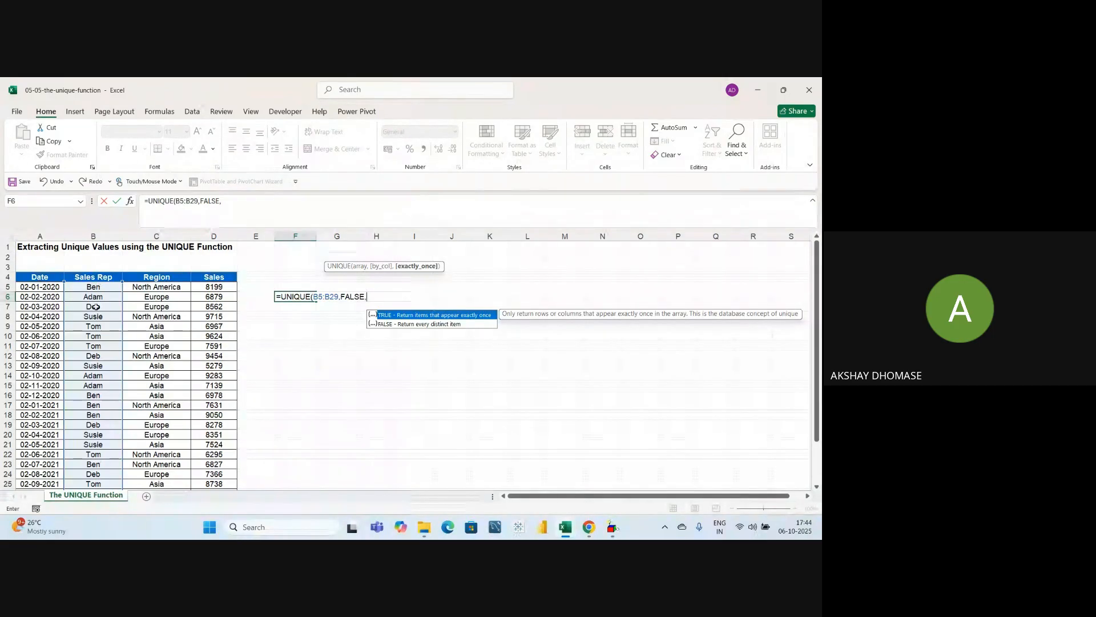
scroll(103, 336, "down", 2)
scroll(113, 370, "up", 2)
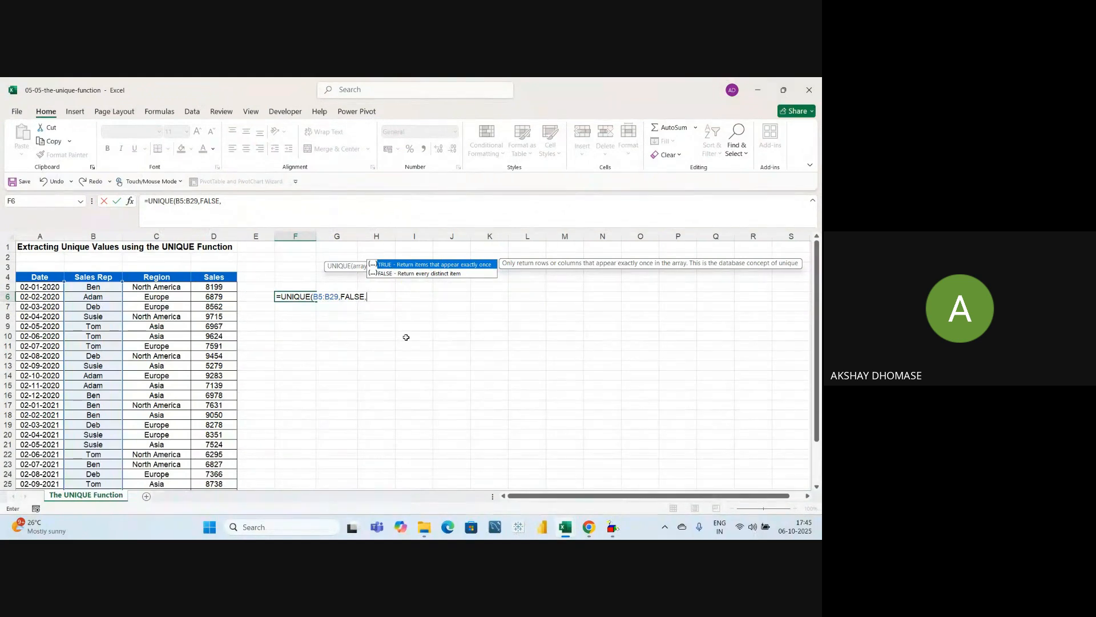
Step: Complete the UNIQUE formula in F6 with TRUE as the exactly_once argument, enter it, and reselect the cell
type("true")
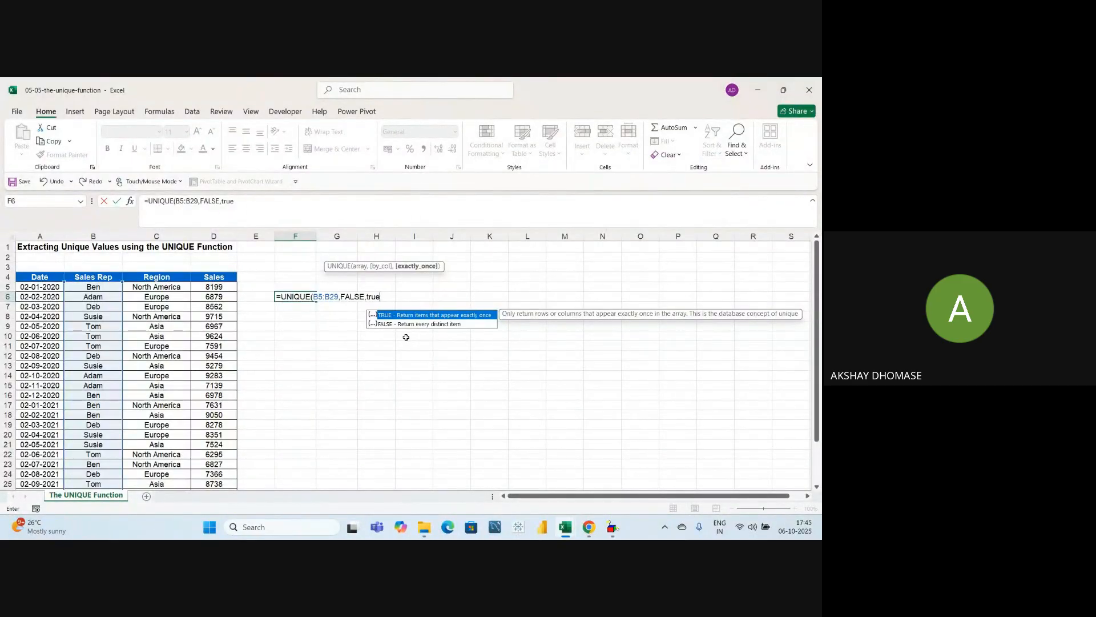
type(")")
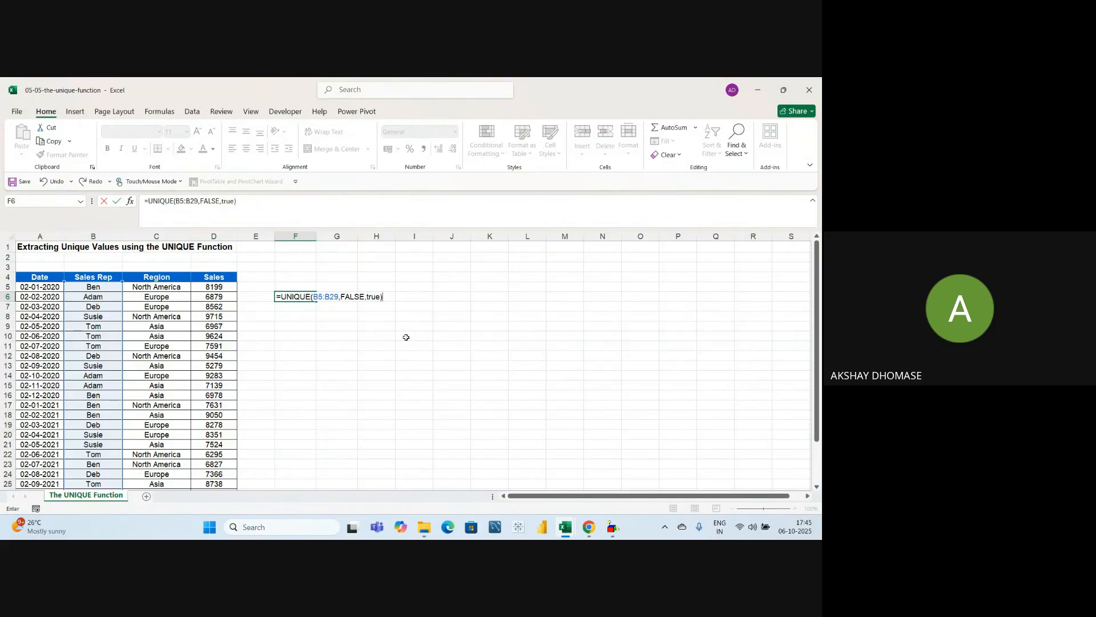
key("Return")
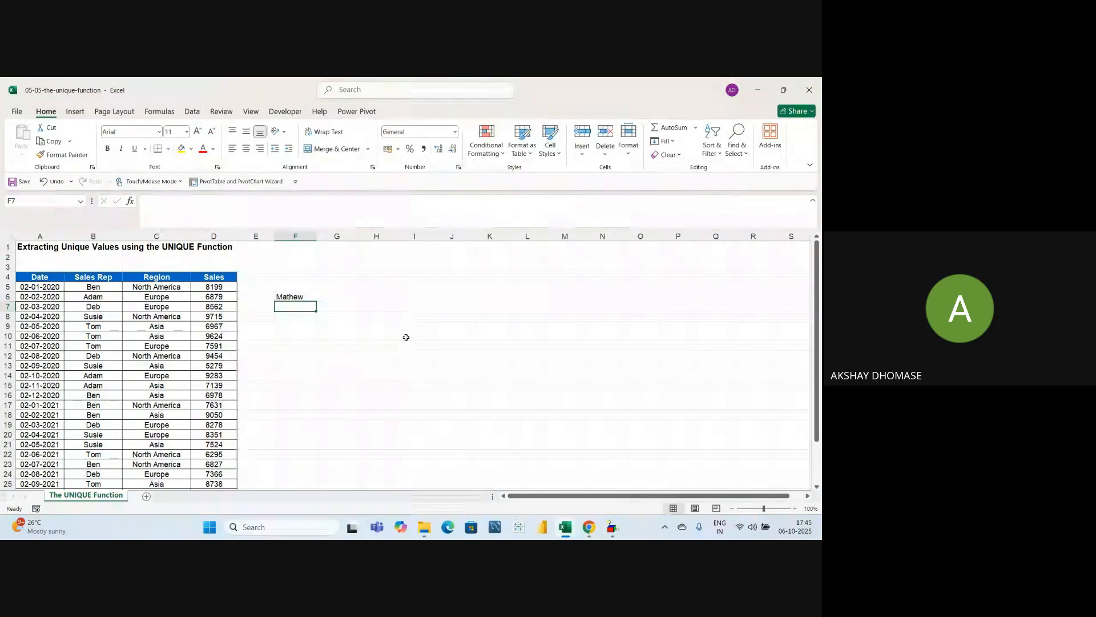
left_click(341, 368)
left_click(303, 297)
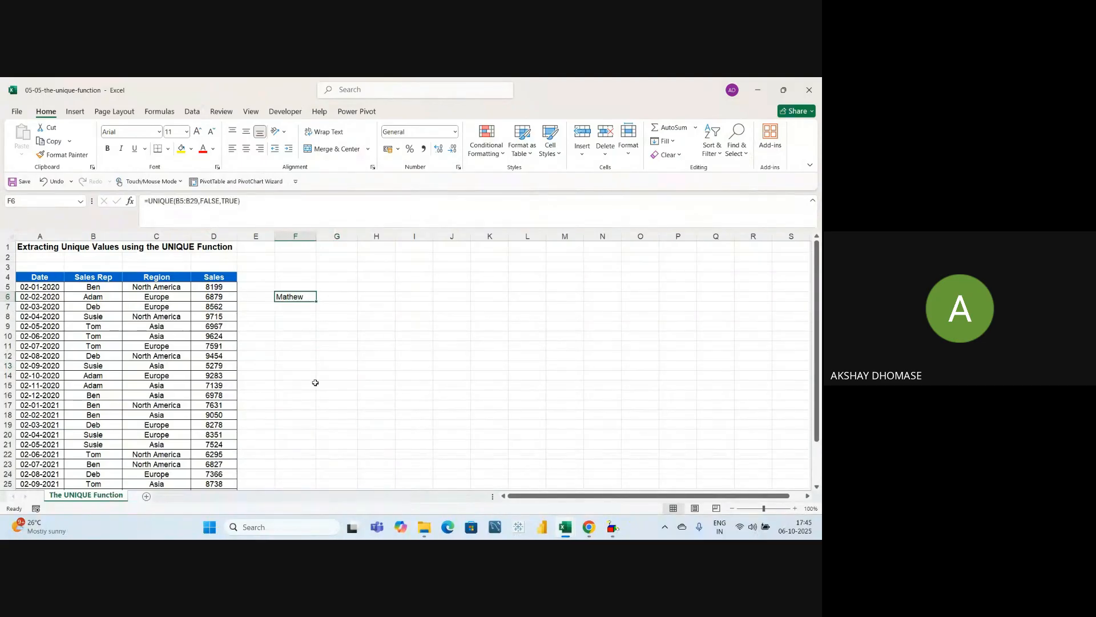
Step: Examine the Sales Rep column from B5 to B29 and compare its names with the formula result in F6
scroll(397, 409, "down", 2)
scroll(444, 433, "down", 1)
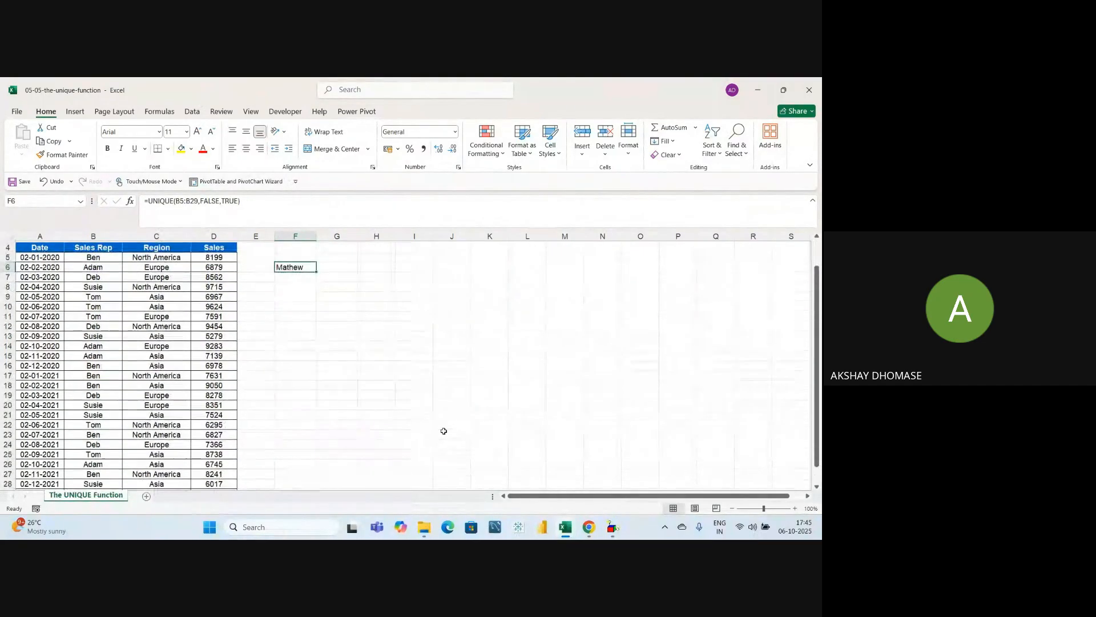
scroll(390, 466, "down", 1)
scroll(391, 466, "up", 1)
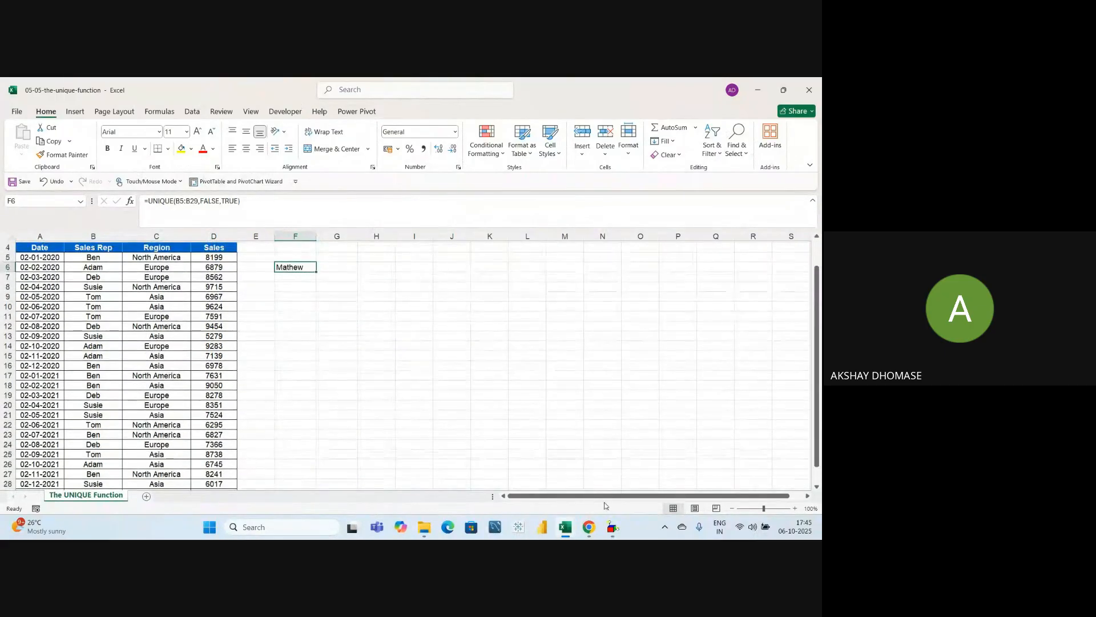
left_click(733, 509)
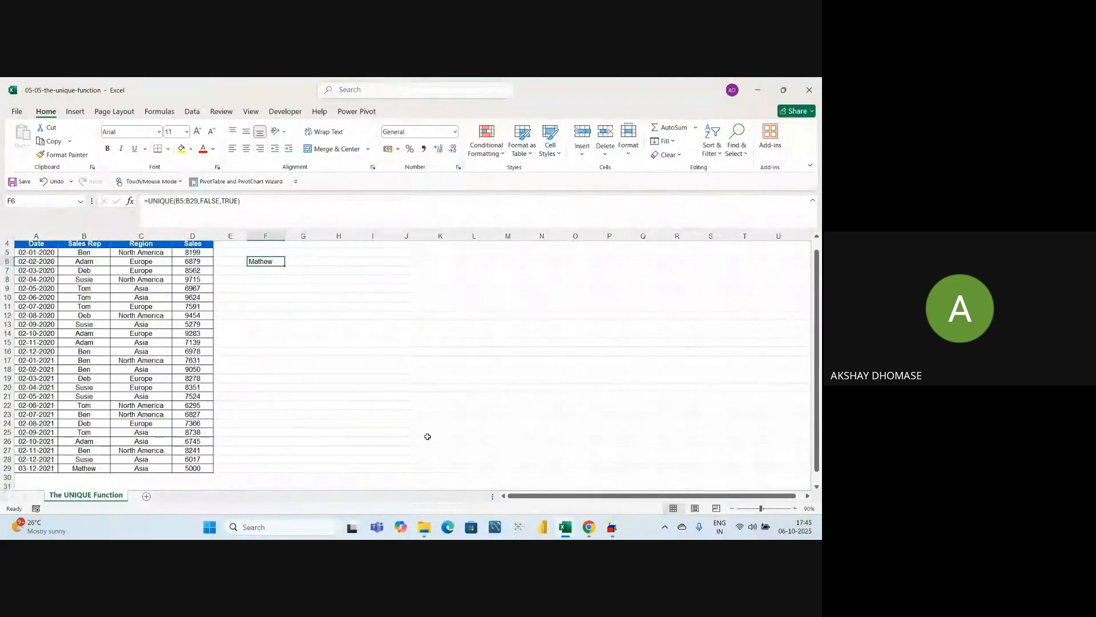
scroll(411, 434, "up", 1)
scroll(408, 416, "down", 1)
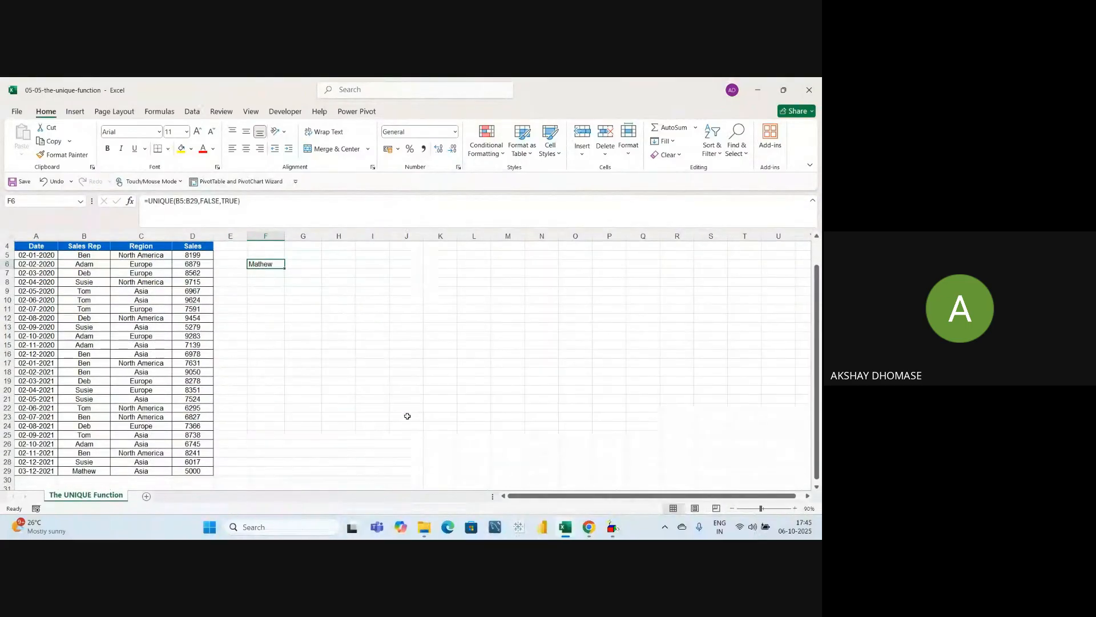
left_click(407, 416)
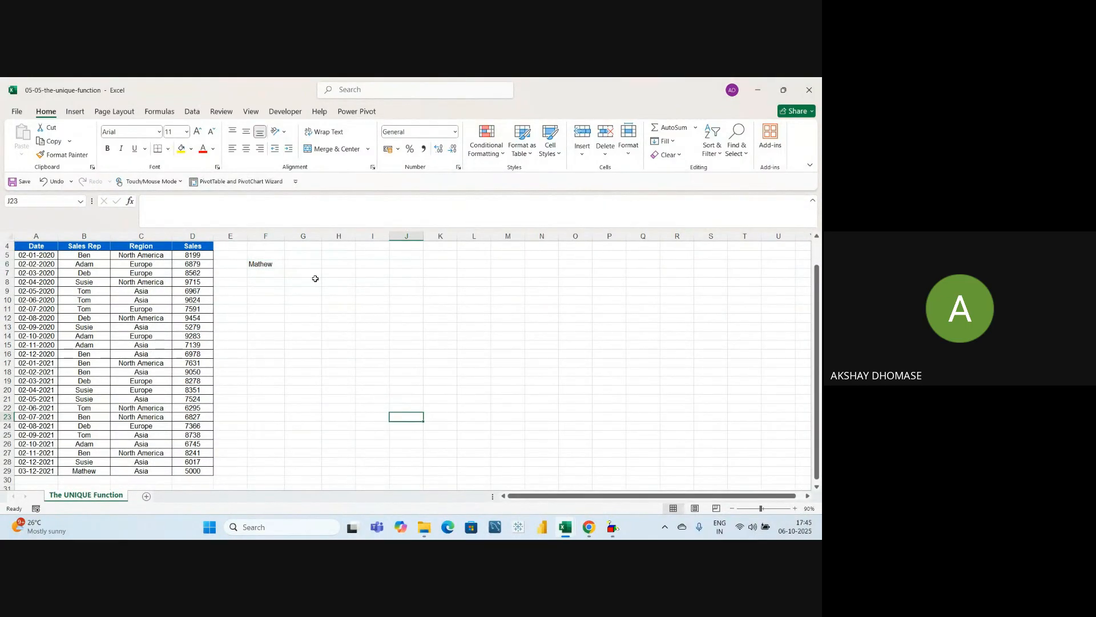
left_click(257, 265)
left_click_drag(92, 258, 76, 471)
Step: Highlight the sales rep name in B29 with a yellow fill
left_click(77, 471)
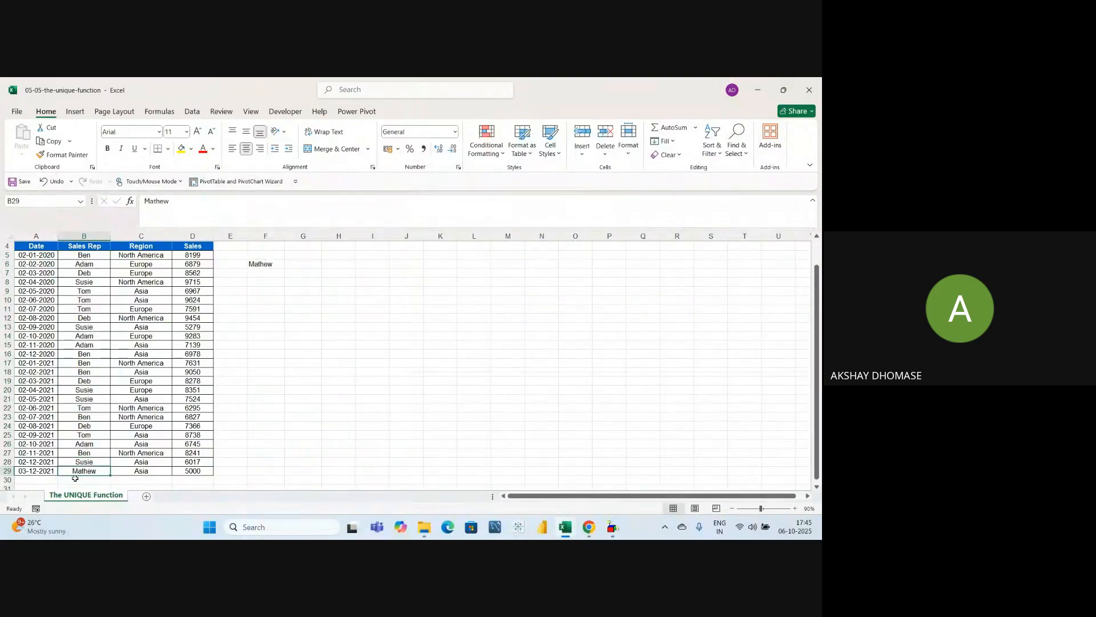
left_click(181, 148)
left_click(422, 447)
Step: Check which names repeat in the Sales Rep column above the highlighted cell and compare with the result in F6
left_click(83, 472)
left_click_drag(85, 257, 91, 449)
left_click(91, 450)
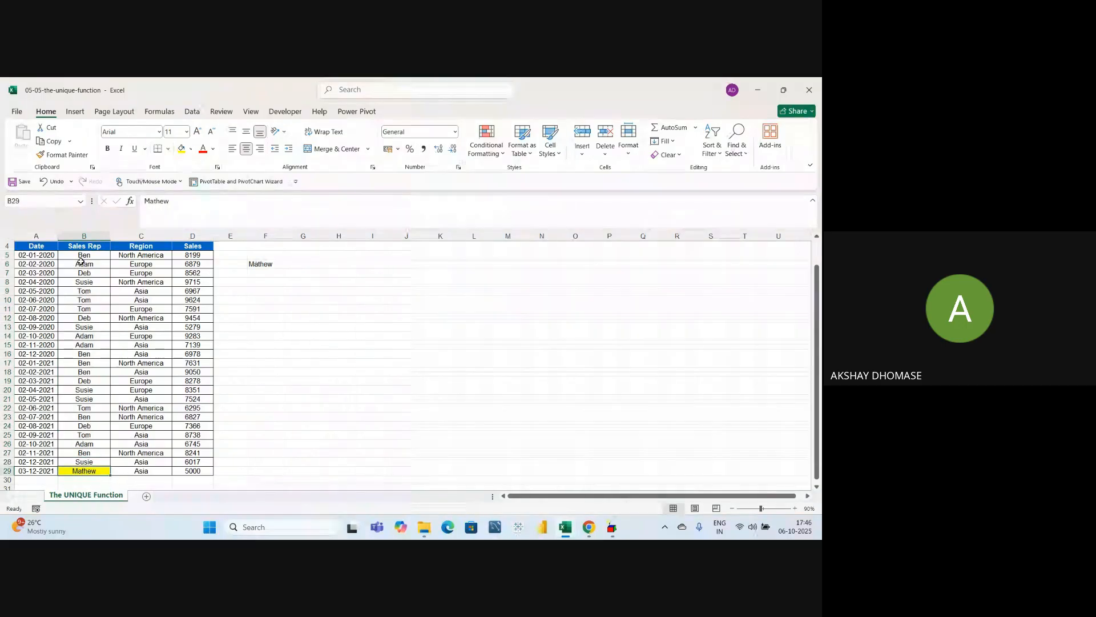
left_click_drag(83, 258, 89, 446)
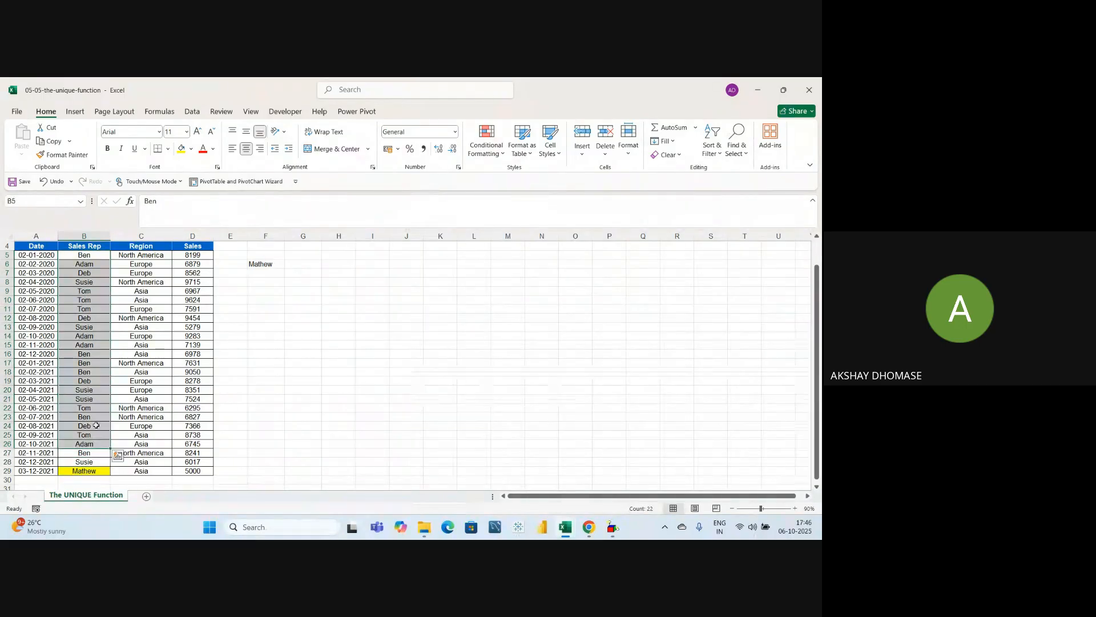
left_click(260, 264)
key("Down")
key("Down")
key("Down")
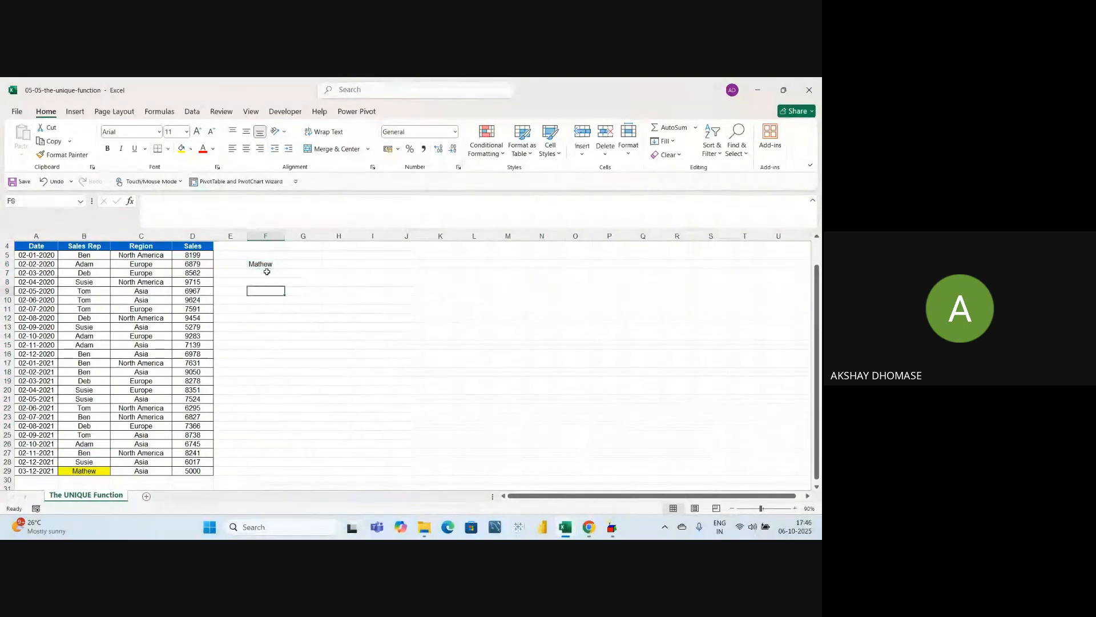
Step: Clear the exactly_once argument of the UNIQUE formula in F6 and re-enter it as TRUE
double_click(259, 266)
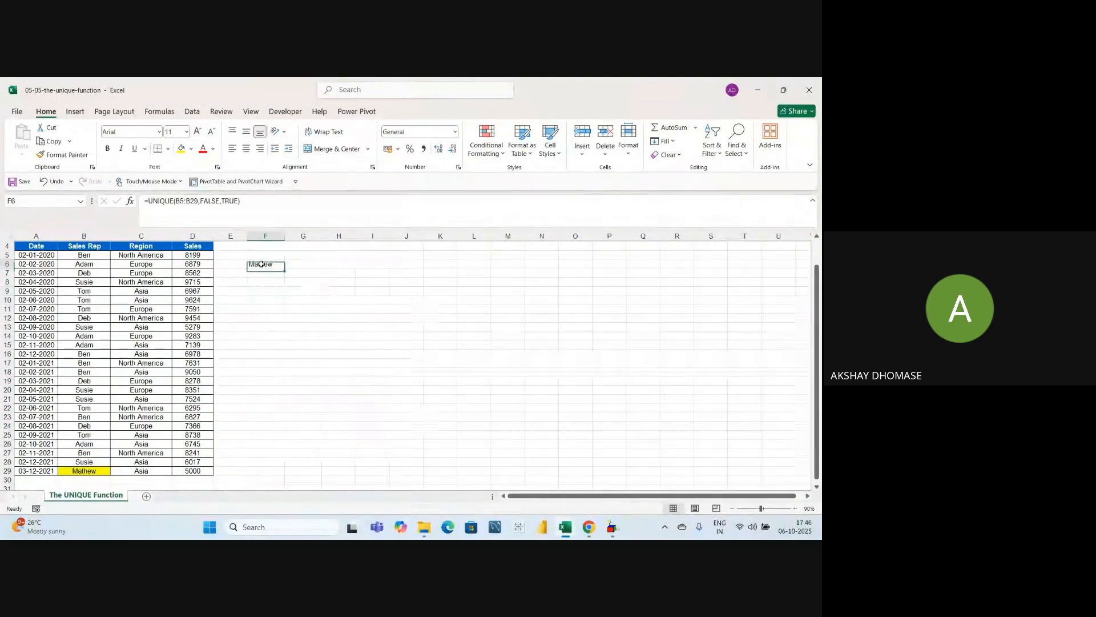
left_click(350, 264)
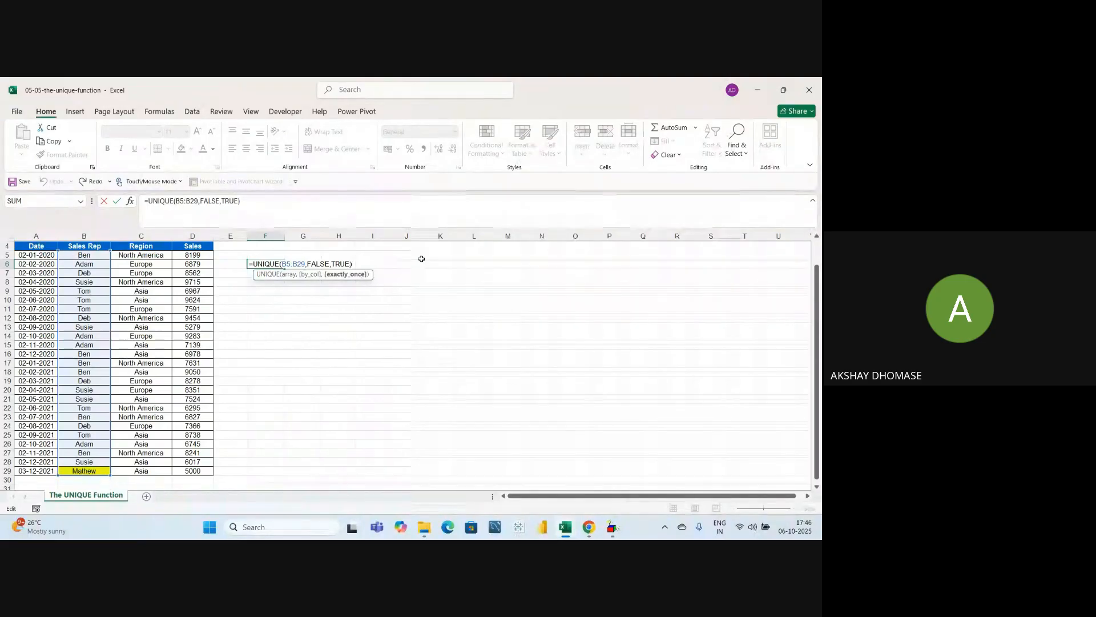
key("BackSpace")
key("BackSpace")
key("BackSpace")
key("BackSpace")
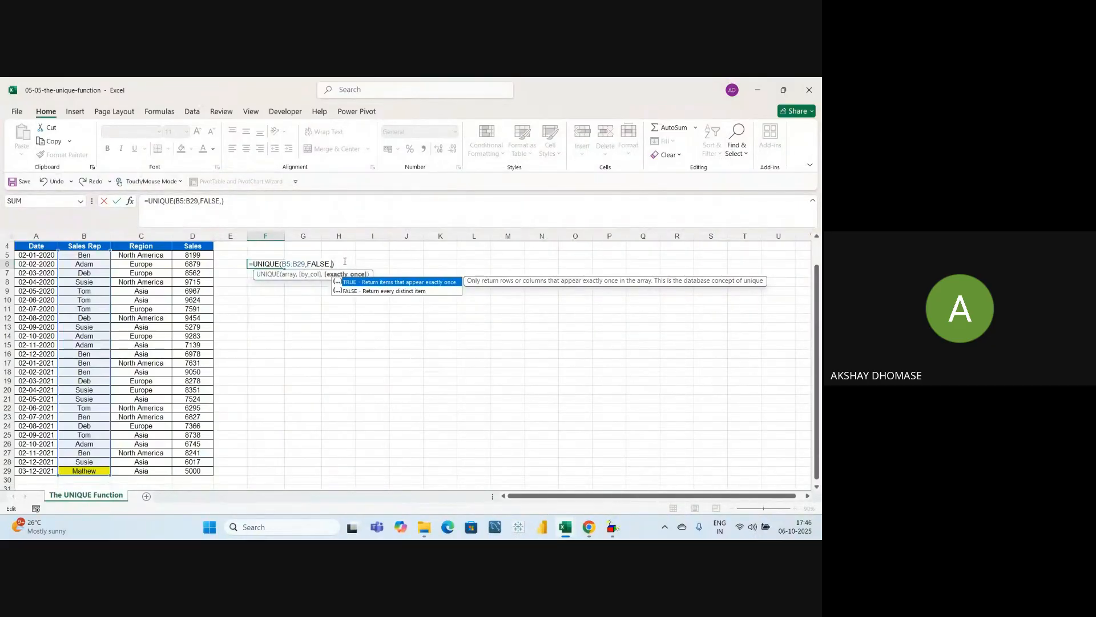
type("TRUE")
key("Return")
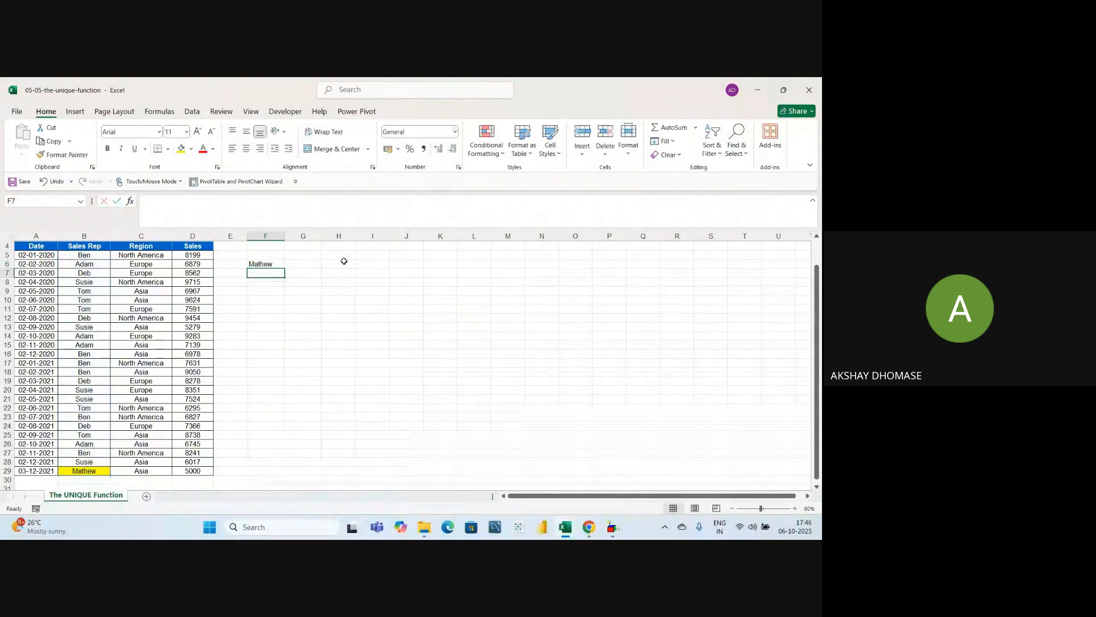
Step: Enter the heading Unique in F5 above the exactly-once formula result
left_click(276, 265)
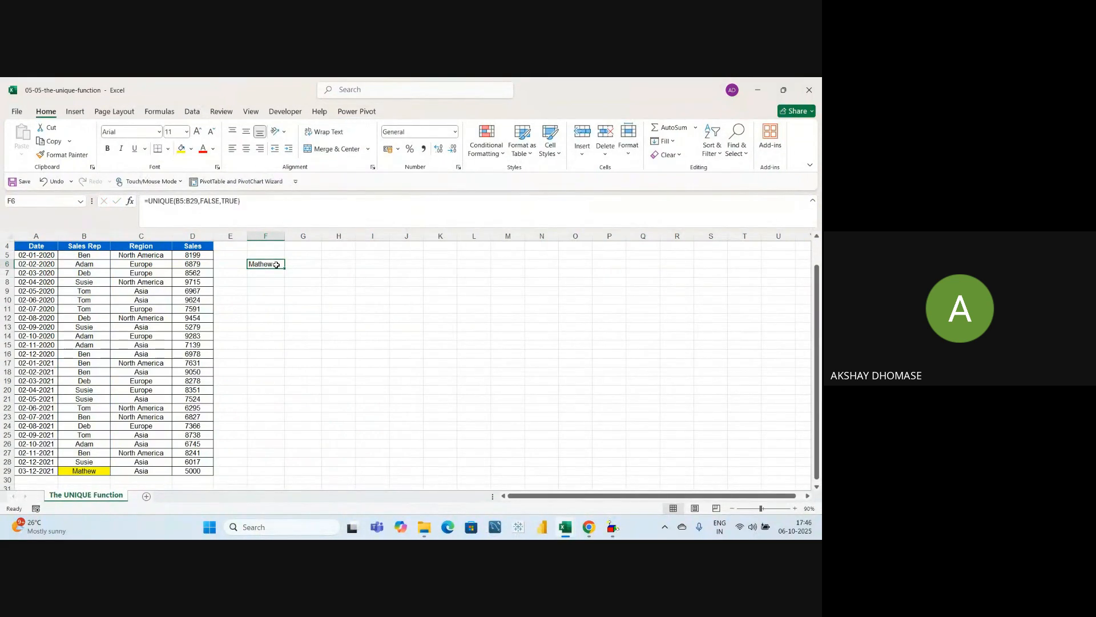
left_click(269, 290)
left_click(271, 268)
left_click(269, 249)
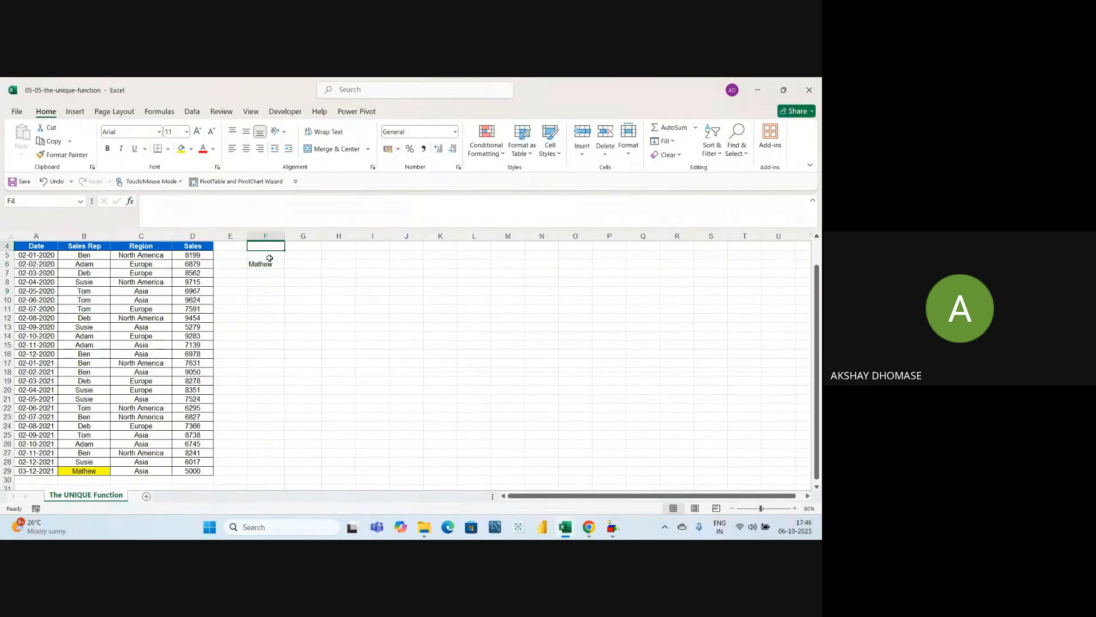
left_click(271, 257)
type("U")
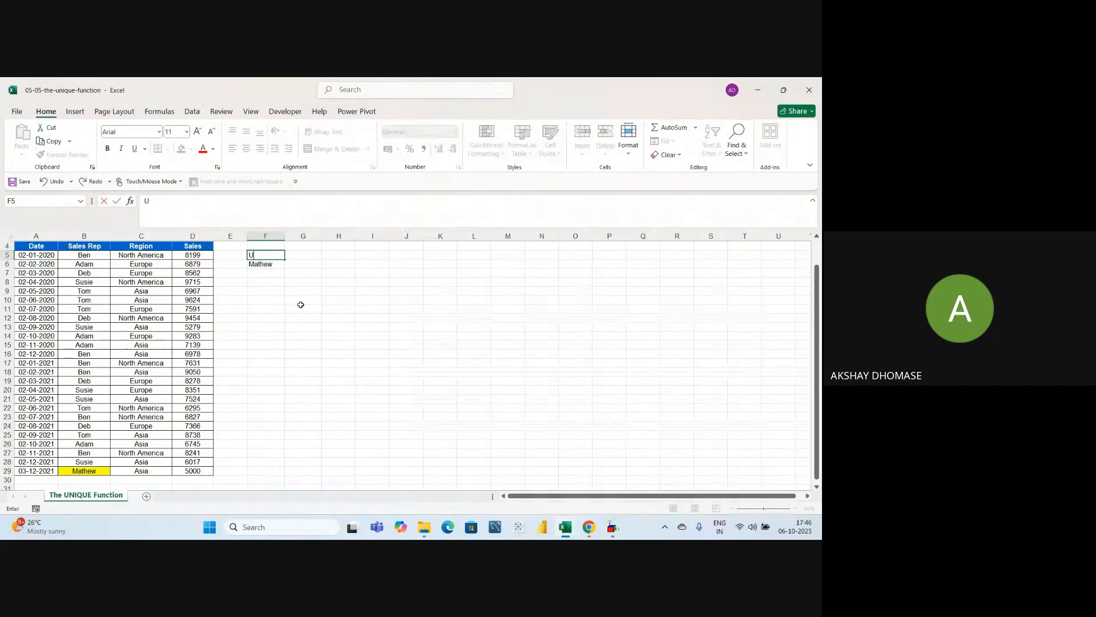
type("nique")
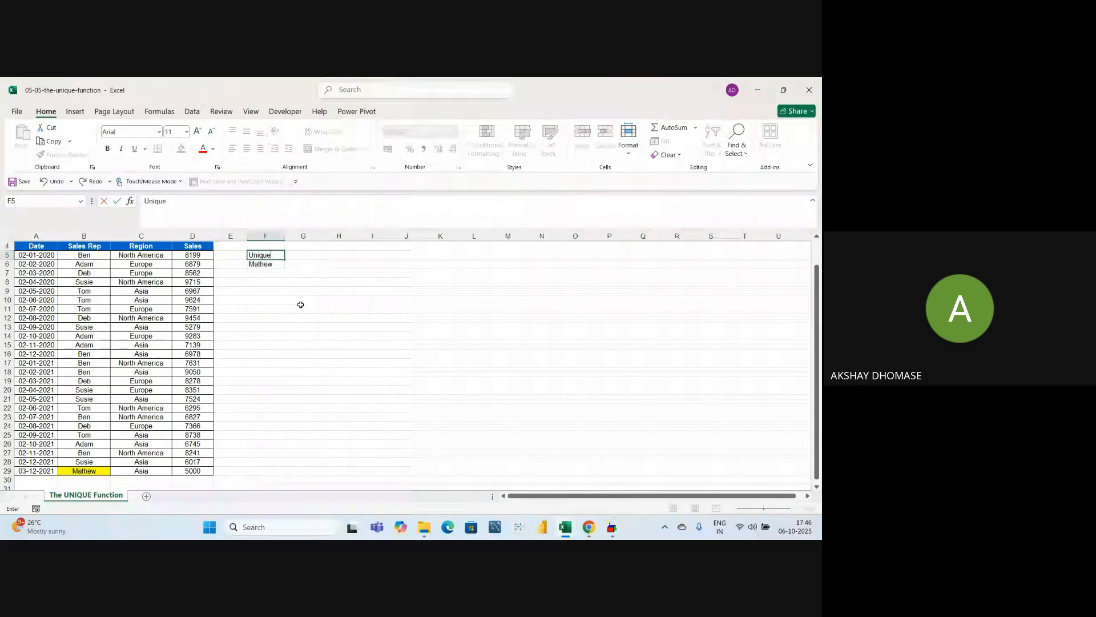
left_click(305, 323)
left_click(266, 256)
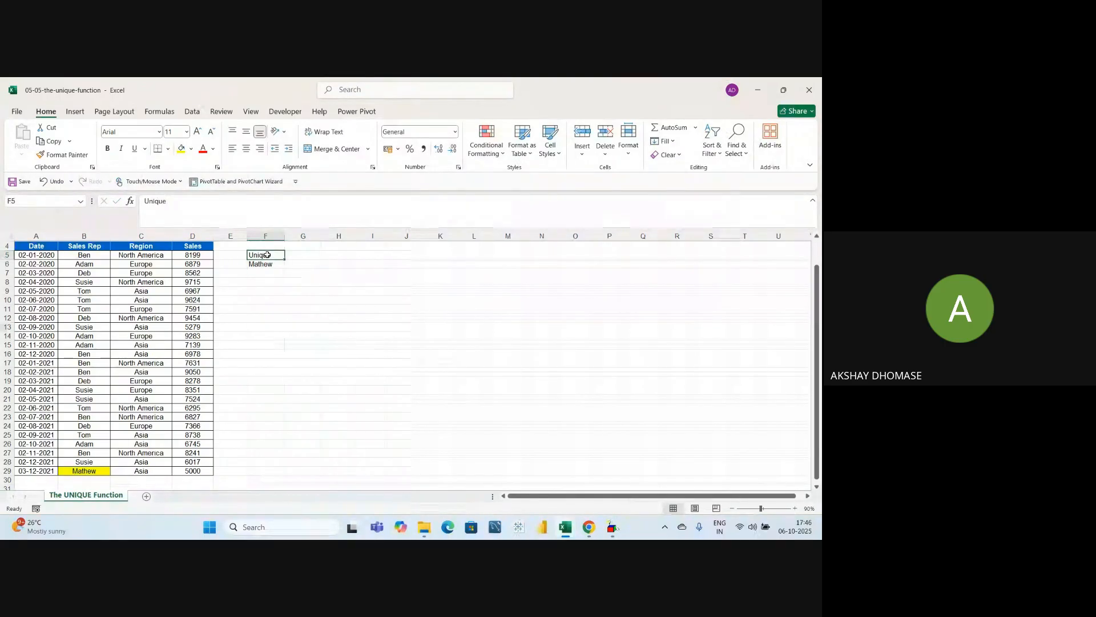
left_click(266, 266)
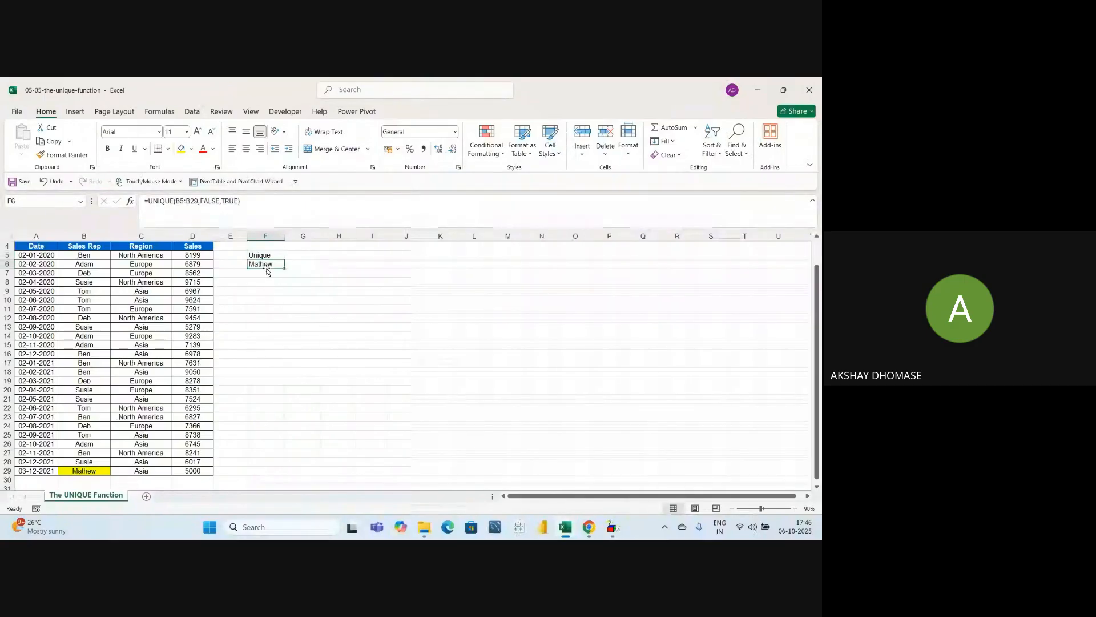
left_click(273, 272)
left_click(272, 265)
left_click(271, 291)
left_click(271, 266)
left_click(310, 268)
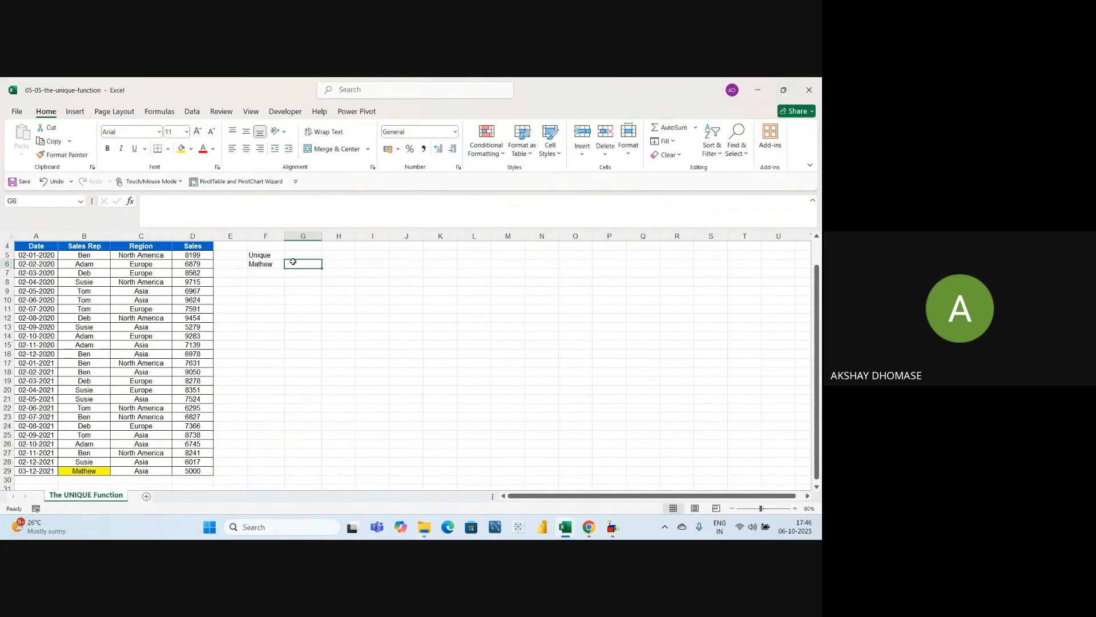
Step: Enter the heading Distinct in G5 beside the Unique heading
left_click(293, 256)
type("Distinct")
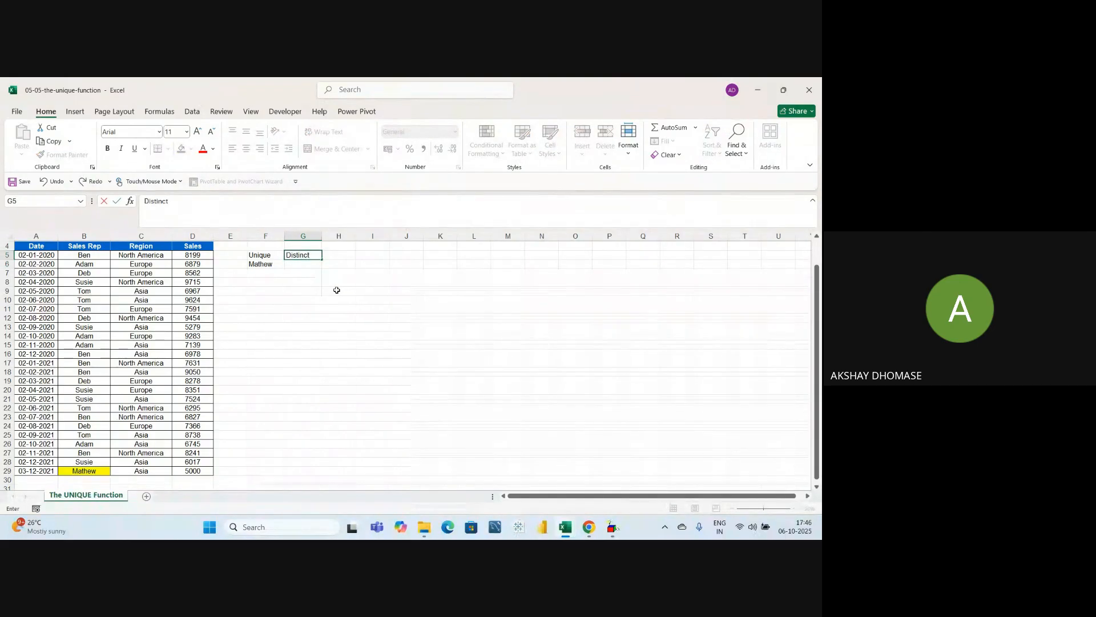
left_click(340, 292)
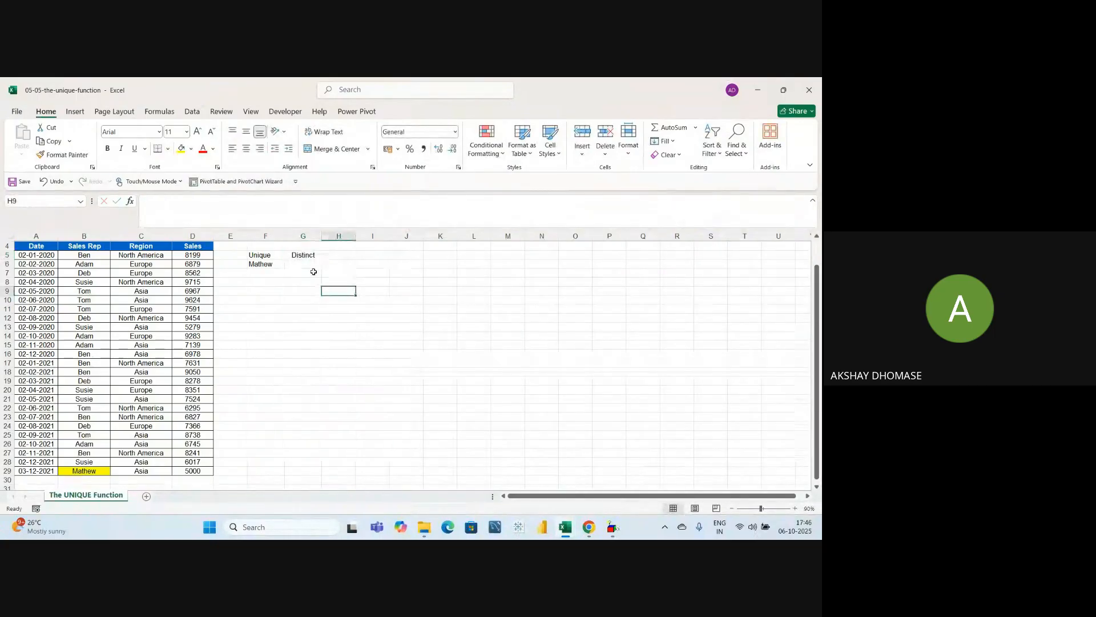
Step: Start a UNIQUE formula in G6 under the Distinct heading, with array B5:B29 and by_col set to FALSE
left_click(312, 266)
left_click(330, 290)
left_click(307, 269)
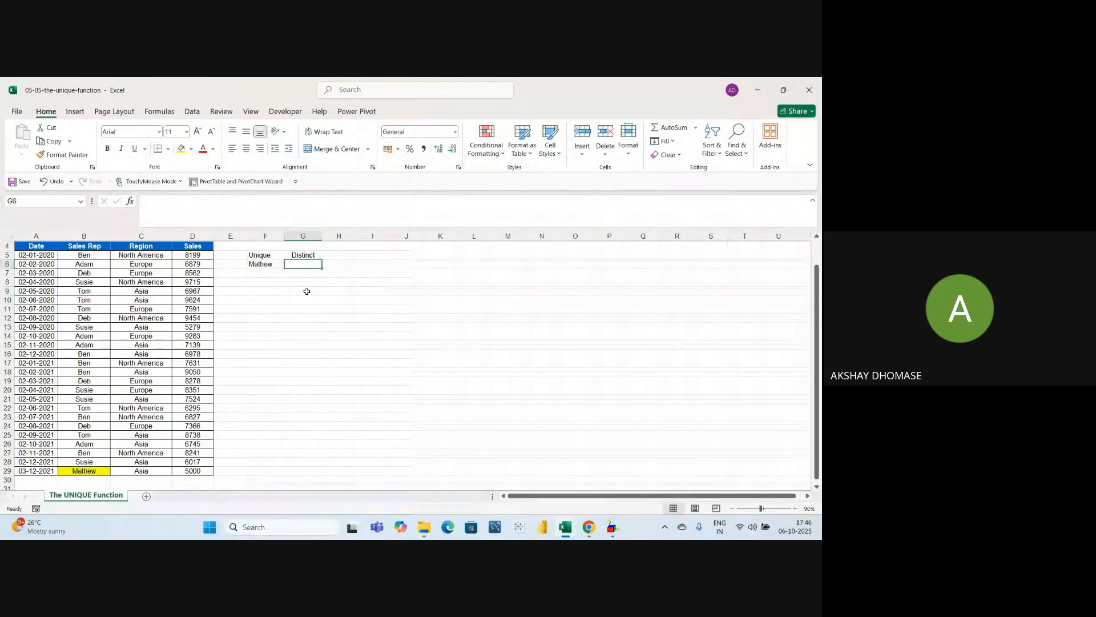
left_click(309, 317)
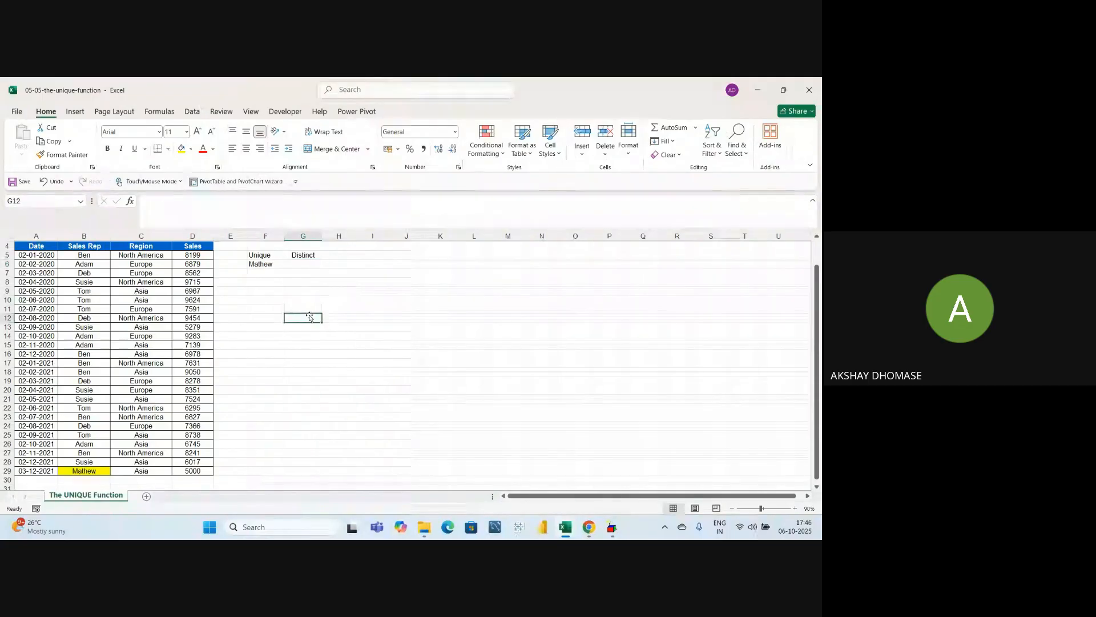
left_click(299, 266)
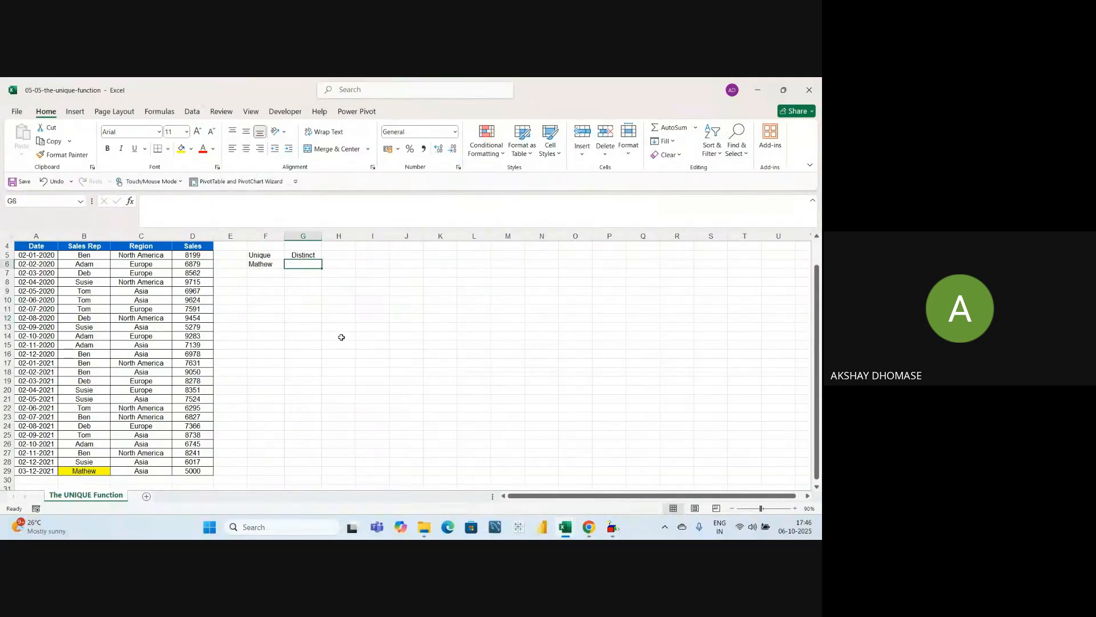
type("=")
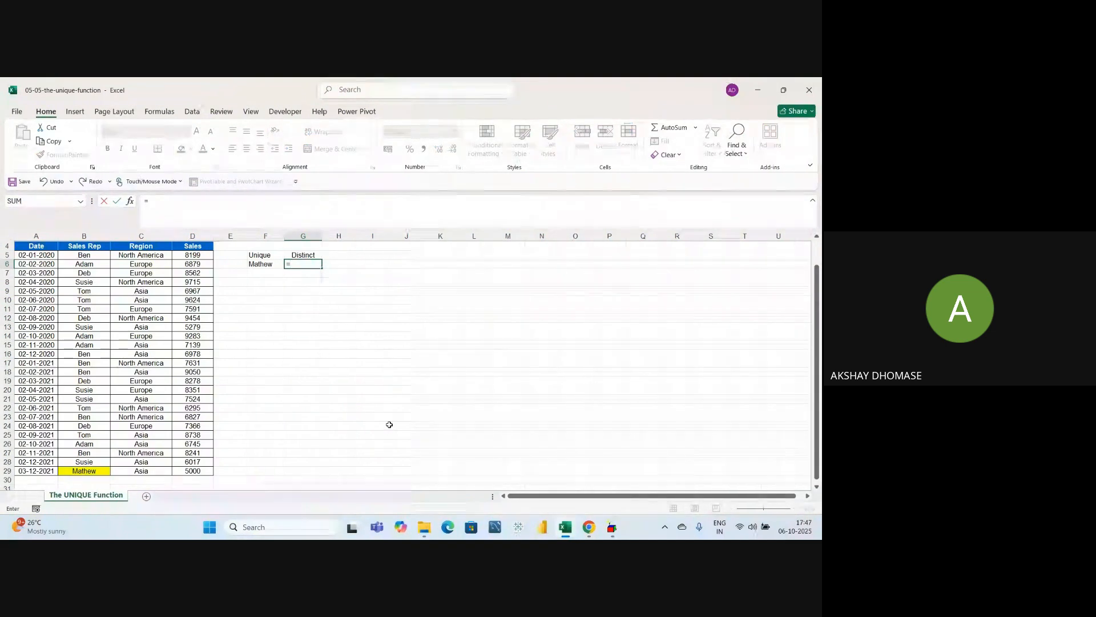
type("unique")
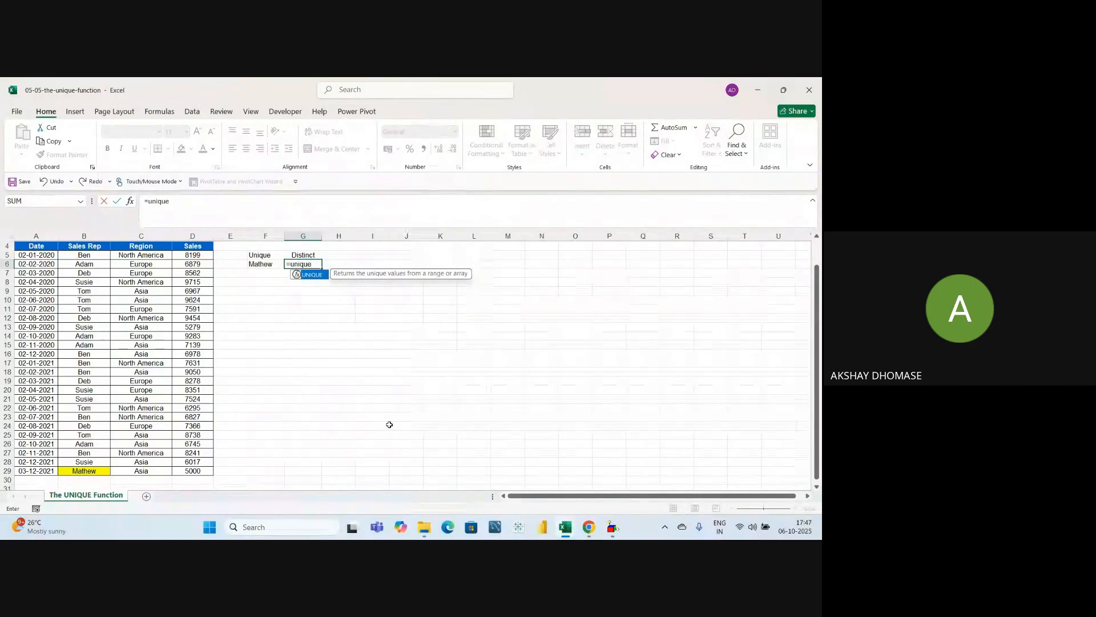
key("Tab")
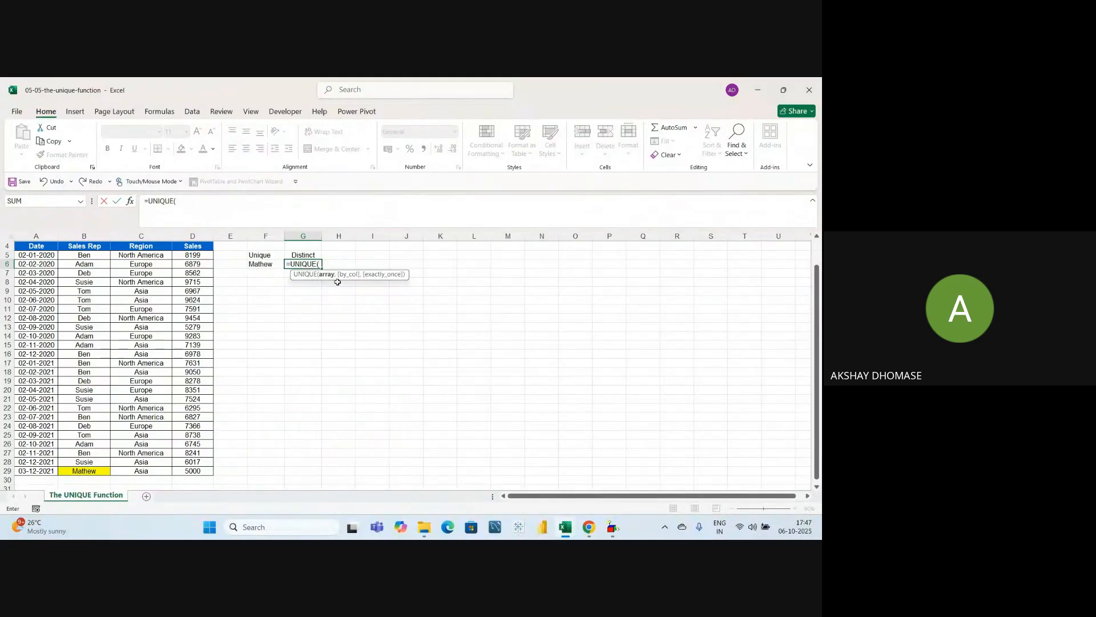
left_click_drag(93, 256, 86, 468)
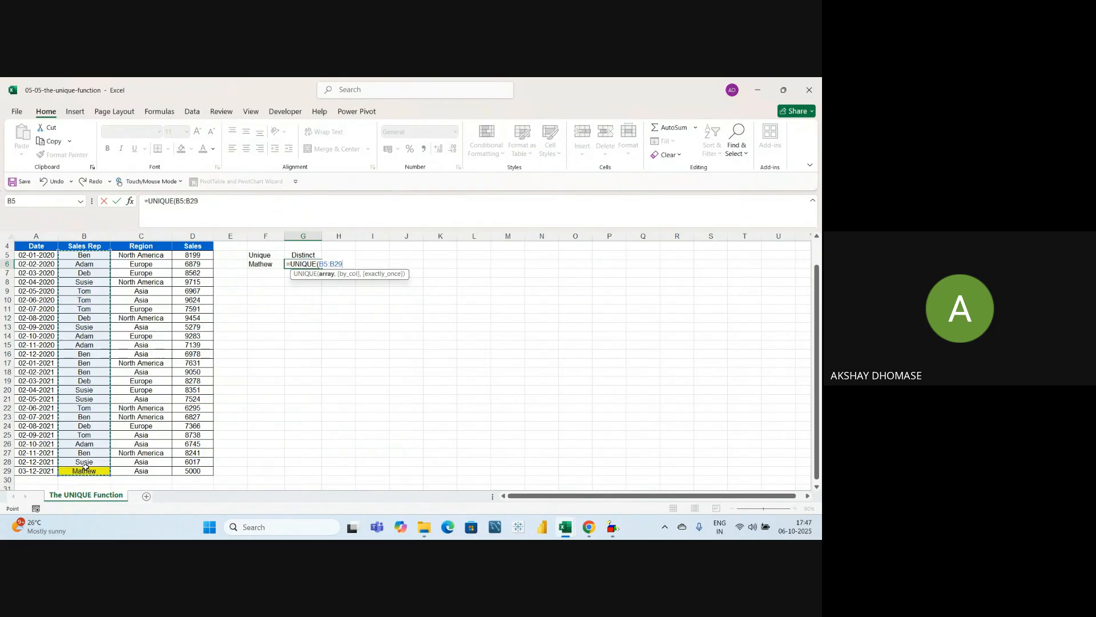
type(",")
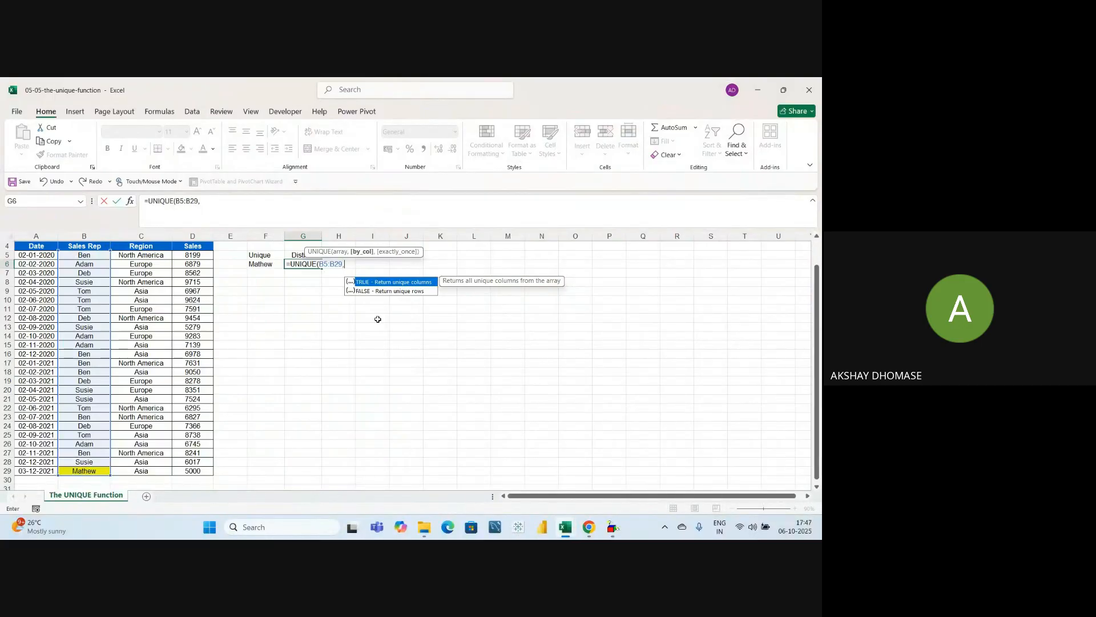
key("Down")
key("Tab")
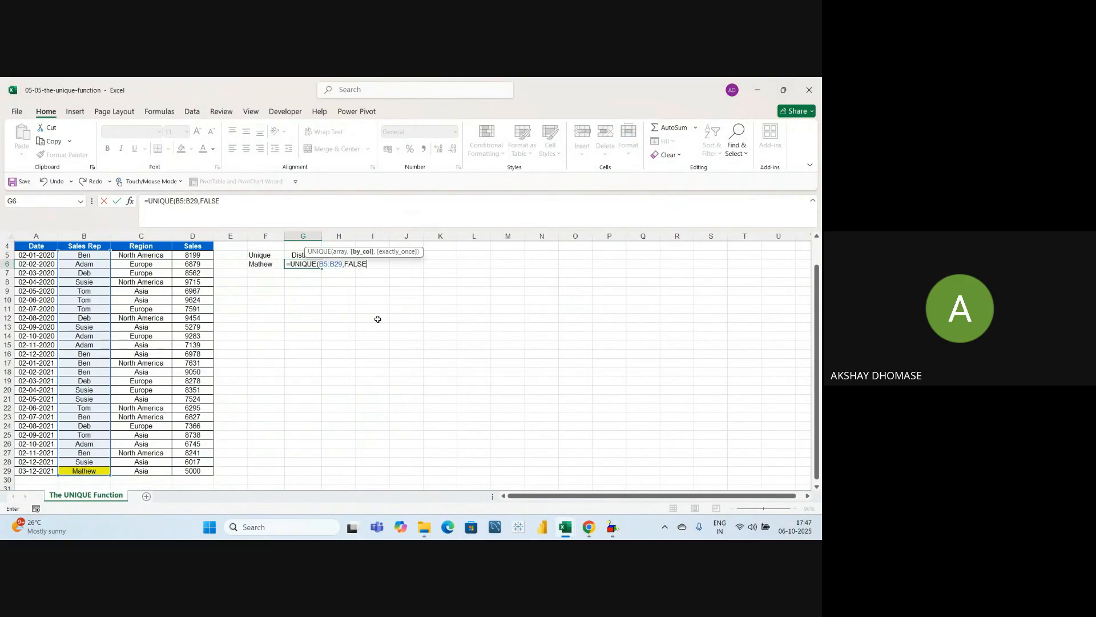
Step: Set the exactly_once argument of the G6 formula to FALSE and complete the formula
type(",")
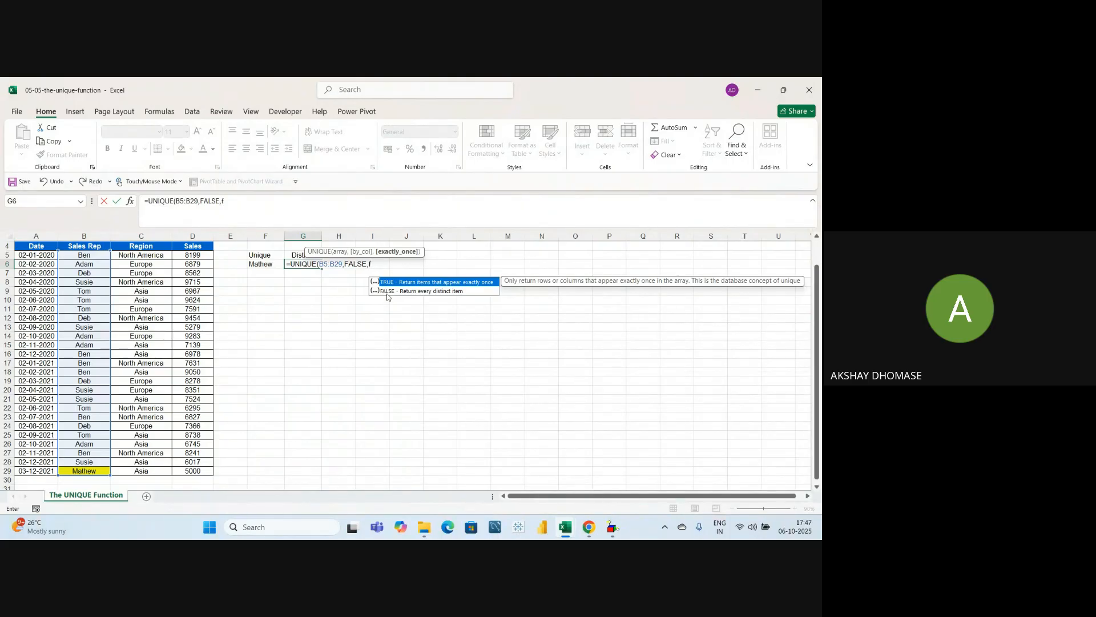
type("false")
type(")")
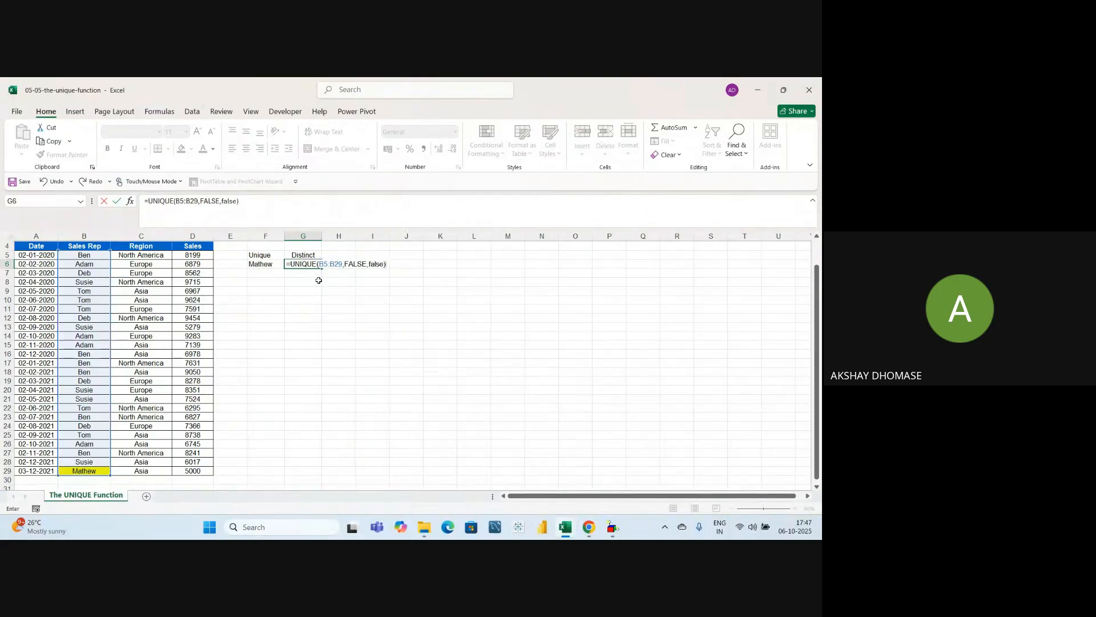
key("Return")
left_click(356, 338)
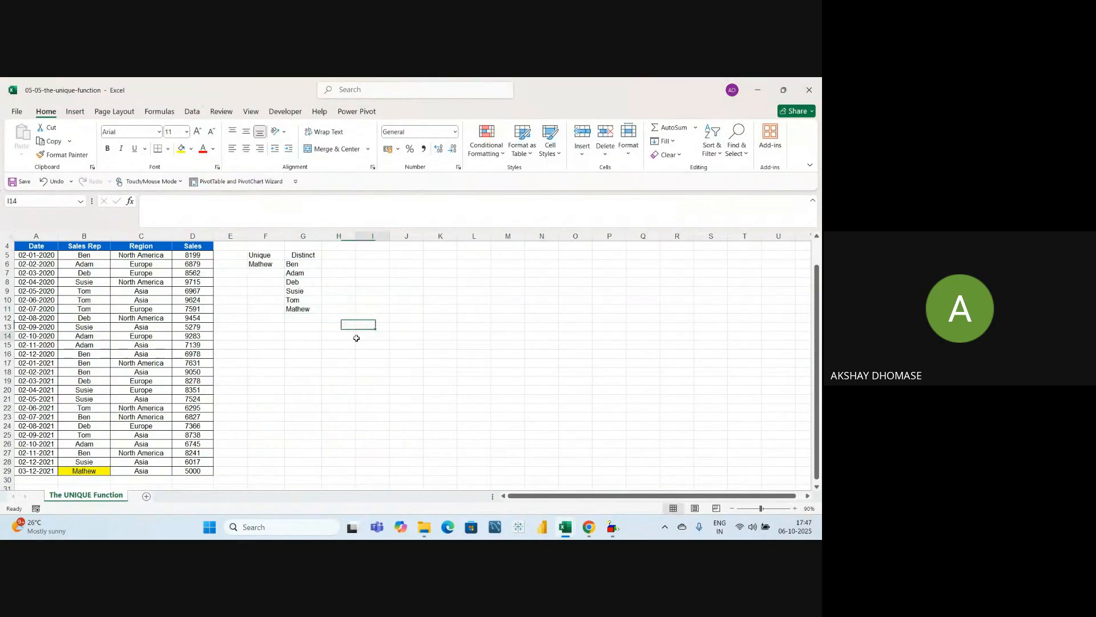
Step: Compare the names listed under Distinct one by one with their occurrences in the Sales Rep column
left_click_drag(306, 264, 306, 308)
left_click(303, 335)
left_click(301, 308)
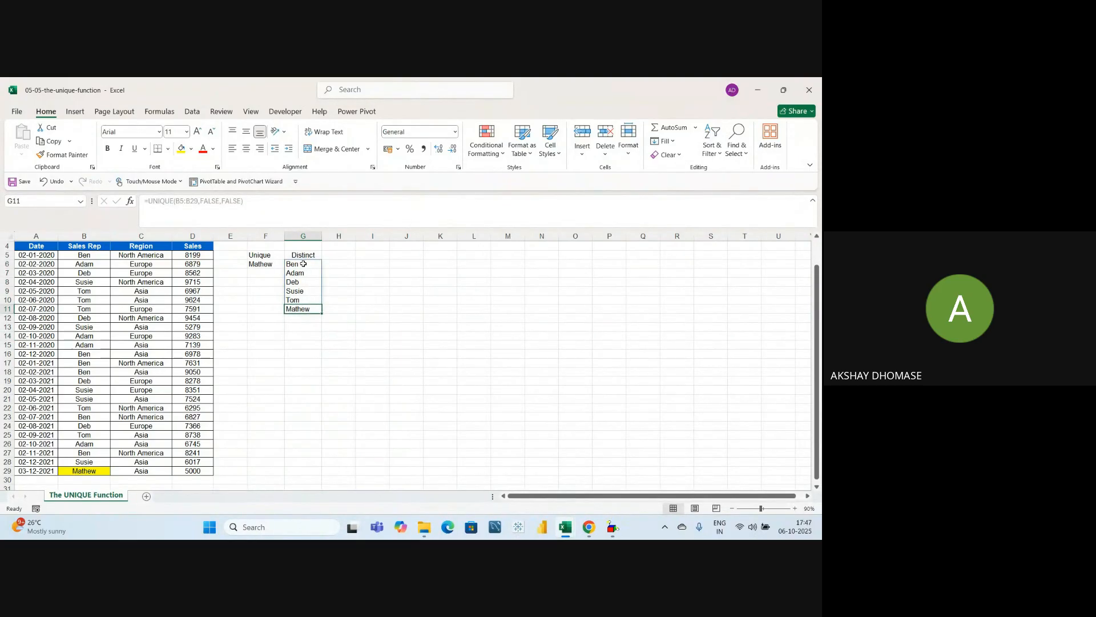
left_click(303, 264)
left_click(78, 255)
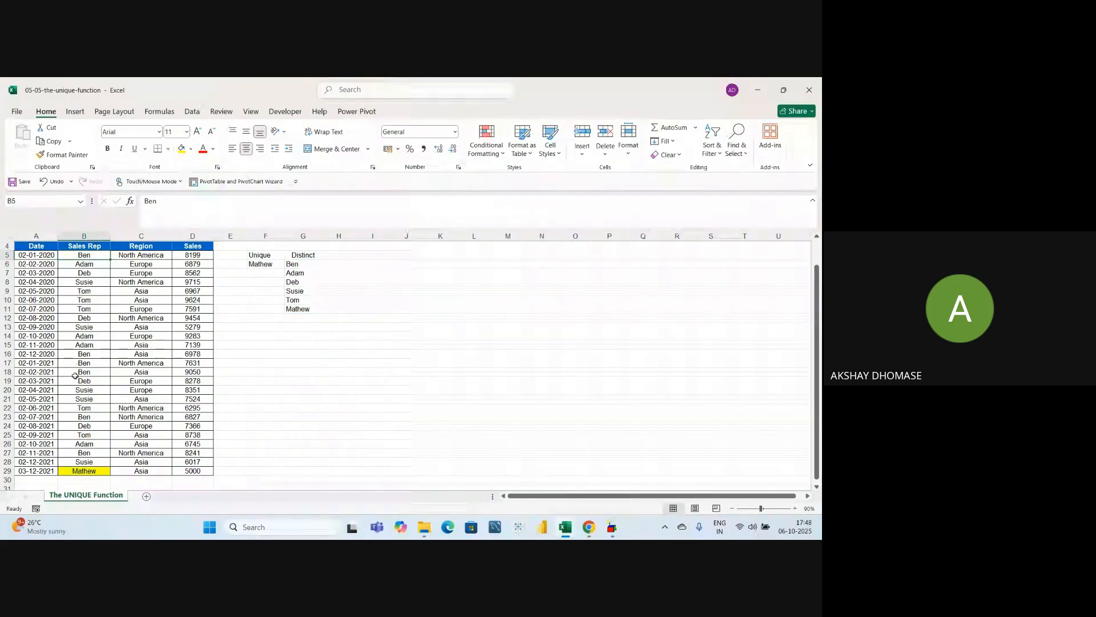
left_click(297, 264)
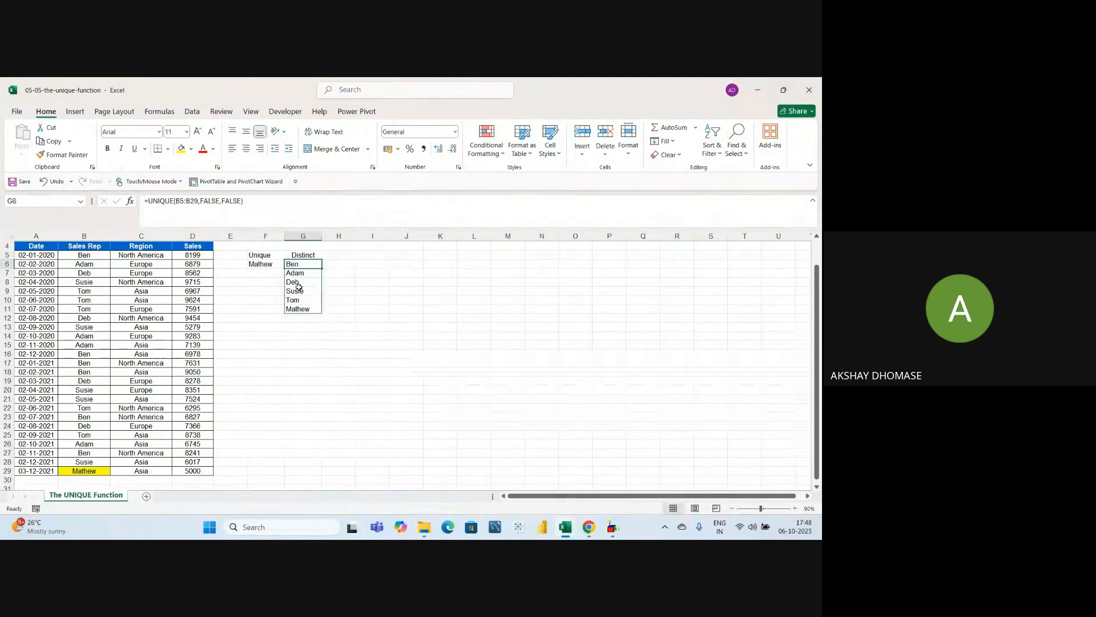
left_click(292, 273)
left_click_drag(92, 261, 85, 327)
left_click(96, 262)
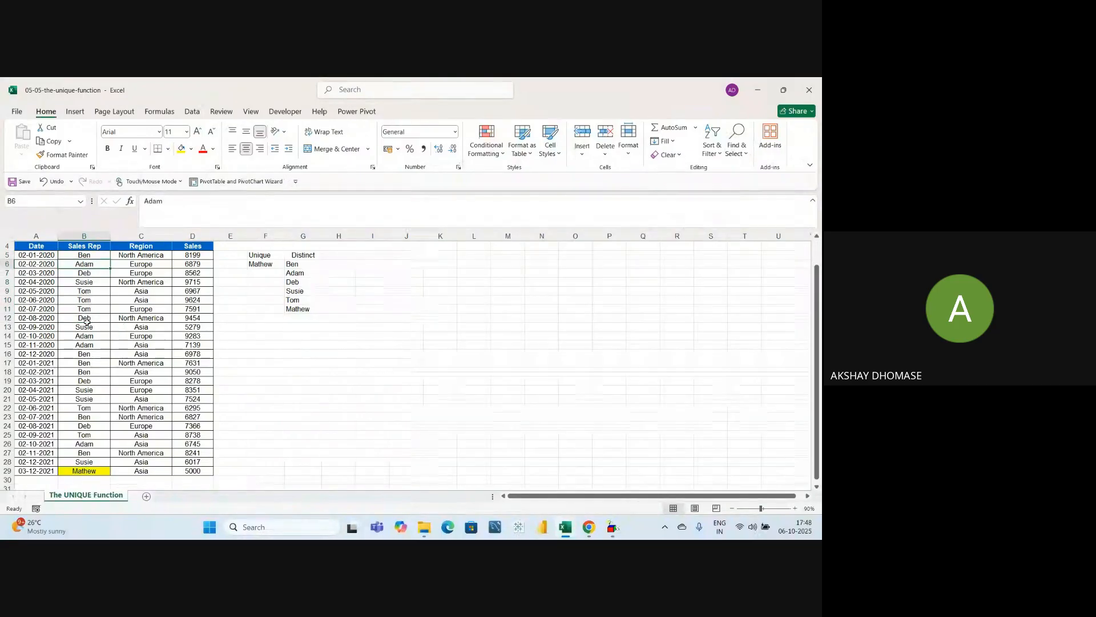
left_click(88, 346)
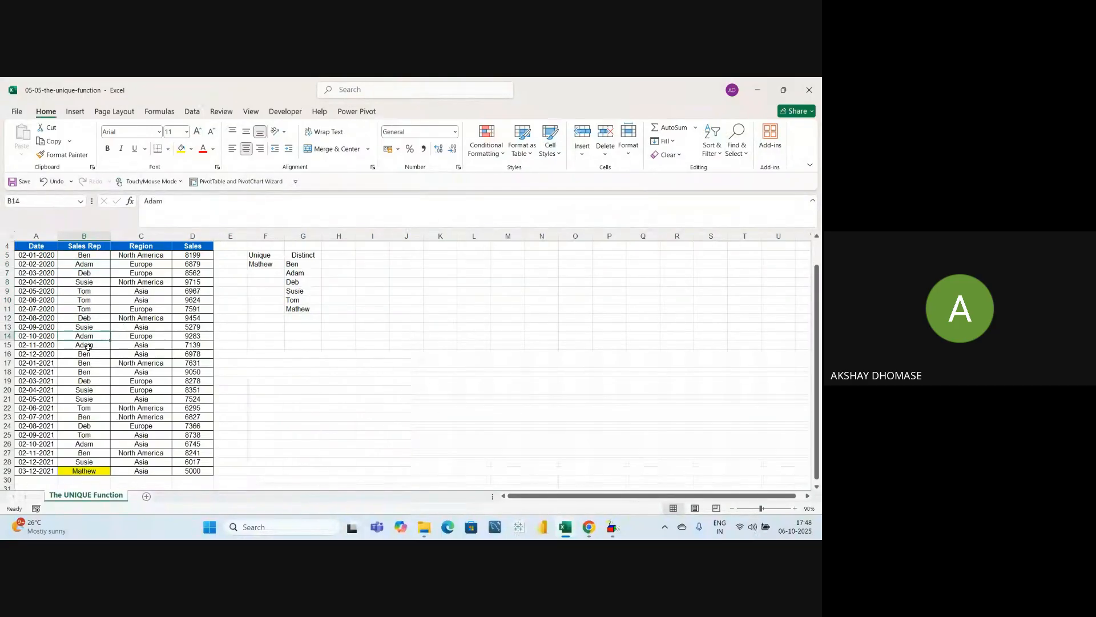
left_click(308, 276)
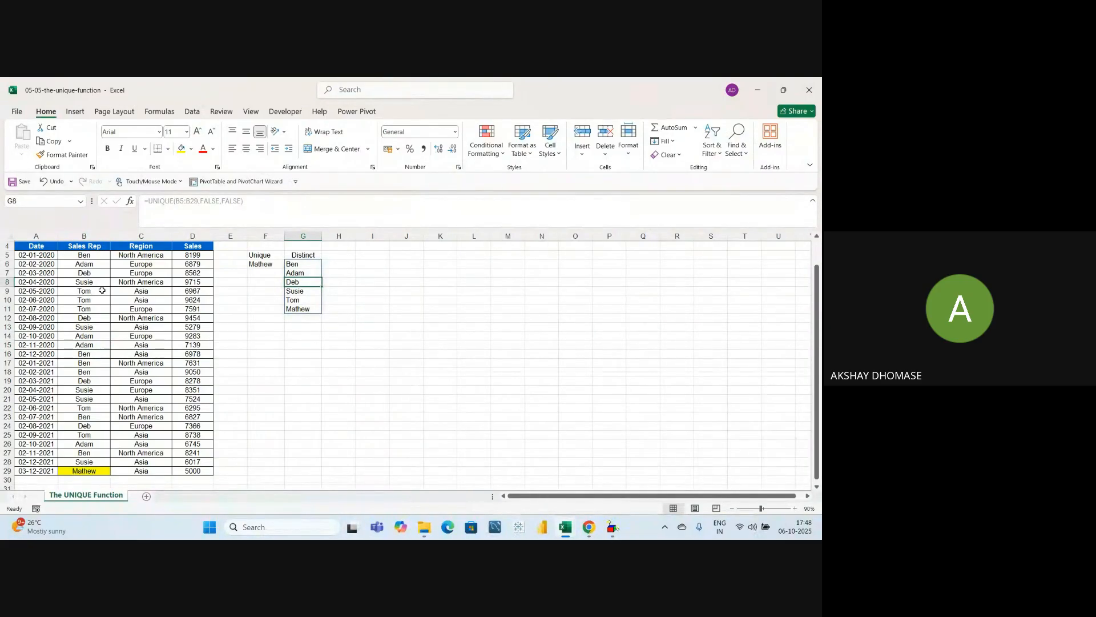
left_click(89, 277)
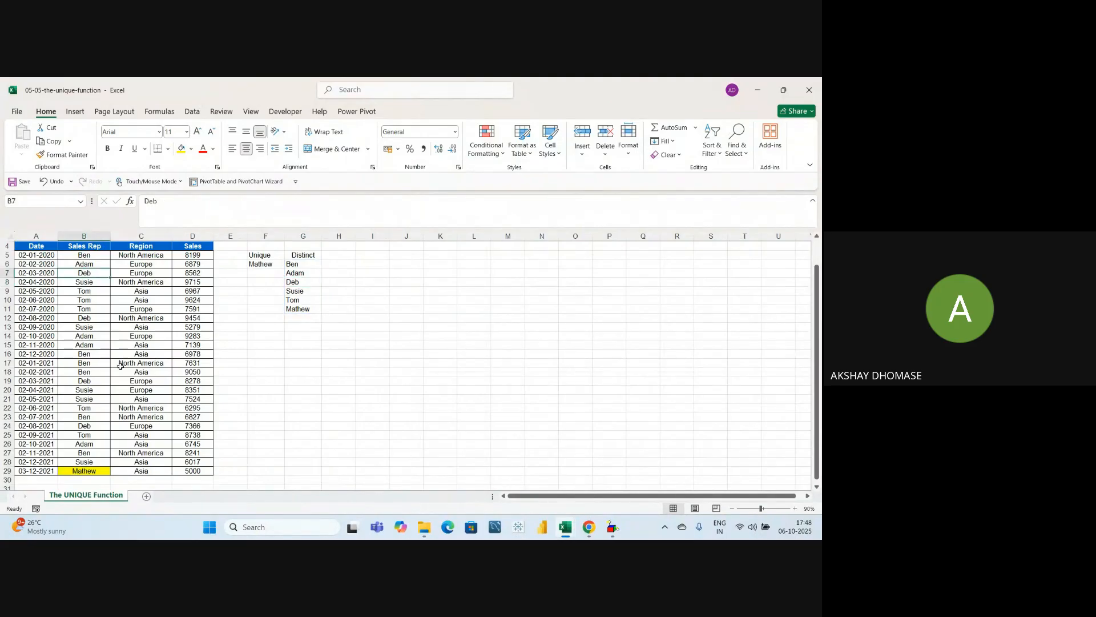
left_click(305, 283)
left_click(300, 295)
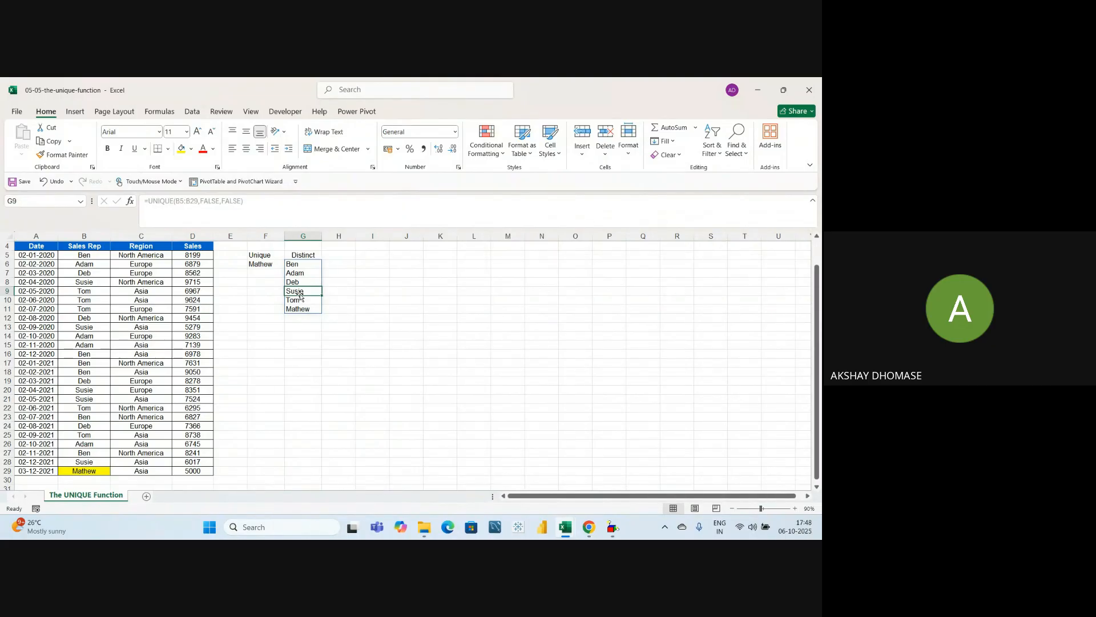
Step: Review the remaining names in the Distinct list G6:G11 and compare the list with the Unique result in F6
left_click(313, 355)
left_click(303, 300)
left_click(303, 344)
left_click(302, 317)
left_click(300, 307)
left_click(303, 345)
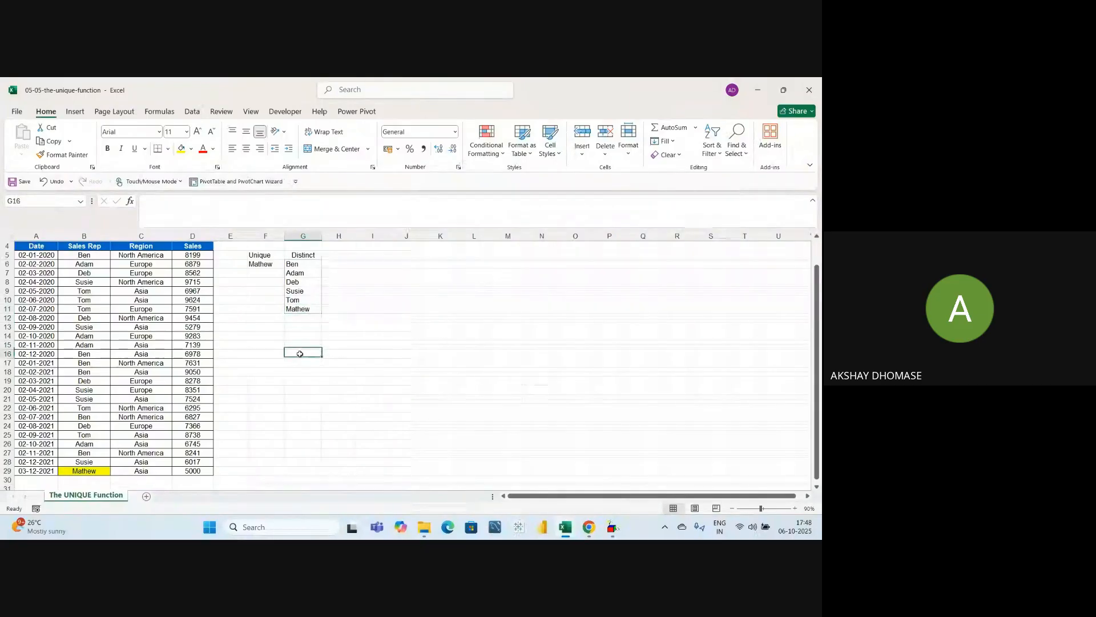
left_click_drag(297, 263, 303, 307)
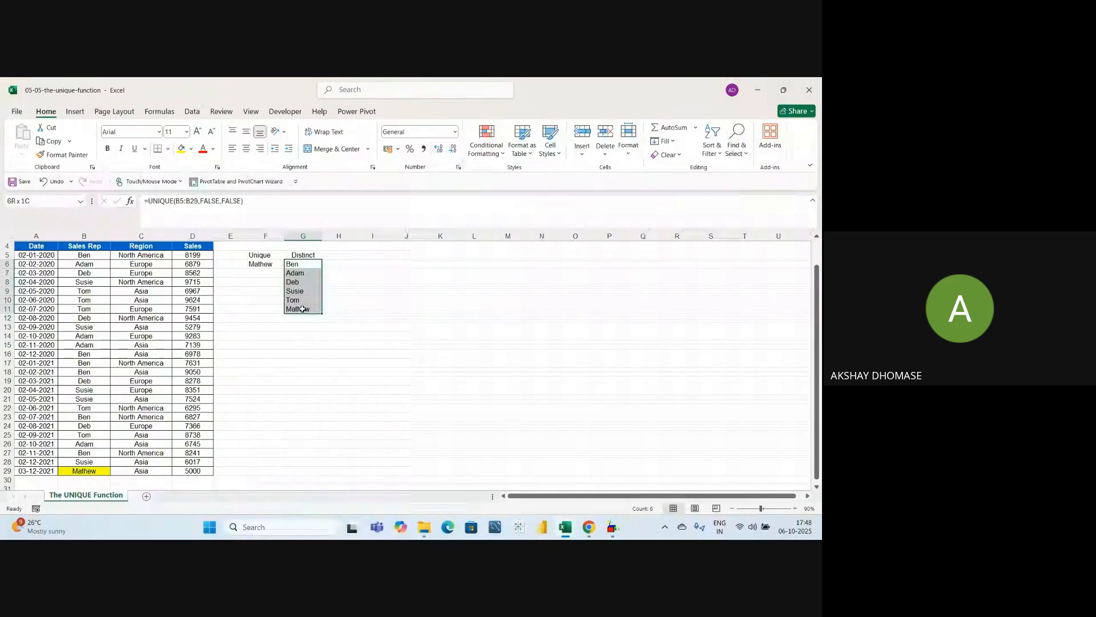
left_click(302, 366)
left_click(300, 262)
left_click_drag(300, 261, 301, 308)
left_click(268, 265)
left_click(266, 290)
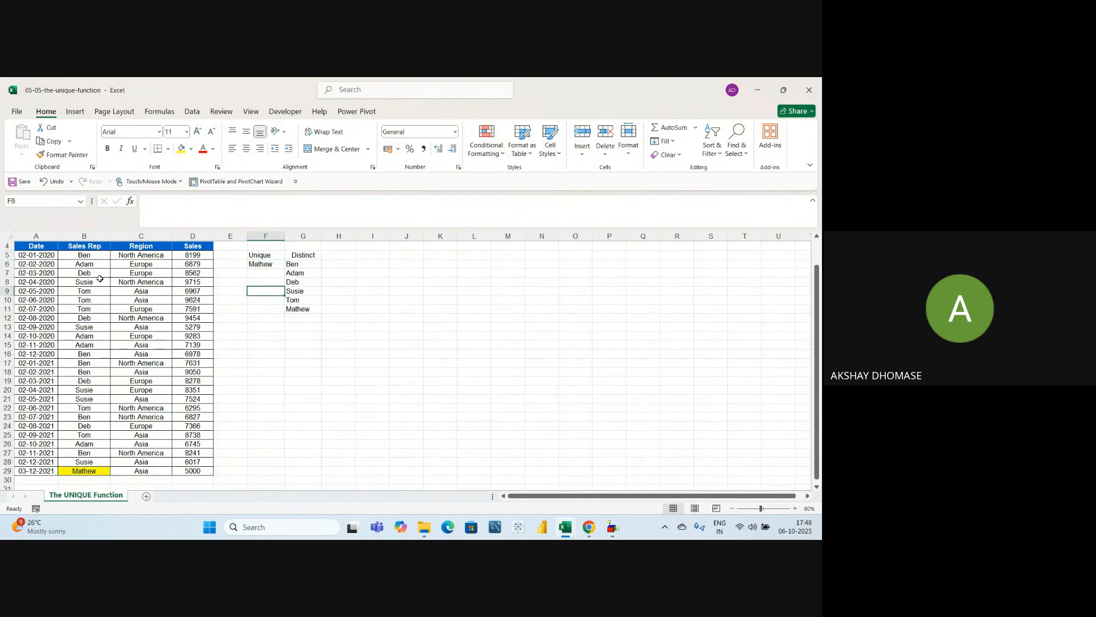
Step: Compare the full Sales Rep range B5:B29 with the Distinct list, and review the Unique and Distinct headings
left_click_drag(86, 255, 97, 471)
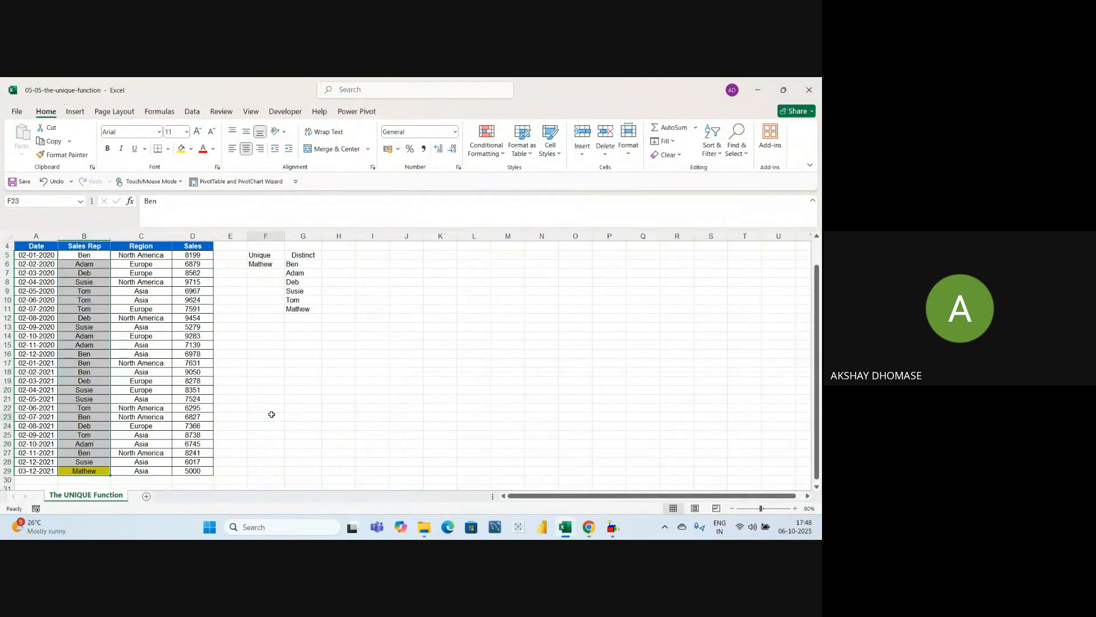
left_click(268, 416)
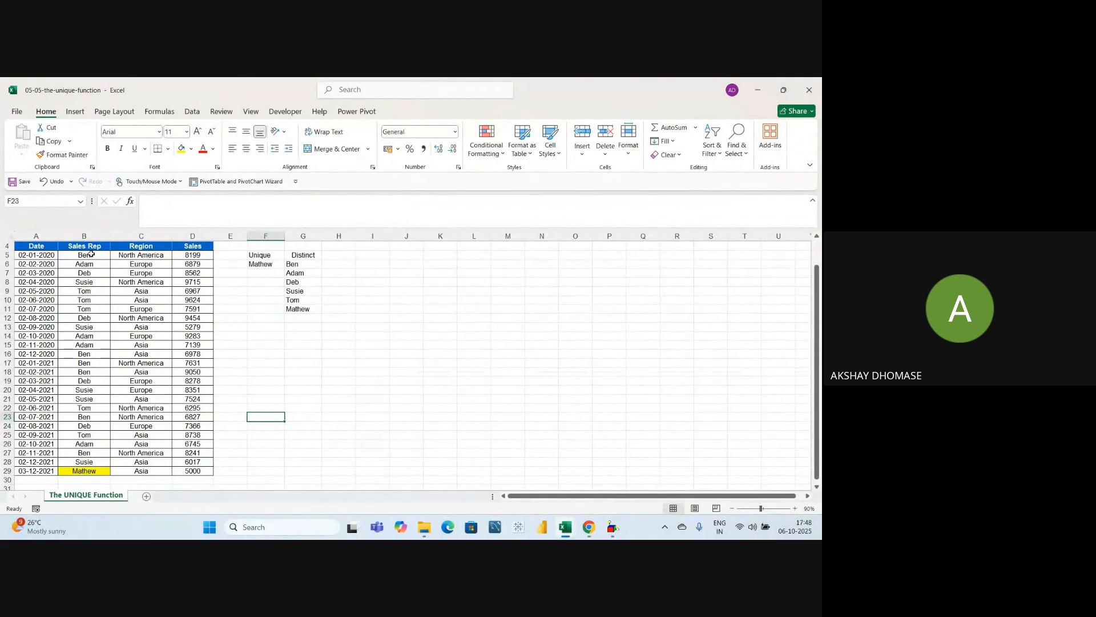
left_click_drag(90, 254, 92, 470)
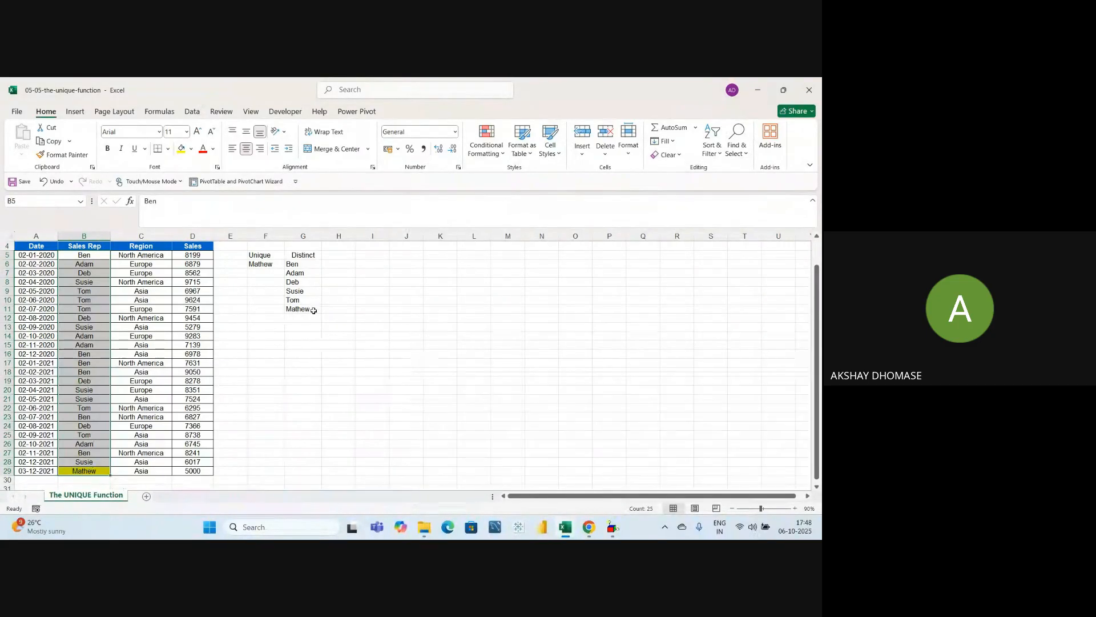
left_click(292, 266)
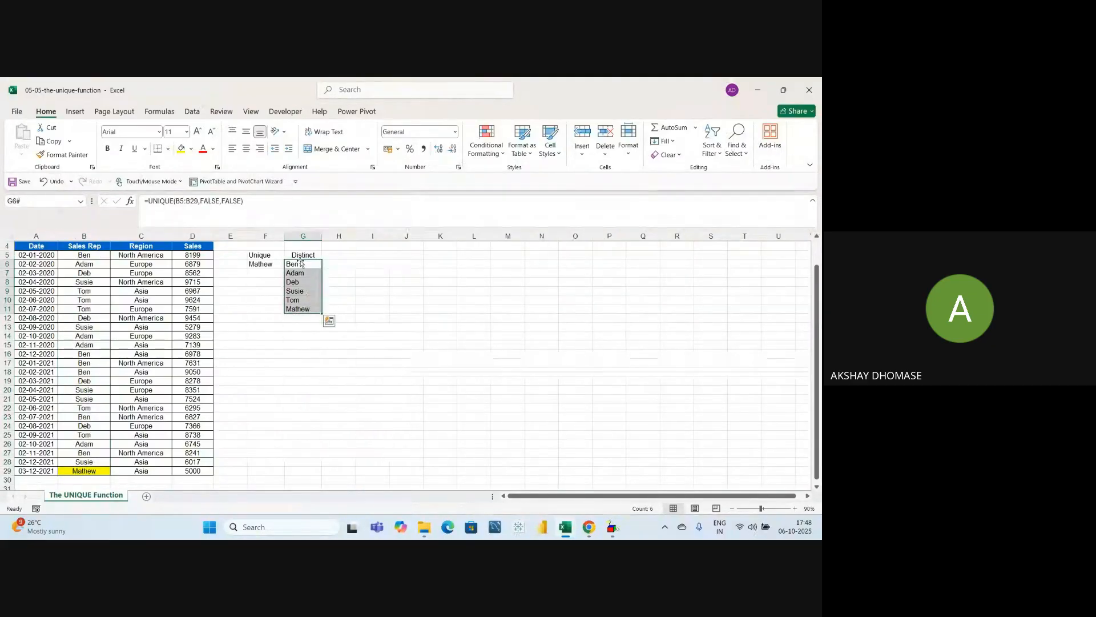
key("Down")
key("Down")
key("Down")
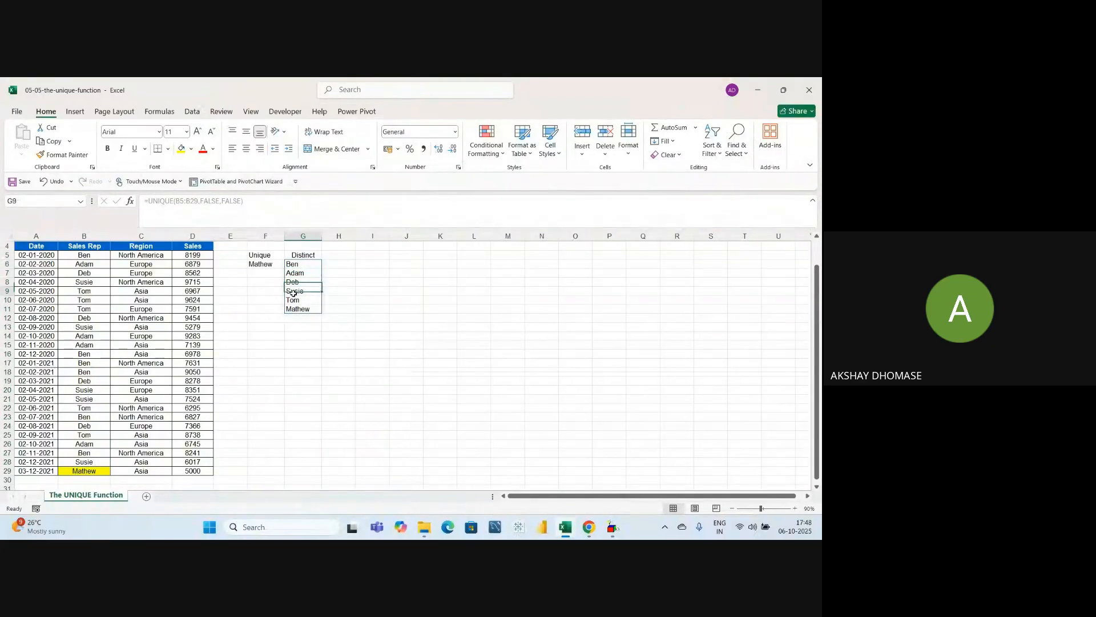
left_click(302, 374)
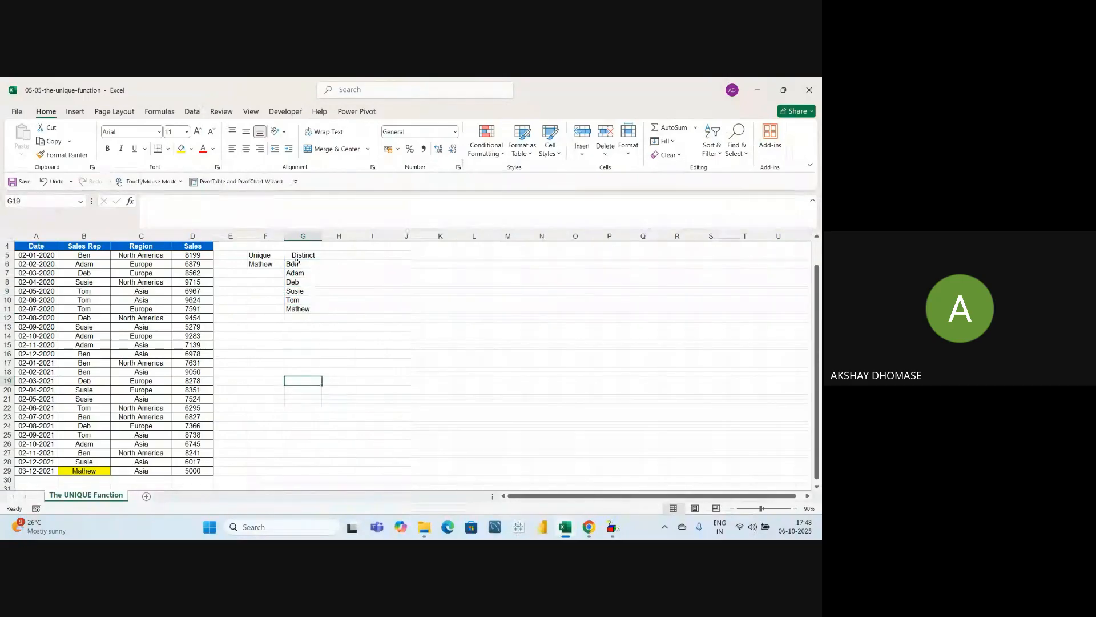
left_click_drag(292, 264, 298, 309)
left_click(302, 361)
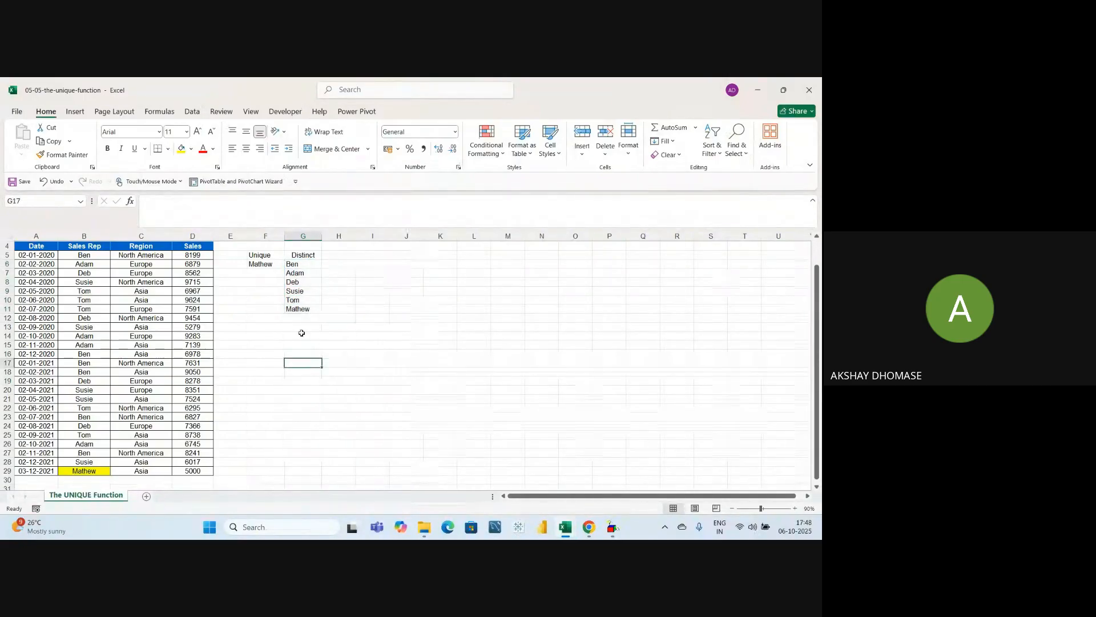
left_click(270, 256)
left_click(301, 255)
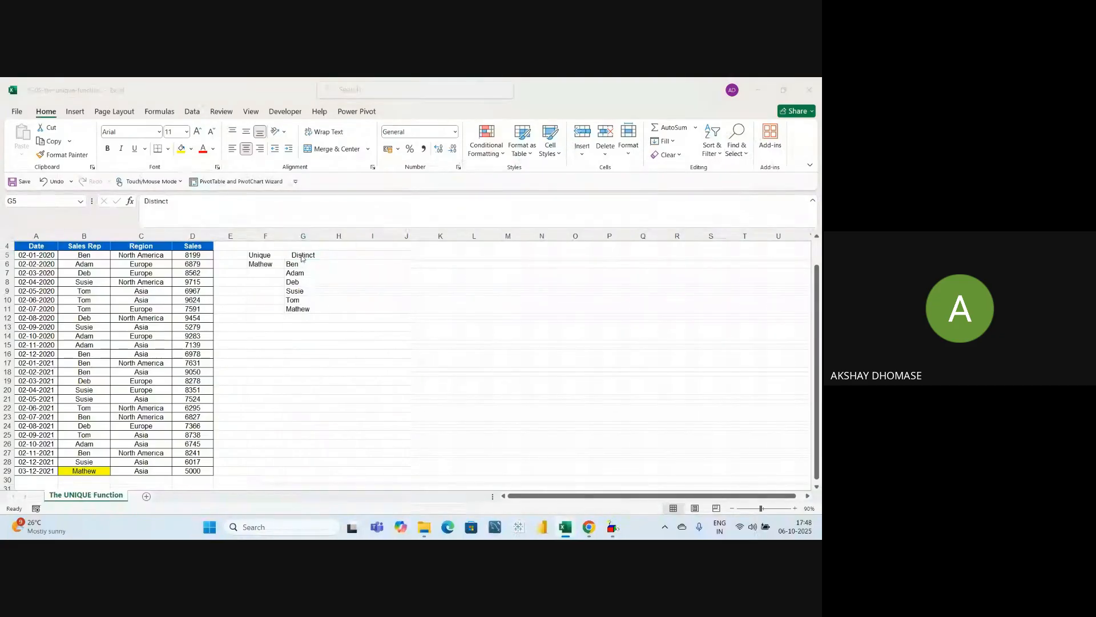
Step: Check the Google Meet window, return to Excel and close the 05-05-the-unique-function workbook without saving the changes
key("alt+Tab")
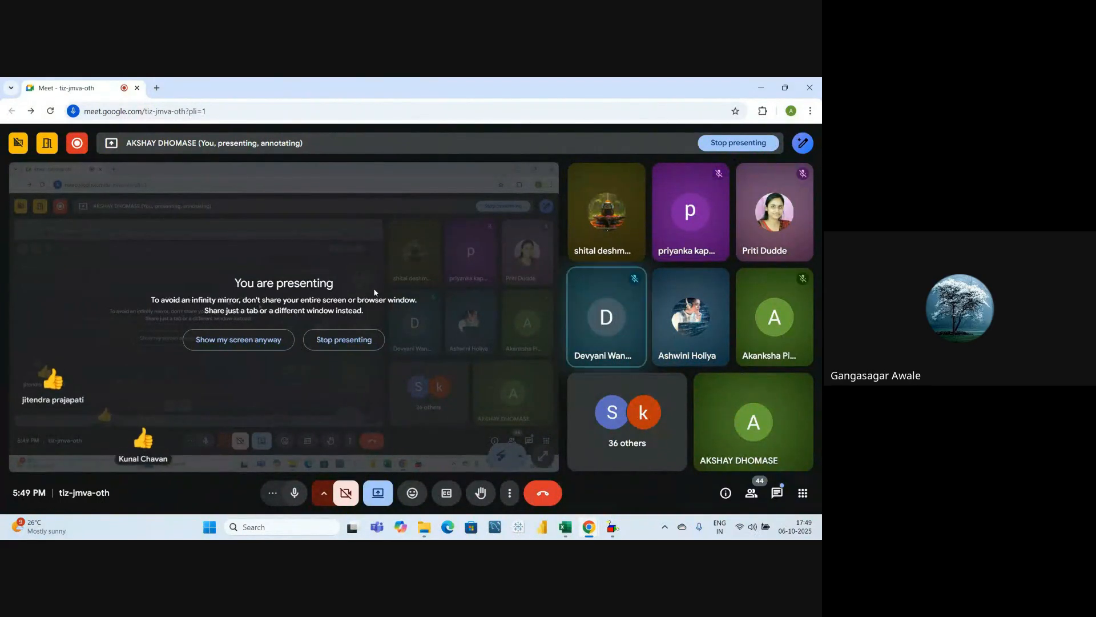
key("alt+Tab")
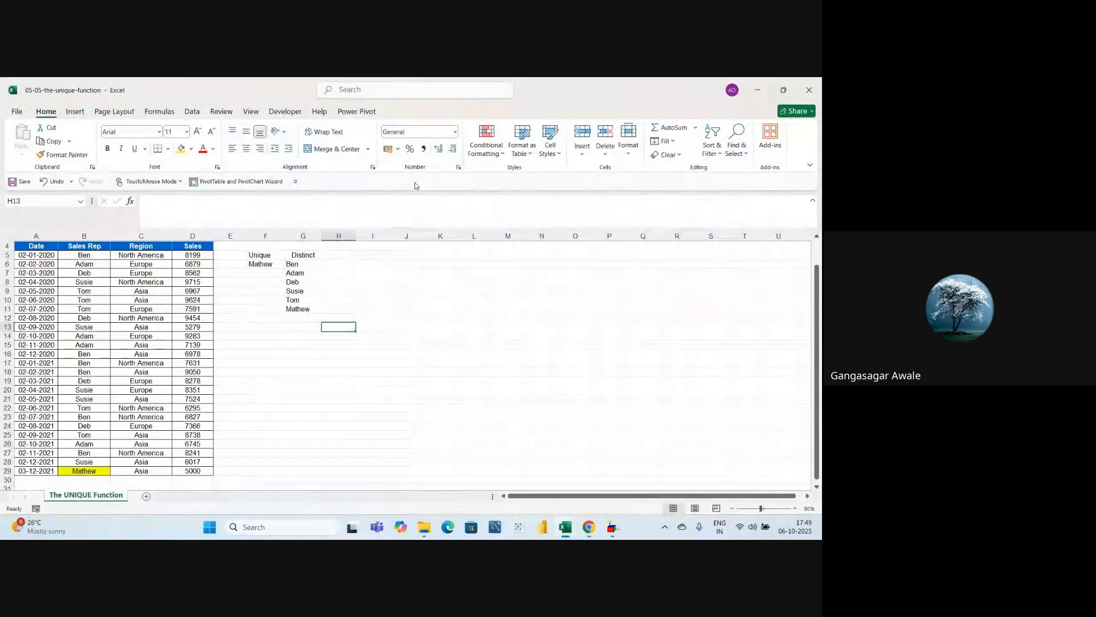
key("alt+F4")
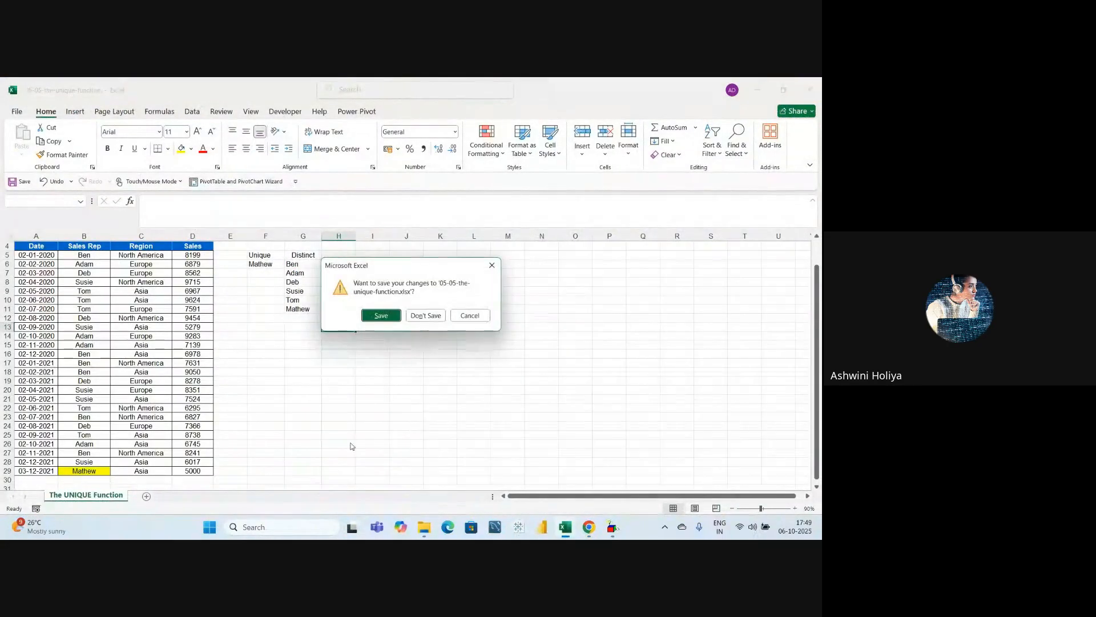
left_click(435, 315)
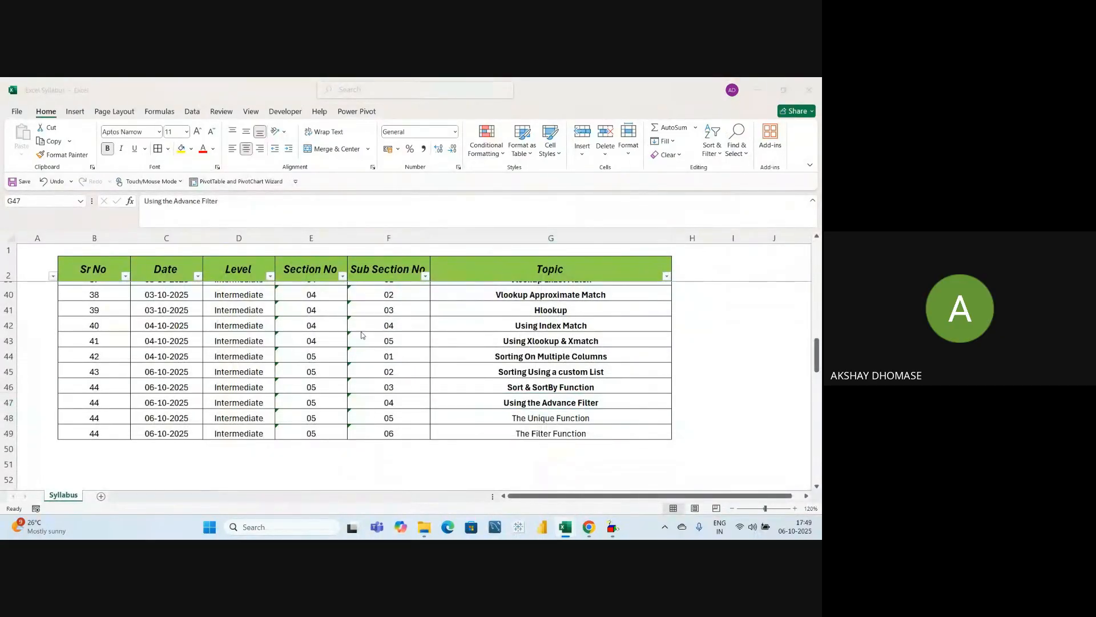
Step: Switch to the Section 5 folder in File Explorer and open the 05-03-the-sort-and-sortby-functions workbook
key("alt+Tab")
key("alt+Tab")
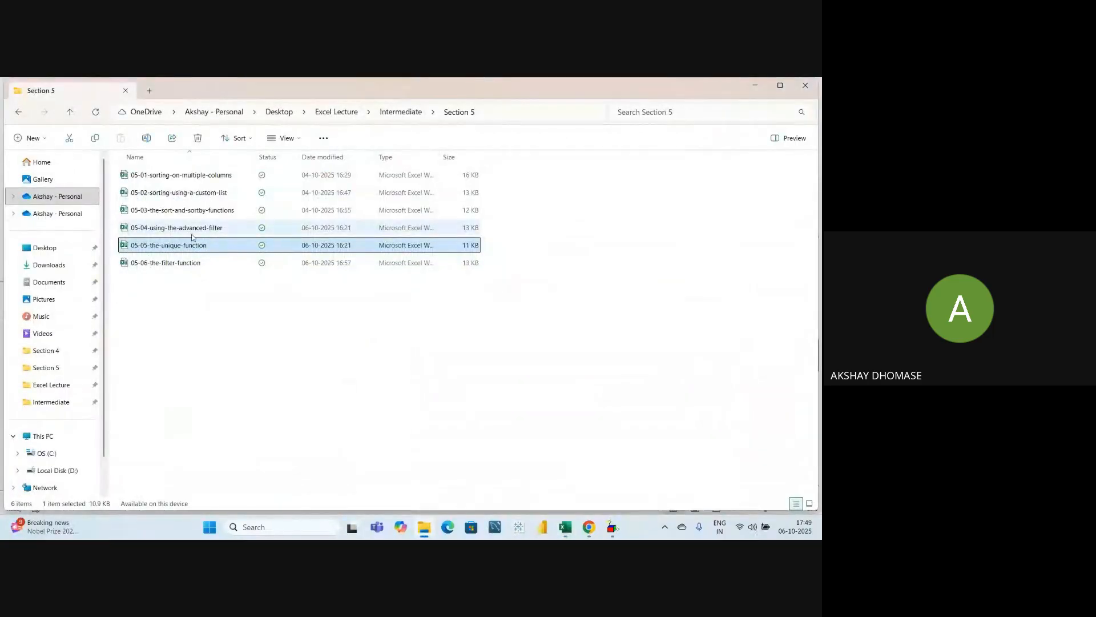
left_click(193, 212)
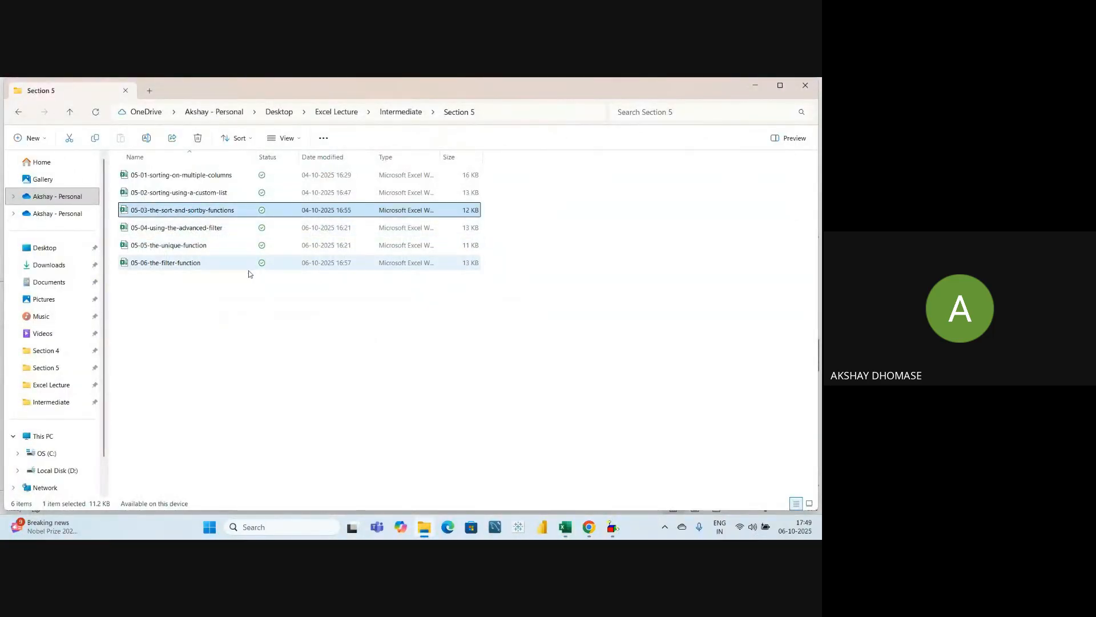
key("alt+Tab")
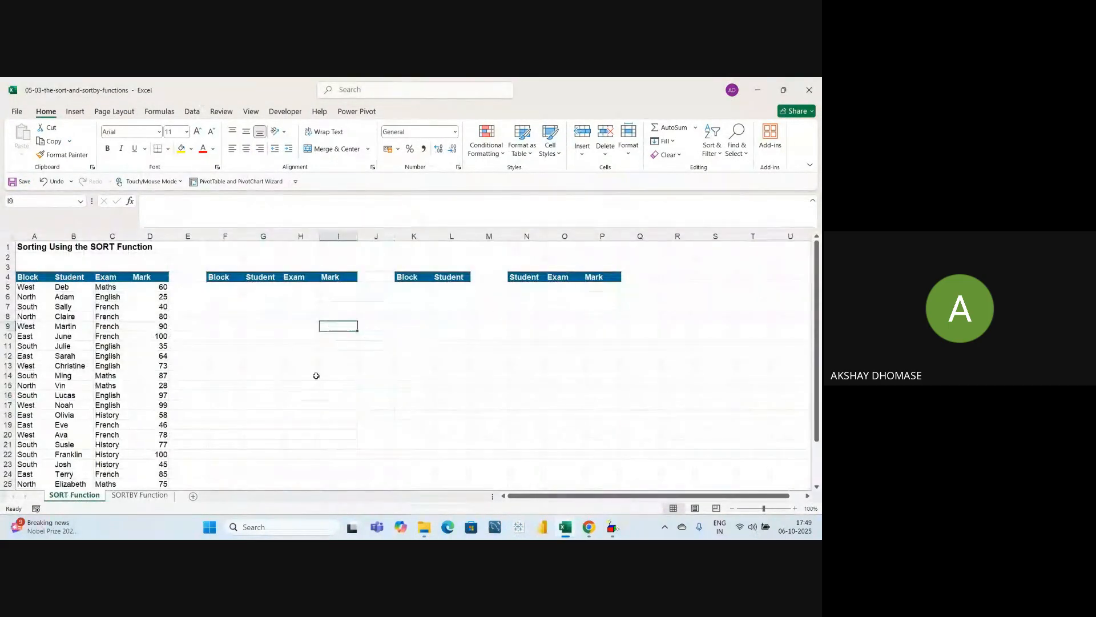
left_click(268, 305)
left_click(223, 317)
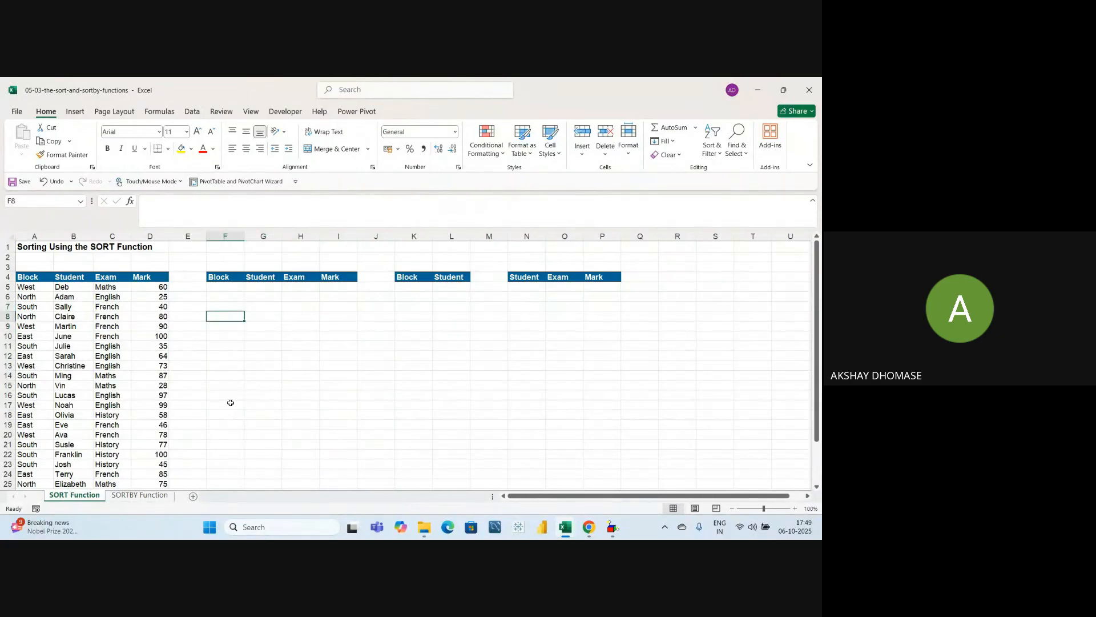
left_click(230, 404)
left_click(240, 308)
left_click(327, 323)
left_click(262, 396)
left_click(263, 347)
left_click(257, 316)
left_click(513, 326)
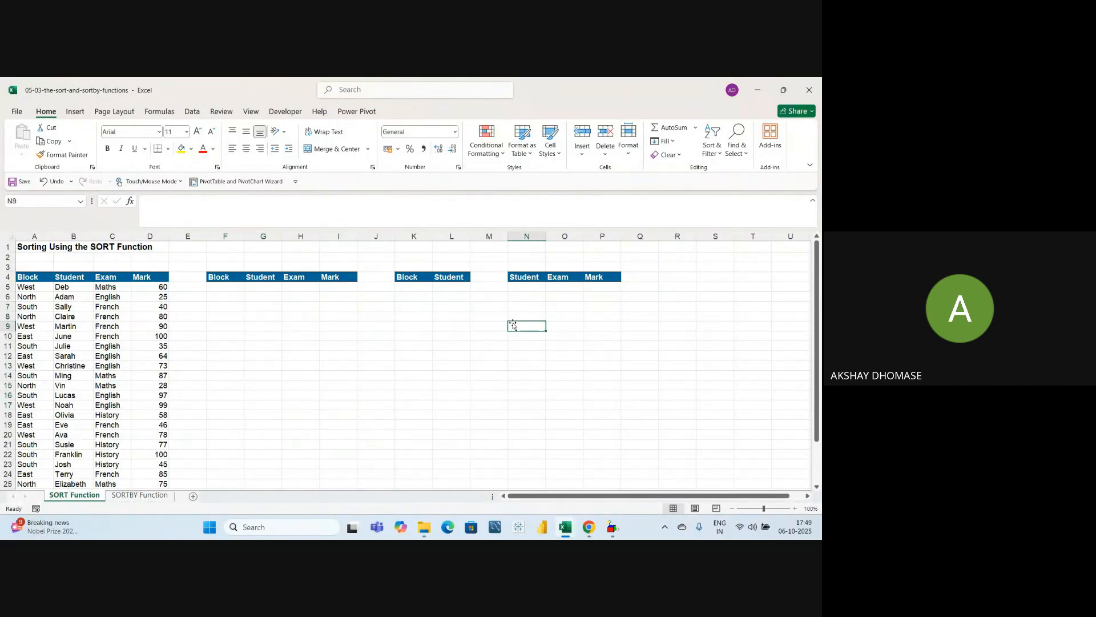
left_click(258, 364)
Step: Compare the SORT Function and SORTBY Function sheets, ending on the SORTBY Function sheet
left_click(127, 495)
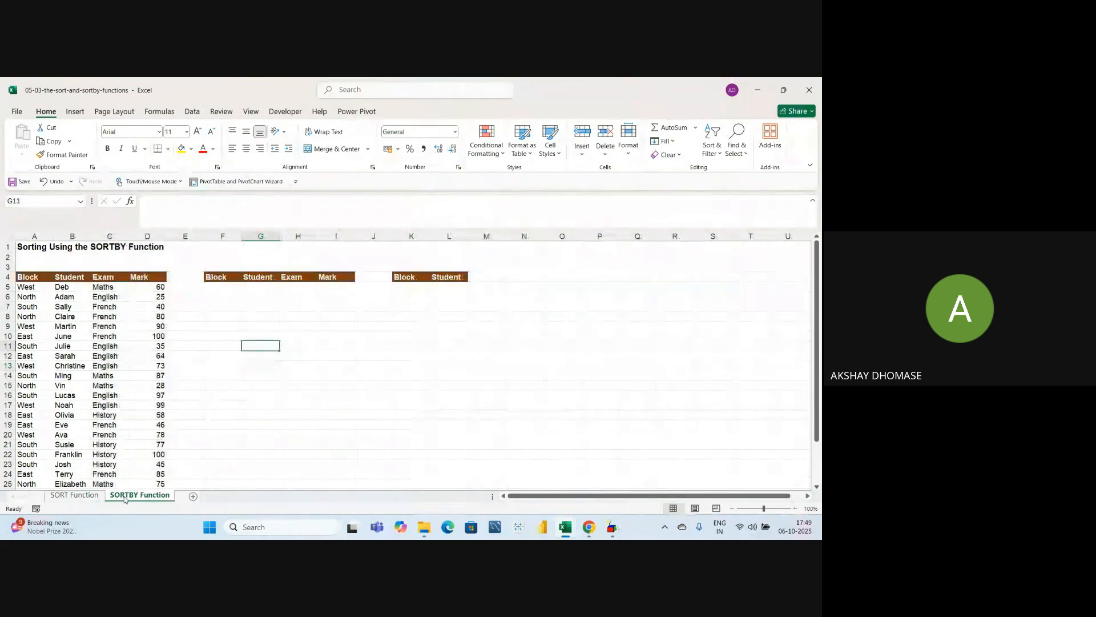
left_click(61, 497)
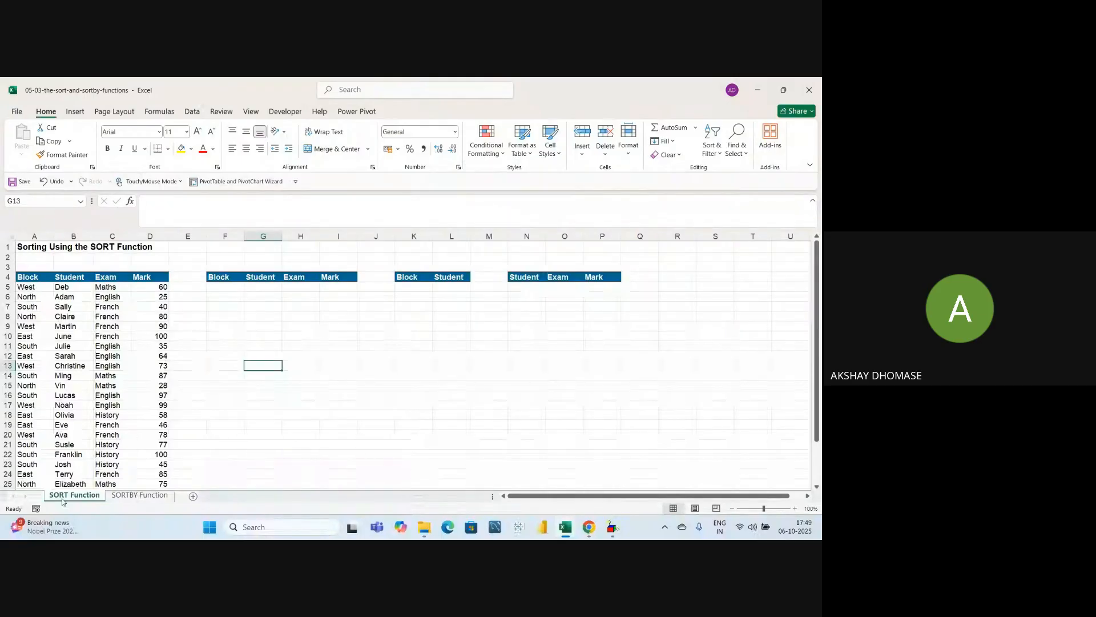
left_click(121, 496)
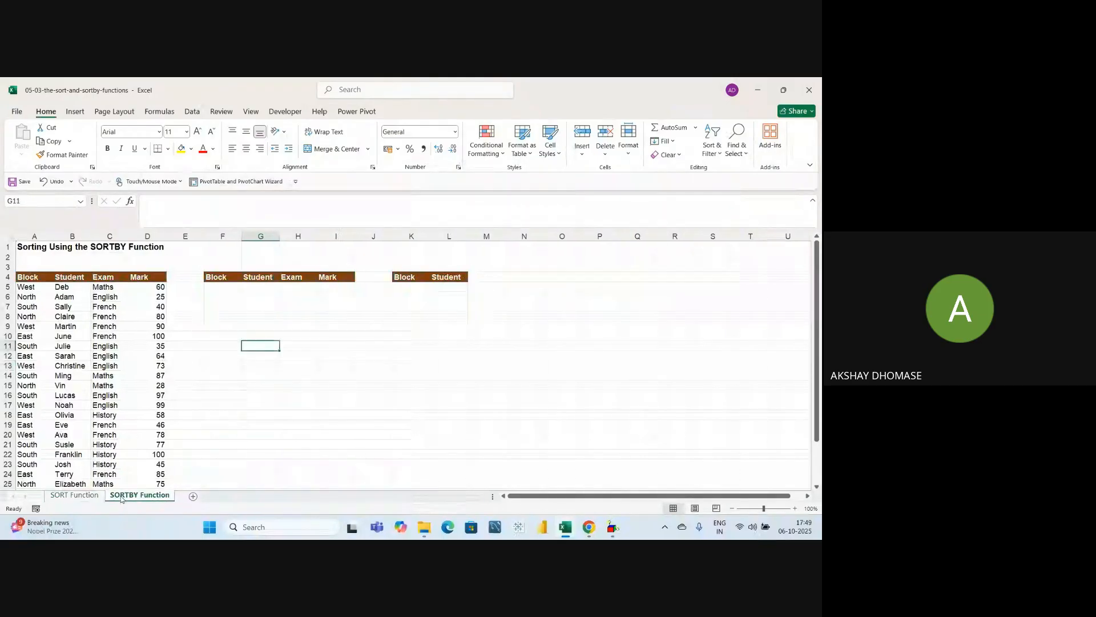
left_click(77, 496)
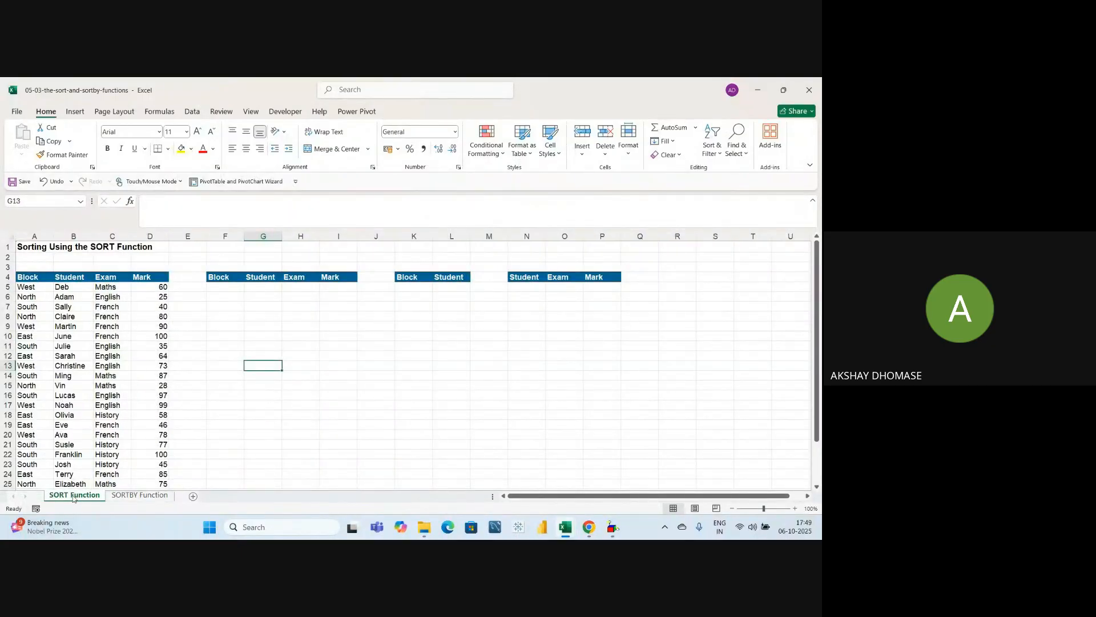
left_click(128, 497)
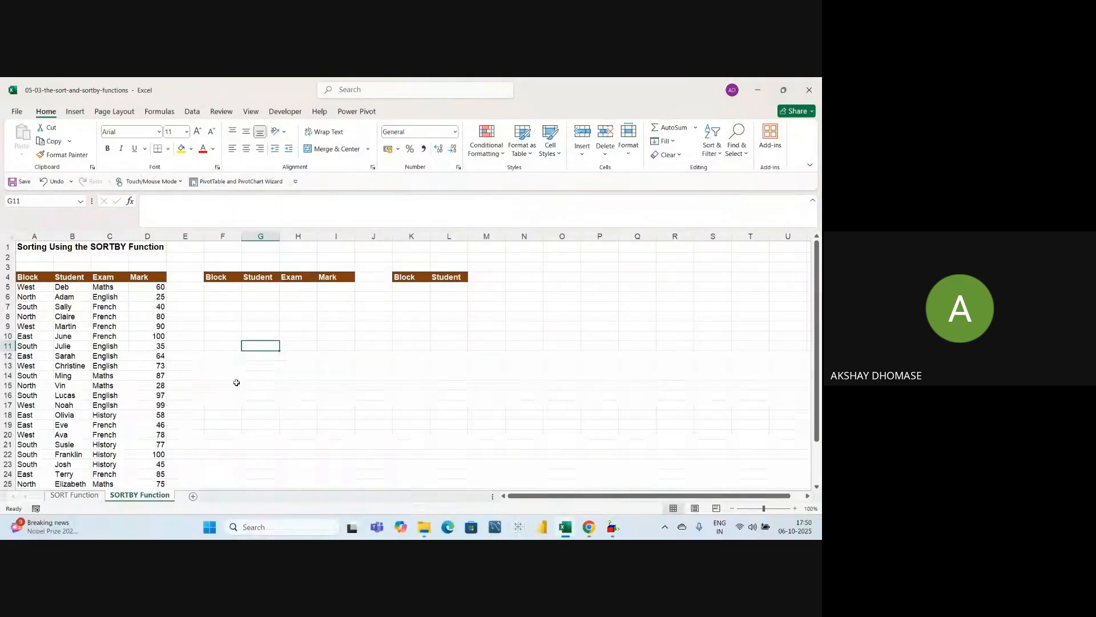
Step: Start a SORTBY formula in F5 under the Block heading with A5:D29 as the array
left_click(276, 381)
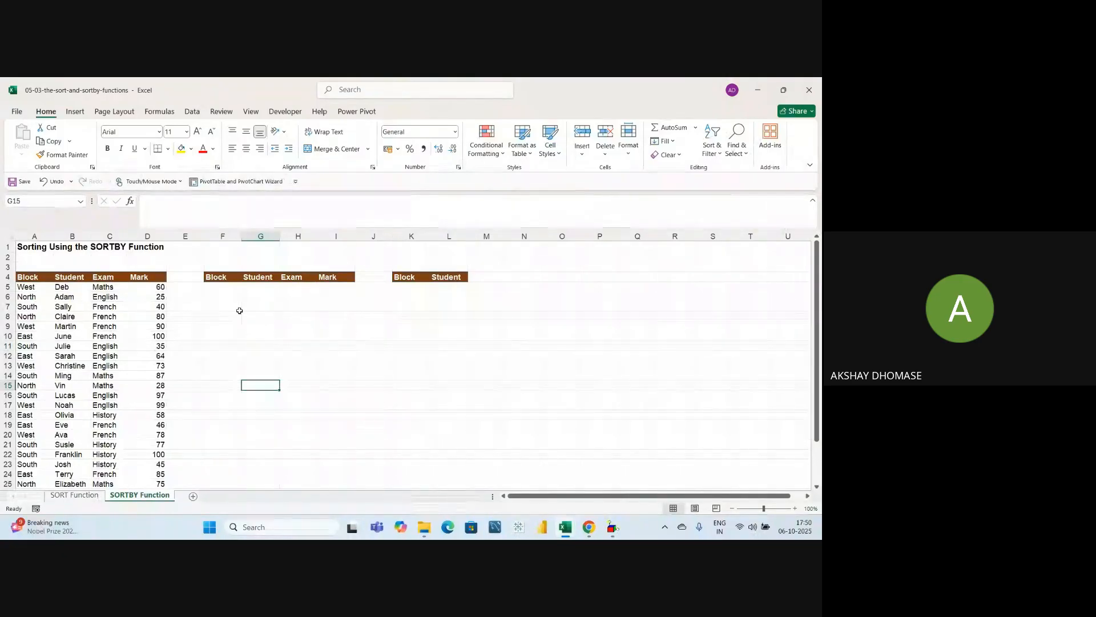
left_click(256, 334)
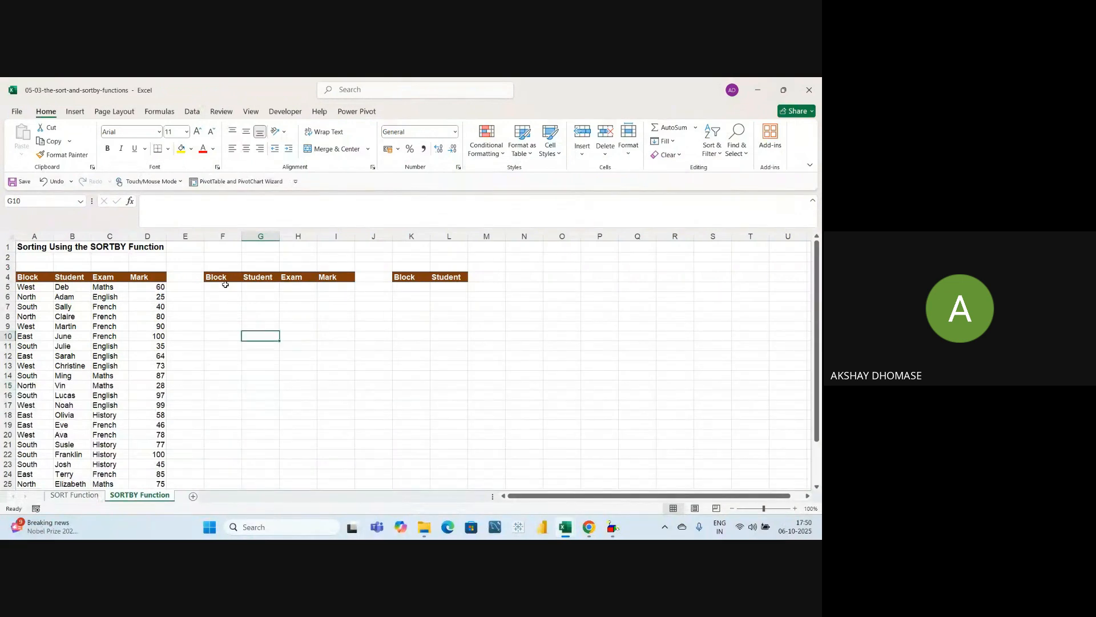
left_click(225, 284)
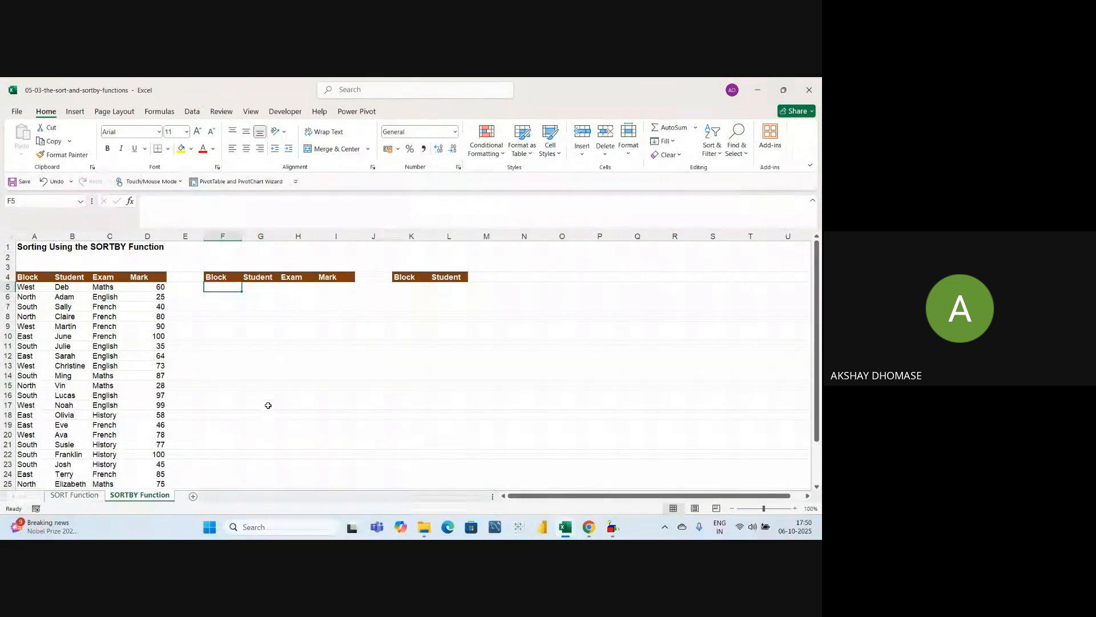
type("=")
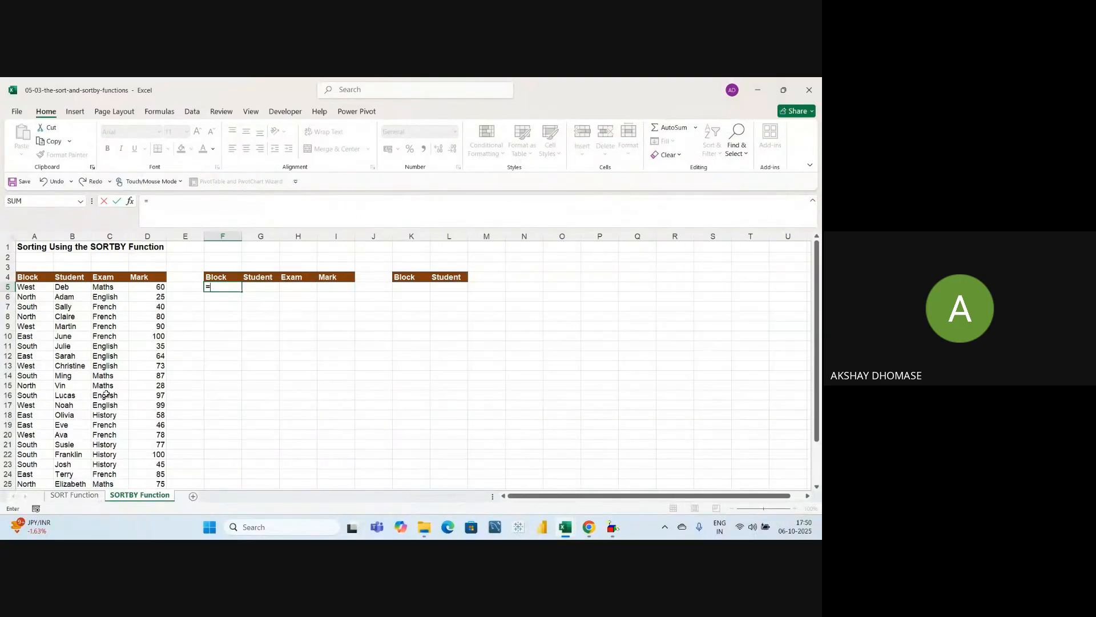
type("sortby")
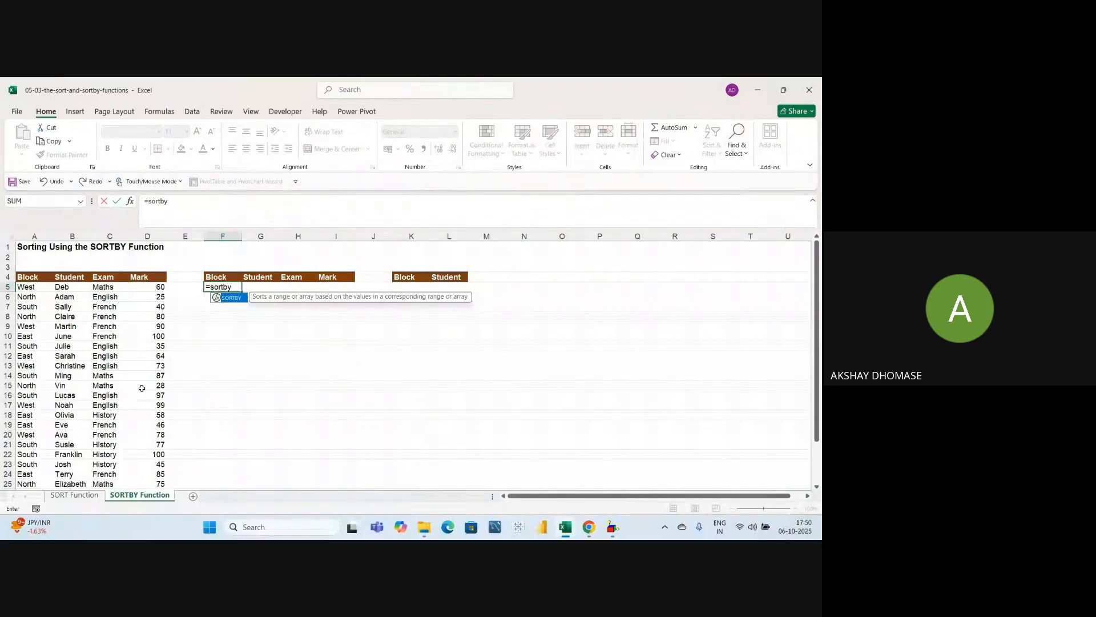
key("Tab")
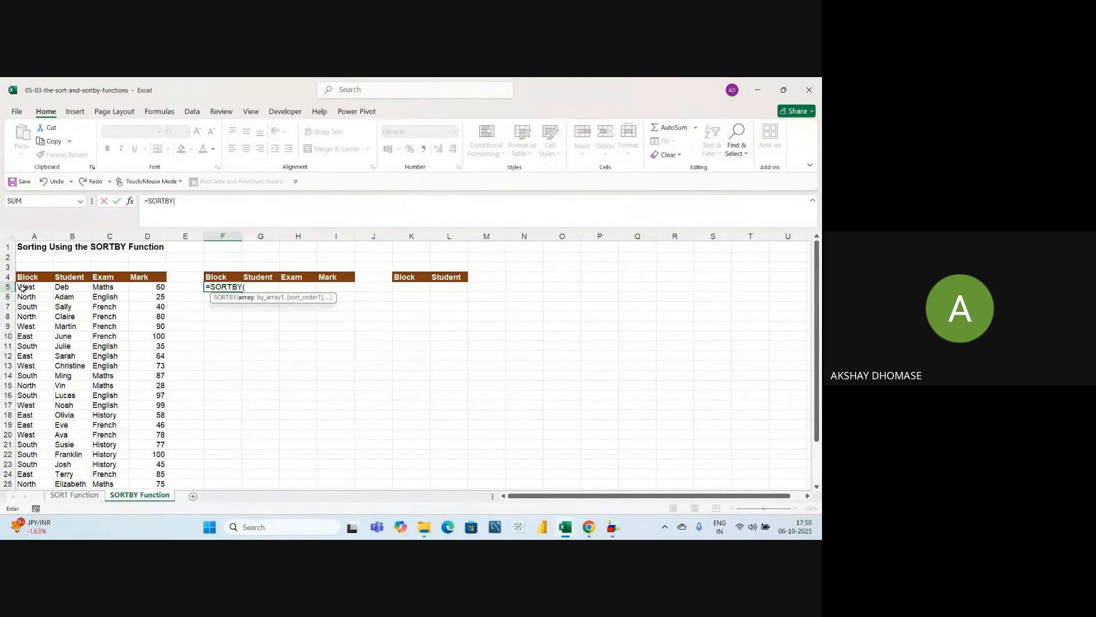
left_click_drag(22, 287, 163, 464)
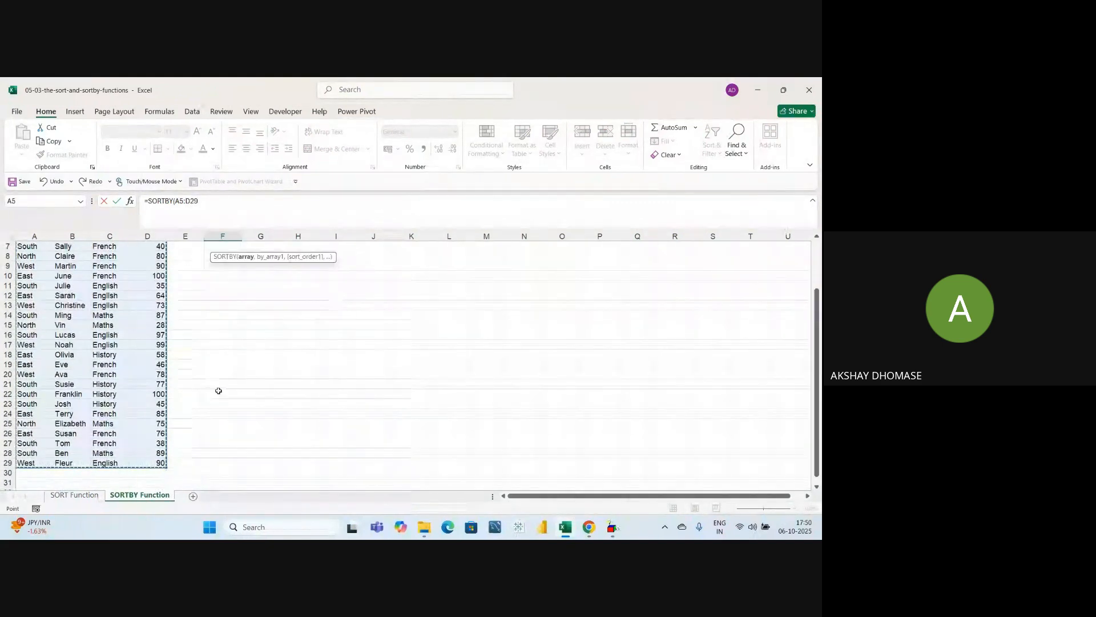
Step: Add the Student range B5:B29 as the formula's first sort array, with ascending order 1
type(",")
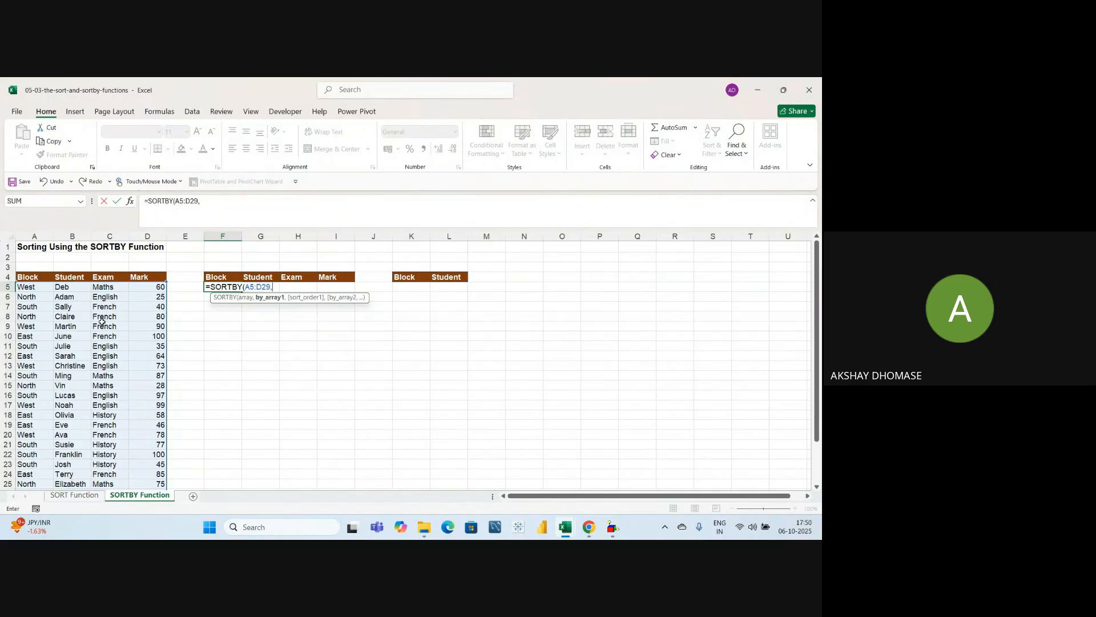
left_click_drag(72, 288, 65, 502)
scroll(122, 402, "up", 2)
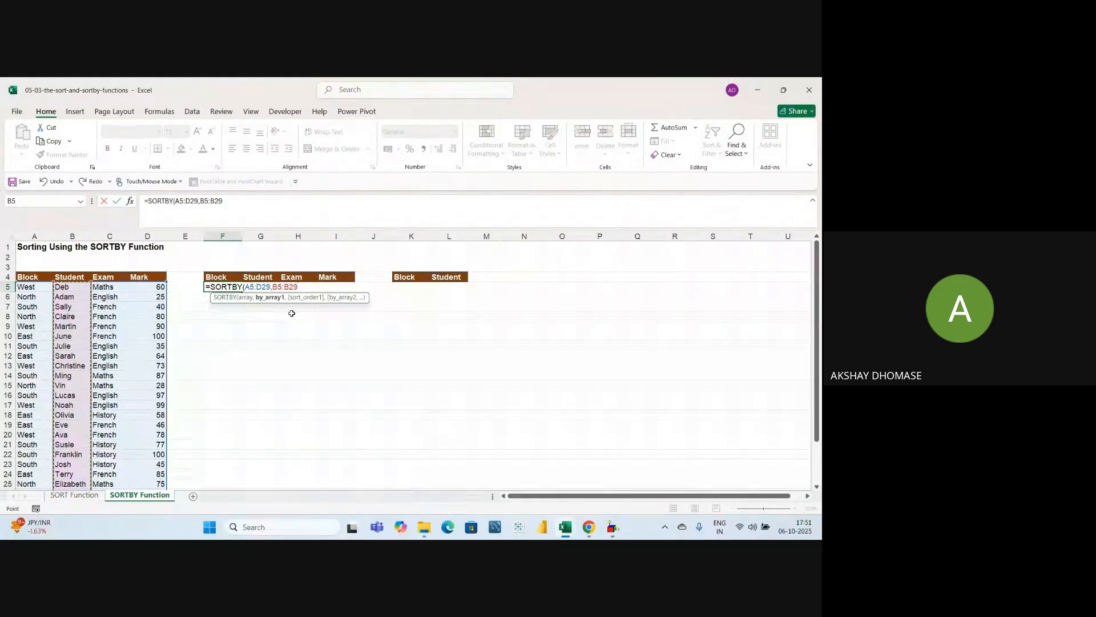
type(",")
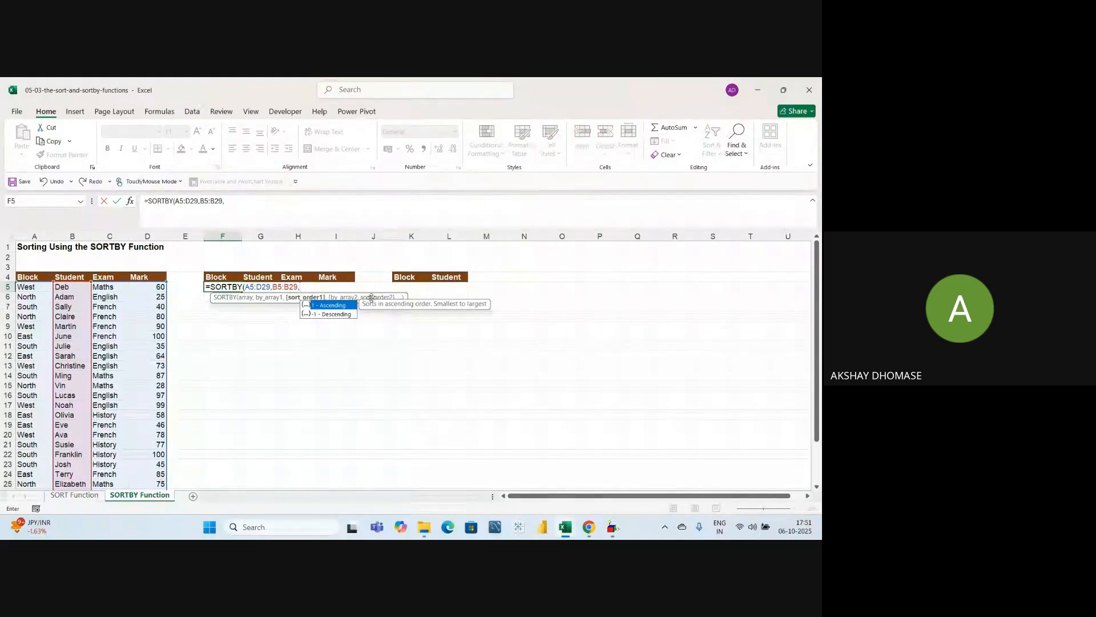
left_click_drag(287, 298, 299, 263)
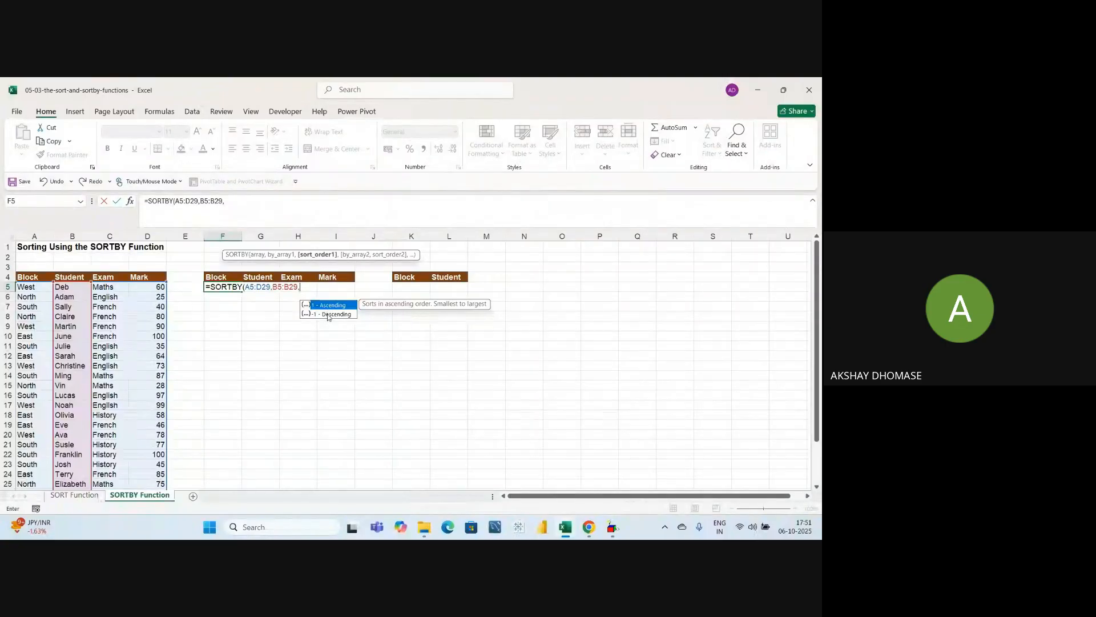
type("1")
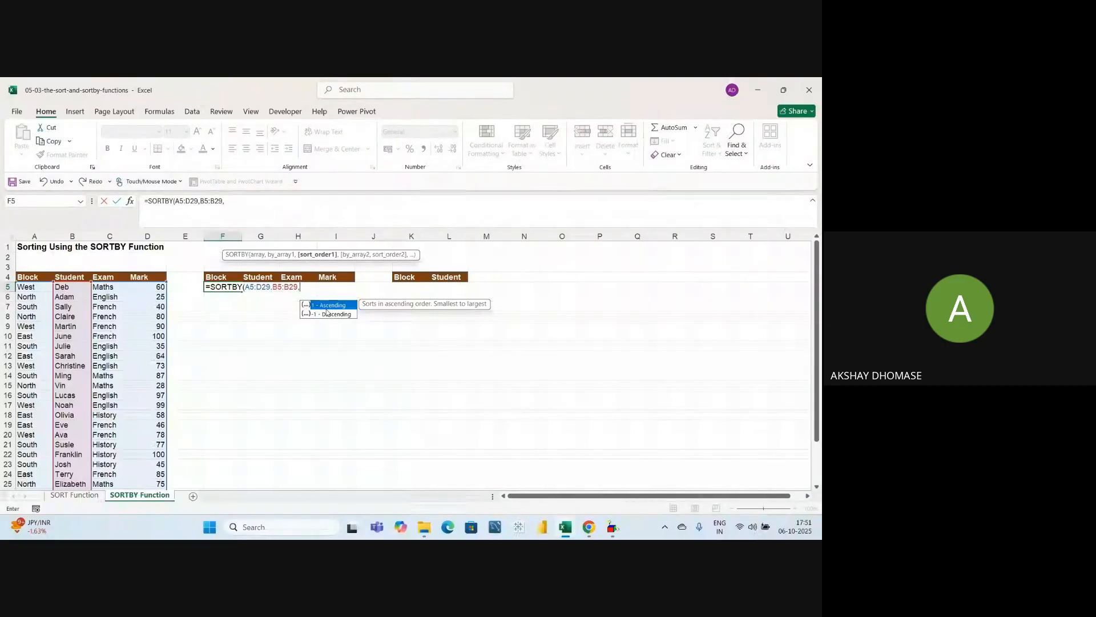
Step: Add the Mark range D5:D29 as the second sort array with descending order -1, and enter the formula
type(",")
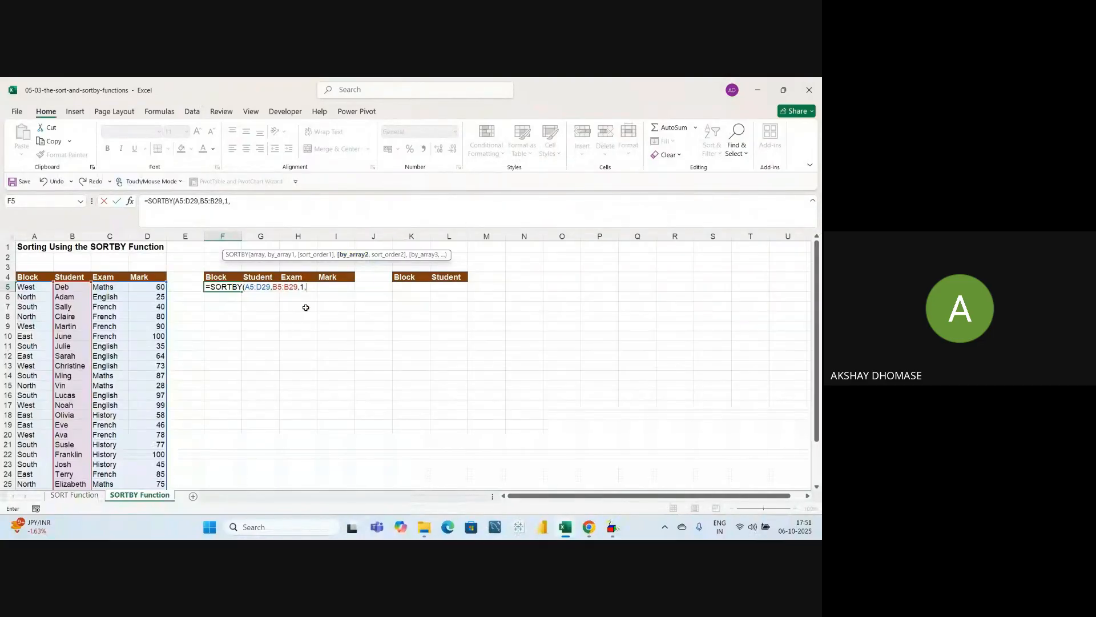
left_click_drag(155, 286, 148, 486)
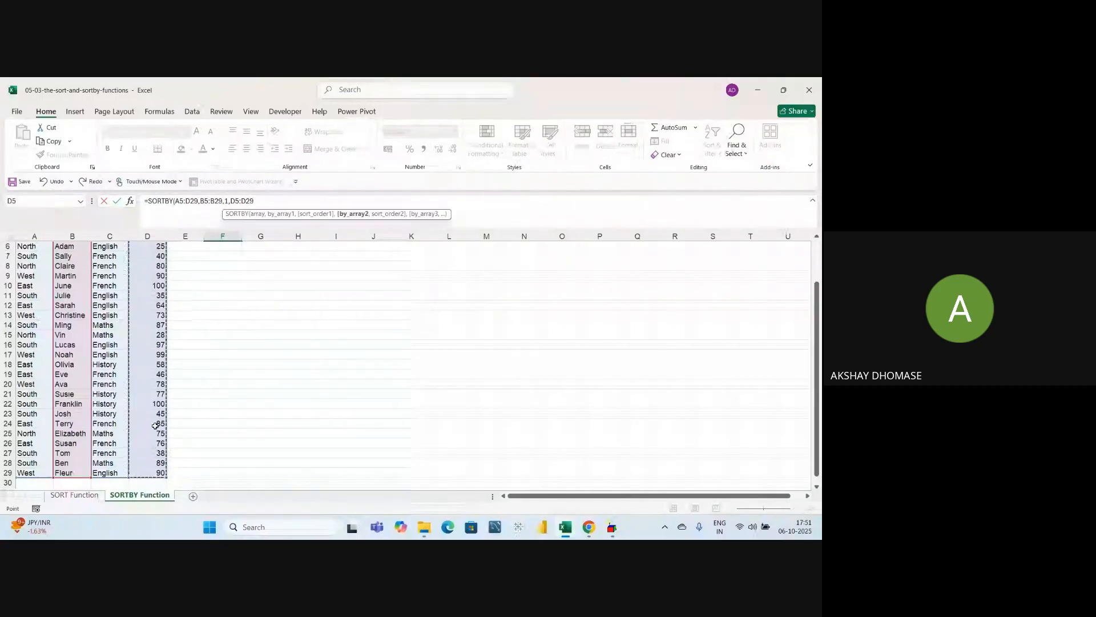
scroll(249, 353, "up", 2)
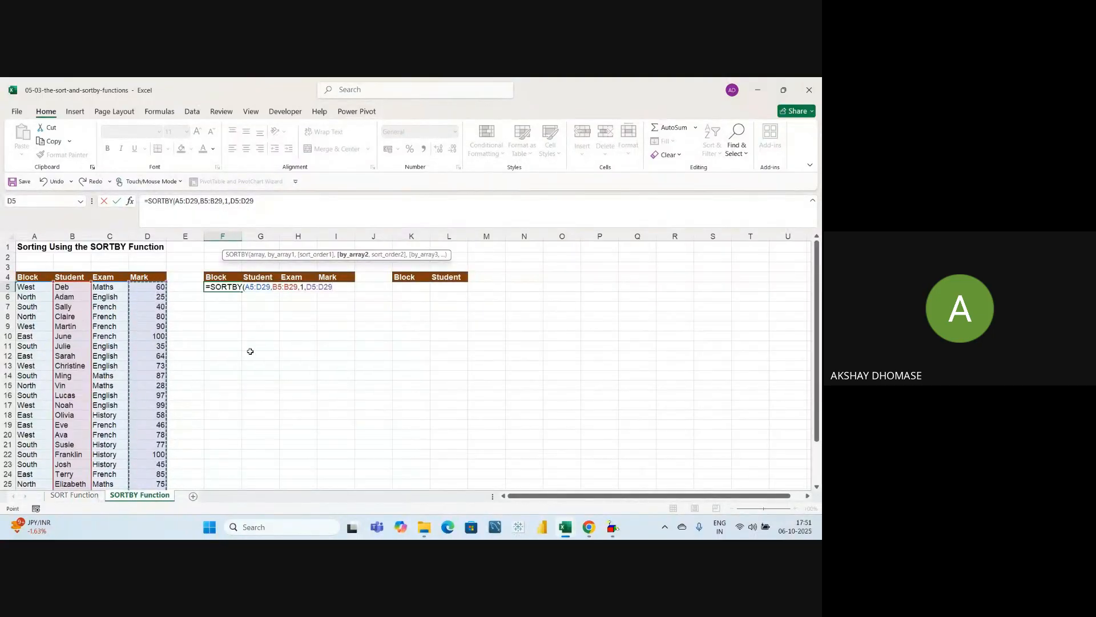
type(",")
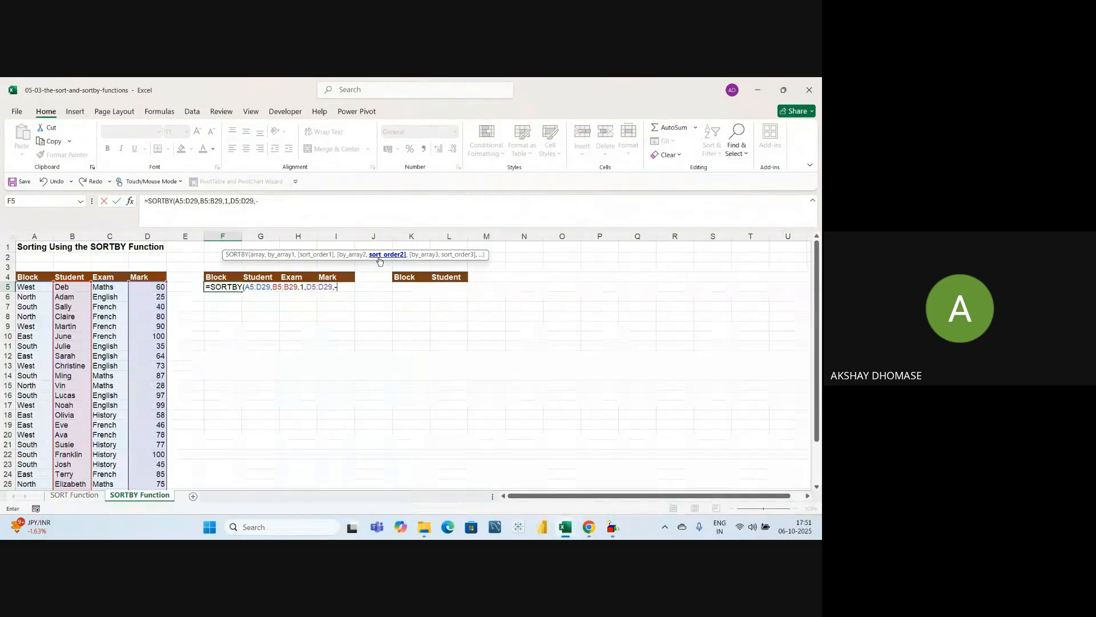
type("-1)")
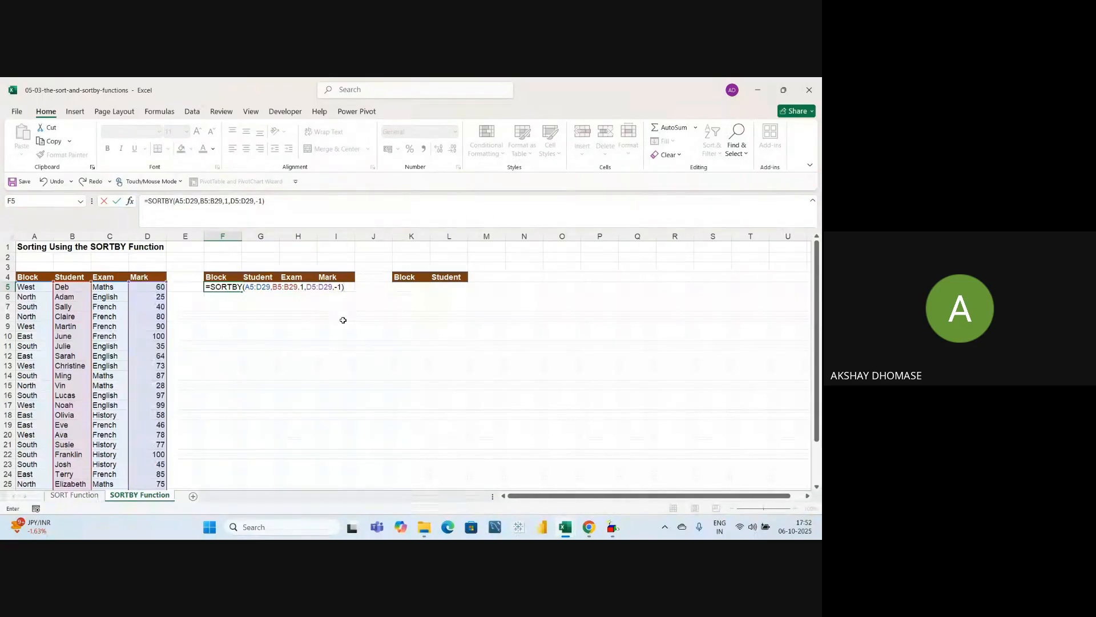
key("Return")
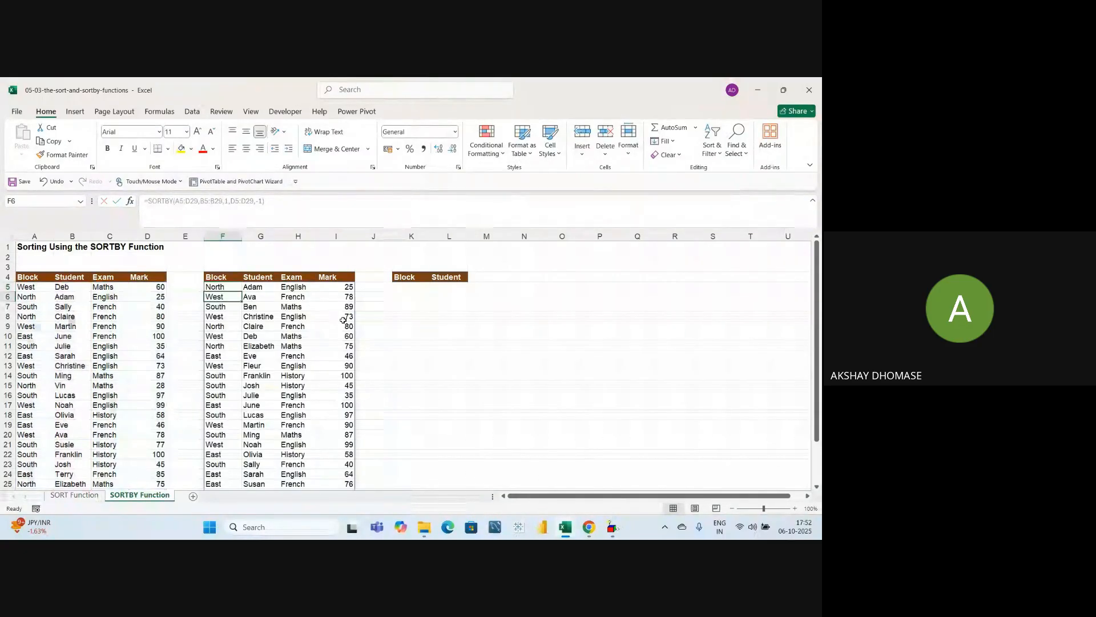
Step: Compare the first names in the original Student column with the start of the sorted Student column
left_click(562, 384)
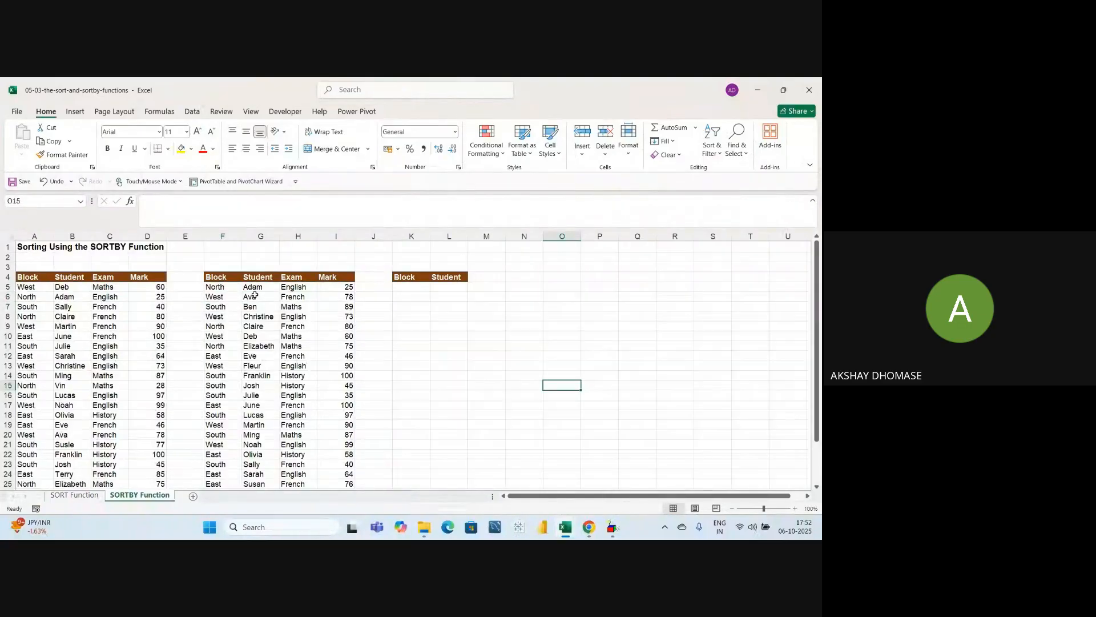
left_click(65, 287)
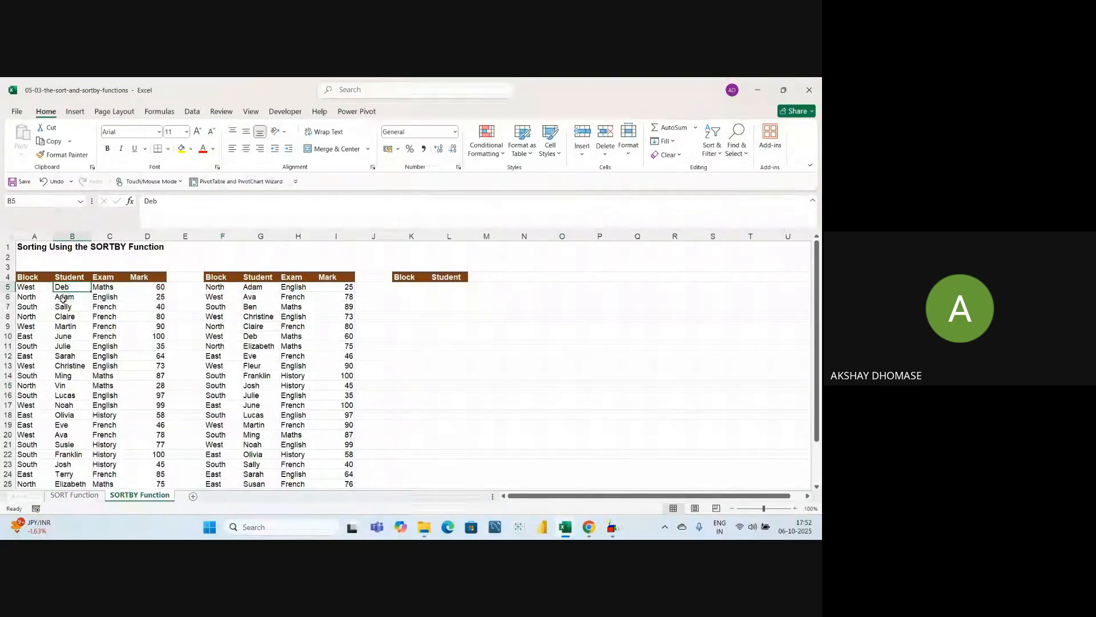
left_click(57, 299)
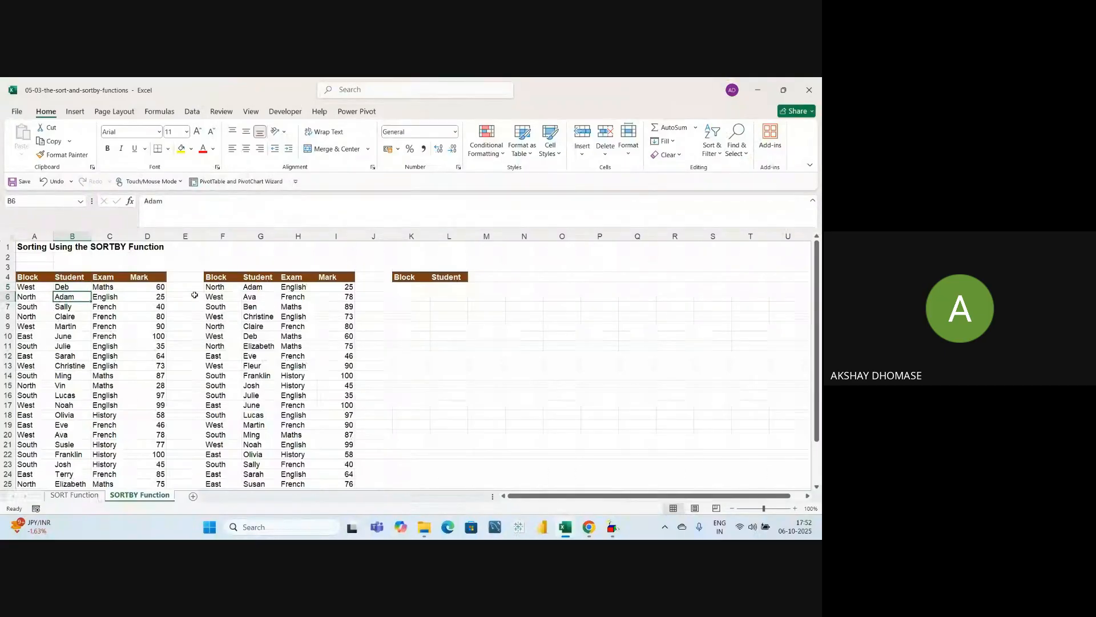
left_click_drag(263, 291, 258, 307)
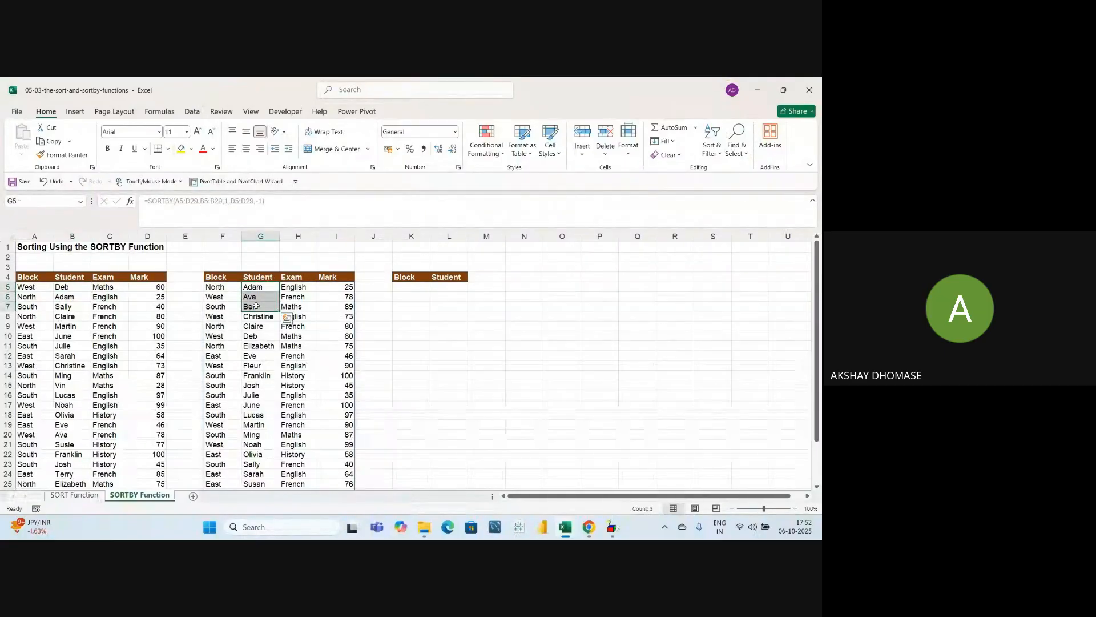
left_click(255, 356)
Step: Check the alphabetical order of the sorted Student names one by one, and highlight G5:G15
left_click(246, 287)
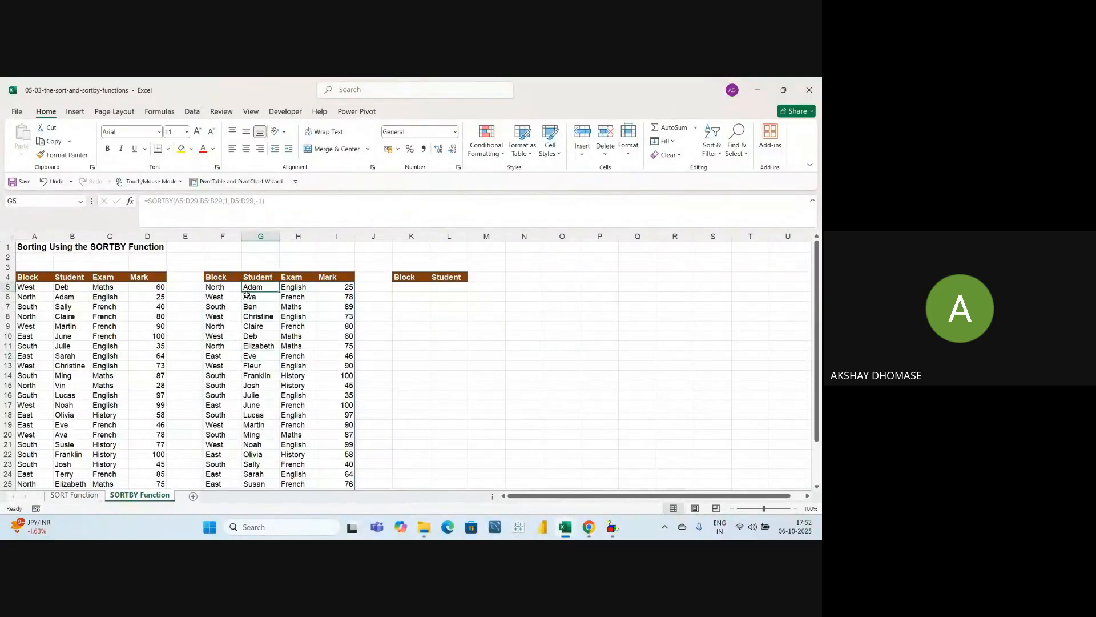
left_click(245, 297)
left_click(246, 307)
left_click(246, 317)
left_click(246, 324)
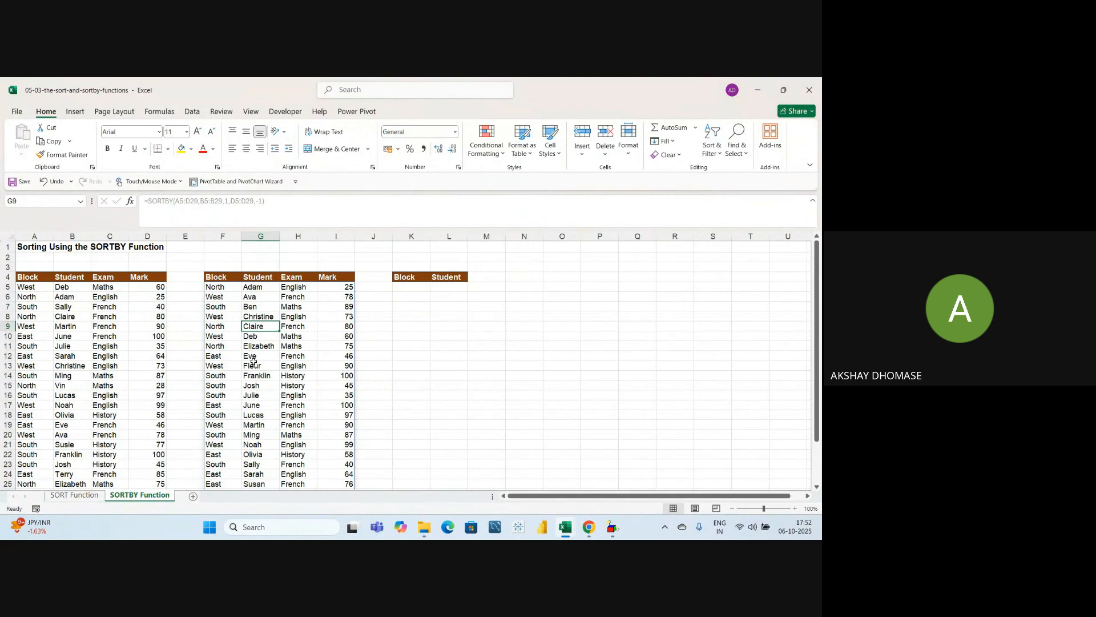
left_click_drag(258, 286, 253, 391)
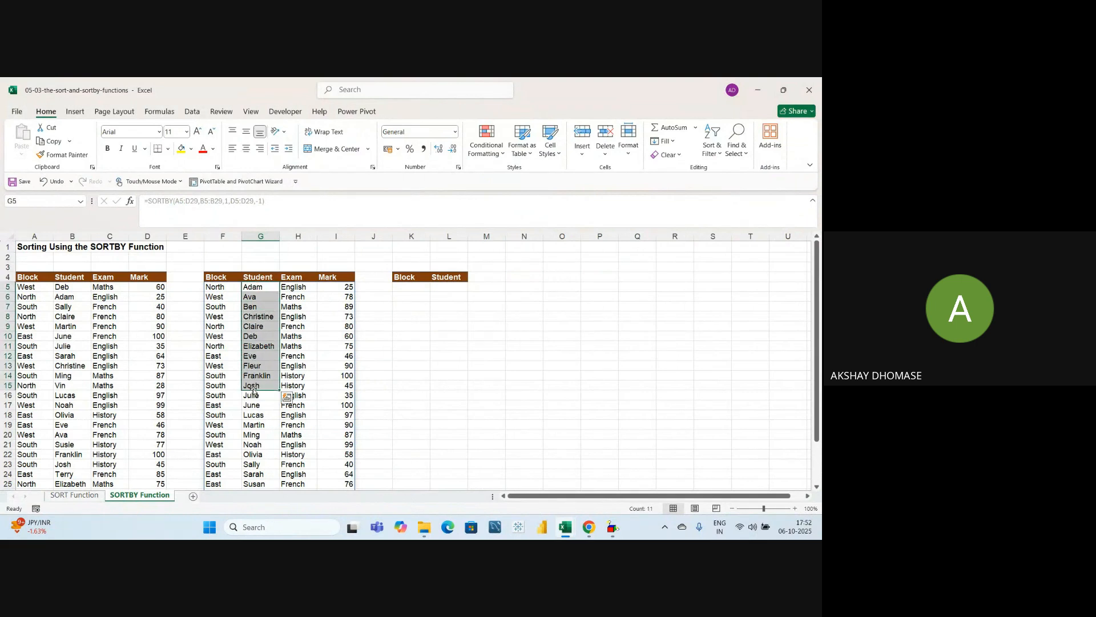
Step: Examine the first two students in the sorted table together with their marks in rows 5 and 6
left_click(457, 326)
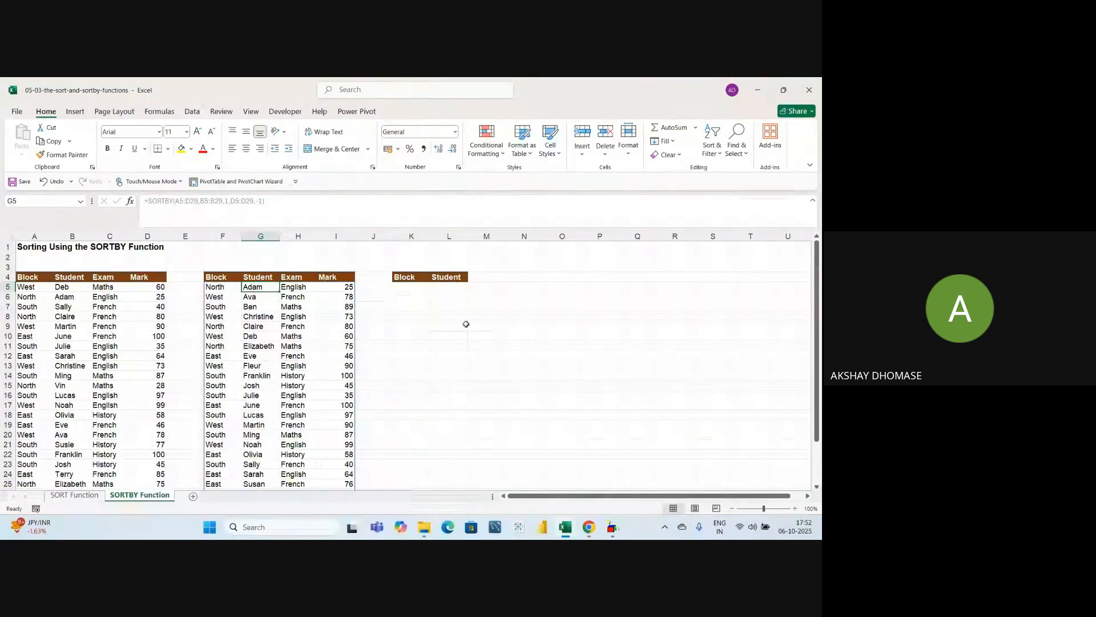
left_click(402, 330)
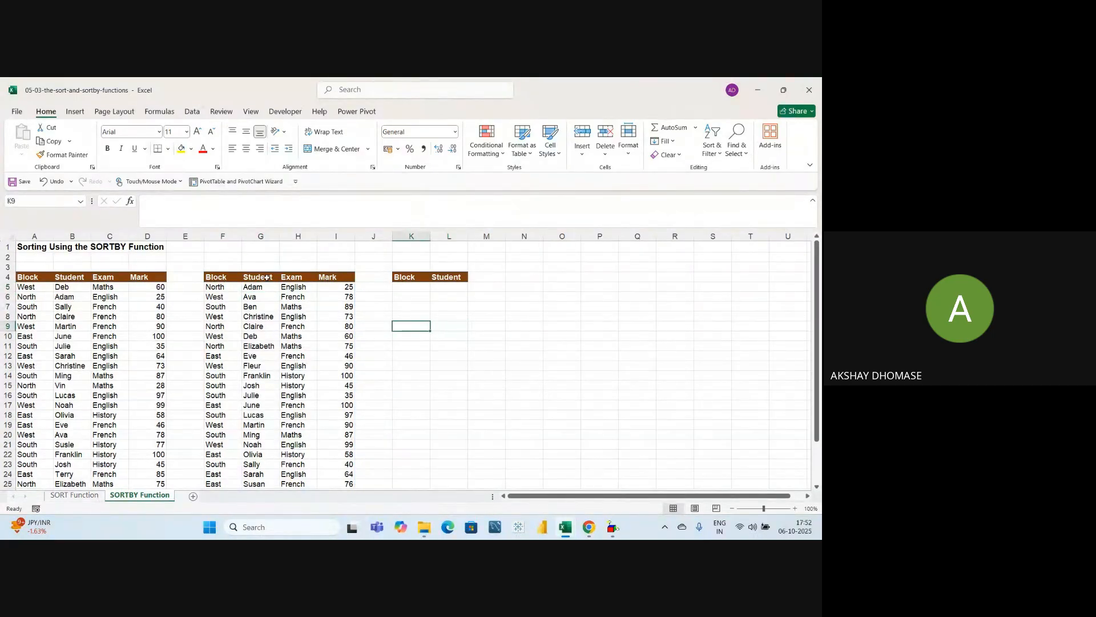
left_click(257, 288)
left_click(346, 289)
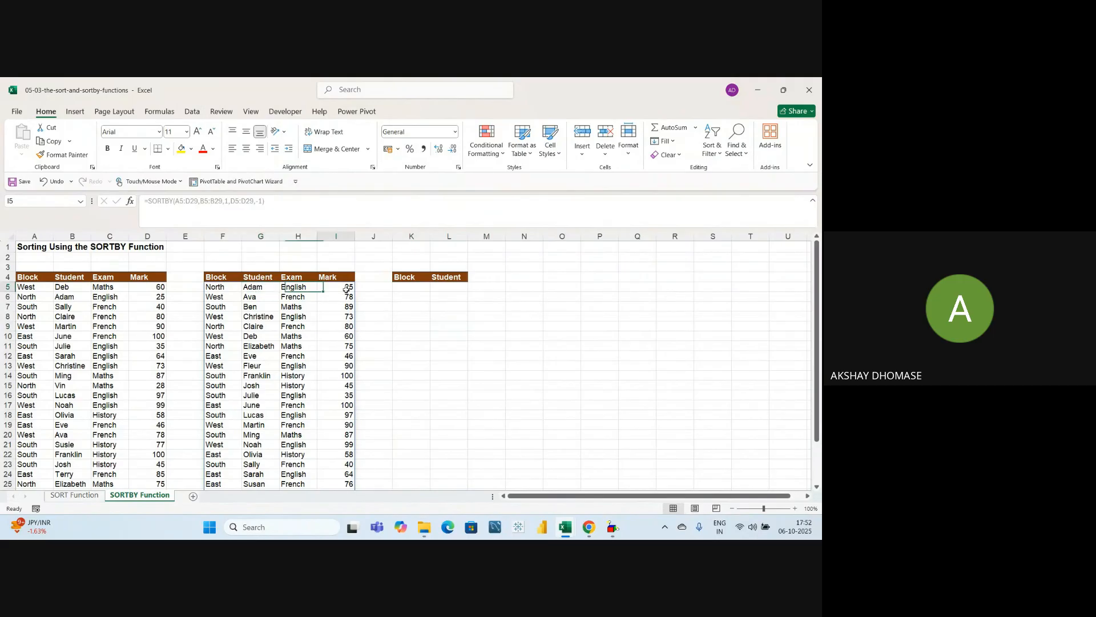
left_click(266, 298)
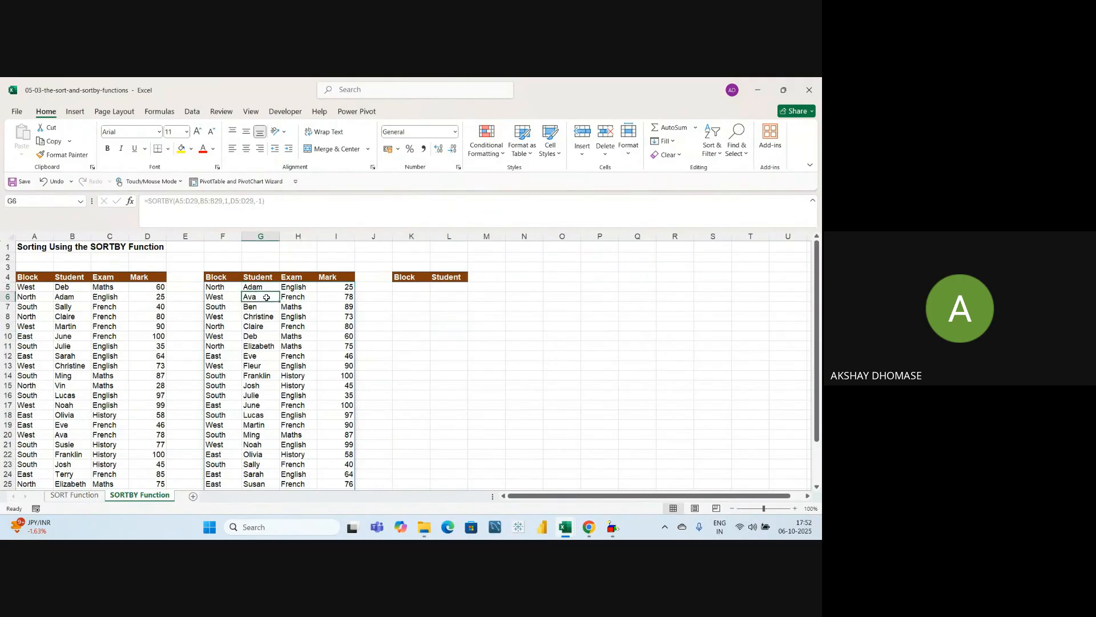
left_click(346, 298)
left_click(449, 346)
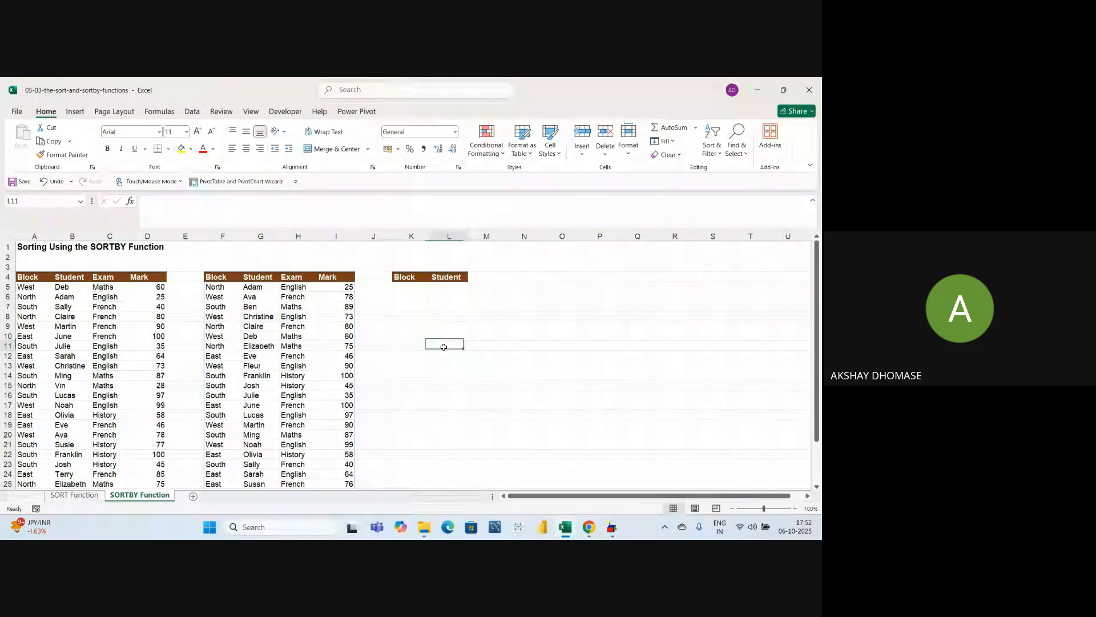
Step: Compare the marks in I5 and I6 against the student names in G5 and G6 to review the sort priority
left_click(249, 290)
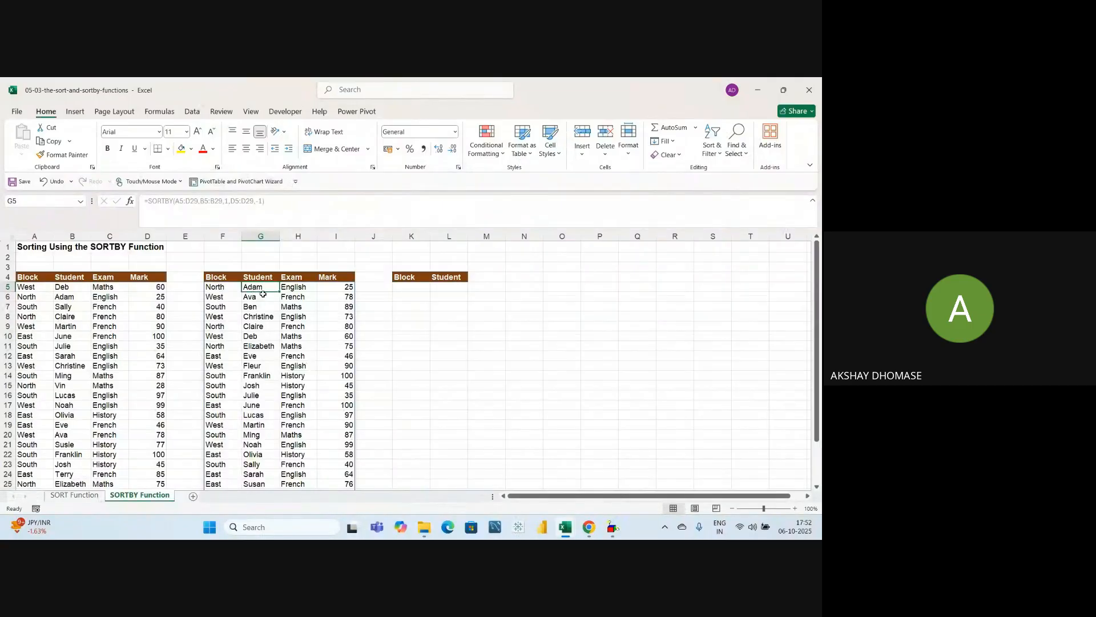
left_click(262, 296)
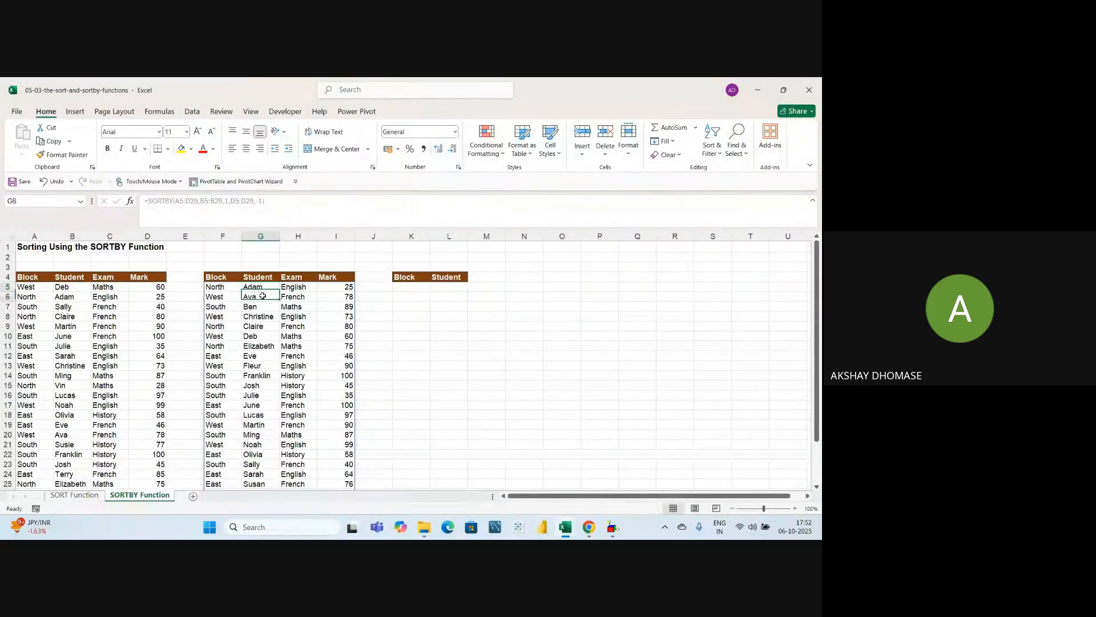
left_click(334, 288)
left_click(336, 295)
left_click(336, 287)
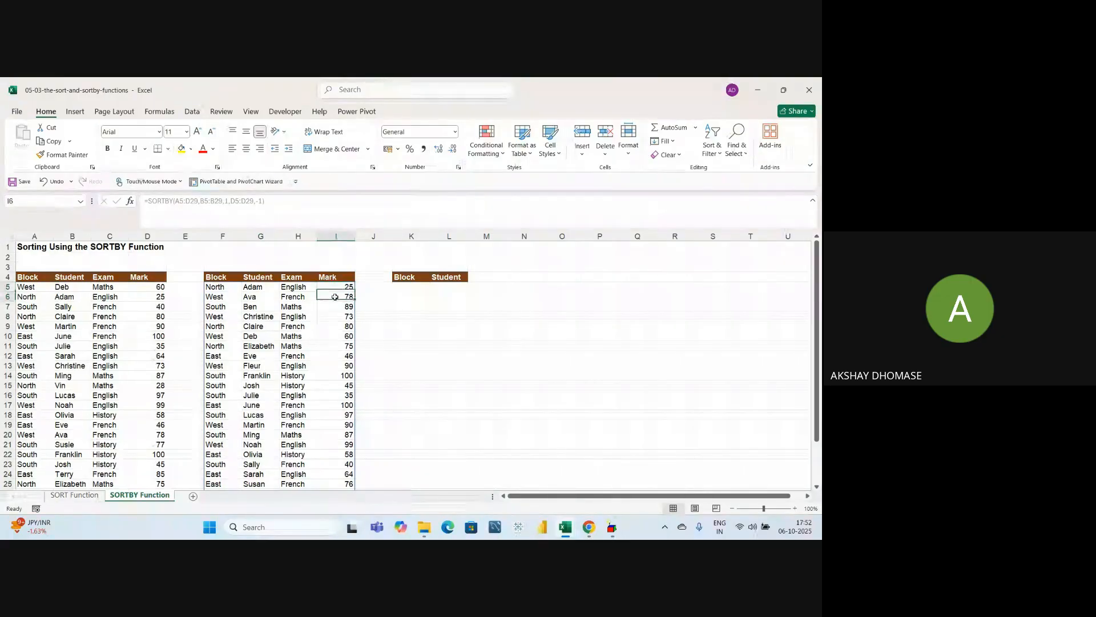
left_click(248, 288)
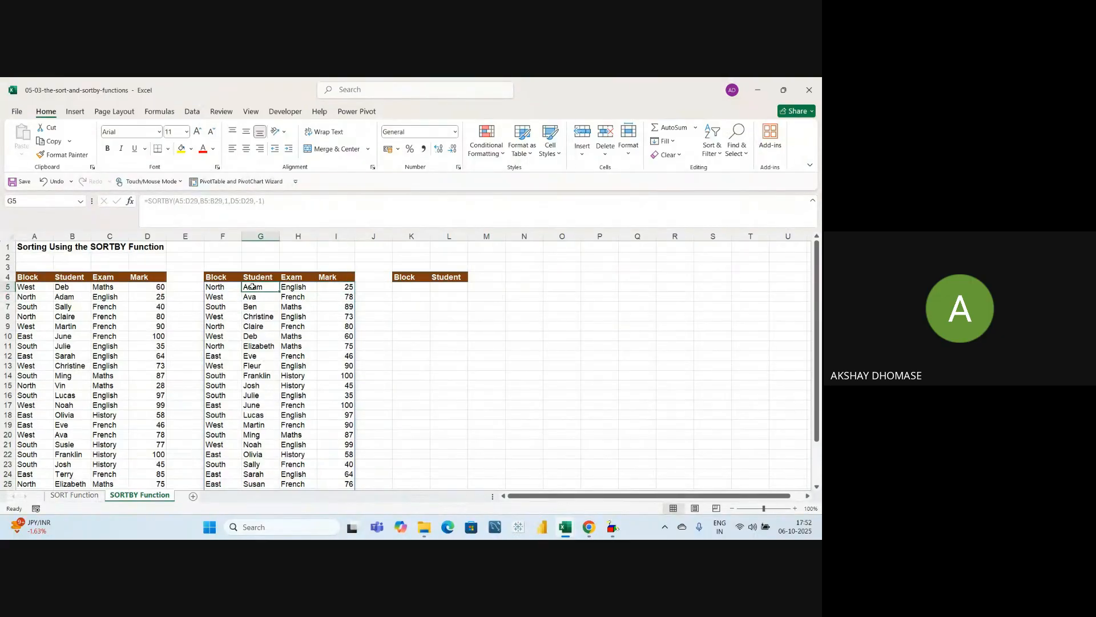
left_click(252, 296)
left_click(344, 287)
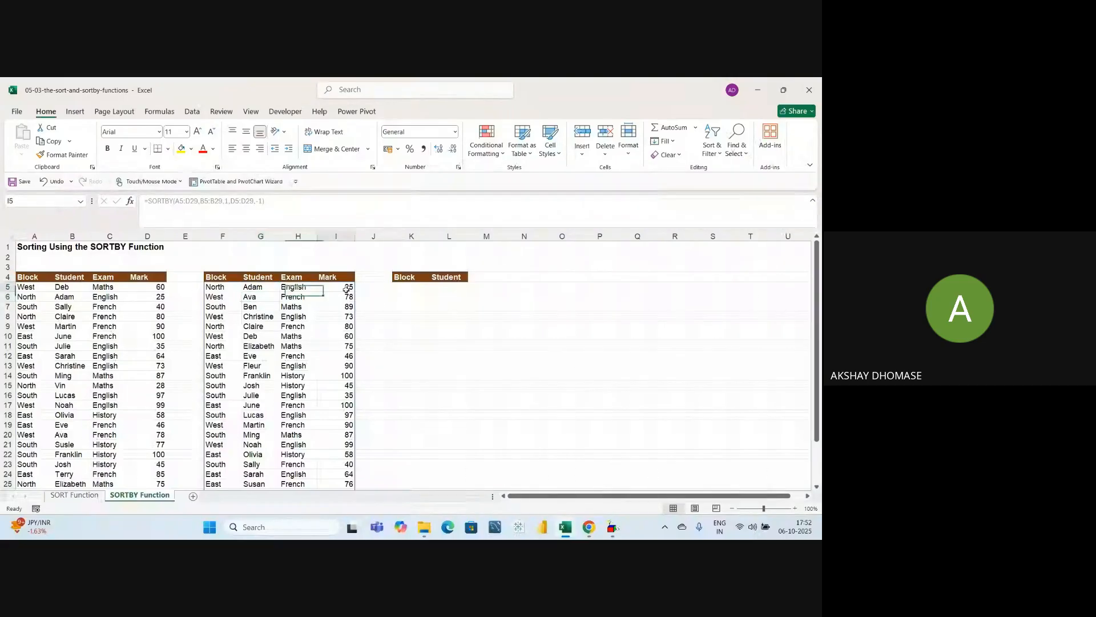
left_click(344, 297)
left_click(342, 287)
left_click(342, 297)
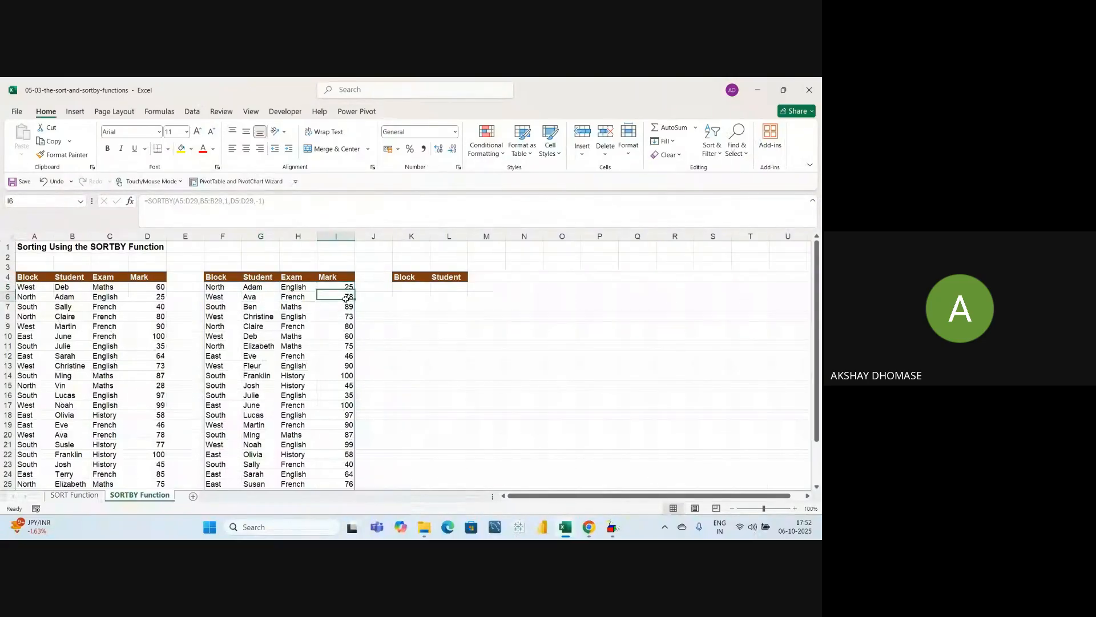
left_click(349, 287)
left_click(346, 296)
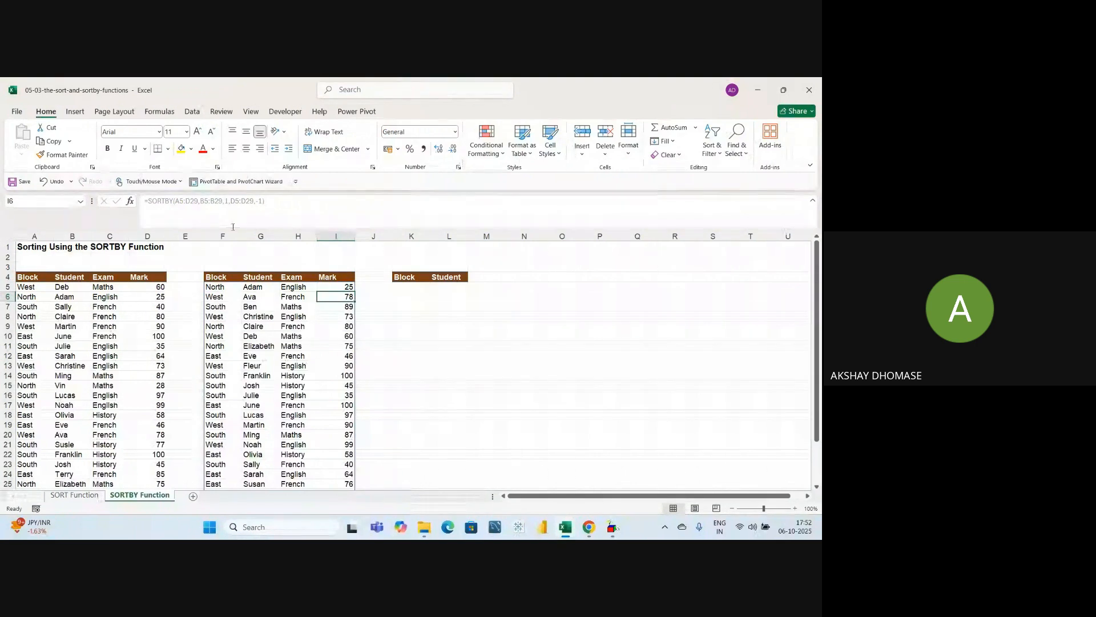
Step: Go down the sorted Student column from G6 to G11 and check whether any student name repeats
left_click(278, 320)
left_click(260, 295)
key("Down")
key("Down")
key("Down")
key("Down")
key("Down")
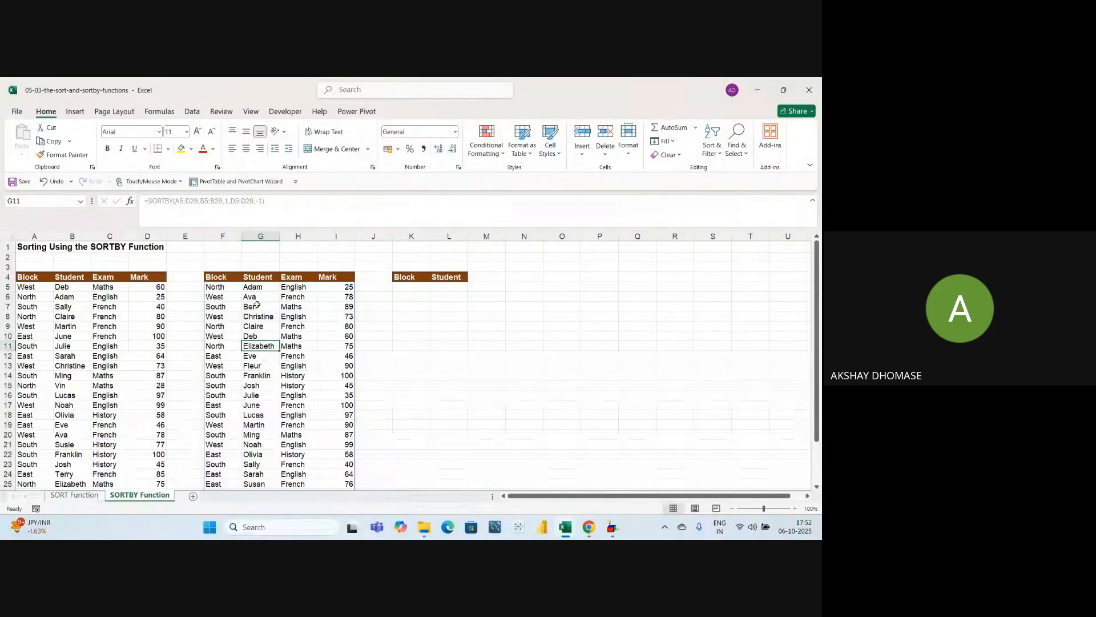
left_click(260, 288)
left_click(297, 375)
left_click(261, 326)
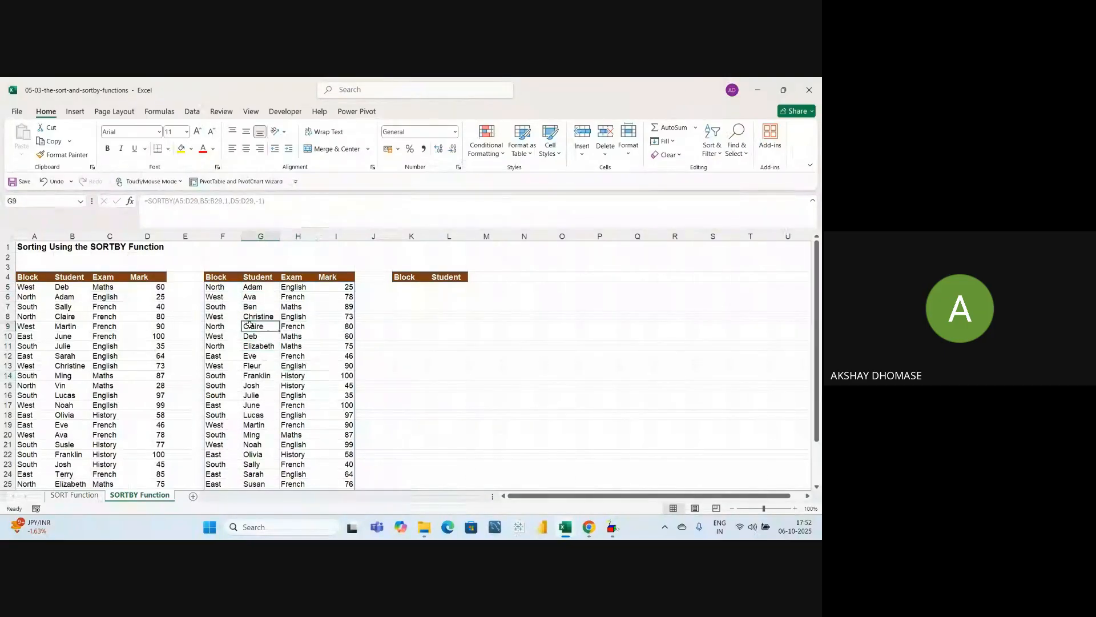
Step: Start a SORTBY formula in K5 with the Block and Student range A5:B29 as the array
left_click(412, 287)
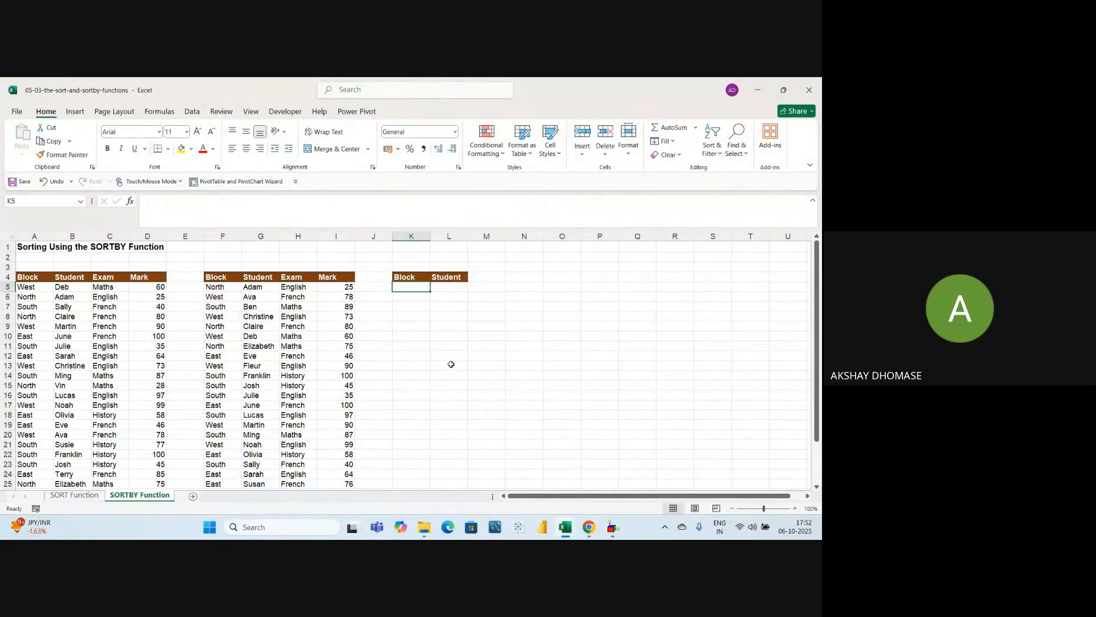
type("=sortby")
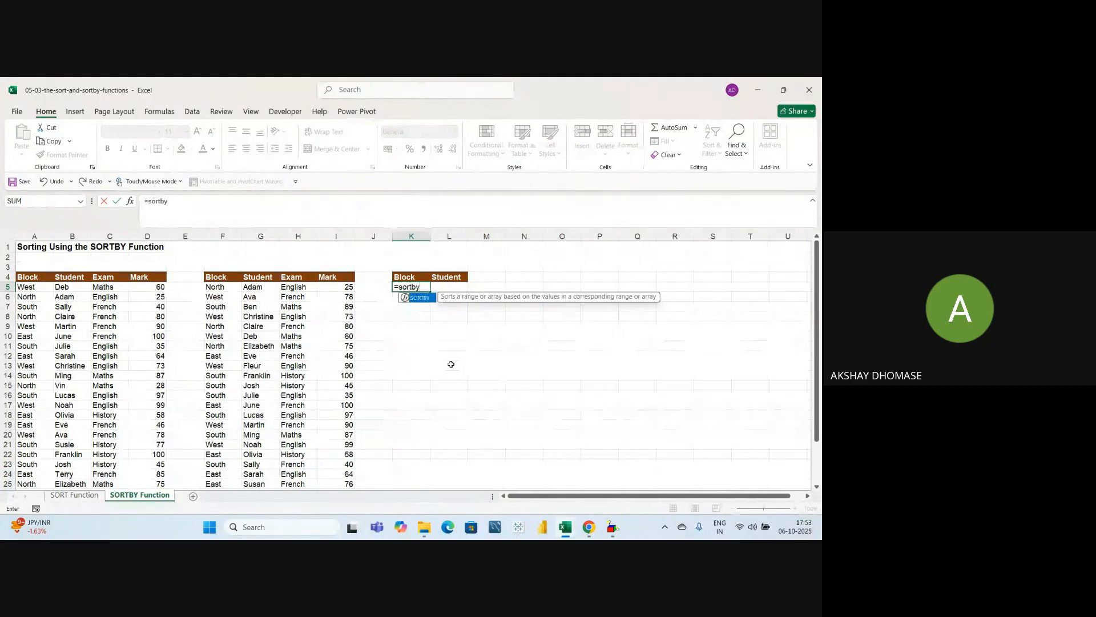
key("Tab")
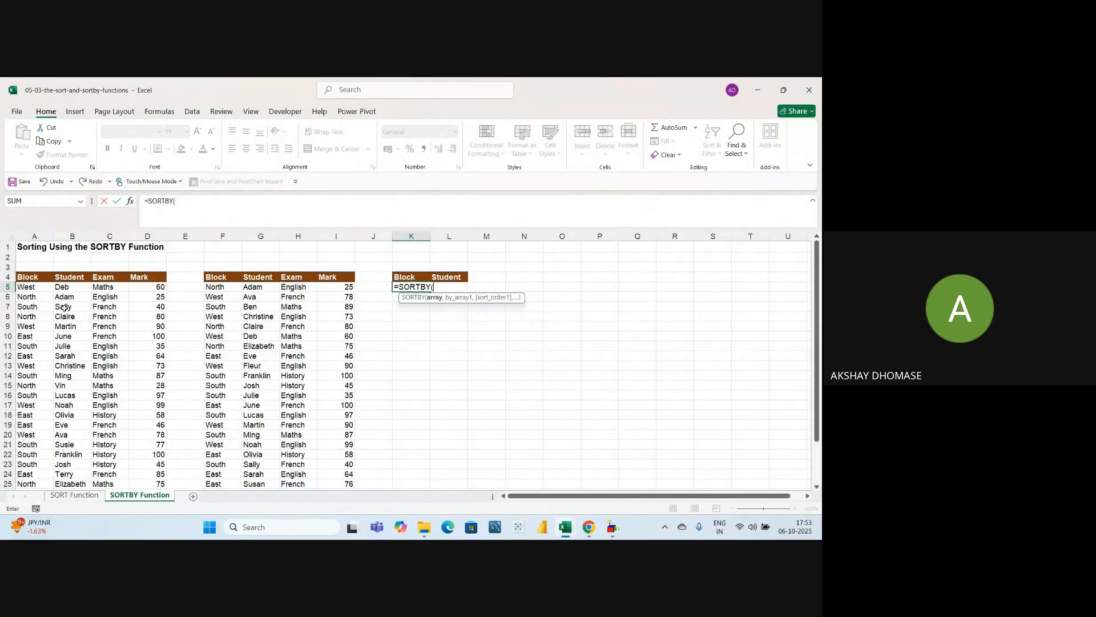
left_click_drag(27, 287, 77, 476)
scroll(307, 384, "up", 2)
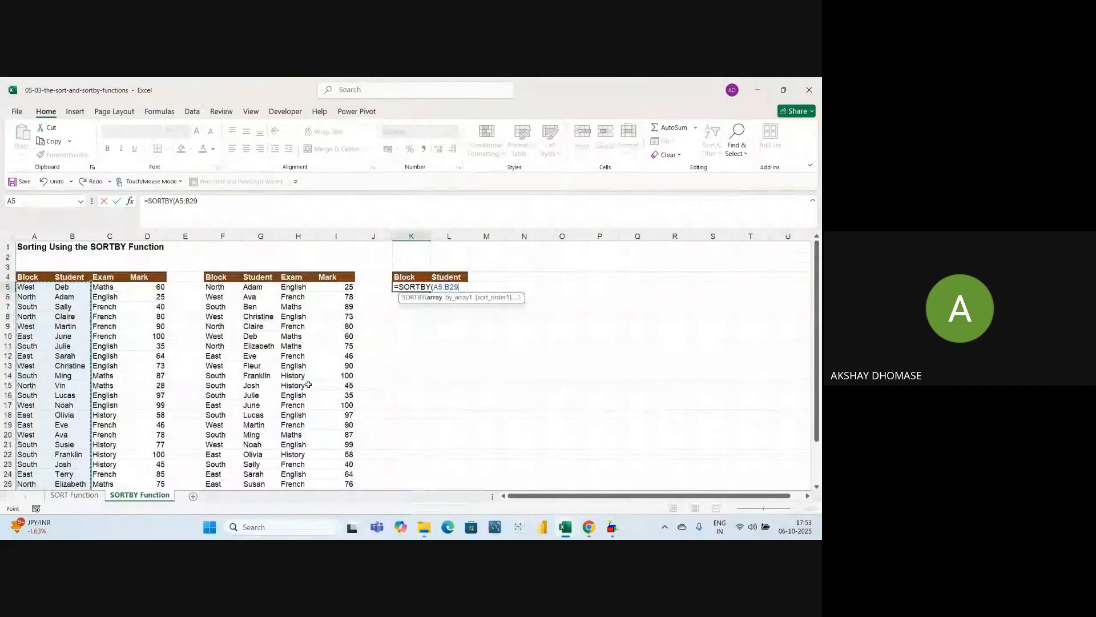
type(",")
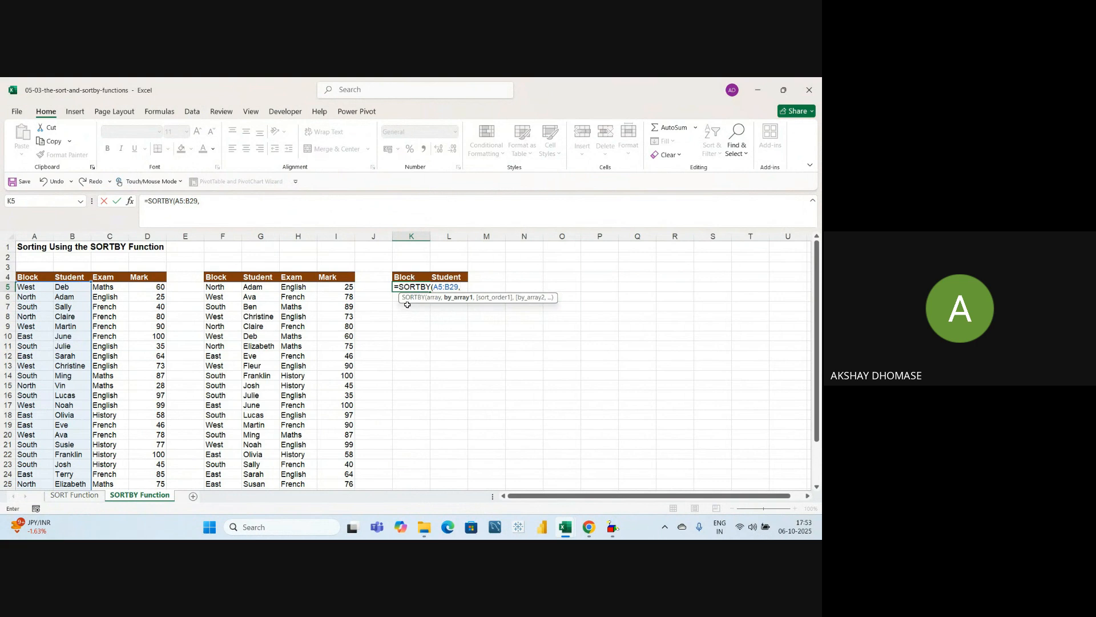
Step: Add the Block range A5:A29 as the first sort array with ascending order 1
left_click_drag(30, 291, 19, 474)
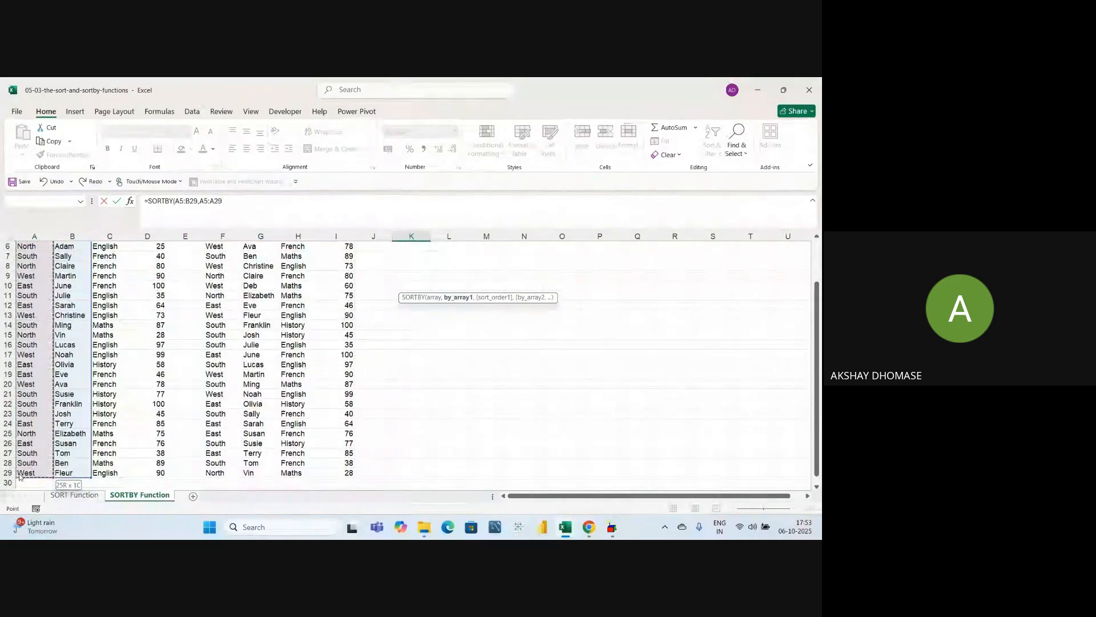
type(",")
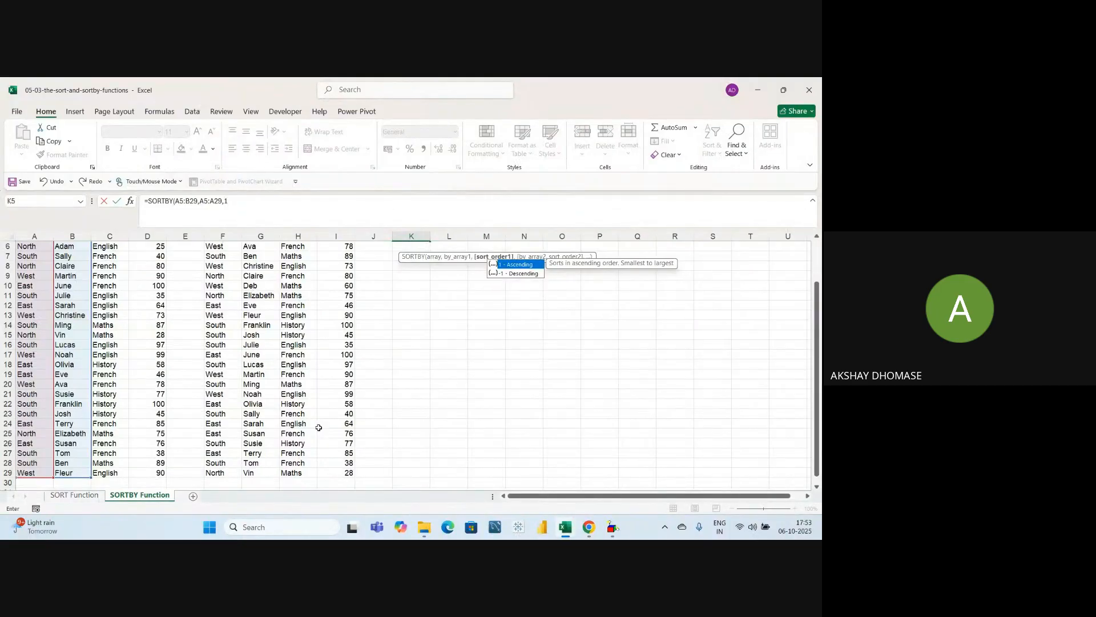
type("1,")
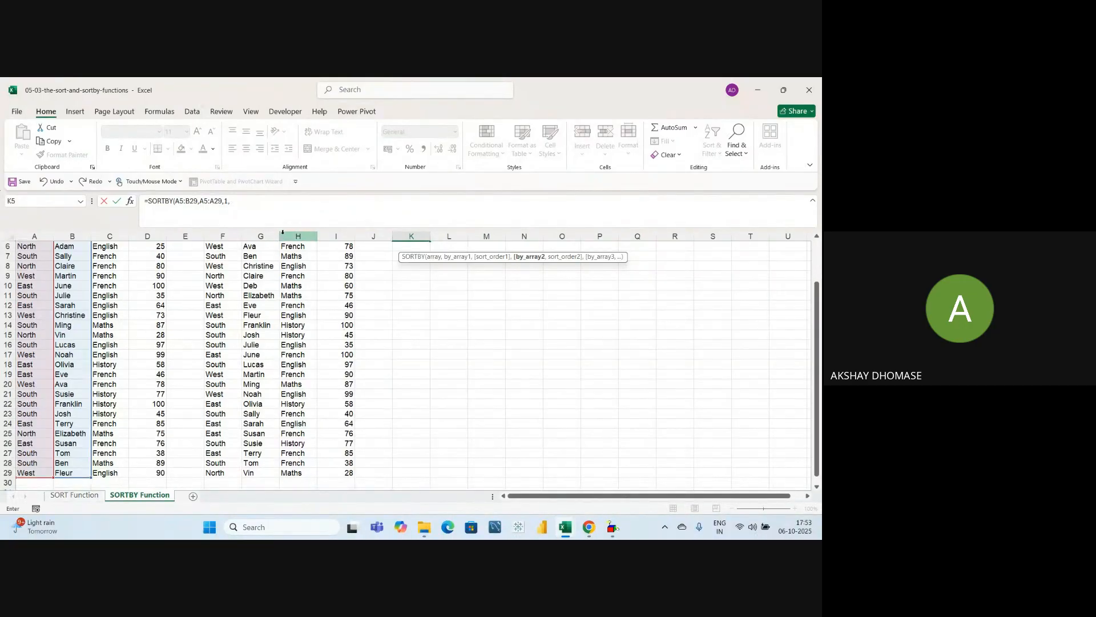
Step: Add the Student range B5:B29 as the second sort array with descending order -1, and enter the formula
scroll(195, 275, "up", 2)
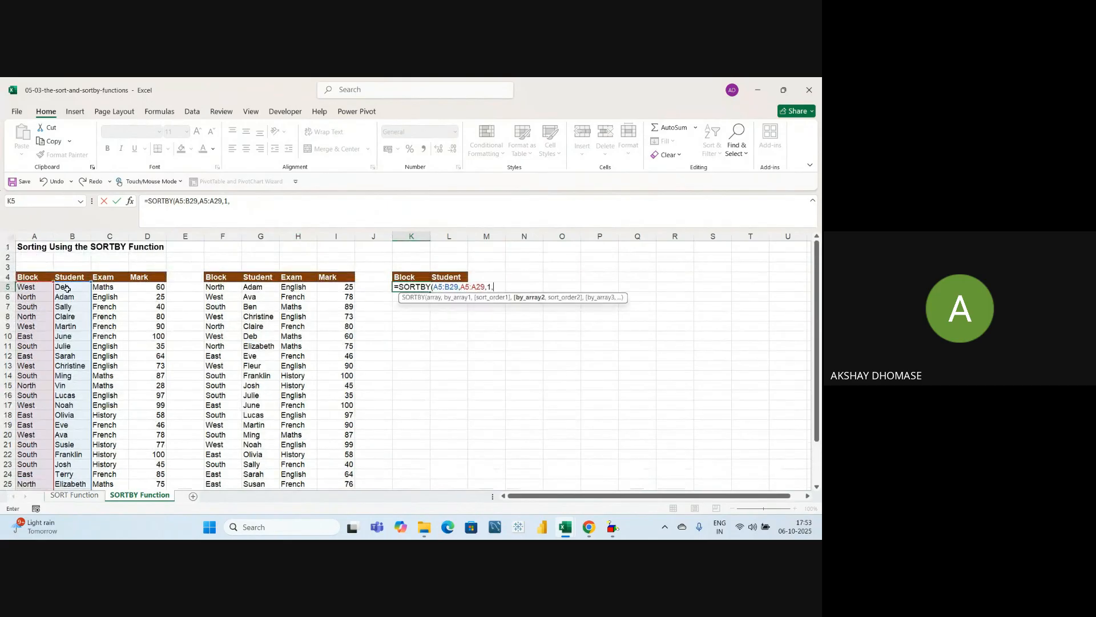
left_click_drag(66, 289, 65, 472)
scroll(66, 465, "up", 2)
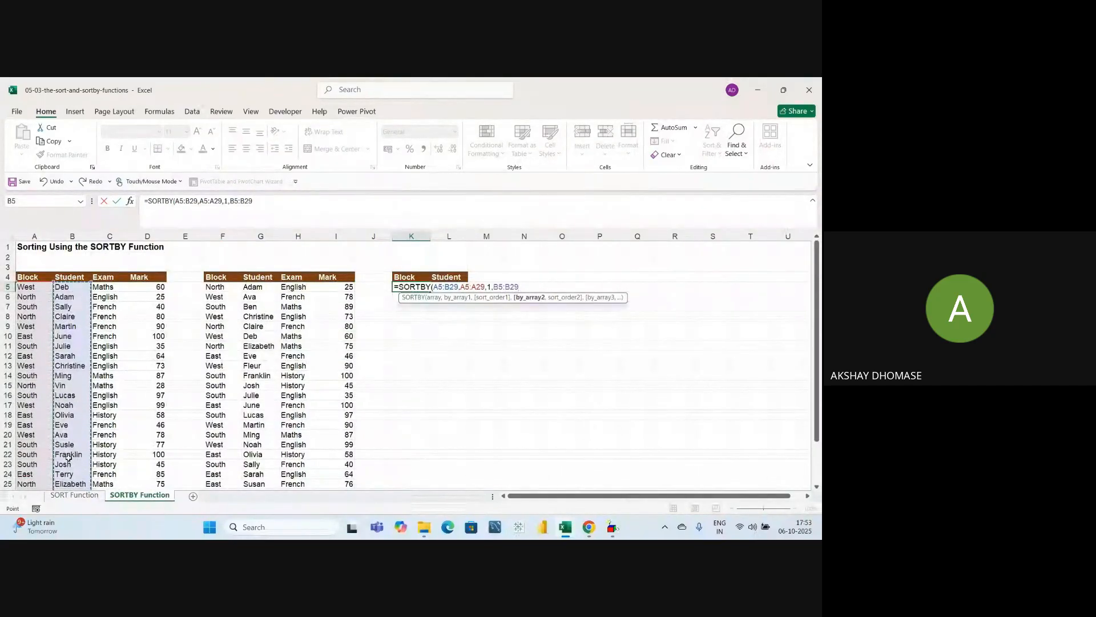
type(",")
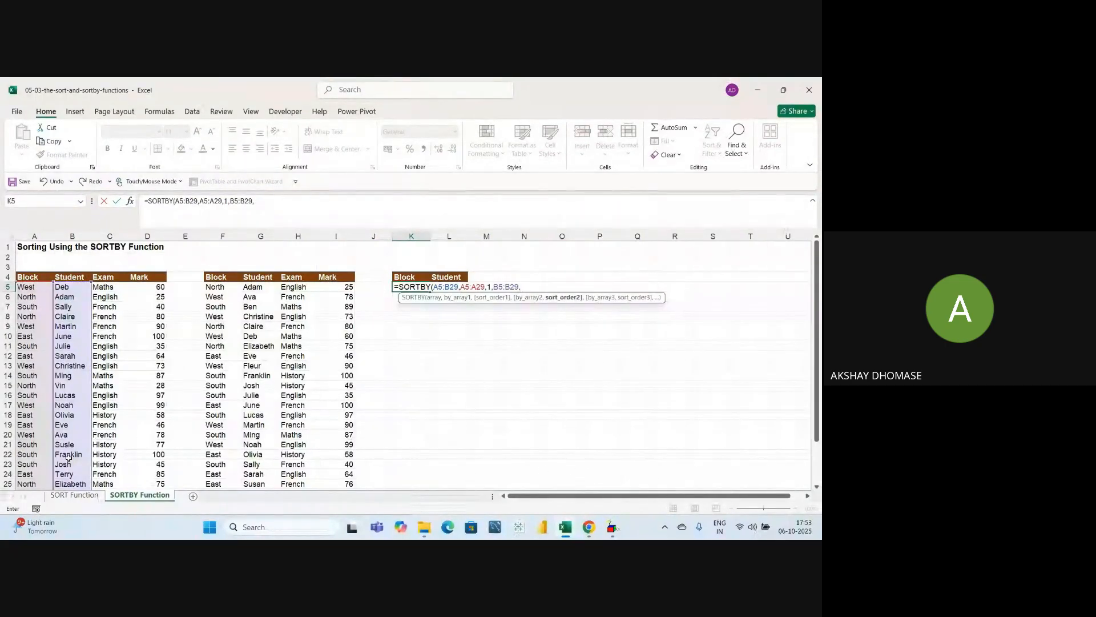
type("-1")
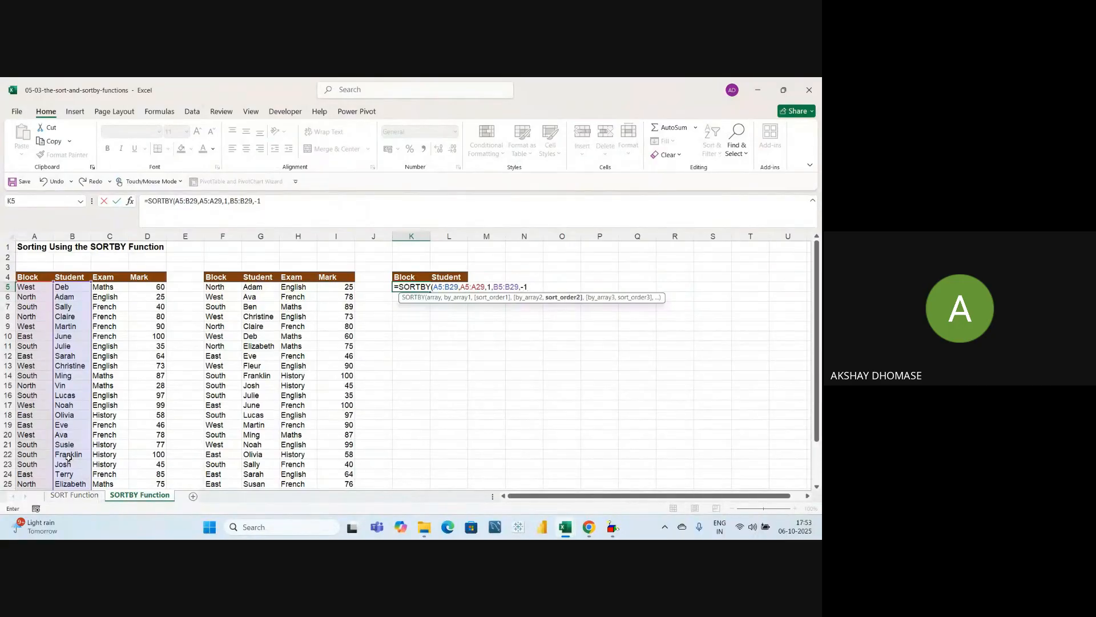
type(")")
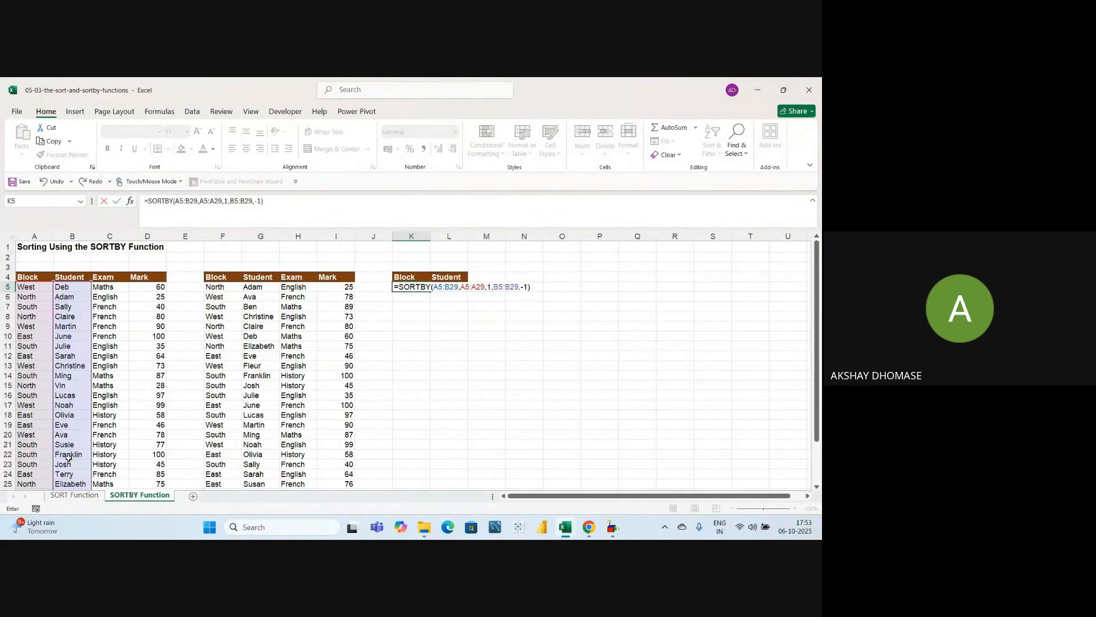
key("Return")
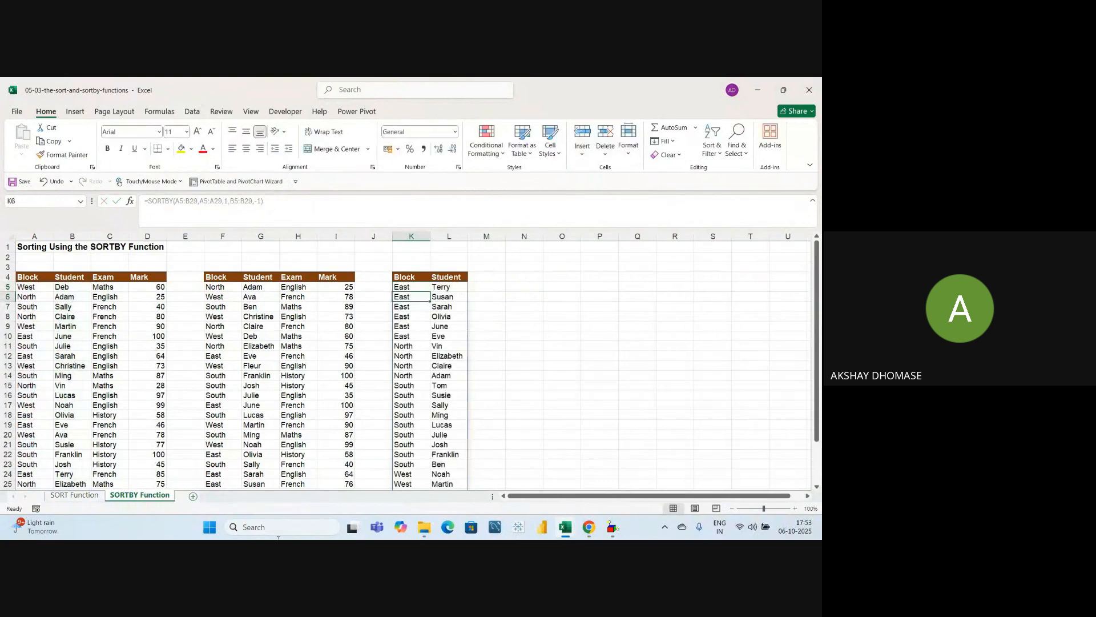
Step: Examine the order of the block groups in the sorted Block column K5:K29 beside the sorted Student column
left_click(600, 356)
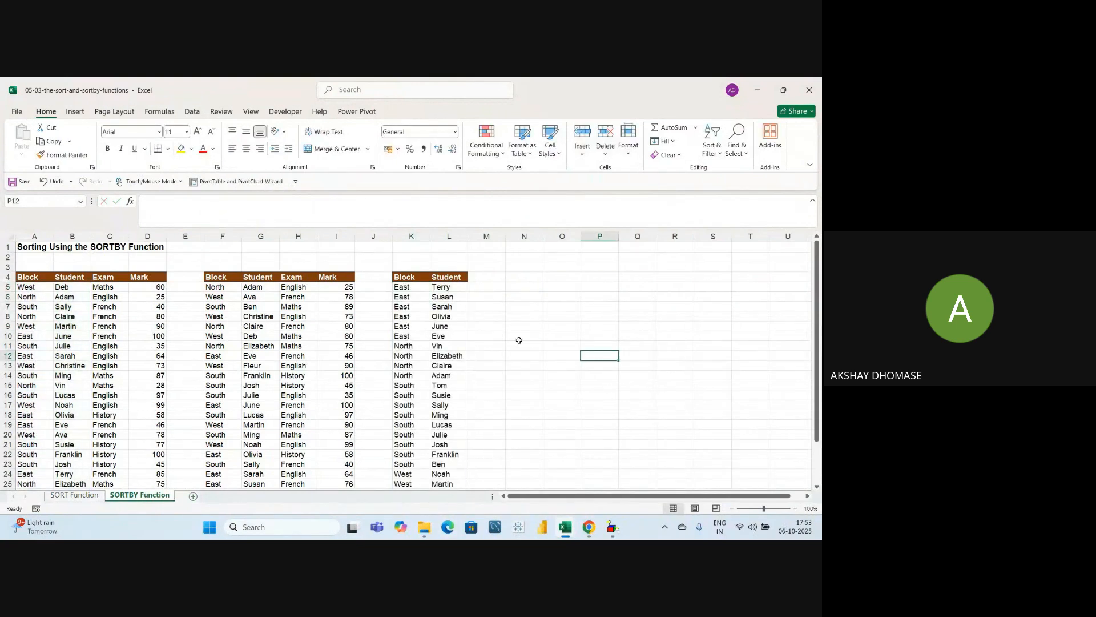
left_click(410, 285)
left_click(614, 334)
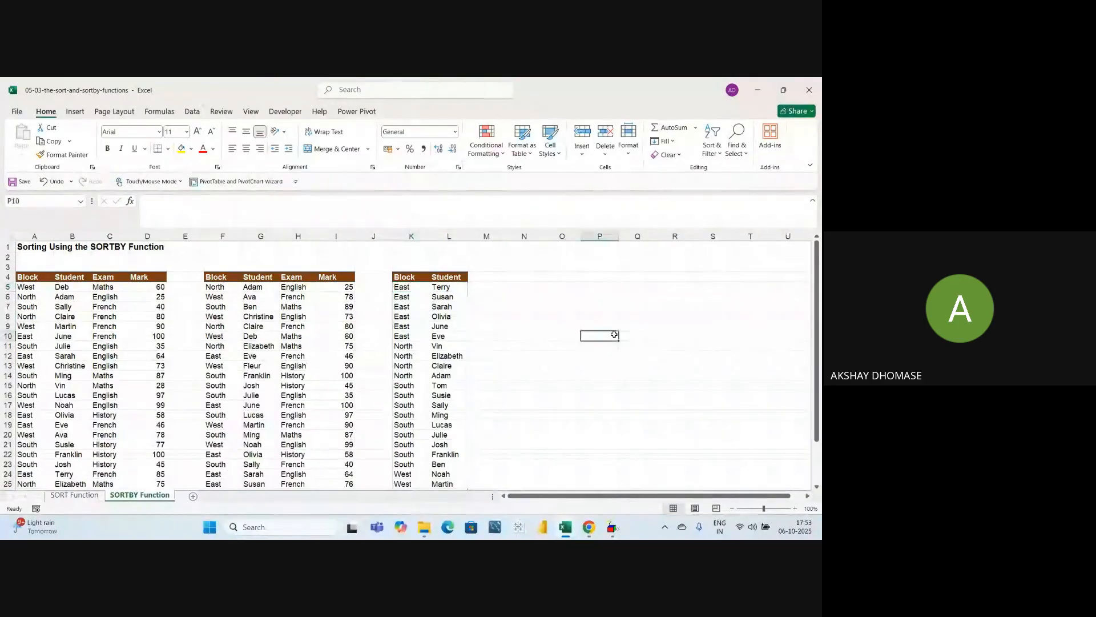
left_click_drag(406, 287, 405, 433)
scroll(475, 373, "down", 1)
scroll(405, 426, "down", 2)
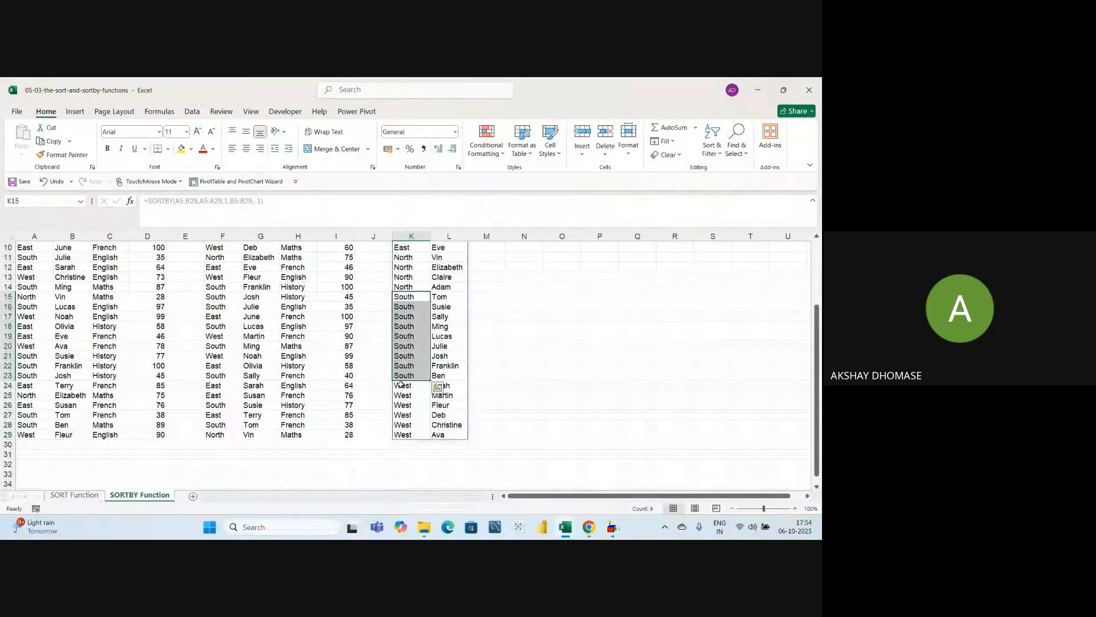
left_click_drag(402, 386, 400, 435)
scroll(410, 281, "up", 3)
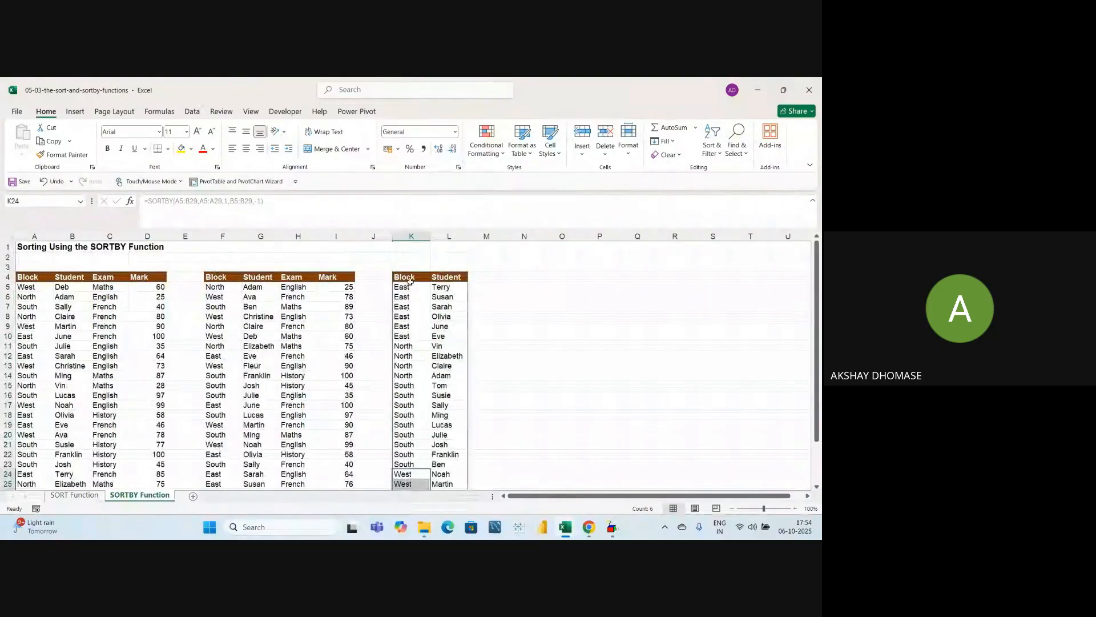
left_click_drag(403, 287, 398, 358)
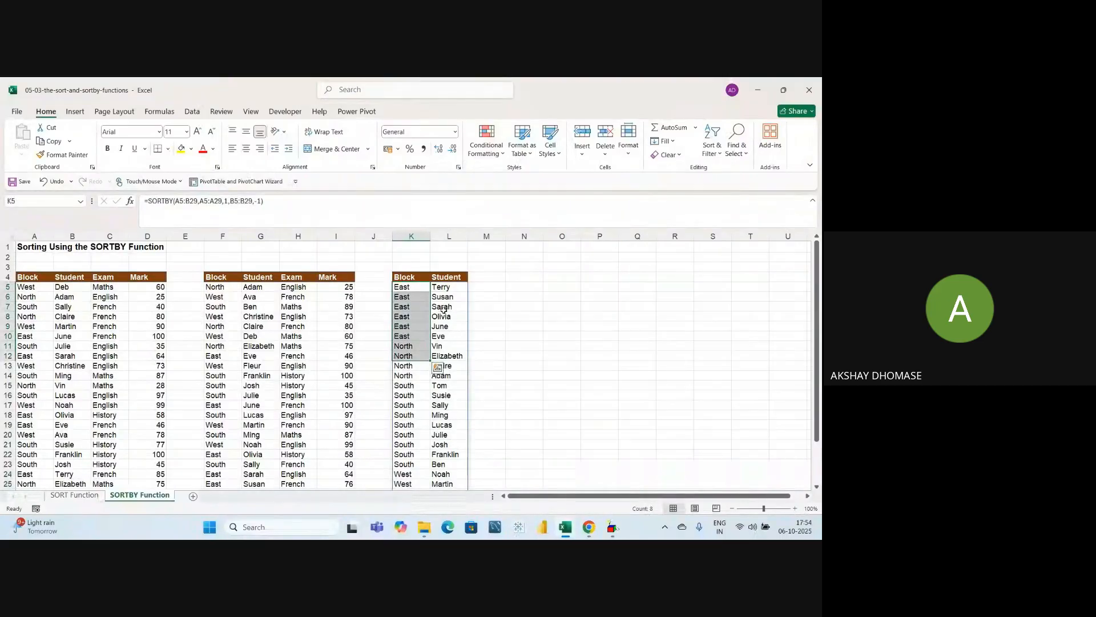
left_click(510, 314)
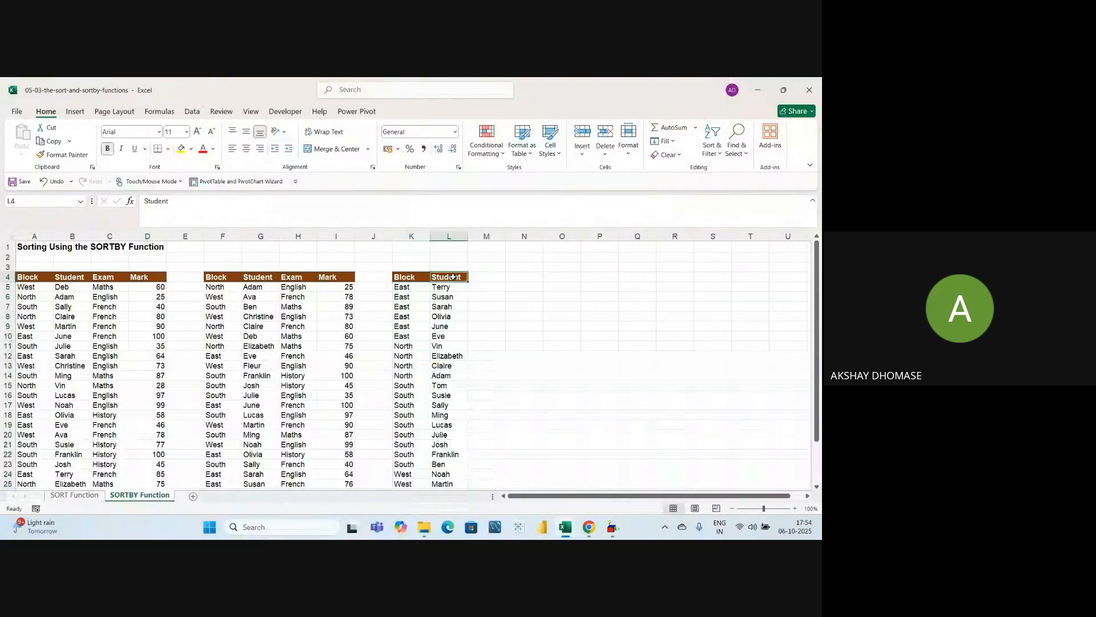
left_click(405, 285)
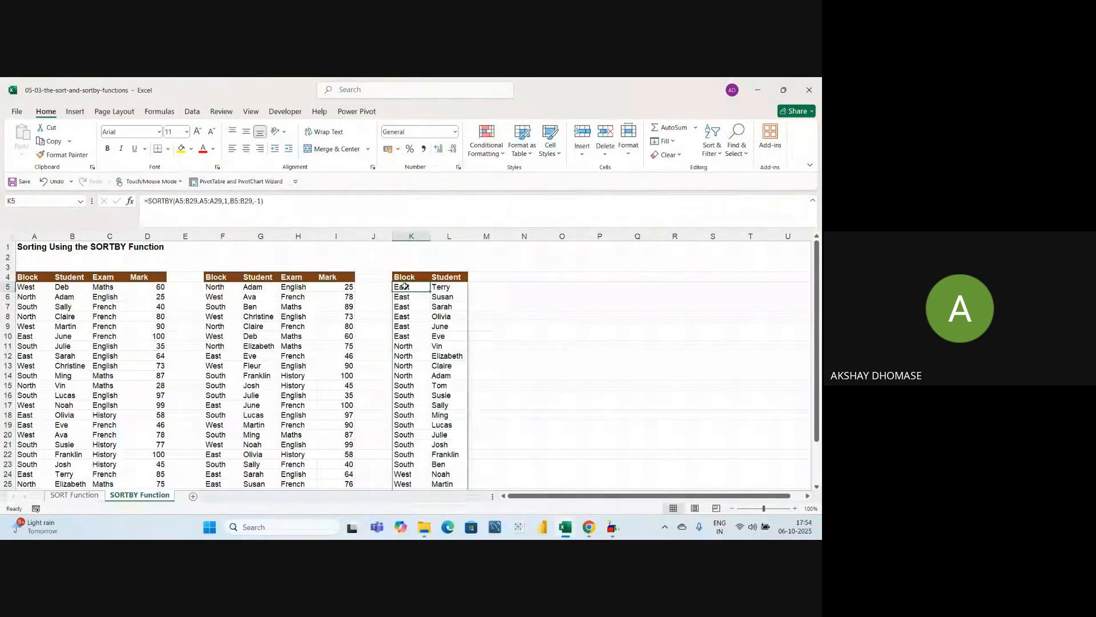
Step: Examine the order of the students within the East block in K5:L10 of the SORTBY results
left_click(437, 297)
left_click(437, 306)
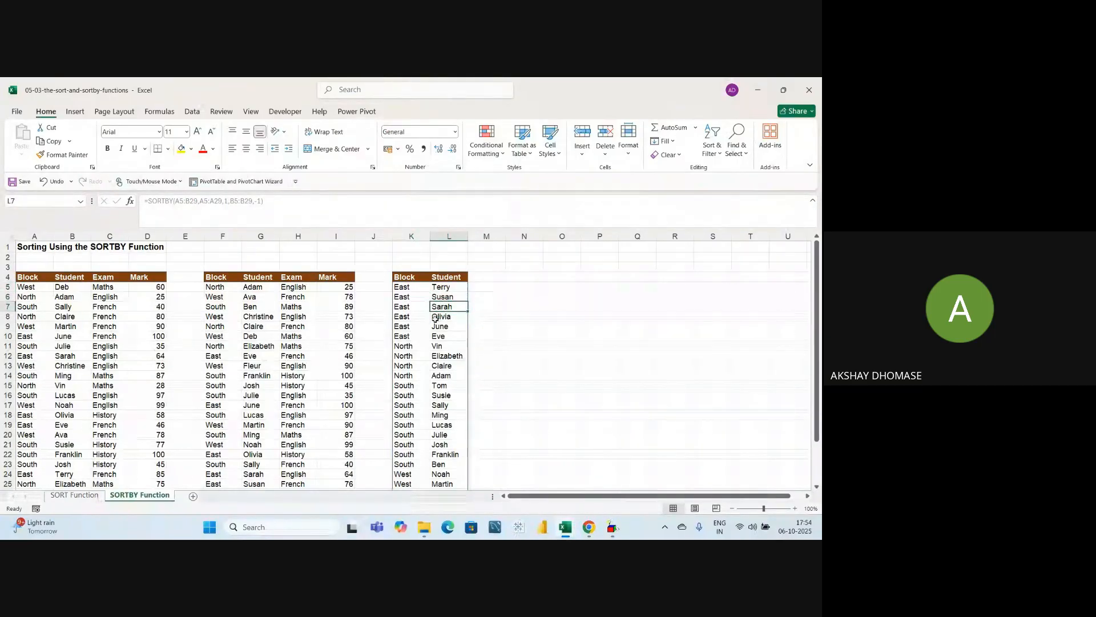
left_click(436, 318)
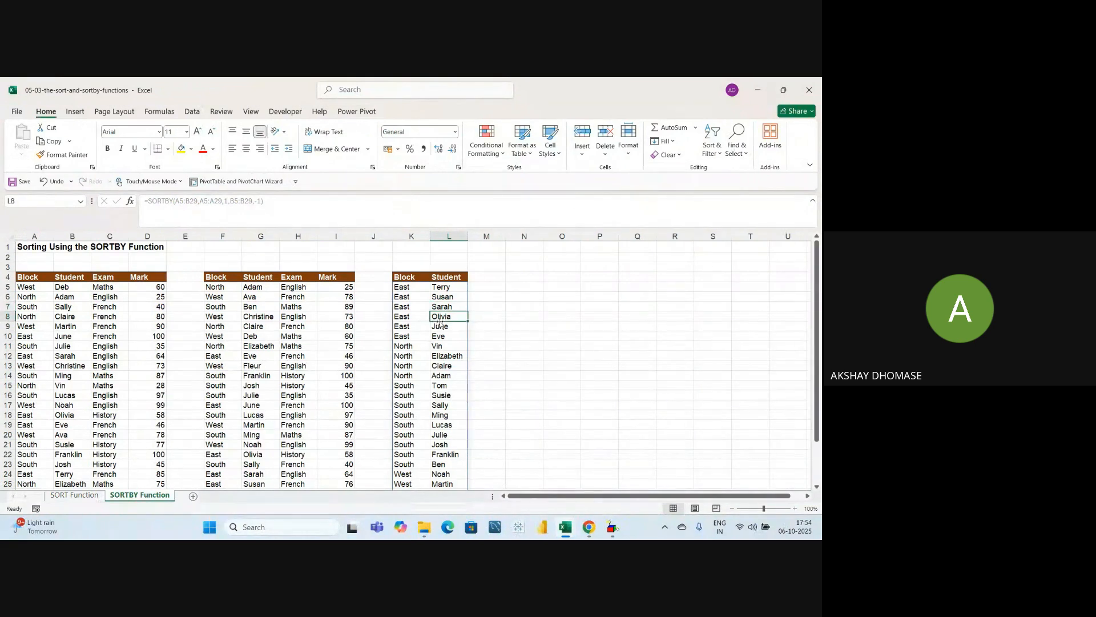
left_click(434, 328)
left_click(438, 337)
left_click_drag(443, 292, 437, 331)
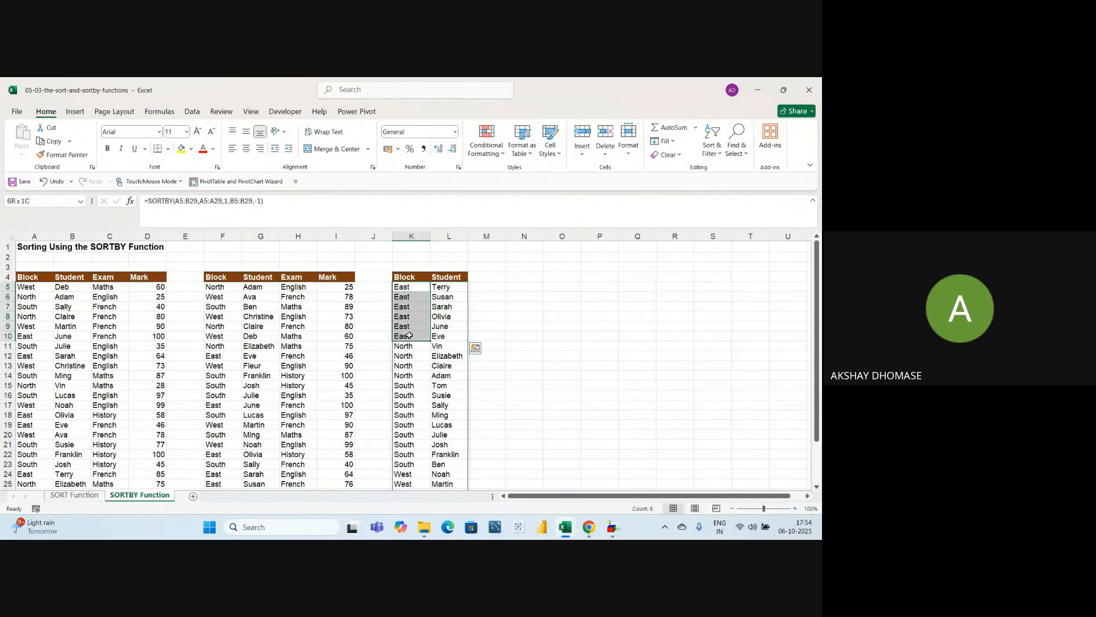
left_click(562, 336)
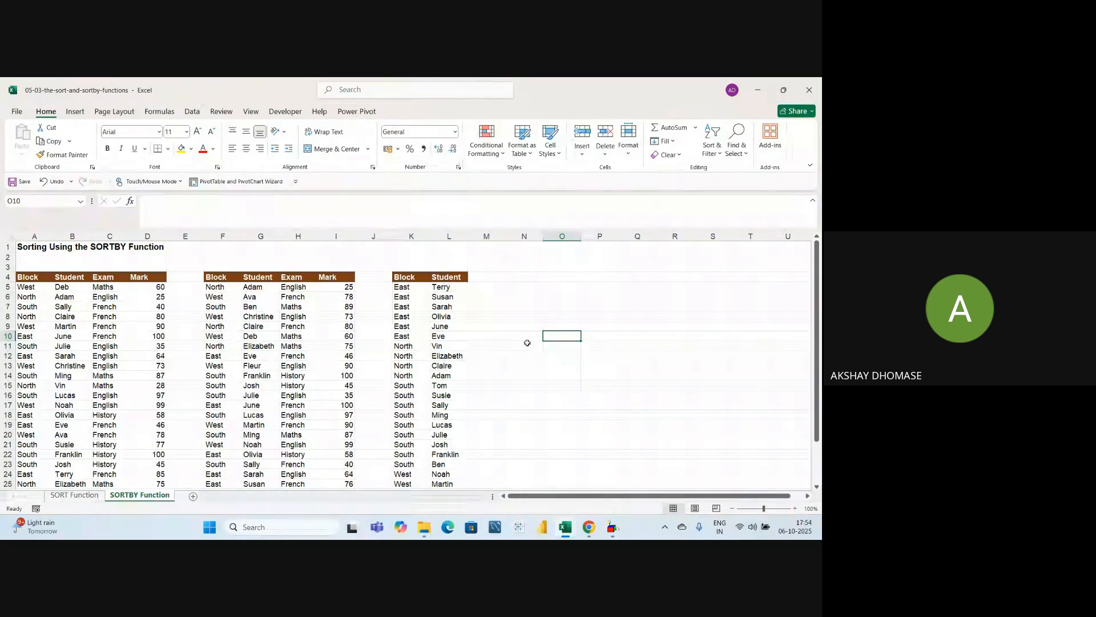
left_click(403, 337)
left_click(496, 346)
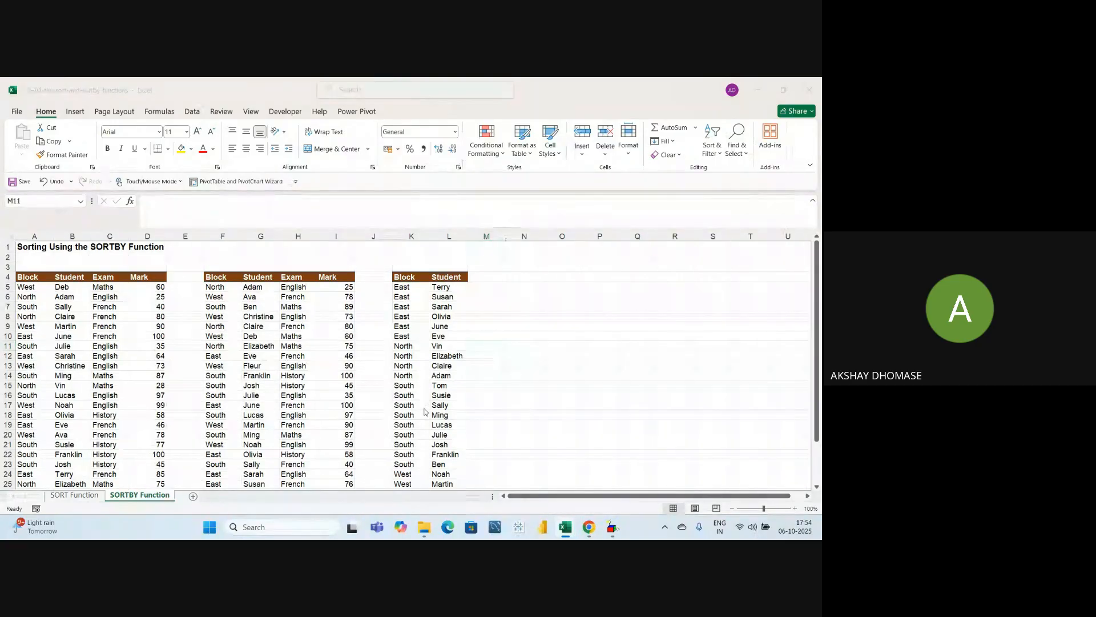
Step: Switch to the Google Meet call to read the in-call messages, and return to the Excel workbook
key("alt+Tab")
key("alt+Tab")
key("alt+Tab")
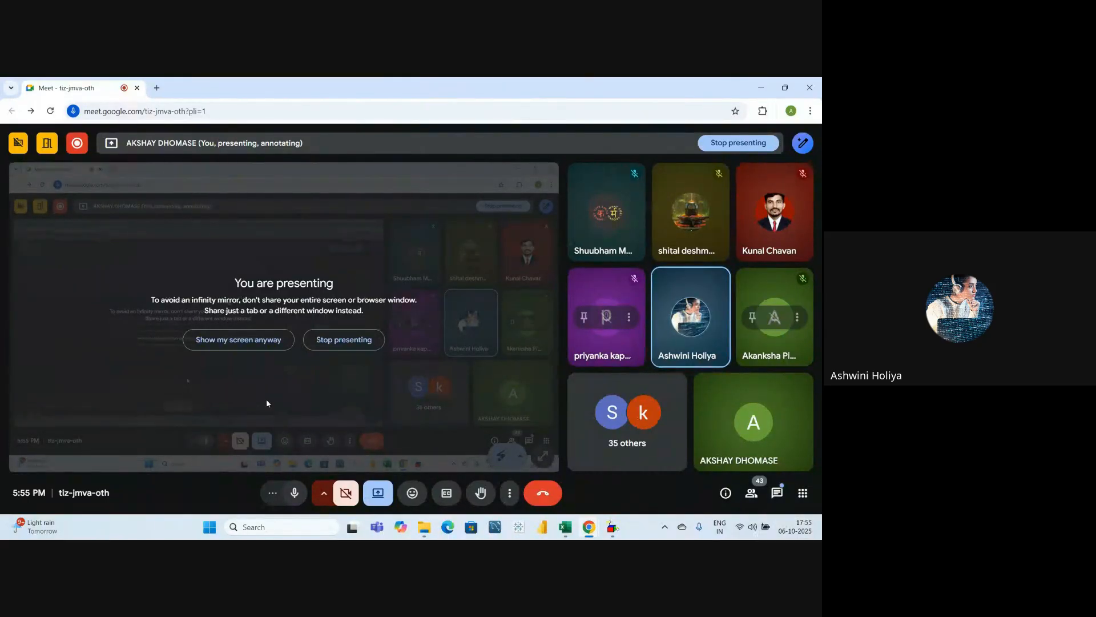
left_click(777, 493)
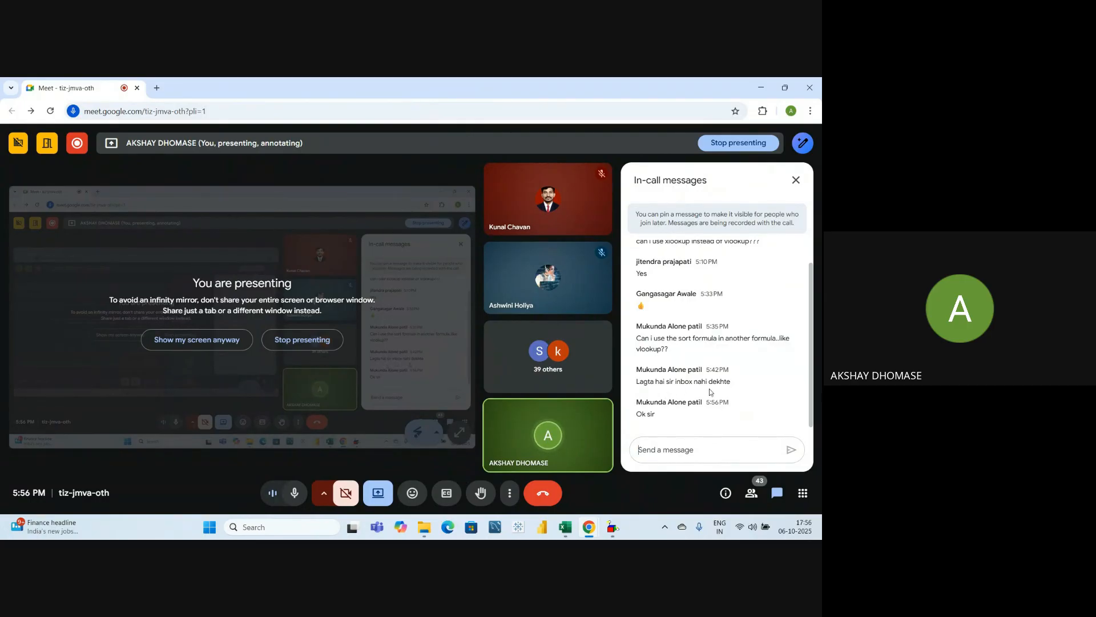
left_click(796, 180)
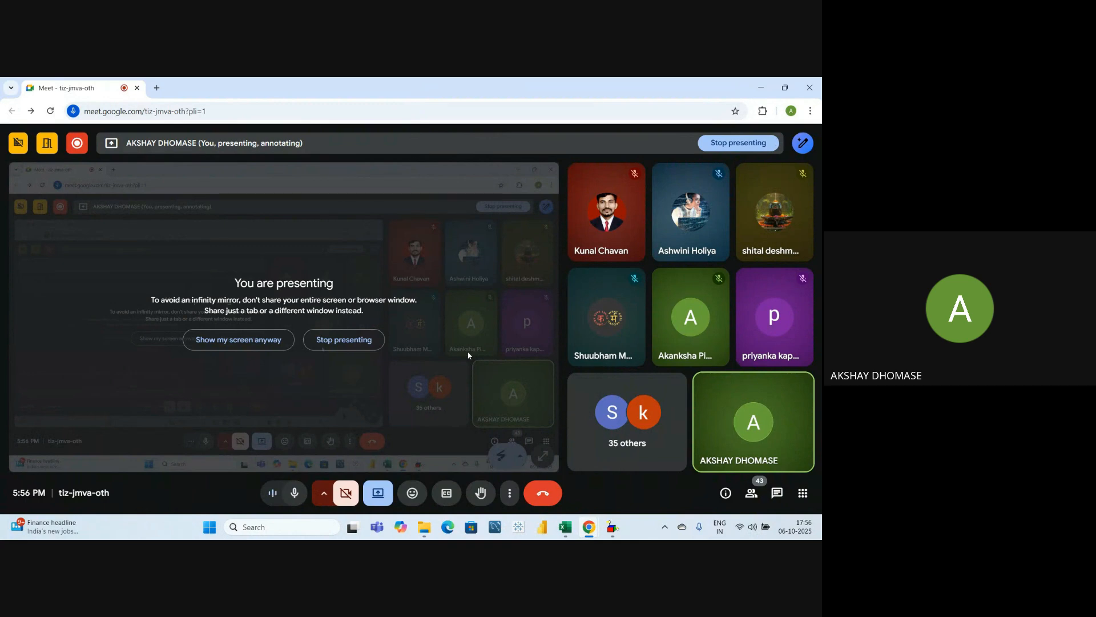
left_click(770, 492)
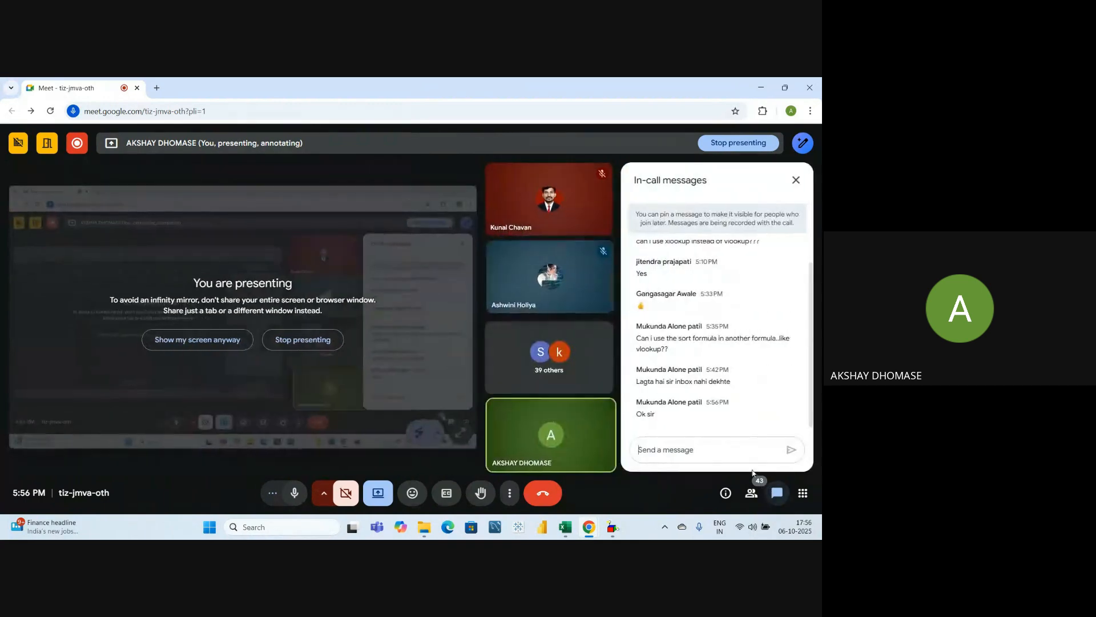
left_click(796, 180)
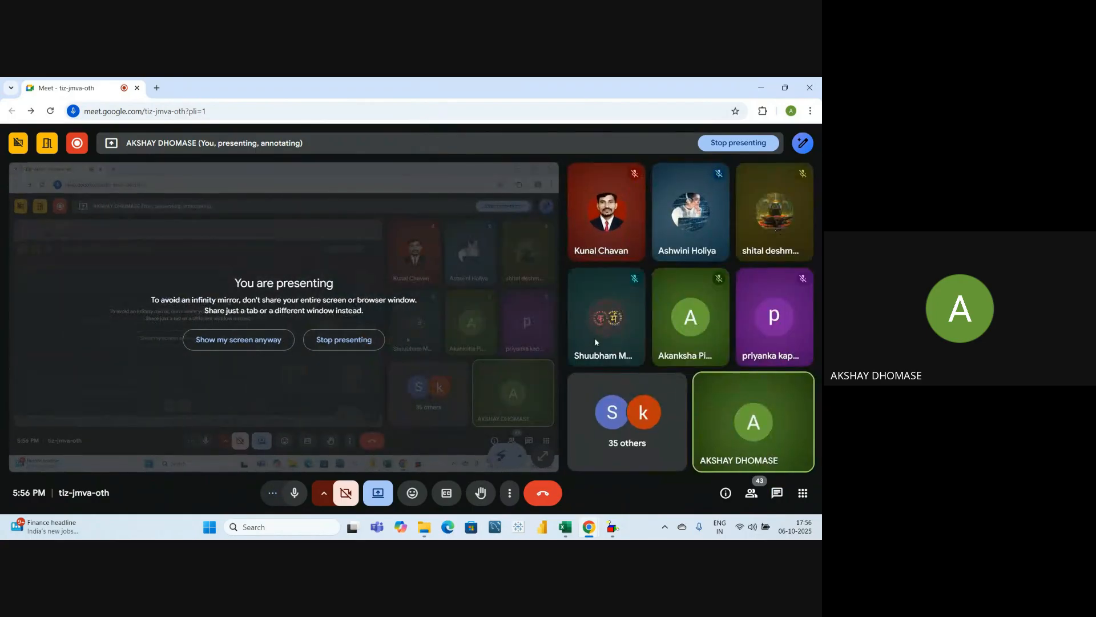
key("alt+Tab")
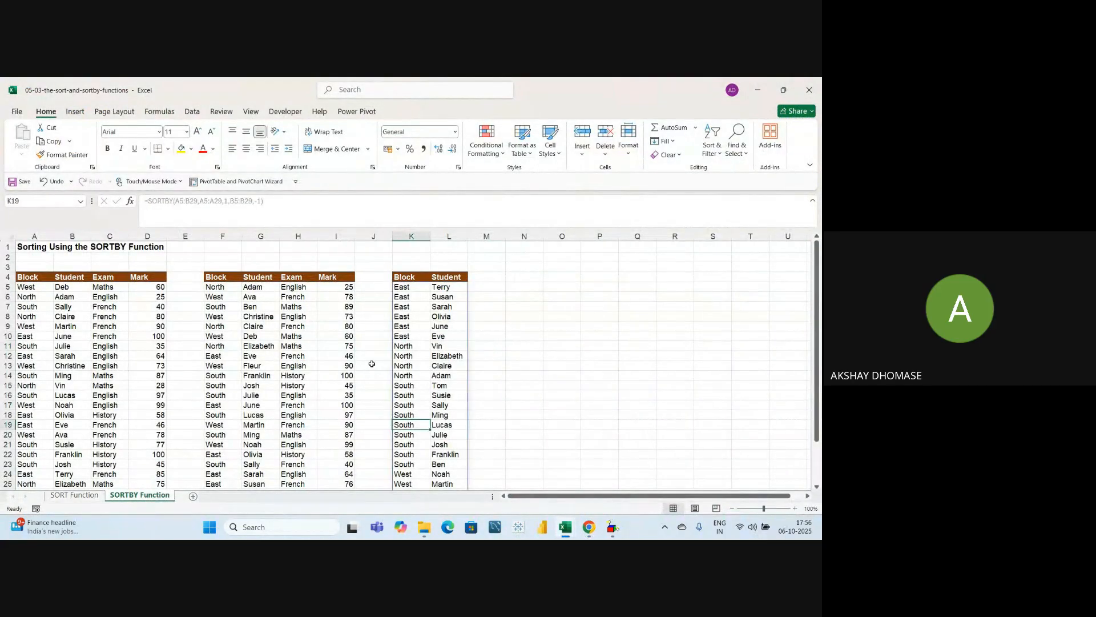
left_click(370, 434)
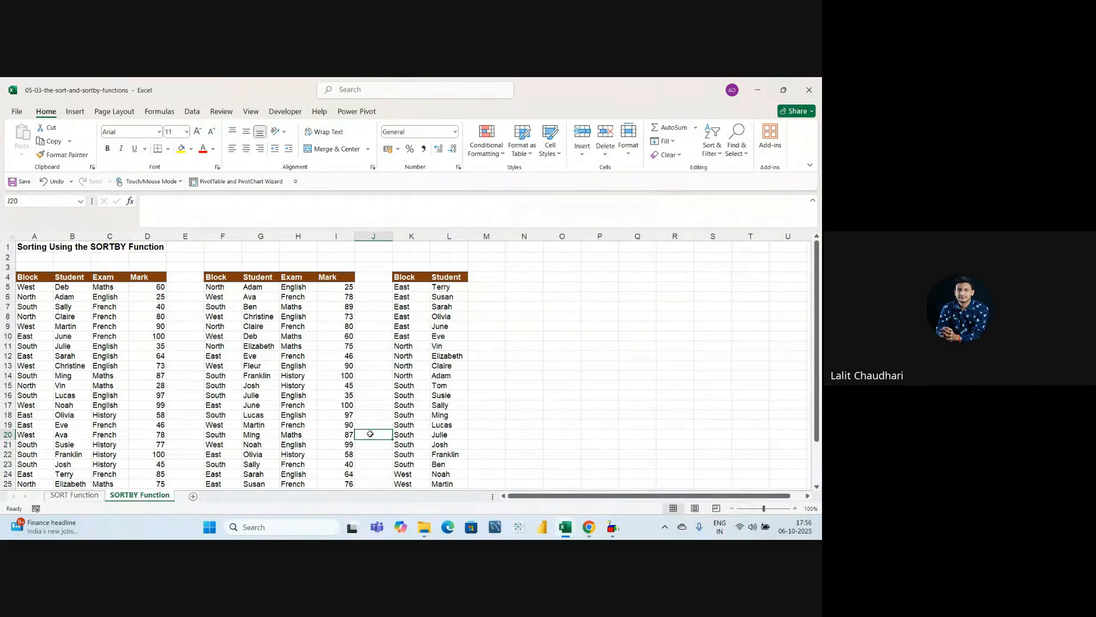
key("alt+Tab")
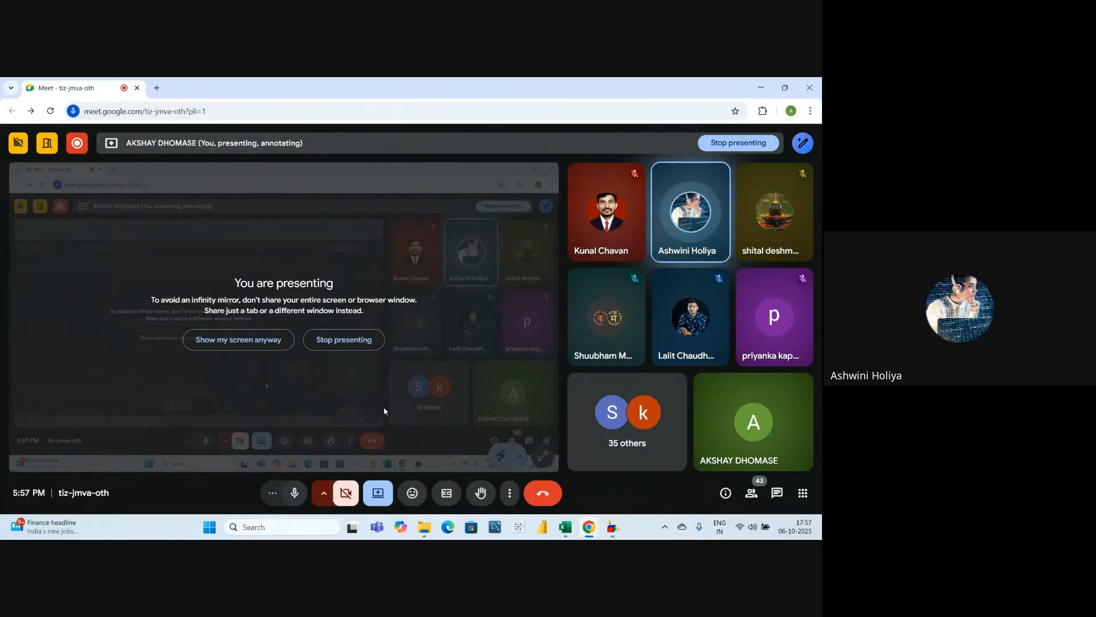
key("alt+Tab")
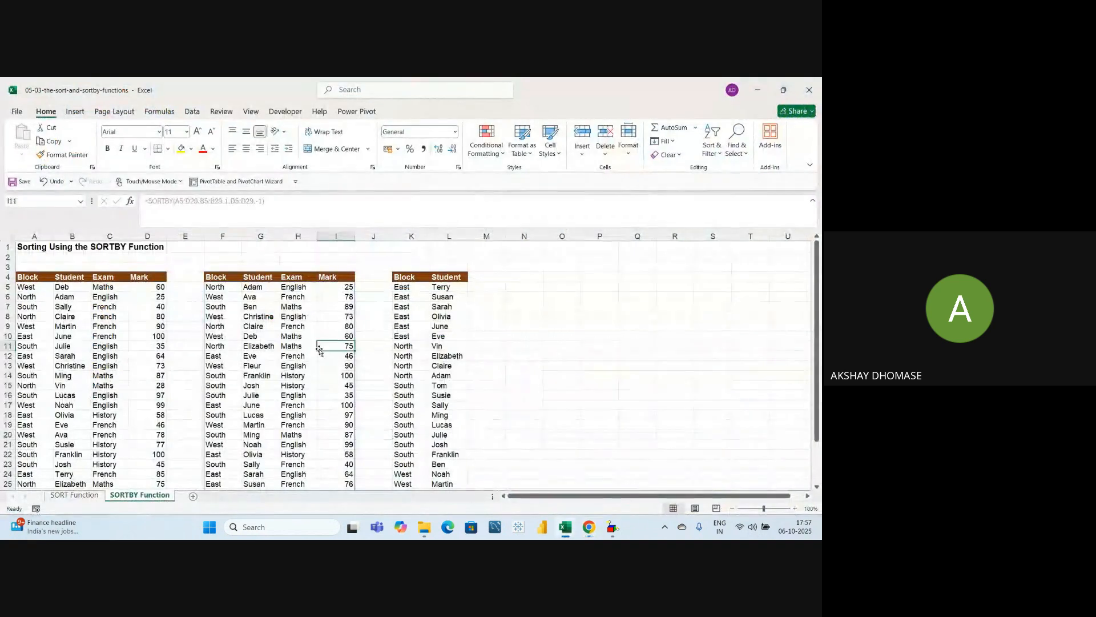
key("Down")
key("Down")
key("Down")
key("Down")
key("Down")
key("Down")
left_click(538, 366)
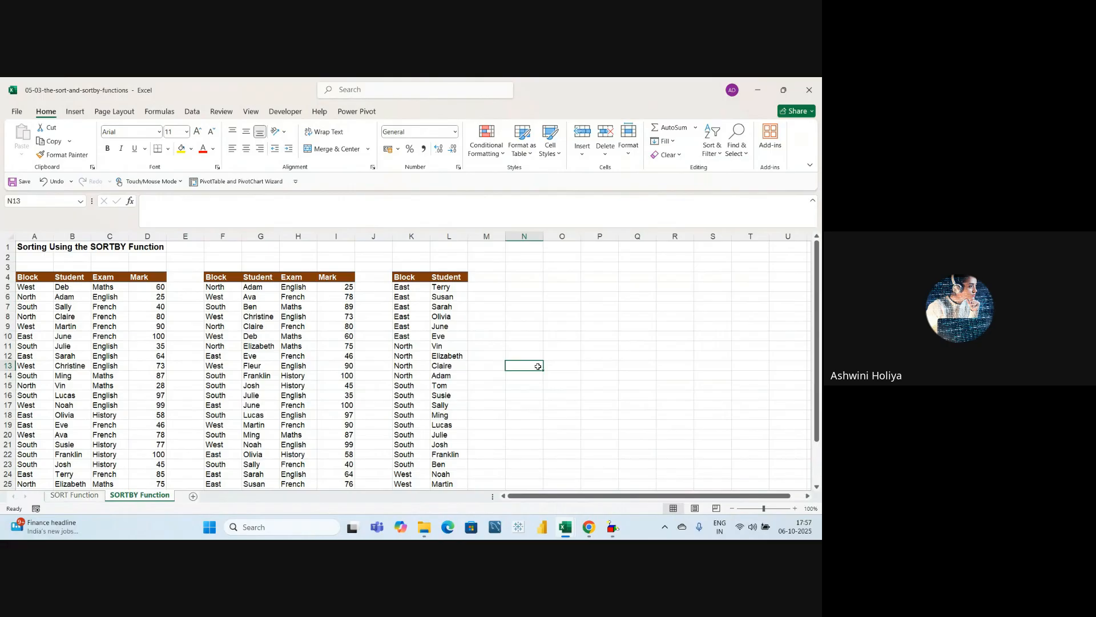
left_click(569, 347)
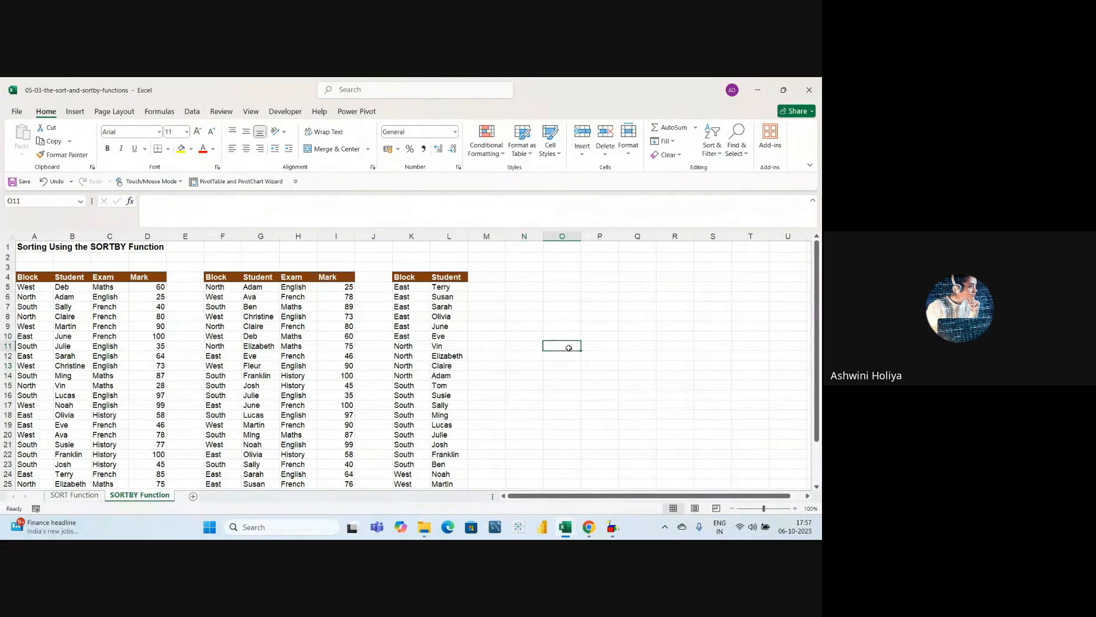
Step: Examine the first Student entries beside their Mark values in the SORTBY results starting at F5
left_click_drag(217, 297, 252, 293)
left_click(254, 287)
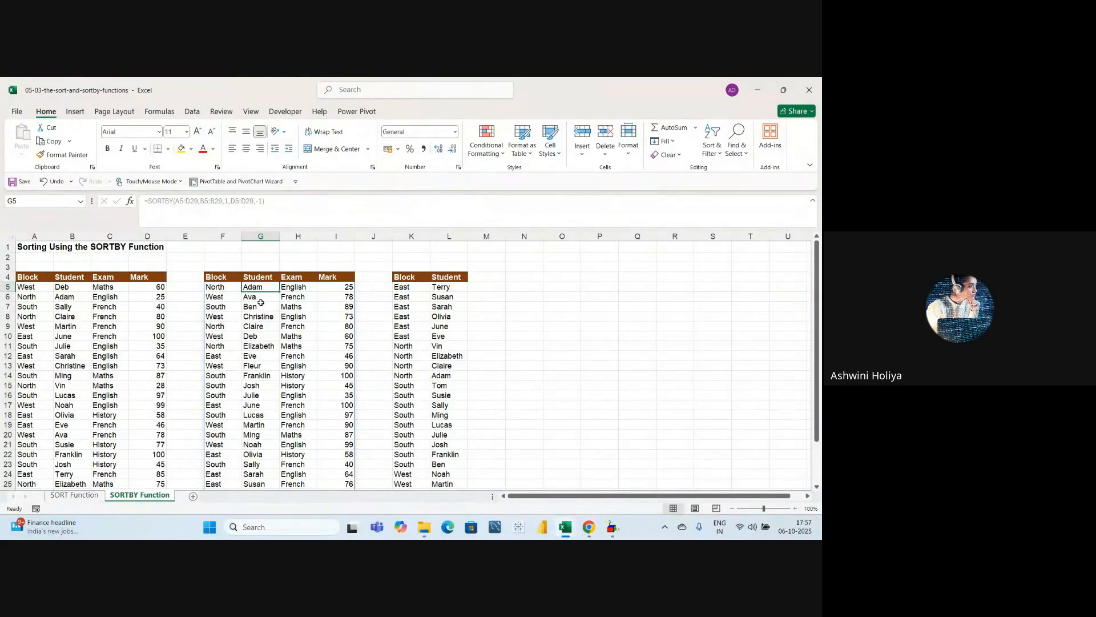
left_click(336, 344)
left_click(341, 317)
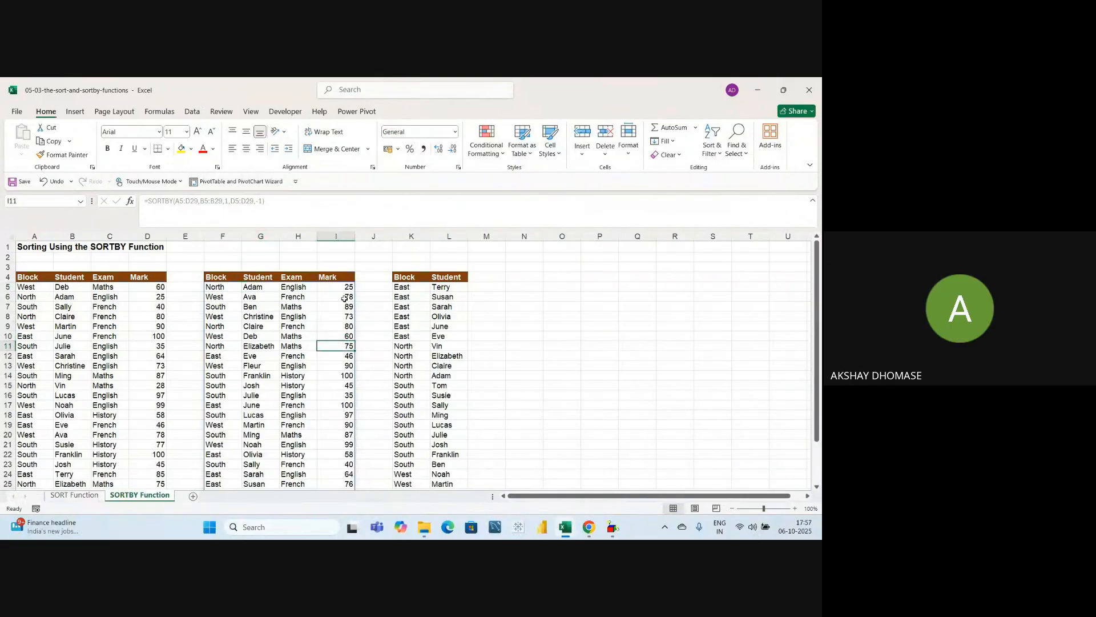
left_click(344, 298)
left_click(347, 287)
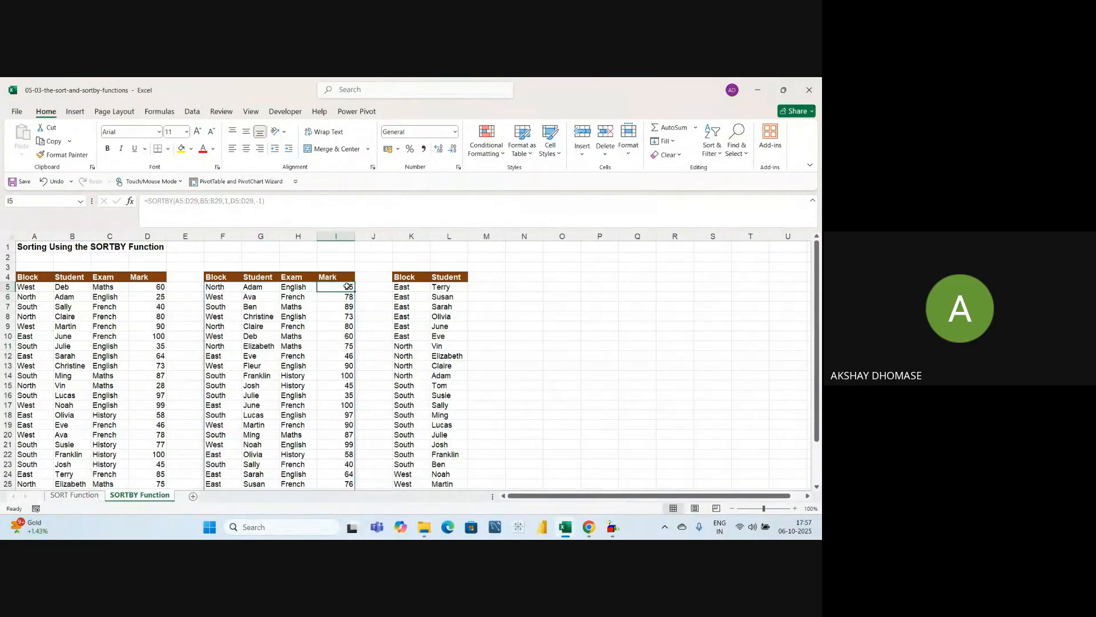
left_click(343, 298)
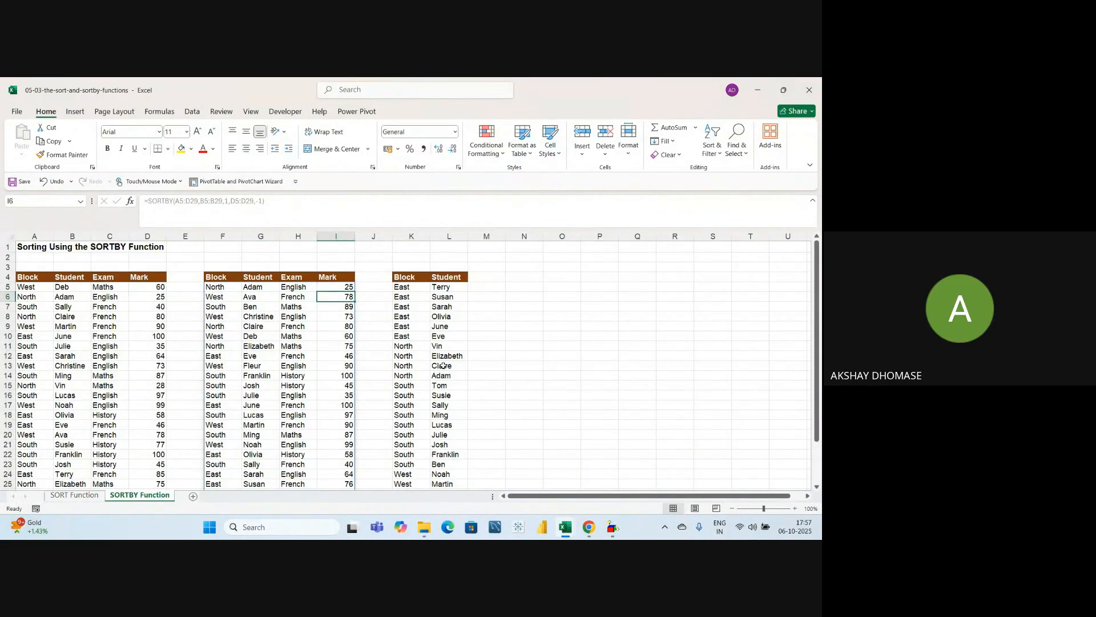
left_click(613, 370)
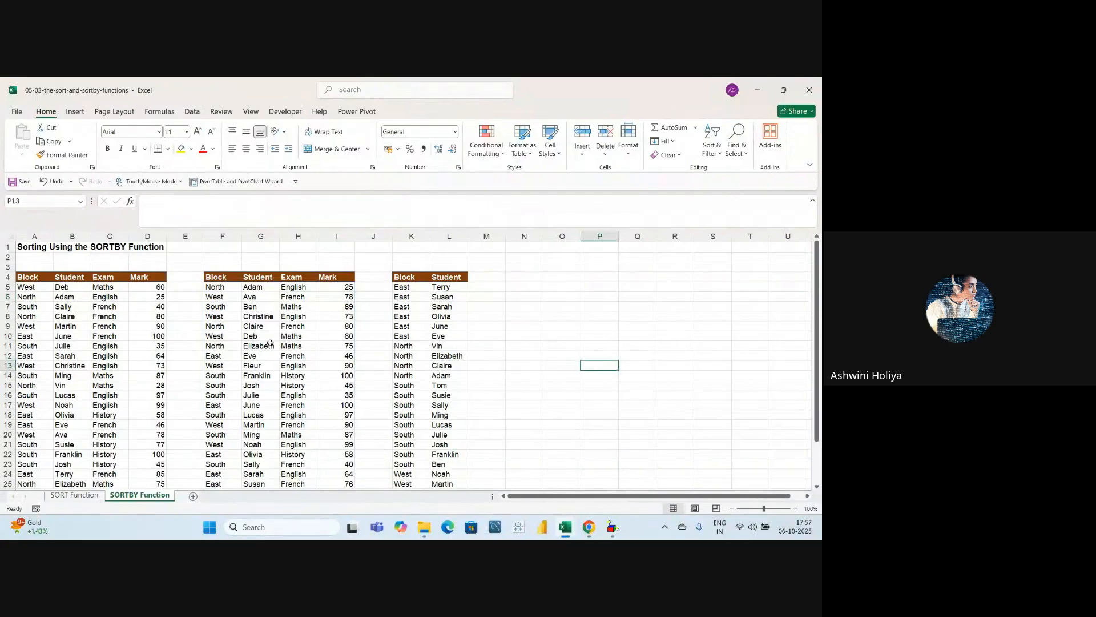
left_click(263, 287)
left_click(546, 343)
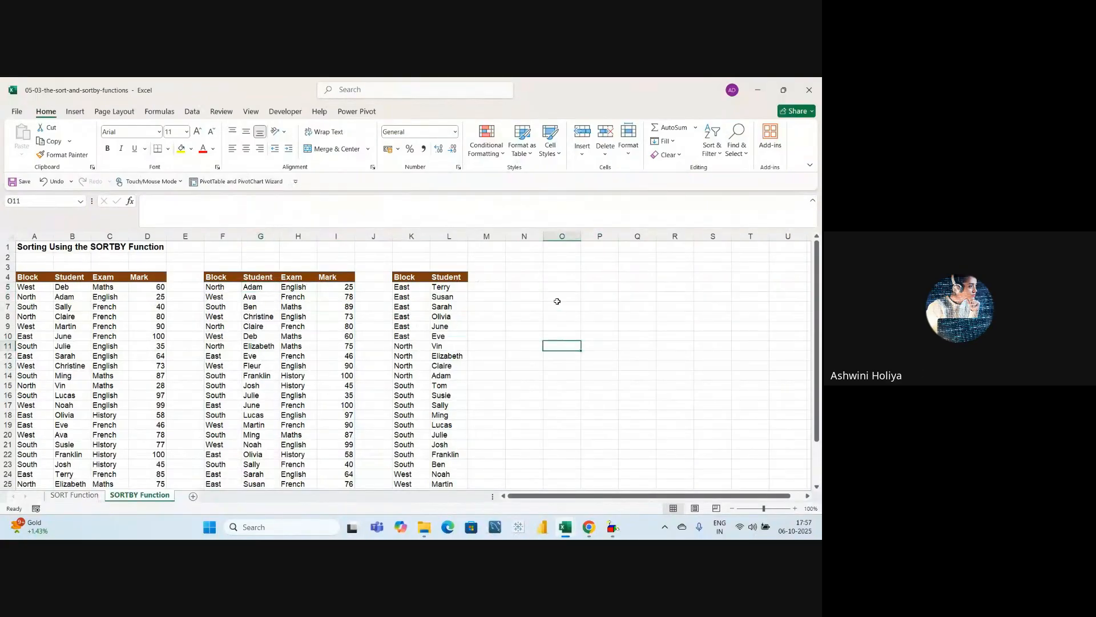
left_click(557, 299)
left_click(555, 405)
left_click(537, 327)
left_click(536, 386)
left_click_drag(534, 287, 523, 326)
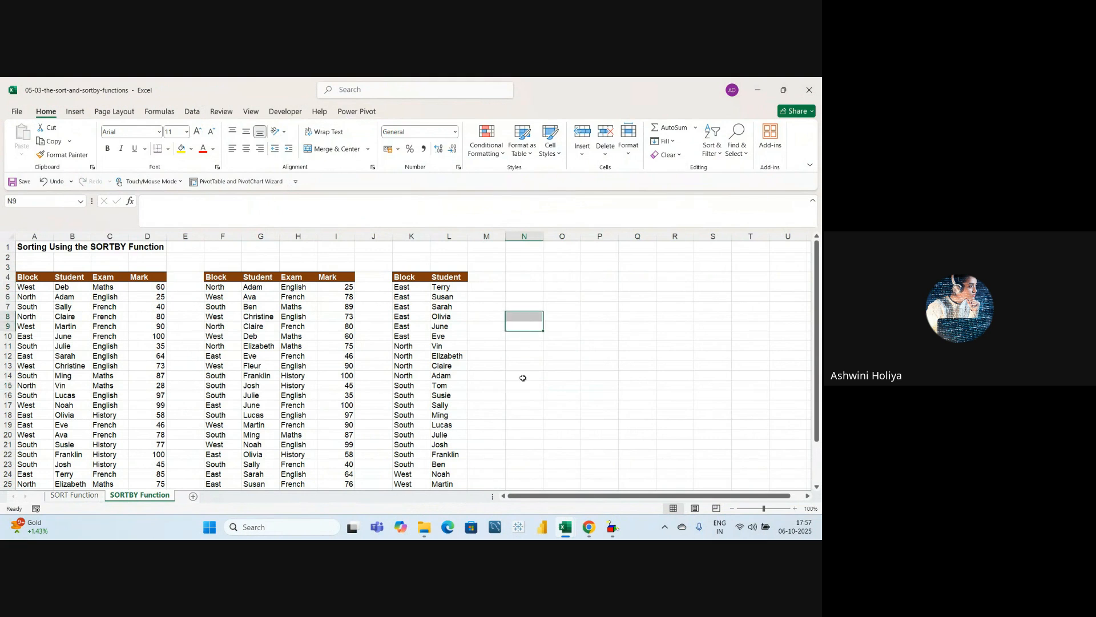
left_click(522, 377)
left_click(524, 306)
left_click(524, 337)
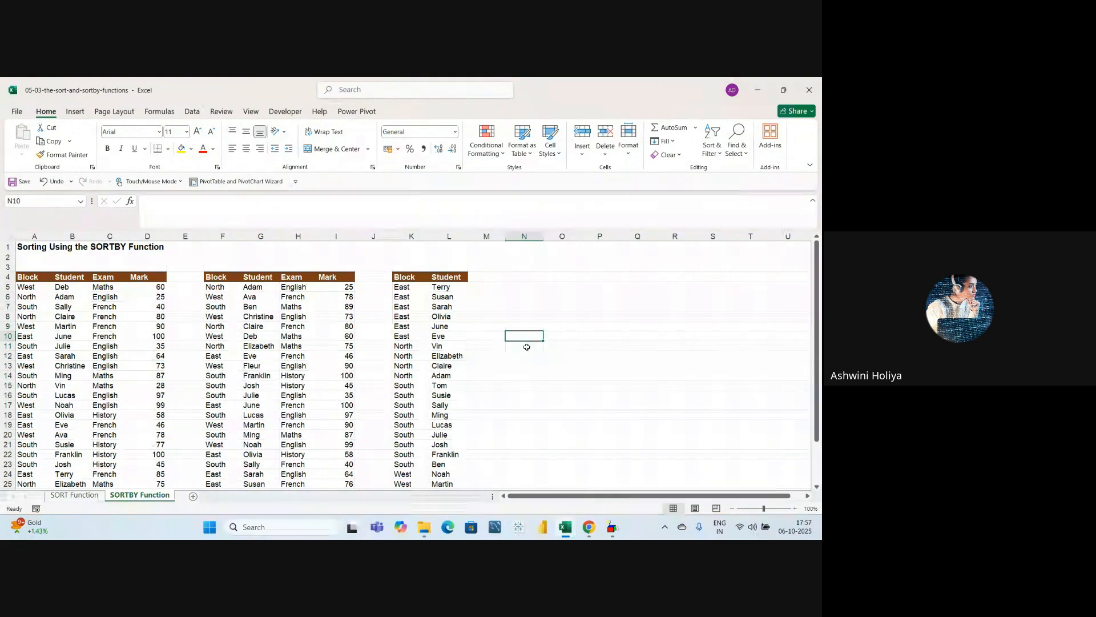
left_click(528, 357)
left_click(529, 321)
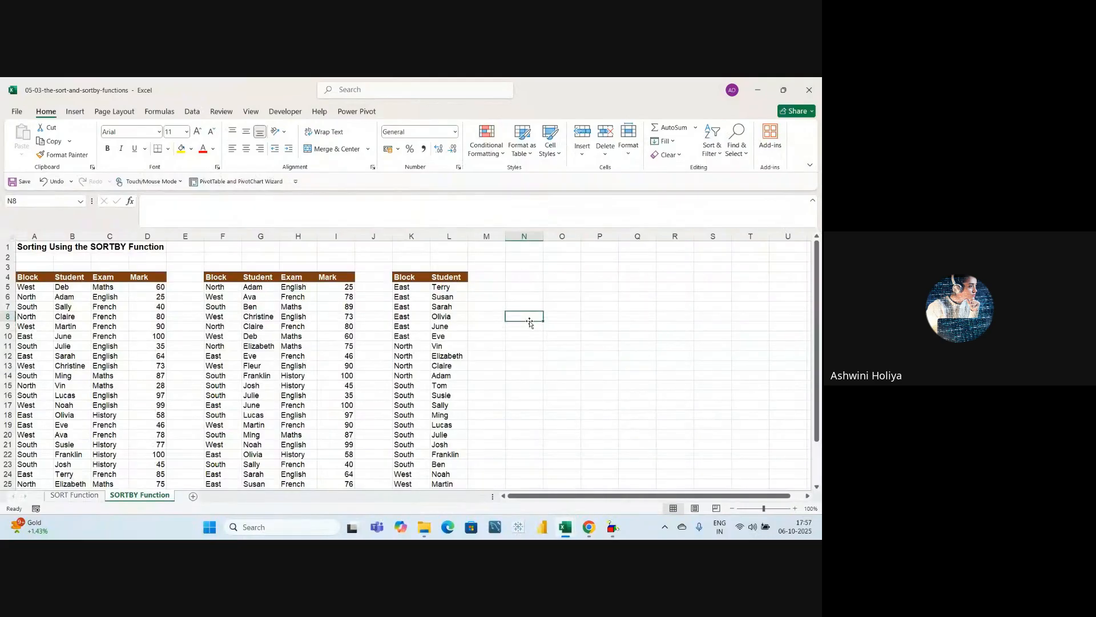
left_click(341, 289)
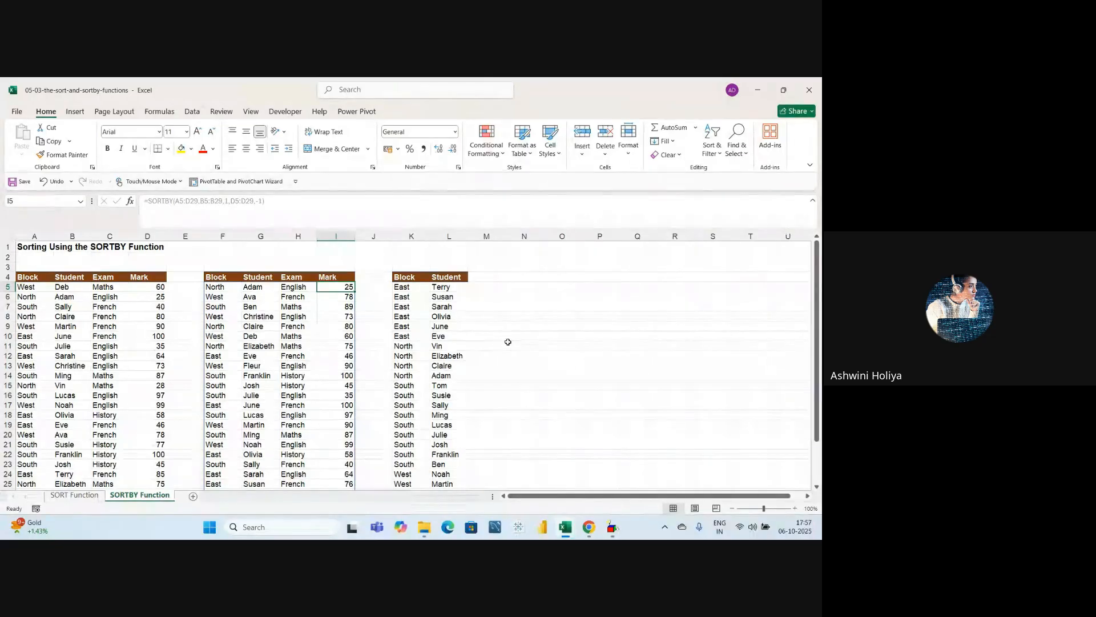
left_click(561, 365)
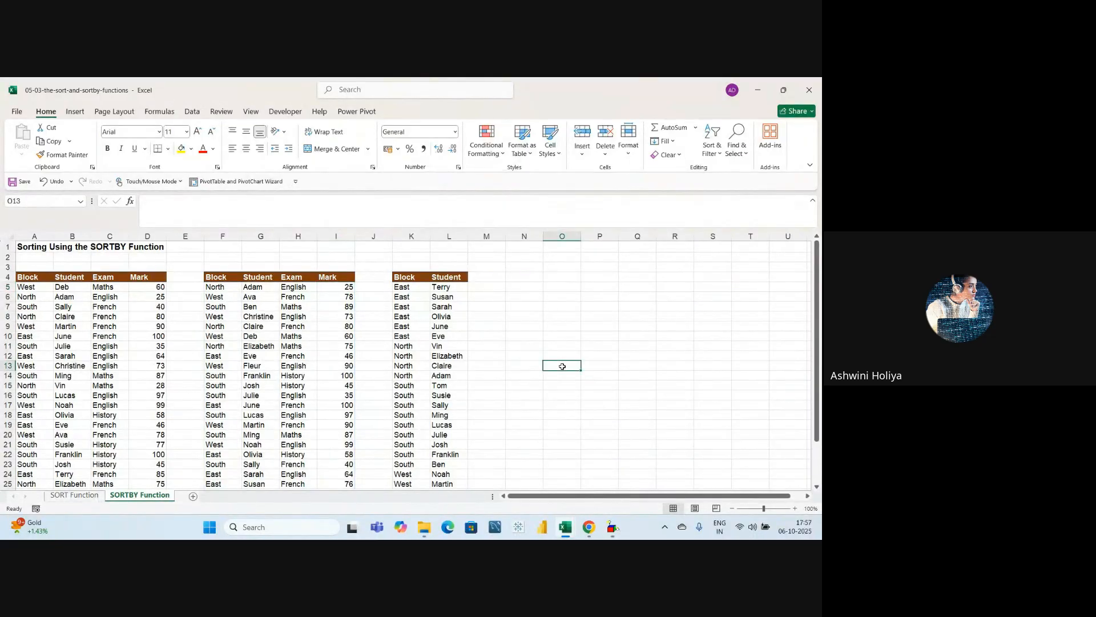
left_click(561, 336)
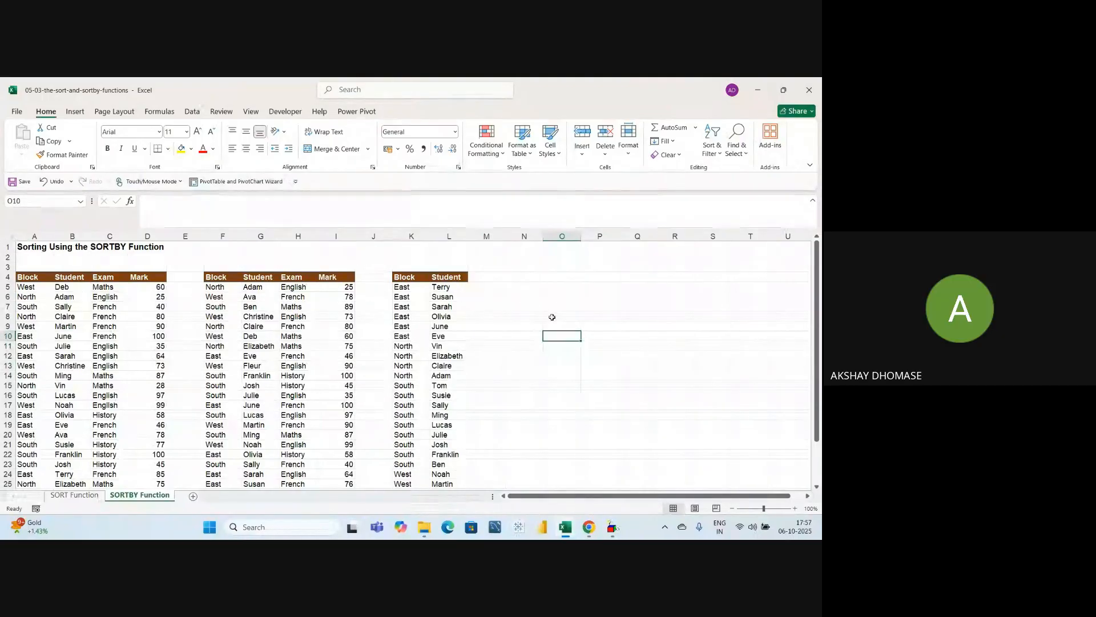
Step: Examine the order of the marks in I5:I29 against the sorted Student column of the SORTBY results
left_click(337, 288)
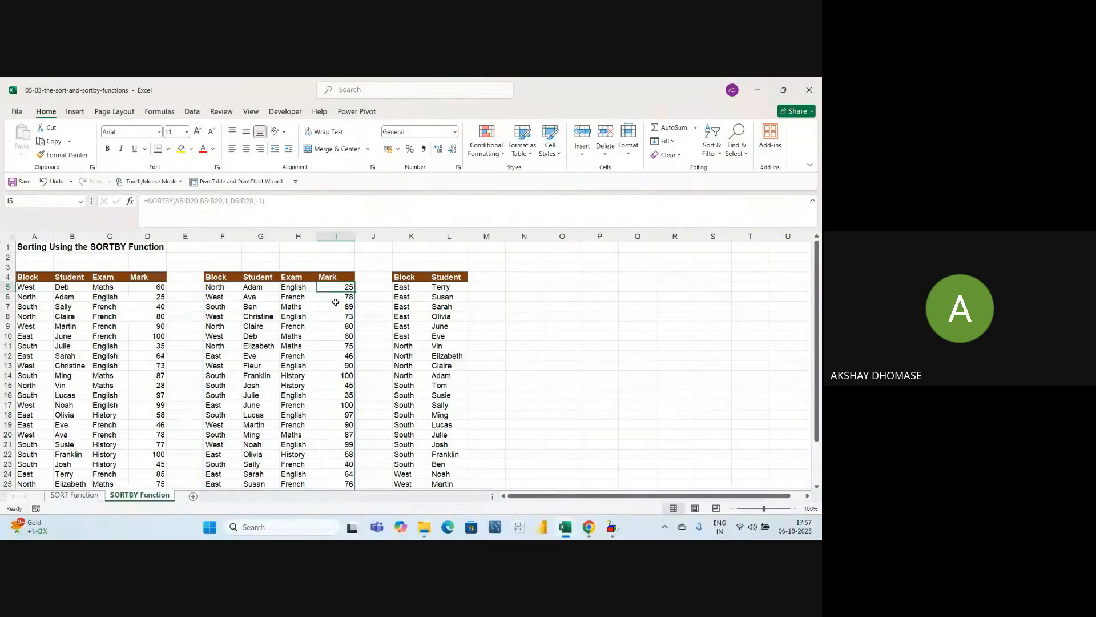
left_click(357, 368)
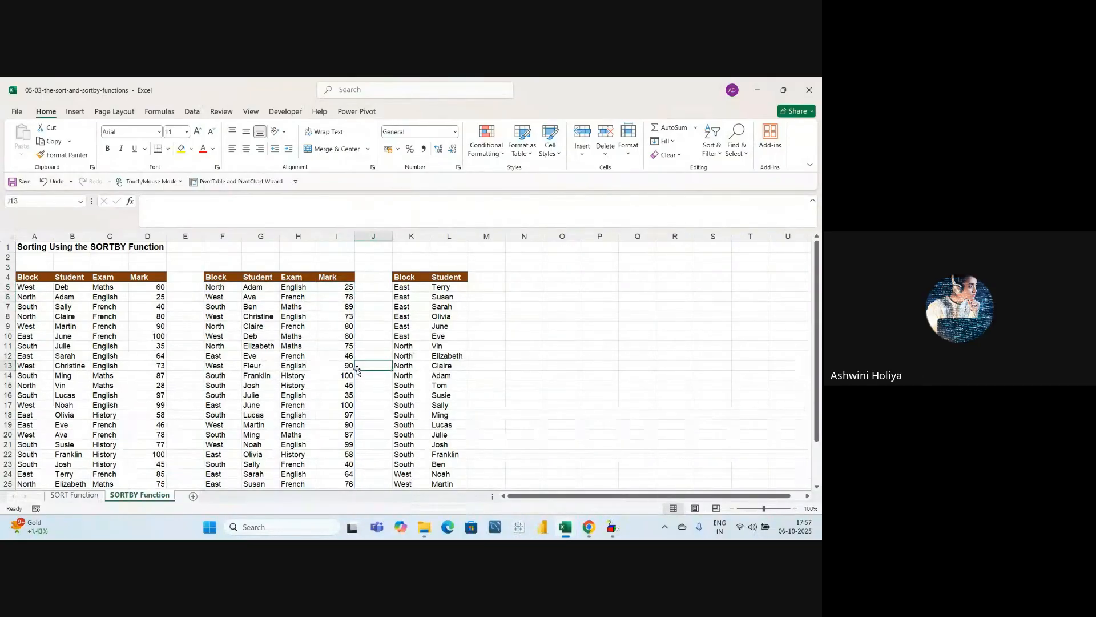
left_click(334, 345)
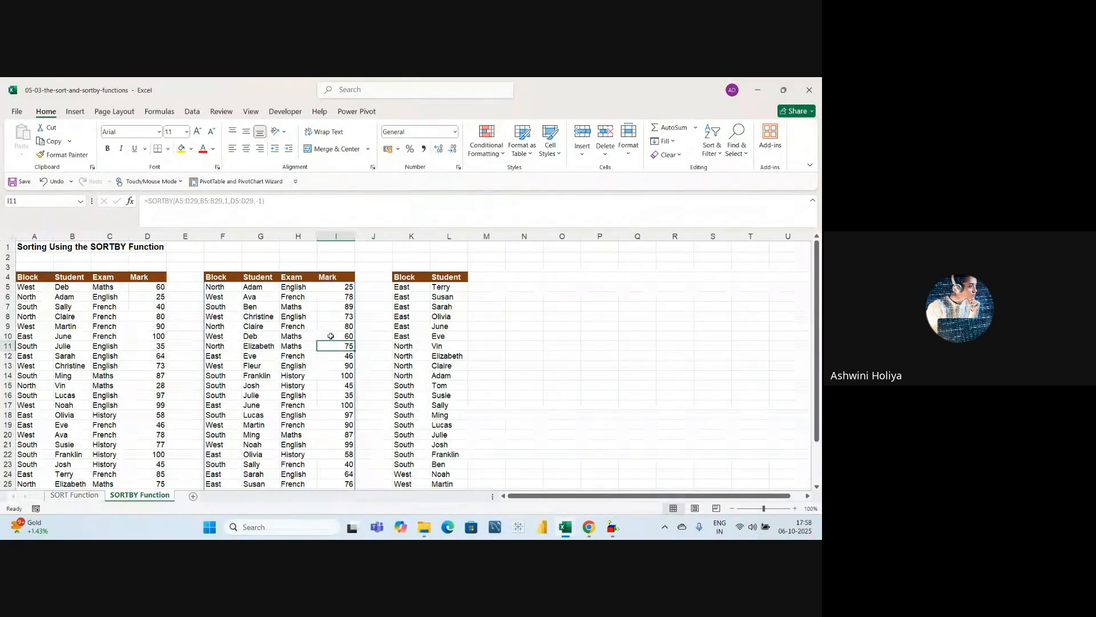
left_click(334, 375)
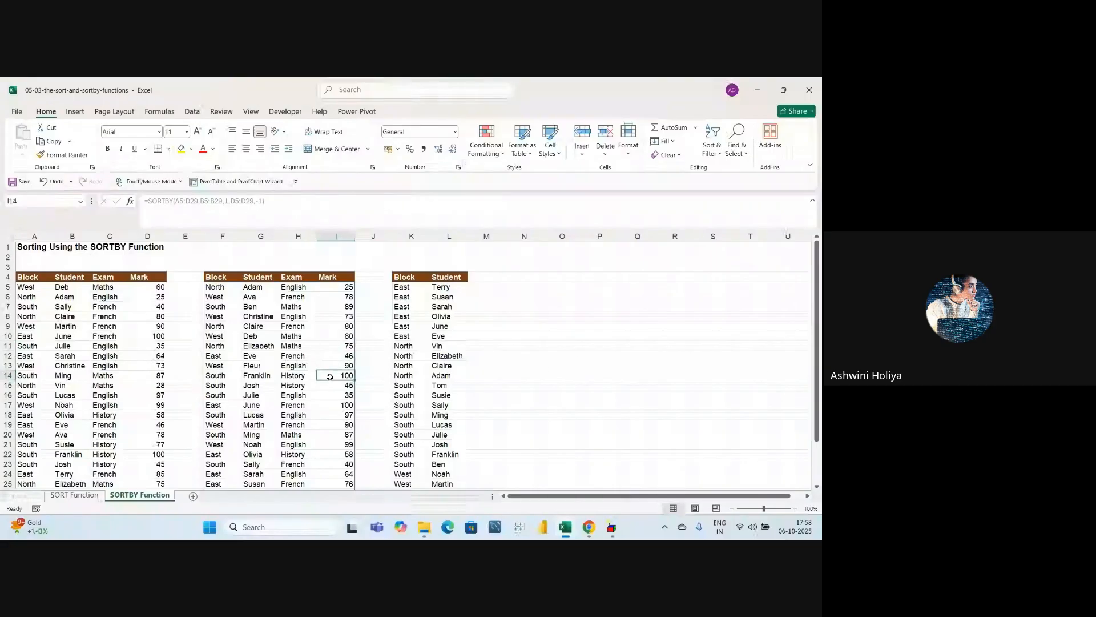
left_click(332, 338)
left_click(328, 396)
left_click(322, 413)
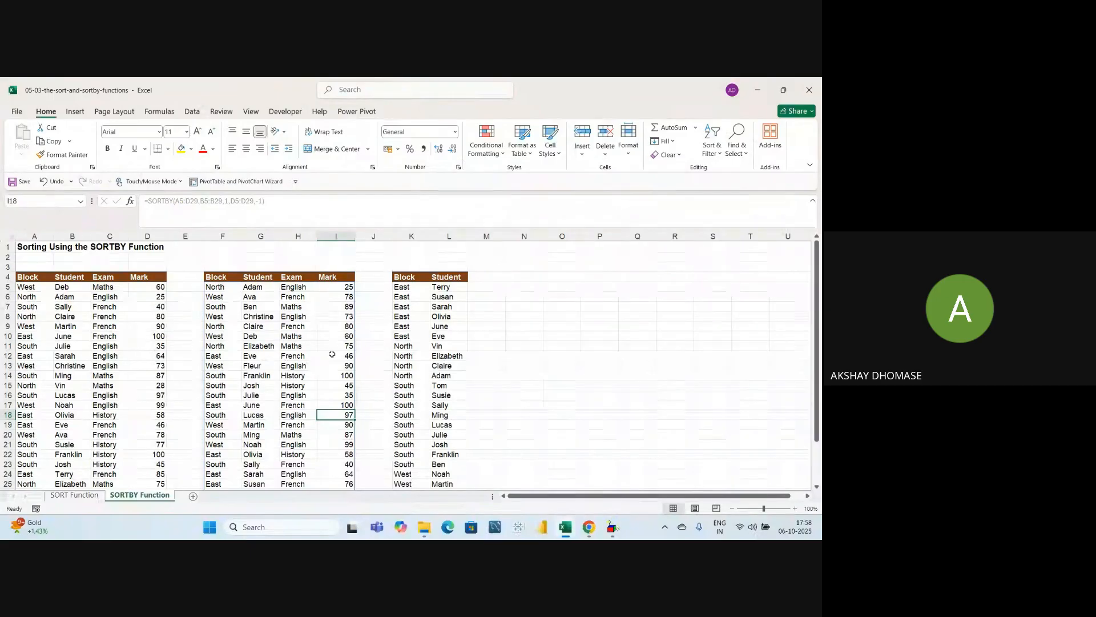
scroll(331, 366, "down", 2)
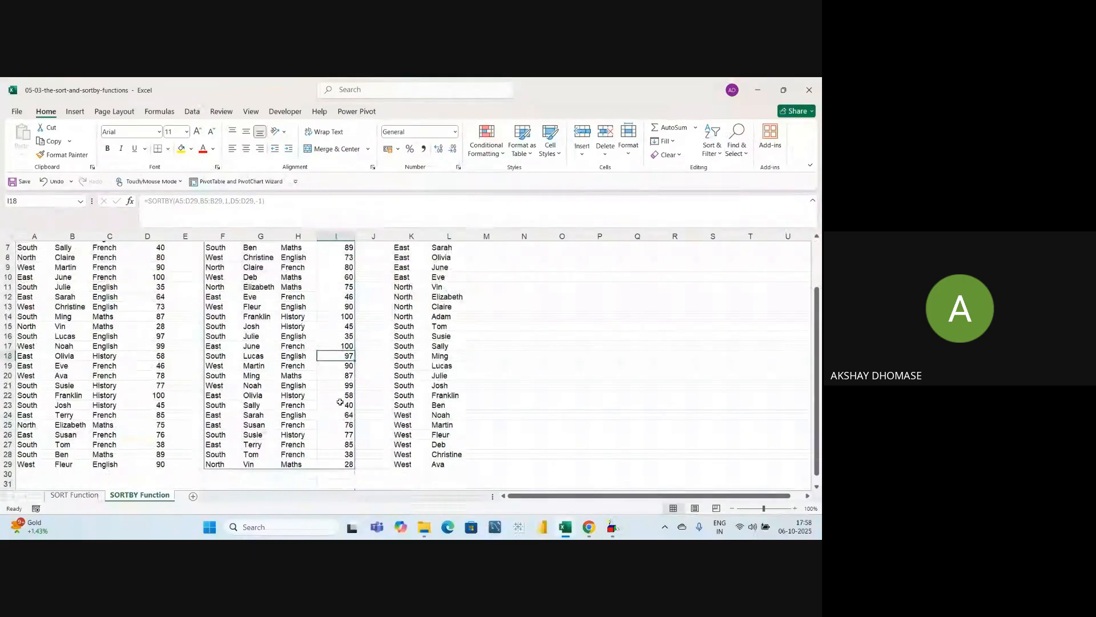
scroll(332, 394, "up", 2)
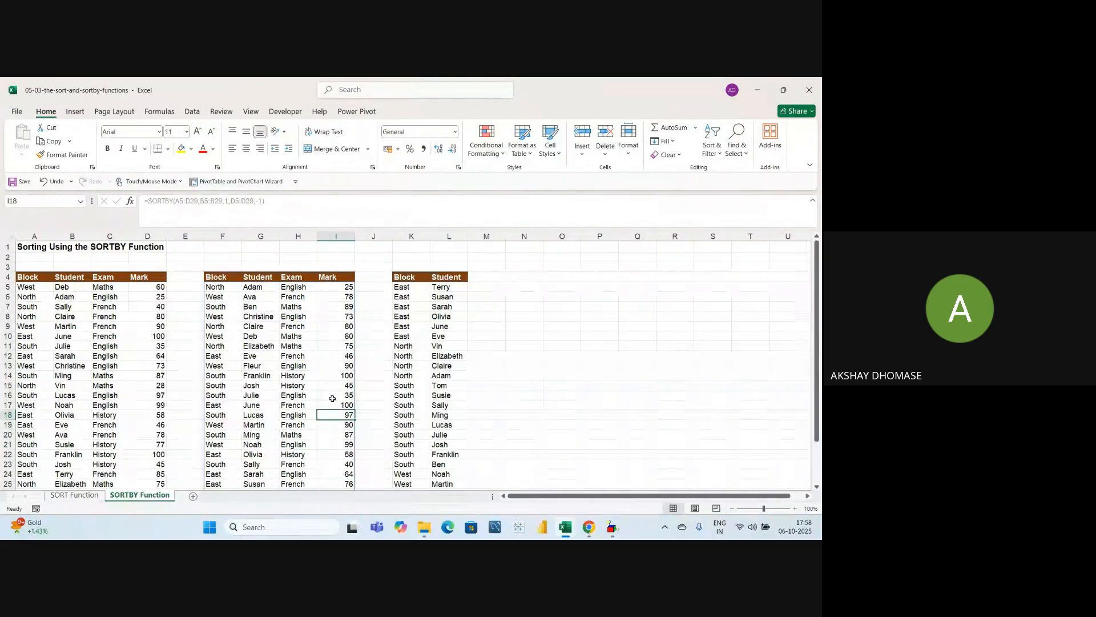
left_click(328, 425)
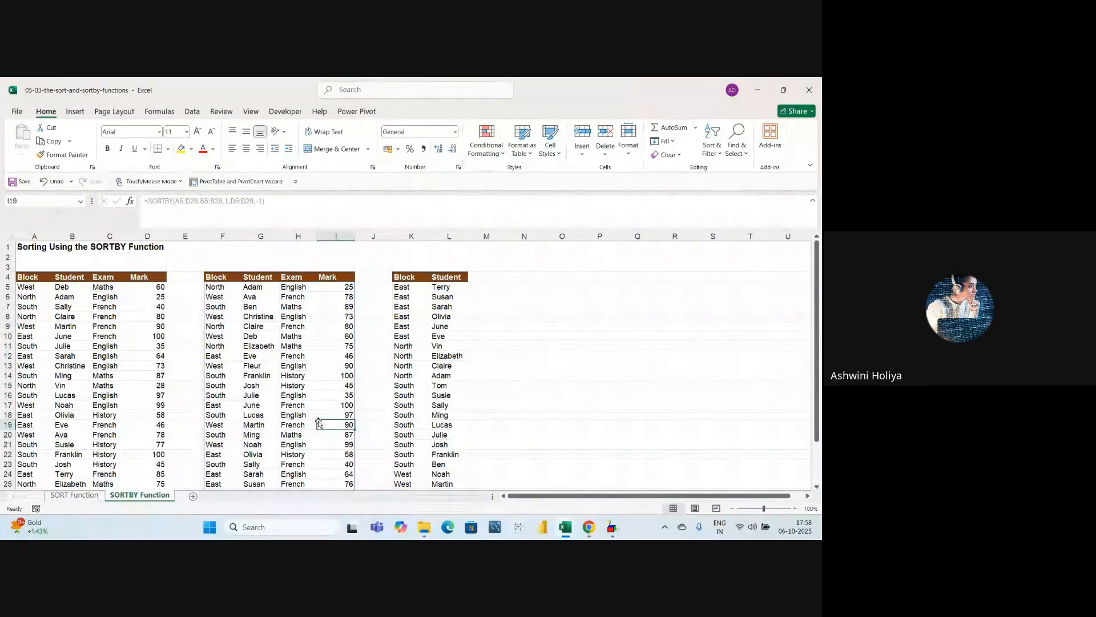
left_click(502, 383)
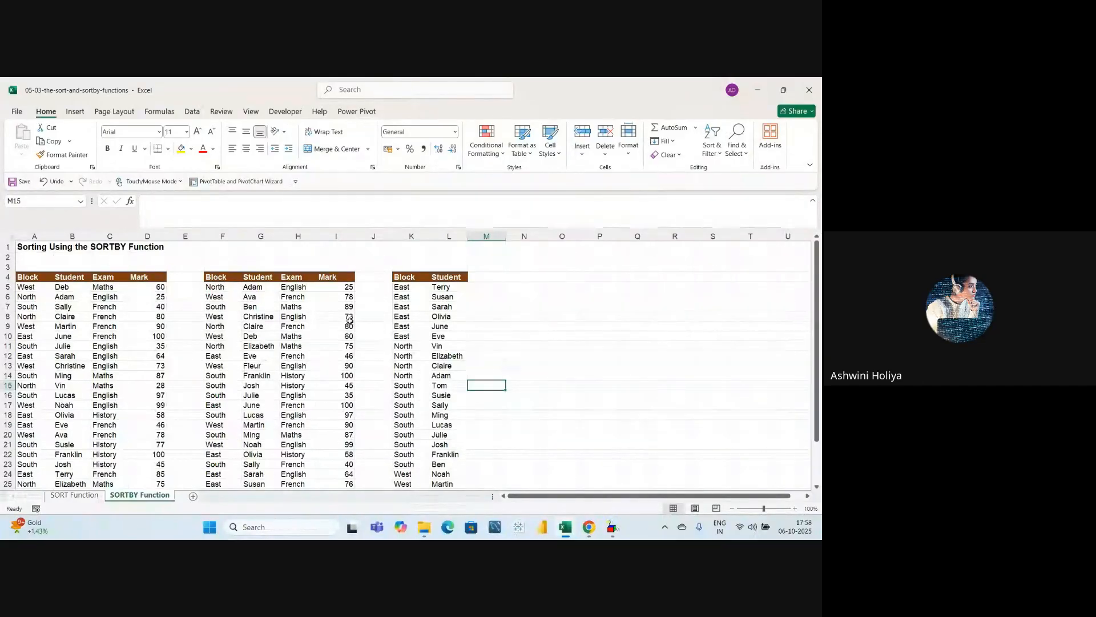
left_click(336, 326)
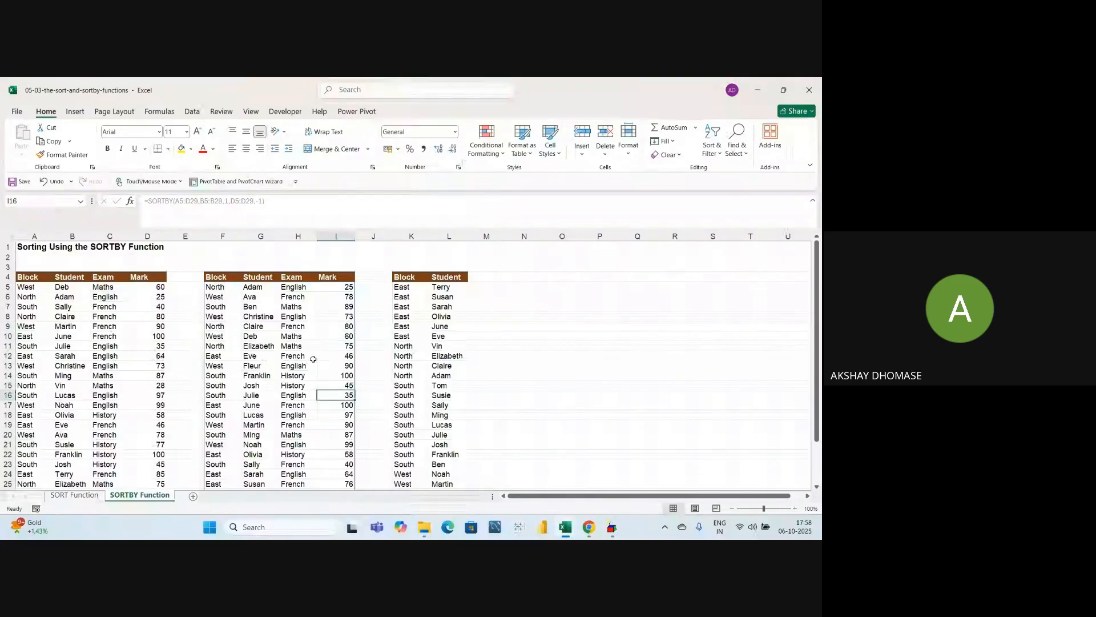
left_click(409, 326)
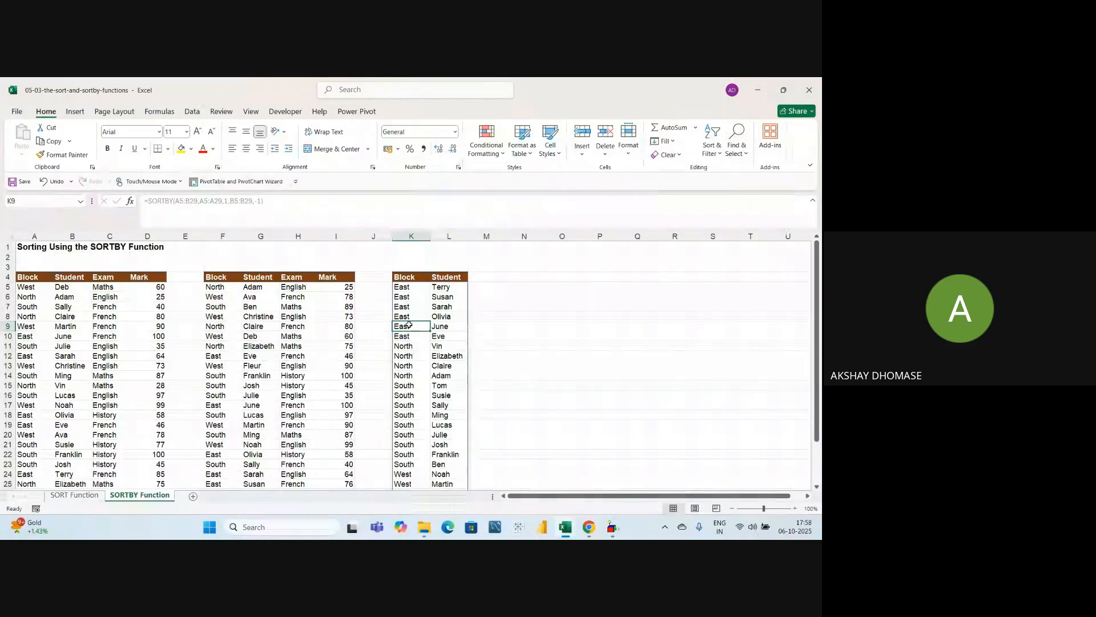
left_click(637, 375)
left_click(415, 323)
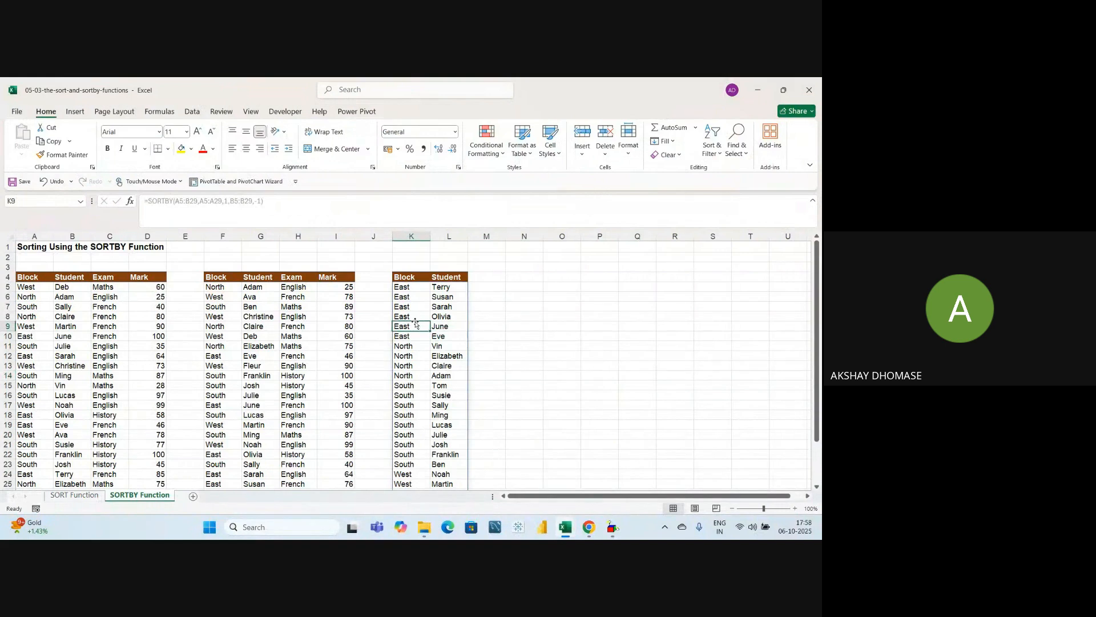
left_click(298, 377)
left_click(298, 395)
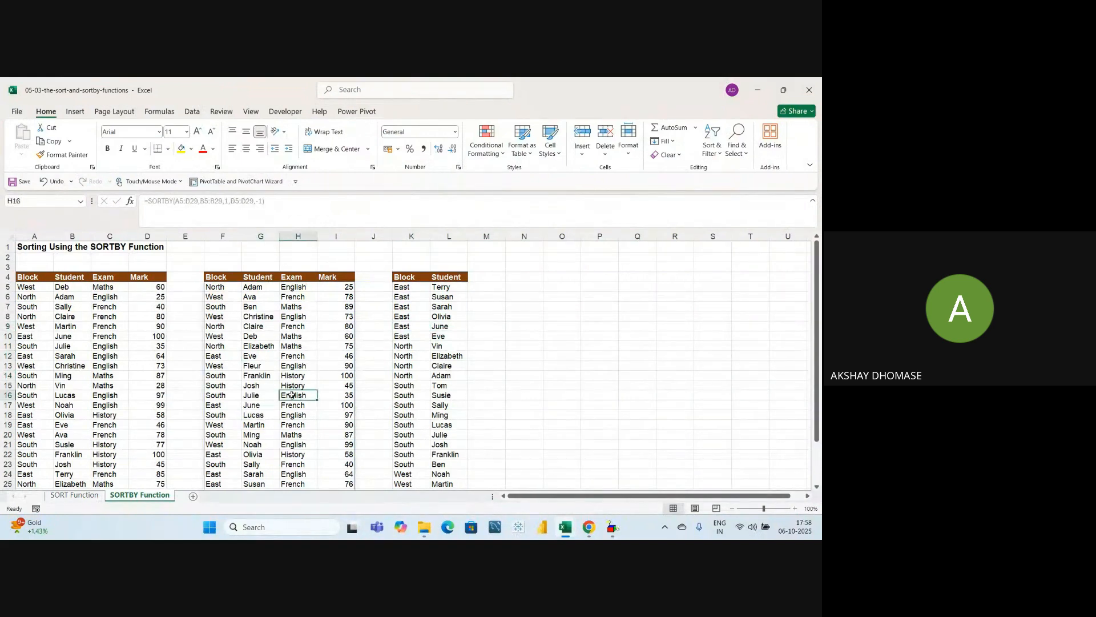
left_click(298, 326)
left_click(298, 395)
left_click(308, 327)
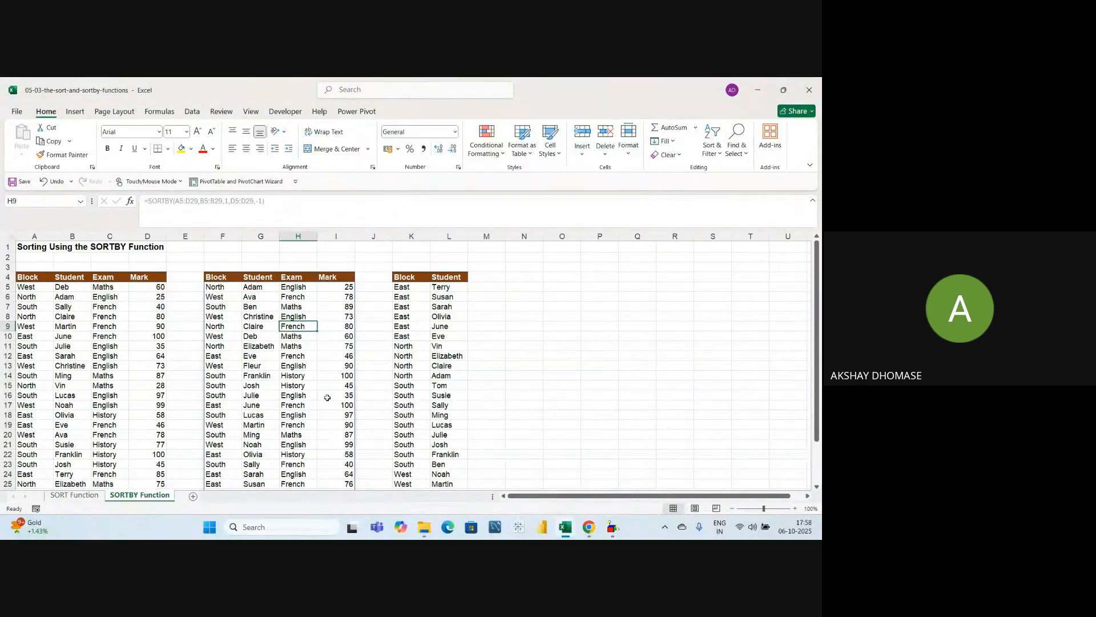
left_click(307, 346)
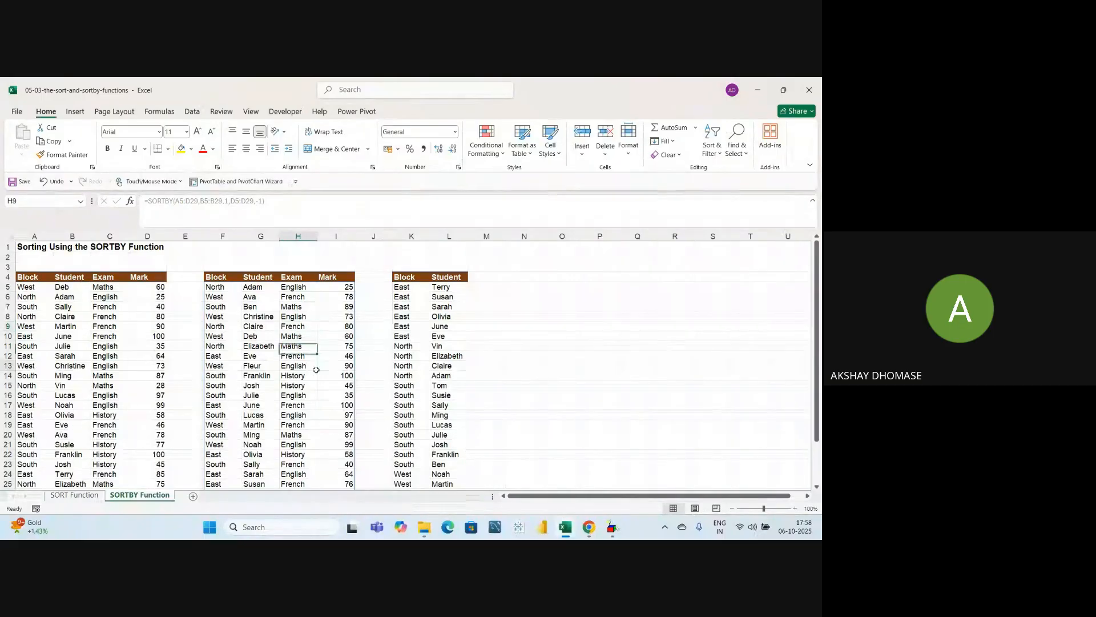
left_click(314, 367)
left_click(308, 415)
left_click(308, 336)
left_click(293, 309)
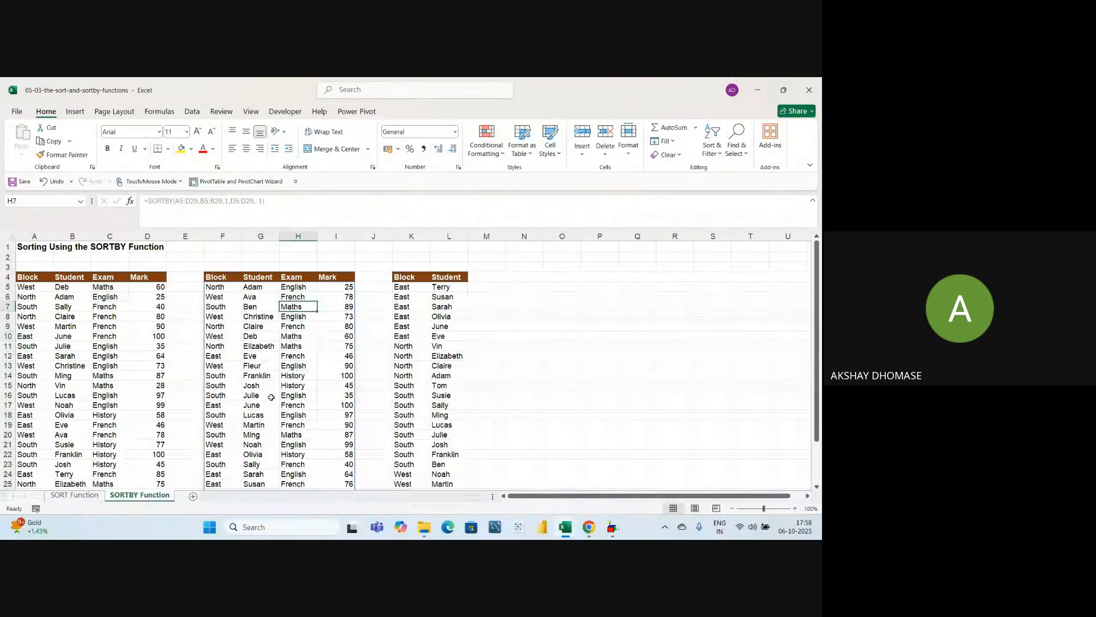
left_click(271, 396)
left_click(288, 335)
left_click(293, 395)
left_click(298, 355)
left_click(304, 324)
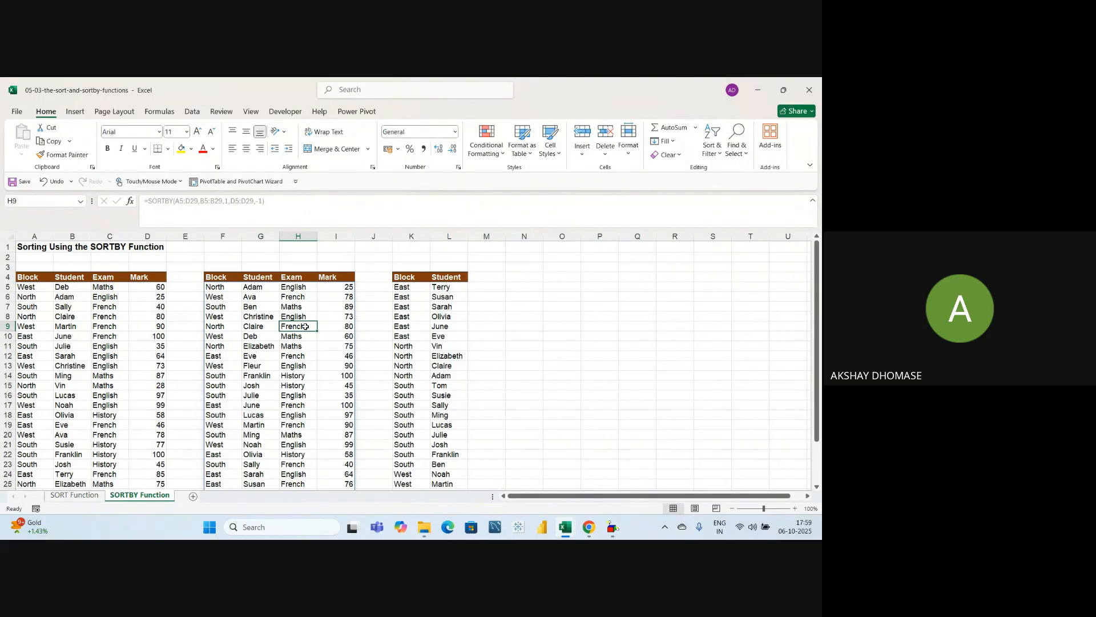
left_click(314, 394)
left_click(306, 355)
left_click(306, 416)
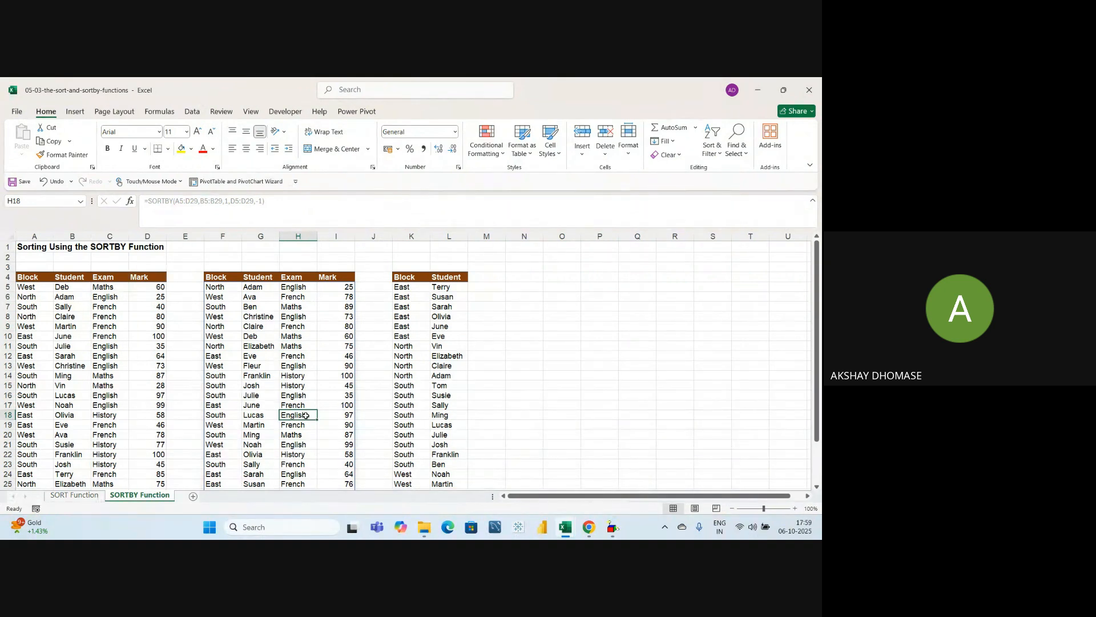
left_click_drag(220, 306, 318, 395)
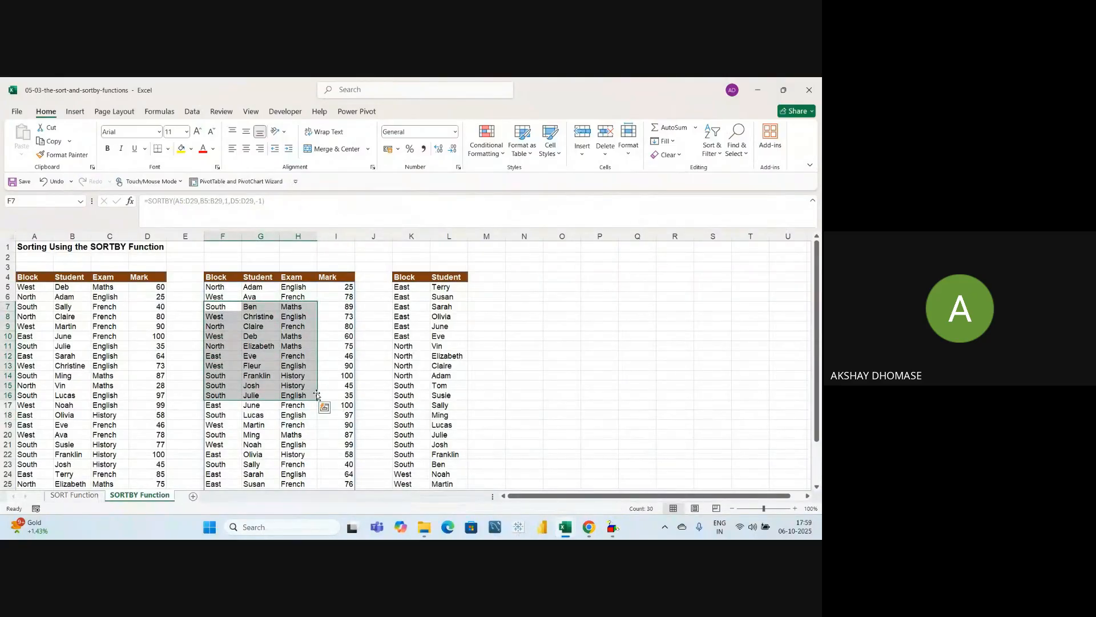
left_click(294, 415)
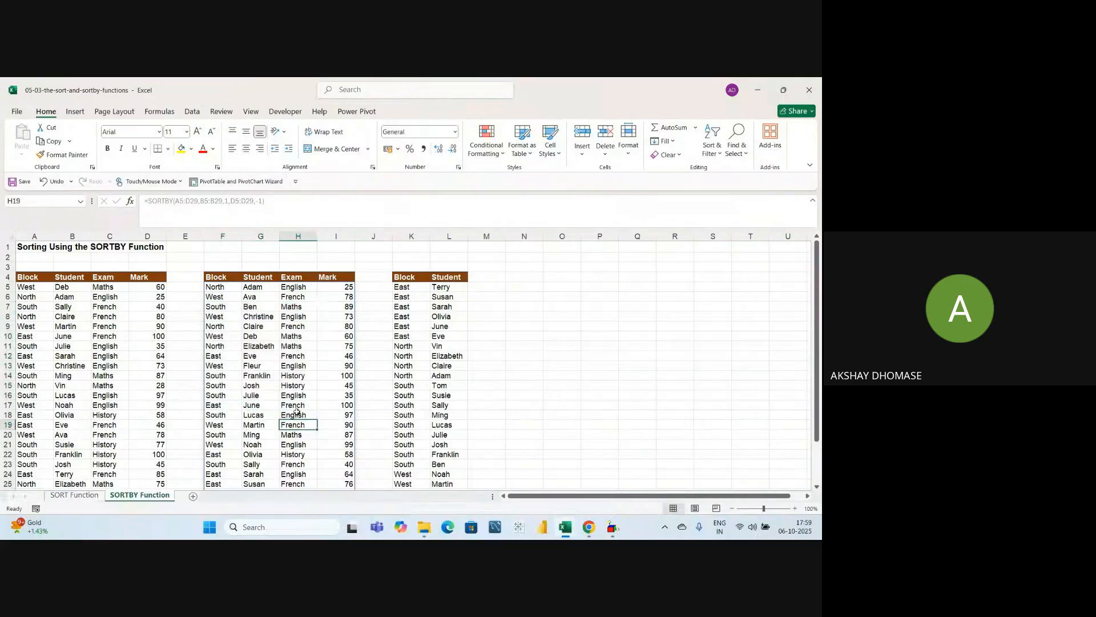
left_click(296, 372)
key("alt+Tab")
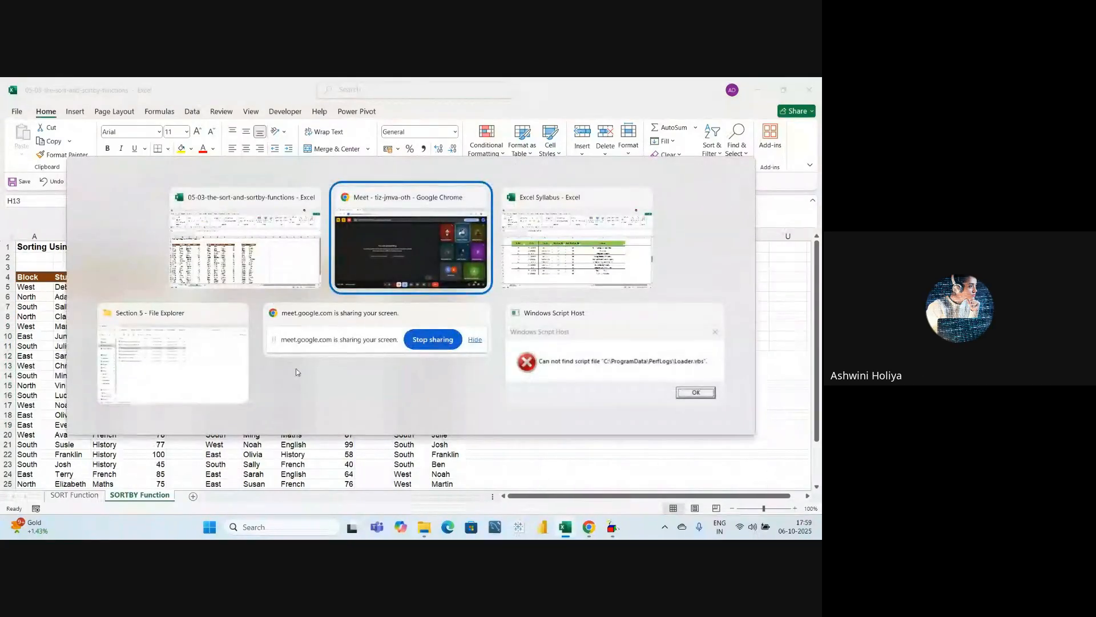
key("alt+shift+Tab")
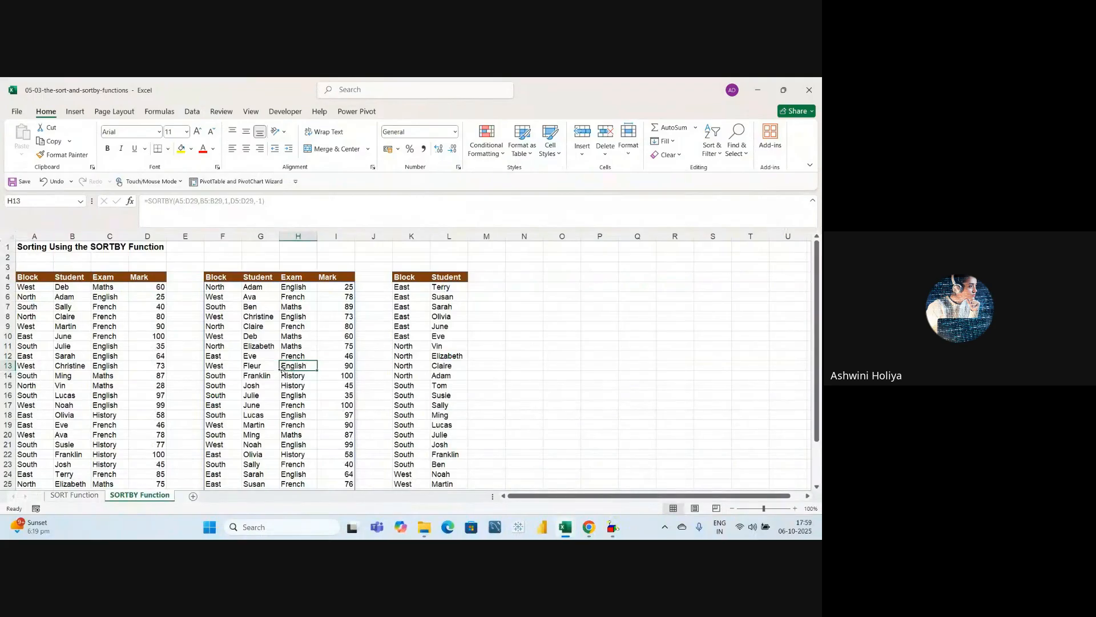
Step: Examine the individual marks in I5:I16 of the SORTBY results for the effect of the second, descending sort level
left_click(334, 287)
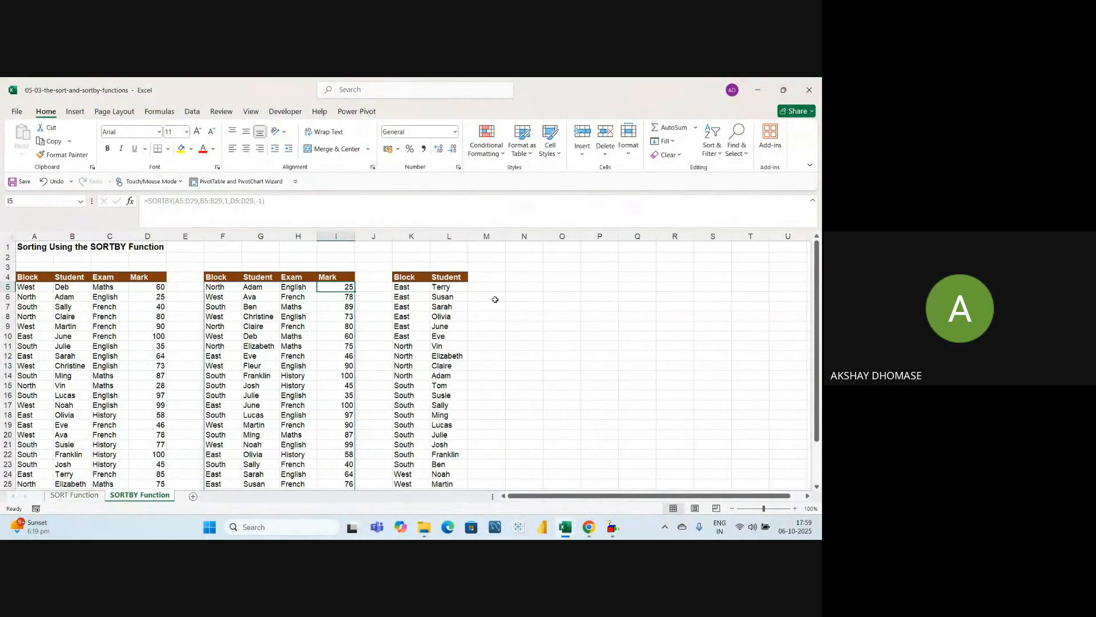
left_click(344, 297)
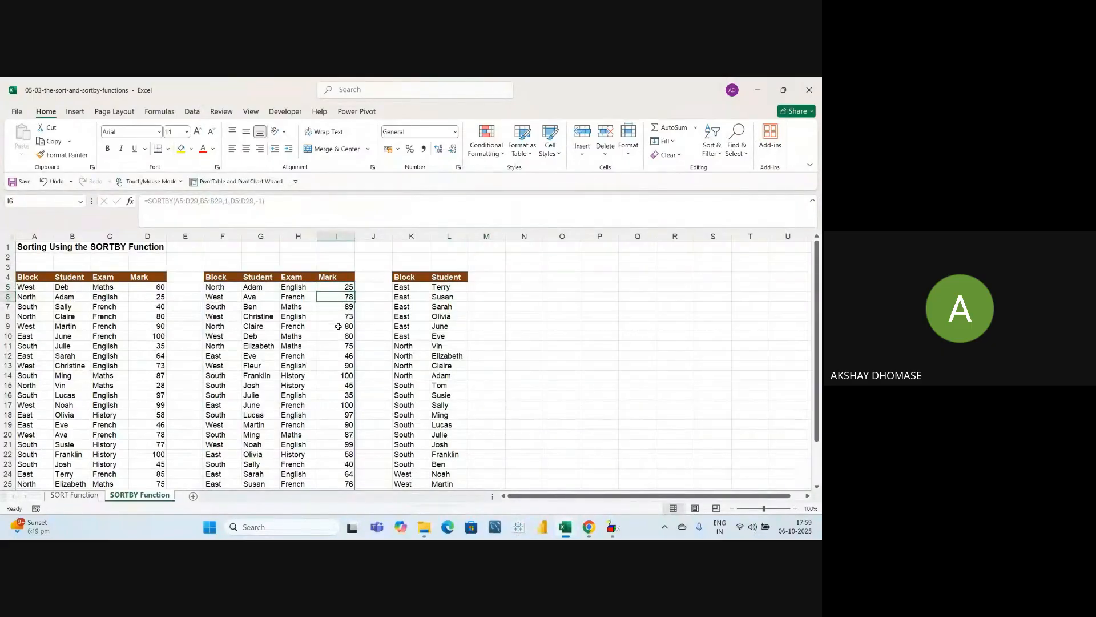
left_click(338, 355)
left_click(335, 317)
left_click(337, 297)
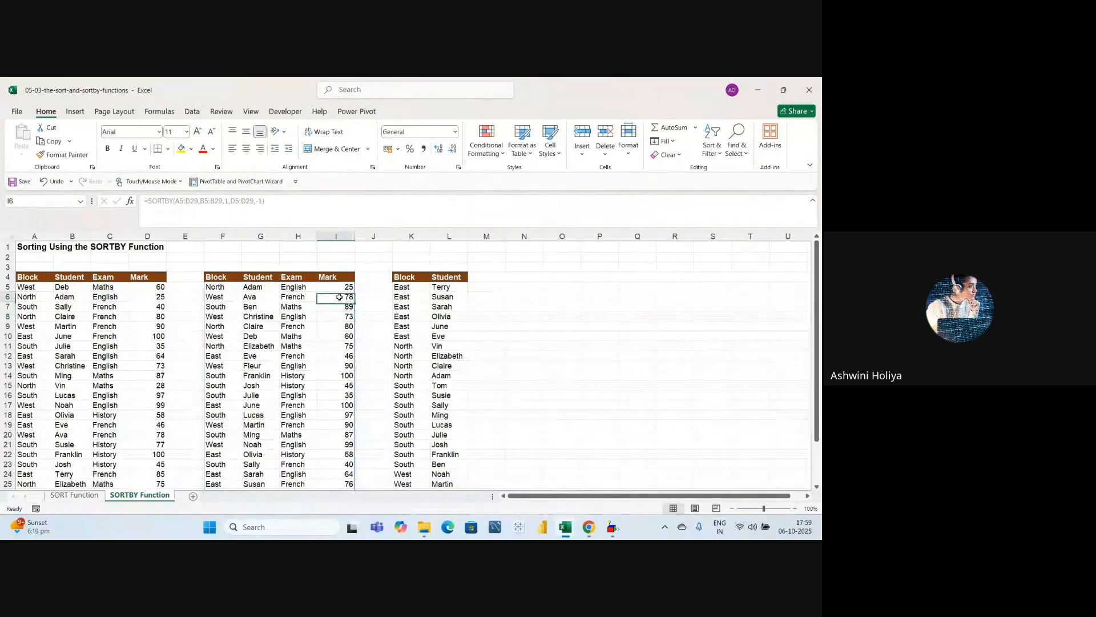
left_click(339, 287)
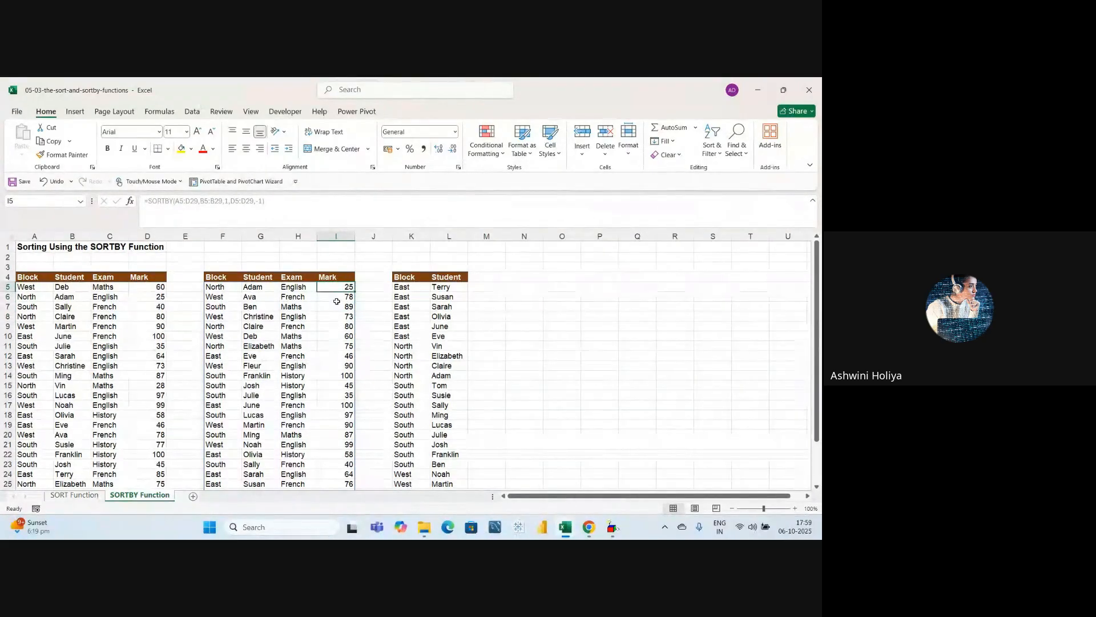
left_click(337, 297)
left_click(334, 315)
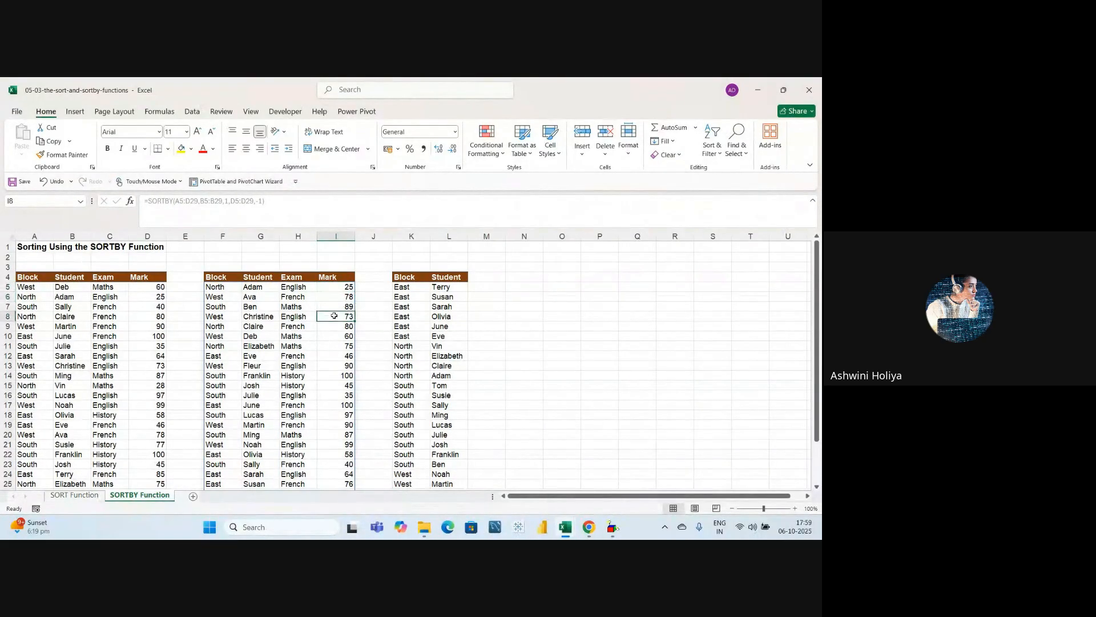
left_click(342, 354)
left_click(335, 336)
left_click(336, 356)
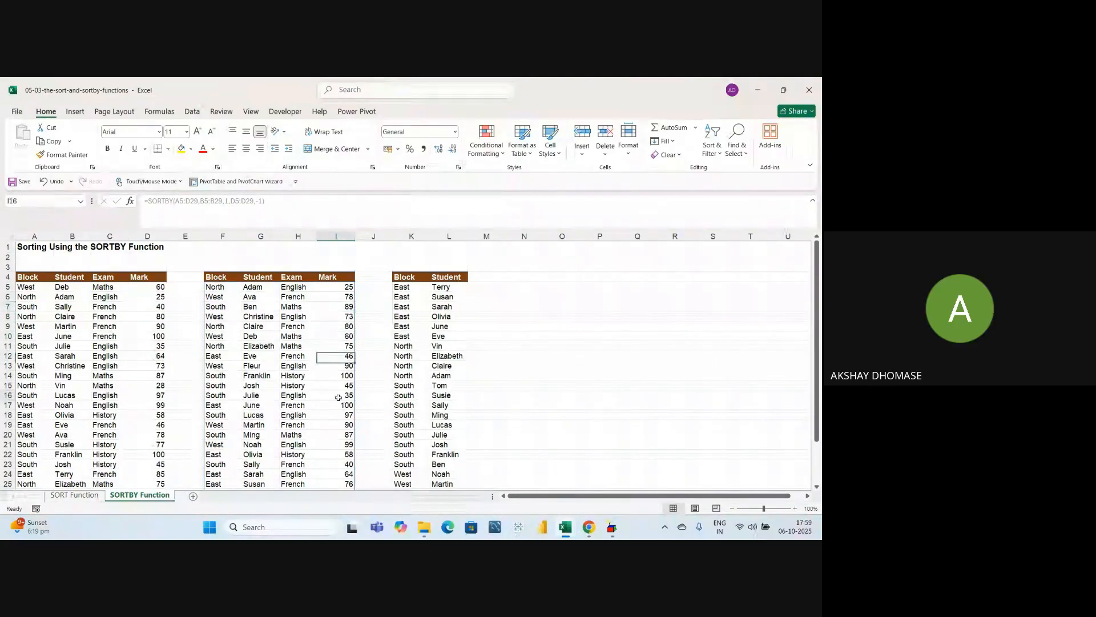
left_click(334, 394)
left_click(337, 355)
left_click(332, 394)
left_click(331, 337)
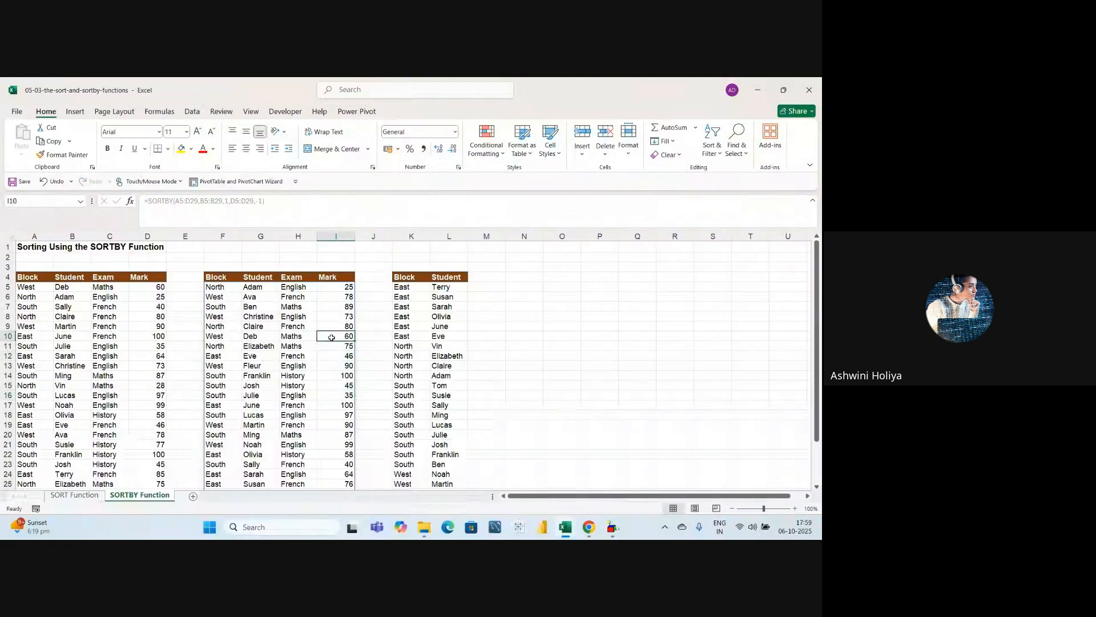
left_click(332, 360)
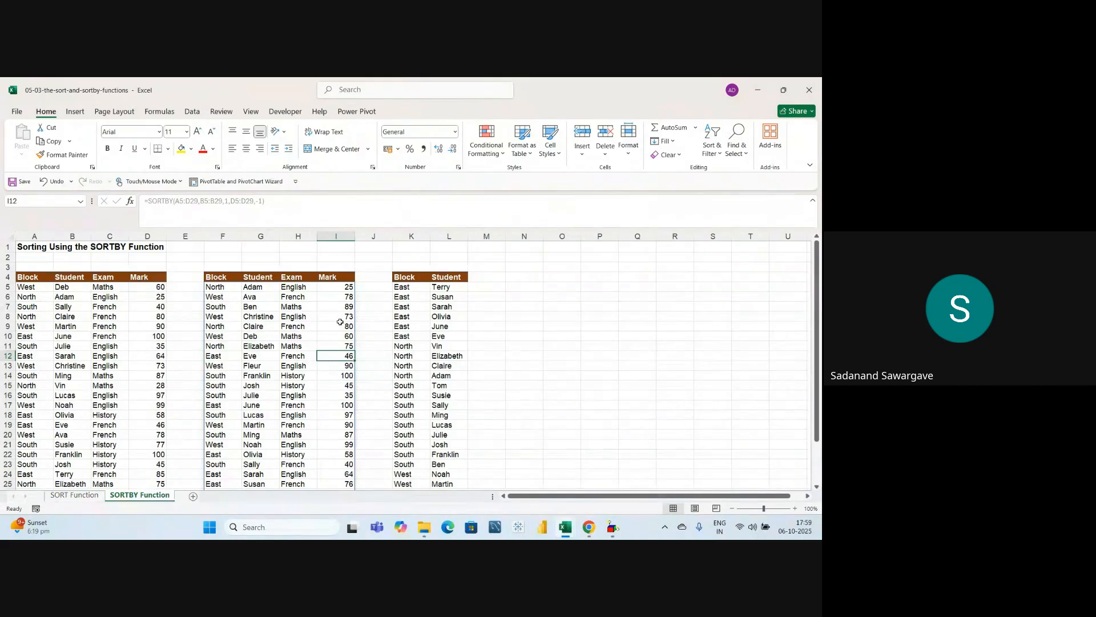
Step: Start a small tie example beside the results: enter the student name from G5 in O5 and the mark 25 in P5
key("Down")
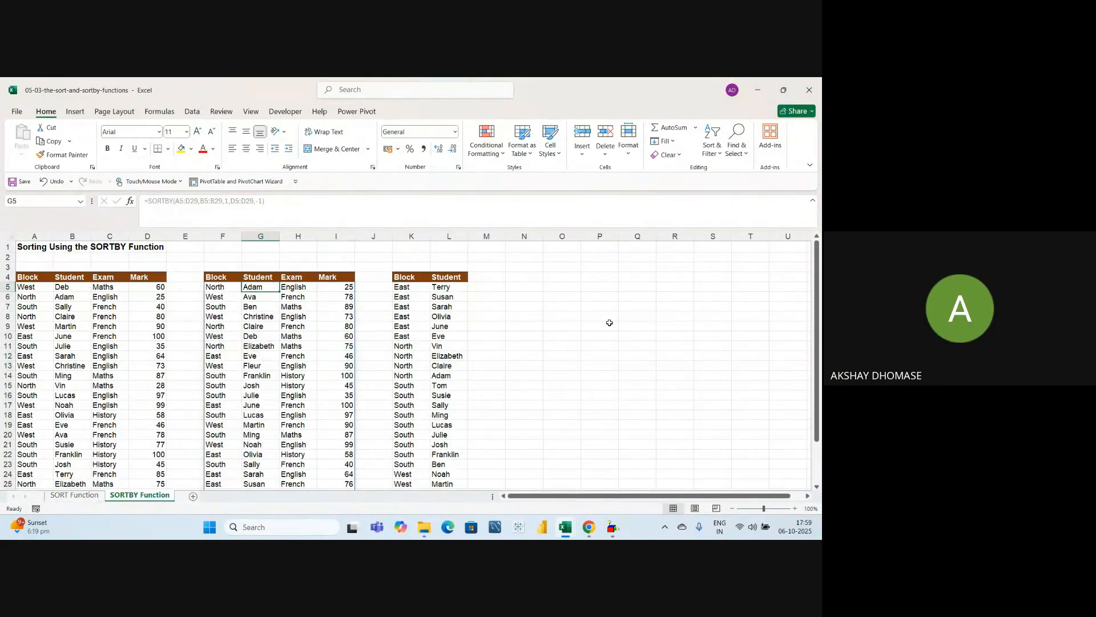
left_click(589, 347)
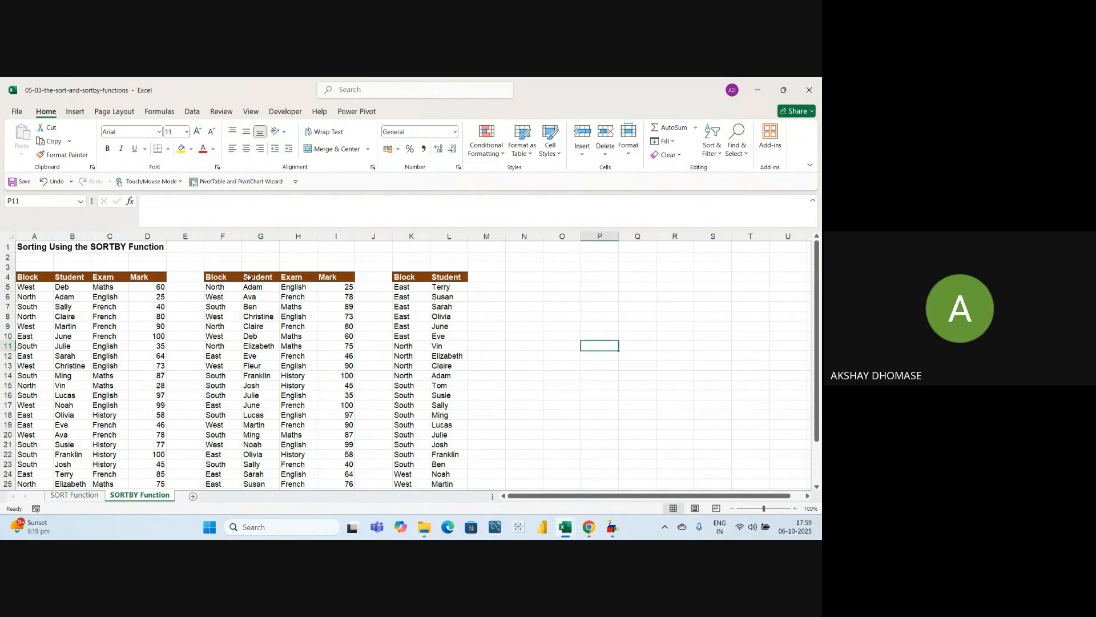
left_click(261, 289)
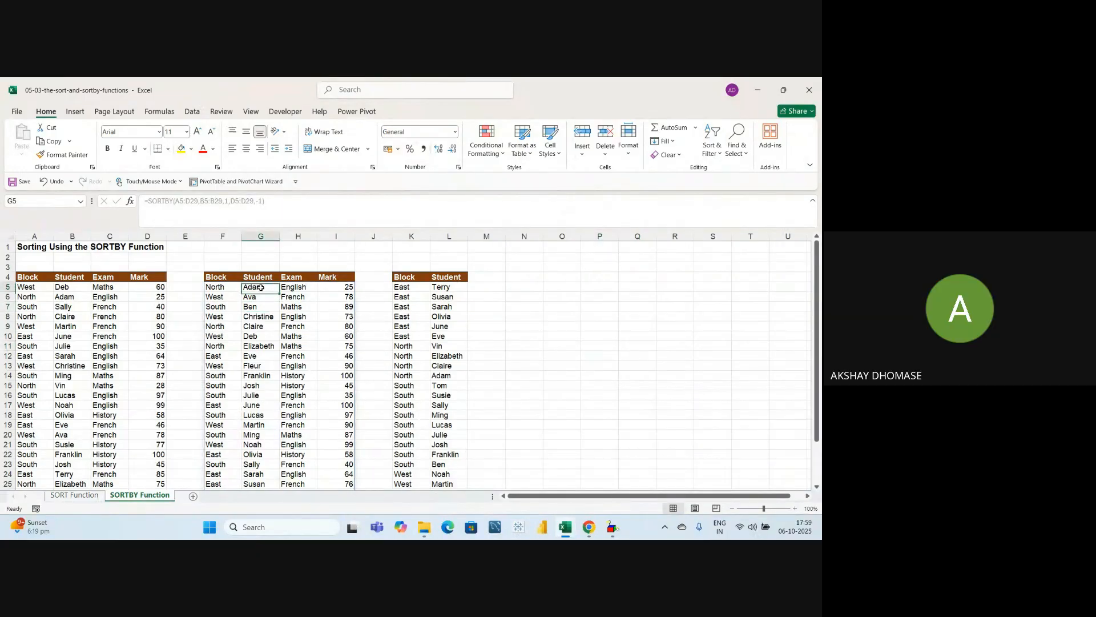
left_click(534, 301)
left_click(582, 303)
left_click(570, 287)
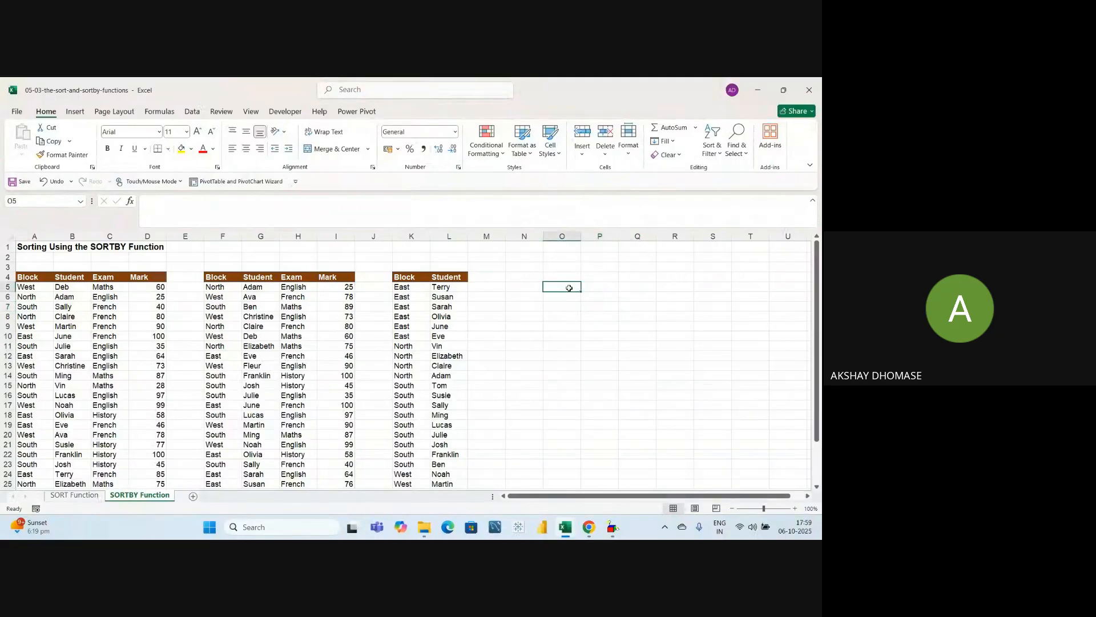
type("Ada")
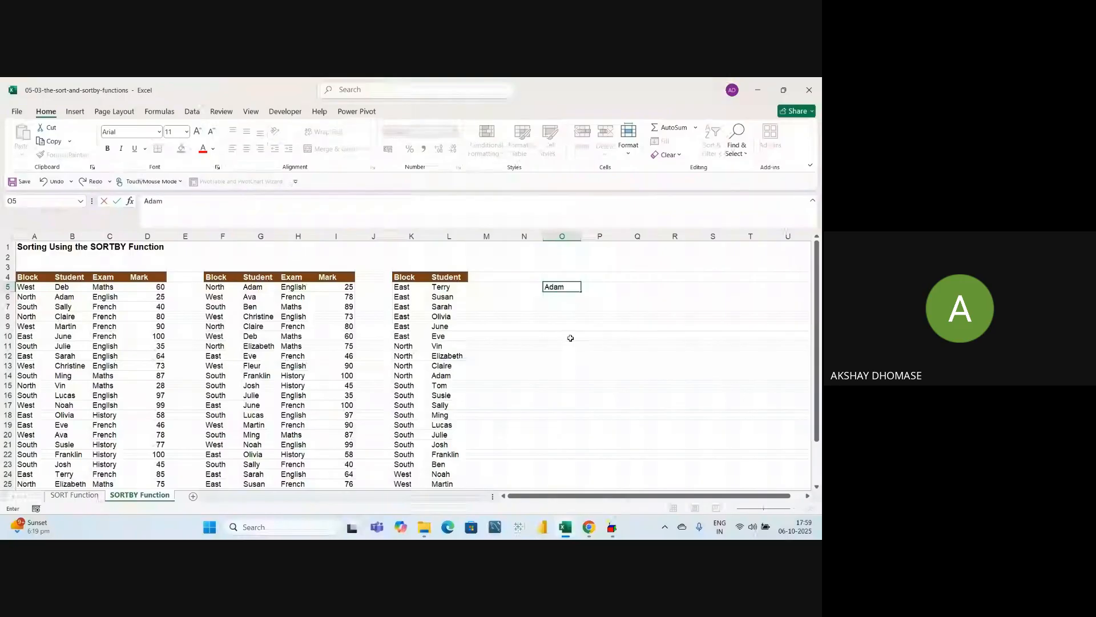
type("m")
left_click(594, 288)
type("25")
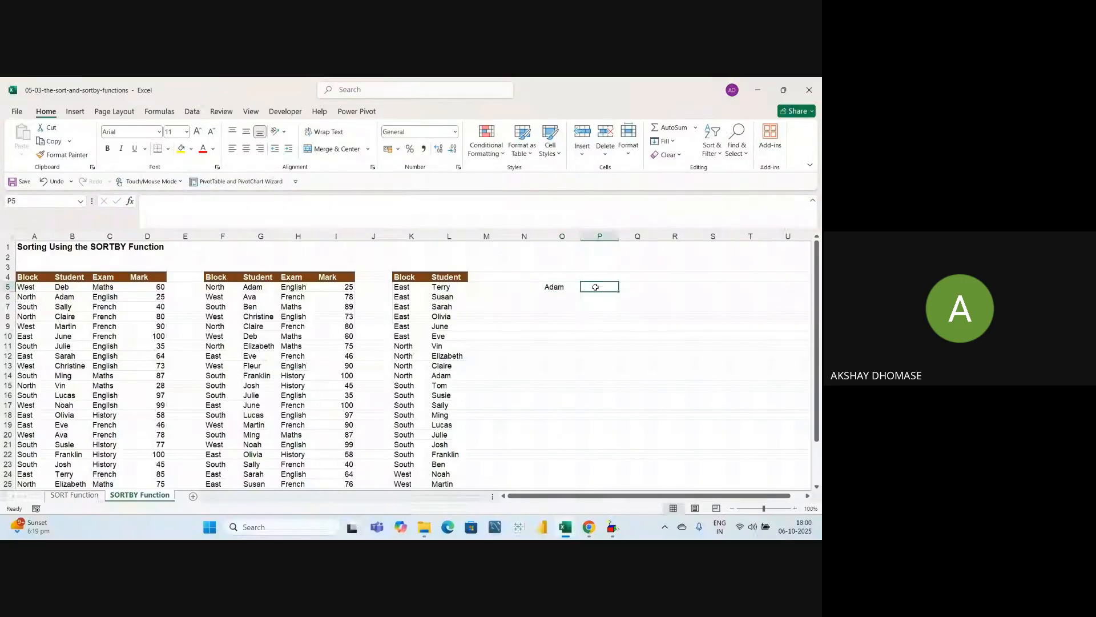
key("Return")
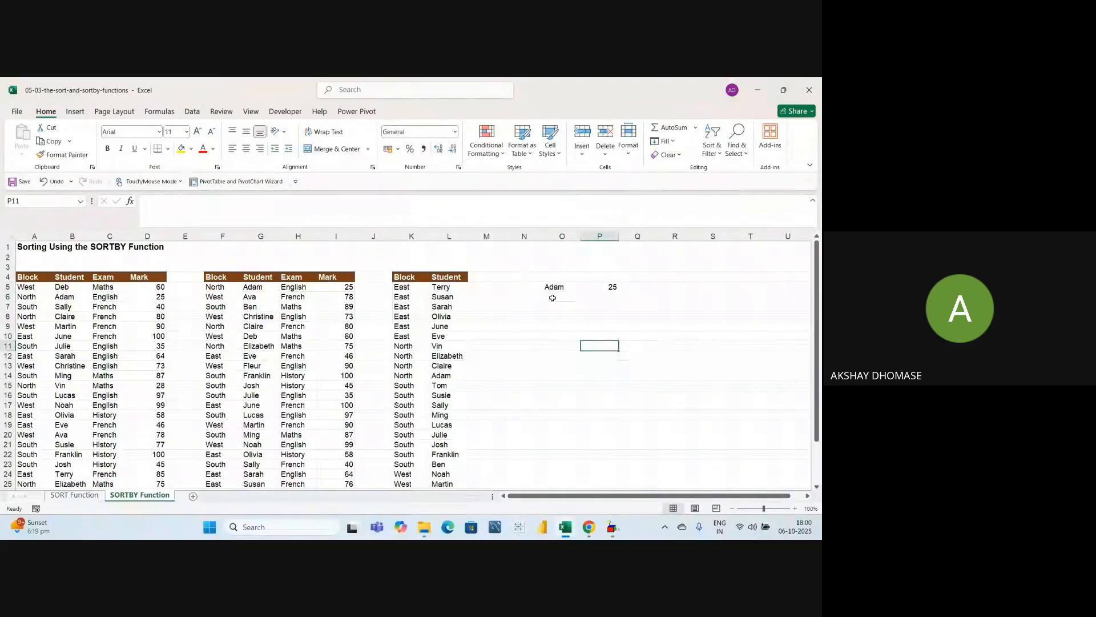
Step: Add a second example row repeating the same student name in O6, with the mark 28 in P6
left_click(552, 298)
type("A")
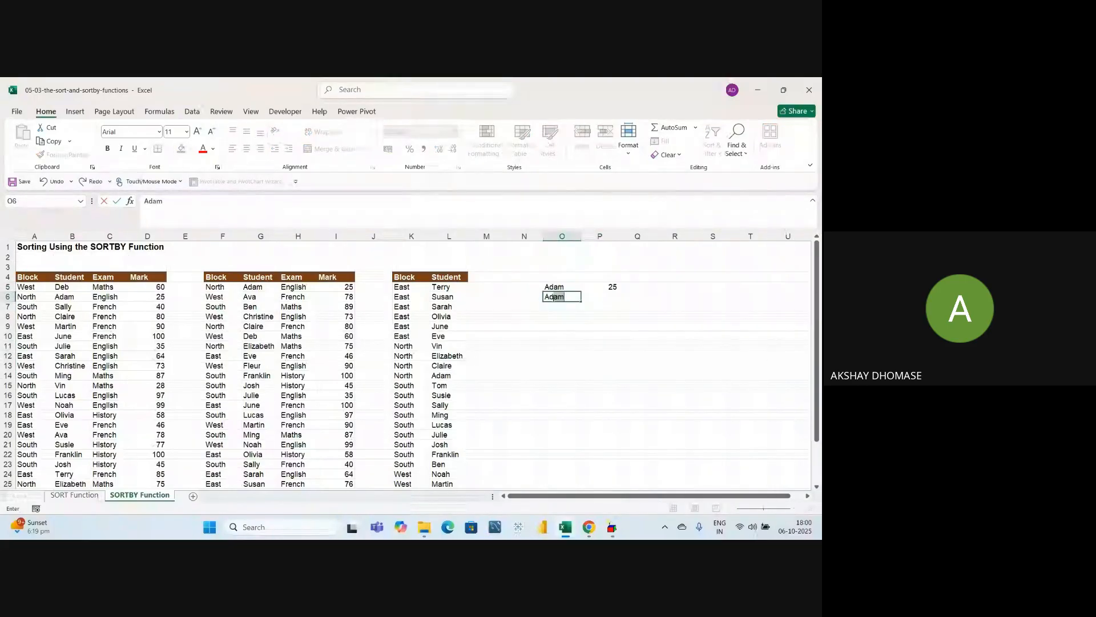
type("dam")
key("BackSpace")
left_click(611, 345)
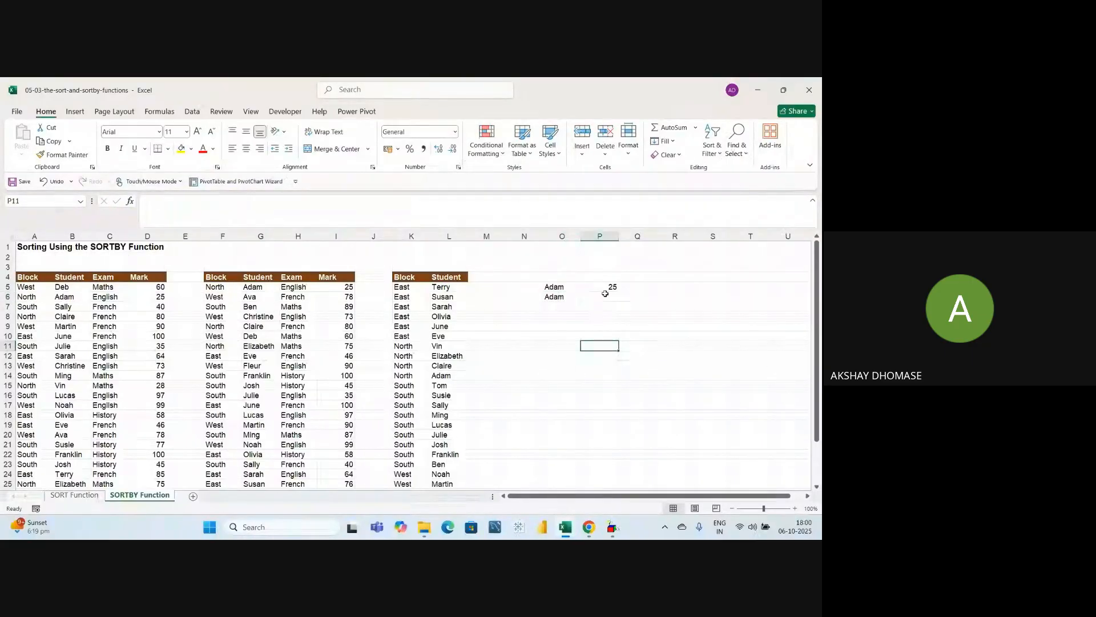
left_click(605, 294)
type("28")
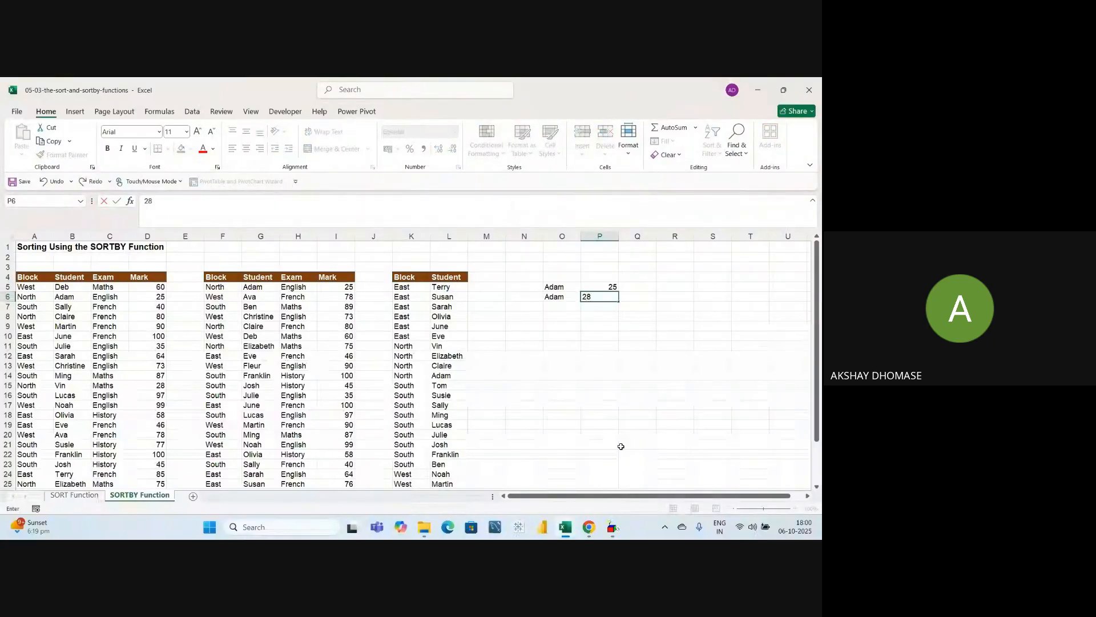
key("Return")
left_click(625, 416)
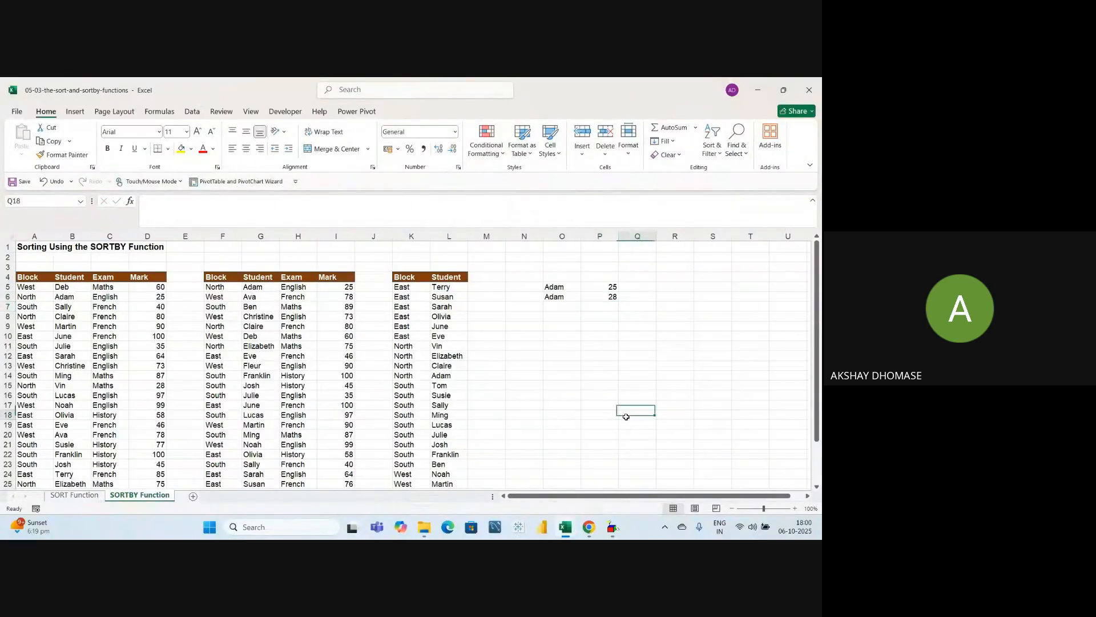
left_click(561, 317)
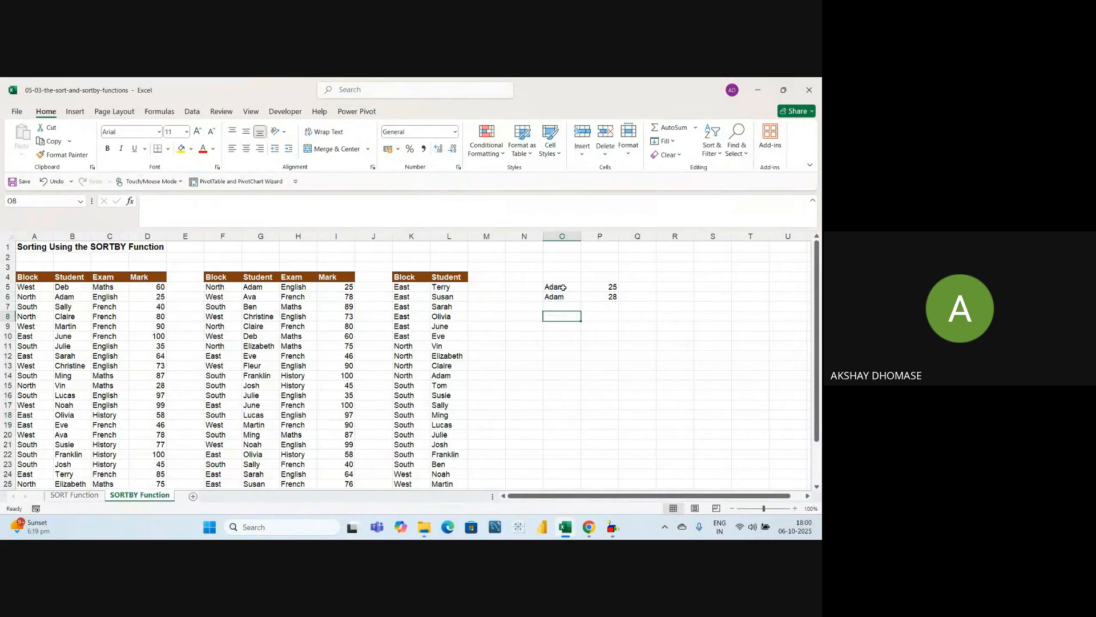
Step: Examine the duplicate-student example in O5:P6 against the source rows in B8:D15
left_click(562, 289)
left_click(609, 287)
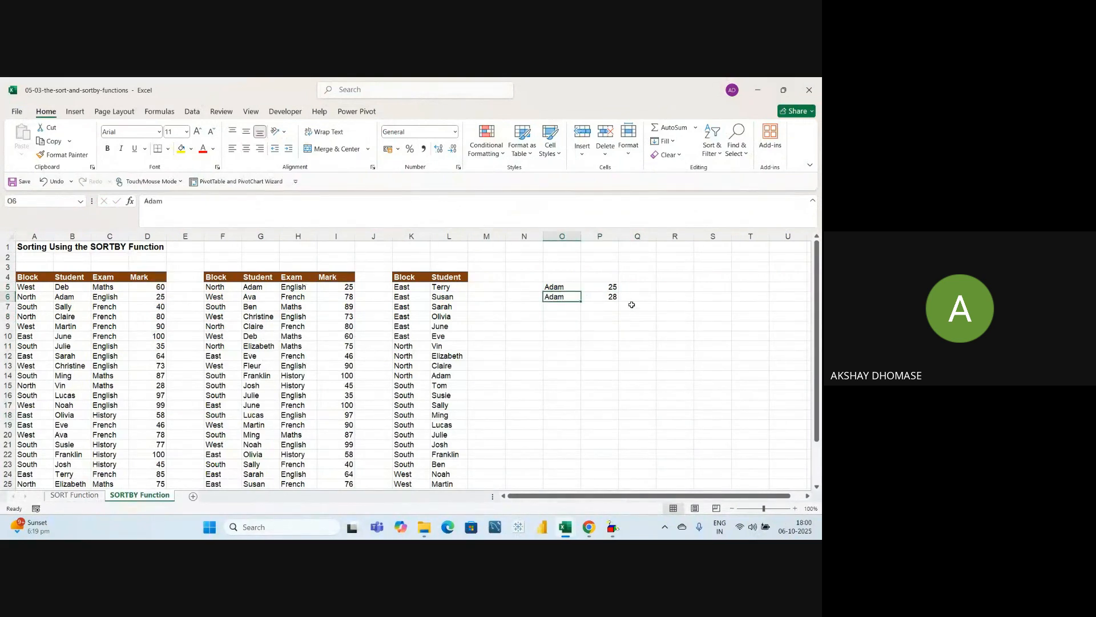
left_click_drag(556, 287, 585, 295)
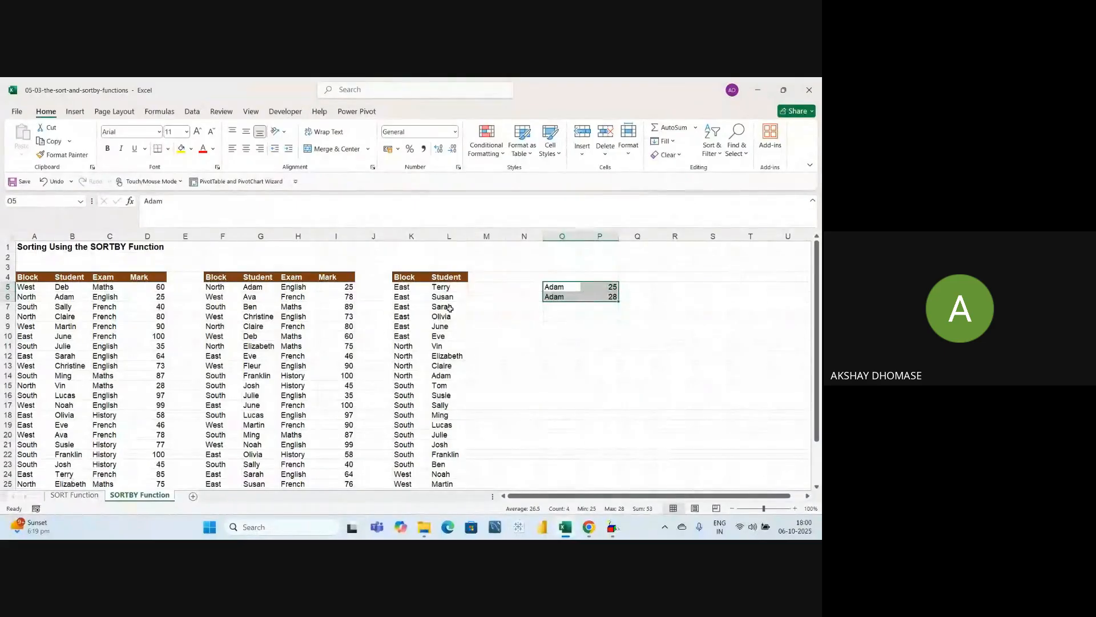
left_click_drag(65, 317, 132, 381)
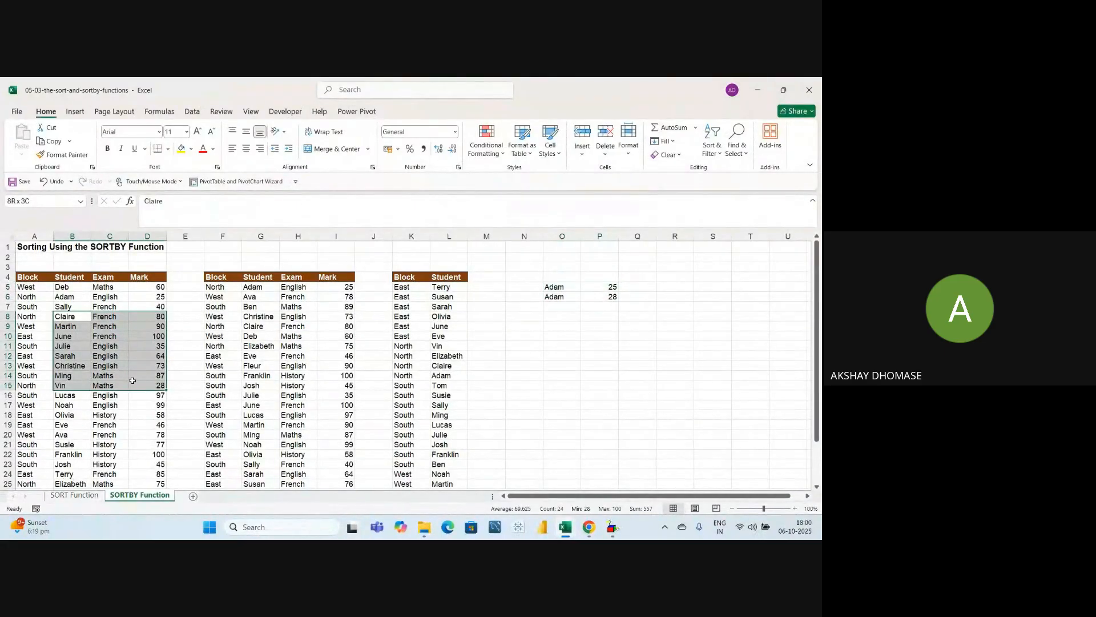
left_click(637, 365)
left_click_drag(558, 287, 611, 298)
left_click(559, 286)
left_click(611, 287)
left_click(610, 333)
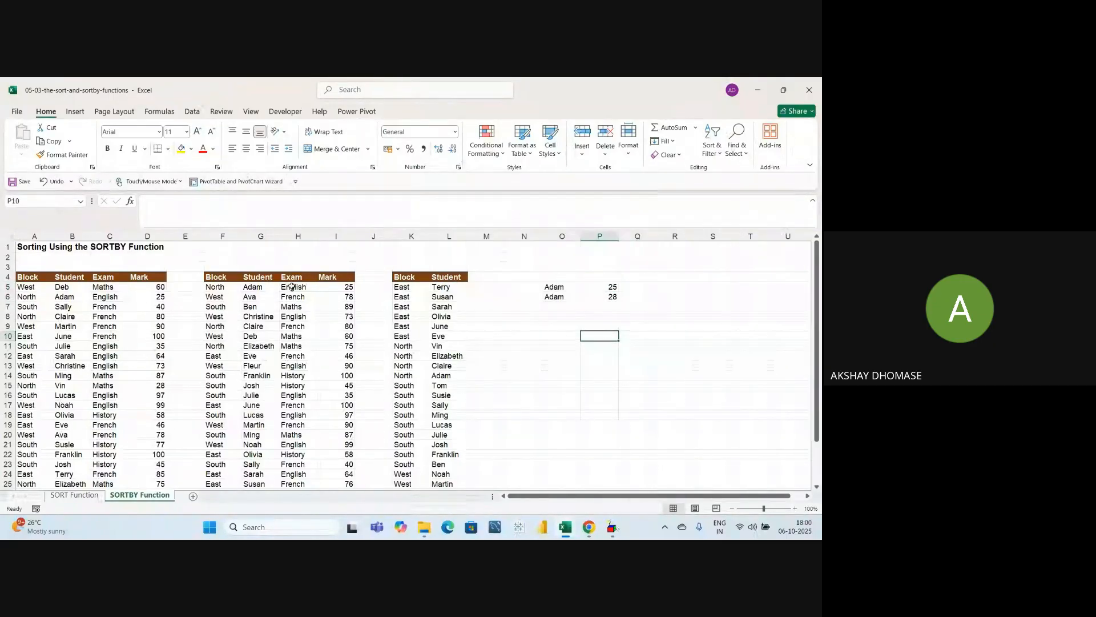
Step: Compare the student names in G5:G6 of the SORTBY results with their marks in the Mark column
left_click(261, 287)
left_click(299, 287)
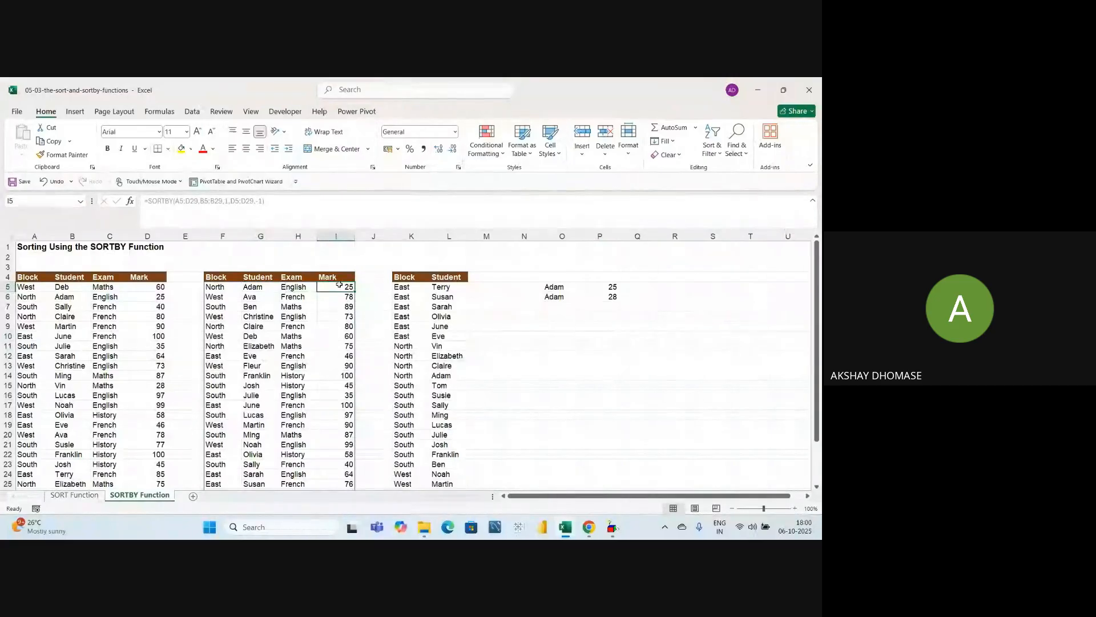
left_click(261, 287)
left_click(349, 298)
left_click(350, 288)
left_click(344, 304)
left_click(344, 296)
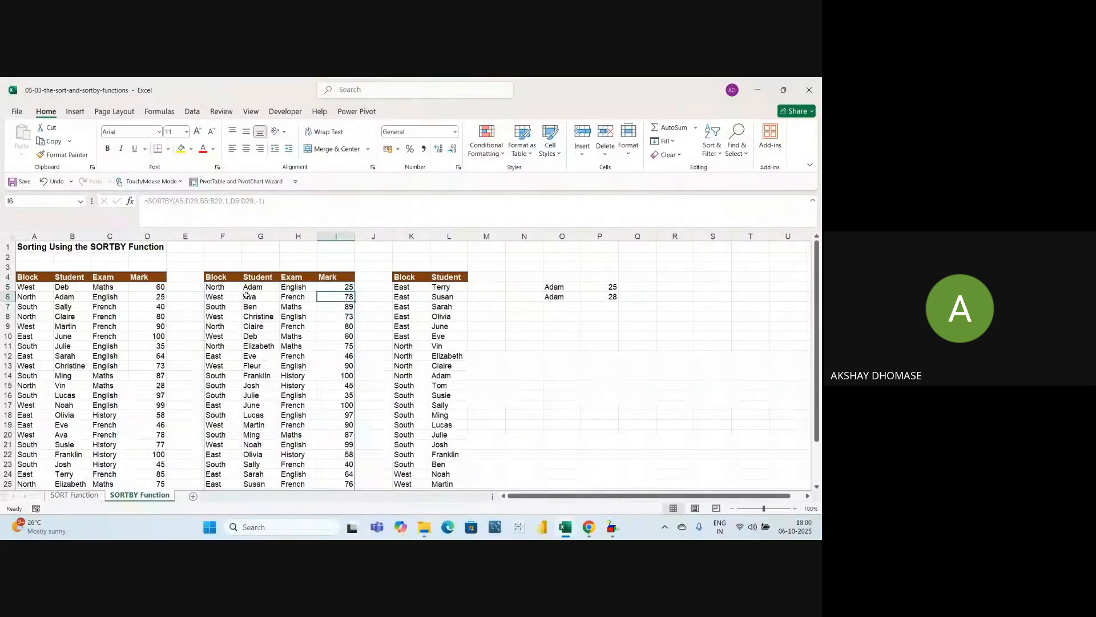
left_click(251, 289)
left_click(253, 298)
left_click(254, 288)
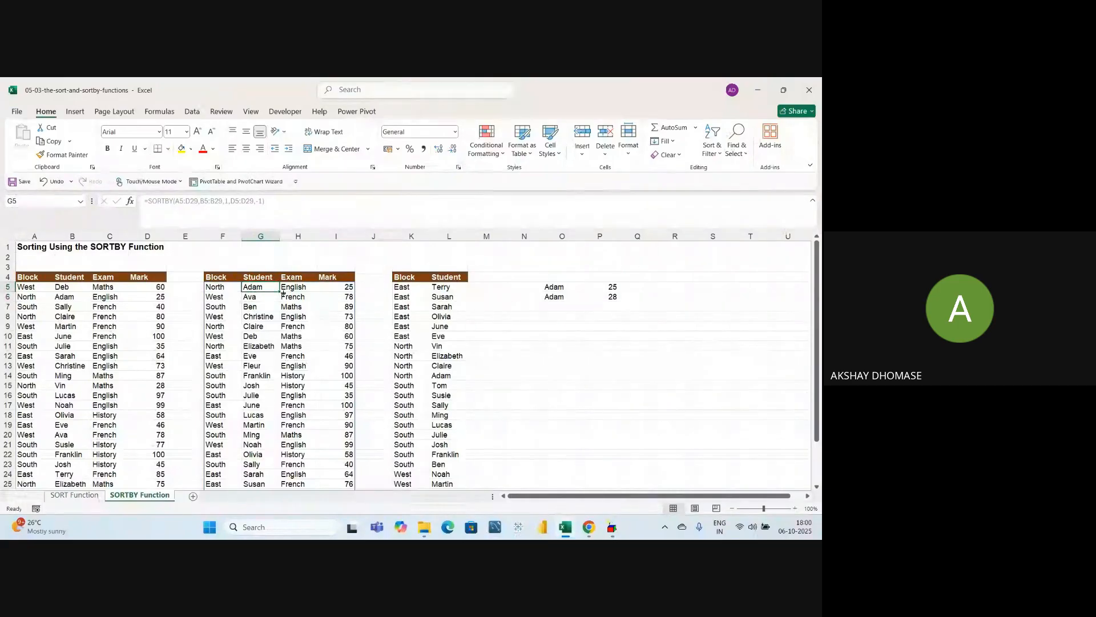
left_click(340, 288)
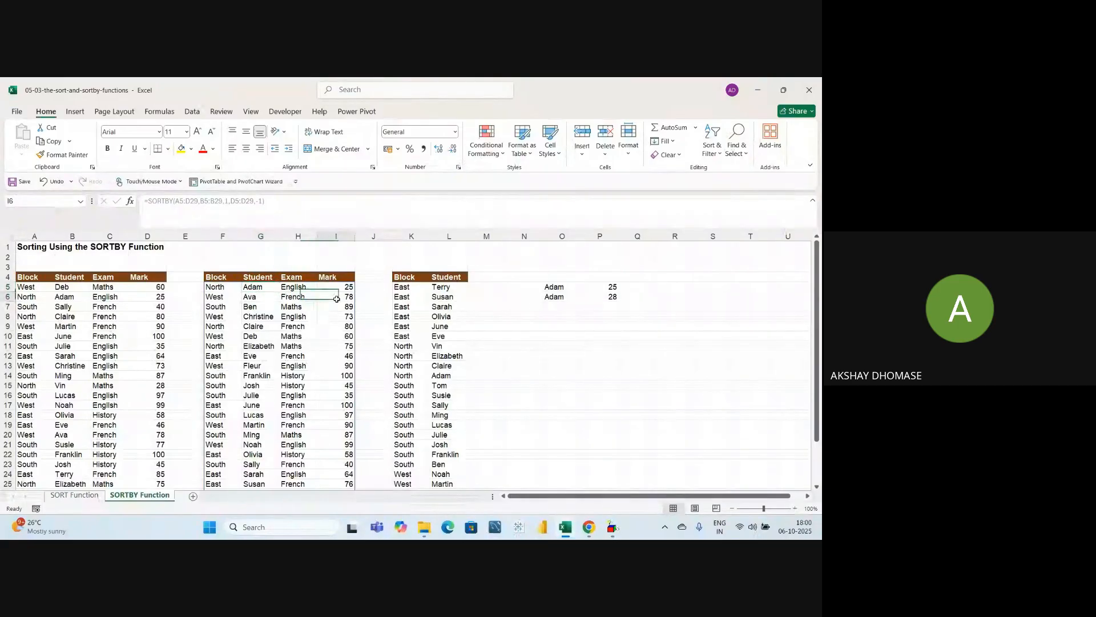
left_click(253, 290)
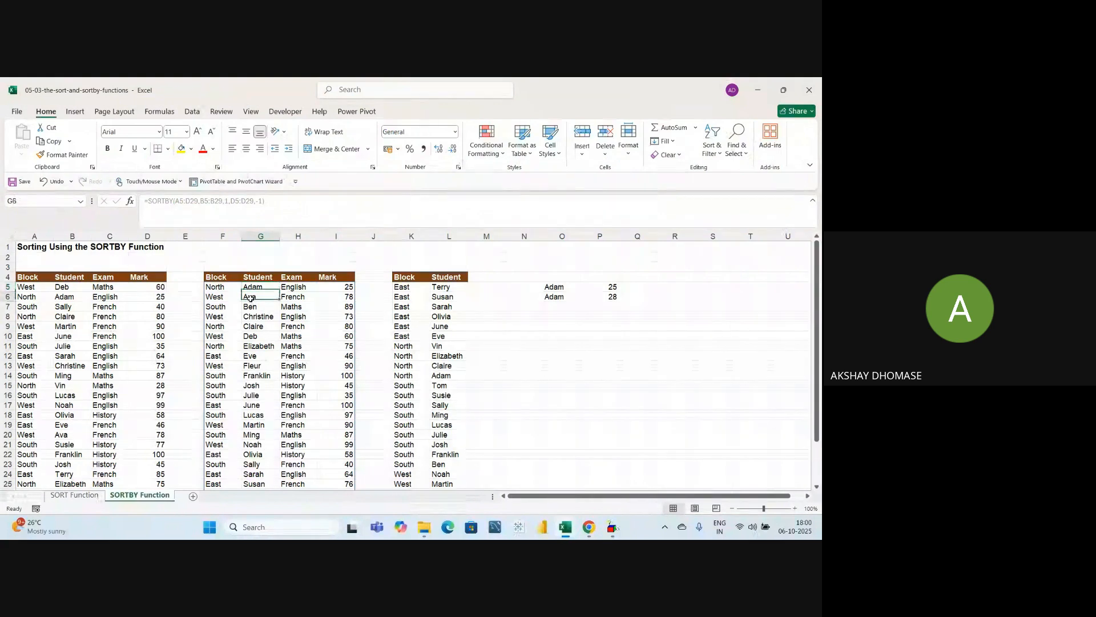
left_click(252, 298)
mouse_move(337, 298)
left_mouse_down()
mouse_move(349, 305)
mouse_move(343, 288)
left_mouse_up()
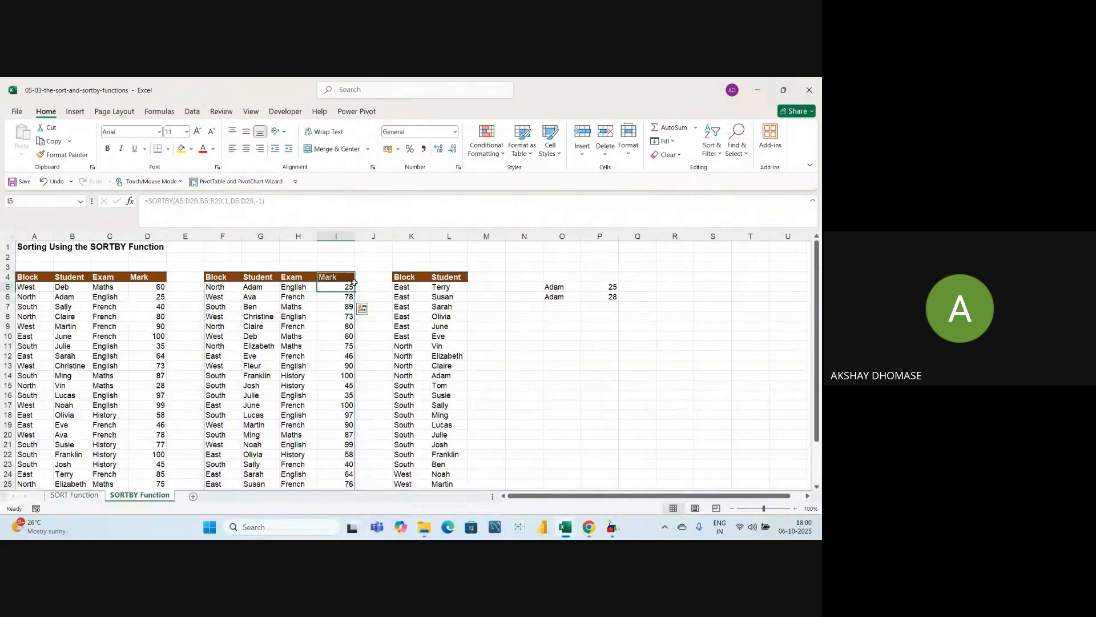
left_click(332, 334)
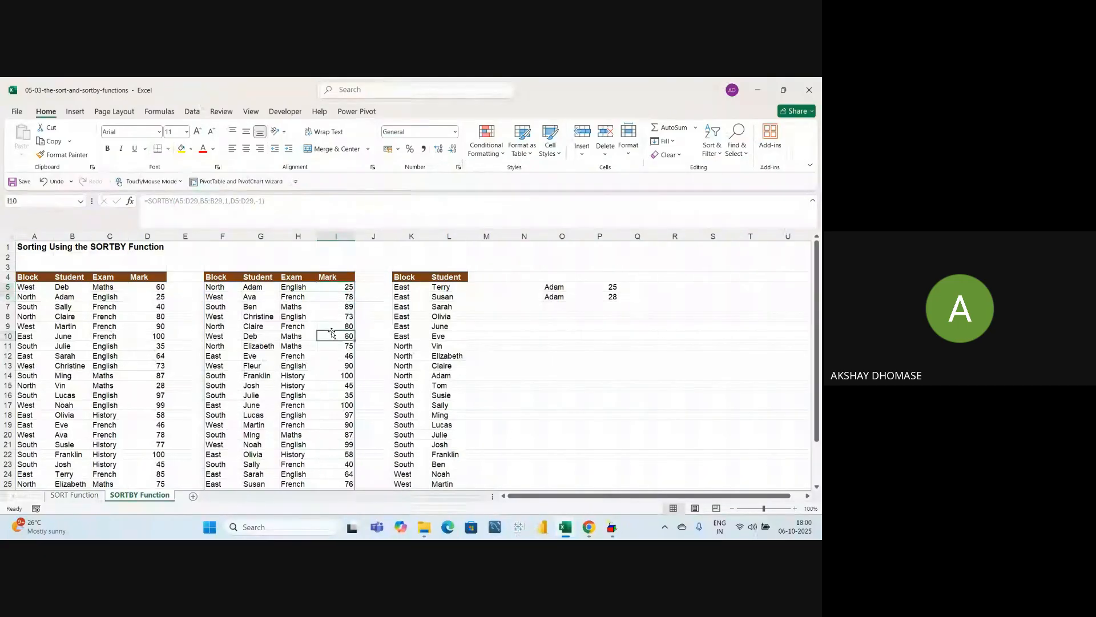
Step: Examine the students in G5:G7 and the exam and mark columns of the SORTBY results for repeated sort values
left_click(261, 287)
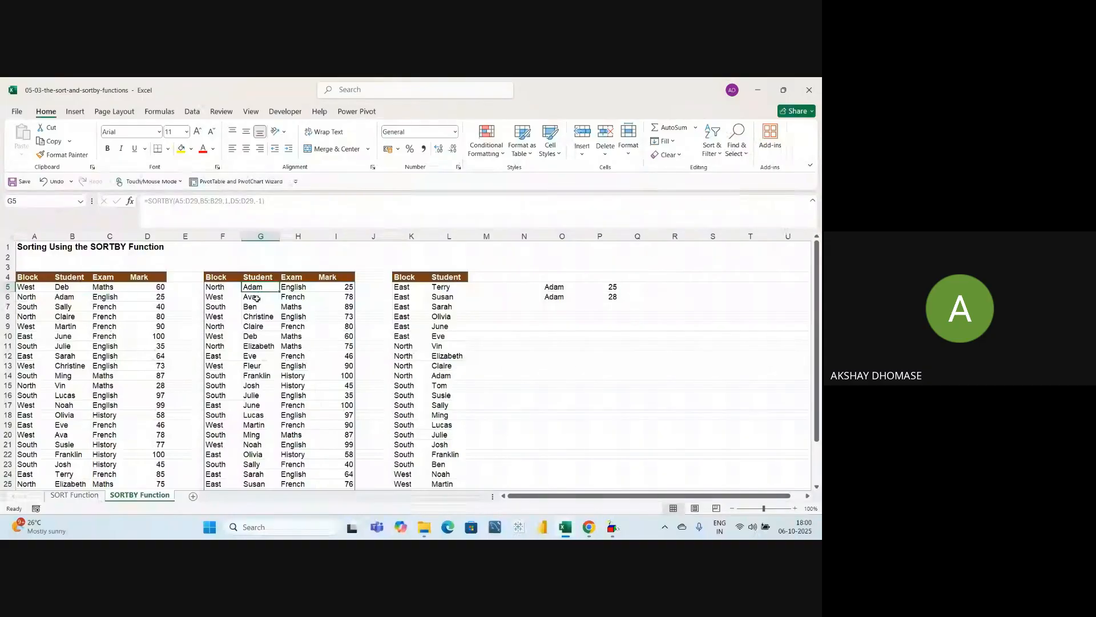
left_click(260, 297)
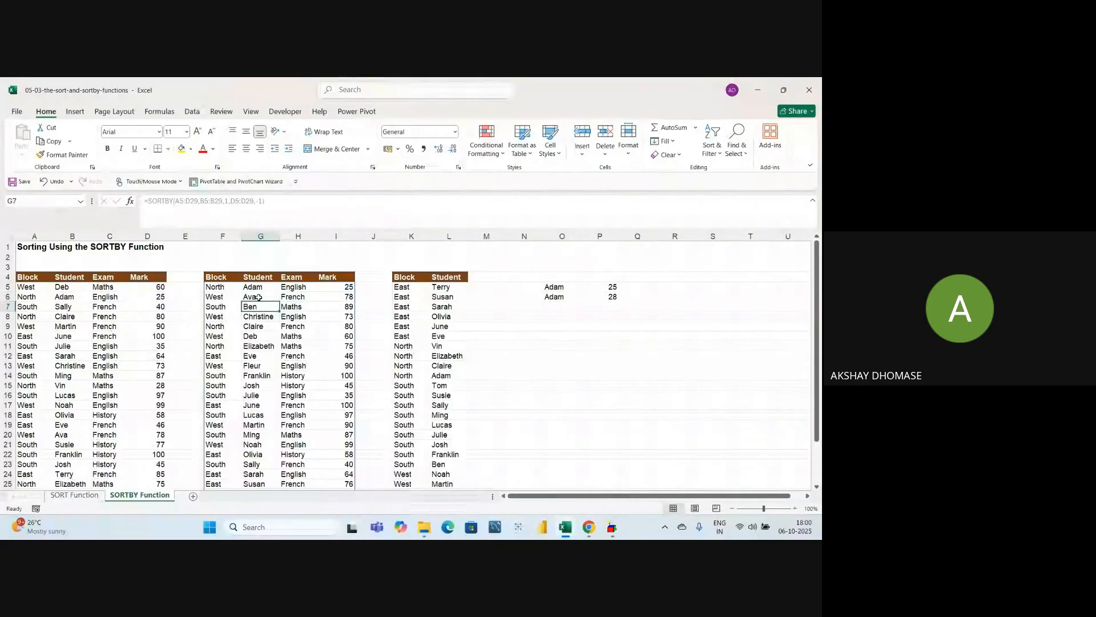
left_click(258, 307)
mouse_move(341, 307)
left_mouse_down()
mouse_move(371, 307)
mouse_move(371, 297)
mouse_move(344, 298)
mouse_move(344, 311)
left_mouse_up()
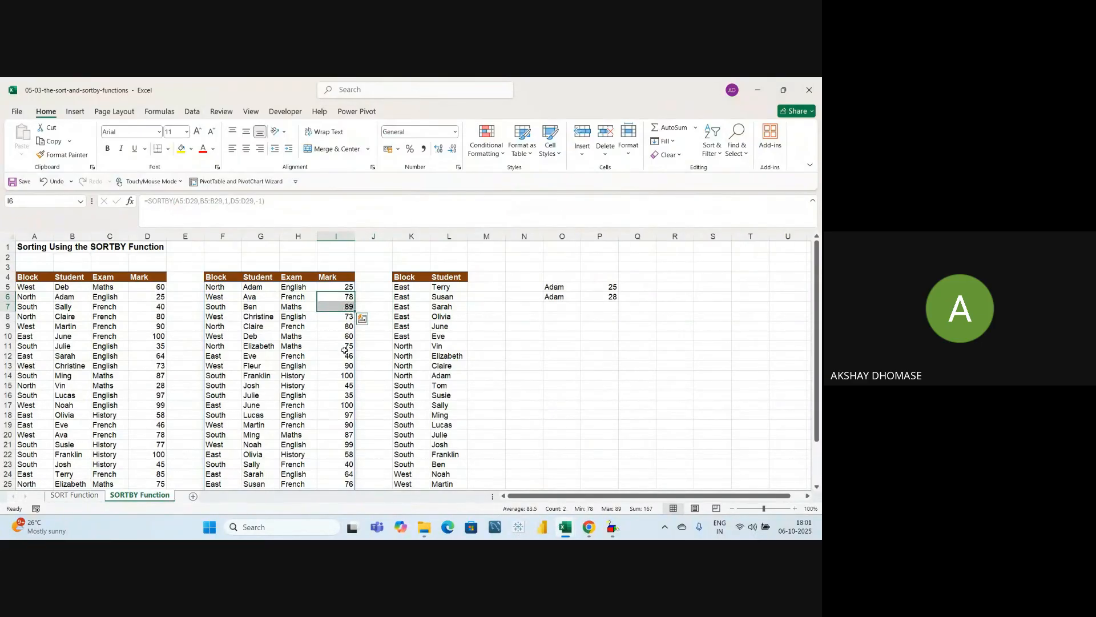
left_click_drag(215, 307, 321, 434)
left_click(297, 363)
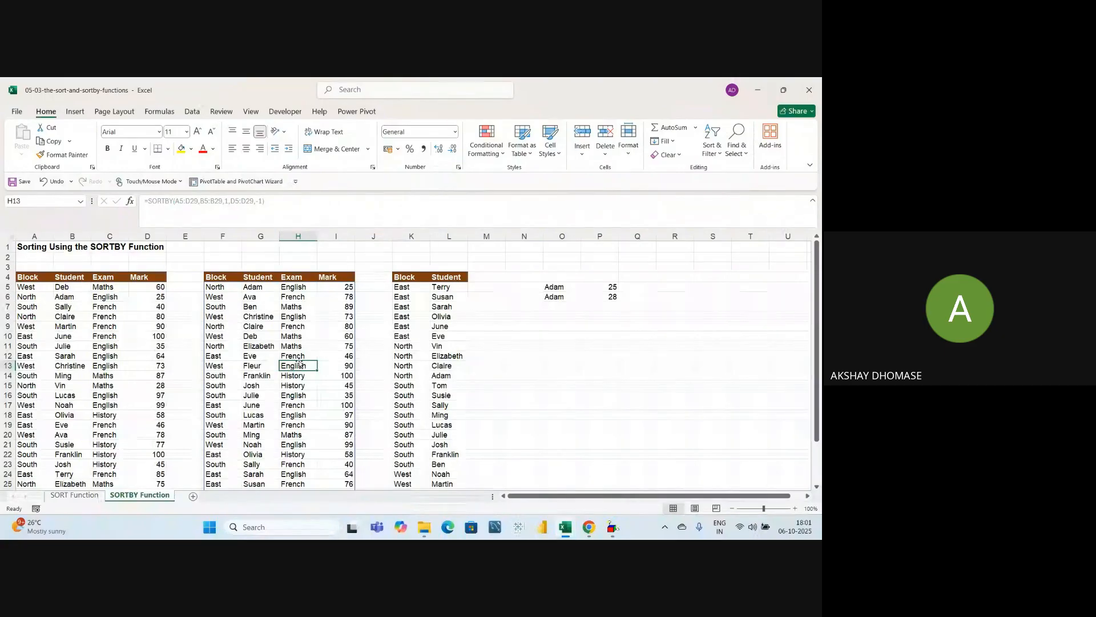
left_click(297, 395)
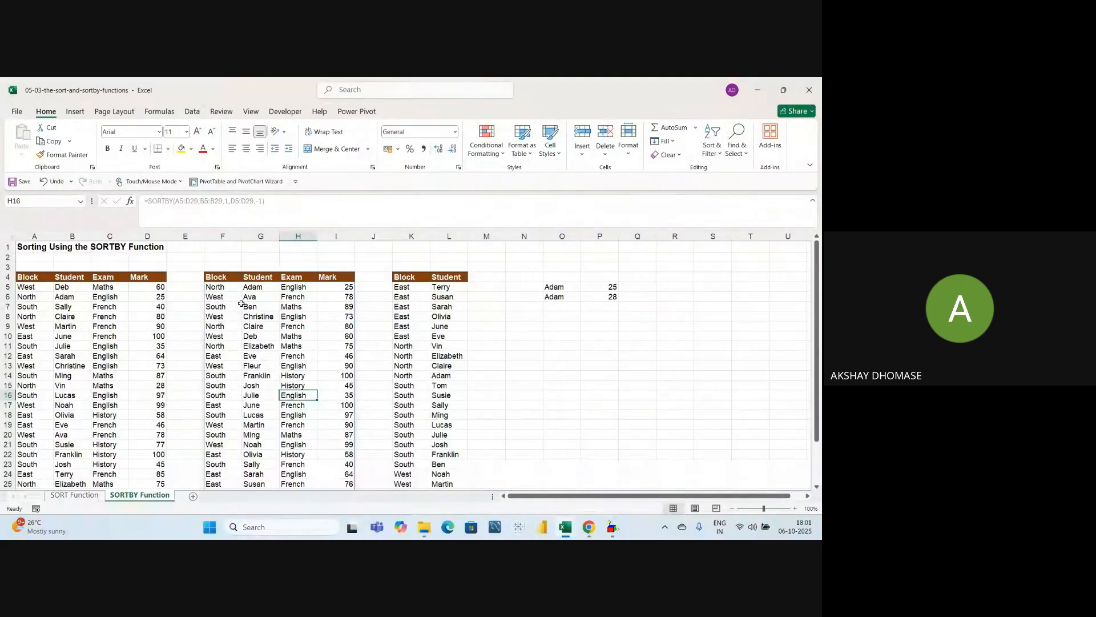
left_click_drag(297, 288, 296, 386)
left_click_drag(337, 287, 334, 365)
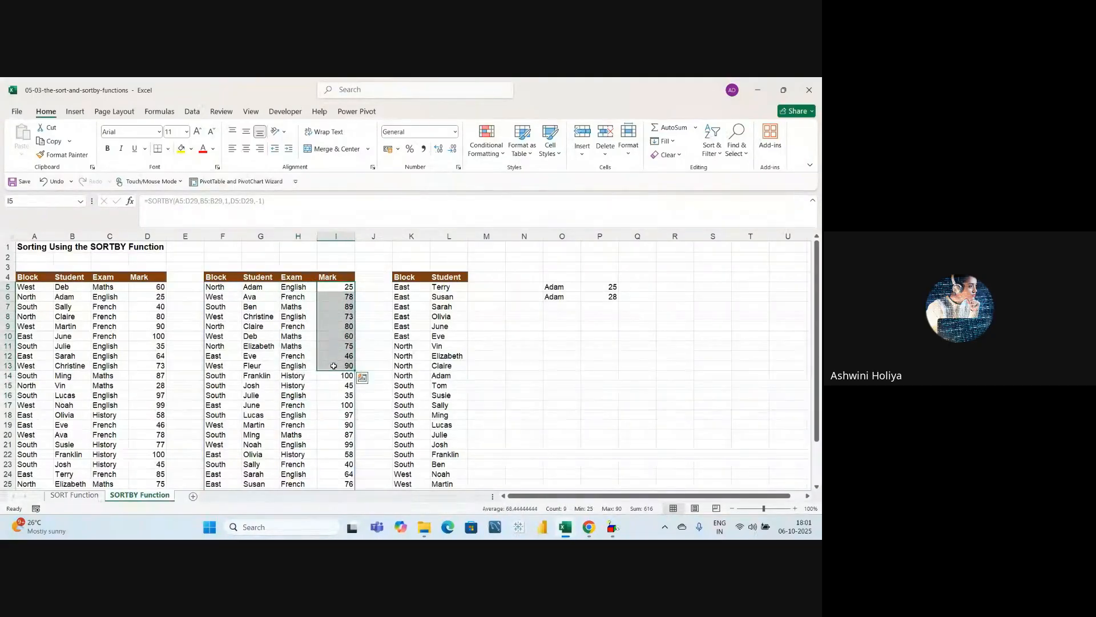
Step: Check the Google Meet window, return to the Excel workbook and examine individual marks within I5:I14 of the SORTBY results
key("alt+Tab")
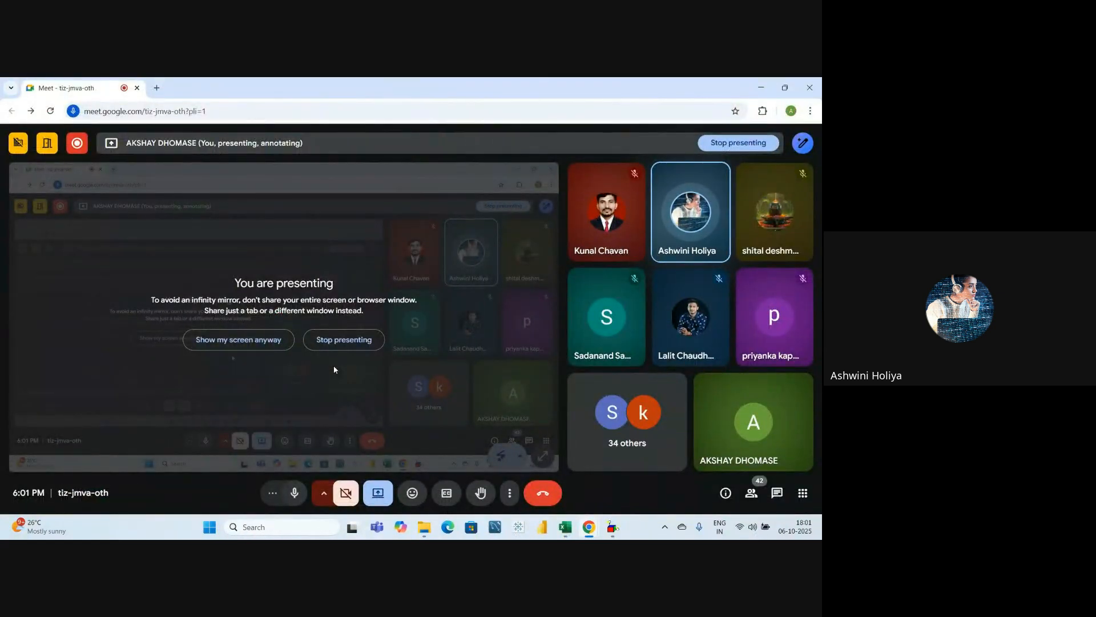
key("alt+Tab")
left_click(264, 375)
left_click_drag(345, 286, 342, 326)
left_click(341, 375)
left_click(341, 317)
left_click(340, 375)
left_click(338, 328)
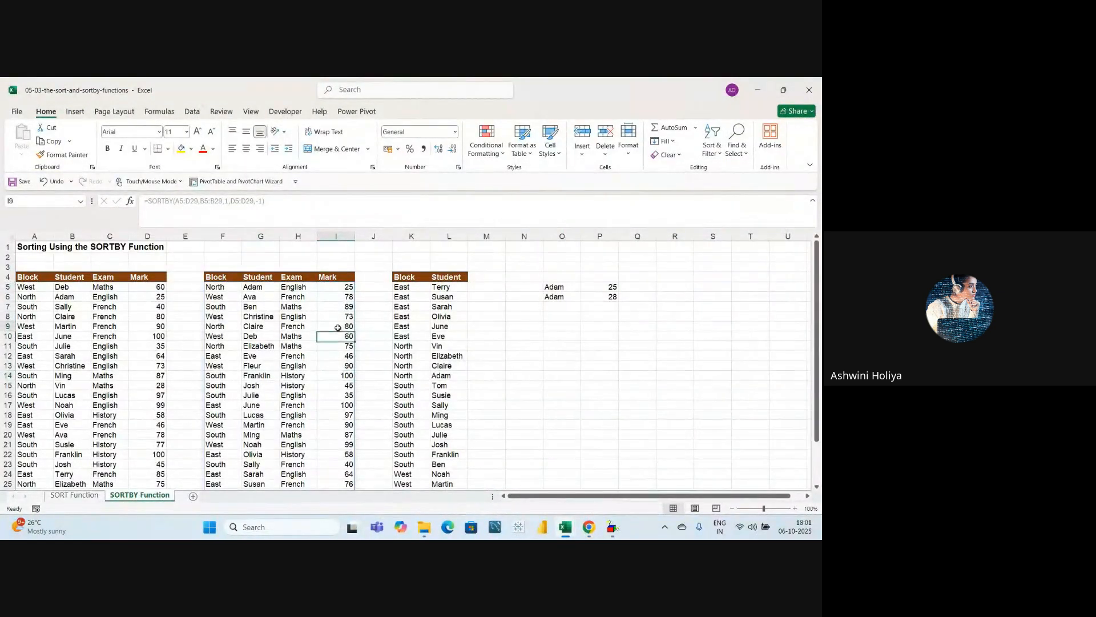
left_click(346, 375)
left_click(343, 346)
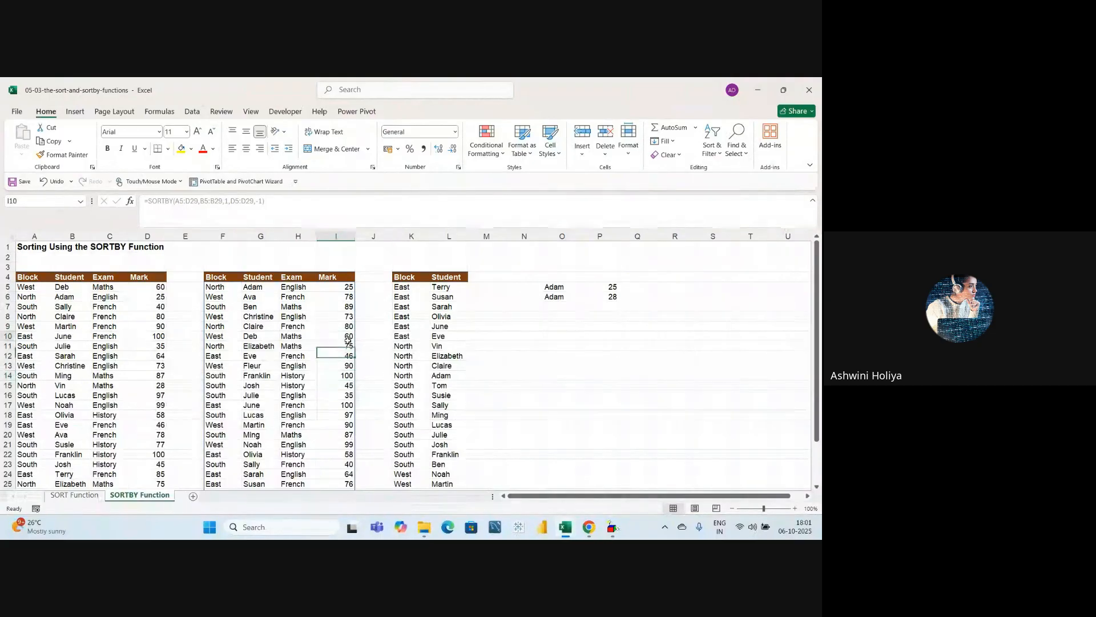
left_click(343, 337)
Step: Compare the tie example in O5:P6 with the students in G5:G12 and the marks in I5:I12
left_click(560, 325)
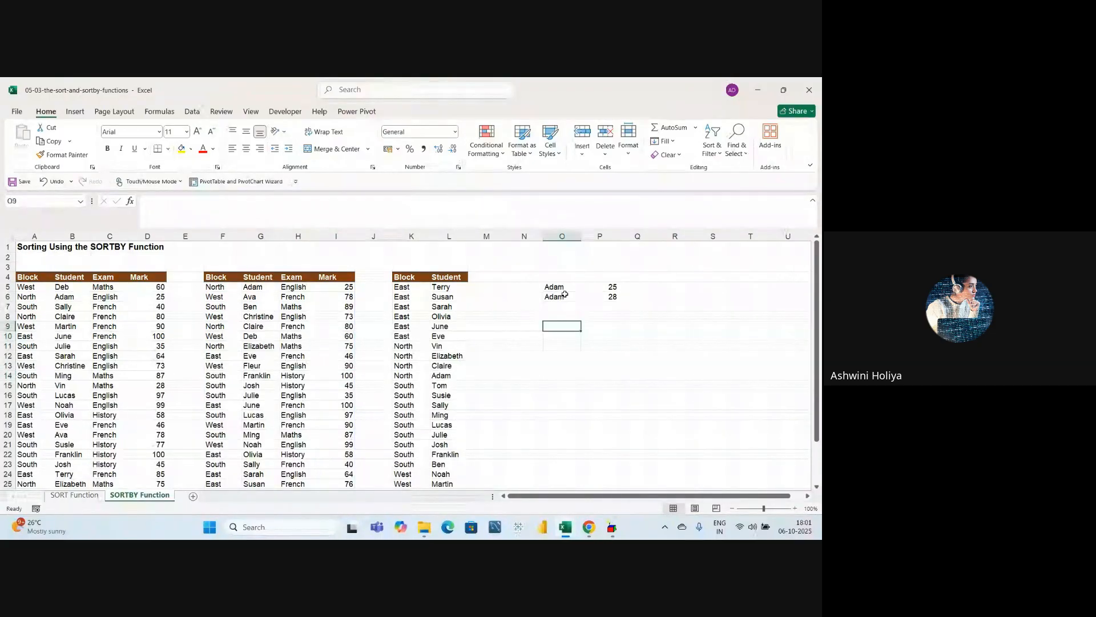
left_click_drag(563, 287, 606, 297)
left_click(592, 335)
left_click(321, 294)
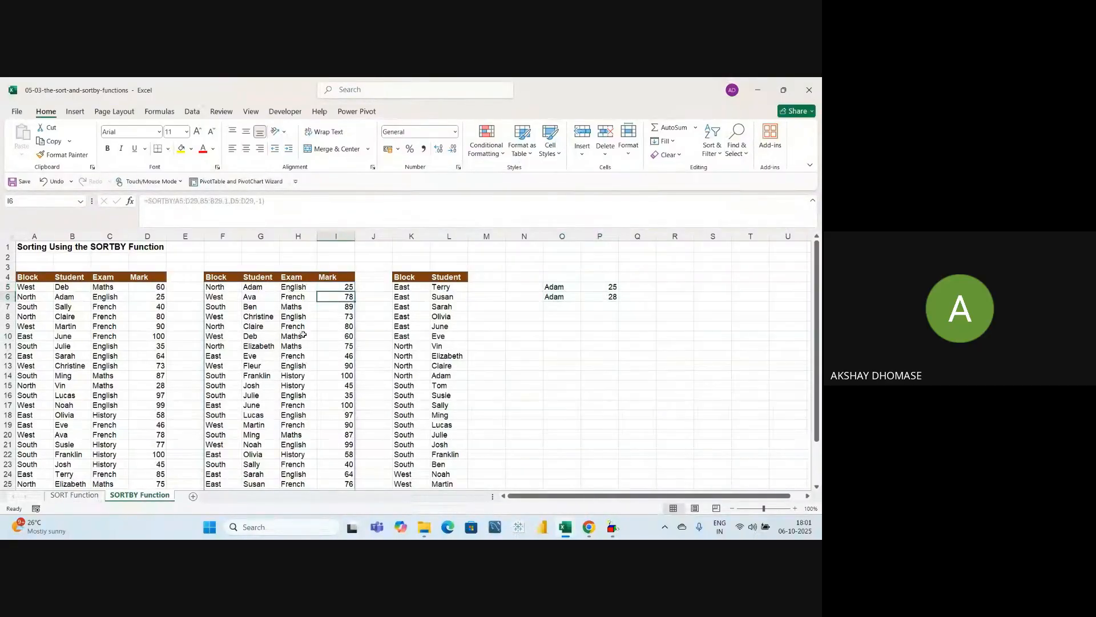
left_click(260, 288)
left_click_drag(260, 289, 258, 357)
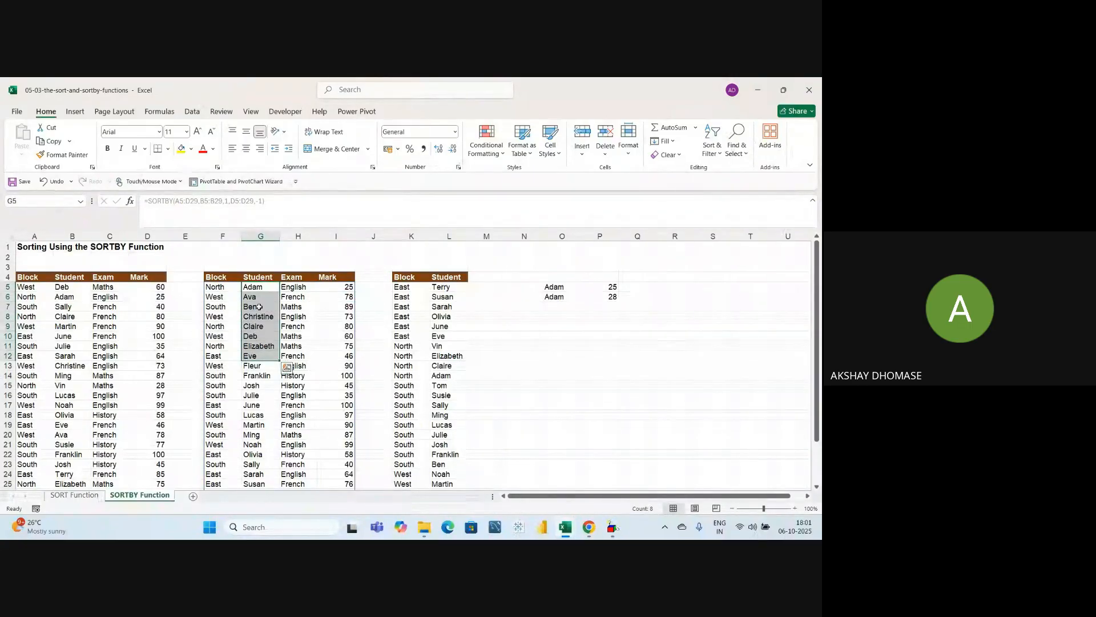
left_click_drag(336, 287, 335, 355)
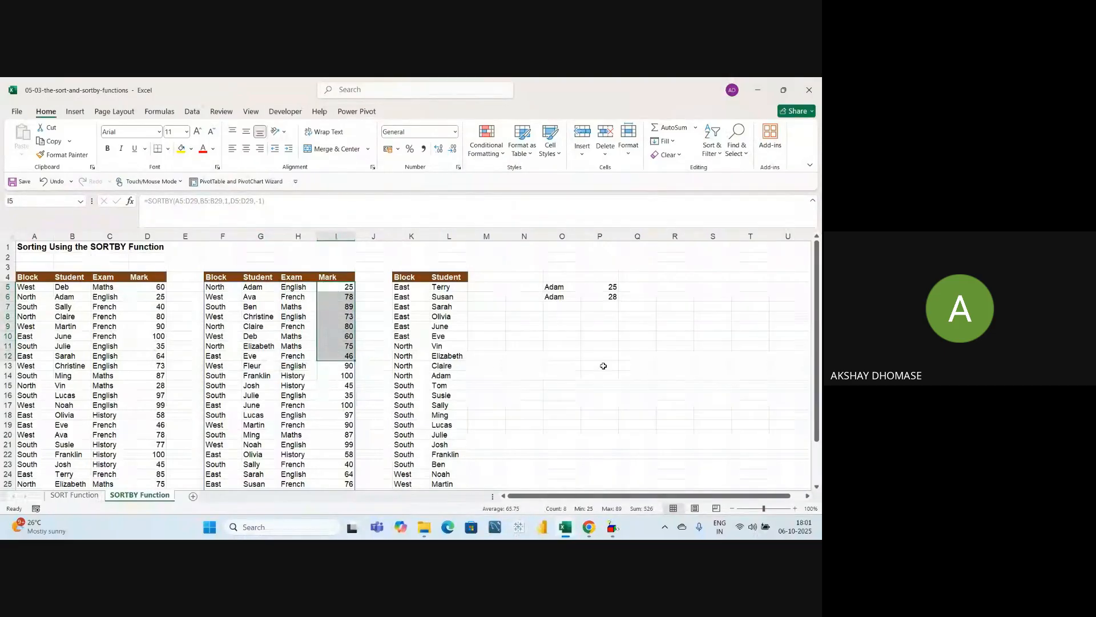
left_click(633, 366)
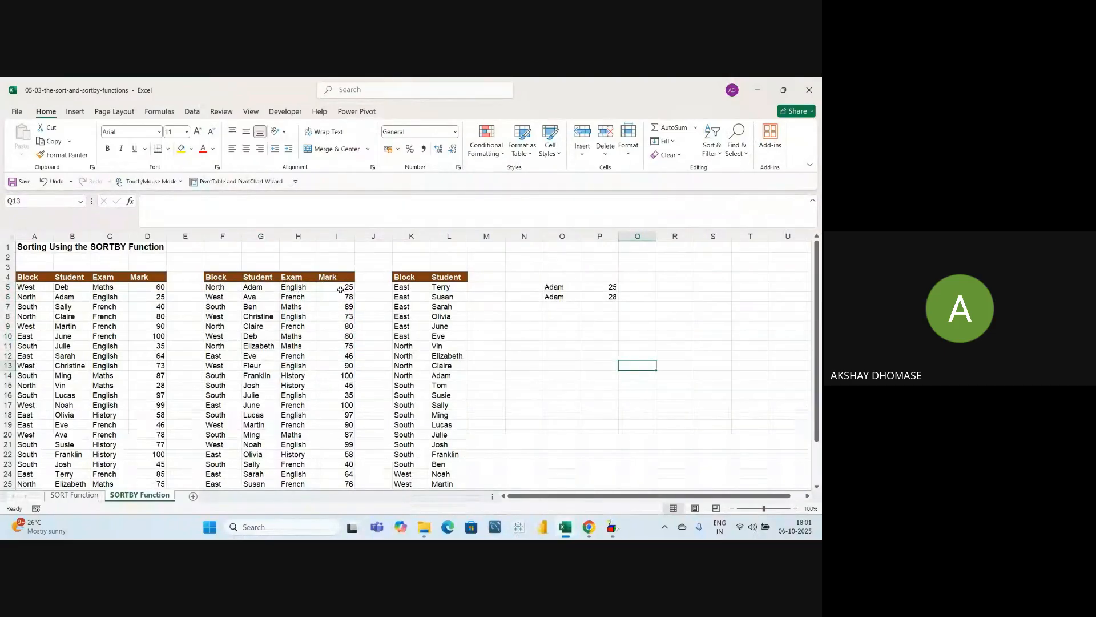
Step: Examine the first result row G5:I5 and how the sorted students in G5:G13 determine the order of the marks
left_click_drag(259, 287, 331, 288)
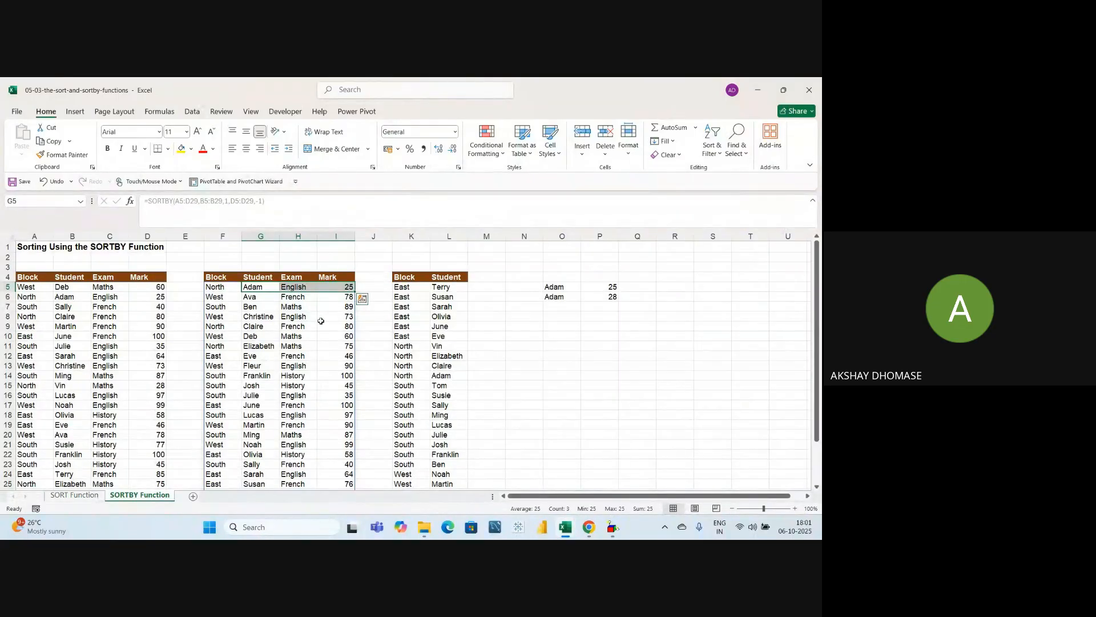
left_click_drag(252, 287, 259, 367)
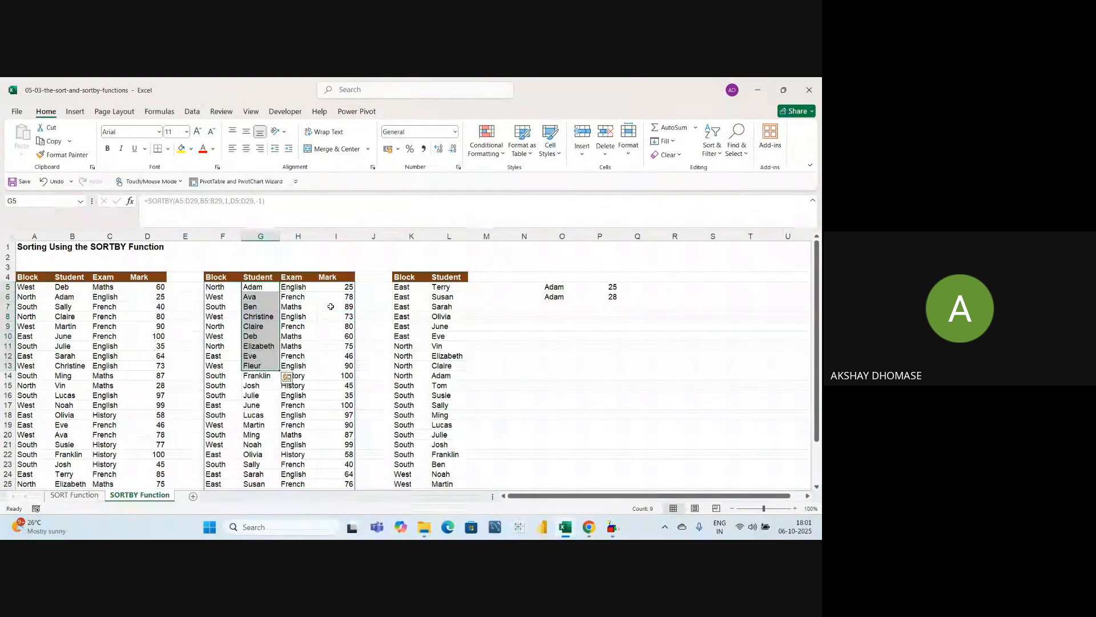
left_click_drag(337, 287, 337, 355)
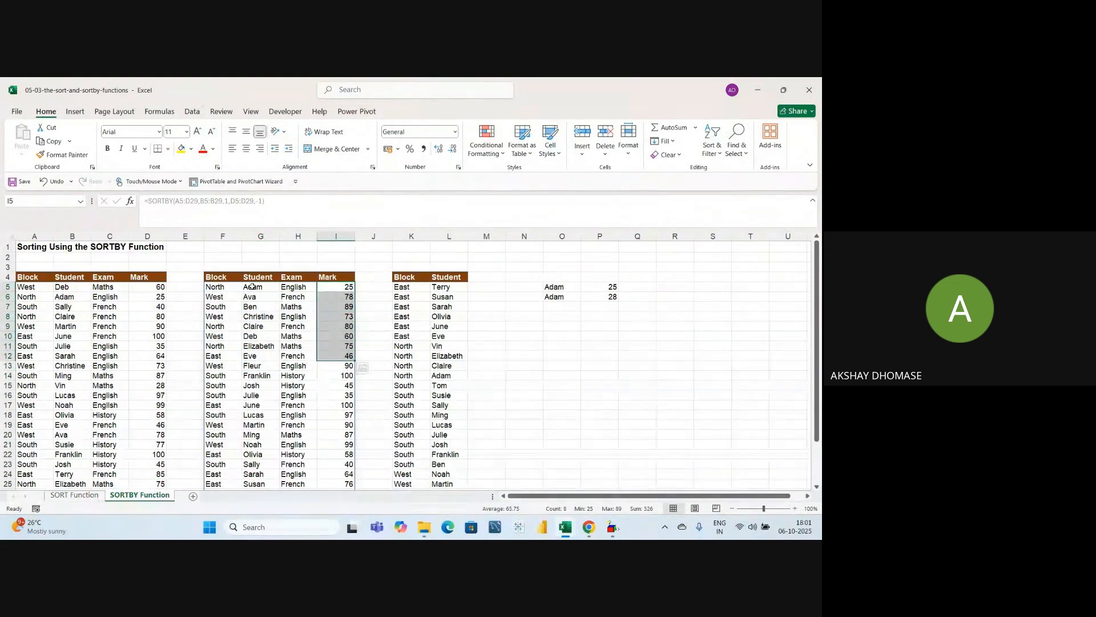
left_click_drag(253, 286, 255, 327)
mouse_move(331, 294)
left_mouse_down()
mouse_move(333, 346)
mouse_move(334, 296)
left_mouse_up()
left_click(288, 296)
left_click(336, 296)
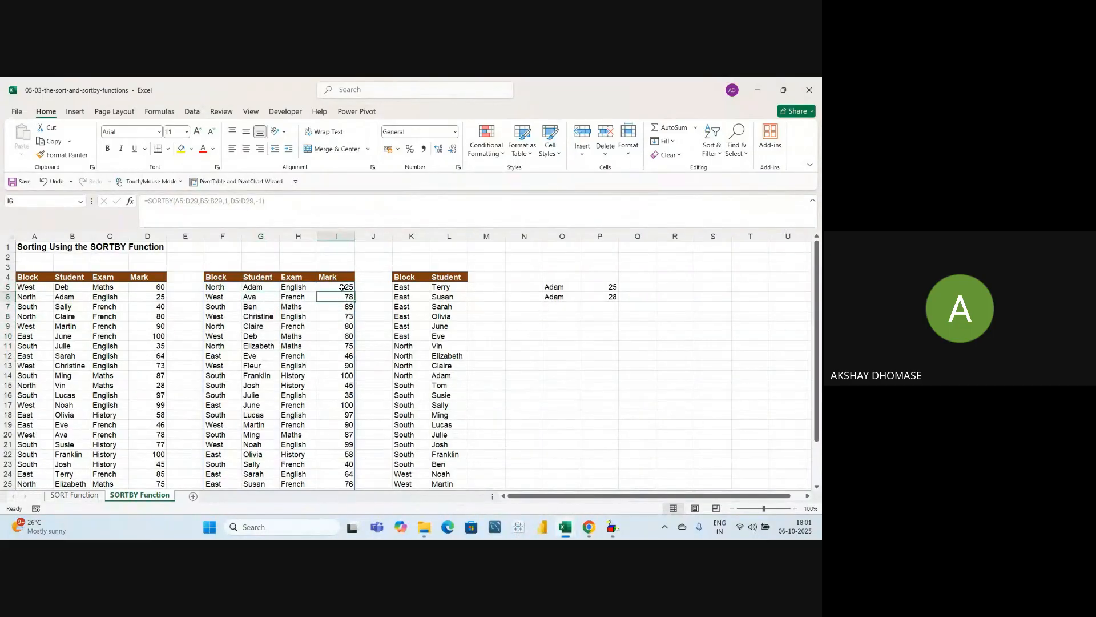
left_click(341, 288)
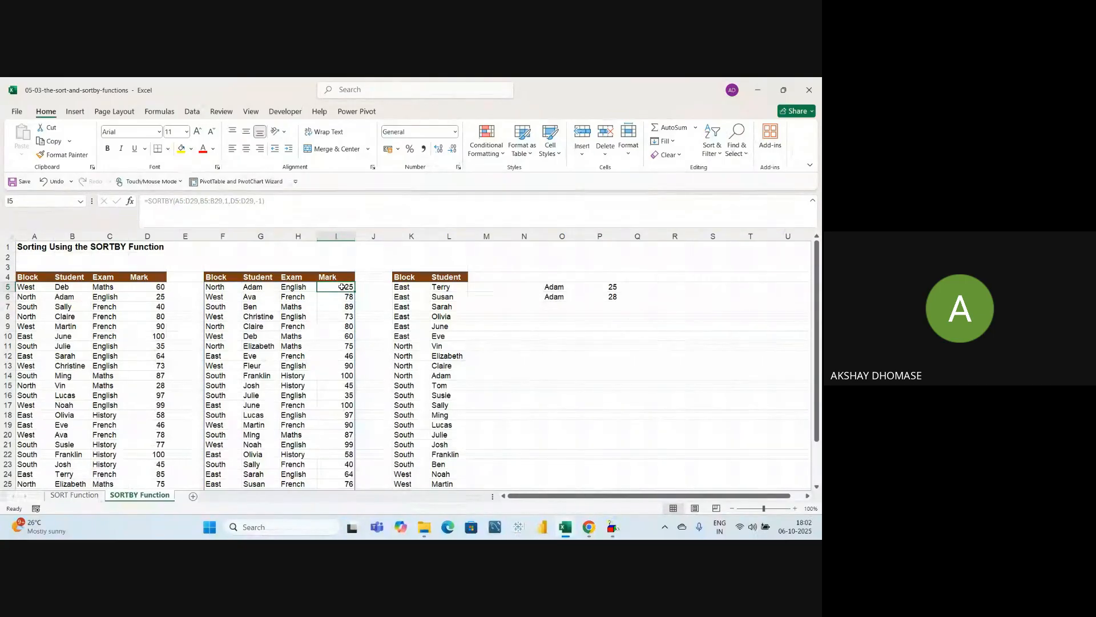
Step: Examine the marks from I14 up to I6 in relation to the first sorted student in G5
left_click(331, 344)
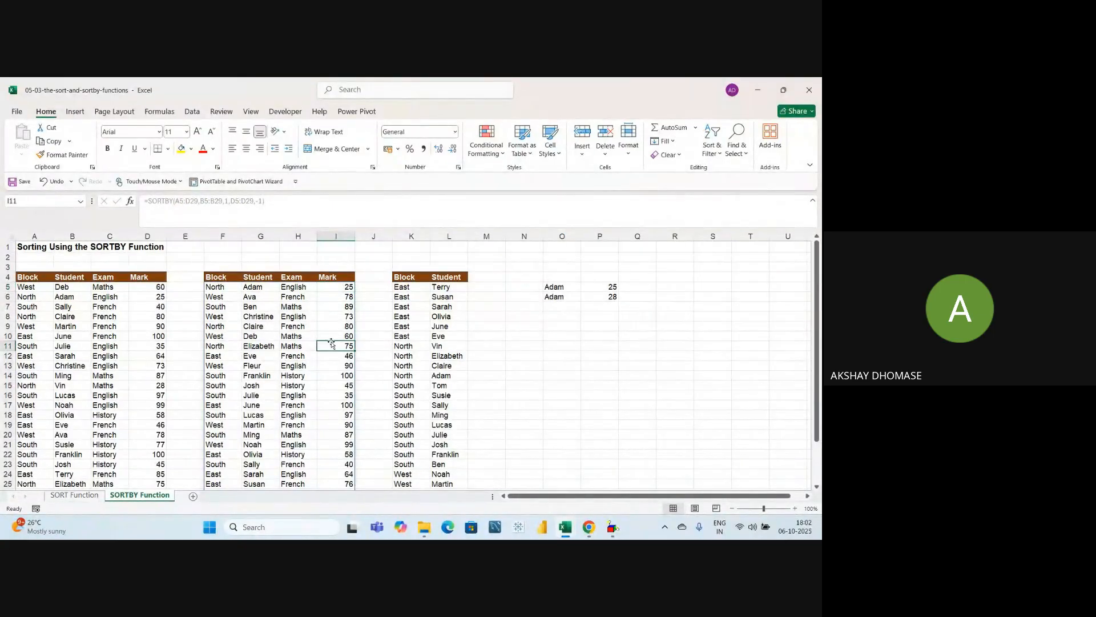
left_click(338, 375)
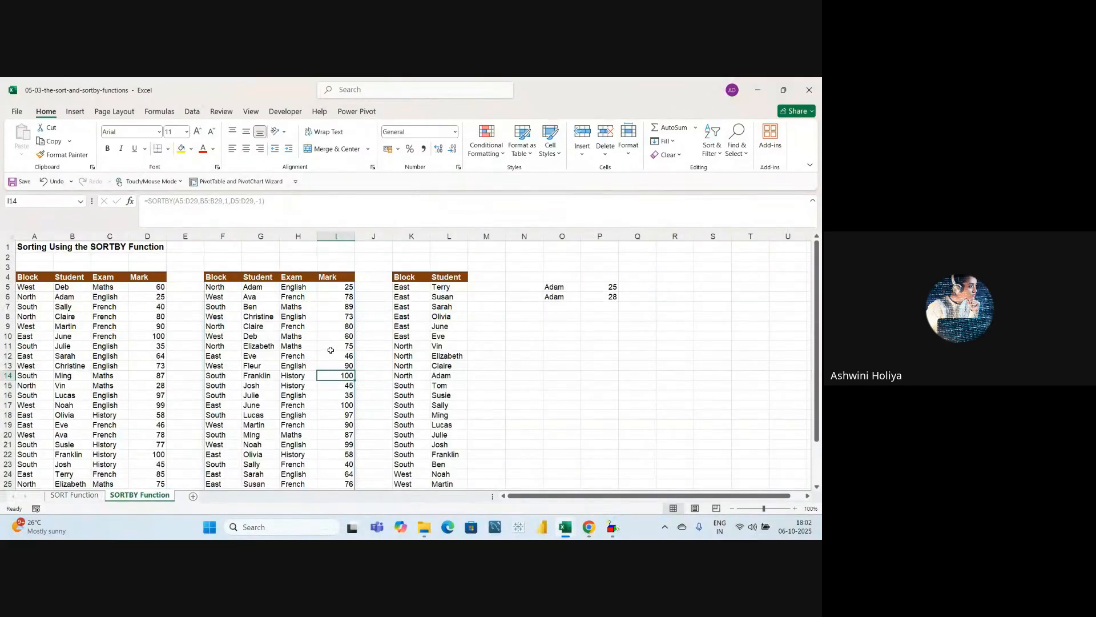
left_click(330, 347)
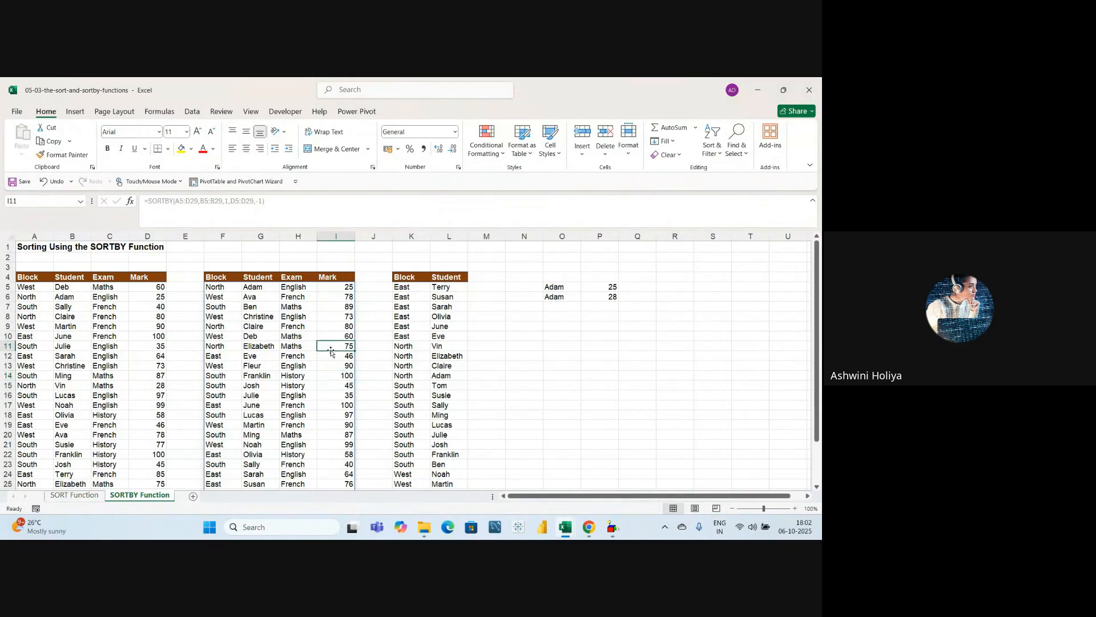
key("Up")
key("Up")
key("Up")
key("Up")
key("Up")
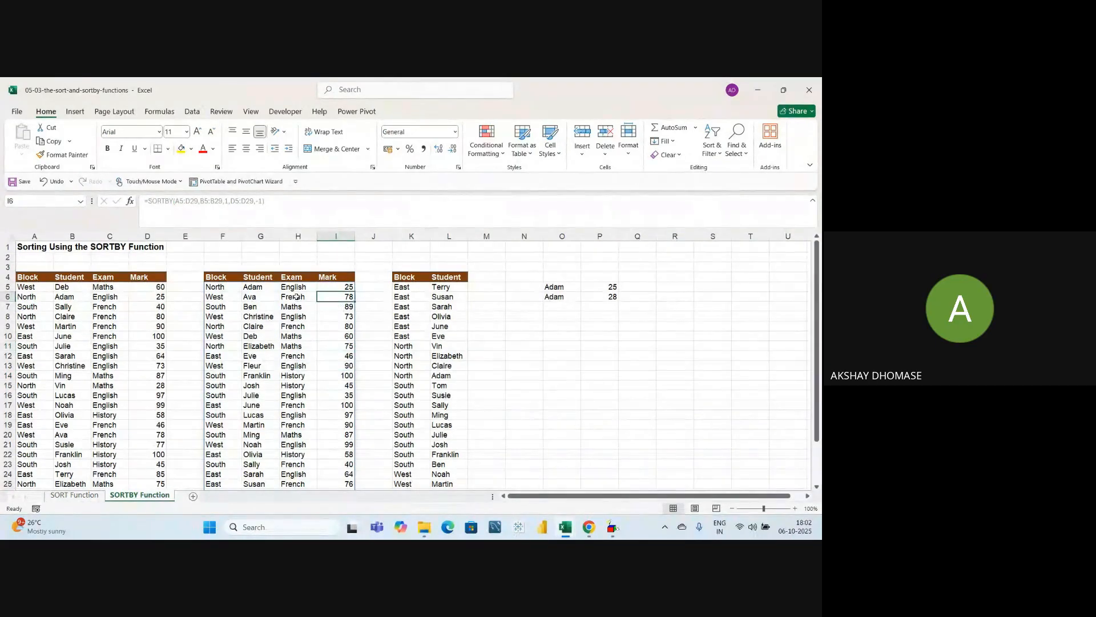
left_click(244, 288)
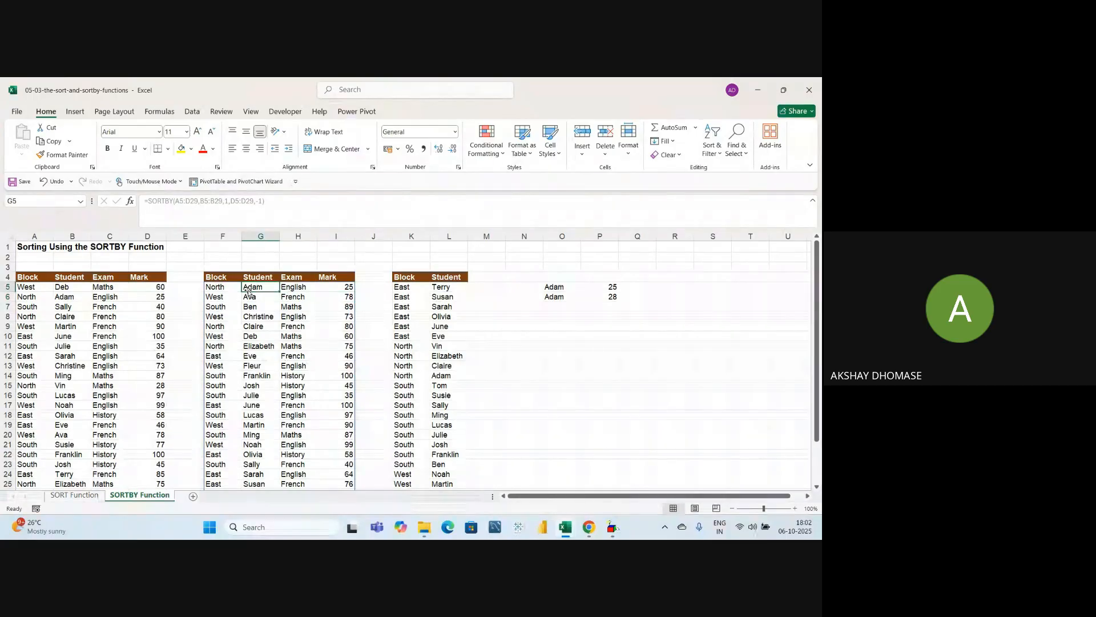
Step: Highlight the second sorted student's source name and mark, cells B20 and D20, with a yellow fill
key("Down")
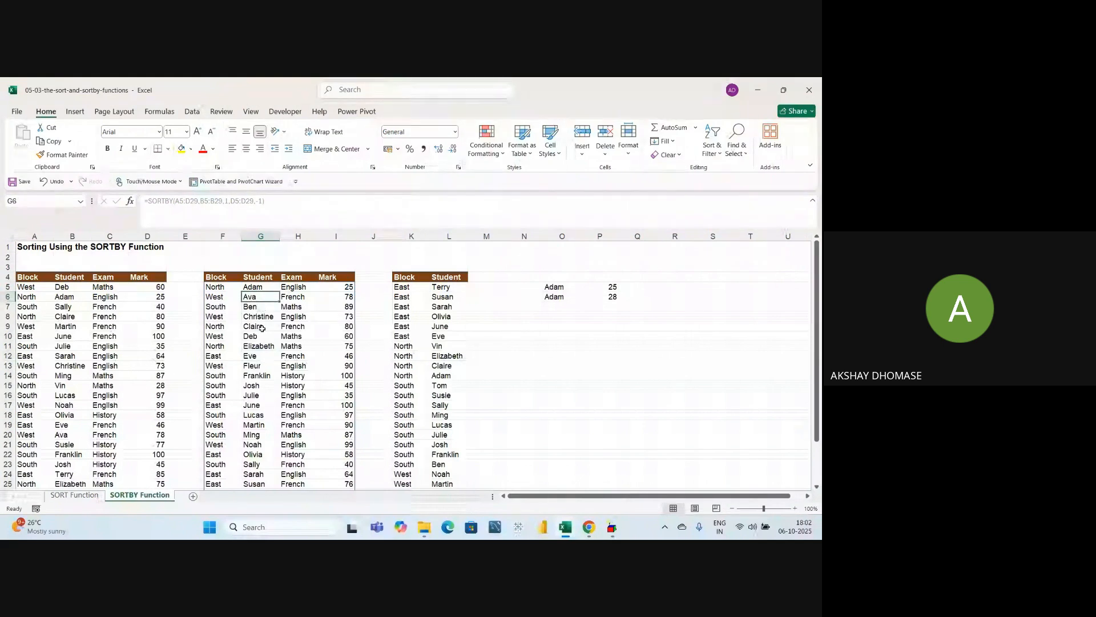
left_click(326, 298)
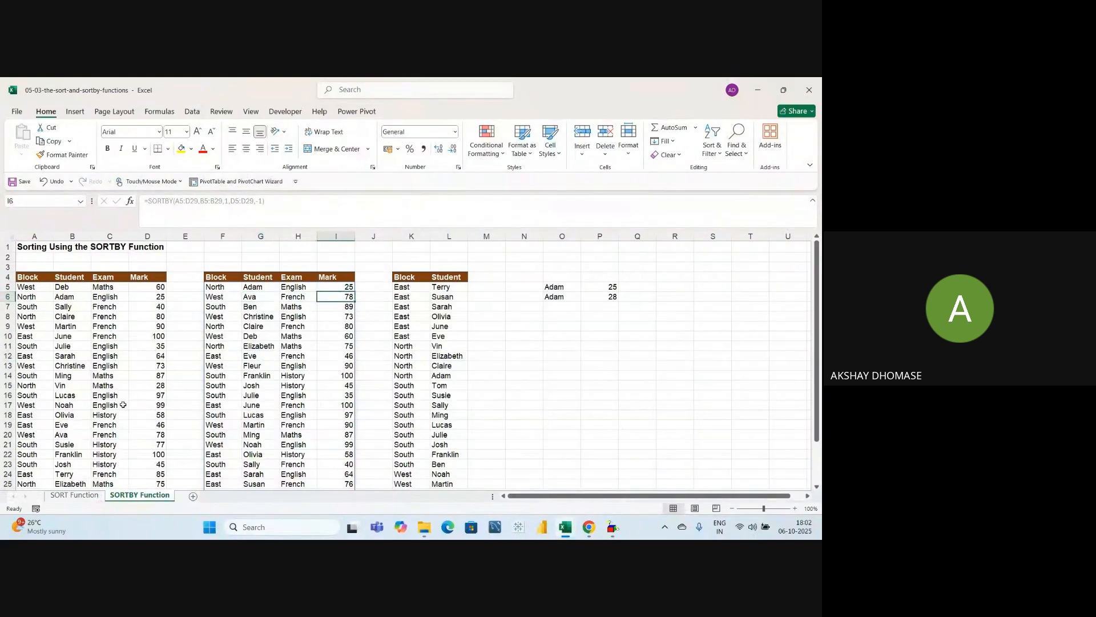
left_click(59, 435)
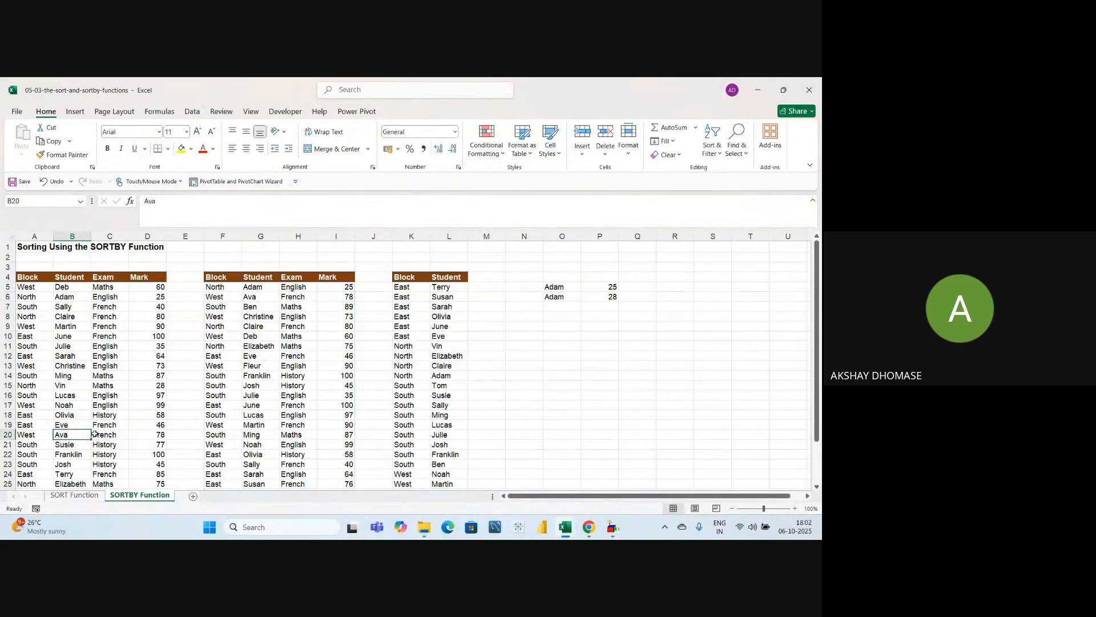
left_click(149, 435, "ctrl")
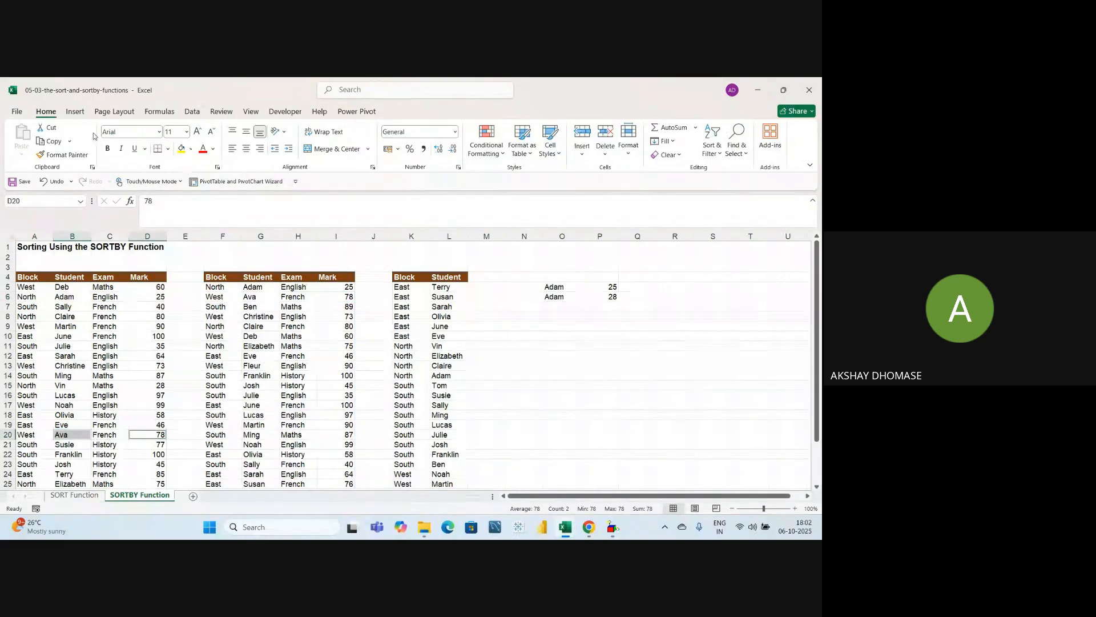
left_click(181, 148)
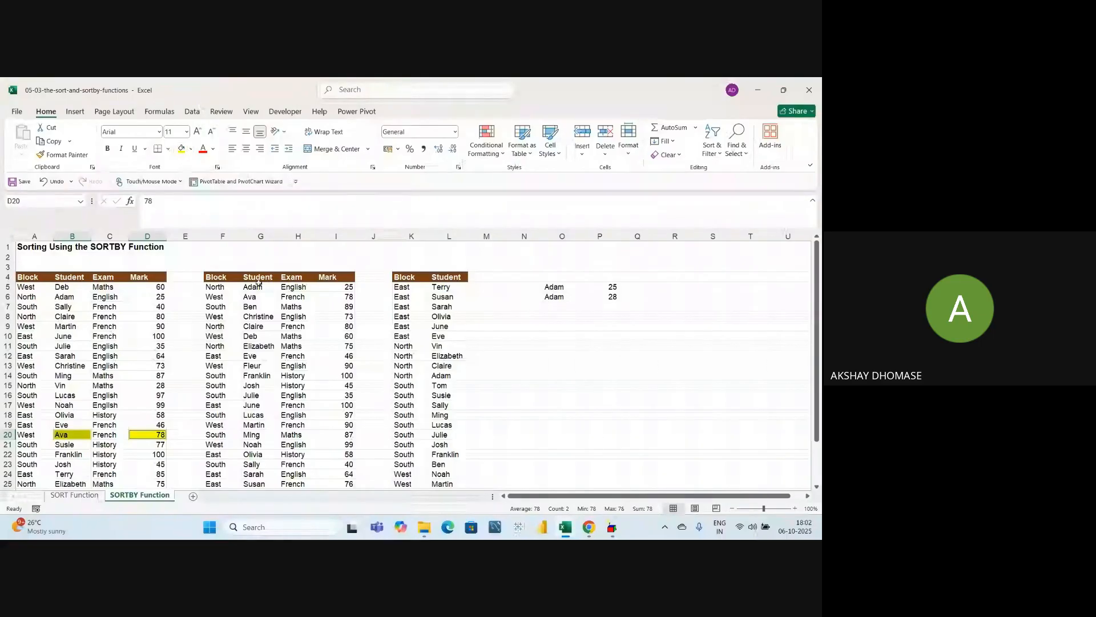
Step: Compare the second result row G6:I6 with the highlighted source cells B20 and D20
left_click_drag(263, 297, 325, 297)
left_click(330, 333)
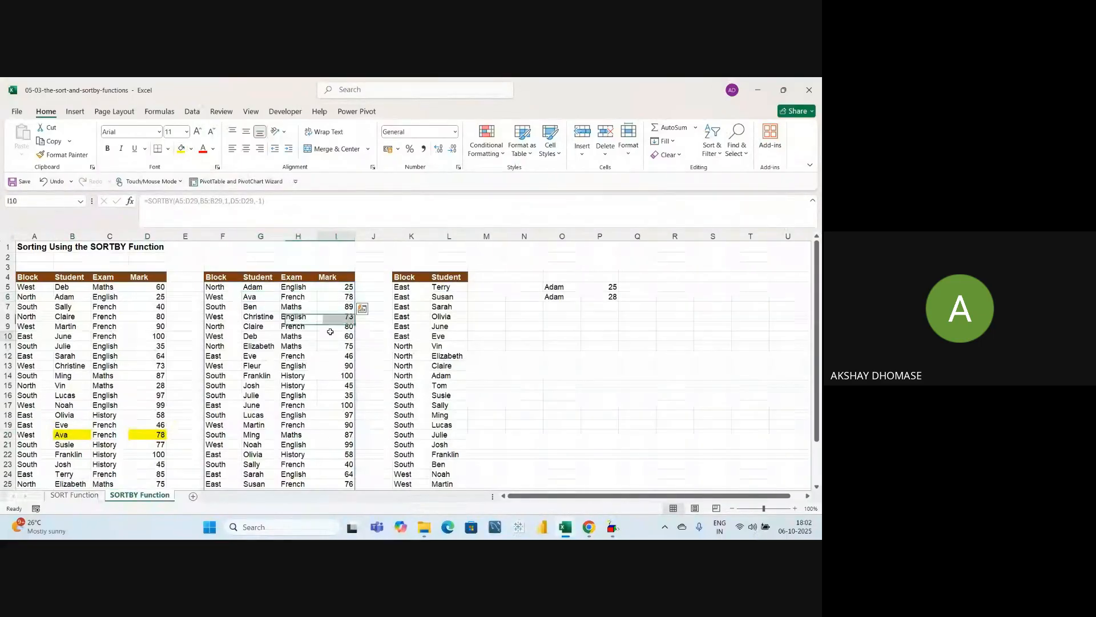
left_click(264, 299)
left_click(347, 297)
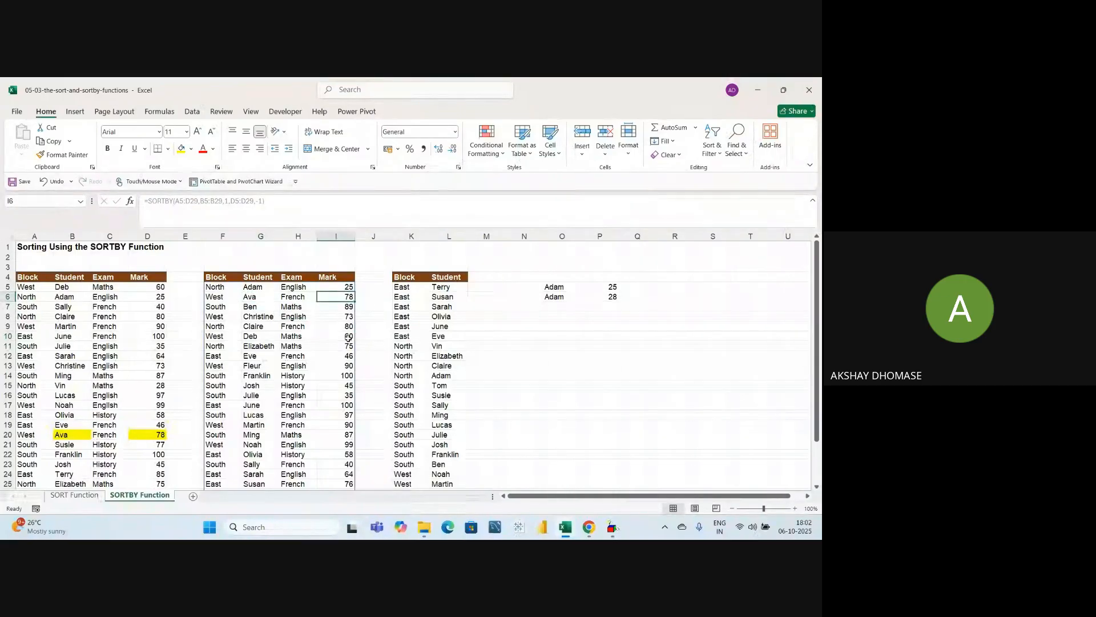
left_click(556, 364)
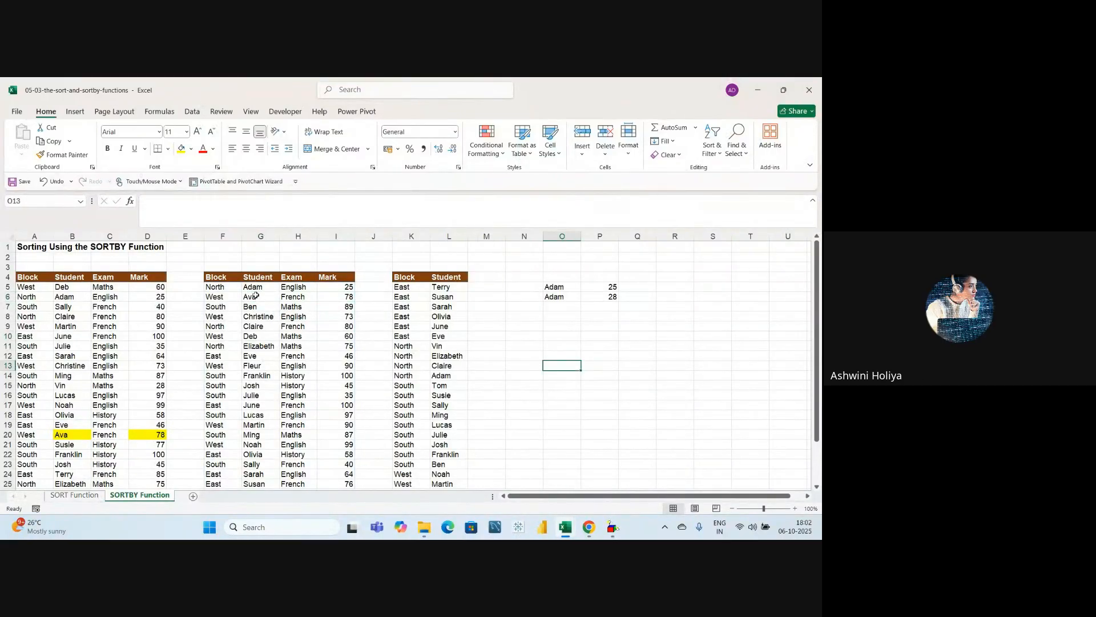
Step: Examine the sorted students down to G18, check the Google Meet window and return to the Excel workbook
left_click(283, 354)
left_click(278, 415)
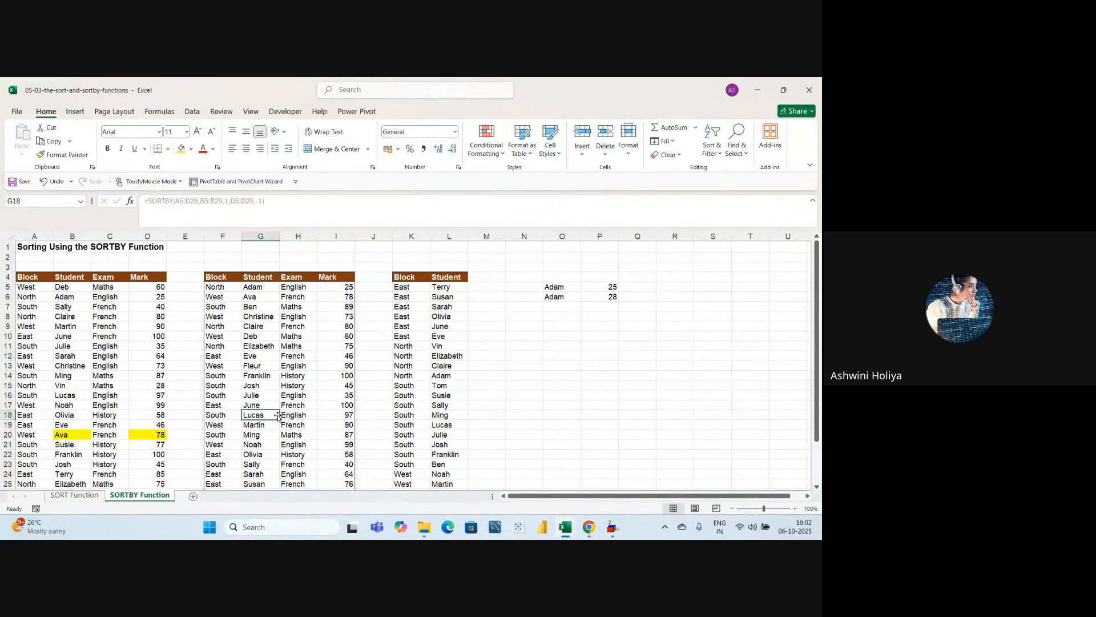
scroll(278, 415, "down", 2)
scroll(278, 415, "up", 2)
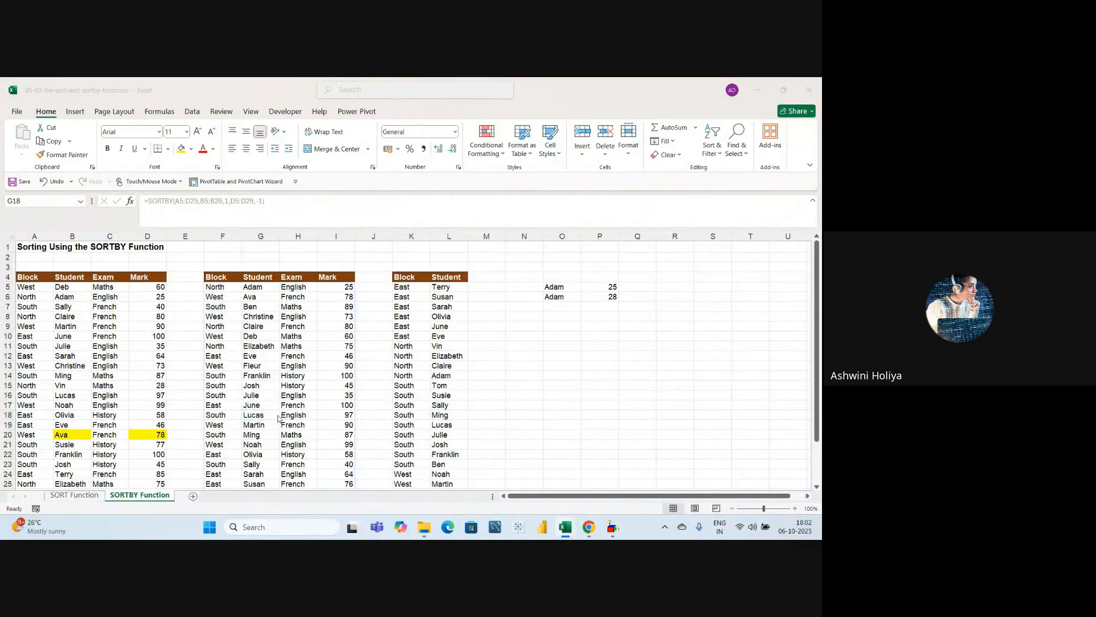
key("alt+Tab")
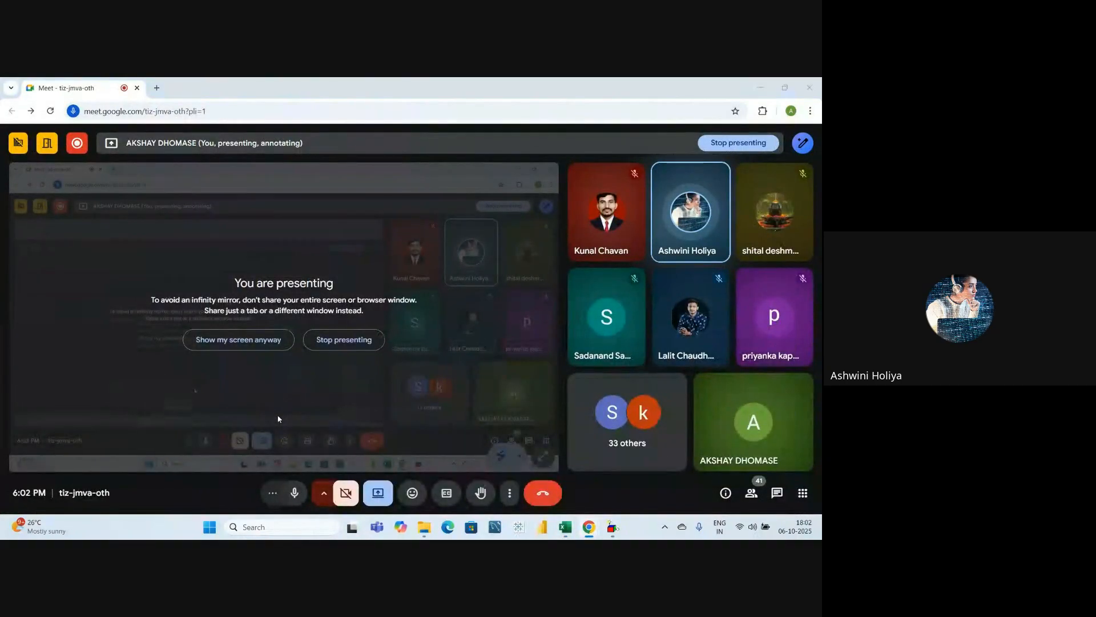
key("alt+Tab")
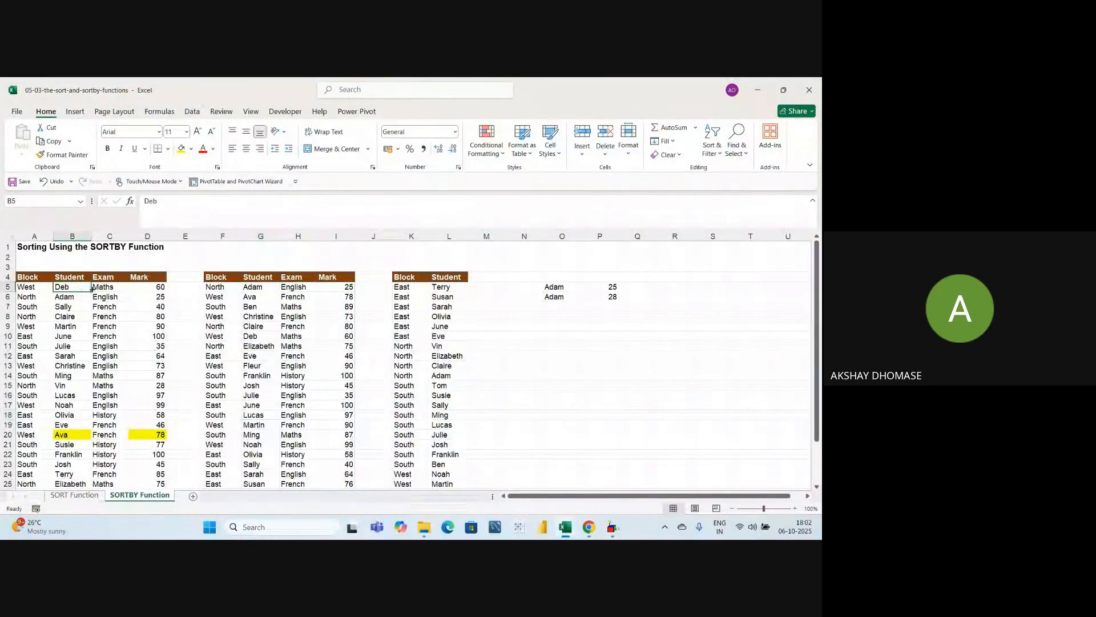
Step: Compare the unsorted source students in B5:B19 with the sorted students in G6:G17
left_click_drag(70, 291, 68, 421)
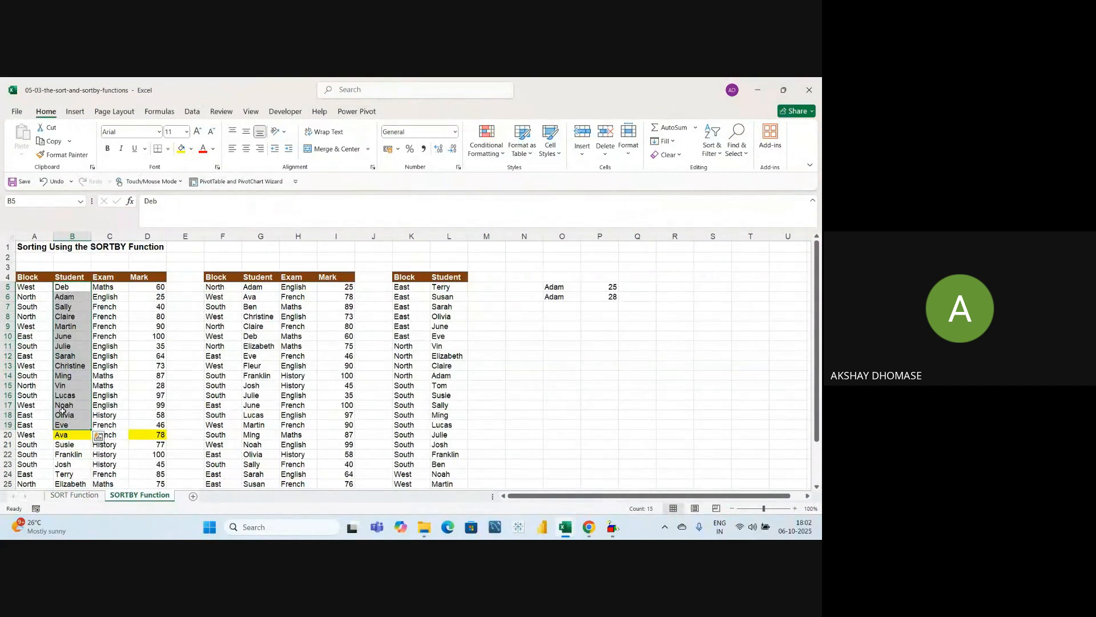
left_click_drag(251, 296, 251, 403)
left_click(249, 307)
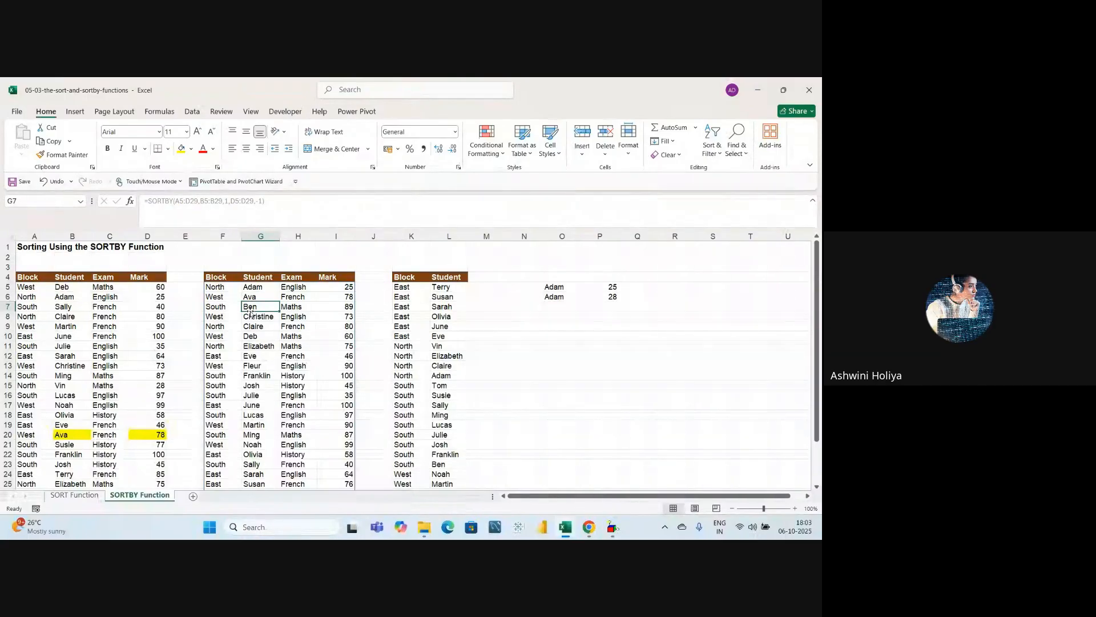
left_click(257, 344)
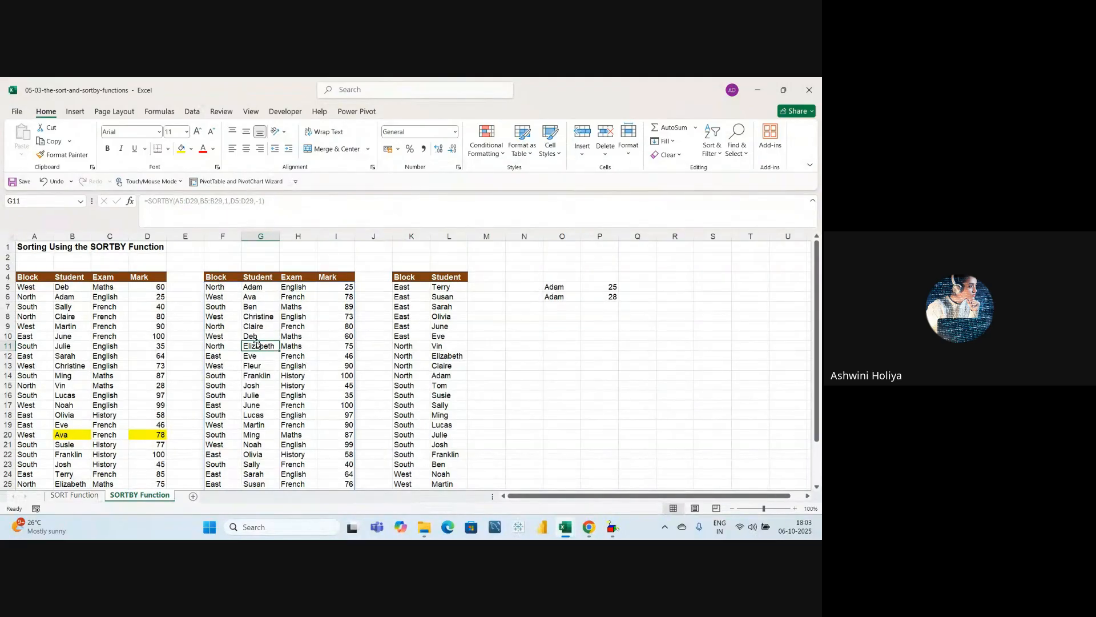
left_click(262, 366)
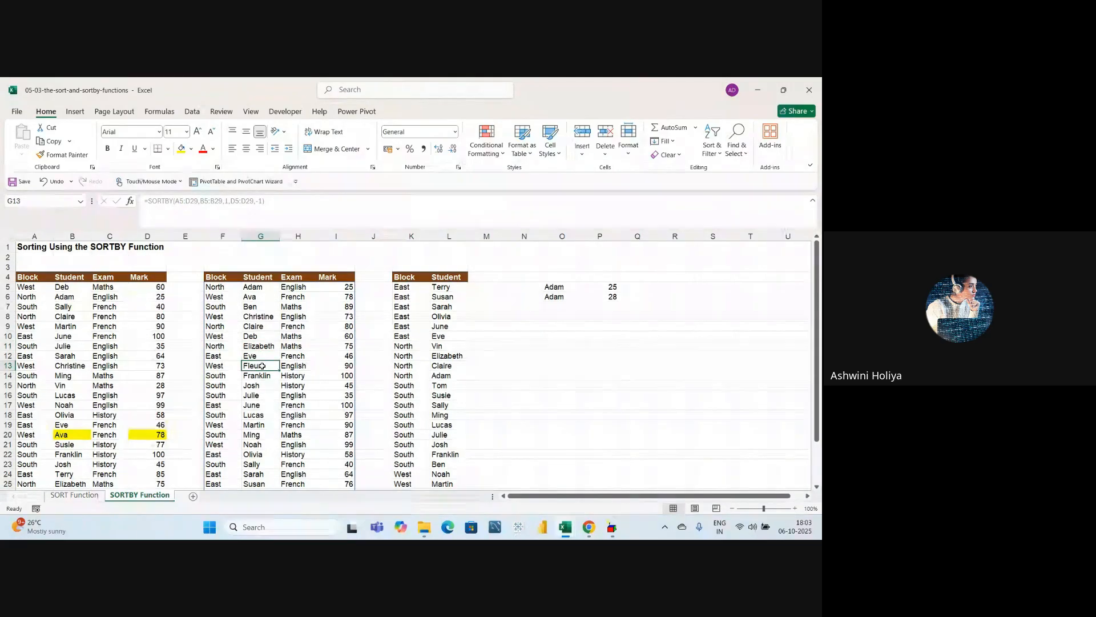
Step: Examine the sorted students from G13 up to G5 and compare the first two names in G5 and G6
key("Up")
key("Up")
key("Up")
key("Up")
key("Up")
key("Up")
key("Up")
key("Up")
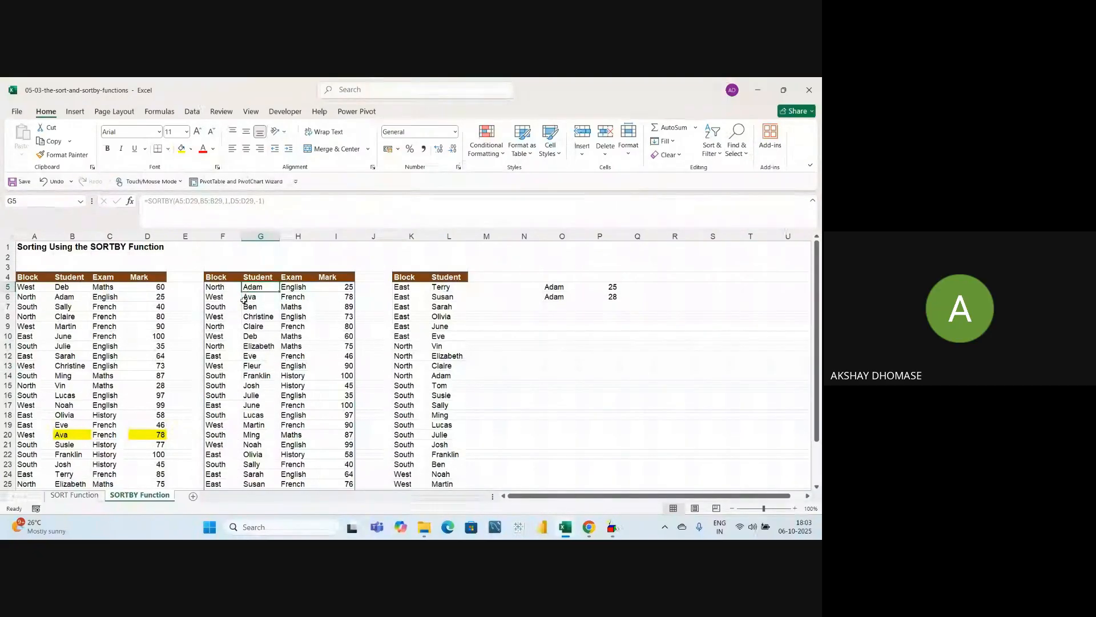
left_click(244, 299)
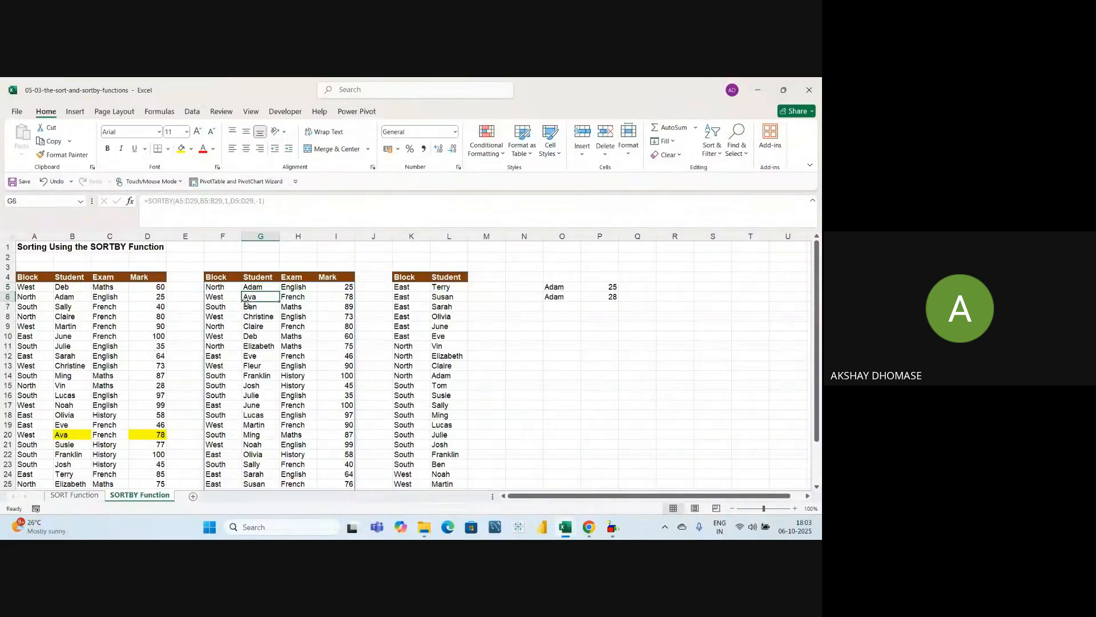
left_click(250, 287)
left_click(250, 299)
left_click(253, 288)
left_click(249, 296)
left_click(252, 288)
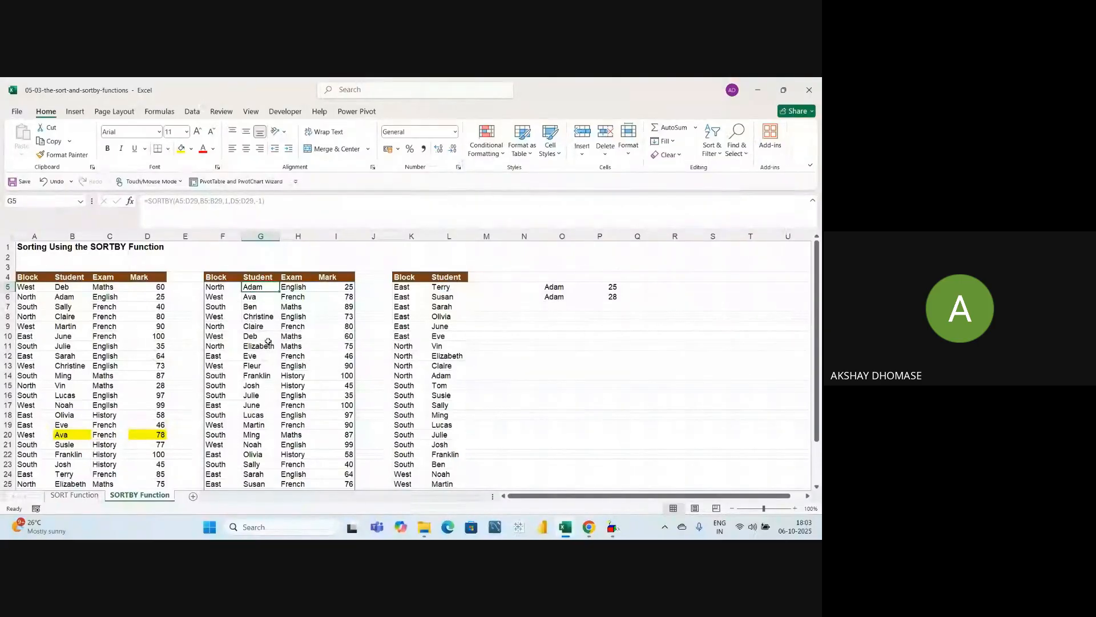
Step: Check the Google Meet window, return to the Excel workbook and clear the tie example from O5:P6
left_click(583, 325)
key("alt+Tab")
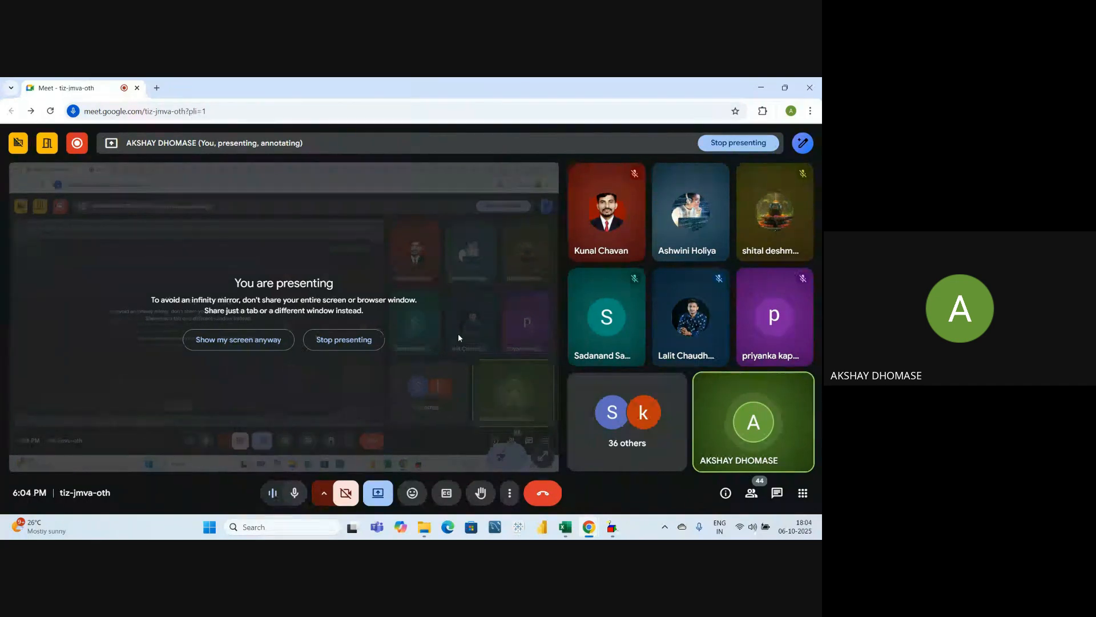
key("alt+Tab")
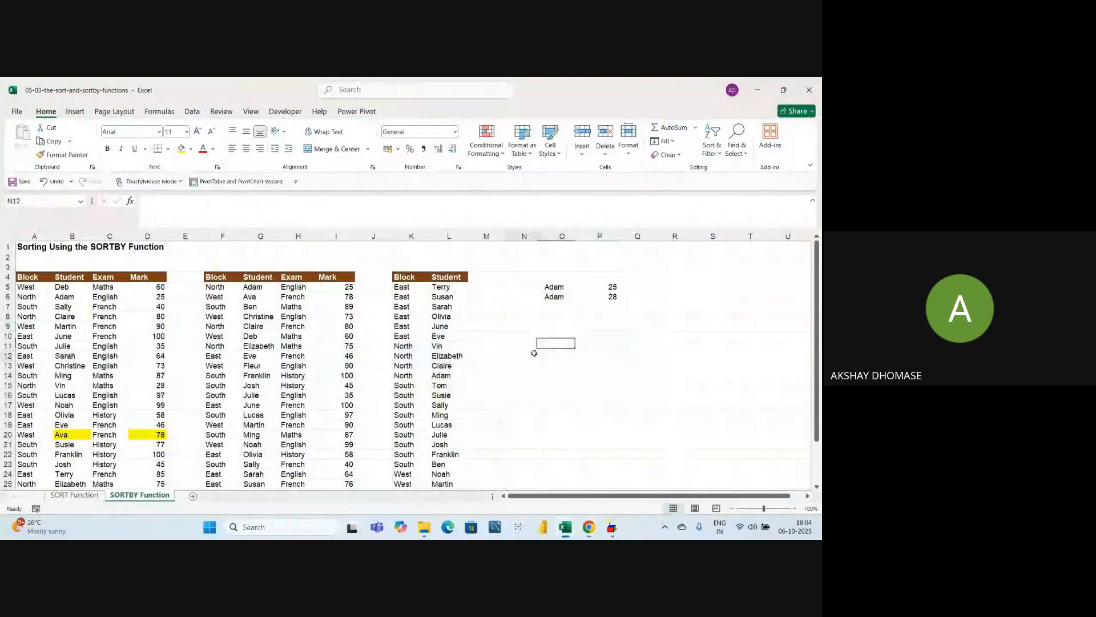
left_click_drag(559, 287, 605, 297)
key("Delete")
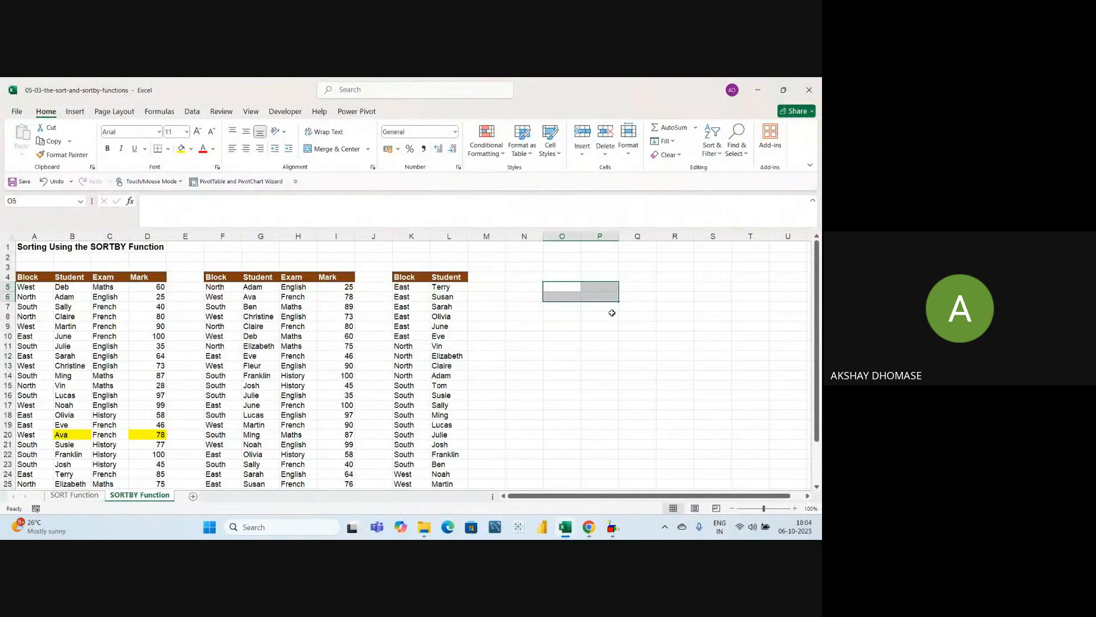
left_click(600, 353)
Step: Check the Google Meet window, return to Excel and examine the SORTBY formula in K5 and the East block's students in L5:L10
key("alt+Tab")
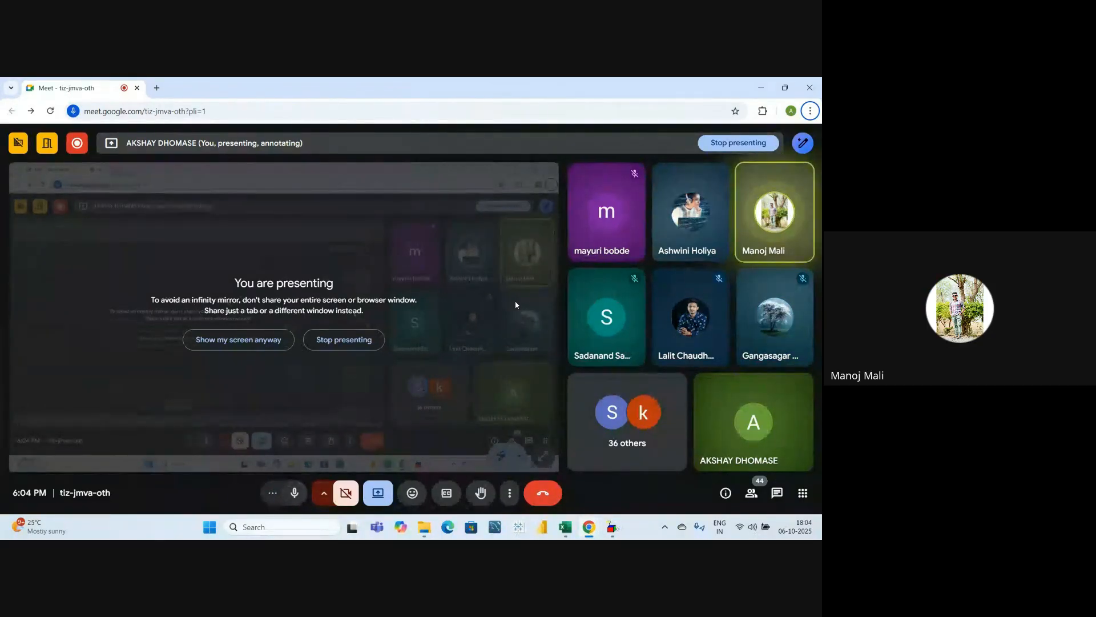
key("alt+Tab")
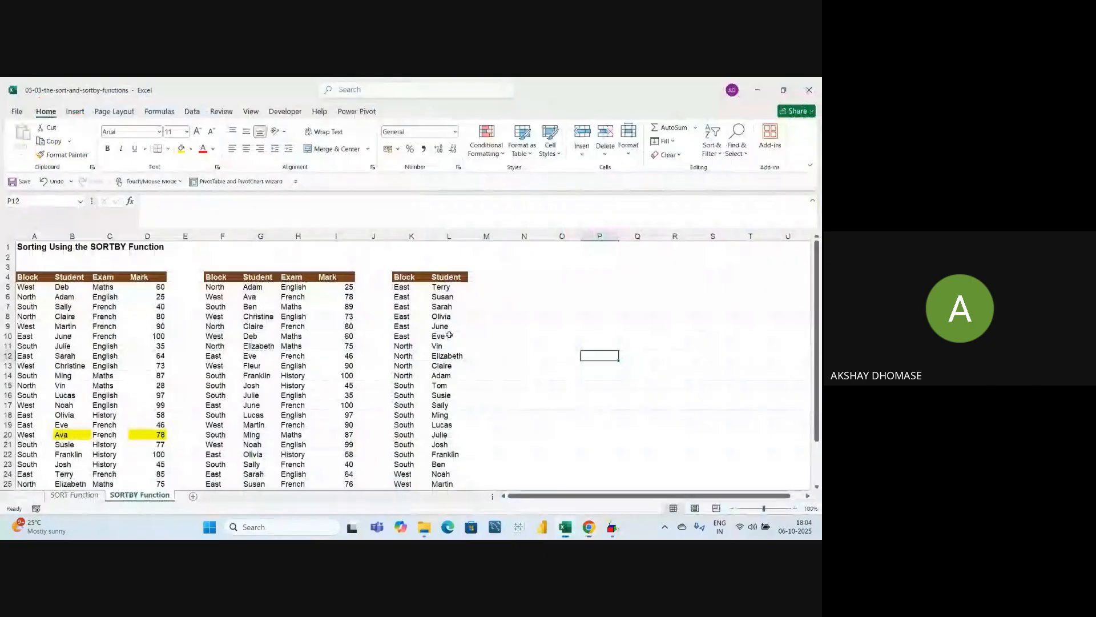
left_click(332, 324)
left_click(525, 335)
left_click(410, 289)
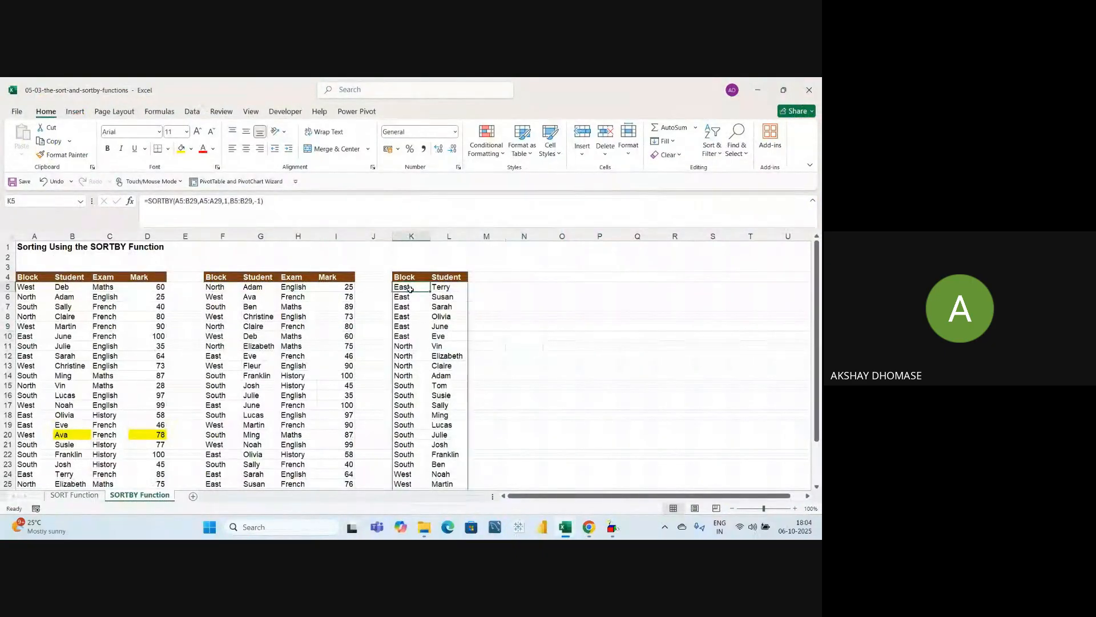
left_click(565, 326)
left_click_drag(409, 289, 402, 331)
left_click_drag(443, 287, 444, 337)
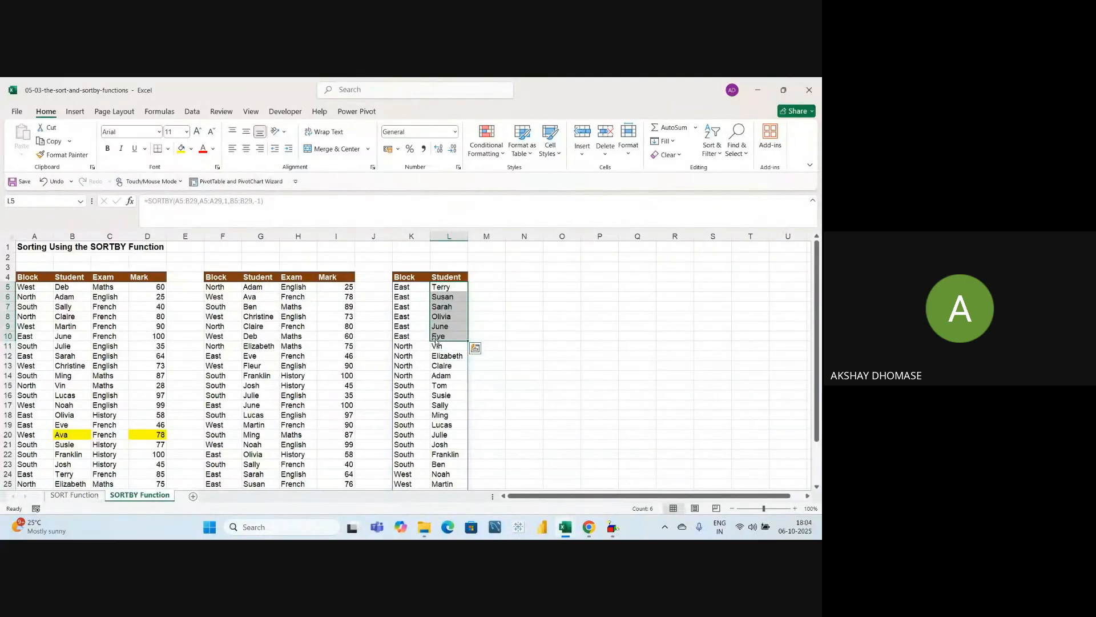
Step: Compare the repeated blocks in column K with the descending order of their students in column L, rows 5 to 13
left_click(549, 315)
left_click_drag(404, 297, 446, 368)
left_click(562, 346)
left_click(442, 348)
left_click(563, 349)
left_click_drag(404, 288, 413, 337)
left_click_drag(442, 287, 438, 340)
left_click(552, 330)
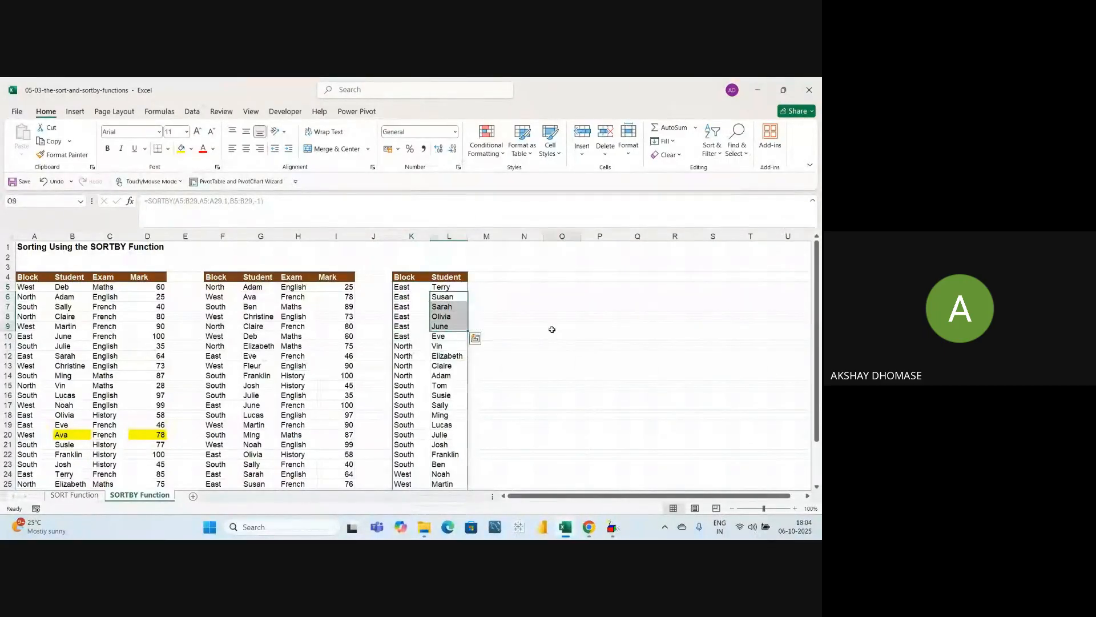
Step: Examine the students and marks in G5:I10, comparing the first two marks in I5 and I6
left_click_drag(257, 288, 348, 337)
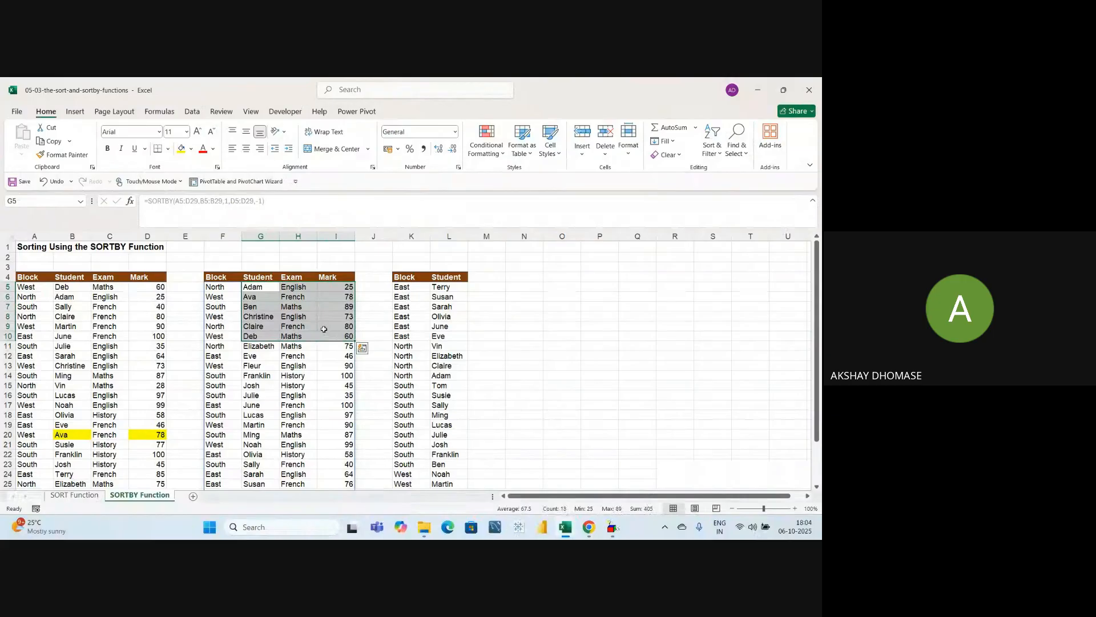
left_click(341, 298)
left_click(341, 287)
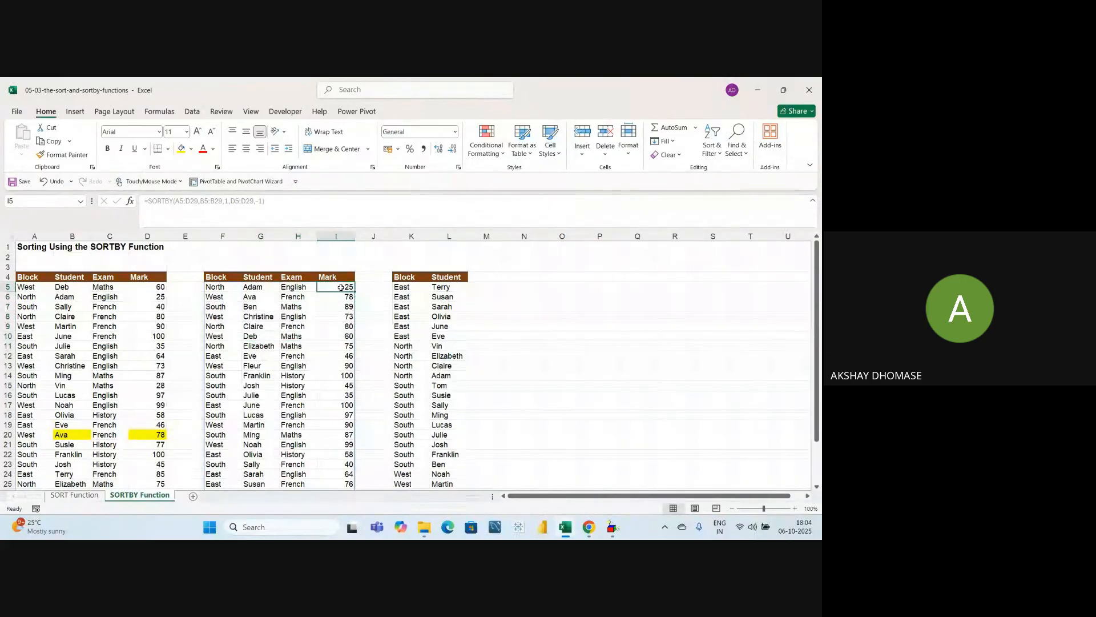
left_click_drag(245, 284, 324, 302)
left_click(251, 313)
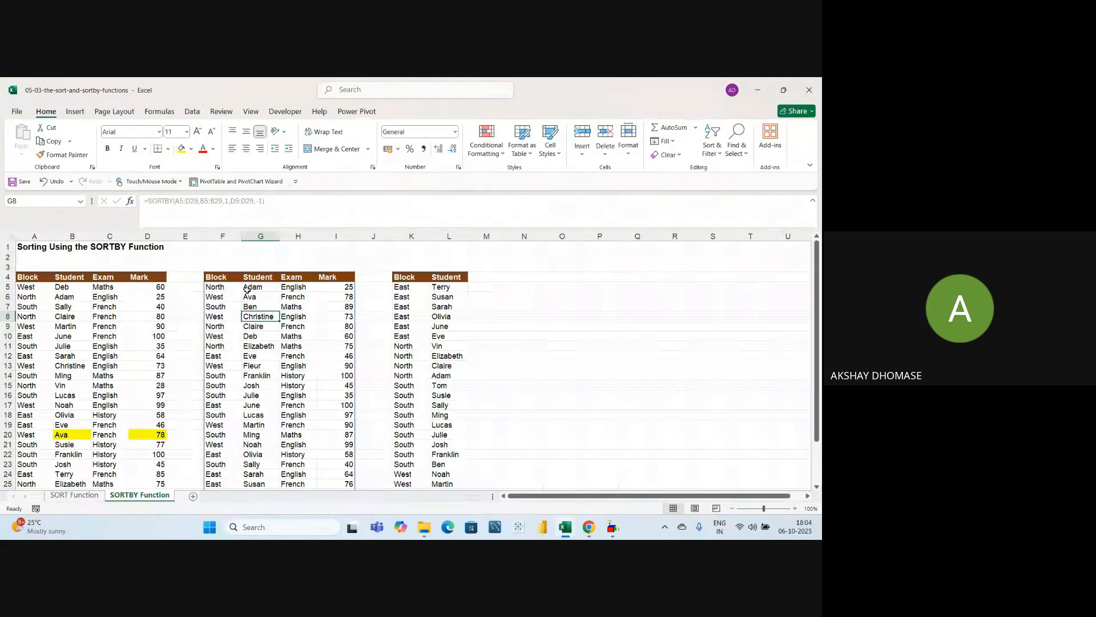
Step: Examine individual sorted students within G5:G17 for repeated names
left_click(245, 288)
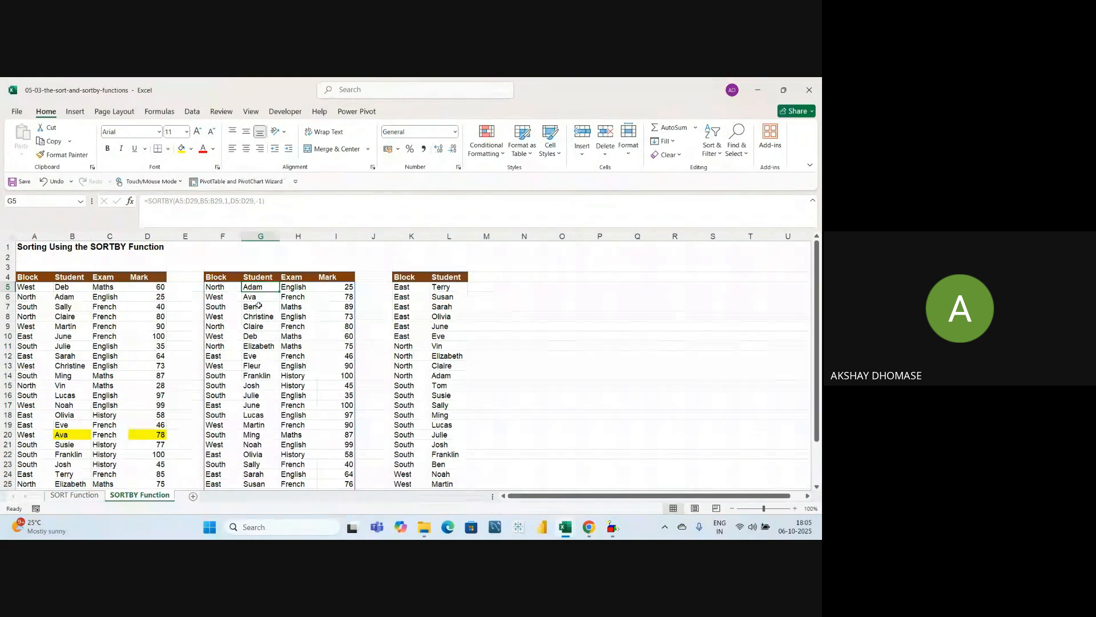
left_click(259, 306)
left_click(255, 296)
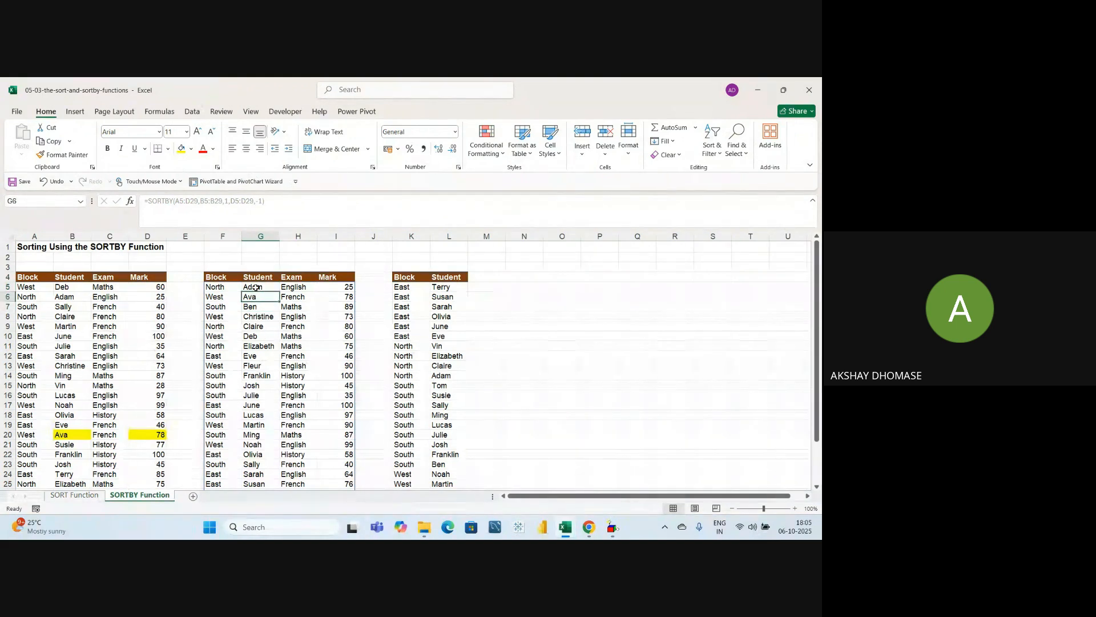
left_click(254, 335)
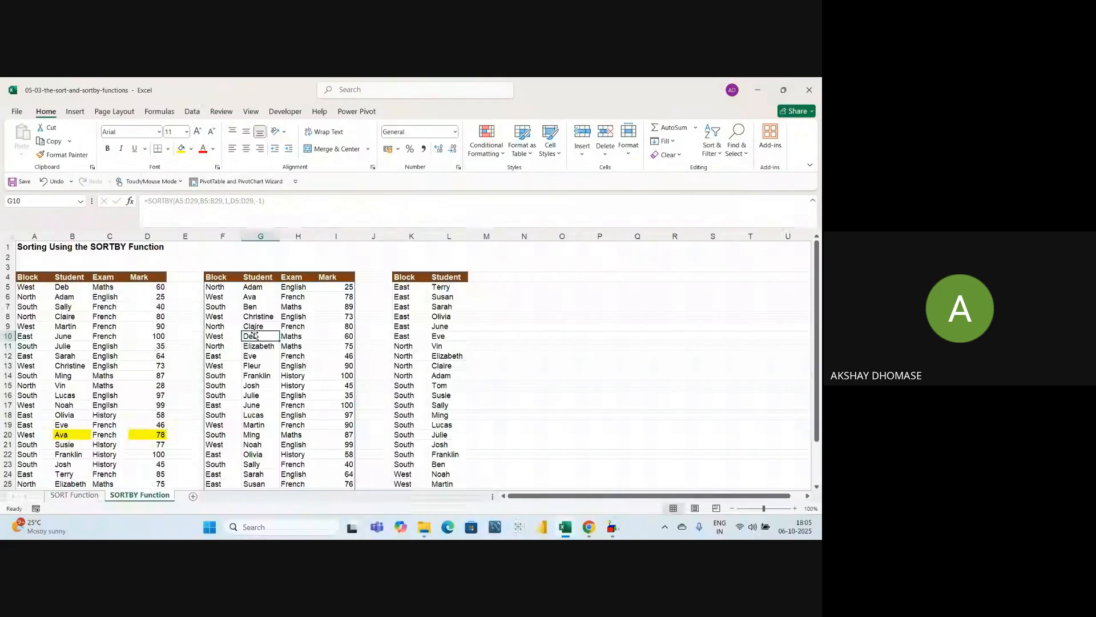
left_click(265, 305)
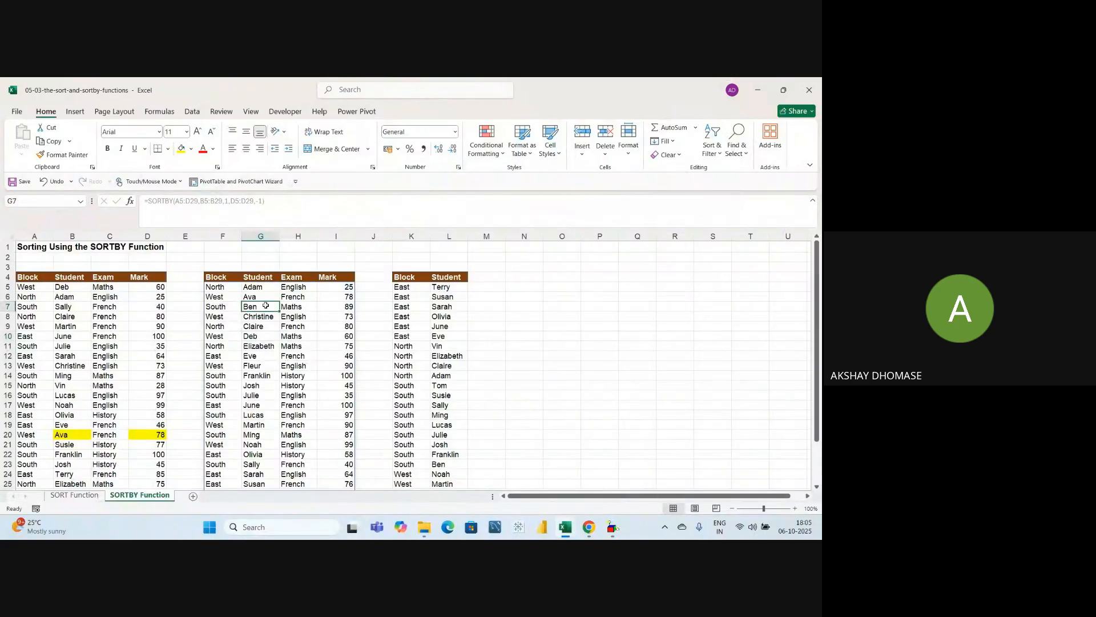
left_click(256, 354)
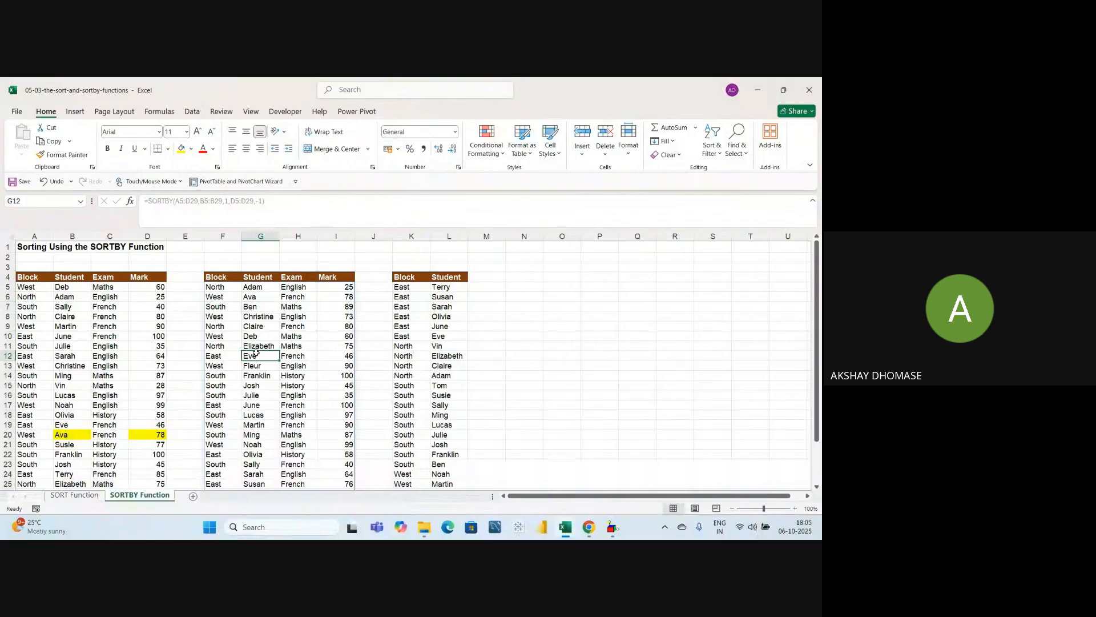
left_click(255, 398)
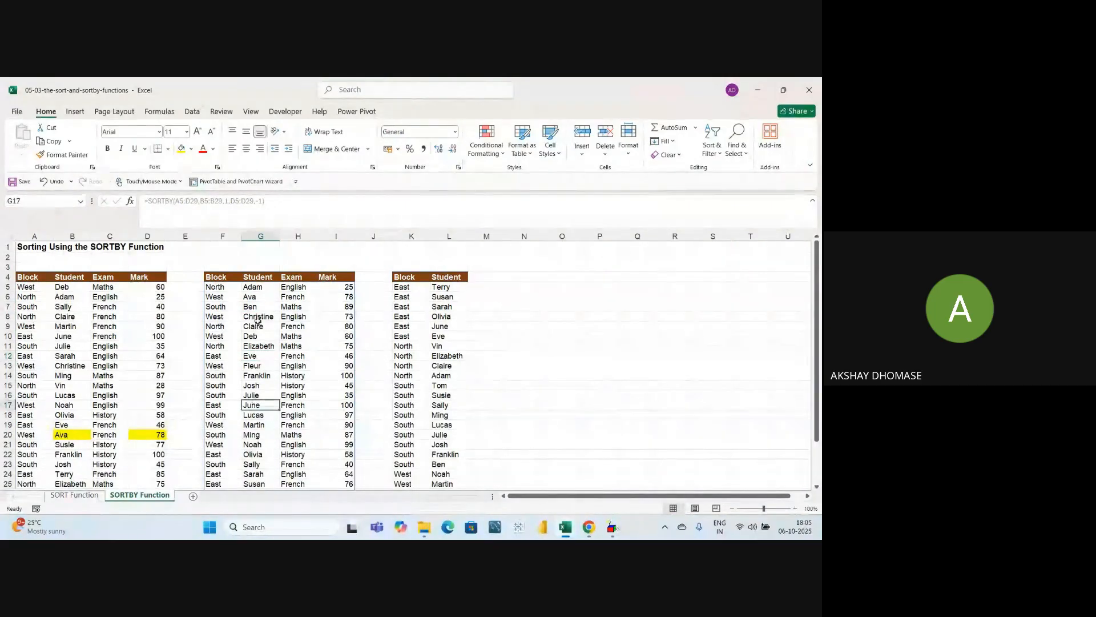
left_click(259, 317)
Step: Check the Google Meet window, return briefly to the Excel workbook, and switch back to Google Meet to leave the call
key("alt+Tab")
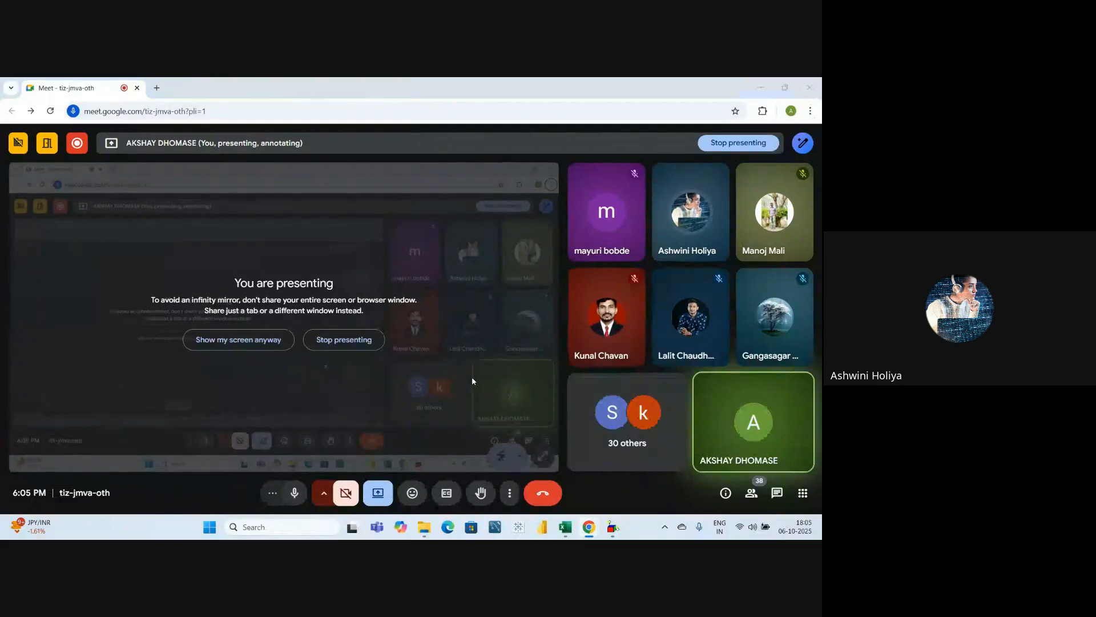
key("alt+Tab")
left_click(586, 384)
left_click(524, 423)
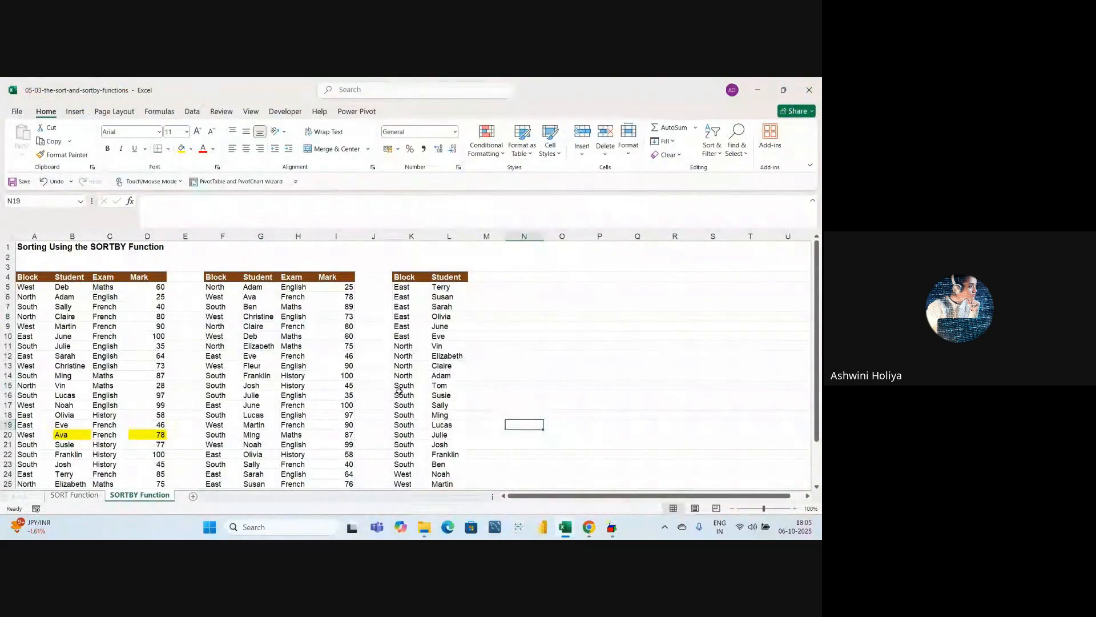
left_click(336, 376)
left_click(588, 527)
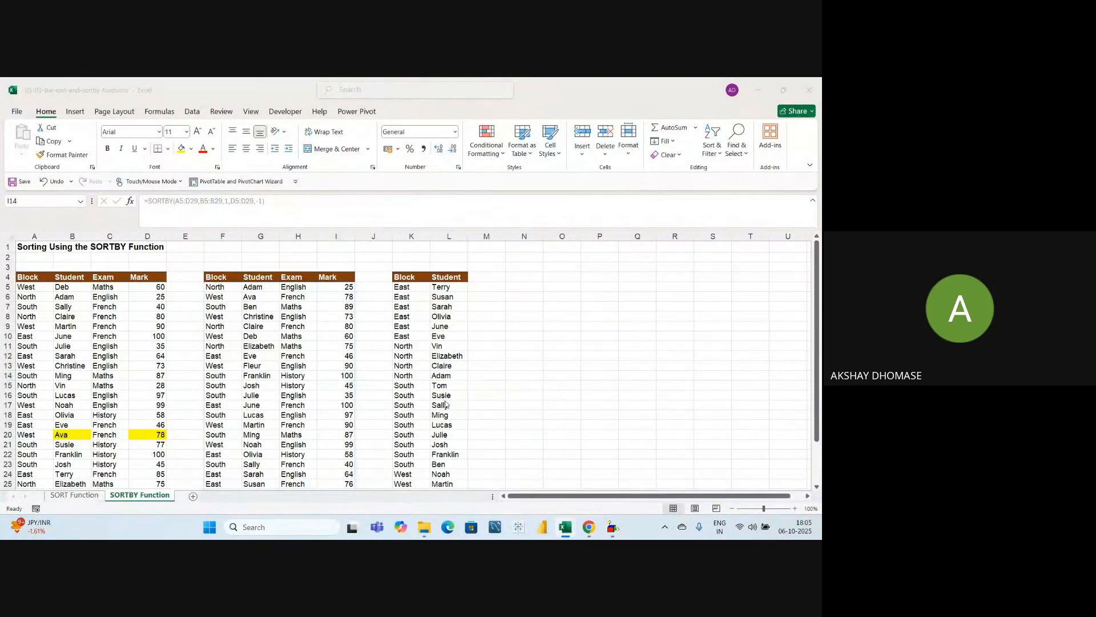
left_click(543, 497)
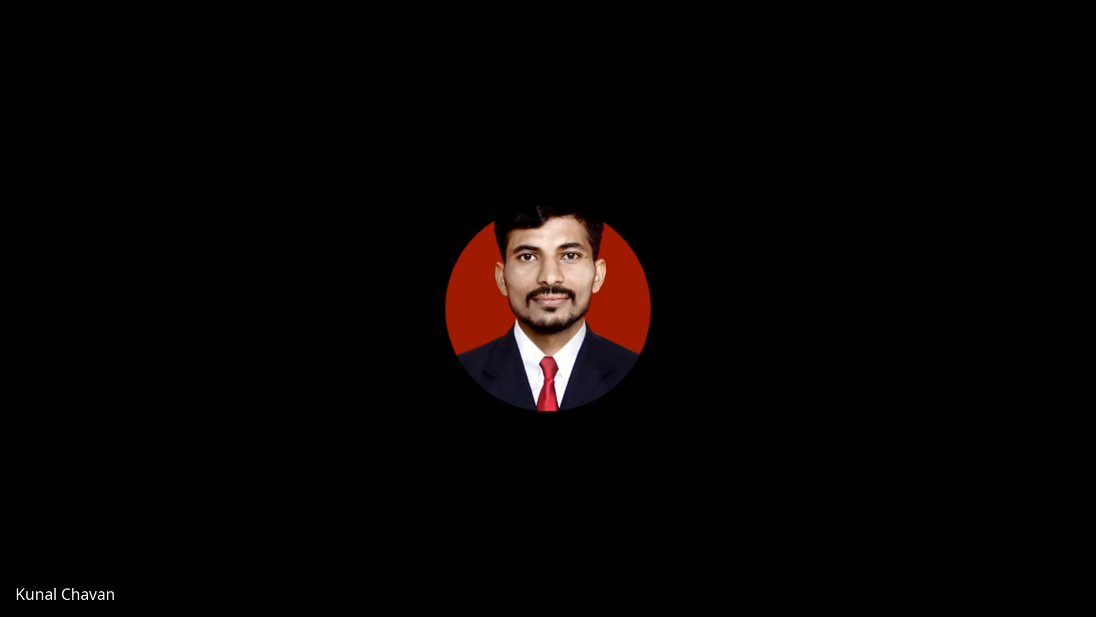